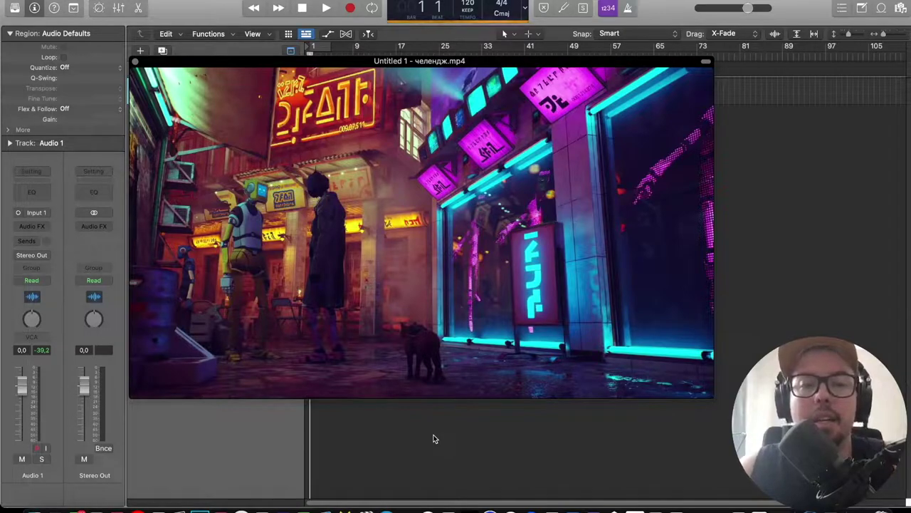
Close the floating movie window in the Logic Pro project and switch to Soundly.
{"action": "mouse_move", "coordinate": [456, 330]}
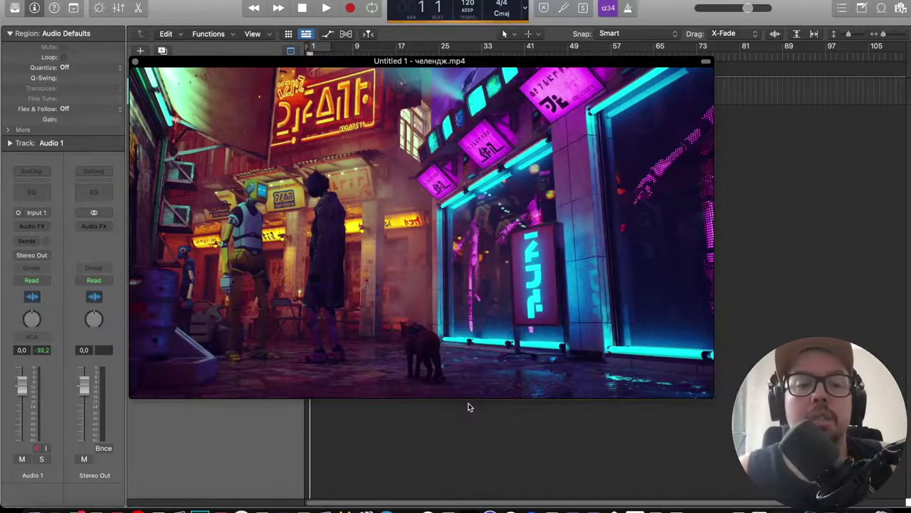
{"action": "mouse_move", "coordinate": [295, 177]}
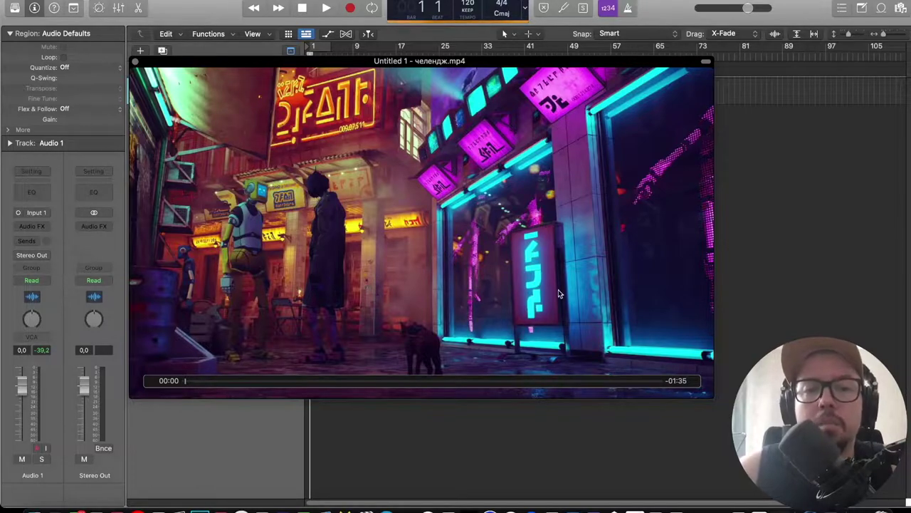
{"action": "left_click", "coordinate": [136, 63]}
{"action": "left_click", "coordinate": [205, 502]}
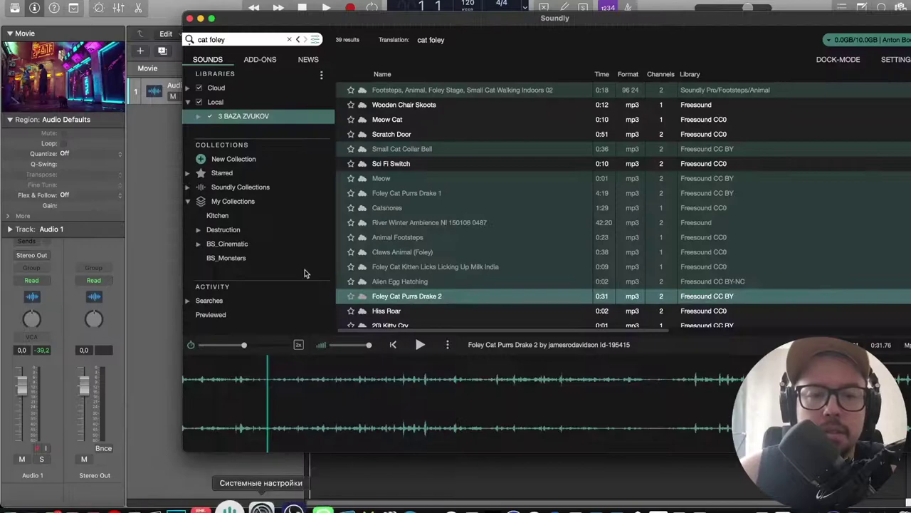
Audition Foley Cat Purrs Drake 2 and add an excerpt of about 5.7 seconds to the Logic Pro project.
{"action": "key", "text": "space"}
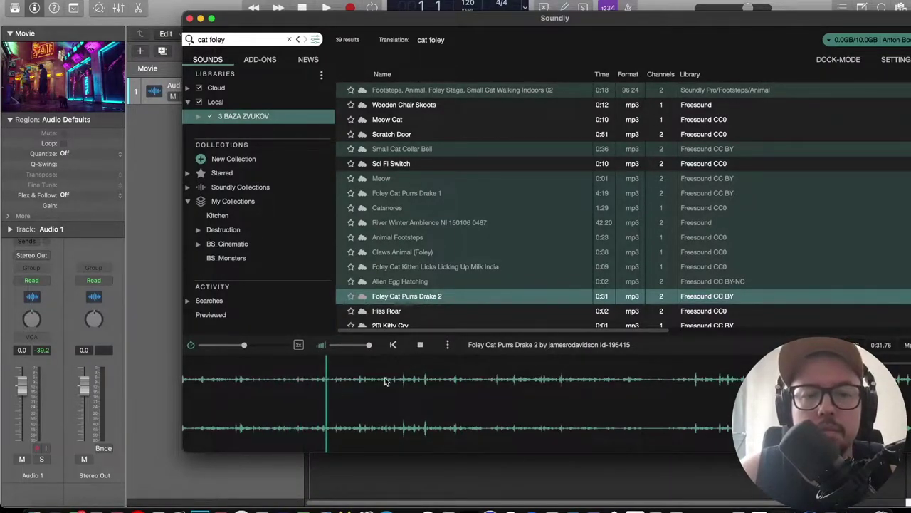
{"action": "left_click_drag", "start_coordinate": [393, 387], "coordinate": [261, 387]}
{"action": "left_click_drag", "start_coordinate": [284, 388], "coordinate": [381, 120]}
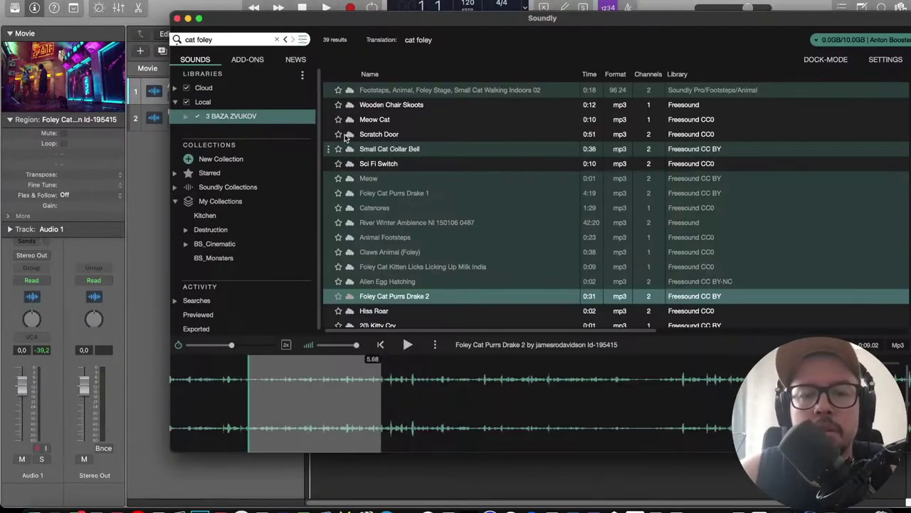
Preview the Animal Footsteps sound and add roughly its first 5 seconds to the Logic Pro project.
{"action": "key", "text": "Up"}
{"action": "key", "text": "Up"}
{"action": "key", "text": "Up"}
{"action": "key", "text": "Up"}
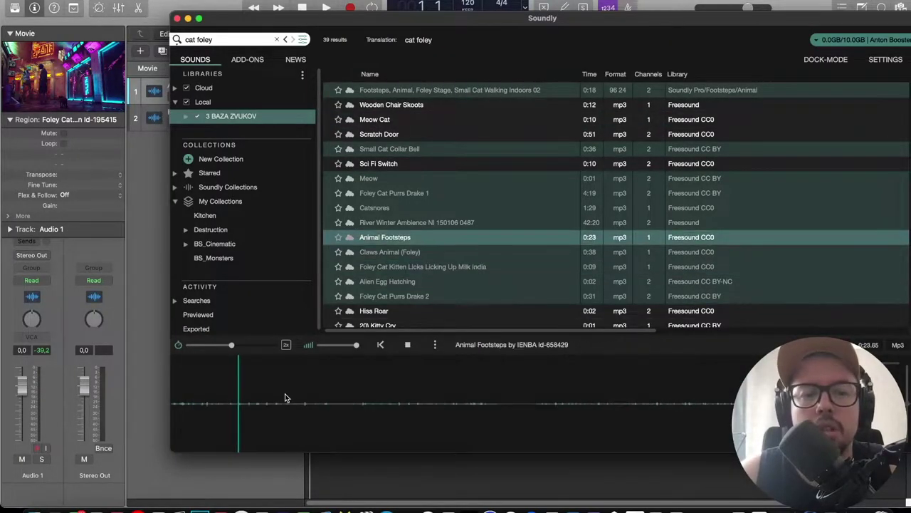
{"action": "left_click_drag", "start_coordinate": [326, 404], "coordinate": [169, 403]}
{"action": "left_click_drag", "start_coordinate": [239, 401], "coordinate": [387, 147]}
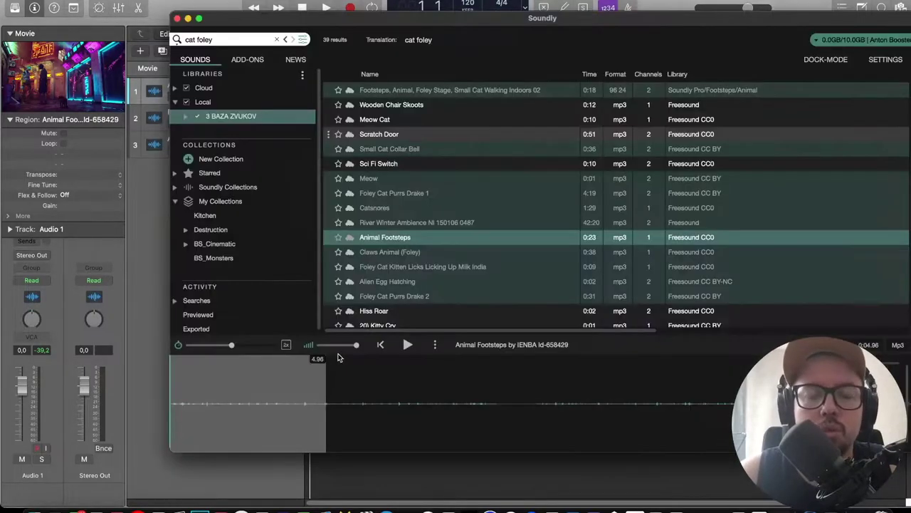
{"action": "key", "text": "Up"}
{"action": "key", "text": "Up"}
{"action": "key", "text": "Down"}
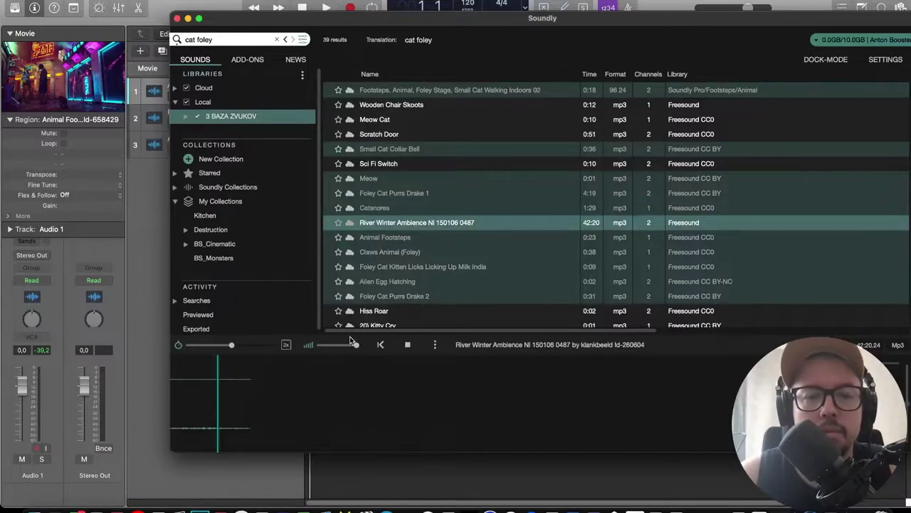
{"action": "left_click", "coordinate": [235, 393]}
{"action": "left_click", "coordinate": [274, 391]}
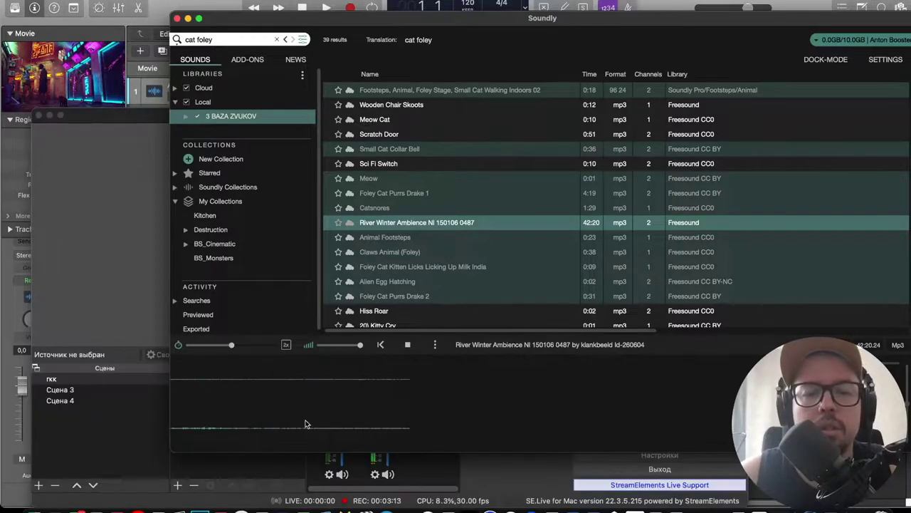
{"action": "left_click", "coordinate": [367, 412]}
{"action": "left_click", "coordinate": [420, 393]}
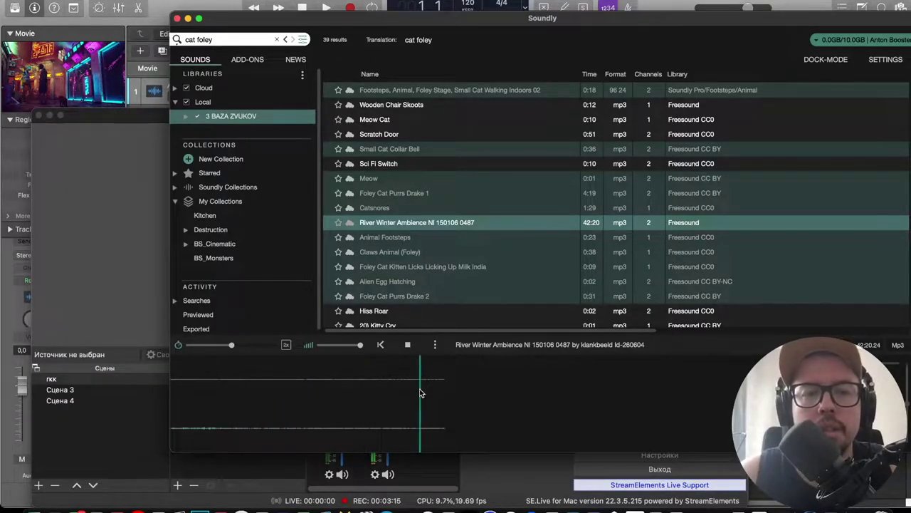
{"action": "left_click", "coordinate": [311, 374]}
{"action": "left_click", "coordinate": [463, 378]}
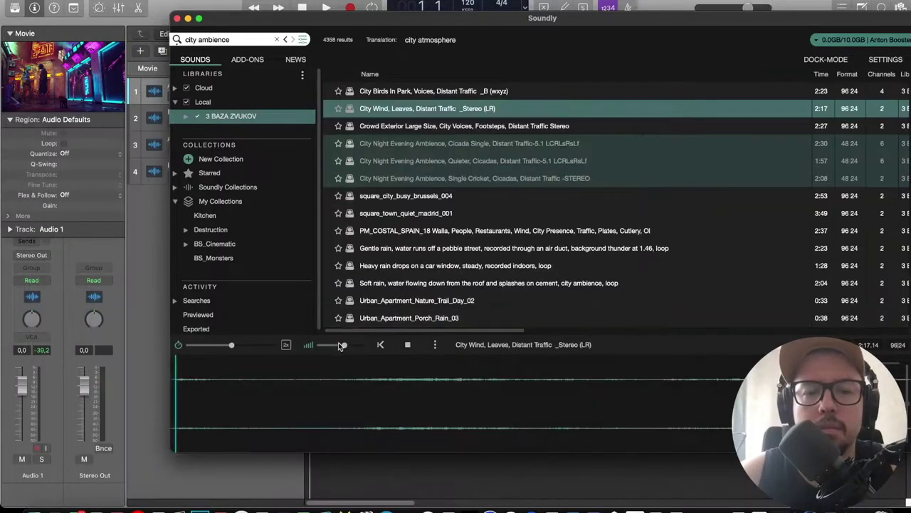
Raise the preview volume and audition City Wind, Leaves, Distant Traffic _Stereo (LR) at several points.
{"action": "left_click_drag", "start_coordinate": [341, 346], "coordinate": [354, 345]}
{"action": "left_click", "coordinate": [273, 396]}
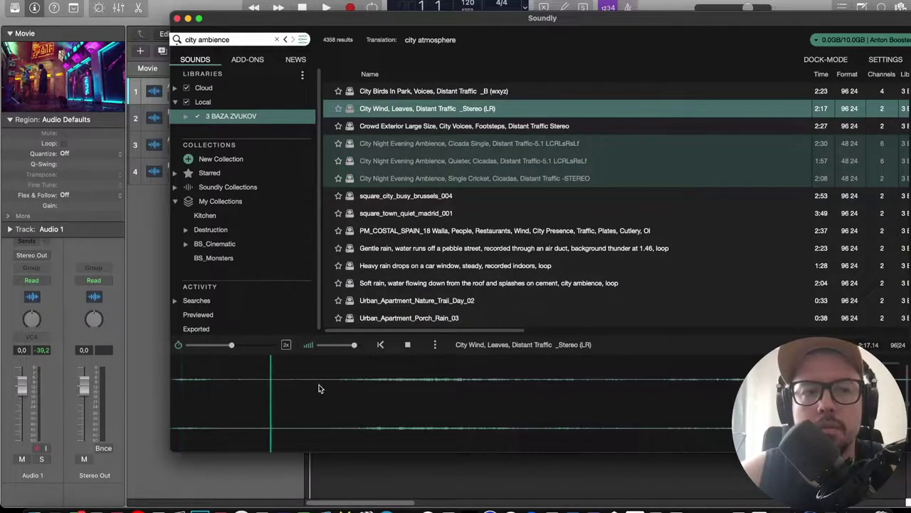
{"action": "left_click", "coordinate": [301, 383]}
{"action": "left_click_drag", "start_coordinate": [301, 383], "coordinate": [518, 383]}
{"action": "left_click", "coordinate": [520, 385]}
{"action": "left_click", "coordinate": [508, 384]}
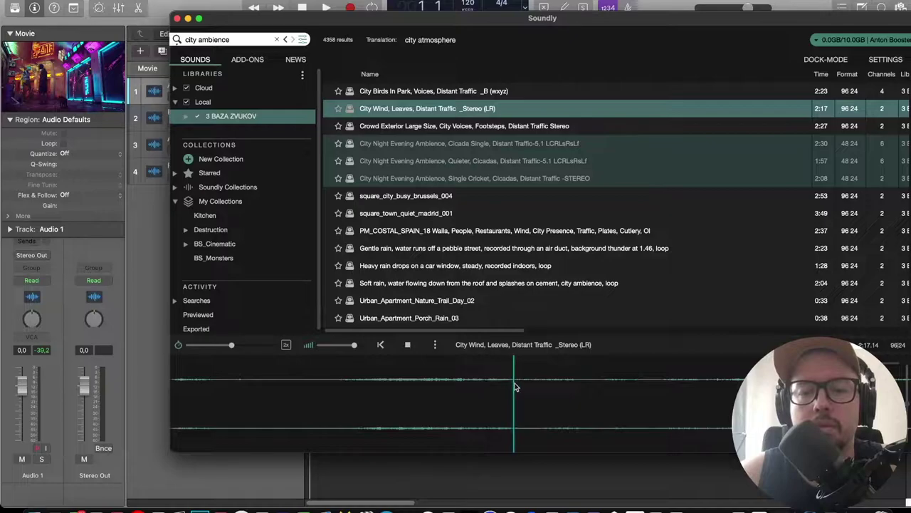
Add the whole City Wind, Leaves, Distant Traffic _Stereo (LR) recording to the Logic Pro project.
{"action": "left_click_drag", "start_coordinate": [514, 384], "coordinate": [903, 391]}
{"action": "left_click_drag", "start_coordinate": [717, 394], "coordinate": [294, 213]}
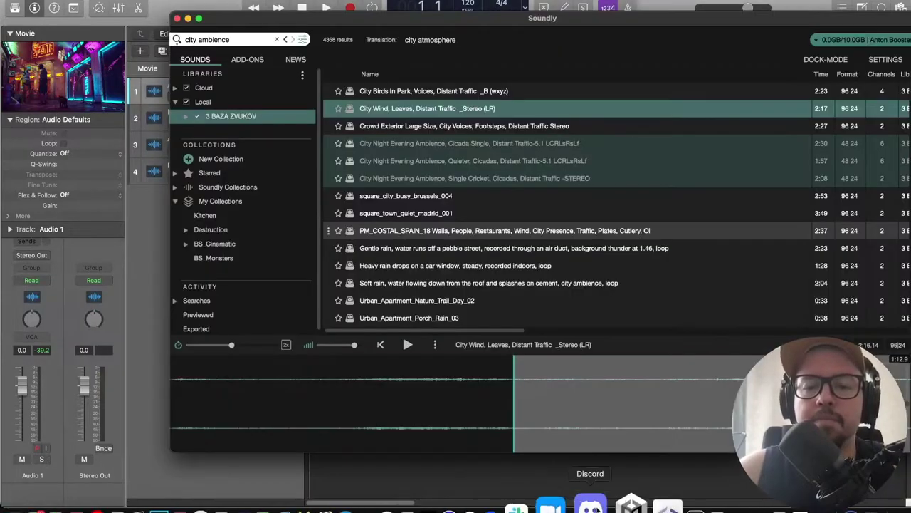
{"action": "left_click", "coordinate": [337, 384]}
{"action": "left_click", "coordinate": [430, 377]}
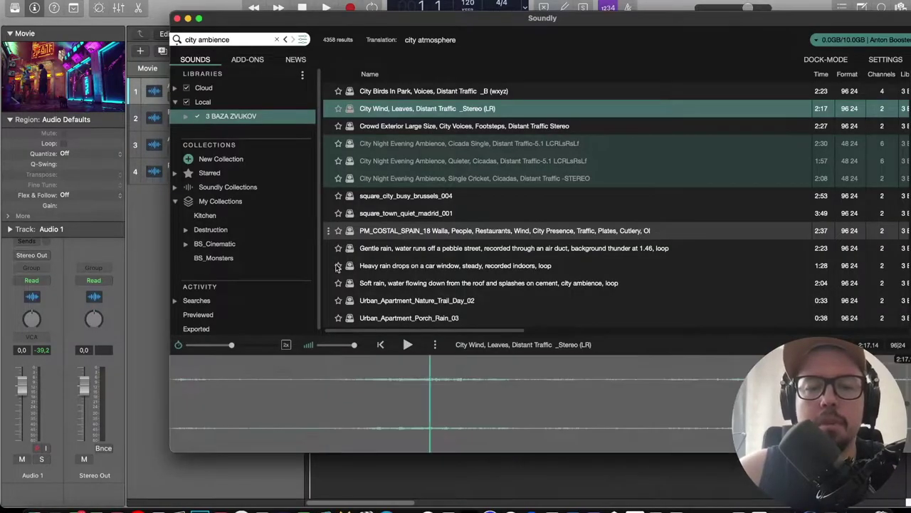
{"action": "mouse_move", "coordinate": [397, 372]}
{"action": "left_mouse_down"}
{"action": "mouse_move", "coordinate": [370, 386]}
{"action": "mouse_move", "coordinate": [395, 386]}
{"action": "left_mouse_up"}
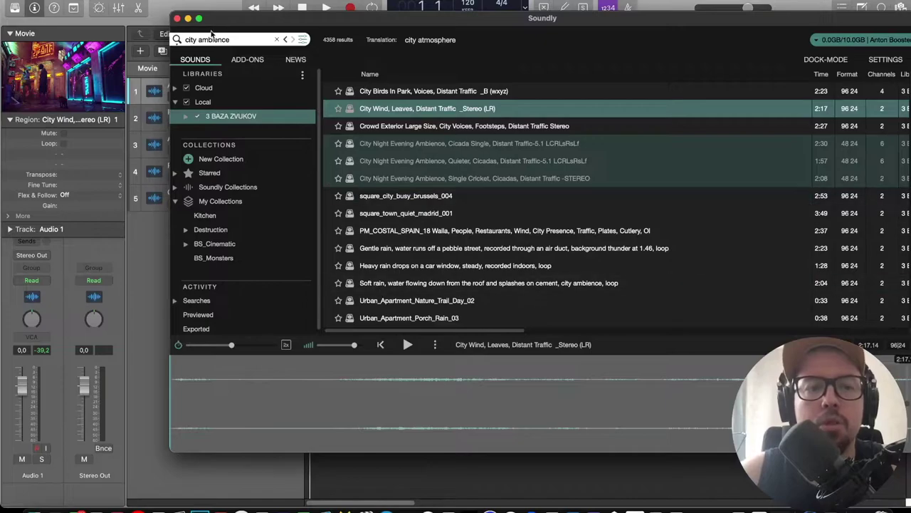
Search the sound library for "static" and add Noise_Static_High_Frequency_04 to the Logic Pro project.
{"action": "left_click", "coordinate": [207, 40]}
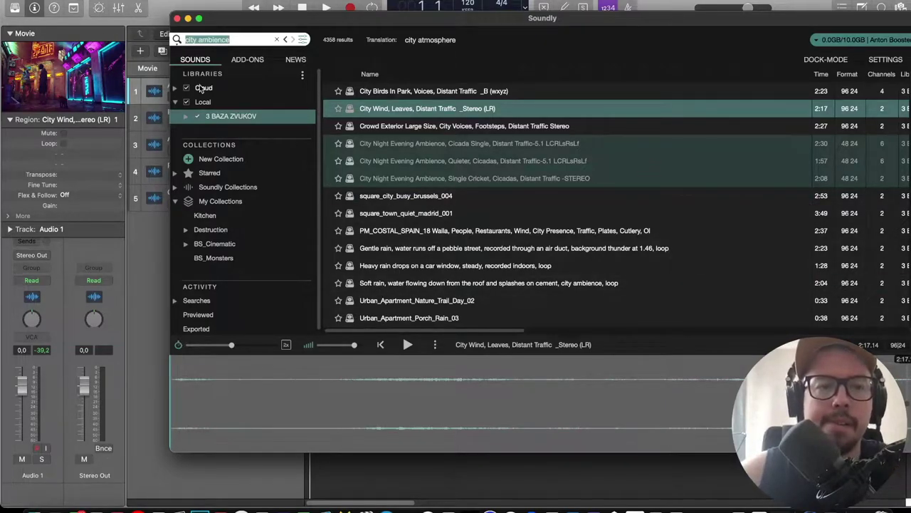
{"action": "type", "text": "ые"}
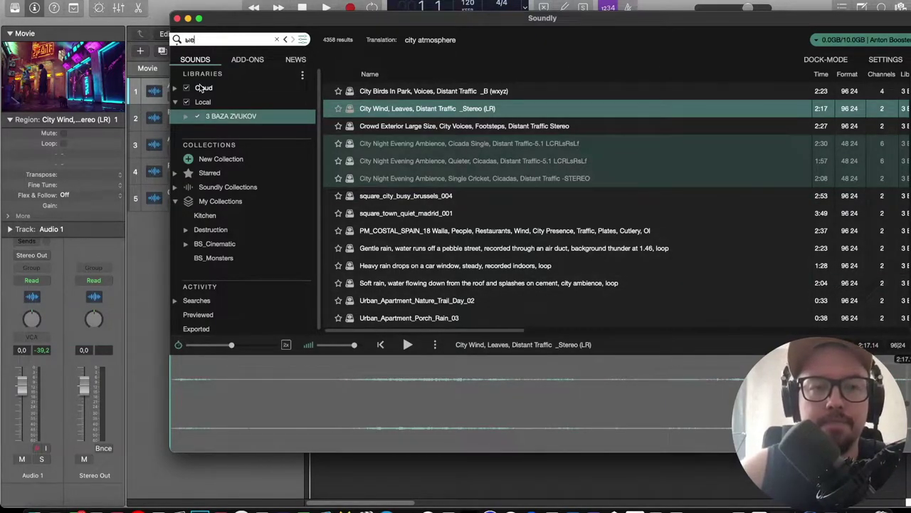
{"action": "type", "text": "stati"}
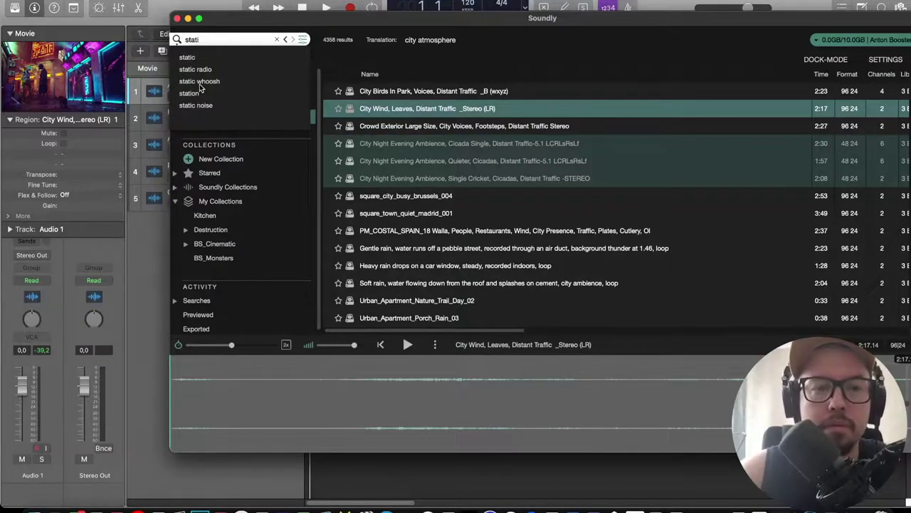
{"action": "left_click", "coordinate": [191, 58]}
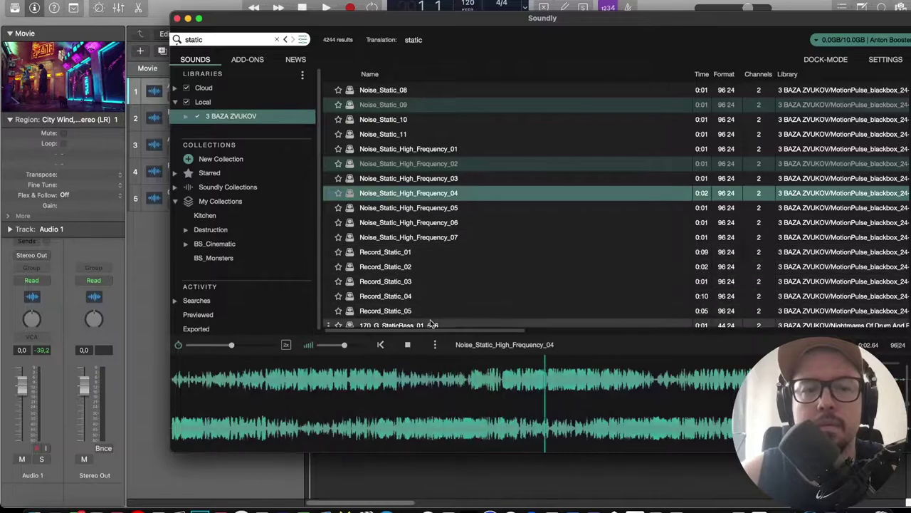
{"action": "left_click", "coordinate": [407, 344]}
{"action": "left_click_drag", "start_coordinate": [393, 369], "coordinate": [456, 254]}
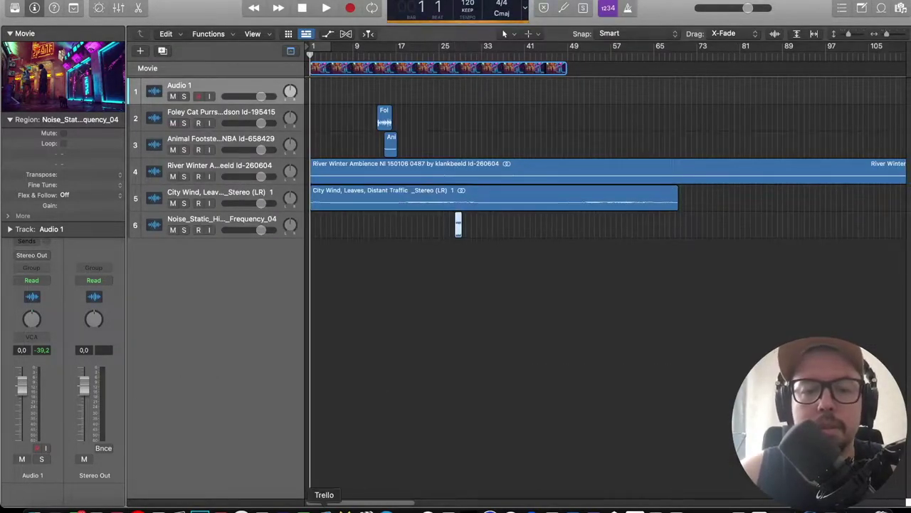
Return to Soundly, compare the neighbouring high-frequency static sounds and add Noise_Static_High_Frequency_06 to the project.
{"action": "left_click", "coordinate": [261, 502]}
{"action": "left_click", "coordinate": [411, 208]}
{"action": "left_click", "coordinate": [407, 237]}
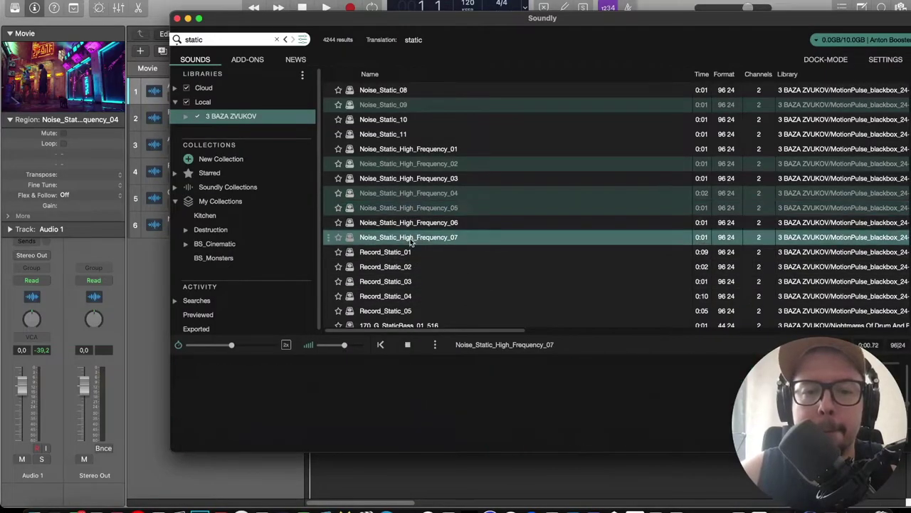
{"action": "left_click", "coordinate": [408, 223]}
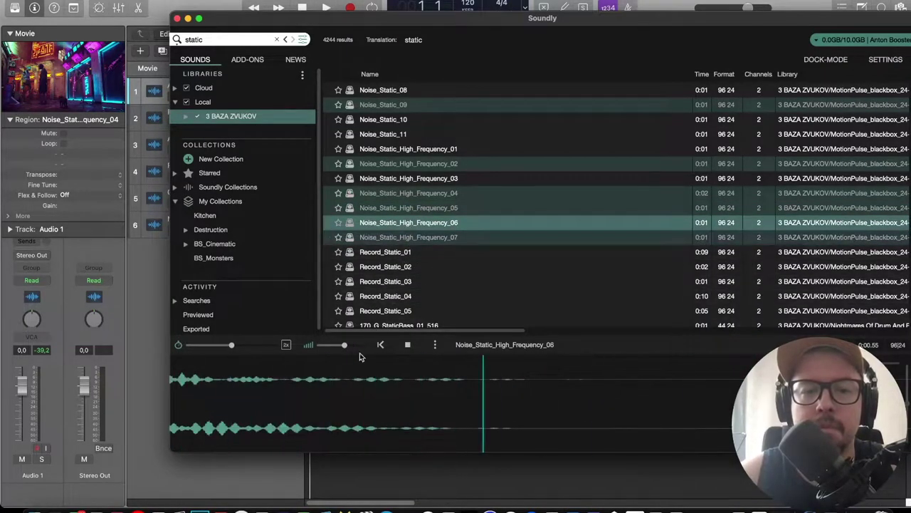
{"action": "left_click_drag", "start_coordinate": [325, 402], "coordinate": [459, 271]}
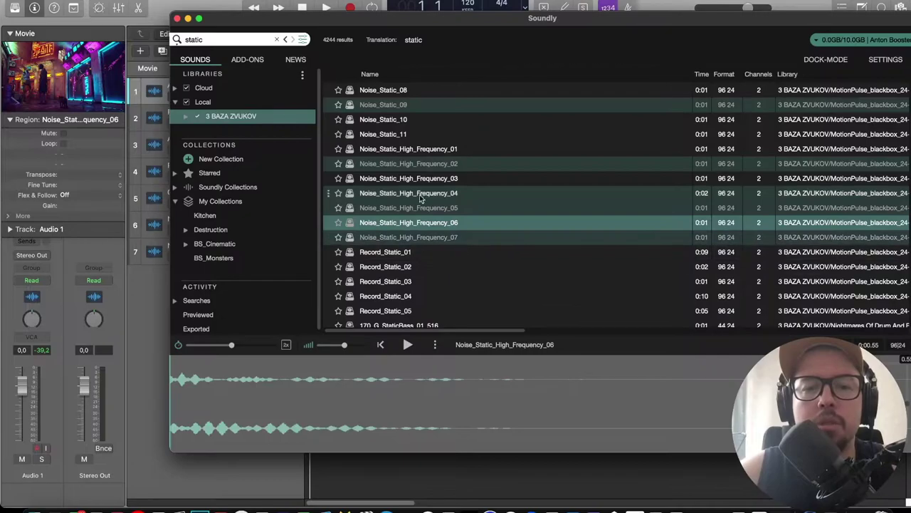
Audition Noise_Static_High_Frequency_07 and Record_Static_01, and add the complete Record_Static_01 to the project.
{"action": "left_click", "coordinate": [400, 239]}
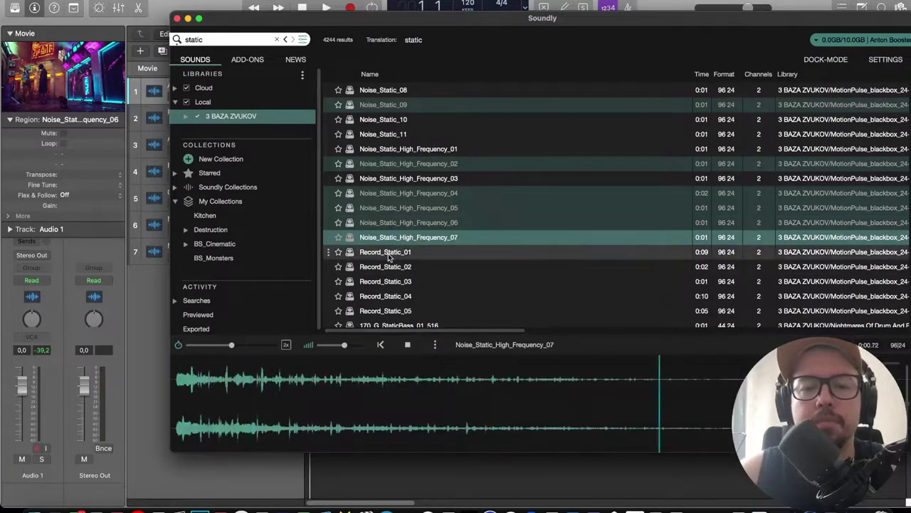
{"action": "left_click", "coordinate": [385, 252]}
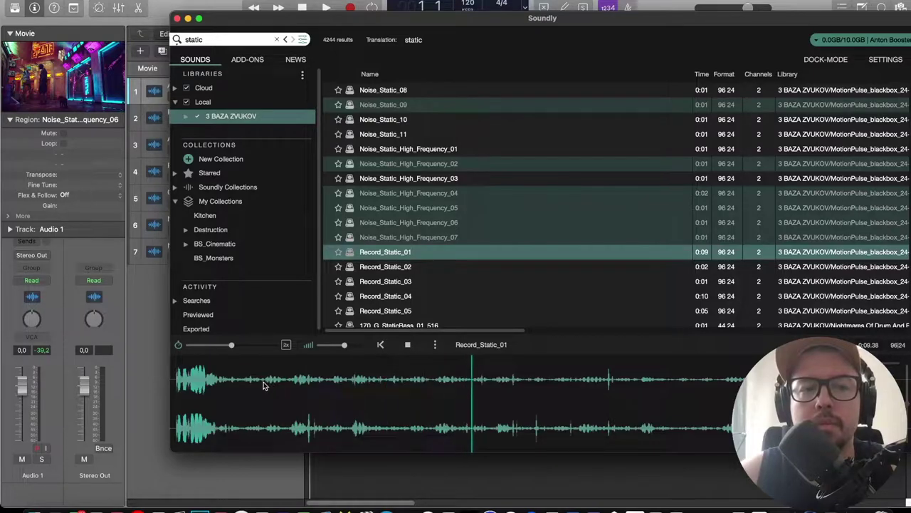
{"action": "left_click_drag", "start_coordinate": [255, 381], "coordinate": [464, 268]}
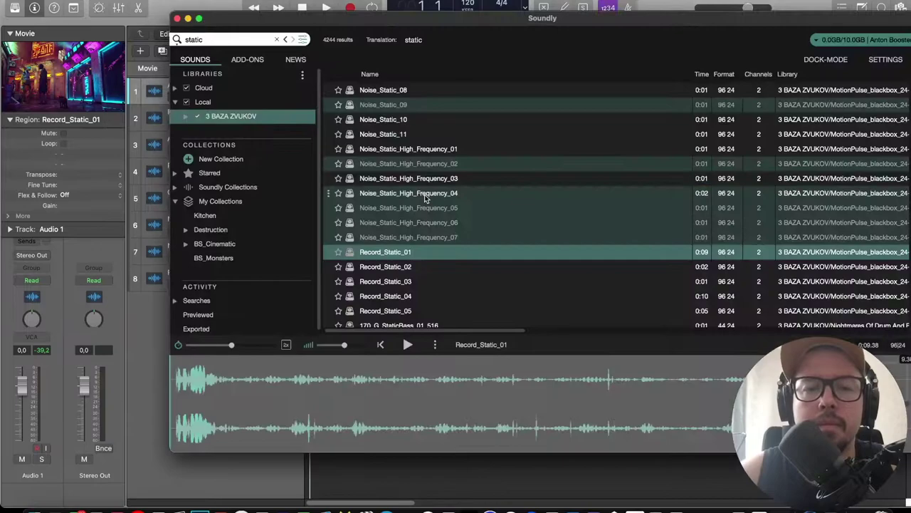
Audition further static results and add the complete 170_G_StaticBass_01_516 to the project.
{"action": "left_click", "coordinate": [395, 244]}
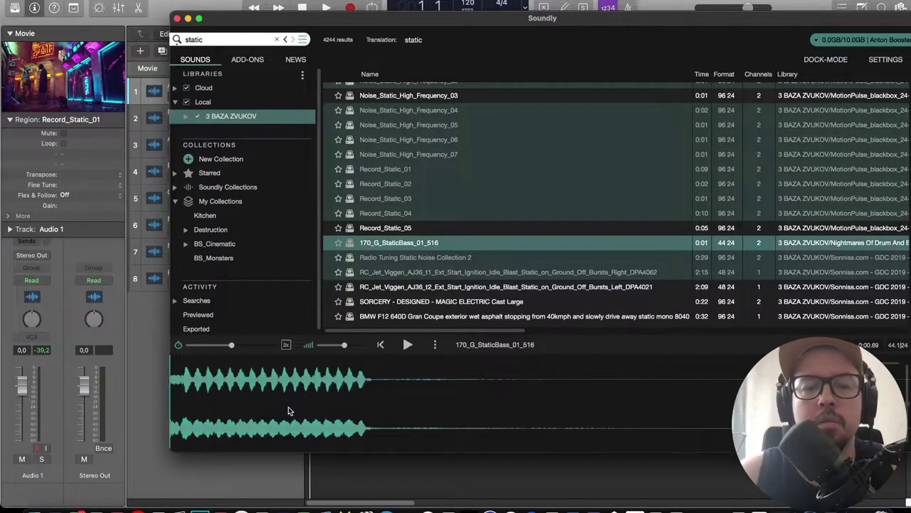
{"action": "double_click", "coordinate": [289, 406]}
{"action": "left_click_drag", "start_coordinate": [238, 403], "coordinate": [468, 336]}
Audition Communications, Static, Static Noise With Distant Transmission 01 at several points and add the whole recording to the project.
{"action": "left_click", "coordinate": [413, 286]}
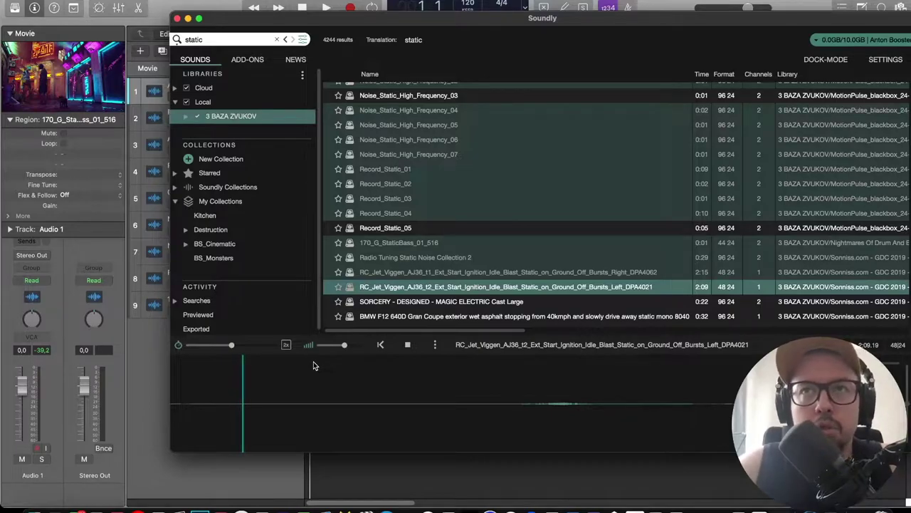
{"action": "scroll", "coordinate": [413, 262], "scroll_direction": "down", "scroll_amount": 10}
{"action": "left_click", "coordinate": [409, 252]}
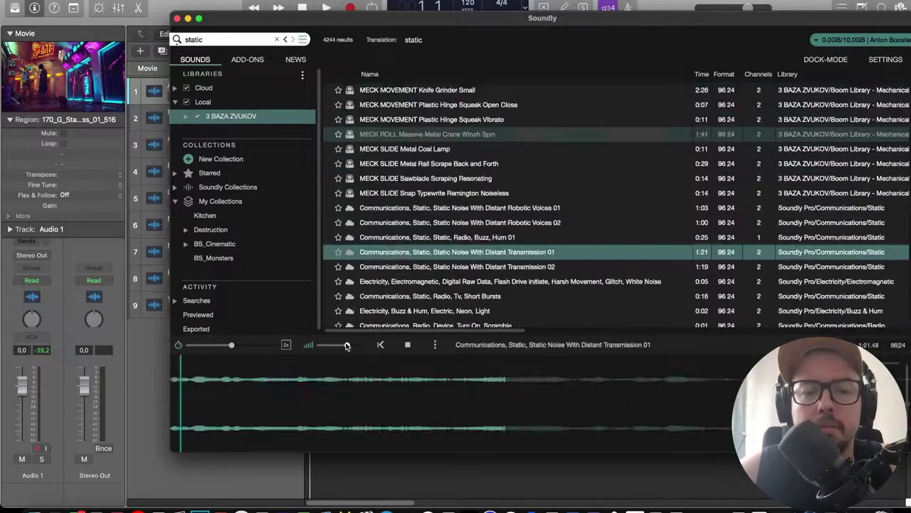
{"action": "left_click", "coordinate": [431, 388]}
{"action": "left_click", "coordinate": [497, 383]}
{"action": "left_click", "coordinate": [570, 380]}
{"action": "left_click", "coordinate": [648, 380]}
{"action": "left_click", "coordinate": [683, 380]}
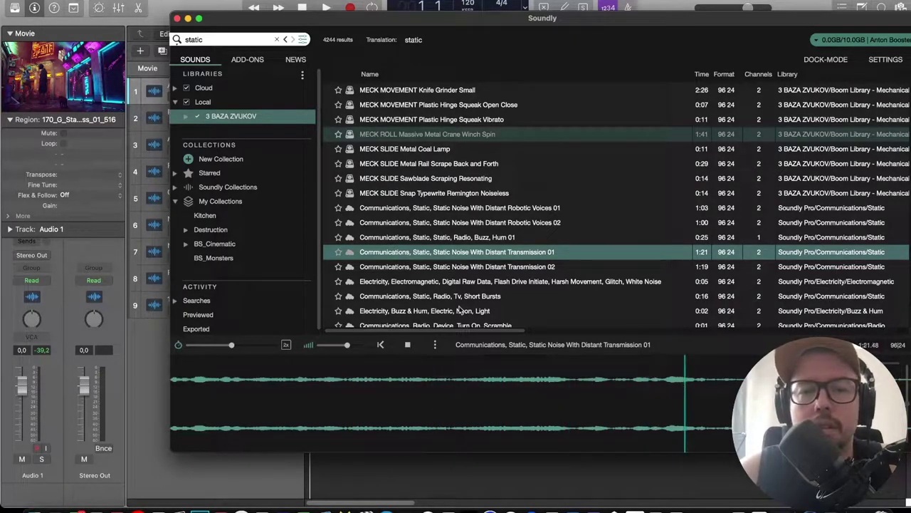
{"action": "left_click_drag", "start_coordinate": [336, 384], "coordinate": [430, 319]}
Add the Electricity, Electromagnetic, Digital Raw Data, Flash Drive Initiate glitch sound to the project and switch back to Logic Pro.
{"action": "left_click", "coordinate": [402, 287]}
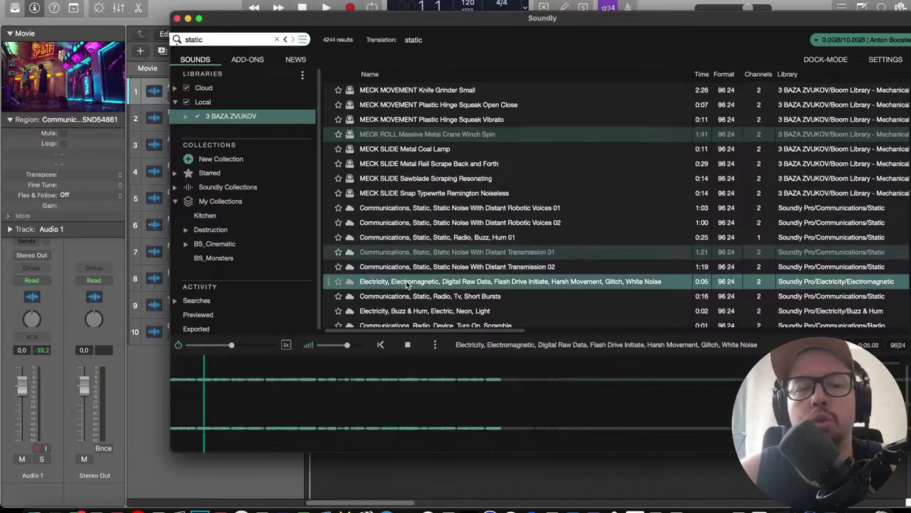
{"action": "left_click_drag", "start_coordinate": [385, 399], "coordinate": [426, 363]}
{"action": "left_click", "coordinate": [565, 485]}
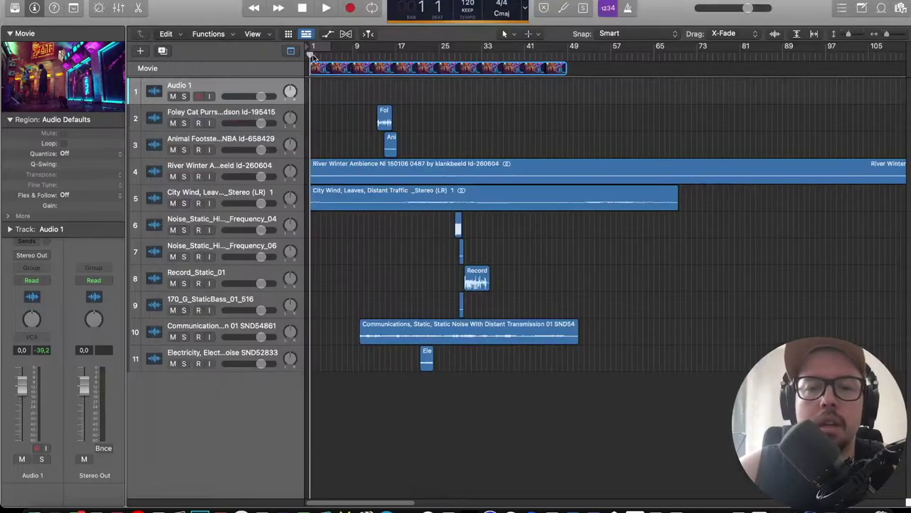
Move all the static, communications and electricity regions together up one track and past the movie's end.
{"action": "left_click_drag", "start_coordinate": [592, 444], "coordinate": [371, 231]}
{"action": "left_click_drag", "start_coordinate": [400, 331], "coordinate": [716, 305]}
{"action": "left_click", "coordinate": [547, 154]}
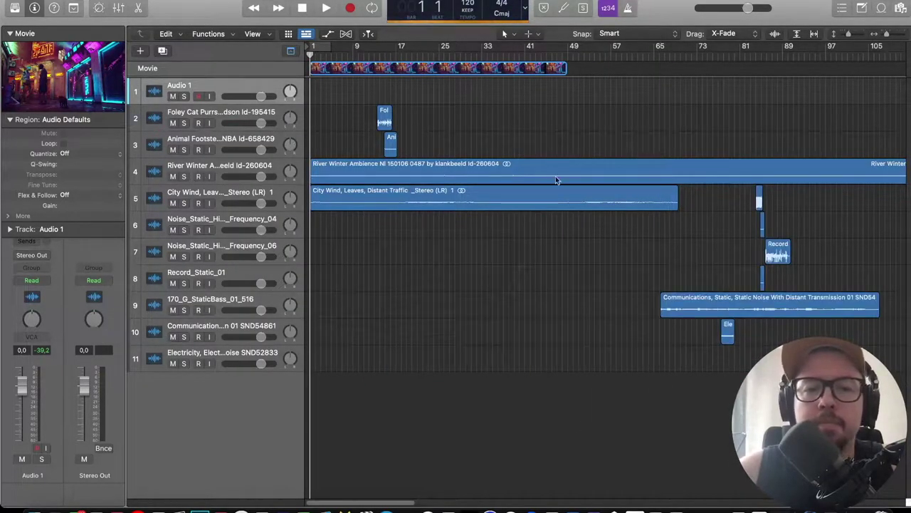
Place the playhead at the movie's end and switch the transport display to Time.
{"action": "left_click", "coordinate": [558, 57]}
{"action": "left_click", "coordinate": [522, 12]}
{"action": "left_click", "coordinate": [525, 3]}
{"action": "left_click", "coordinate": [526, 9]}
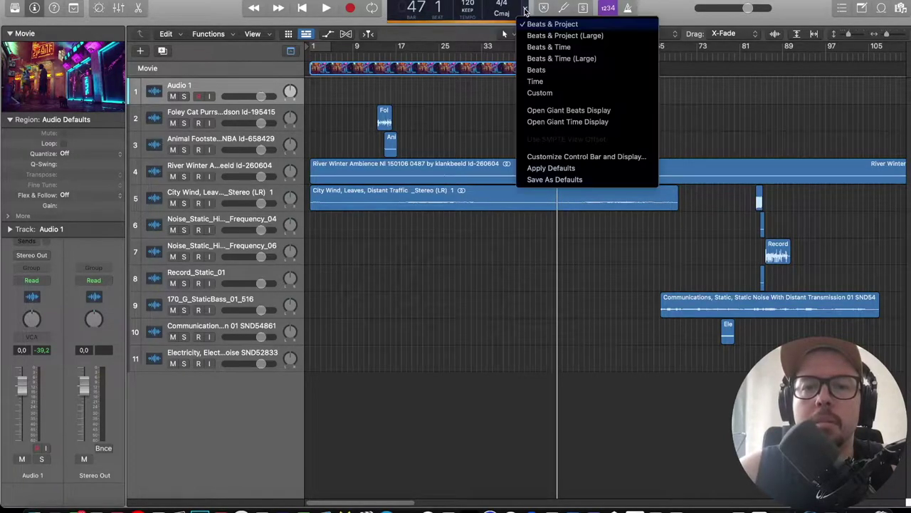
{"action": "left_click", "coordinate": [538, 82]}
Shorten the City Wind, Leaves, Distant Traffic region so that it ends with the movie.
{"action": "left_click", "coordinate": [562, 56]}
{"action": "left_click_drag", "start_coordinate": [675, 201], "coordinate": [563, 202]}
{"action": "key", "text": "z"}
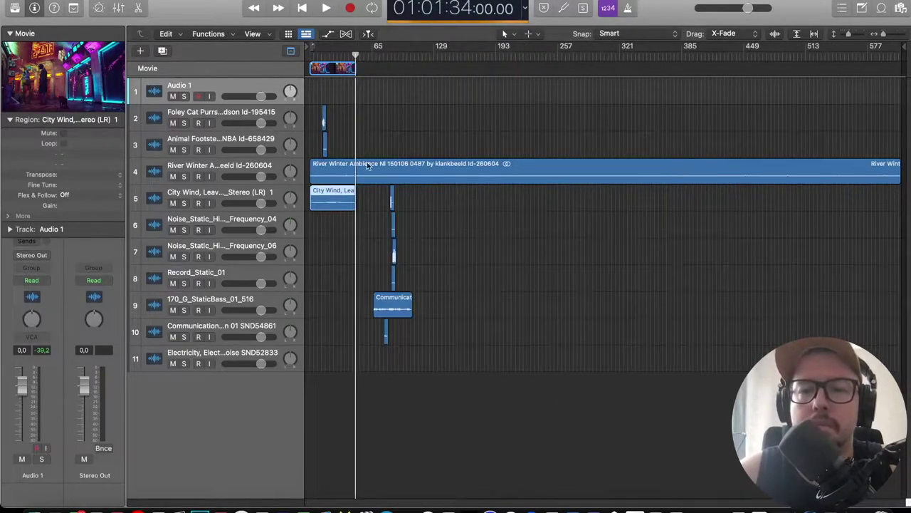
{"action": "key", "text": "z"}
Solo the River Winter Ambience track, briefly audition it with cycling on, and play it from the project start with cycling off.
{"action": "left_click", "coordinate": [183, 176]}
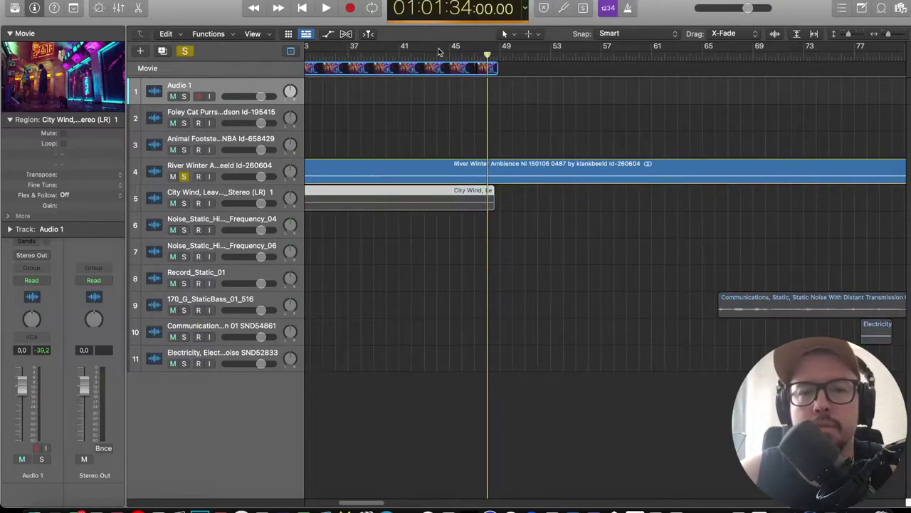
{"action": "key", "text": "c"}
{"action": "key", "text": "space"}
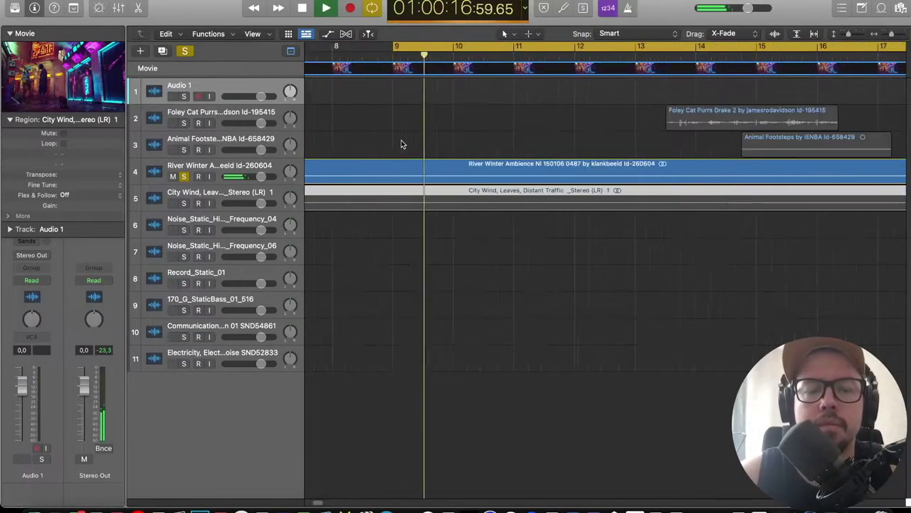
{"action": "key", "text": "space"}
{"action": "scroll", "coordinate": [516, 45], "scroll_direction": "left", "scroll_amount": 5}
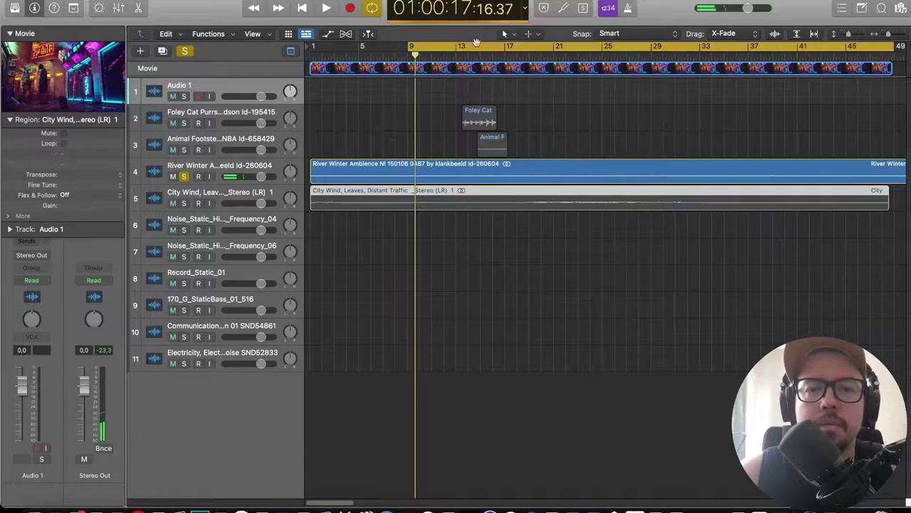
{"action": "key", "text": "c"}
{"action": "key", "text": "Return"}
{"action": "key", "text": "space"}
{"action": "key", "text": "space"}
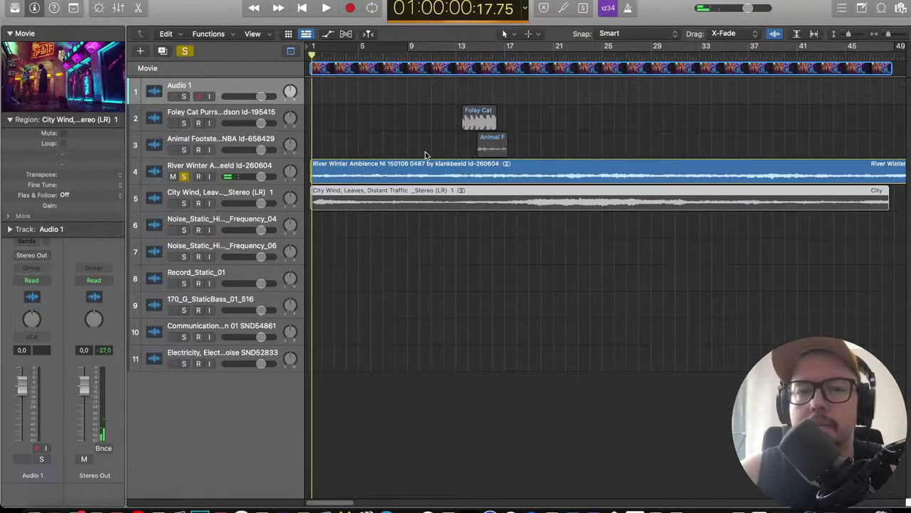
Solo the City Wind track as well and audition both ambience tracks together from the project start.
{"action": "left_click", "coordinate": [184, 203]}
{"action": "key", "text": "space"}
{"action": "key", "text": "super+Right"}
{"action": "key", "text": "super+Right"}
{"action": "key", "text": "super+Right"}
{"action": "key", "text": "super+Right"}
{"action": "key", "text": "super+Right"}
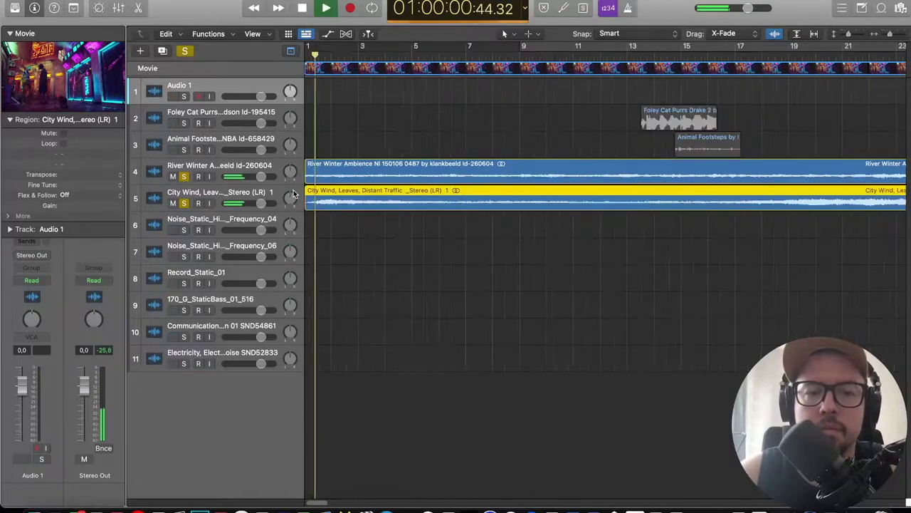
{"action": "key", "text": "space"}
Lower the City Wind track's volume and check its balance with the River Winter Ambience at the start and around 14 seconds.
{"action": "left_click_drag", "start_coordinate": [260, 204], "coordinate": [209, 207]}
{"action": "key", "text": "space"}
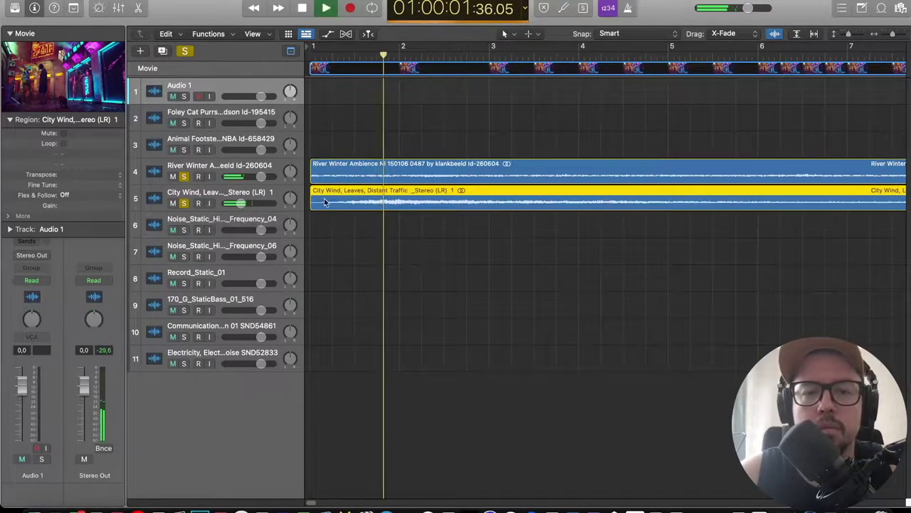
{"action": "key", "text": "super+Left"}
{"action": "key", "text": "super+Left"}
{"action": "key", "text": "super+Left"}
{"action": "key", "text": "super+Left"}
{"action": "key", "text": "super+Left"}
{"action": "key", "text": "space"}
{"action": "left_click", "coordinate": [408, 53]}
{"action": "key", "text": "space"}
{"action": "key", "text": "space"}
Collapse the region settings and examine the movie in its enlarged window, including the frame at 01:00:22.
{"action": "left_click", "coordinate": [10, 120]}
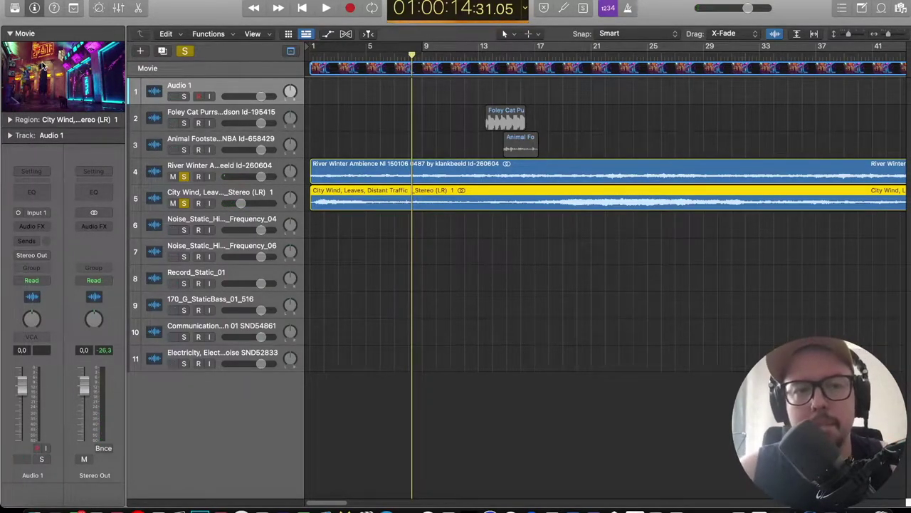
{"action": "double_click", "coordinate": [42, 66]}
{"action": "left_click", "coordinate": [137, 61]}
{"action": "scroll", "coordinate": [350, 150], "scroll_direction": "down", "scroll_amount": 5}
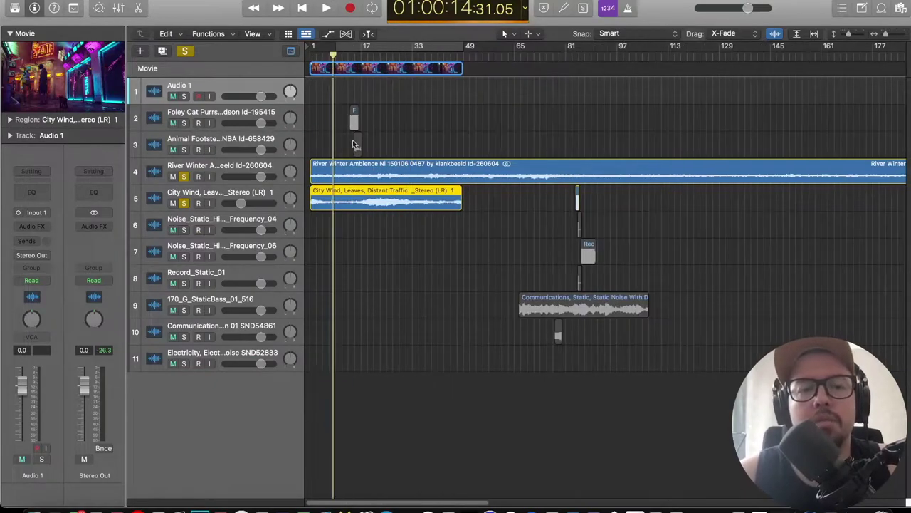
{"action": "scroll", "coordinate": [376, 153], "scroll_direction": "up", "scroll_amount": 5}
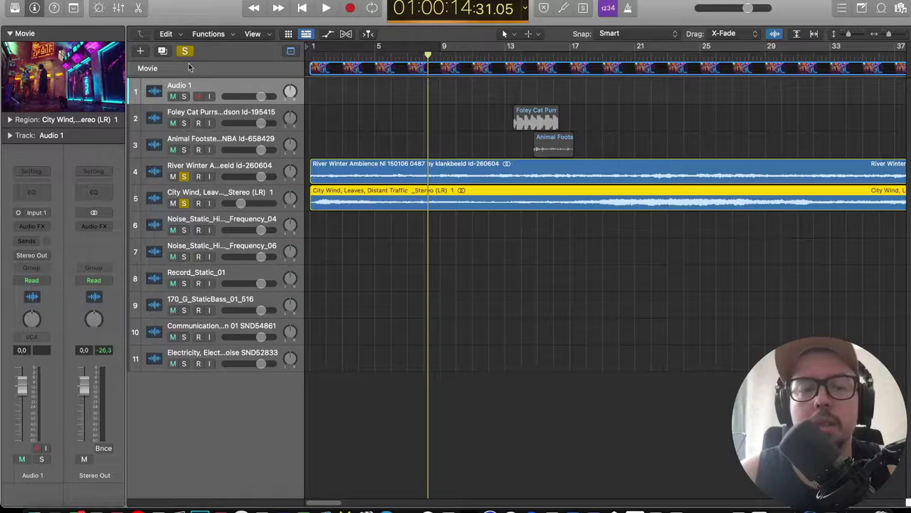
{"action": "left_click", "coordinate": [492, 52]}
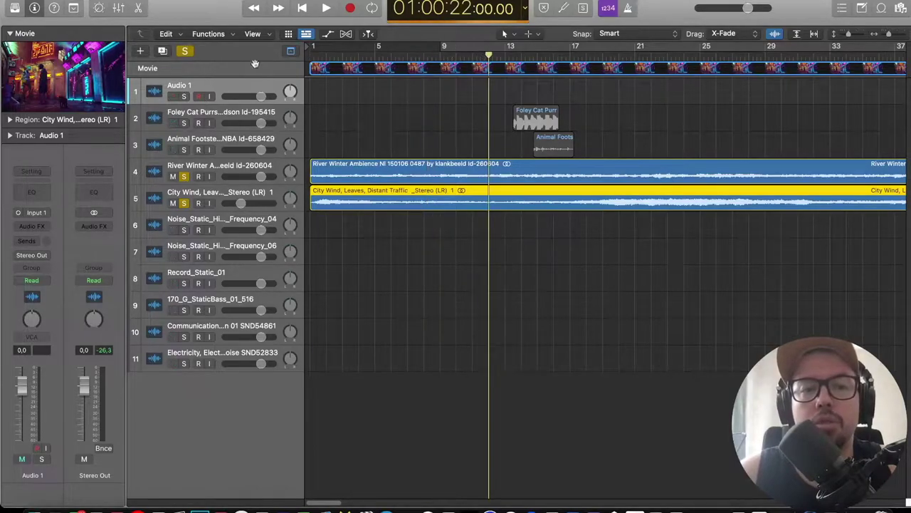
{"action": "double_click", "coordinate": [83, 83]}
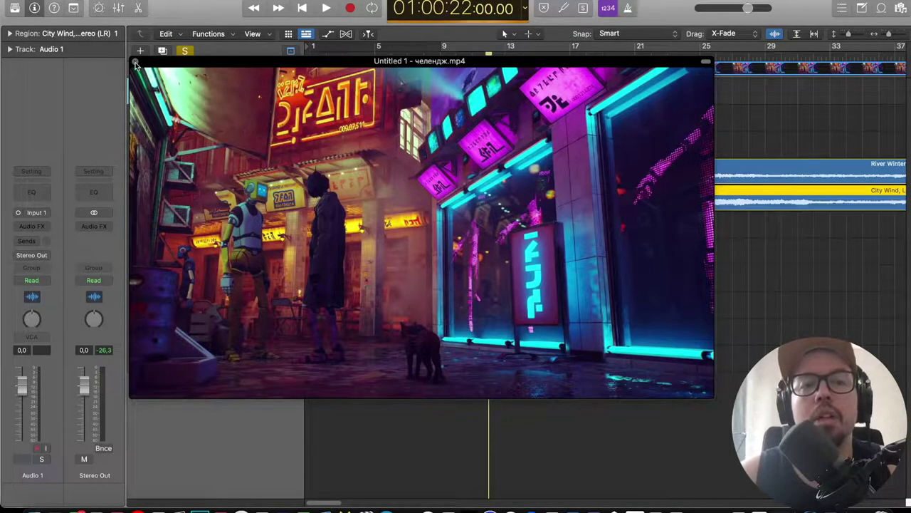
{"action": "left_click", "coordinate": [135, 64]}
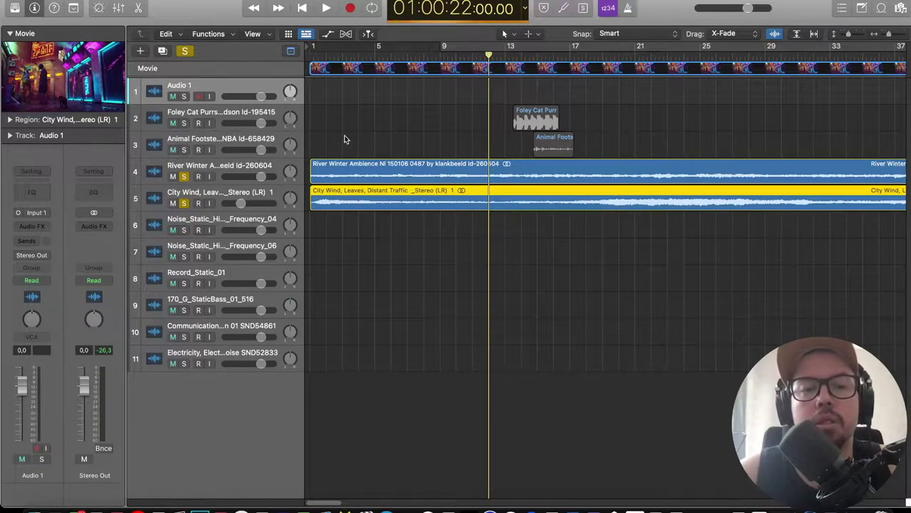
Make the tracks slightly taller and look over the arrangement around the cat sounds.
{"action": "scroll", "coordinate": [498, 100], "scroll_direction": "down", "scroll_amount": 6}
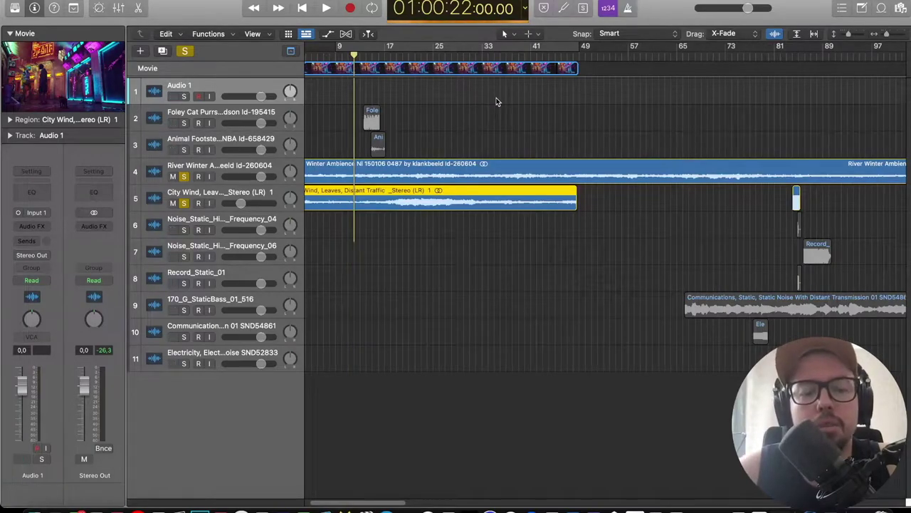
{"action": "key", "text": "x"}
{"action": "key", "text": "x"}
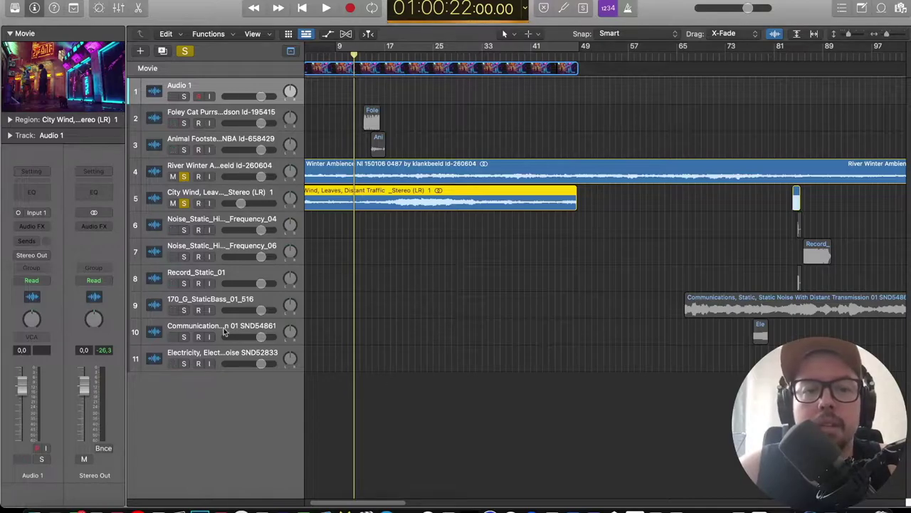
{"action": "left_click_drag", "start_coordinate": [848, 34], "coordinate": [851, 35]}
{"action": "scroll", "coordinate": [500, 216], "scroll_direction": "left", "scroll_amount": 2}
{"action": "scroll", "coordinate": [501, 216], "scroll_direction": "down", "scroll_amount": 5}
{"action": "scroll", "coordinate": [321, 185], "scroll_direction": "up", "scroll_amount": 5}
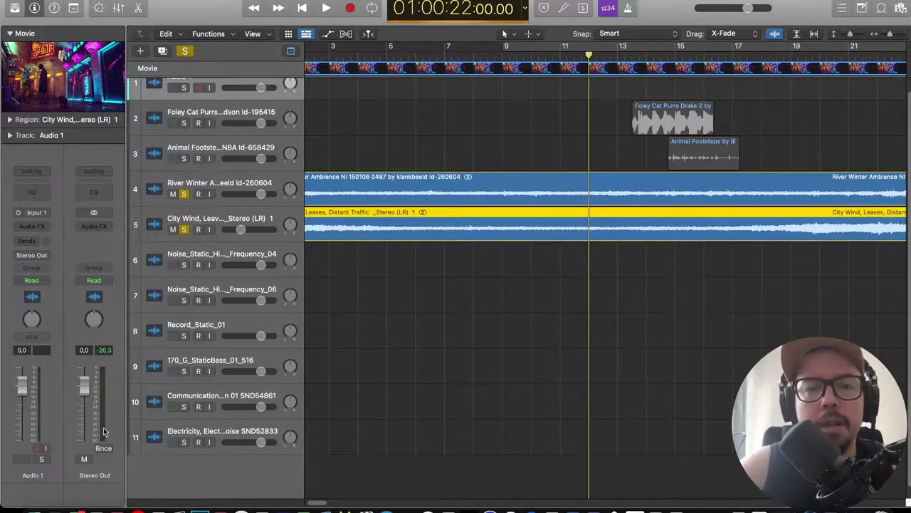
Insert the iZotope Ozone 9 plug-in on the Stereo Out channel.
{"action": "left_click", "coordinate": [104, 227]}
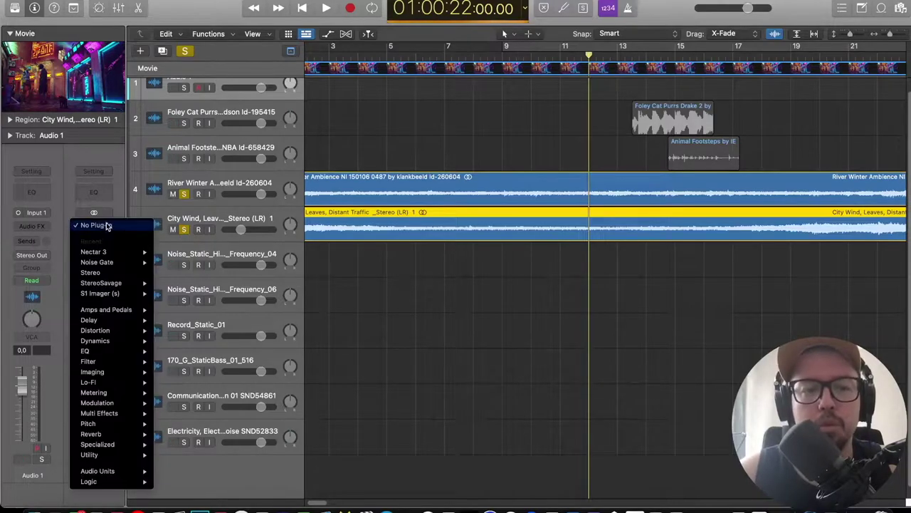
{"action": "mouse_move", "coordinate": [113, 470]}
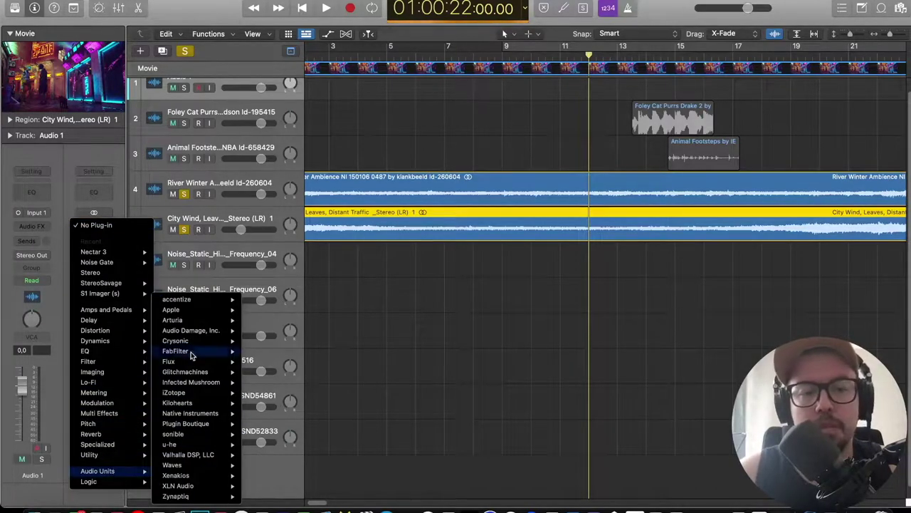
{"action": "mouse_move", "coordinate": [196, 394]}
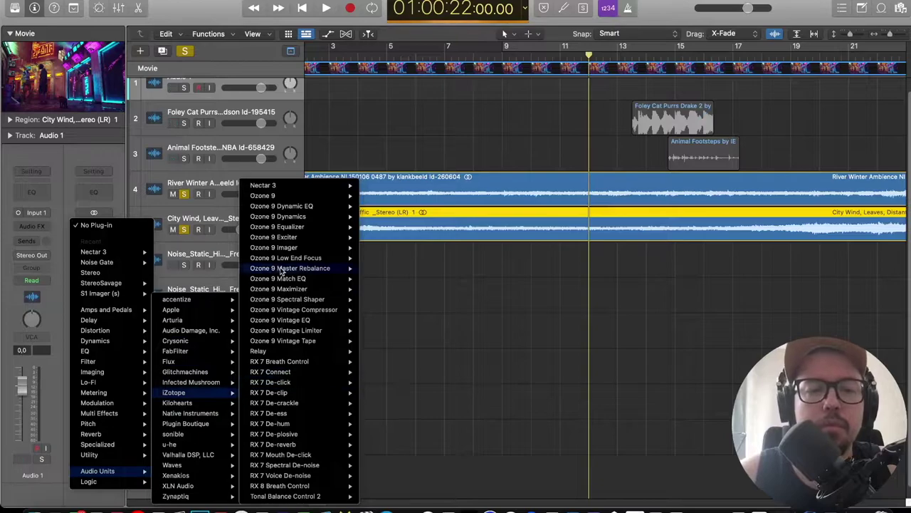
{"action": "left_click", "coordinate": [330, 197]}
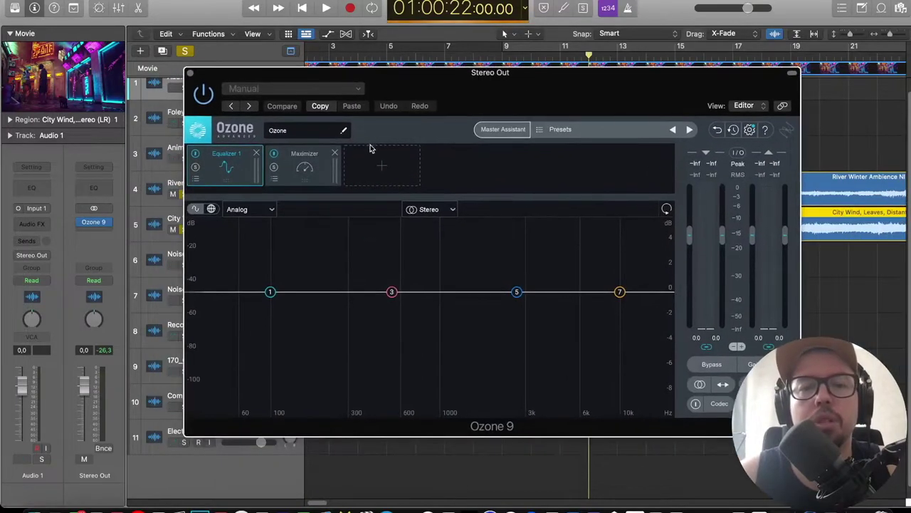
Load Ozone's High Detail Wide mastering preset and bypass its Exciter module.
{"action": "left_click", "coordinate": [560, 129]}
{"action": "left_click", "coordinate": [483, 83]}
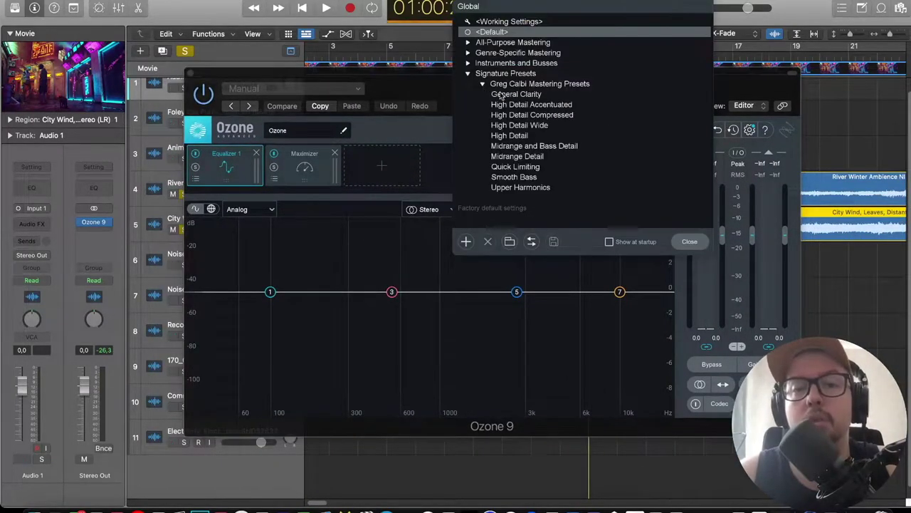
{"action": "left_click", "coordinate": [519, 126]}
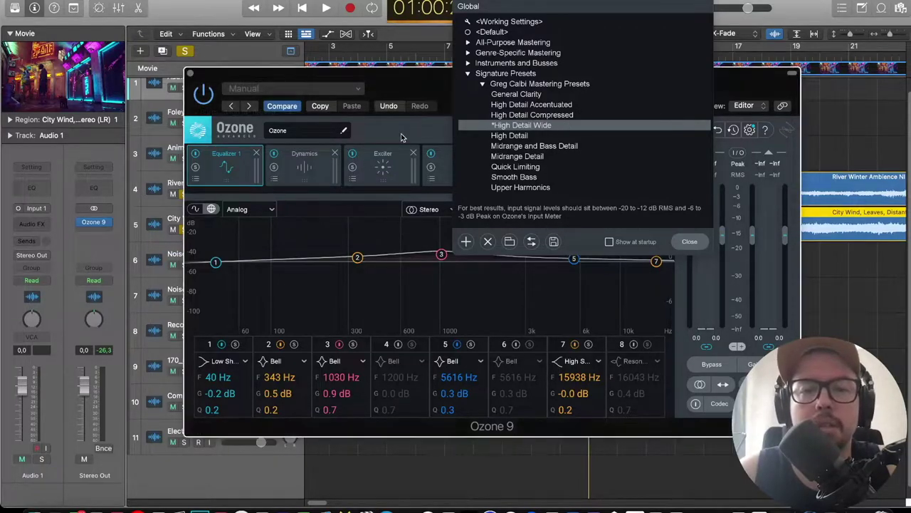
{"action": "left_click", "coordinate": [688, 241]}
{"action": "left_click", "coordinate": [353, 155]}
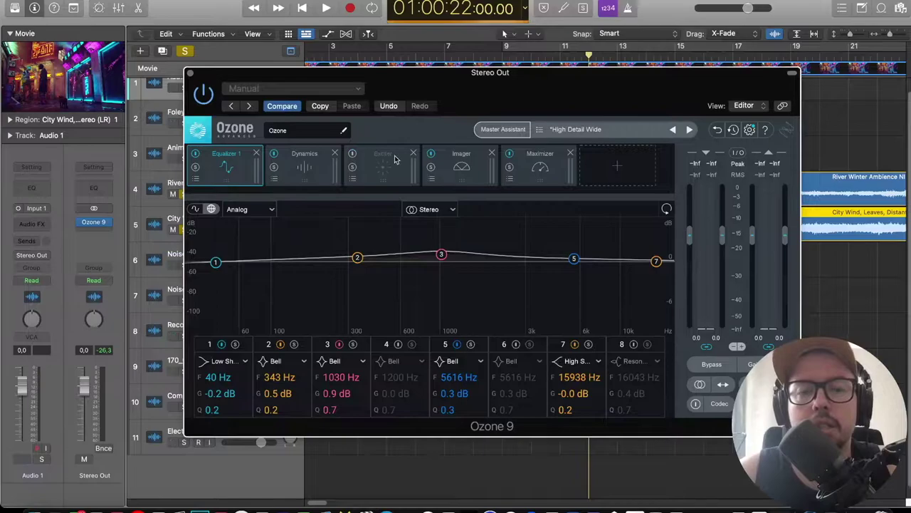
Raise the Maximizer's threshold and review the Dynamics and Imager modules, trying the Imager's Stereoize option.
{"action": "left_click", "coordinate": [311, 165]}
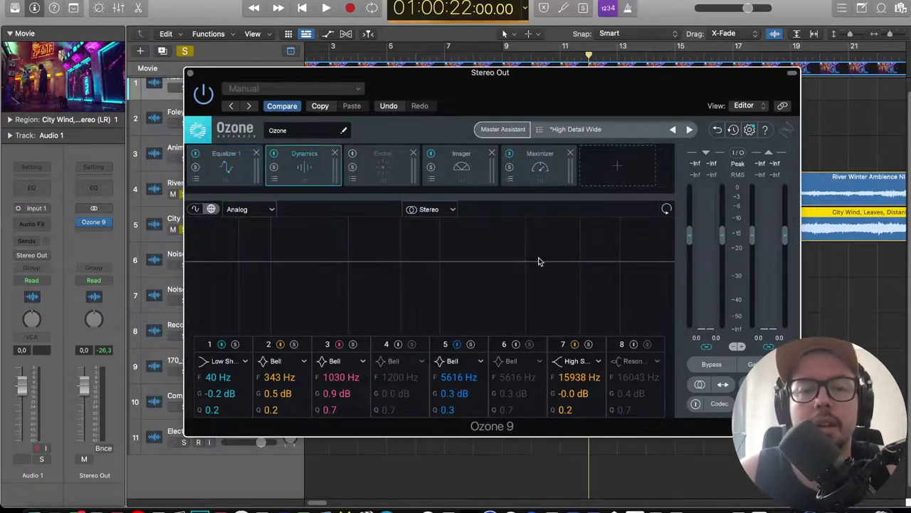
{"action": "left_click", "coordinate": [530, 165]}
{"action": "left_click_drag", "start_coordinate": [317, 361], "coordinate": [318, 317]}
{"action": "left_click_drag", "start_coordinate": [488, 99], "coordinate": [499, 132]}
{"action": "left_click", "coordinate": [472, 193]}
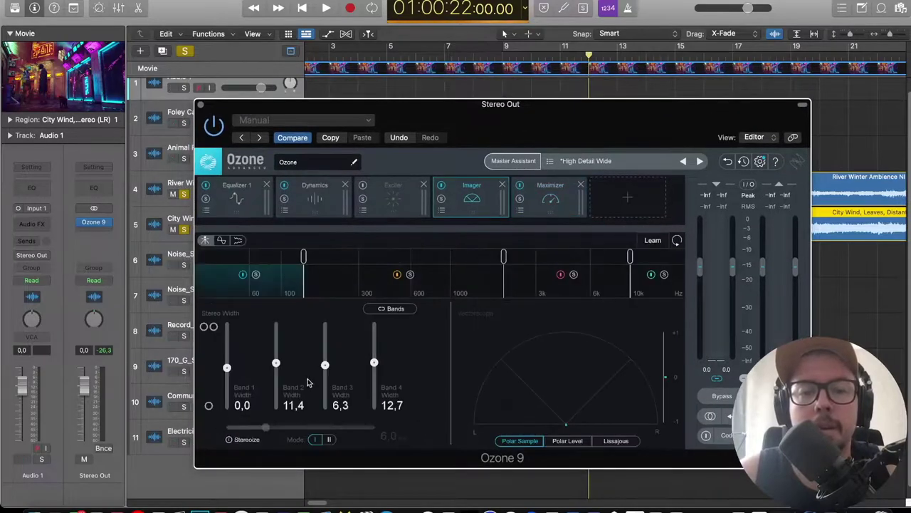
{"action": "left_click", "coordinate": [229, 440]}
{"action": "left_click", "coordinate": [229, 440]}
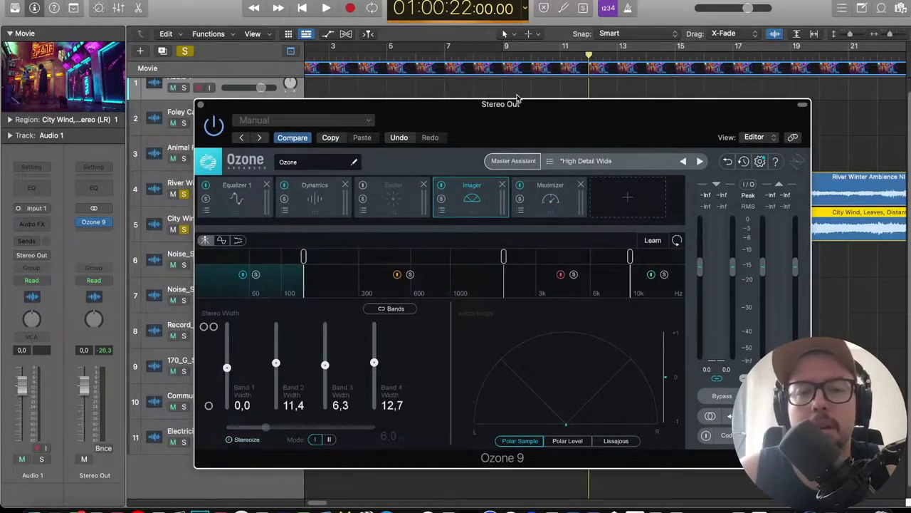
In Ozone's equalizer, set band 3 to 1008 Hz and -0.3 dB, and flatten band 2's gain at 343 Hz to 0 dB.
{"action": "left_click", "coordinate": [243, 195]}
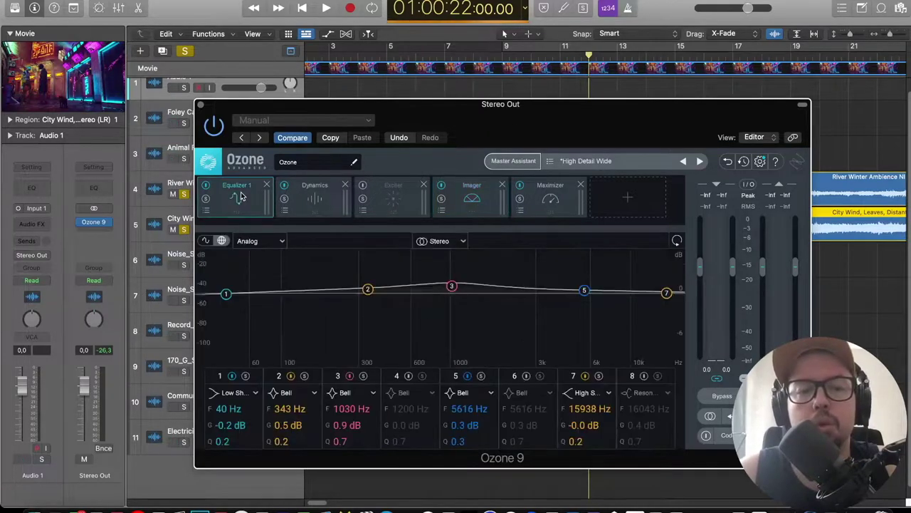
{"action": "left_click_drag", "start_coordinate": [452, 288], "coordinate": [451, 292]}
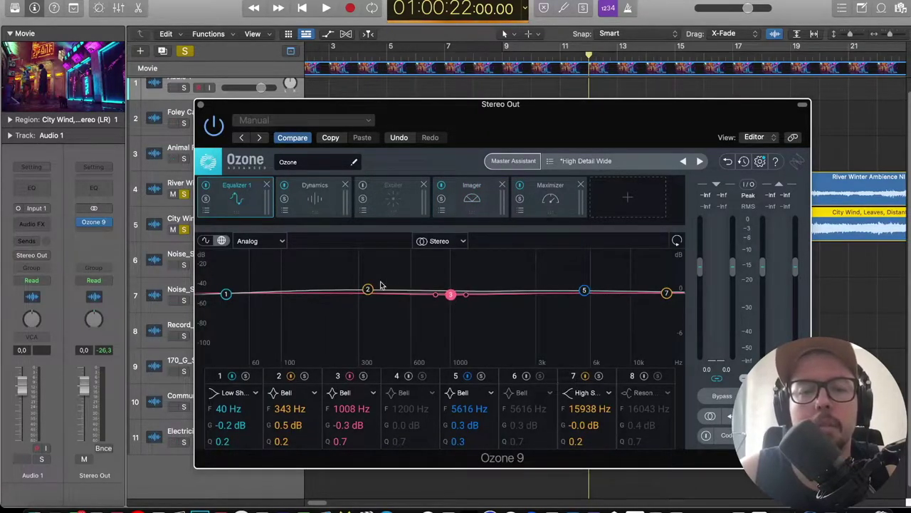
{"action": "left_click", "coordinate": [307, 193]}
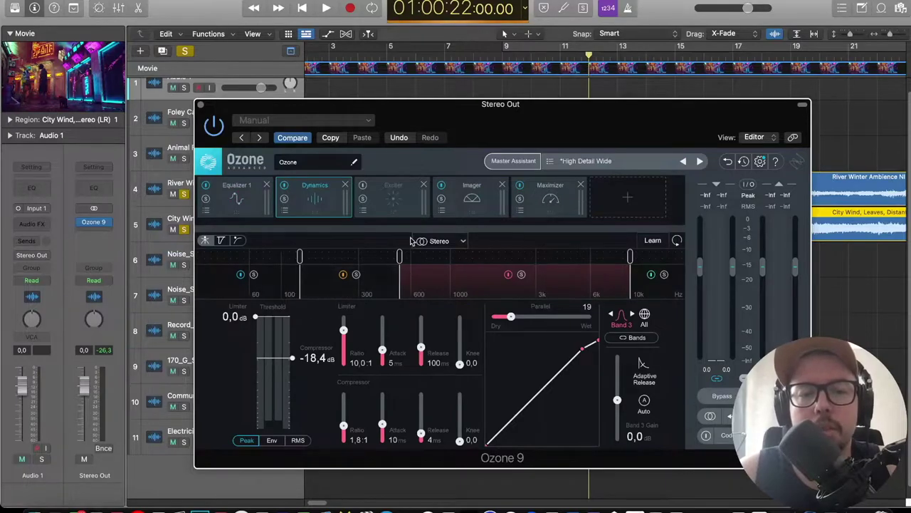
{"action": "left_click", "coordinate": [238, 197]}
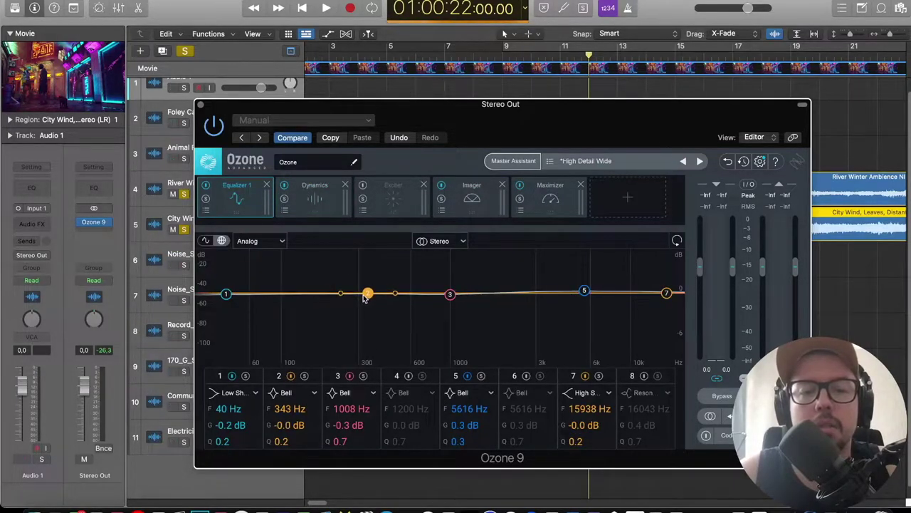
Review the Dynamics and Imager modules and set the Maximizer's threshold to -3.0 dB.
{"action": "left_click", "coordinate": [334, 208]}
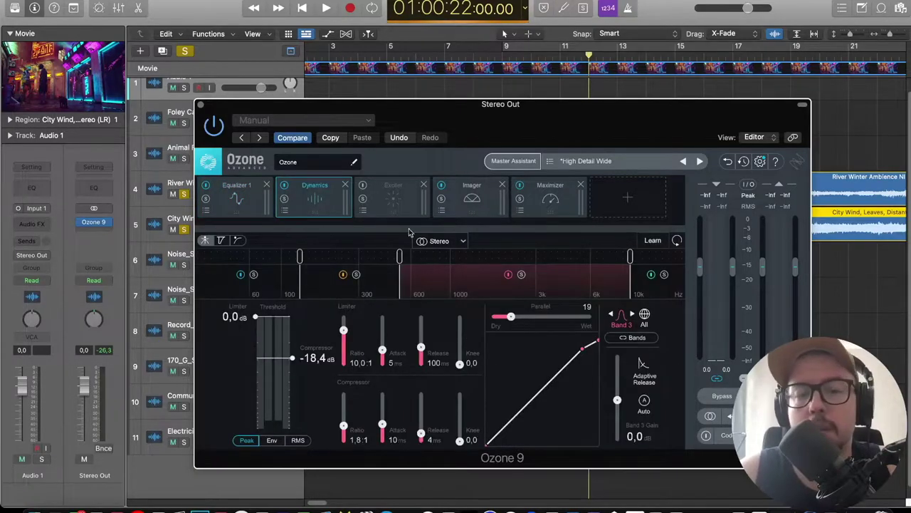
{"action": "left_click", "coordinate": [486, 195]}
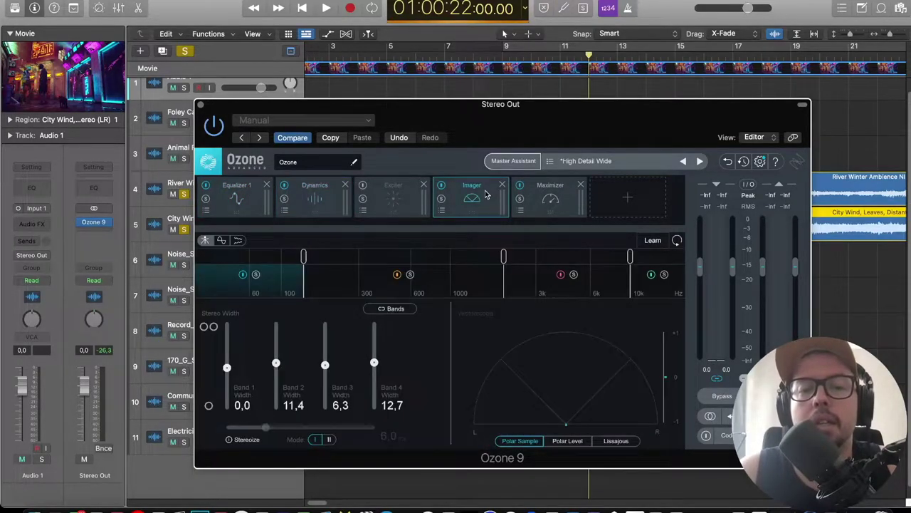
{"action": "left_click", "coordinate": [548, 202]}
{"action": "left_click_drag", "start_coordinate": [329, 352], "coordinate": [329, 356]}
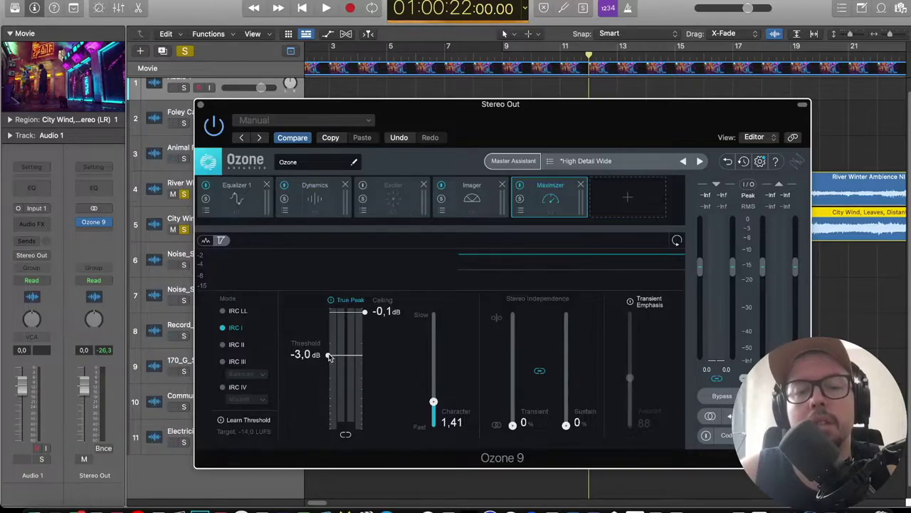
Add a Loudness Meter after Ozone 9 on the Stereo Out channel and arrange both plug-in windows so the tracks stay visible.
{"action": "left_click", "coordinate": [103, 232]}
{"action": "mouse_move", "coordinate": [112, 480]}
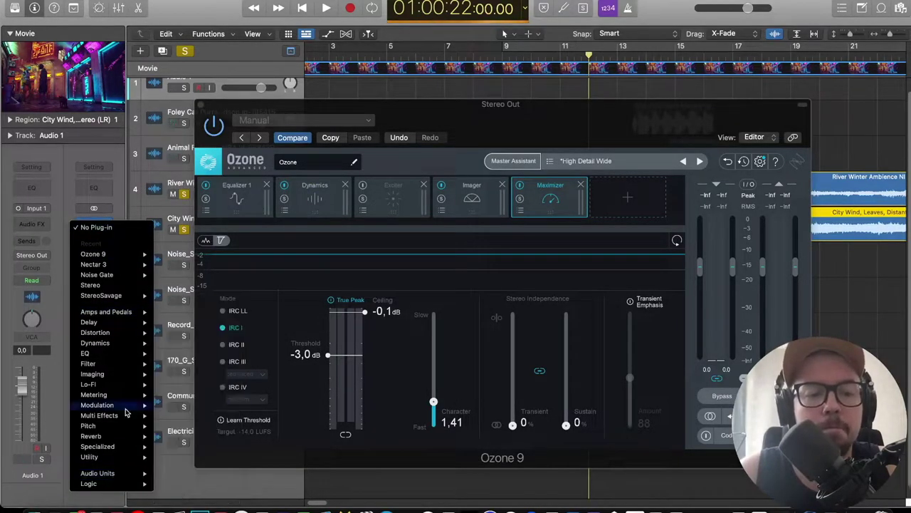
{"action": "mouse_move", "coordinate": [107, 395]}
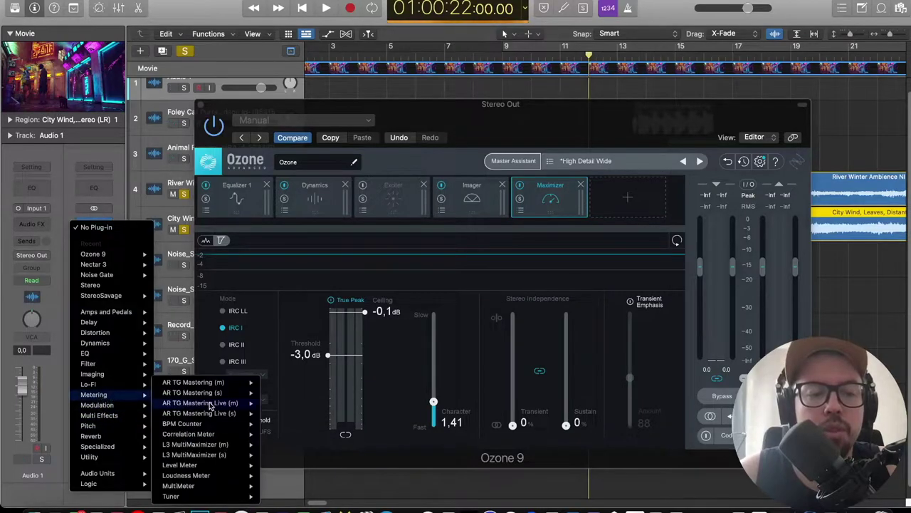
{"action": "left_click", "coordinate": [190, 475]}
{"action": "left_click_drag", "start_coordinate": [388, 133], "coordinate": [871, 118]}
{"action": "left_click_drag", "start_coordinate": [628, 109], "coordinate": [418, 219]}
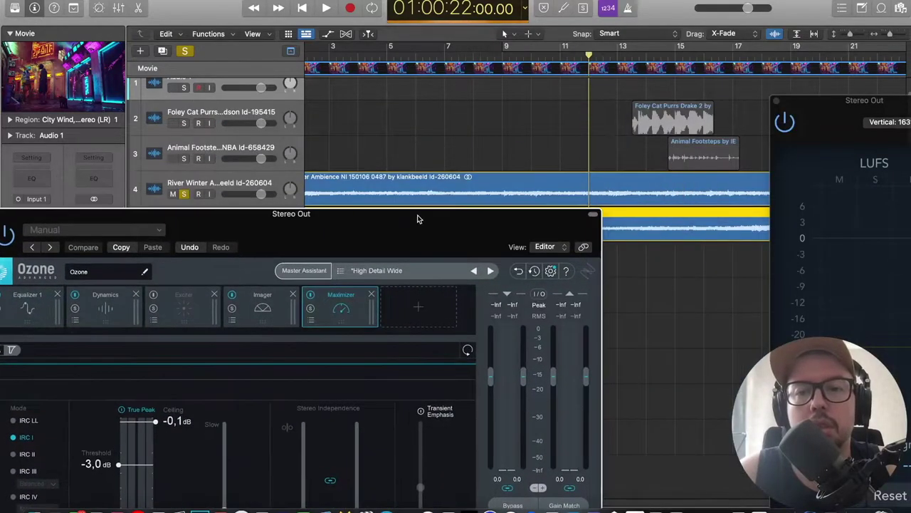
Solo the Animal Footsteps track in place of the ambiences and play its region to check the loudness.
{"action": "left_click", "coordinate": [185, 51]}
{"action": "left_click", "coordinate": [182, 160]}
{"action": "scroll", "coordinate": [252, 128], "scroll_direction": "right", "scroll_amount": 2}
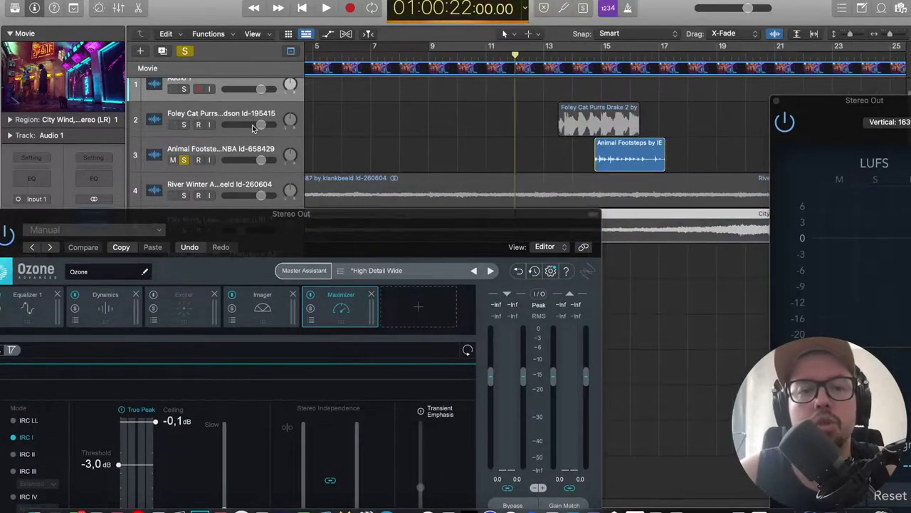
{"action": "scroll", "coordinate": [356, 128], "scroll_direction": "right", "scroll_amount": 2}
{"action": "left_click", "coordinate": [522, 55]}
{"action": "key", "text": "space"}
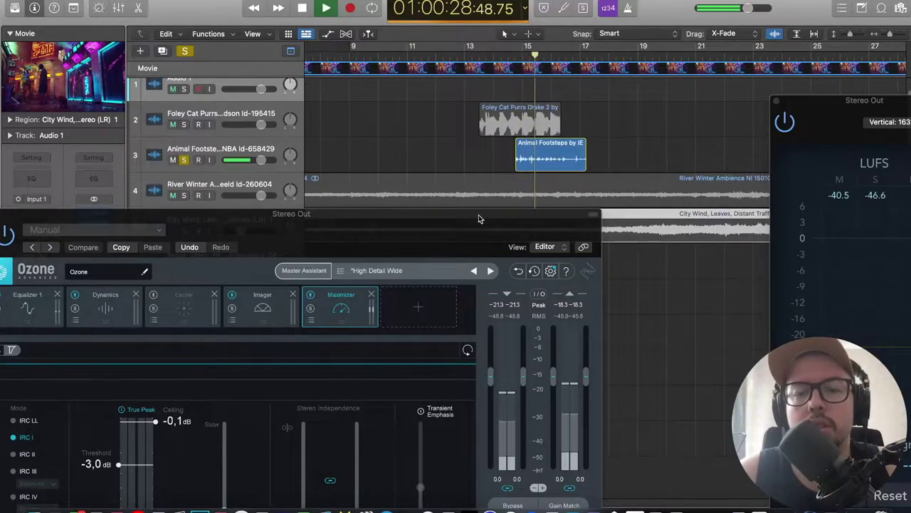
{"action": "key", "text": "space"}
{"action": "left_click_drag", "start_coordinate": [469, 246], "coordinate": [567, 241]}
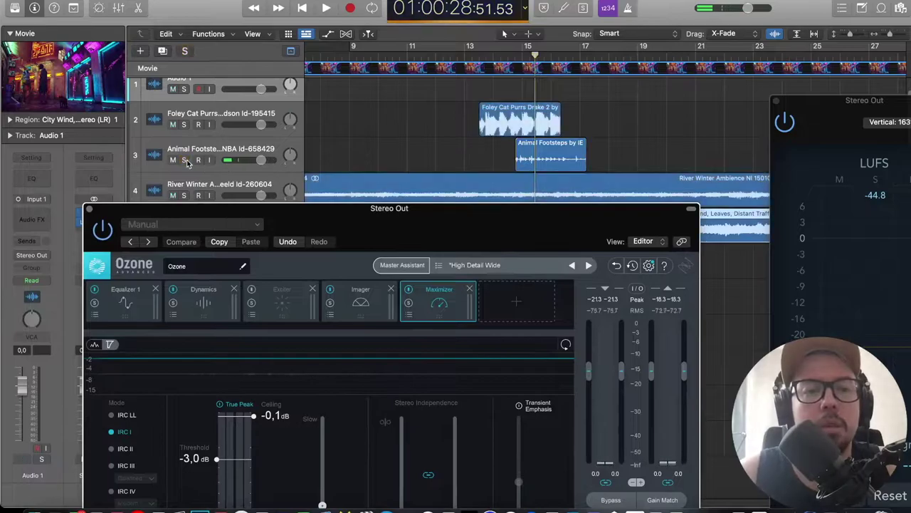
Solo the Foley Cat Purrs track and play its region, with the Loudness Meter in full view, to check its level.
{"action": "key", "text": "space"}
{"action": "key", "text": "space"}
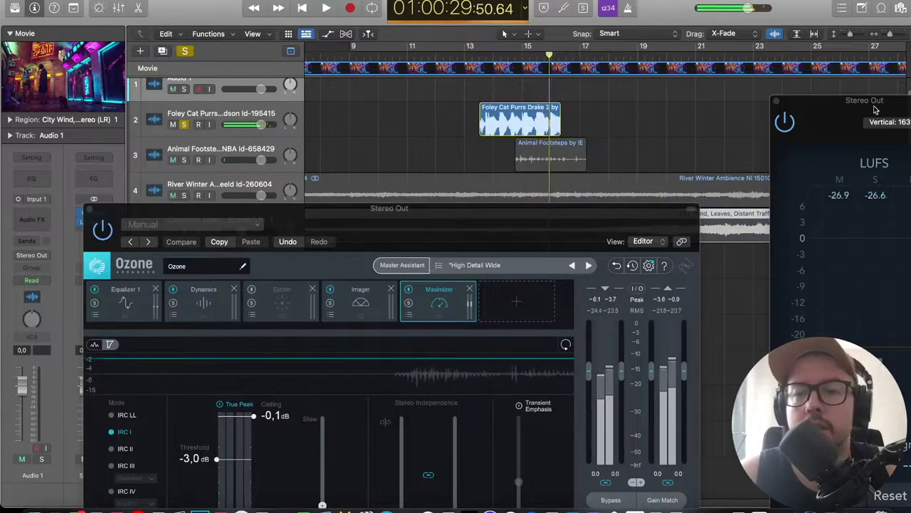
{"action": "left_click_drag", "start_coordinate": [854, 114], "coordinate": [779, 60]}
{"action": "left_click", "coordinate": [451, 146]}
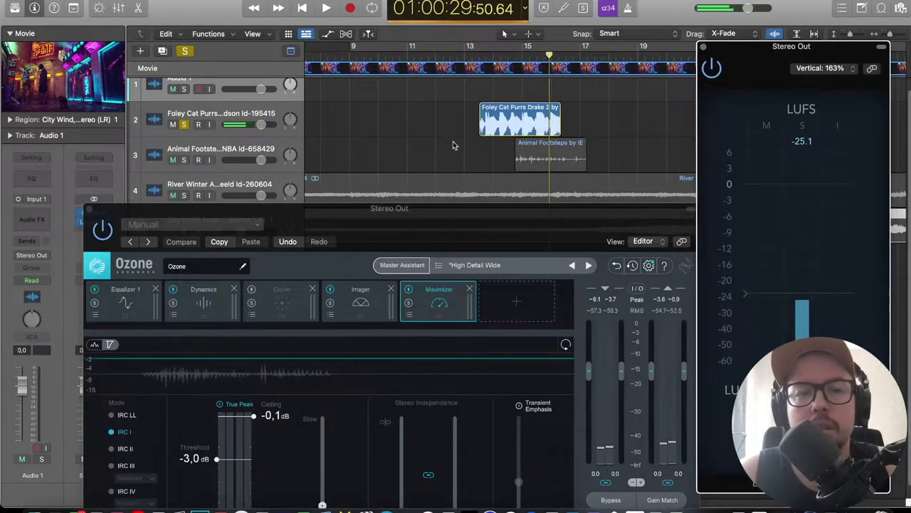
{"action": "key", "text": "space"}
{"action": "key", "text": "space"}
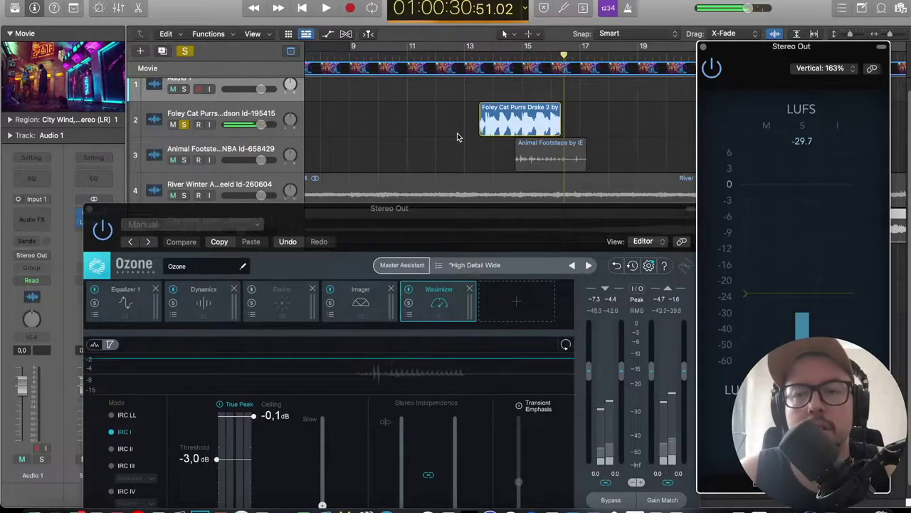
{"action": "left_click", "coordinate": [493, 55]}
{"action": "key", "text": "space"}
{"action": "left_click_drag", "start_coordinate": [524, 227], "coordinate": [554, 192]}
{"action": "key", "text": "space"}
Close the Ozone and Loudness Meter windows and briefly open the movie in a floating window.
{"action": "left_click", "coordinate": [121, 174]}
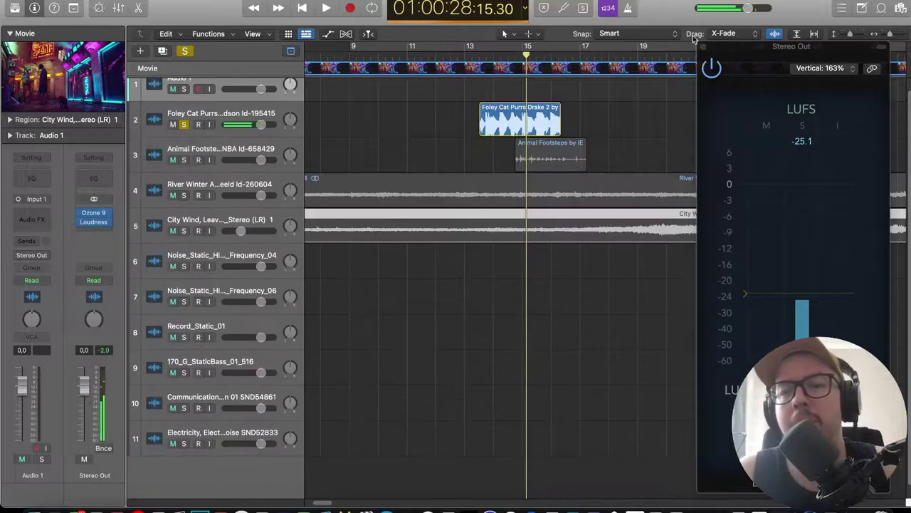
{"action": "left_click", "coordinate": [703, 47]}
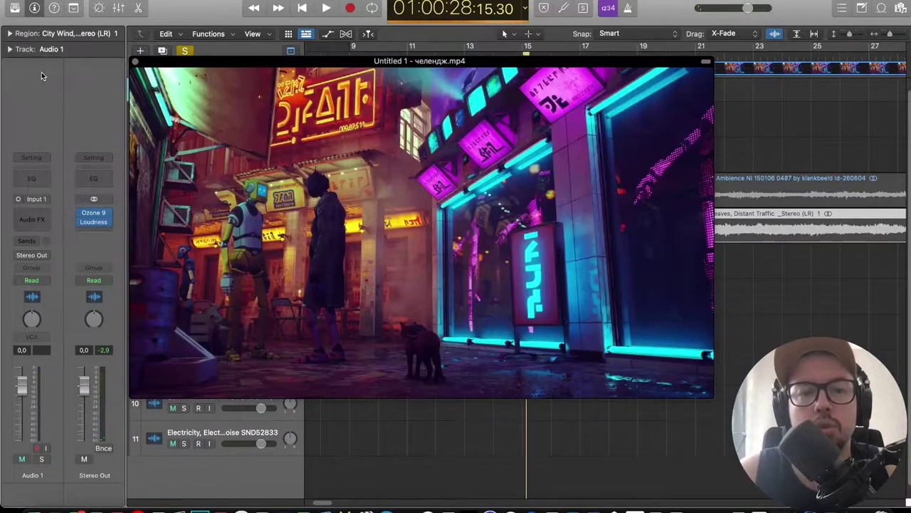
{"action": "double_click", "coordinate": [42, 72]}
{"action": "left_click", "coordinate": [132, 61]}
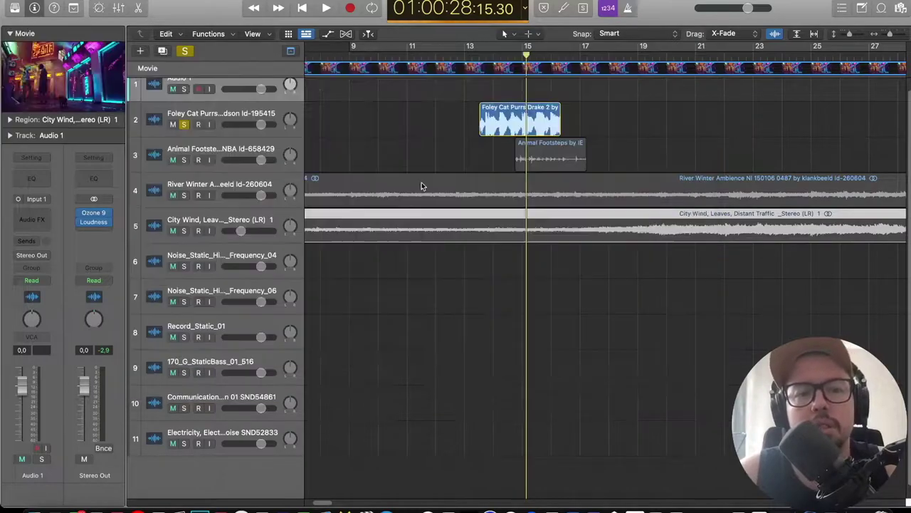
Look over the whole arrangement and movie length at a wider zoom, with the tracks made taller.
{"action": "scroll", "coordinate": [384, 151], "scroll_direction": "down", "scroll_amount": 3}
{"action": "scroll", "coordinate": [385, 155], "scroll_direction": "down", "scroll_amount": 5}
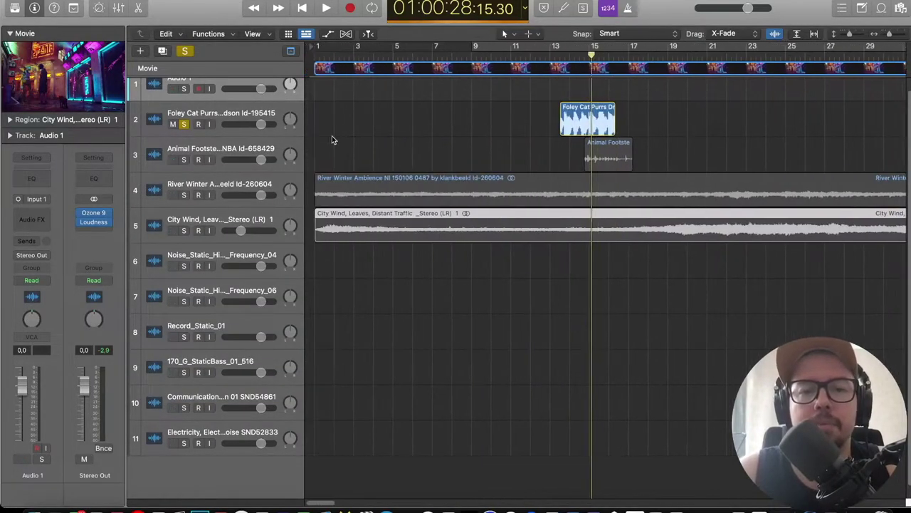
{"action": "scroll", "coordinate": [482, 192], "scroll_direction": "left", "scroll_amount": 7}
{"action": "key", "text": "super+Left"}
{"action": "key", "text": "super+Left"}
{"action": "key", "text": "super+Left"}
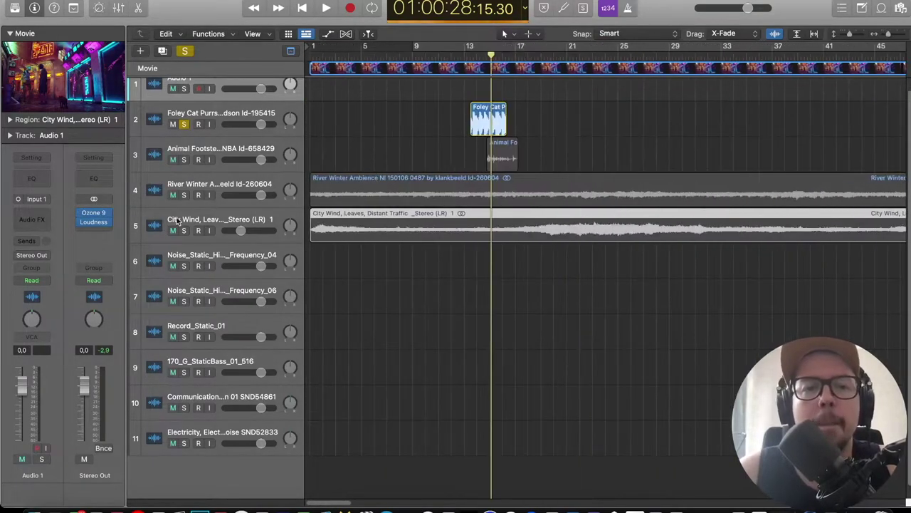
{"action": "key", "text": "super+Down"}
{"action": "key", "text": "super+Down"}
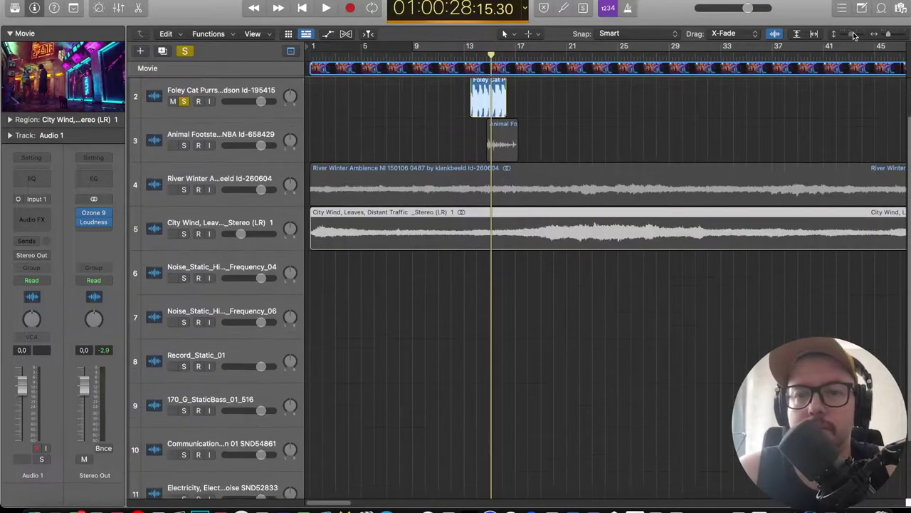
{"action": "key", "text": "super+Left"}
{"action": "key", "text": "super+Left"}
{"action": "scroll", "coordinate": [184, 166], "scroll_direction": "up", "scroll_amount": 3}
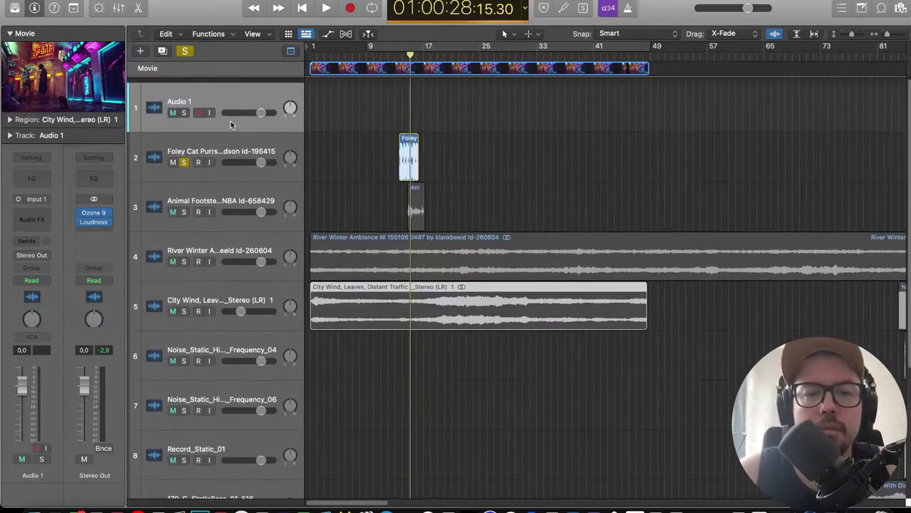
{"action": "key", "text": "super+Right"}
{"action": "key", "text": "super+Right"}
{"action": "key", "text": "super+Right"}
{"action": "key", "text": "super+Right"}
Replace the cat purrs solo with solos on the River Winter and City Wind ambience tracks and play them from the start.
{"action": "left_click", "coordinate": [184, 158]}
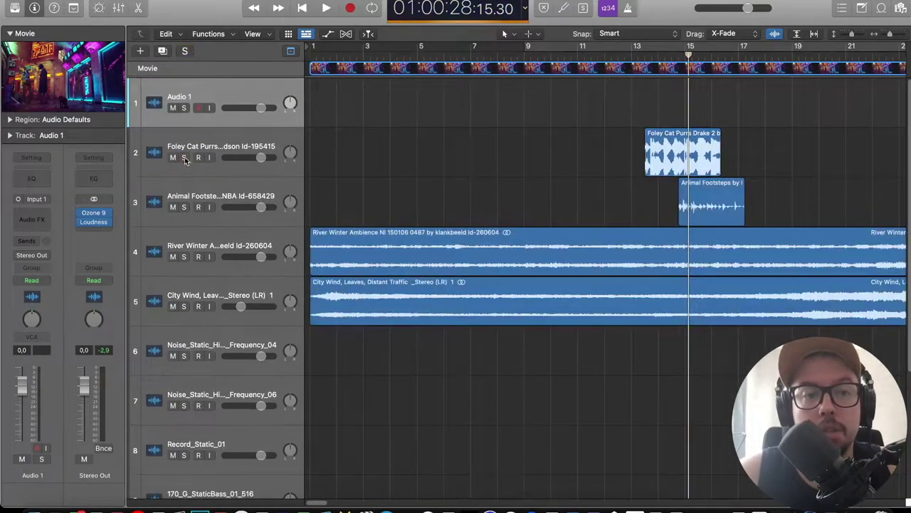
{"action": "left_click", "coordinate": [183, 256]}
{"action": "left_click", "coordinate": [184, 306]}
{"action": "key", "text": "space"}
{"action": "key", "text": "Return"}
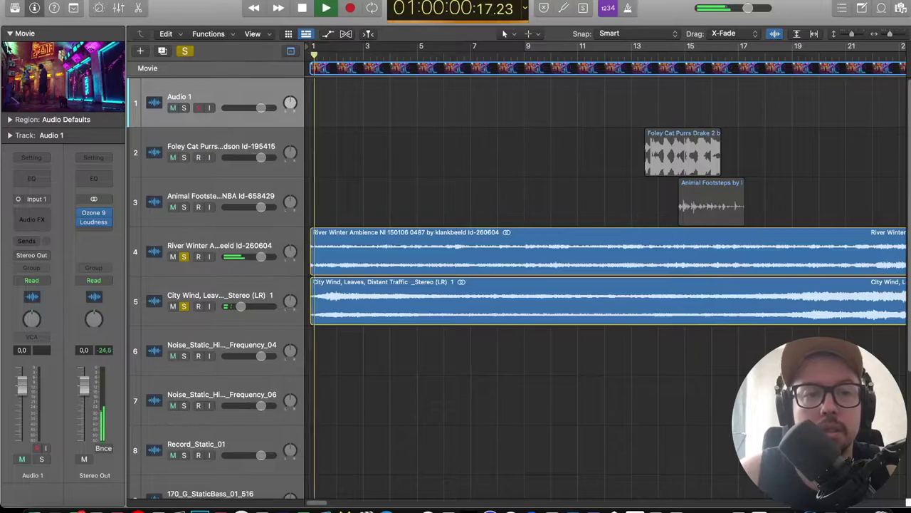
Watch the floating movie with the ambiences, shrinking its window and placing it beside the track headers, and close it.
{"action": "double_click", "coordinate": [34, 44]}
{"action": "left_click_drag", "start_coordinate": [594, 218], "coordinate": [449, 144]}
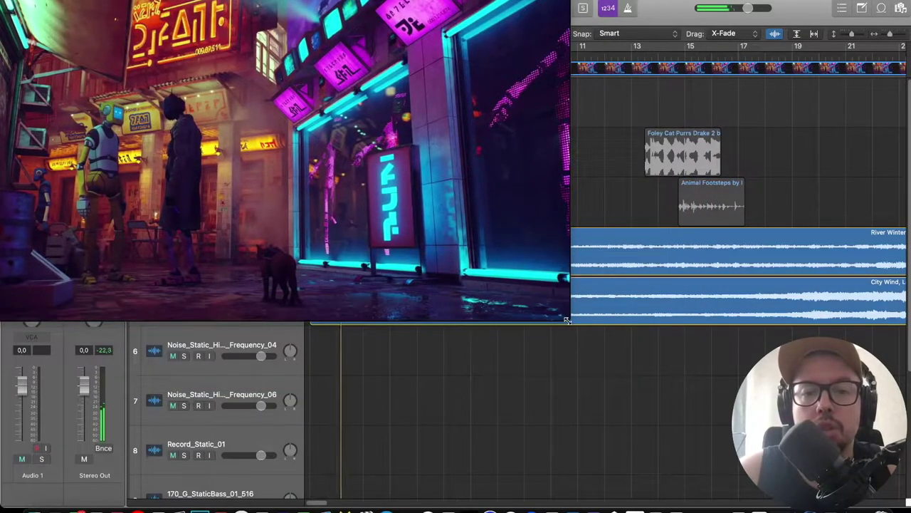
{"action": "left_click_drag", "start_coordinate": [568, 320], "coordinate": [444, 251]}
{"action": "left_click_drag", "start_coordinate": [343, 128], "coordinate": [855, 219]}
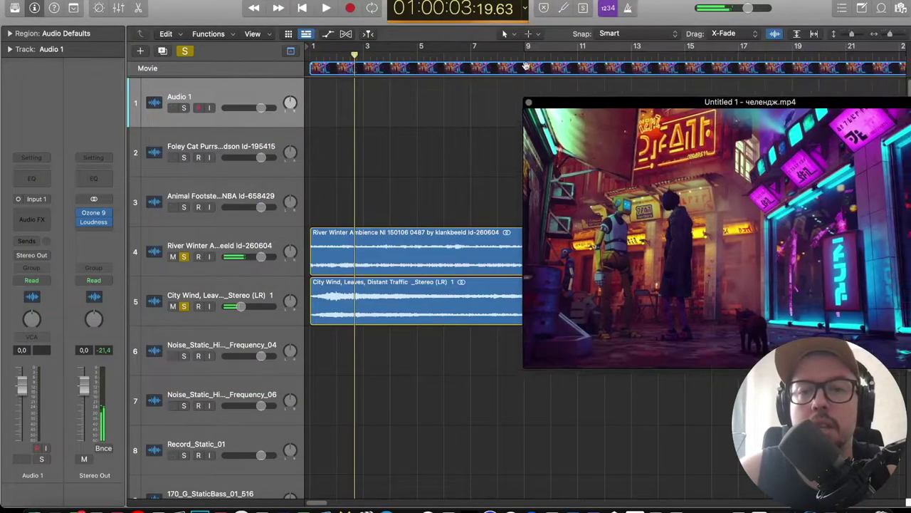
{"action": "left_click", "coordinate": [529, 104]}
Move the Animal Footsteps region to bar 3 and solo its track instead of the ambiences.
{"action": "left_click_drag", "start_coordinate": [712, 205], "coordinate": [398, 205]}
{"action": "left_click", "coordinate": [185, 209]}
{"action": "left_click", "coordinate": [185, 51]}
{"action": "left_click", "coordinate": [184, 207]}
{"action": "left_click_drag", "start_coordinate": [890, 34], "coordinate": [854, 35]}
{"action": "scroll", "coordinate": [655, 142], "scroll_direction": "left", "scroll_amount": 5}
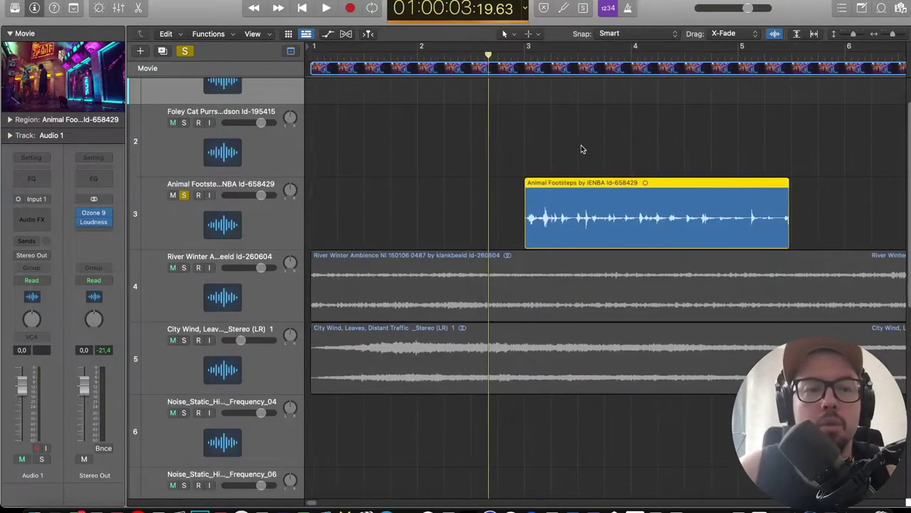
Move the Animal Footsteps region earlier so it starts just before beat 3 of bar 1.
{"action": "left_click_drag", "start_coordinate": [336, 58], "coordinate": [398, 58]}
{"action": "left_click_drag", "start_coordinate": [582, 216], "coordinate": [455, 214]}
{"action": "key", "text": "super+Right"}
{"action": "key", "text": "super+Right"}
{"action": "key", "text": "super+Right"}
{"action": "key", "text": "super+Right"}
{"action": "scroll", "coordinate": [470, 211], "scroll_direction": "left", "scroll_amount": 5}
{"action": "left_click_drag", "start_coordinate": [720, 204], "coordinate": [597, 209]}
{"action": "scroll", "coordinate": [591, 192], "scroll_direction": "left", "scroll_amount": 2}
Play the repositioned footsteps to check their rhythm against the waveform.
{"action": "left_click", "coordinate": [471, 58]}
{"action": "key", "text": "space"}
{"action": "key", "text": "super+Left"}
{"action": "key", "text": "super+Left"}
{"action": "key", "text": "super+Left"}
{"action": "key", "text": "super+Left"}
{"action": "key", "text": "super+Left"}
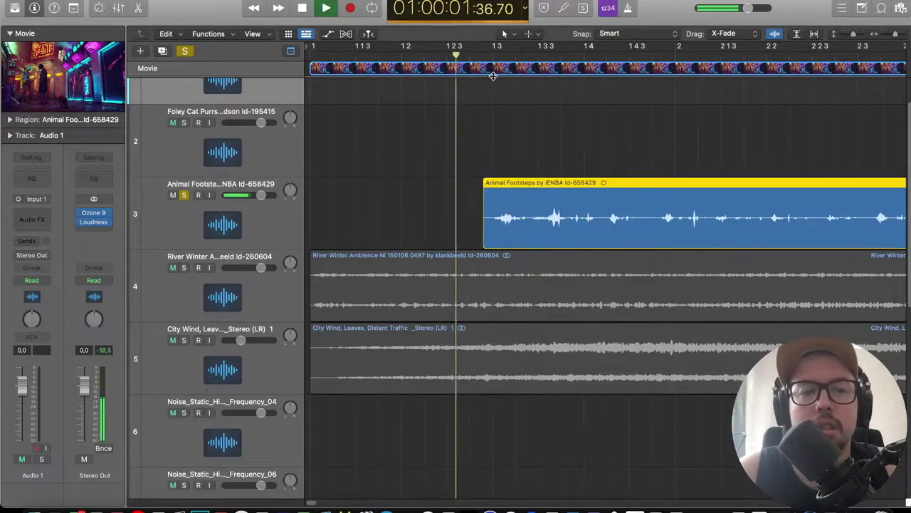
{"action": "key", "text": "space"}
Trim the end of the Animal Footsteps region to just before beat 3 of bar 2 and play it back.
{"action": "key", "text": "super+Right"}
{"action": "key", "text": "super+Right"}
{"action": "key", "text": "super+Right"}
{"action": "key", "text": "super+Right"}
{"action": "scroll", "coordinate": [450, 206], "scroll_direction": "left", "scroll_amount": 3}
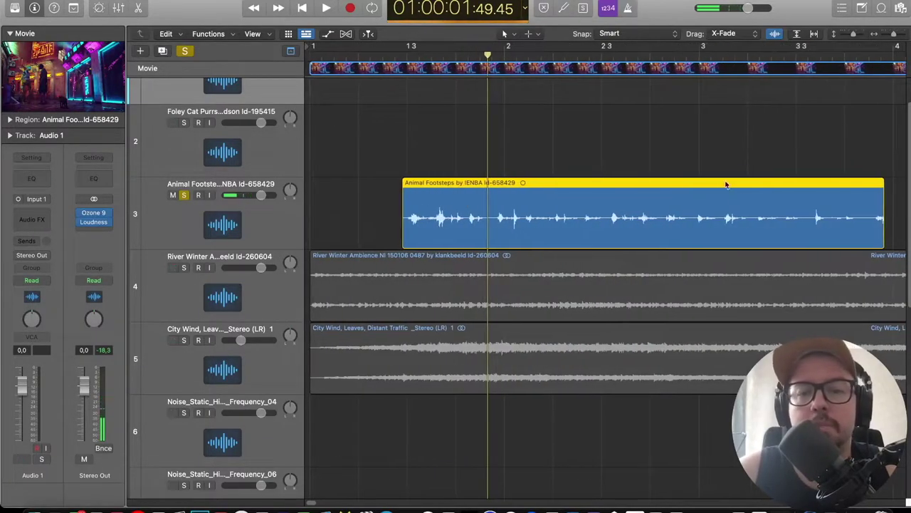
{"action": "left_click_drag", "start_coordinate": [880, 217], "coordinate": [596, 217]}
{"action": "left_click", "coordinate": [406, 61]}
{"action": "key", "text": "space"}
{"action": "key", "text": "space"}
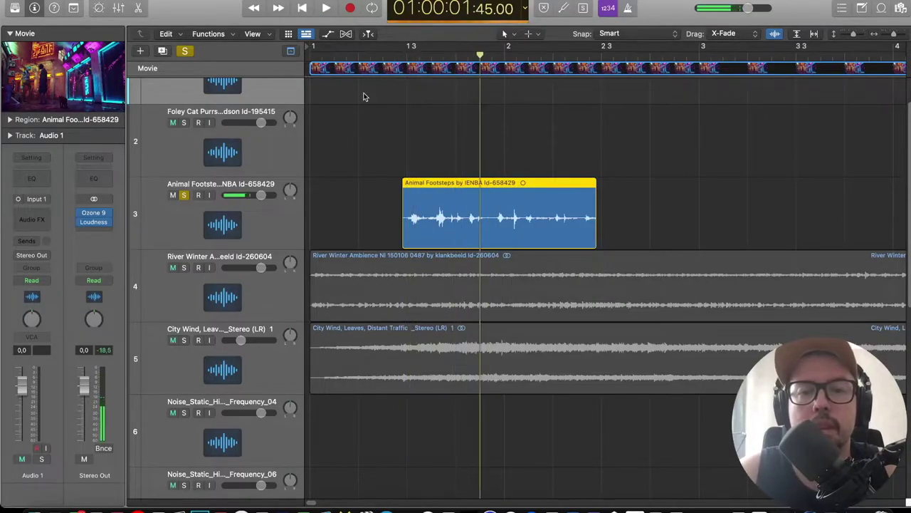
Split off the first footstep, set that slice aside past beat 3 of bar 2, and move the remaining footsteps earlier.
{"action": "left_click_drag", "start_coordinate": [358, 56], "coordinate": [445, 65]}
{"action": "scroll", "coordinate": [418, 159], "scroll_direction": "up", "scroll_amount": 5}
{"action": "scroll", "coordinate": [420, 162], "scroll_direction": "left", "scroll_amount": 4}
{"action": "key", "text": "space"}
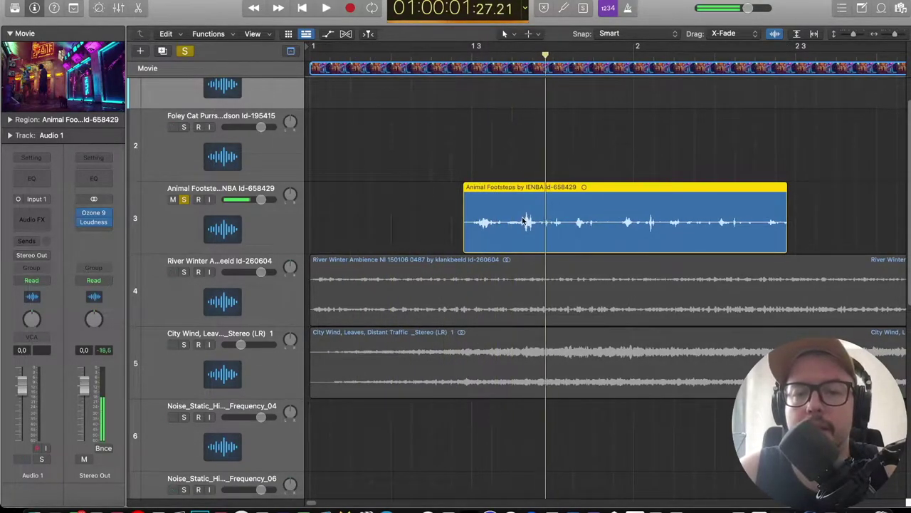
{"action": "left_click", "coordinate": [504, 228]}
{"action": "left_click_drag", "start_coordinate": [491, 220], "coordinate": [854, 221]}
{"action": "left_click_drag", "start_coordinate": [555, 231], "coordinate": [499, 210]}
{"action": "key", "text": "space"}
{"action": "key", "text": "space"}
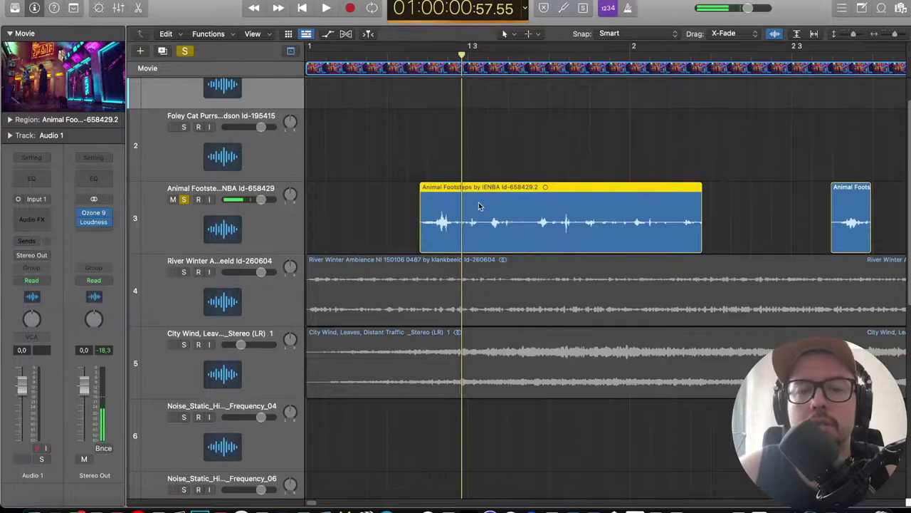
Enlarge the footsteps waveform and play the remaining region to find the gaps between steps.
{"action": "left_click_drag", "start_coordinate": [852, 36], "coordinate": [857, 35]}
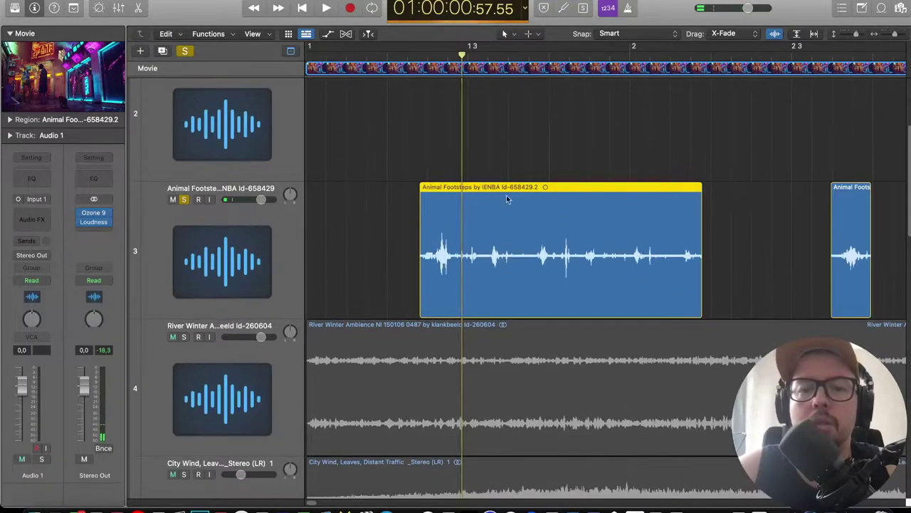
{"action": "scroll", "coordinate": [514, 215], "scroll_direction": "up", "scroll_amount": 5}
{"action": "scroll", "coordinate": [398, 92], "scroll_direction": "left", "scroll_amount": 3}
{"action": "scroll", "coordinate": [427, 59], "scroll_direction": "down", "scroll_amount": 4}
{"action": "scroll", "coordinate": [454, 64], "scroll_direction": "right", "scroll_amount": 3}
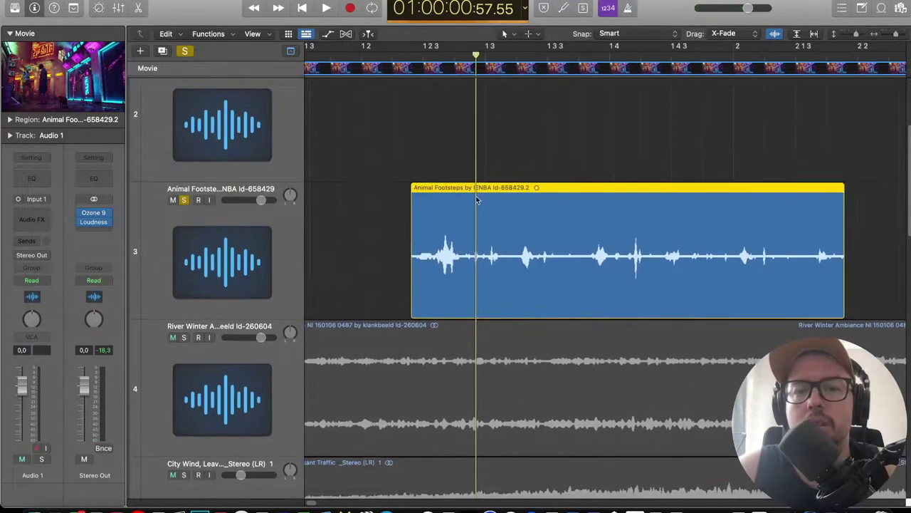
{"action": "scroll", "coordinate": [452, 78], "scroll_direction": "up", "scroll_amount": 1}
{"action": "left_click", "coordinate": [451, 58]}
{"action": "key", "text": "space"}
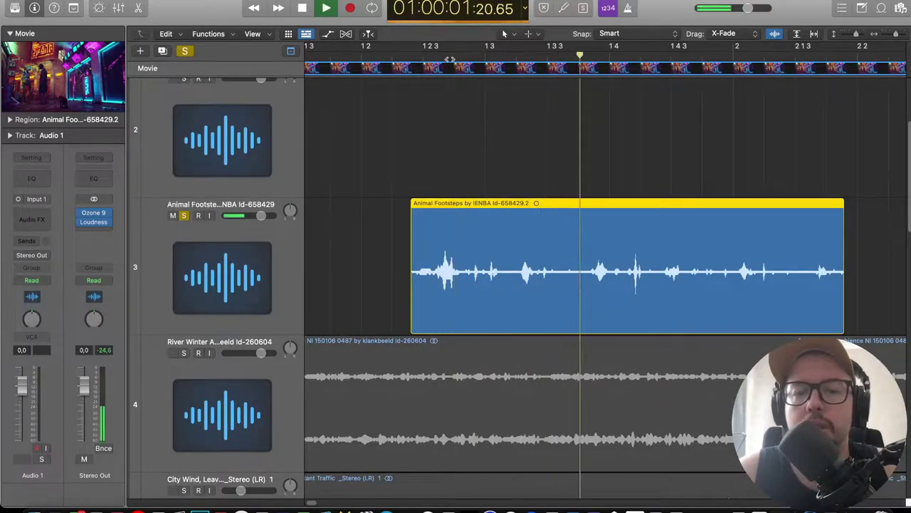
Split the footsteps region before its second large footstep, tighten the gap there, and play the result.
{"action": "left_click", "coordinate": [505, 276]}
{"action": "key", "text": "t"}
{"action": "key", "text": "t"}
{"action": "left_click_drag", "start_coordinate": [507, 283], "coordinate": [541, 279]}
{"action": "left_click", "coordinate": [457, 60]}
{"action": "key", "text": "space"}
Split the footsteps again before the following step and shift the remainder earlier to shorten the silence.
{"action": "left_click", "coordinate": [543, 270]}
{"action": "key", "text": "t"}
{"action": "key", "text": "t"}
{"action": "left_click_drag", "start_coordinate": [544, 290], "coordinate": [573, 278]}
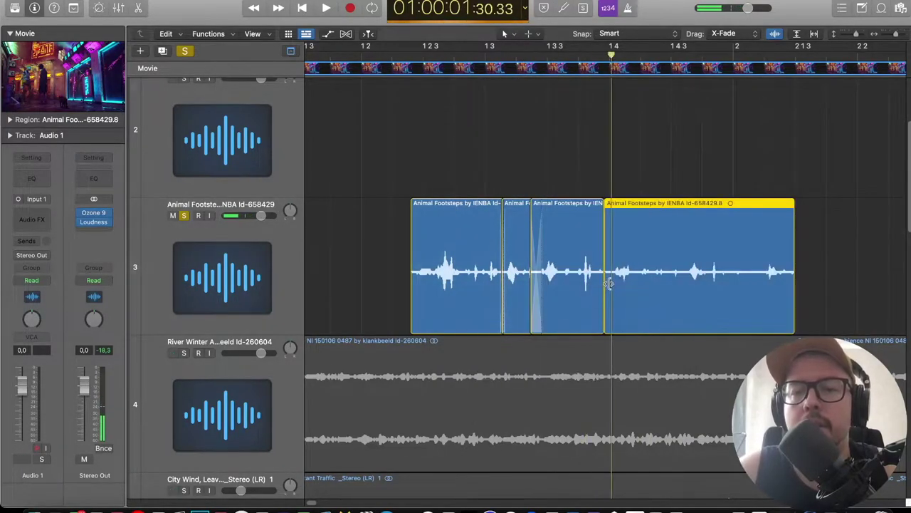
Trim the last footsteps slice at both ends, adjust the spacing of the last two slices, and add a fade-out.
{"action": "left_click_drag", "start_coordinate": [606, 282], "coordinate": [632, 279]}
{"action": "mouse_move", "coordinate": [775, 285]}
{"action": "left_mouse_down"}
{"action": "mouse_move", "coordinate": [657, 287]}
{"action": "mouse_move", "coordinate": [662, 265]}
{"action": "left_mouse_up"}
{"action": "left_click_drag", "start_coordinate": [626, 272], "coordinate": [657, 271]}
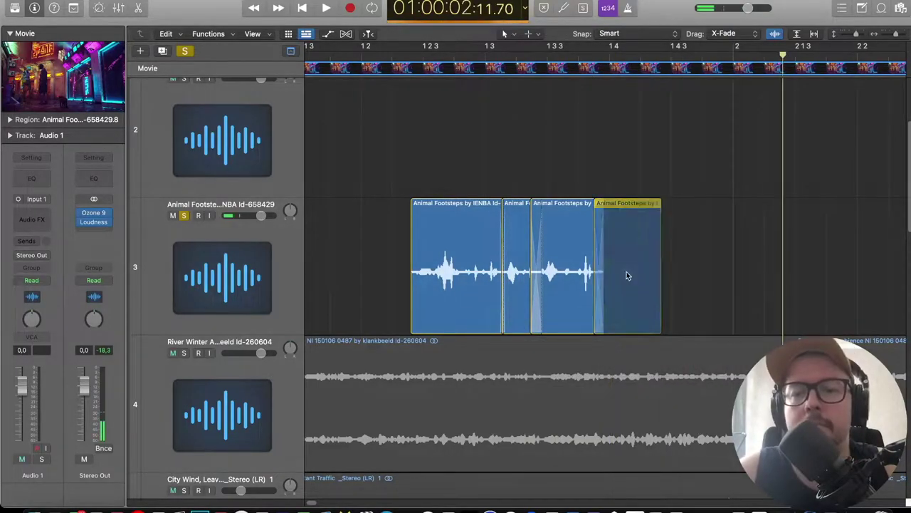
{"action": "left_click_drag", "start_coordinate": [557, 271], "coordinate": [571, 274]}
{"action": "left_click_drag", "start_coordinate": [657, 274], "coordinate": [635, 276]}
Play the edited footsteps, place the set-aside footstep slice at the end of the sequence, and play the join.
{"action": "left_click", "coordinate": [411, 54]}
{"action": "key", "text": "space"}
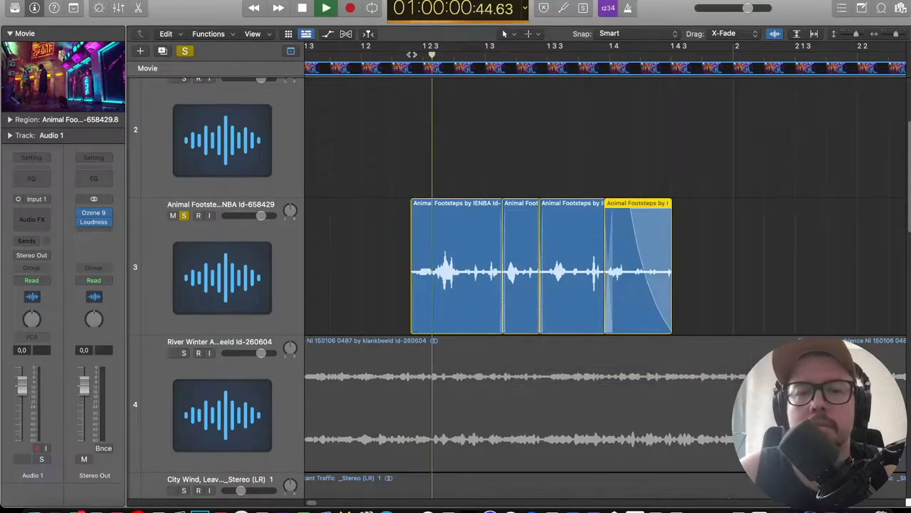
{"action": "scroll", "coordinate": [737, 246], "scroll_direction": "down", "scroll_amount": 5}
{"action": "left_click_drag", "start_coordinate": [669, 254], "coordinate": [497, 266]}
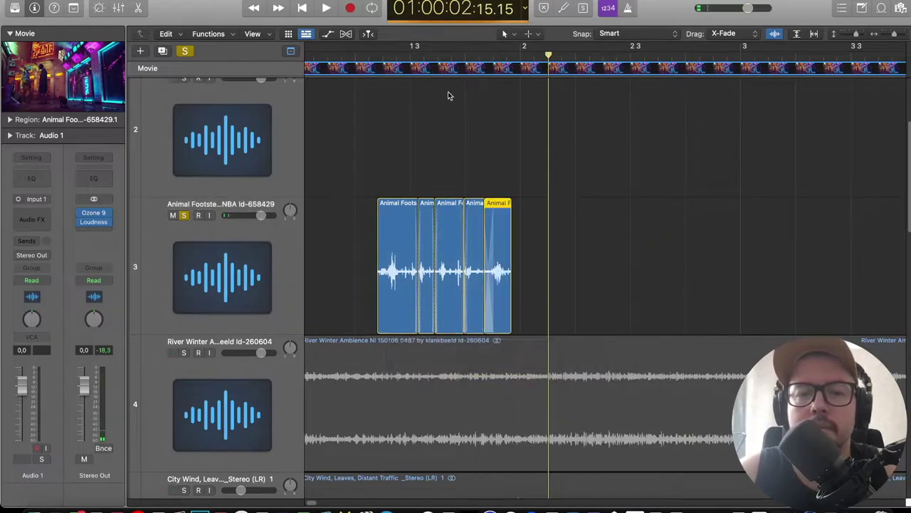
{"action": "left_click", "coordinate": [456, 64]}
{"action": "key", "text": "space"}
Extend the end of the final footstep slice to just past bar 2 and give it a fade-out.
{"action": "scroll", "coordinate": [503, 168], "scroll_direction": "up", "scroll_amount": 3}
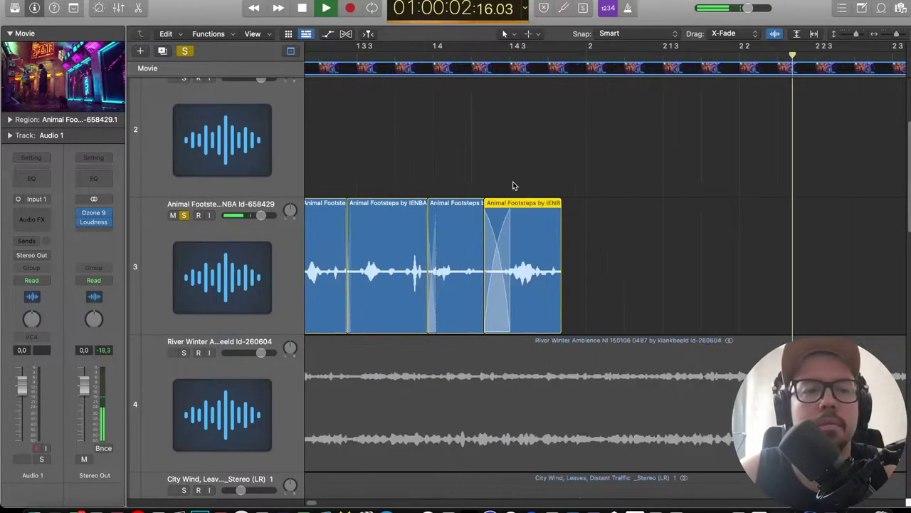
{"action": "left_click_drag", "start_coordinate": [604, 273], "coordinate": [654, 274]}
{"action": "left_click_drag", "start_coordinate": [652, 208], "coordinate": [581, 210]}
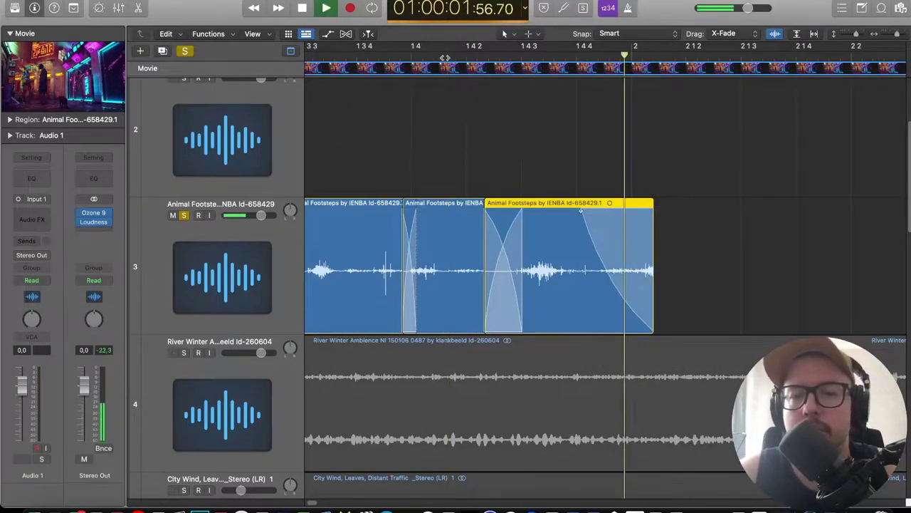
Play the edited footsteps from their start against the video in its own window, and select all five footstep slices.
{"action": "scroll", "coordinate": [496, 110], "scroll_direction": "down", "scroll_amount": 3}
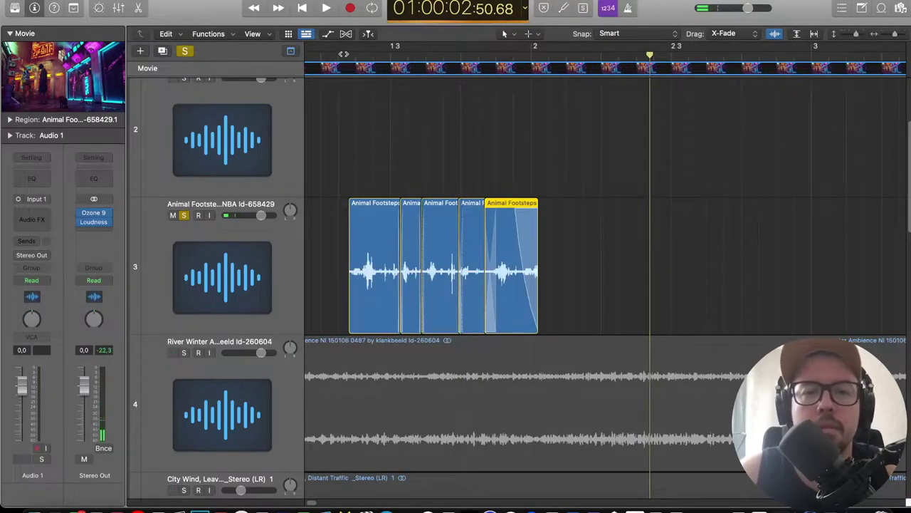
{"action": "left_click", "coordinate": [340, 55]}
{"action": "key", "text": "space"}
{"action": "double_click", "coordinate": [77, 62]}
{"action": "key", "text": "space"}
{"action": "left_click_drag", "start_coordinate": [578, 205], "coordinate": [504, 207]}
{"action": "left_click", "coordinate": [454, 104]}
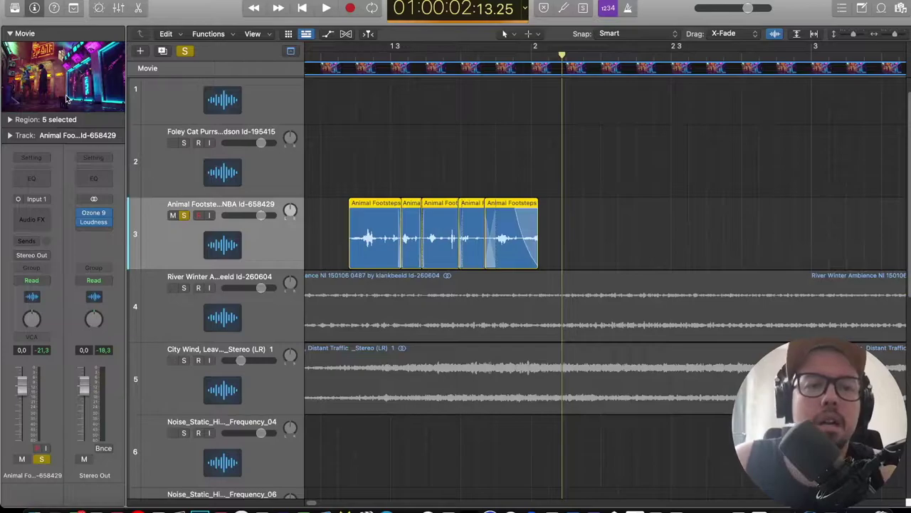
View the video frame at the playhead in a separate movie window and close that window.
{"action": "scroll", "coordinate": [749, 280], "scroll_direction": "down", "scroll_amount": 5}
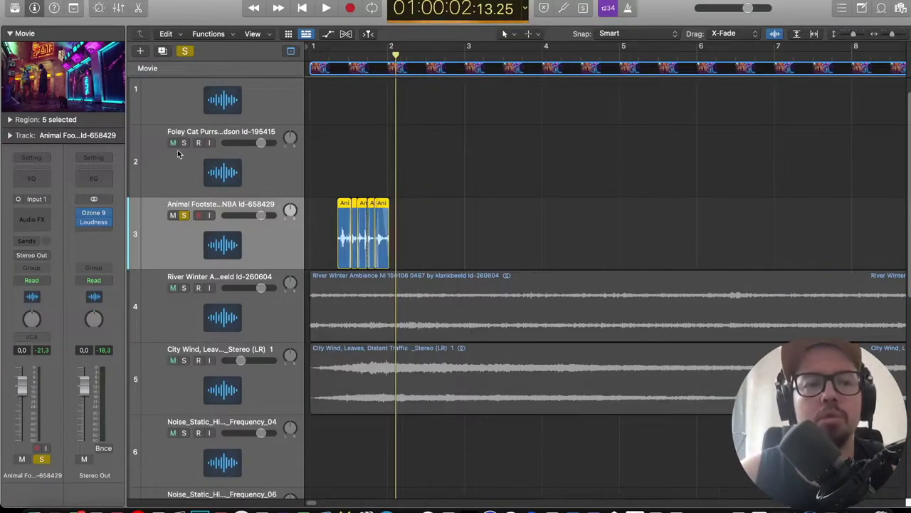
{"action": "double_click", "coordinate": [67, 107]}
{"action": "left_click_drag", "start_coordinate": [615, 226], "coordinate": [429, 153]}
{"action": "left_click", "coordinate": [778, 195]}
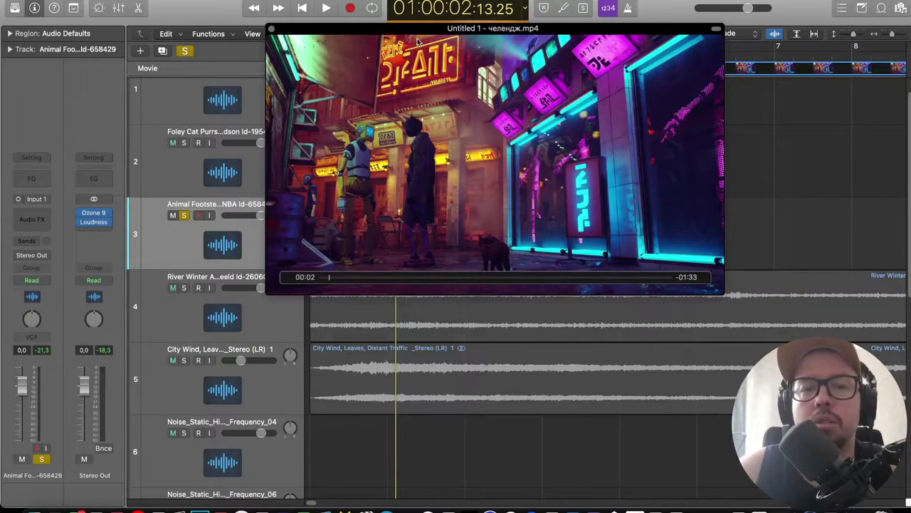
{"action": "left_click", "coordinate": [270, 29]}
Move the Foley Cat Purrs region earlier on its track so it starts at about bar 9.
{"action": "key", "text": "z"}
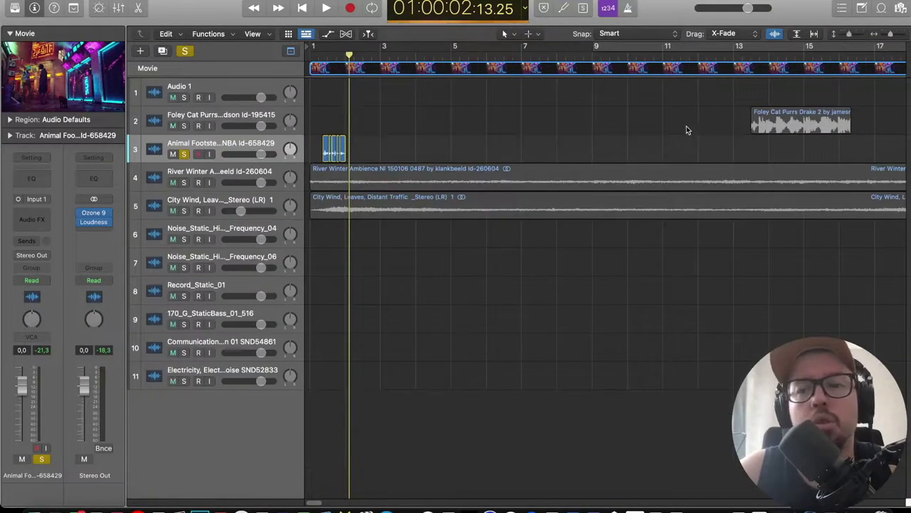
{"action": "left_click_drag", "start_coordinate": [810, 127], "coordinate": [439, 129]}
{"action": "key", "text": "z"}
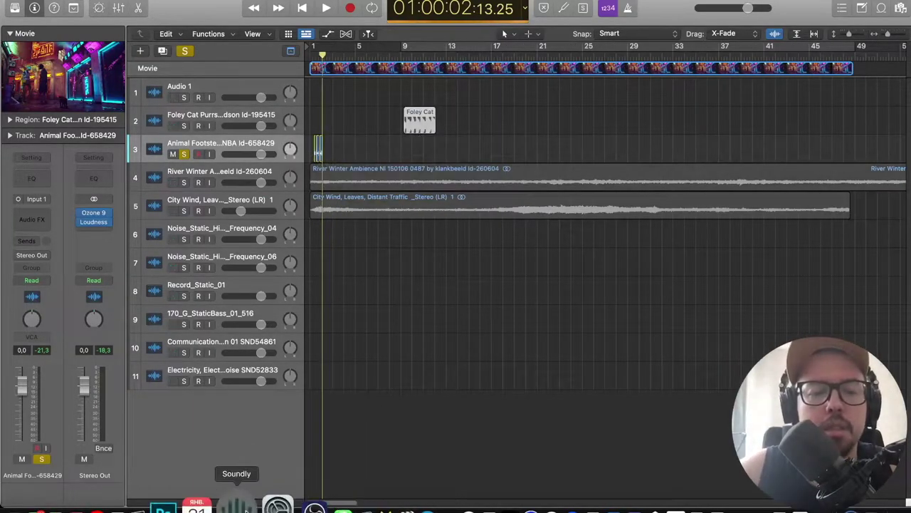
In Soundly, return to the "cat meow" search and place an auditioned excerpt of Meow, Sad 03 on Logic's footsteps track near bar 8.
{"action": "left_click", "coordinate": [237, 501]}
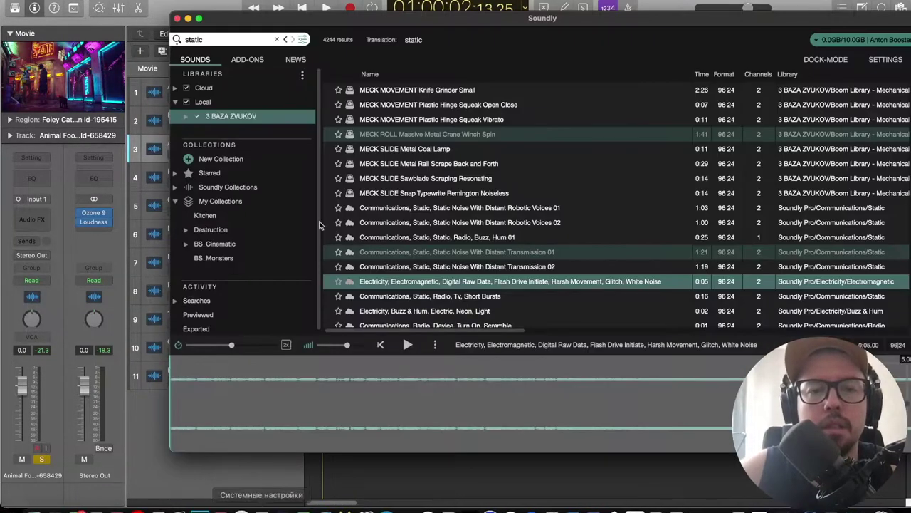
{"action": "left_click", "coordinate": [285, 41]}
{"action": "left_click", "coordinate": [285, 41]}
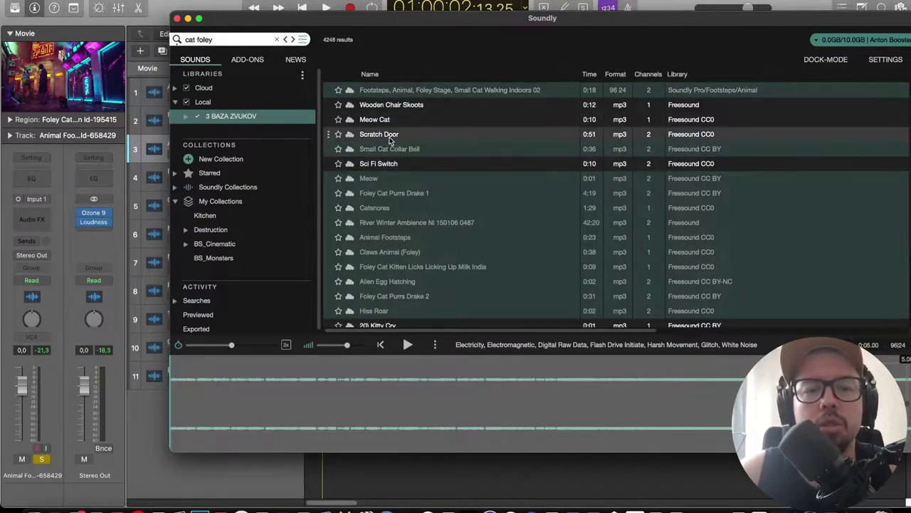
{"action": "left_click", "coordinate": [285, 40]}
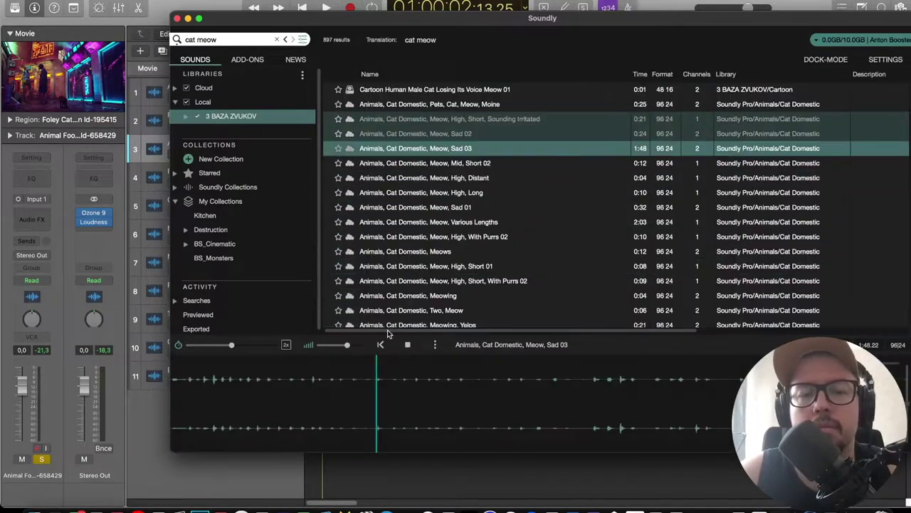
{"action": "left_click", "coordinate": [408, 388]}
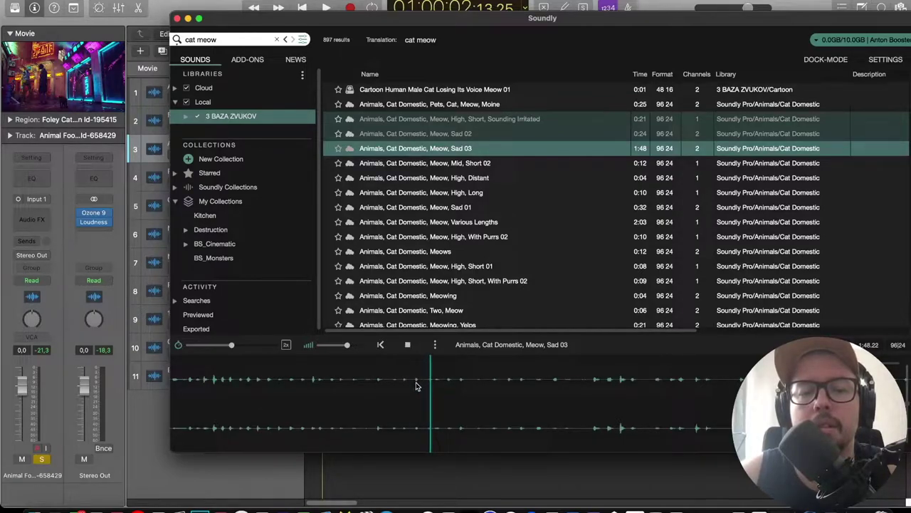
{"action": "left_click_drag", "start_coordinate": [432, 384], "coordinate": [425, 165]}
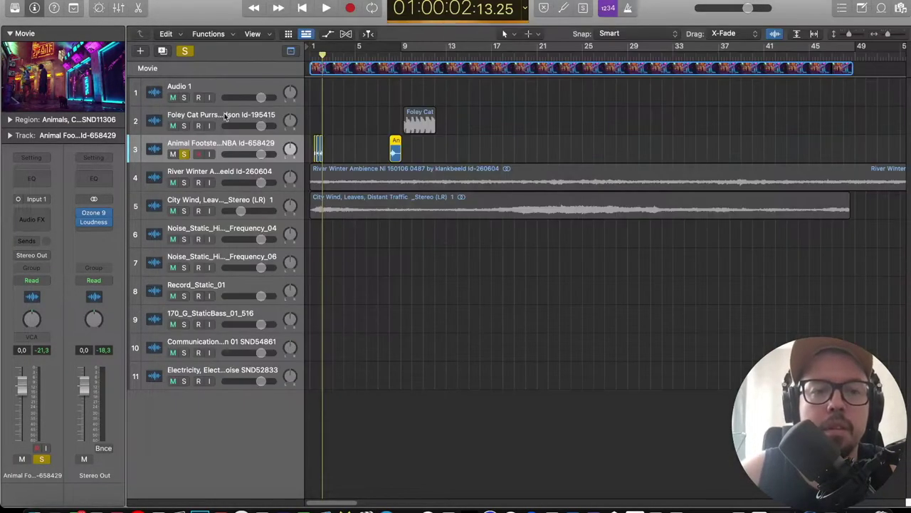
Add an audio track below the footsteps track and move the meow region onto it at about bar 2.
{"action": "left_click", "coordinate": [160, 51]}
{"action": "scroll", "coordinate": [323, 148], "scroll_direction": "up", "scroll_amount": 10}
{"action": "scroll", "coordinate": [419, 144], "scroll_direction": "down", "scroll_amount": 8}
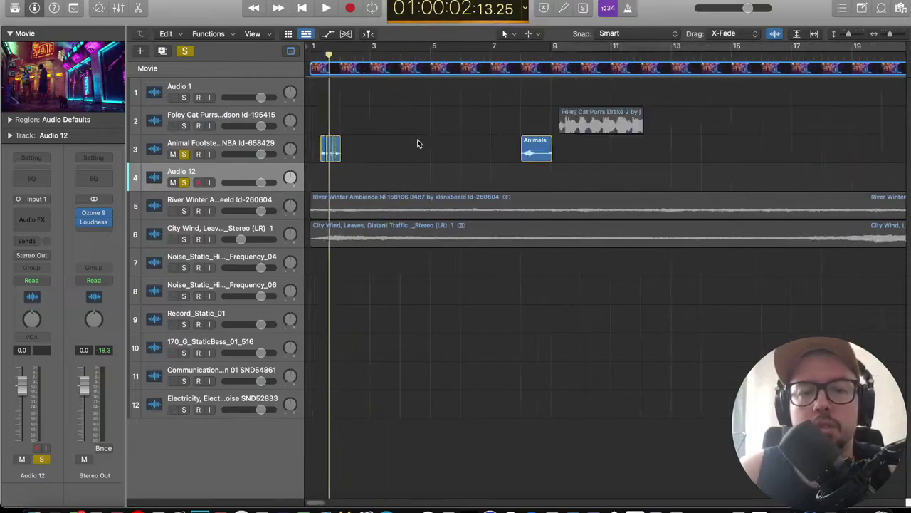
{"action": "left_click_drag", "start_coordinate": [440, 149], "coordinate": [337, 178]}
{"action": "scroll", "coordinate": [337, 178], "scroll_direction": "up", "scroll_amount": 8}
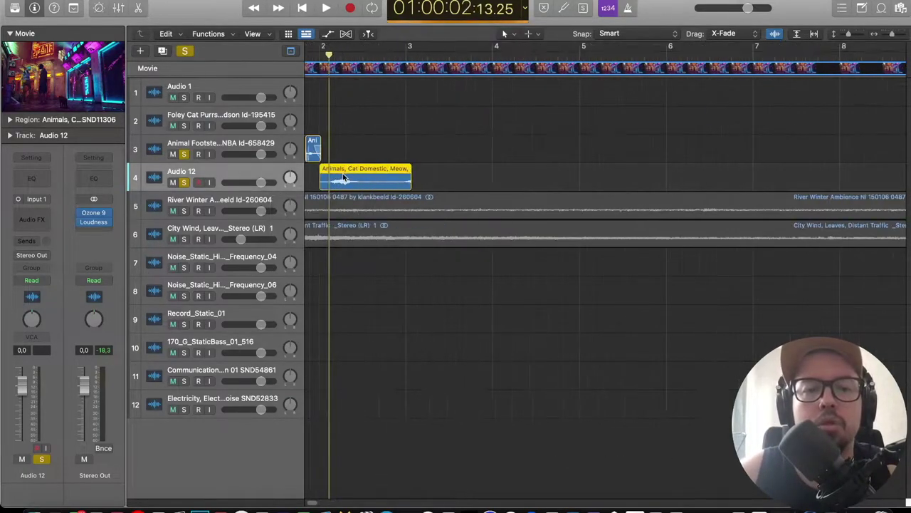
Add another audio track below the meow track and place the Foley Cat Purrs region on it shortly after bar 4.
{"action": "scroll", "coordinate": [342, 176], "scroll_direction": "left", "scroll_amount": 3}
{"action": "scroll", "coordinate": [671, 178], "scroll_direction": "down", "scroll_amount": 5}
{"action": "left_click_drag", "start_coordinate": [591, 126], "coordinate": [442, 212]}
{"action": "left_click", "coordinate": [166, 52]}
{"action": "scroll", "coordinate": [349, 195], "scroll_direction": "up", "scroll_amount": 5}
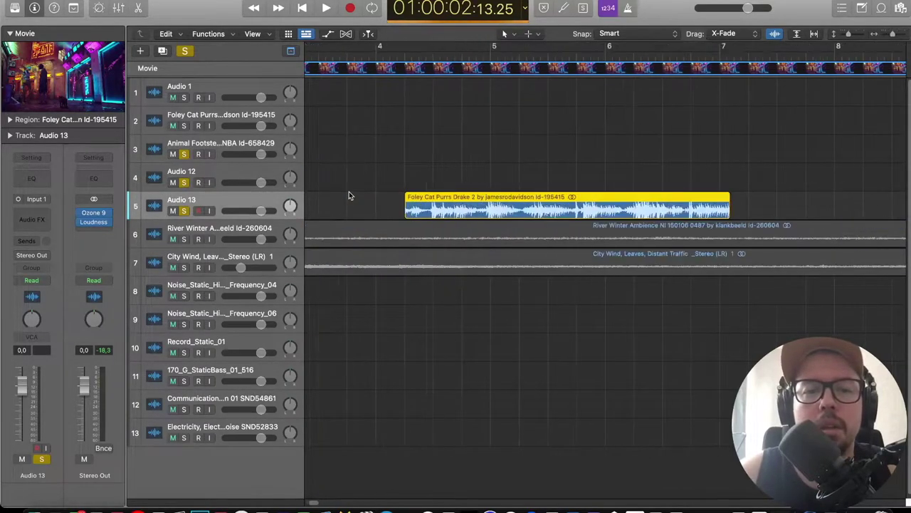
Add a fade-out to the meow region and set the purring track's volume to about -13.4 dB.
{"action": "scroll", "coordinate": [349, 195], "scroll_direction": "left", "scroll_amount": 5}
{"action": "left_click_drag", "start_coordinate": [511, 186], "coordinate": [486, 186]}
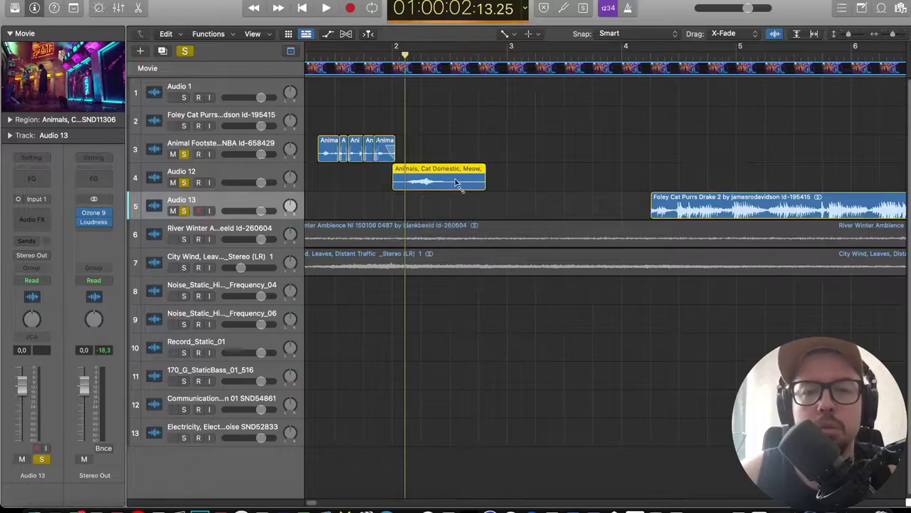
{"action": "scroll", "coordinate": [263, 217], "scroll_direction": "down", "scroll_amount": 5}
{"action": "left_click_drag", "start_coordinate": [261, 211], "coordinate": [240, 212]}
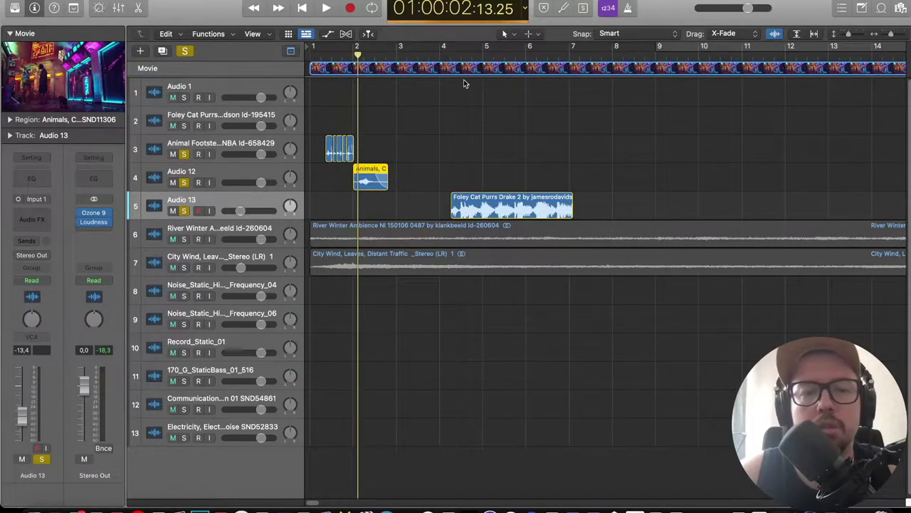
Play the footsteps and meow from the first footstep while watching the video in its own window.
{"action": "left_click", "coordinate": [327, 55]}
{"action": "key", "text": "space"}
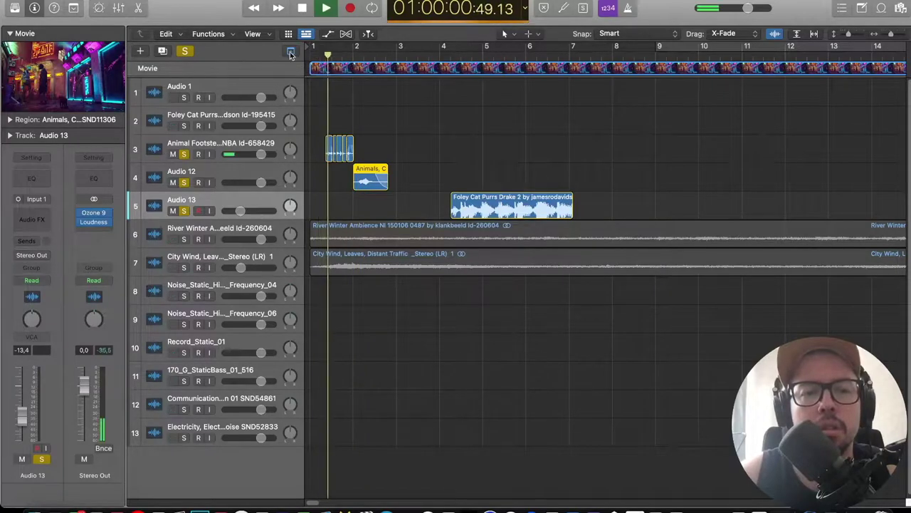
{"action": "left_click", "coordinate": [76, 88]}
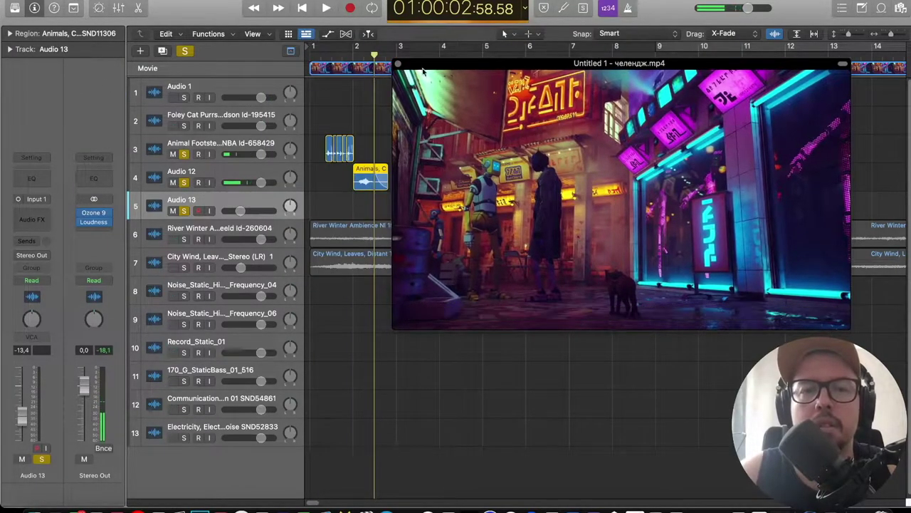
{"action": "key", "text": "super+w"}
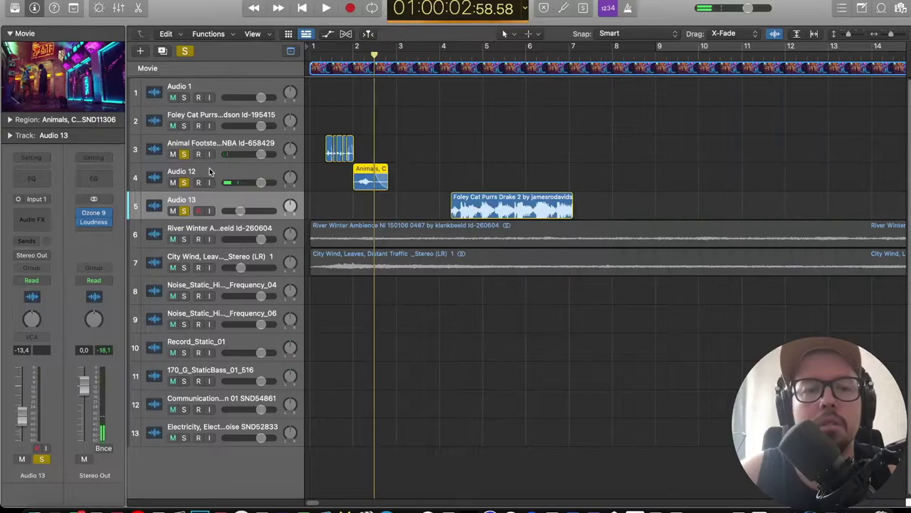
Select the meow track Audio 12 and play it from bar 2 with the video window open.
{"action": "left_click", "coordinate": [238, 171]}
{"action": "left_click_drag", "start_coordinate": [849, 34], "coordinate": [851, 35]}
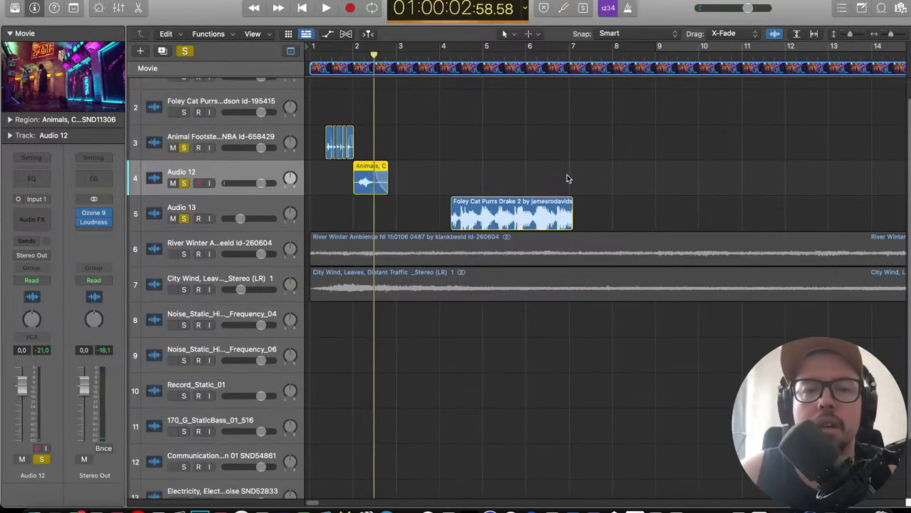
{"action": "scroll", "coordinate": [568, 109], "scroll_direction": "up", "scroll_amount": 5}
{"action": "scroll", "coordinate": [376, 120], "scroll_direction": "down", "scroll_amount": 4}
{"action": "left_click", "coordinate": [365, 54]}
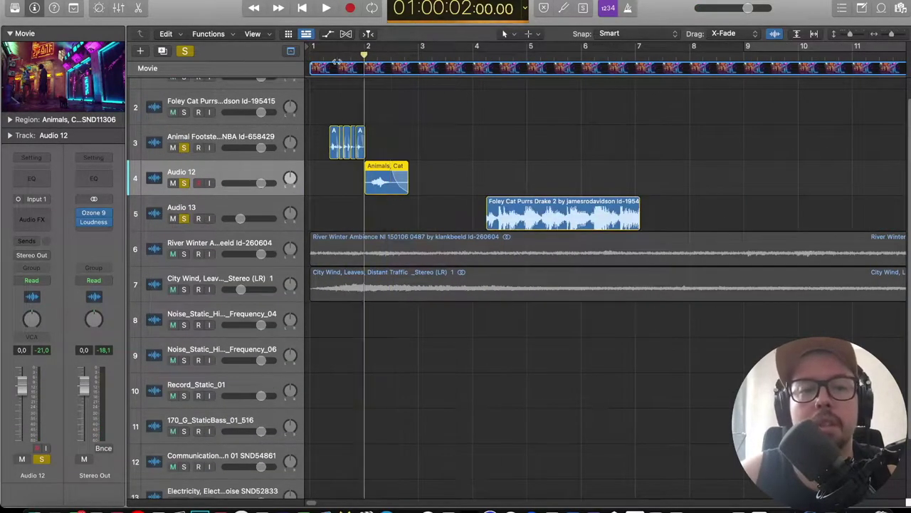
{"action": "left_click", "coordinate": [62, 79]}
{"action": "key", "text": "space"}
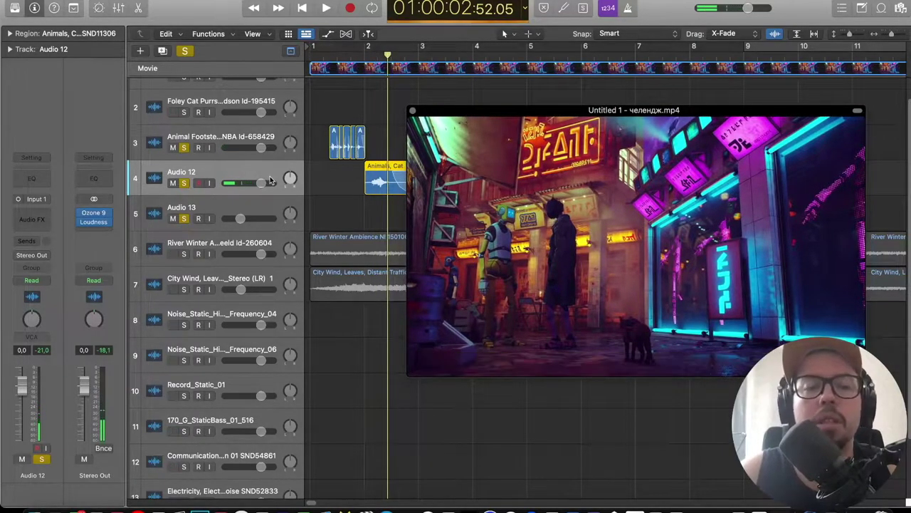
Insert a Compressor on the meow track Audio 12 and play the meow through its Factory Default setting.
{"action": "left_click", "coordinate": [28, 217]}
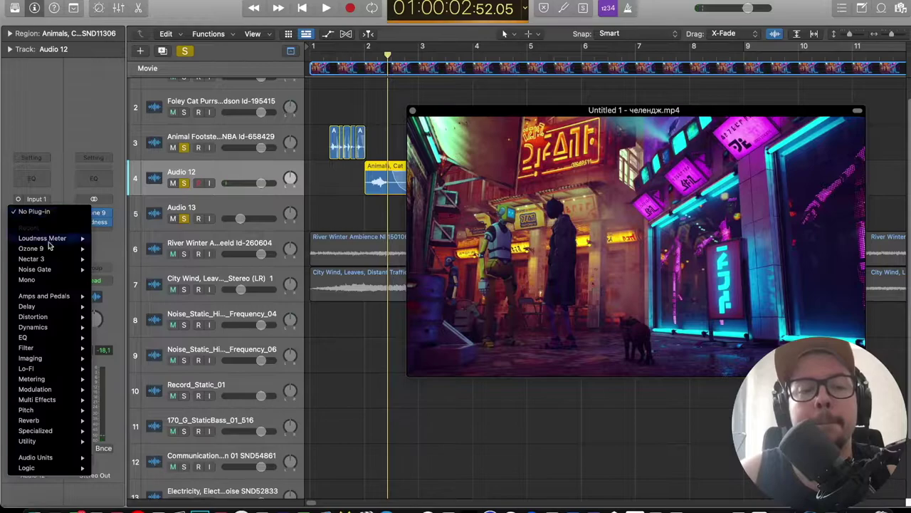
{"action": "mouse_move", "coordinate": [34, 326]}
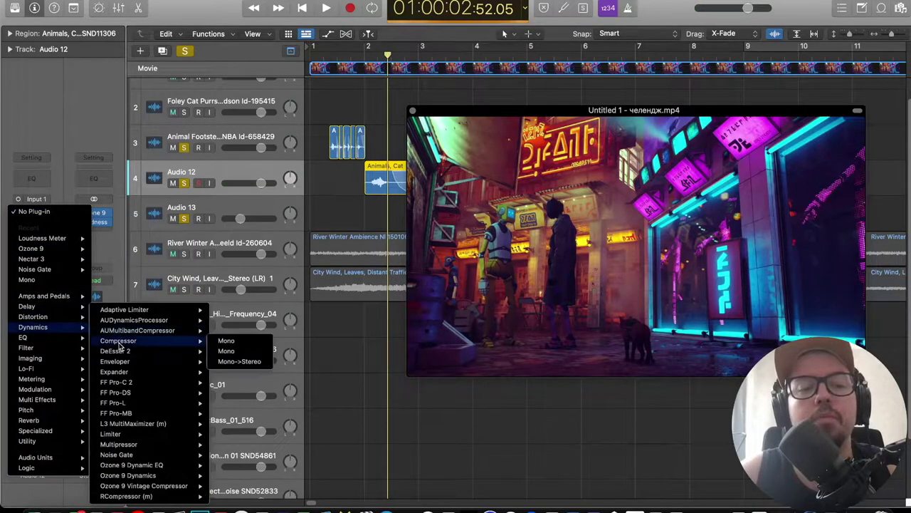
{"action": "left_click", "coordinate": [121, 342]}
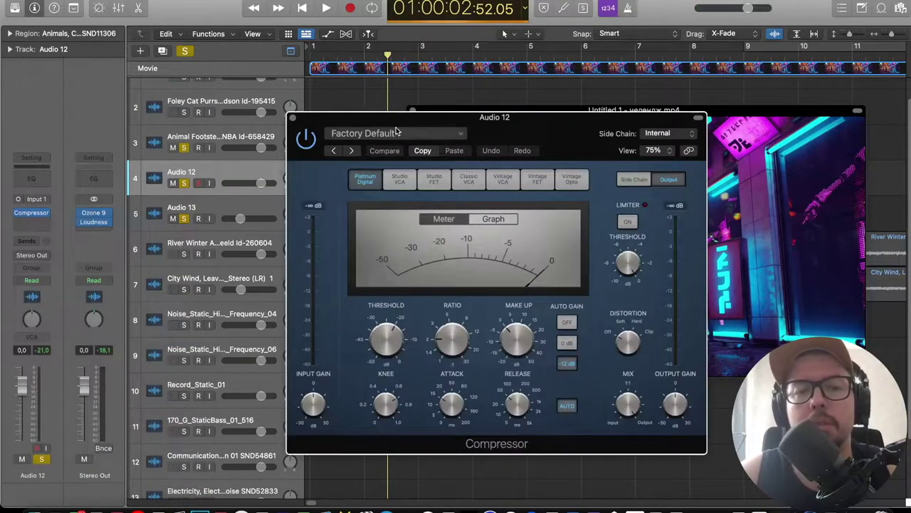
{"action": "left_click", "coordinate": [369, 57]}
{"action": "key", "text": "space"}
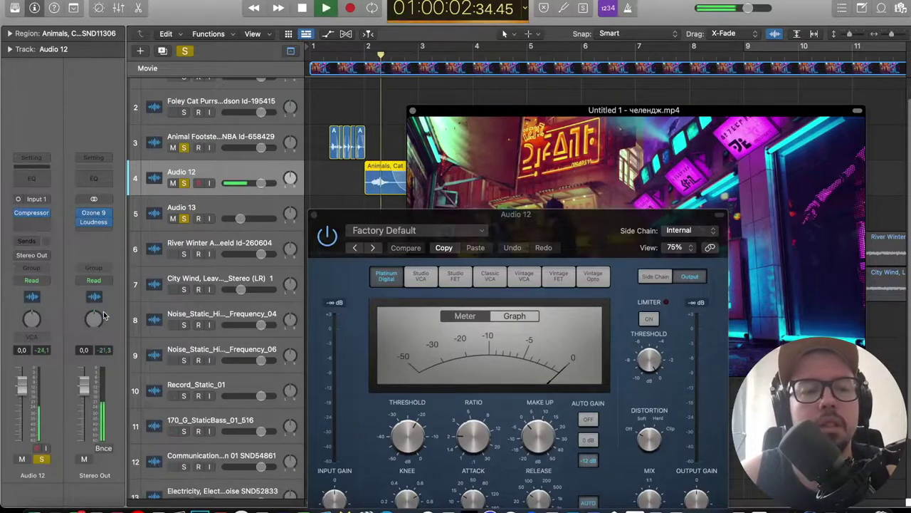
{"action": "key", "text": "space"}
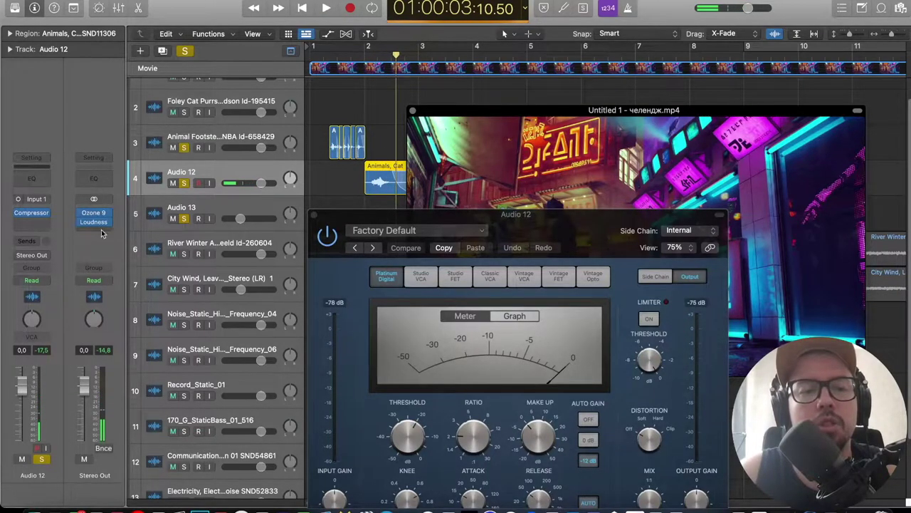
Open the Loudness Meter on Stereo Out and measure the loudness of the compressed meow during playback.
{"action": "left_click", "coordinate": [95, 225]}
{"action": "key", "text": "space"}
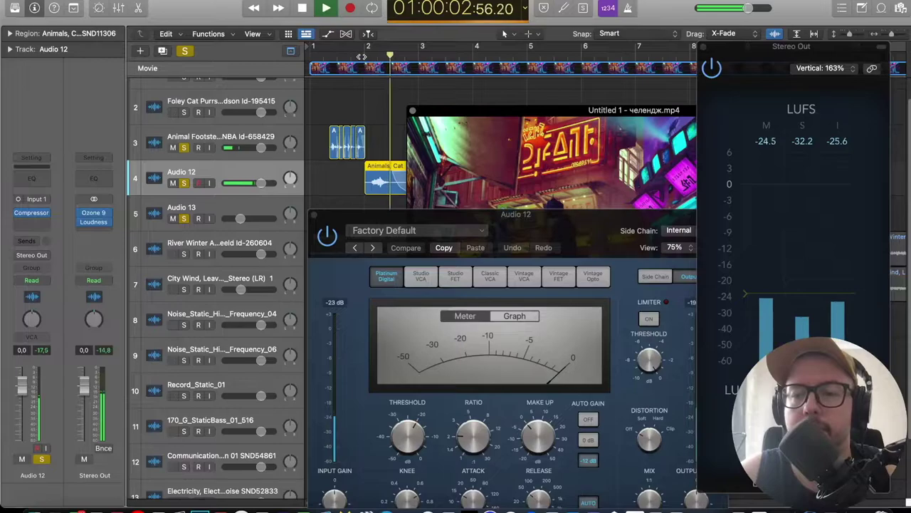
{"action": "key", "text": "space"}
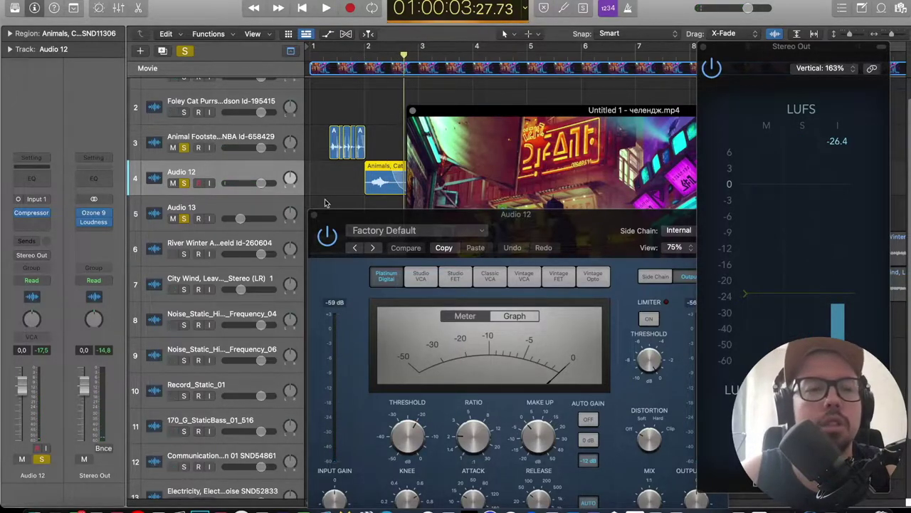
Insert the mono-to-stereo IR1 reverb after the Compressor on Audio 12 and reposition its window.
{"action": "left_click", "coordinate": [32, 223]}
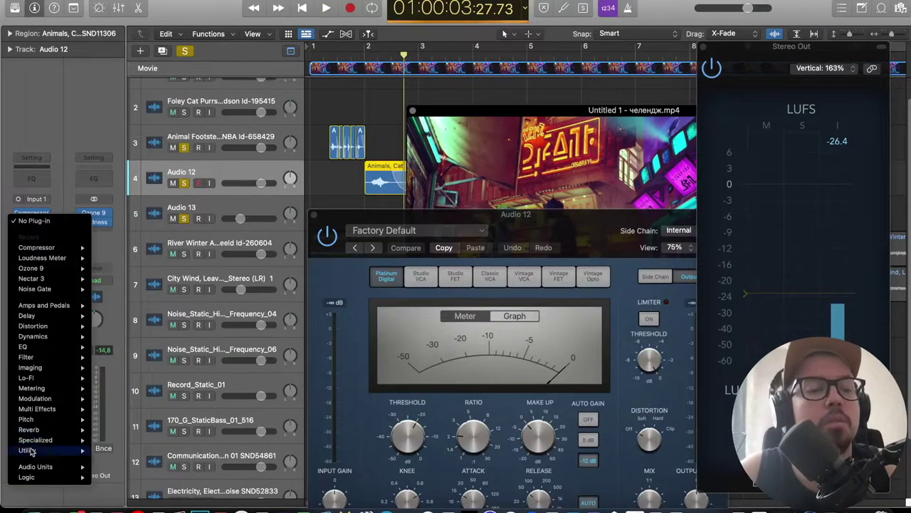
{"action": "mouse_move", "coordinate": [31, 429]}
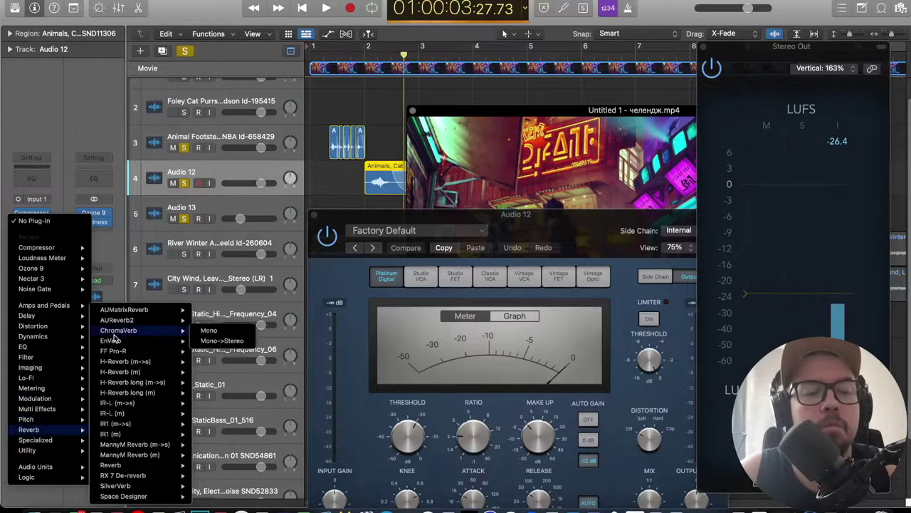
{"action": "mouse_move", "coordinate": [145, 365]}
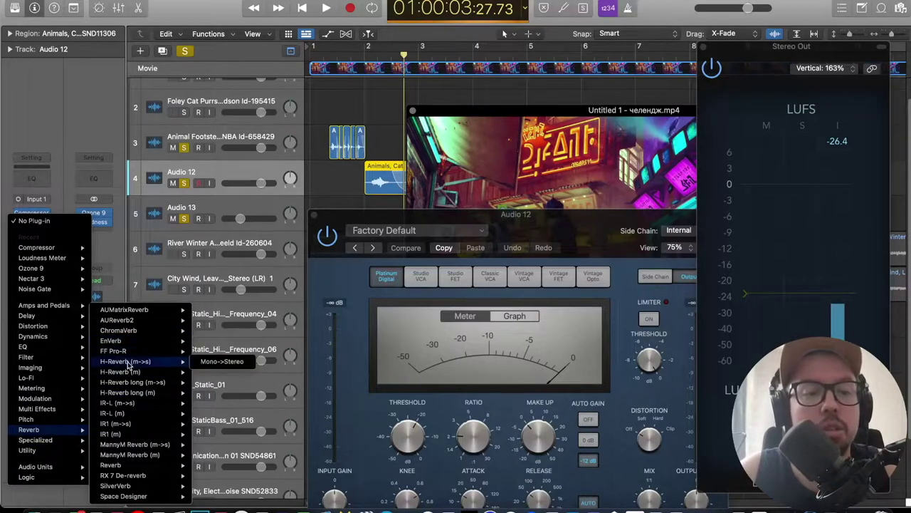
{"action": "left_click", "coordinate": [129, 425]}
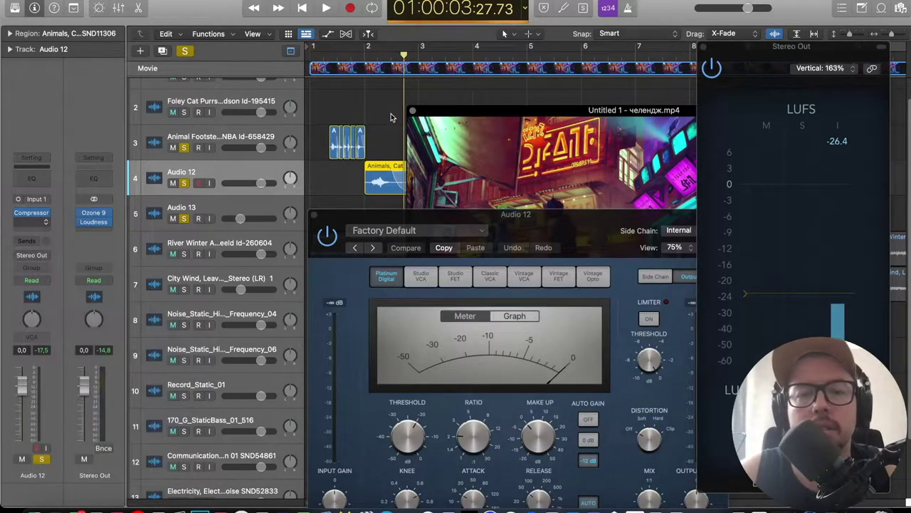
{"action": "left_click_drag", "start_coordinate": [504, 118], "coordinate": [410, 193]}
Loop playback from bar 2 to about halfway through bar 3 and lower the IR1 reverb's Dry/Wet balance.
{"action": "left_click_drag", "start_coordinate": [365, 55], "coordinate": [451, 53]}
{"action": "key", "text": "space"}
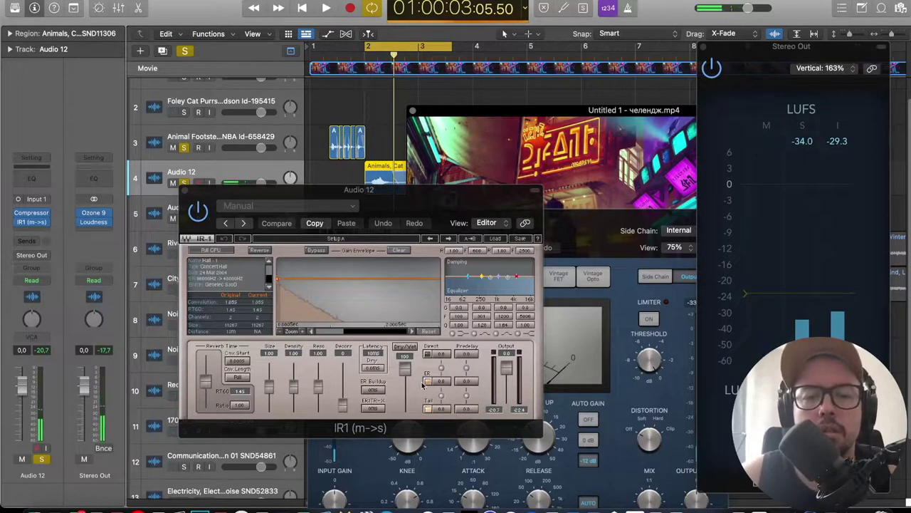
{"action": "left_click_drag", "start_coordinate": [405, 369], "coordinate": [405, 392]}
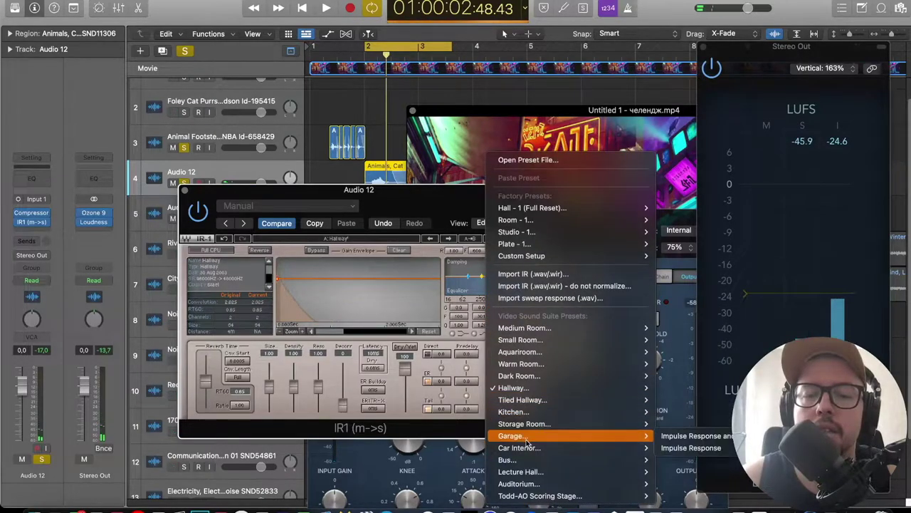
Load the Lecture Hall impulse response in Audio 12's IR1 reverb and close the open plug-in and movie windows.
{"action": "mouse_move", "coordinate": [531, 476]}
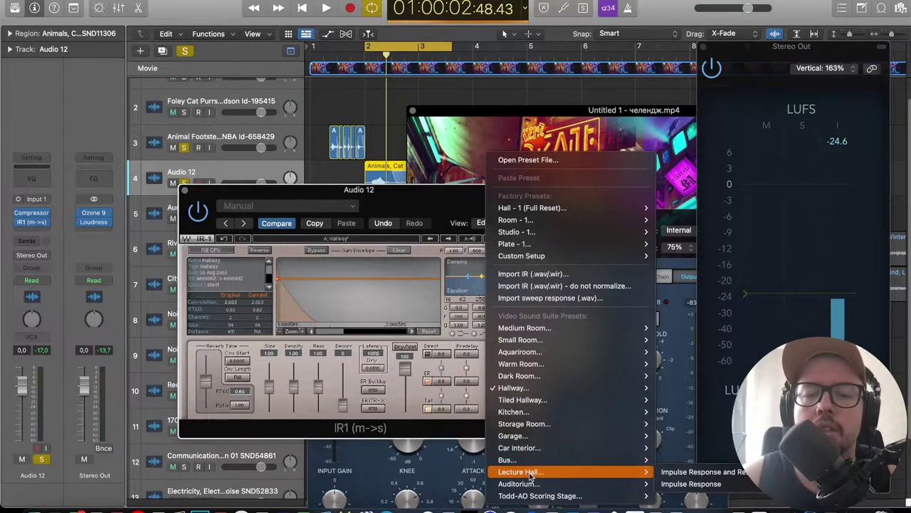
{"action": "left_click", "coordinate": [701, 471]}
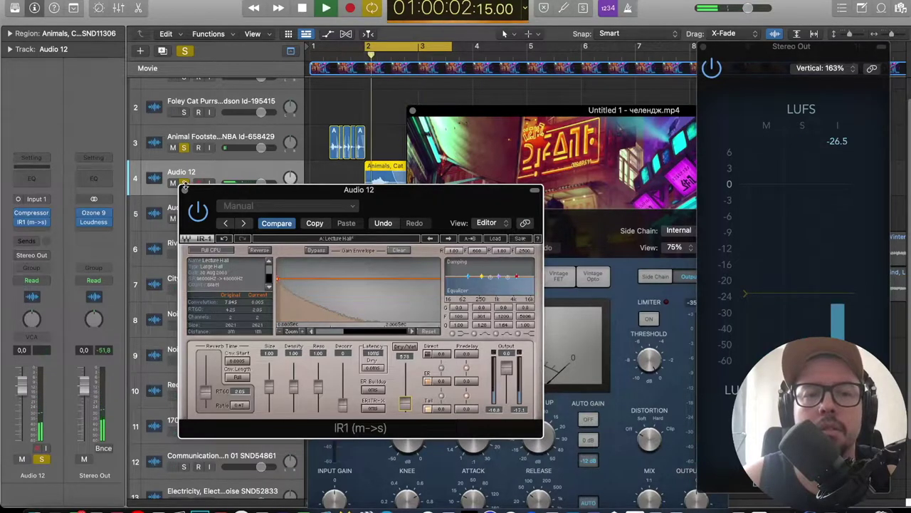
{"action": "left_click", "coordinate": [183, 190]}
{"action": "left_click", "coordinate": [413, 111]}
{"action": "left_click", "coordinate": [413, 112]}
{"action": "left_click", "coordinate": [316, 212]}
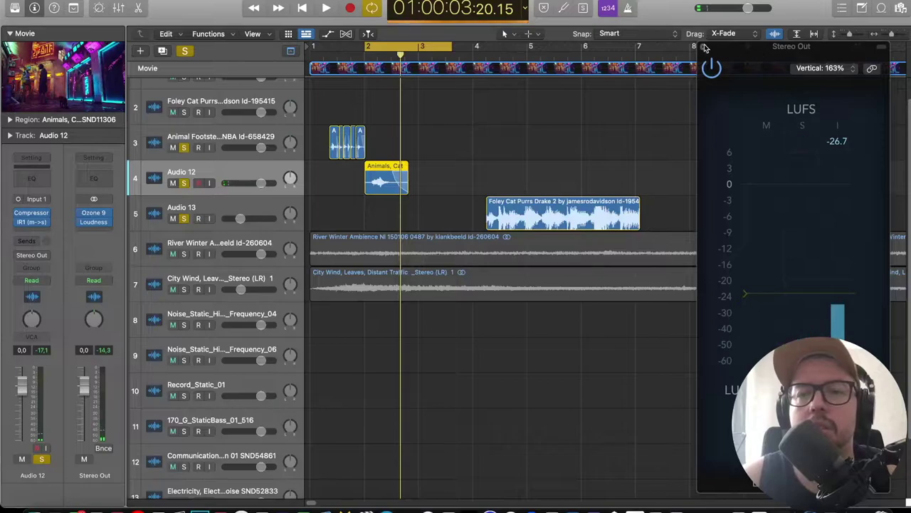
{"action": "left_click", "coordinate": [704, 47]}
Extend the cycle range back to bar 1 and play the footsteps and meow against the floating movie.
{"action": "left_click_drag", "start_coordinate": [363, 44], "coordinate": [314, 44]}
{"action": "key", "text": "space"}
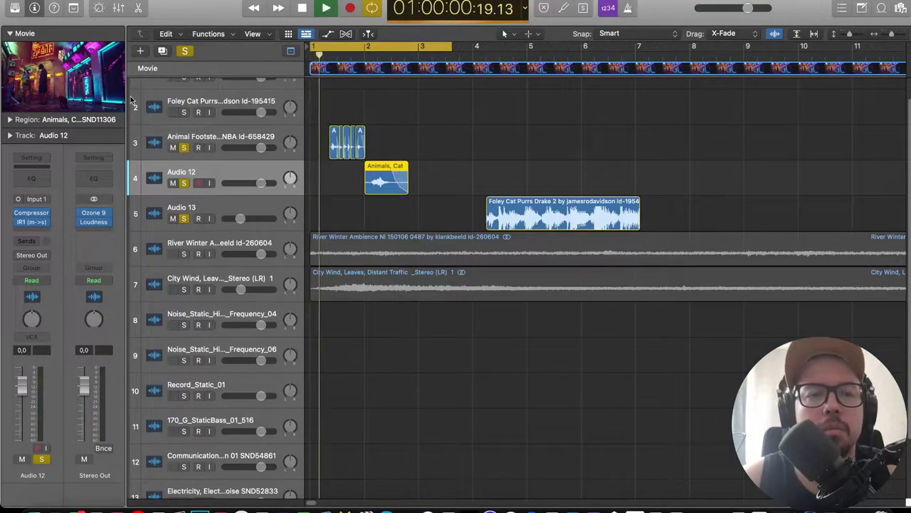
{"action": "double_click", "coordinate": [341, 68]}
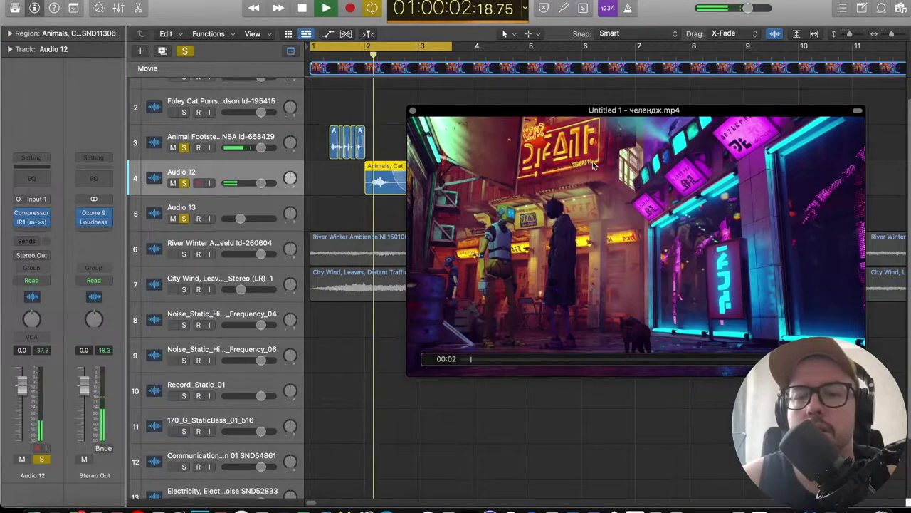
{"action": "scroll", "coordinate": [366, 171], "scroll_direction": "up", "scroll_amount": 3}
{"action": "key", "text": "space"}
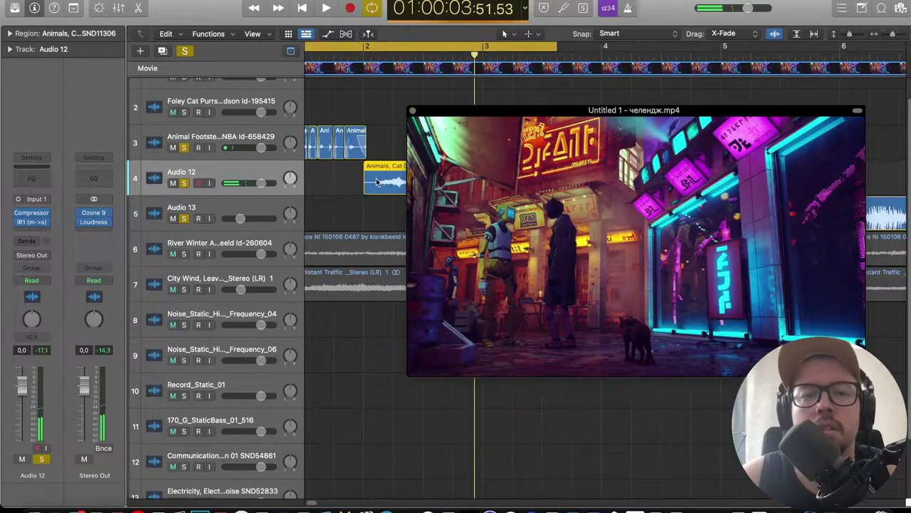
Move the purring region on Audio 13 to start at bar 3 and play it against the movie with cycling off.
{"action": "left_click", "coordinate": [366, 172]}
{"action": "left_click", "coordinate": [413, 111]}
{"action": "scroll", "coordinate": [360, 214], "scroll_direction": "down", "scroll_amount": 3}
{"action": "left_click_drag", "start_coordinate": [637, 212], "coordinate": [539, 212]}
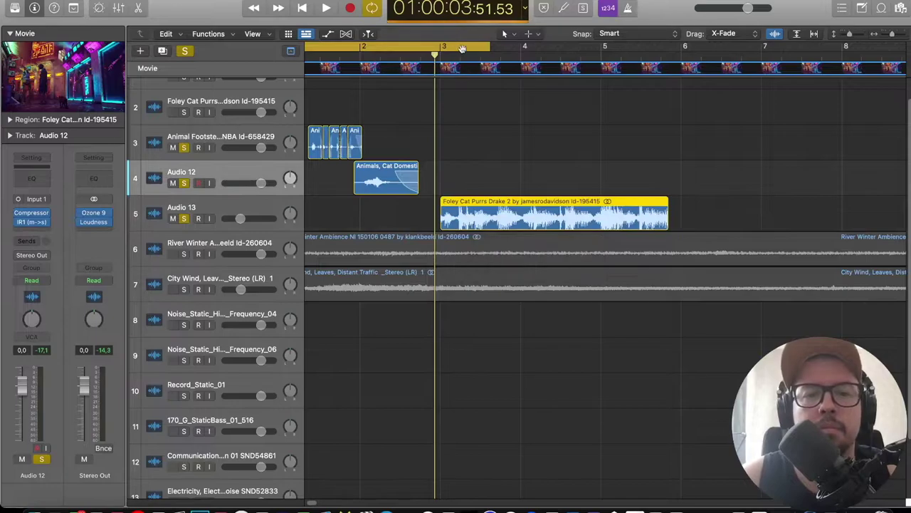
{"action": "key", "text": "space"}
{"action": "left_click", "coordinate": [70, 61]}
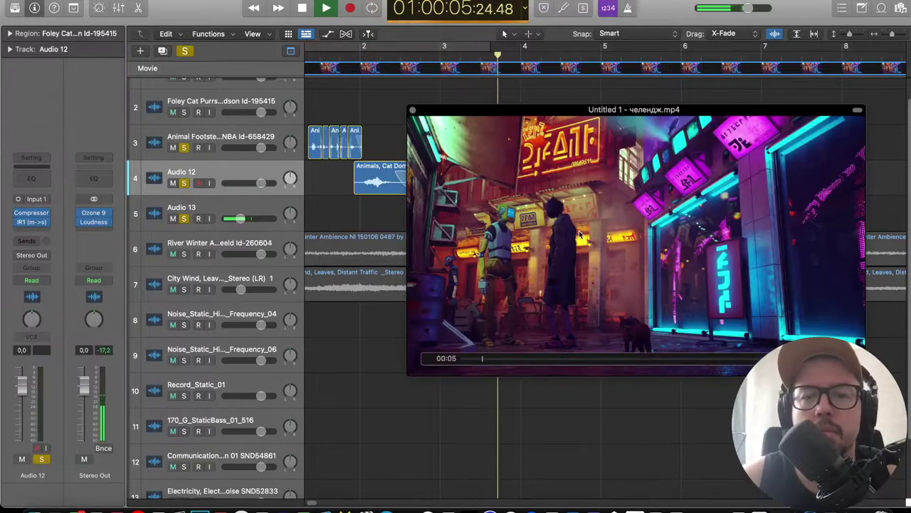
{"action": "key", "text": "space"}
Copy the IR1 reverb from Audio 12 to Audio 13 in the Mixer, and show the audio track editor.
{"action": "key", "text": "x"}
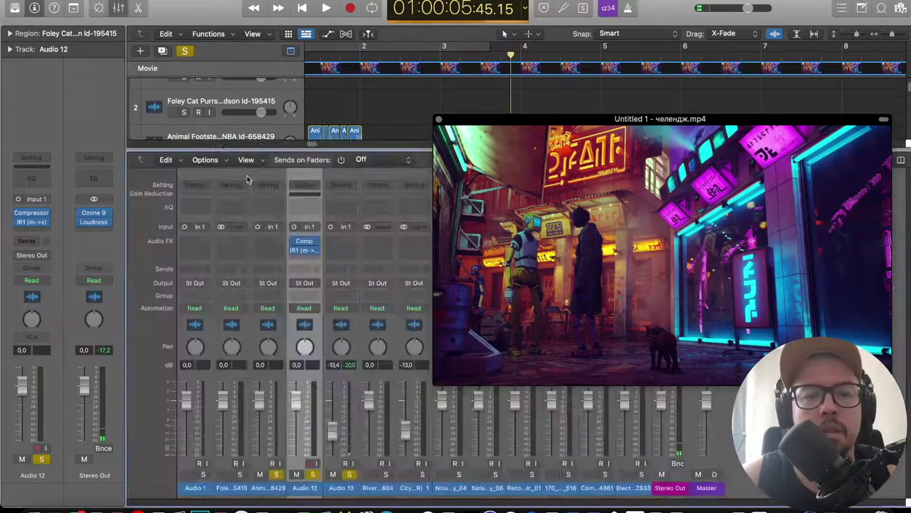
{"action": "left_click", "coordinate": [438, 119]}
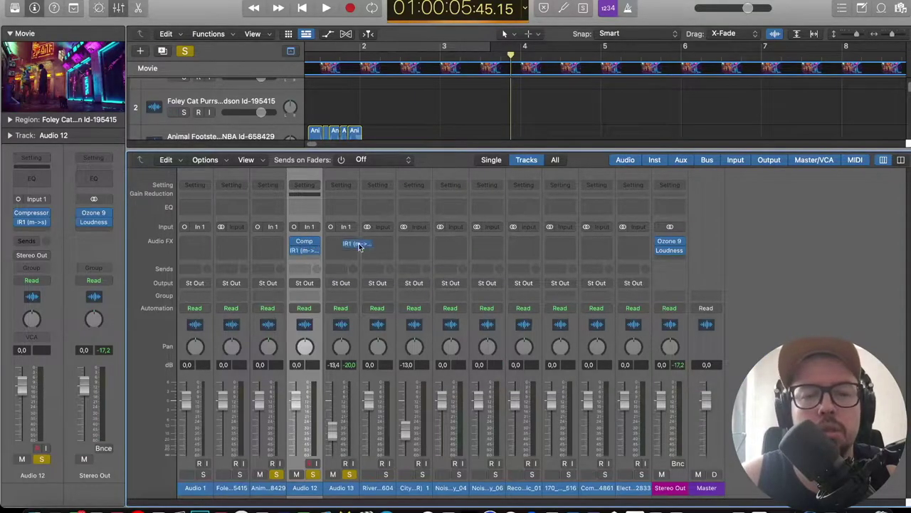
{"action": "key", "text": "e"}
{"action": "left_click", "coordinate": [351, 197]}
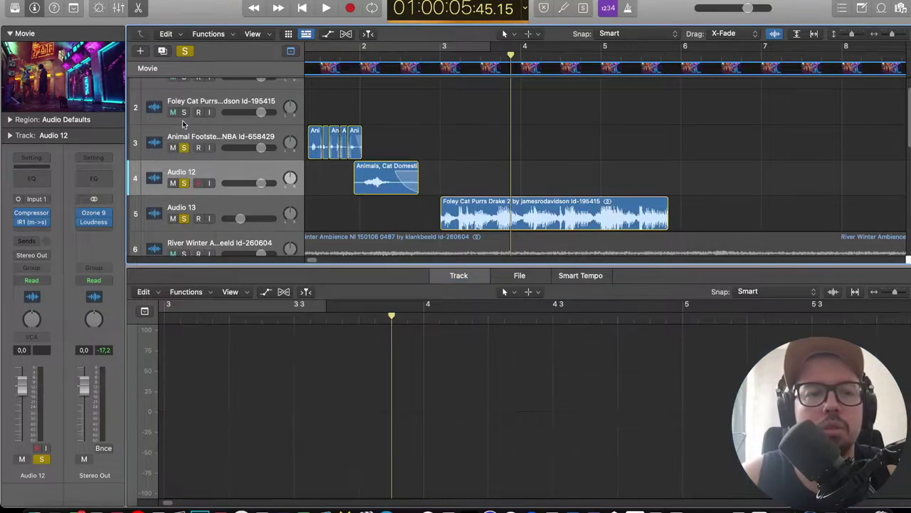
Reopen the floating movie, move it above the editor and shrink it so the region tracks stay visible.
{"action": "double_click", "coordinate": [55, 86]}
{"action": "left_click_drag", "start_coordinate": [573, 349], "coordinate": [552, 213]}
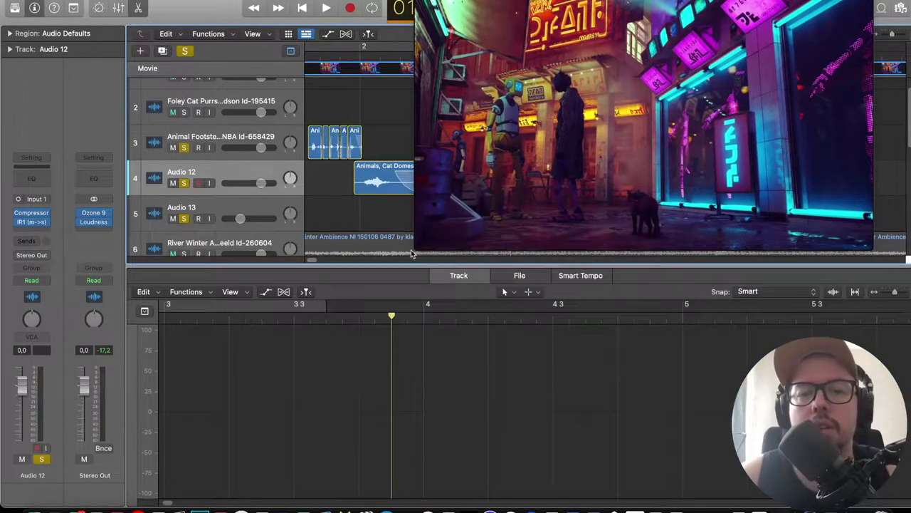
{"action": "left_click_drag", "start_coordinate": [416, 247], "coordinate": [470, 171]}
Play the sequence with the movie and lower the purring track Audio 13 to -20.5 dB.
{"action": "left_click", "coordinate": [356, 65]}
{"action": "key", "text": "space"}
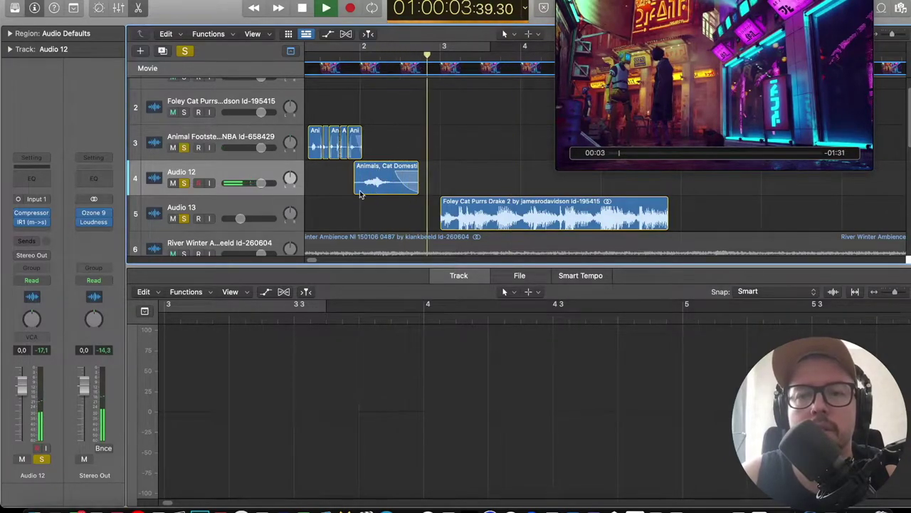
{"action": "left_click", "coordinate": [246, 204]}
{"action": "left_click_drag", "start_coordinate": [248, 219], "coordinate": [235, 219]}
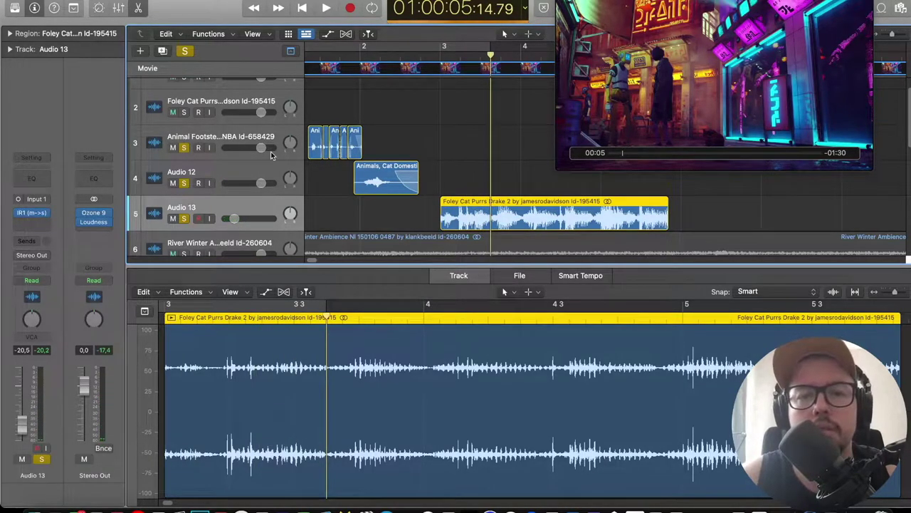
Insert a Channel EQ on Audio 13, reduce the purring's low and mid frequencies, and listen to it with the movie.
{"action": "left_click", "coordinate": [49, 185]}
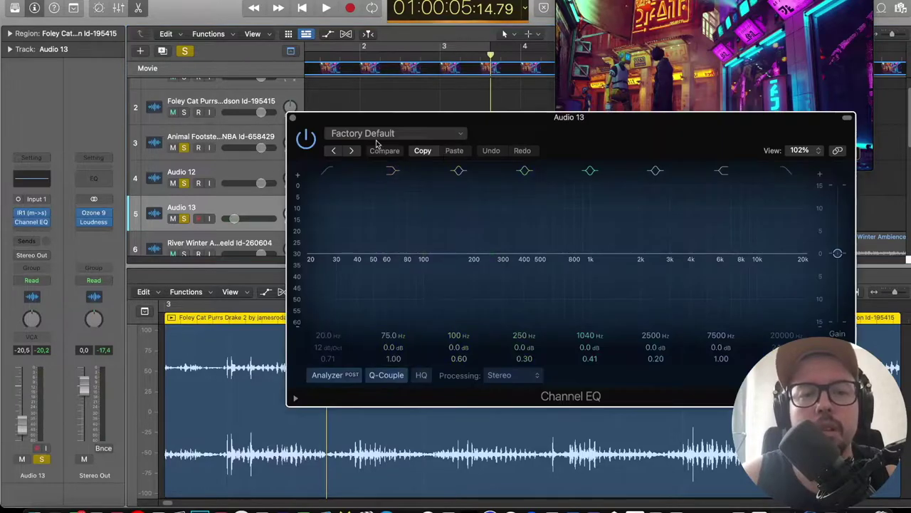
{"action": "left_click_drag", "start_coordinate": [335, 285], "coordinate": [458, 257]}
{"action": "left_click_drag", "start_coordinate": [591, 254], "coordinate": [542, 272]}
{"action": "left_click", "coordinate": [294, 118]}
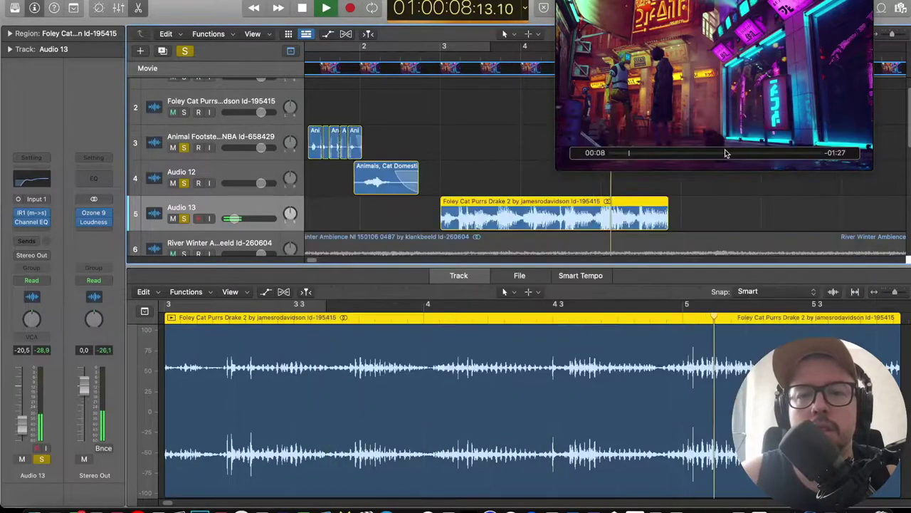
{"action": "left_click_drag", "start_coordinate": [700, 135], "coordinate": [651, 144]}
{"action": "key", "text": "space"}
{"action": "left_click", "coordinate": [513, 0]}
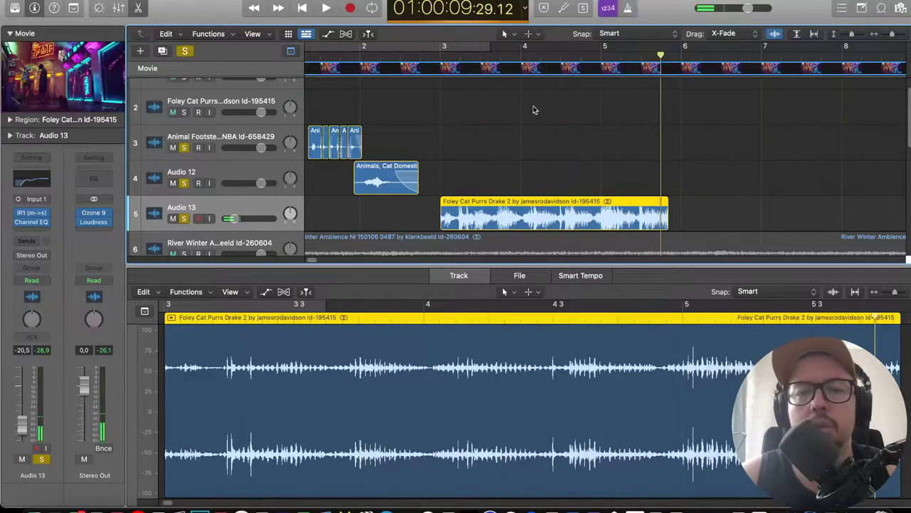
{"action": "left_click", "coordinate": [25, 73]}
{"action": "mouse_move", "coordinate": [657, 158]}
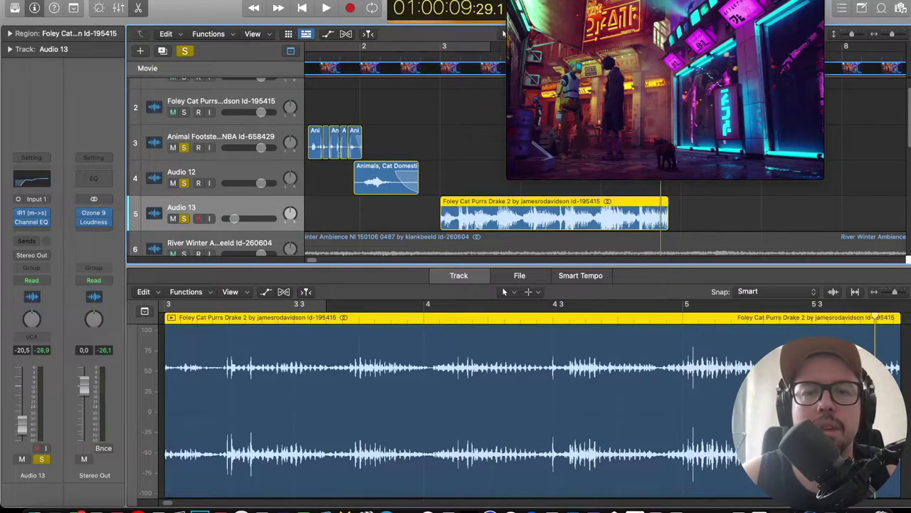
{"action": "left_click", "coordinate": [513, 1]}
Reduce the track height and play the footsteps, meow and purring from just before bar 2.
{"action": "left_click_drag", "start_coordinate": [852, 34], "coordinate": [850, 35]}
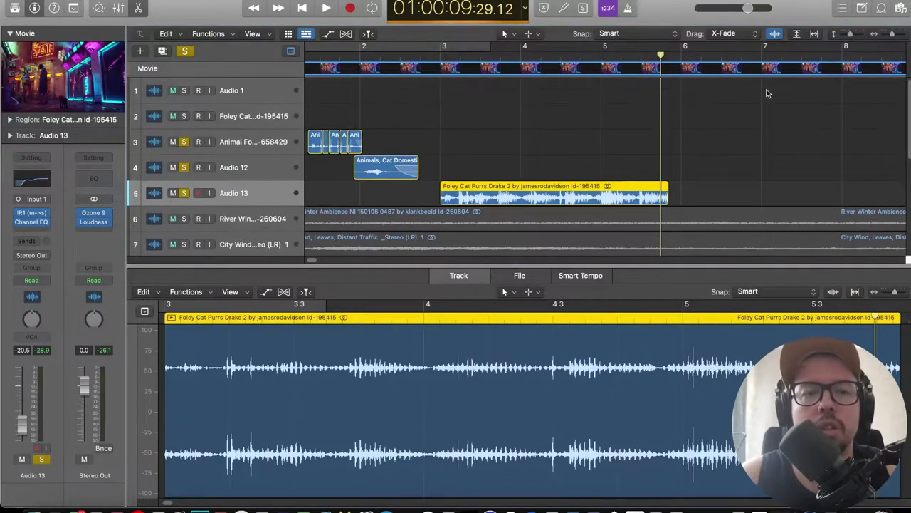
{"action": "scroll", "coordinate": [372, 65], "scroll_direction": "down", "scroll_amount": 2}
{"action": "scroll", "coordinate": [374, 65], "scroll_direction": "left", "scroll_amount": 1}
{"action": "left_click", "coordinate": [371, 56]}
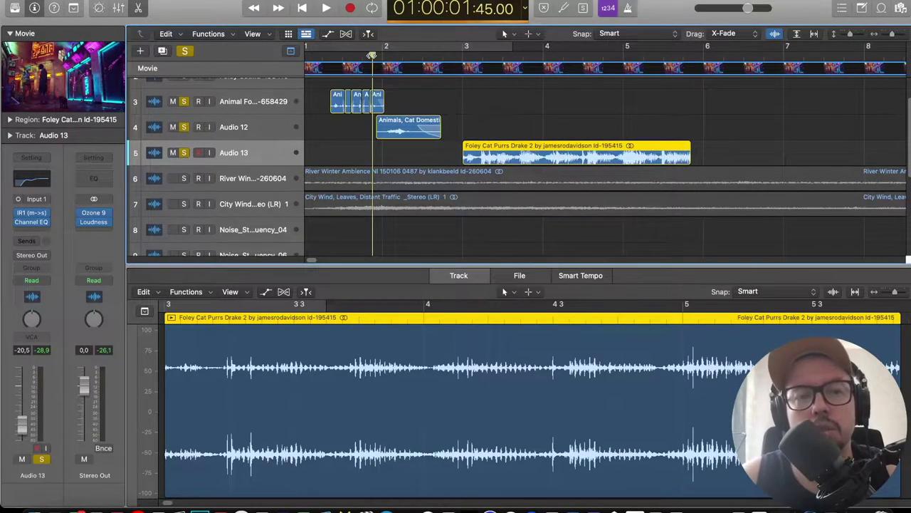
{"action": "key", "text": "space"}
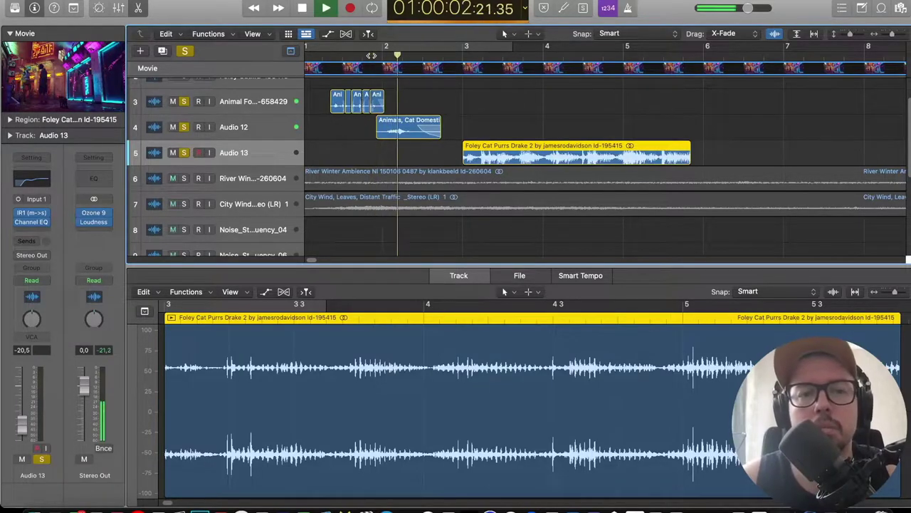
{"action": "key", "text": "space"}
Clear all track solos, return to the project start and play the full mix with the floating movie.
{"action": "left_click", "coordinate": [293, 126]}
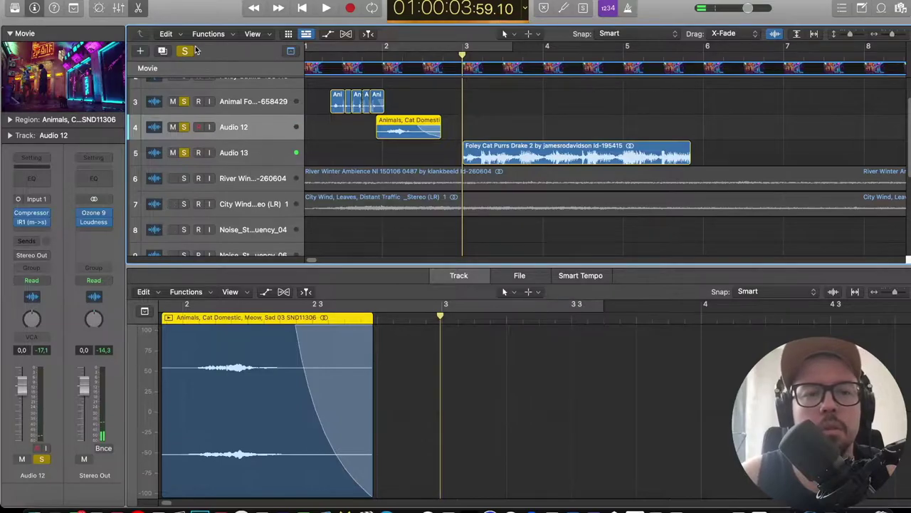
{"action": "left_click", "coordinate": [186, 52]}
{"action": "scroll", "coordinate": [432, 53], "scroll_direction": "down", "scroll_amount": 5}
{"action": "key", "text": "Return"}
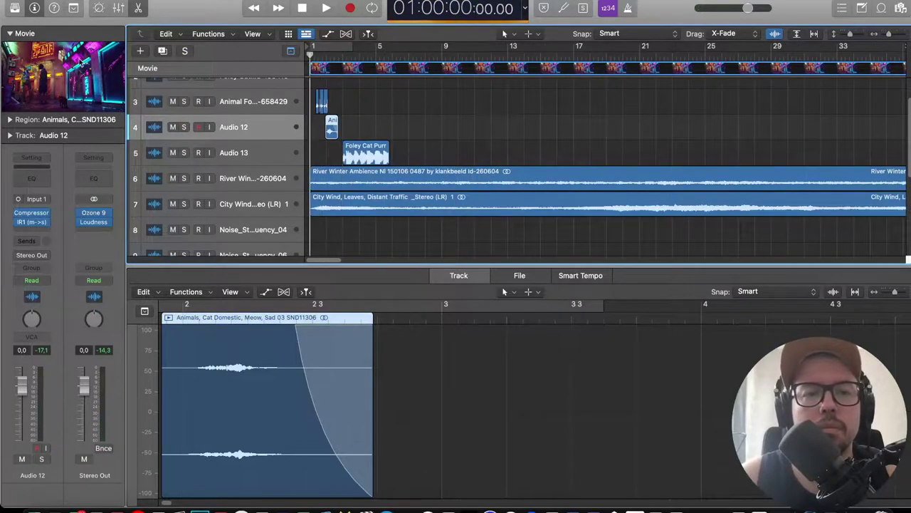
{"action": "double_click", "coordinate": [84, 67]}
{"action": "key", "text": "space"}
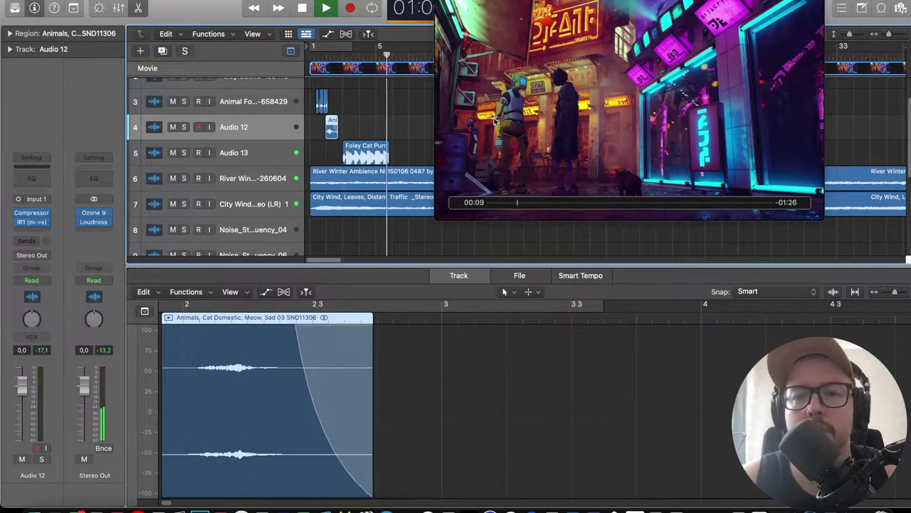
Copy the purring region along Audio 13 to about bar 16 and reposition the floating movie.
{"action": "scroll", "coordinate": [402, 154], "scroll_direction": "down", "scroll_amount": 5}
{"action": "left_click_drag", "start_coordinate": [714, 23], "coordinate": [759, 47]}
{"action": "left_click_drag", "start_coordinate": [334, 155], "coordinate": [416, 154]}
{"action": "left_click_drag", "start_coordinate": [669, 18], "coordinate": [625, 14]}
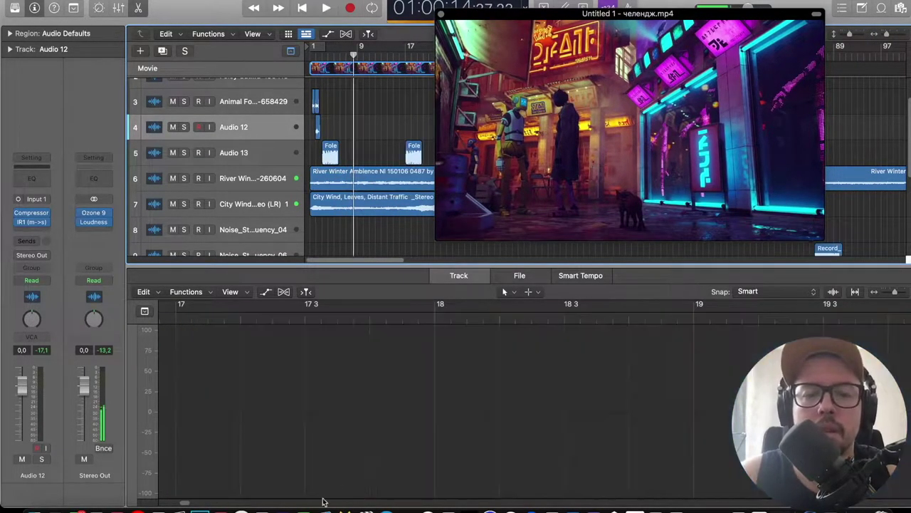
Switch to Soundly and place another excerpt of Animals, Cat Domestic, Meow, Sad 03 on Audio 12 just after bar 9.
{"action": "left_click", "coordinate": [220, 503]}
{"action": "left_click", "coordinate": [569, 384]}
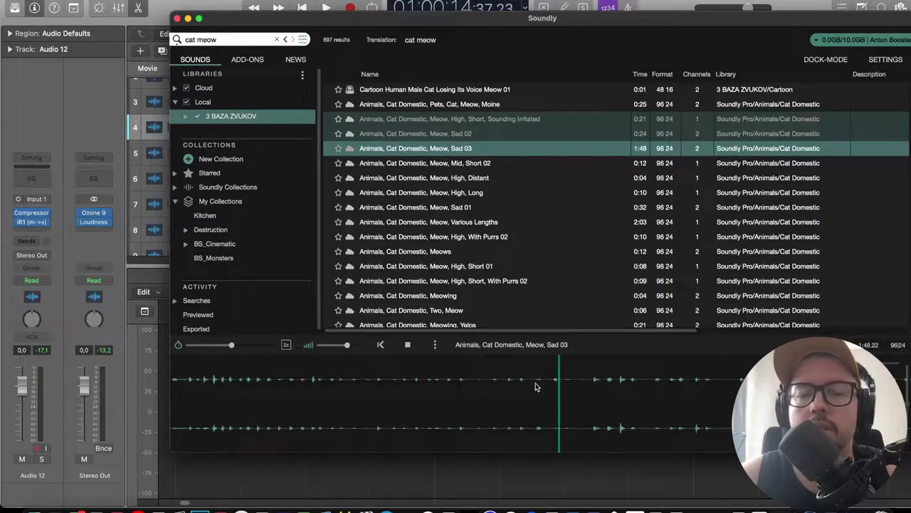
{"action": "left_click_drag", "start_coordinate": [536, 388], "coordinate": [363, 127]}
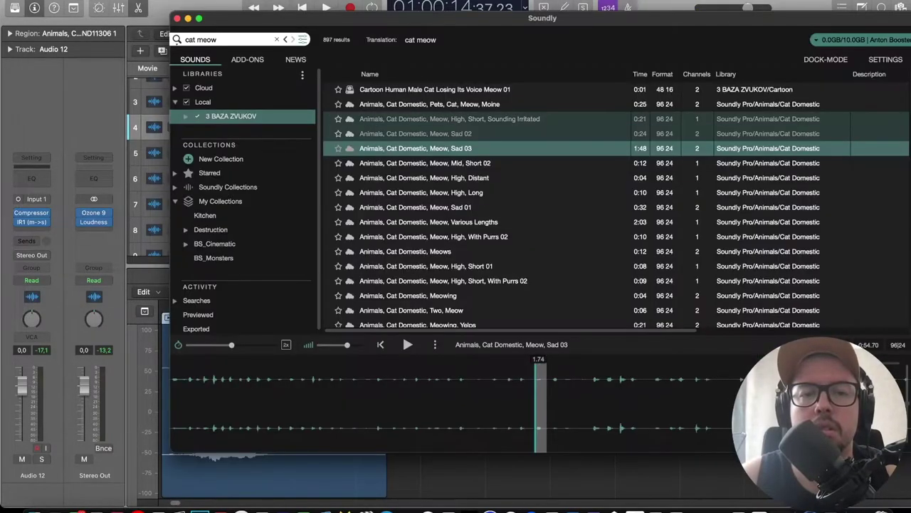
Play the new meow near bar 9 together with the ambience and movie.
{"action": "key", "text": "space"}
{"action": "key", "text": "super+Right"}
{"action": "key", "text": "super+Right"}
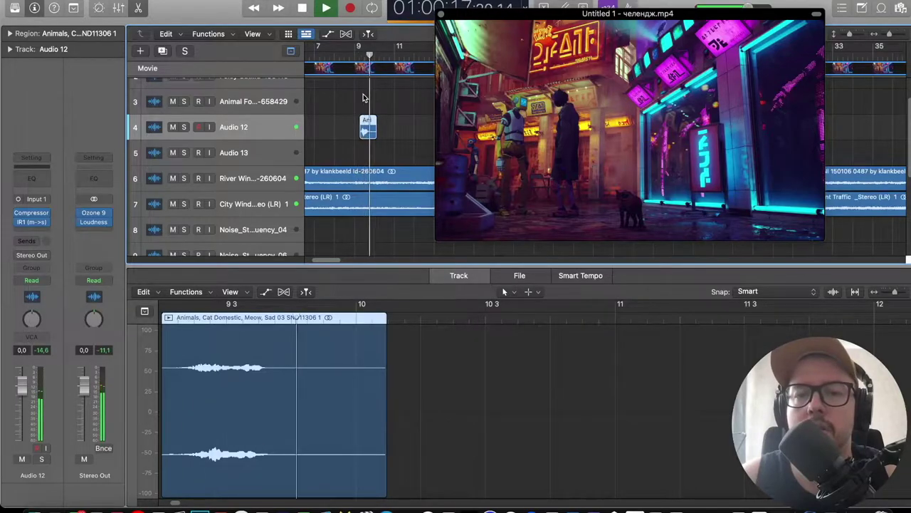
{"action": "key", "text": "super+Left"}
{"action": "key", "text": "space"}
Check the IR1 reverb settings on Audio 12, and close the reverb and movie windows.
{"action": "left_click", "coordinate": [254, 129]}
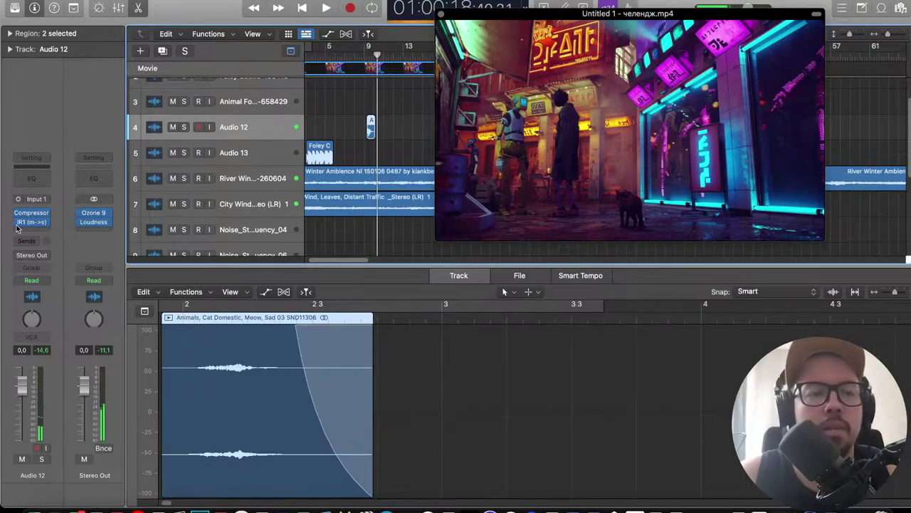
{"action": "left_click", "coordinate": [30, 222]}
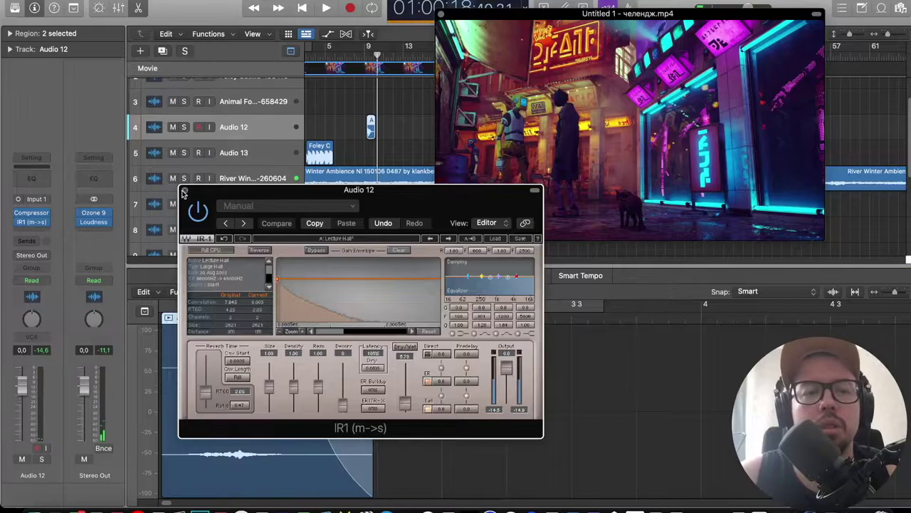
{"action": "left_click", "coordinate": [183, 191]}
{"action": "left_click", "coordinate": [441, 14]}
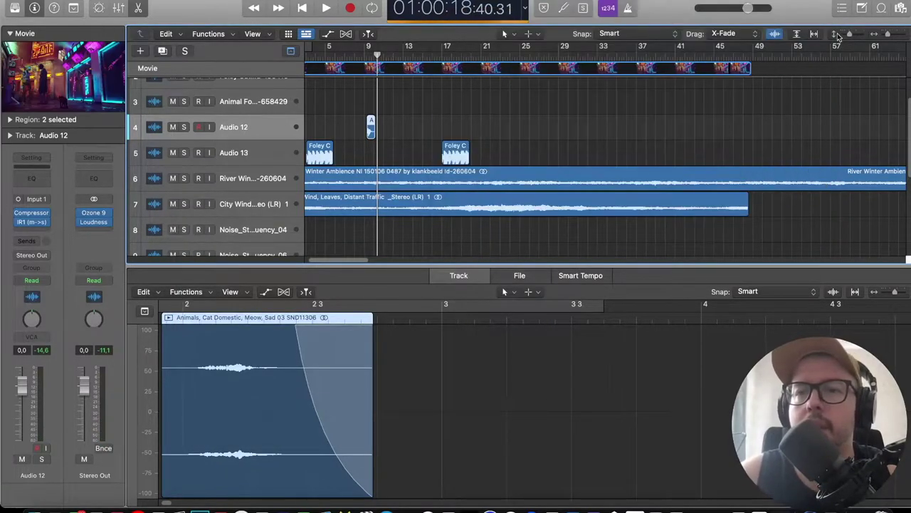
Add a Bus 1 send on Audio 12, move its IR1 reverb onto Aux 1 and solo the meow track.
{"action": "left_click_drag", "start_coordinate": [849, 35], "coordinate": [853, 36]}
{"action": "scroll", "coordinate": [392, 166], "scroll_direction": "left", "scroll_amount": 3}
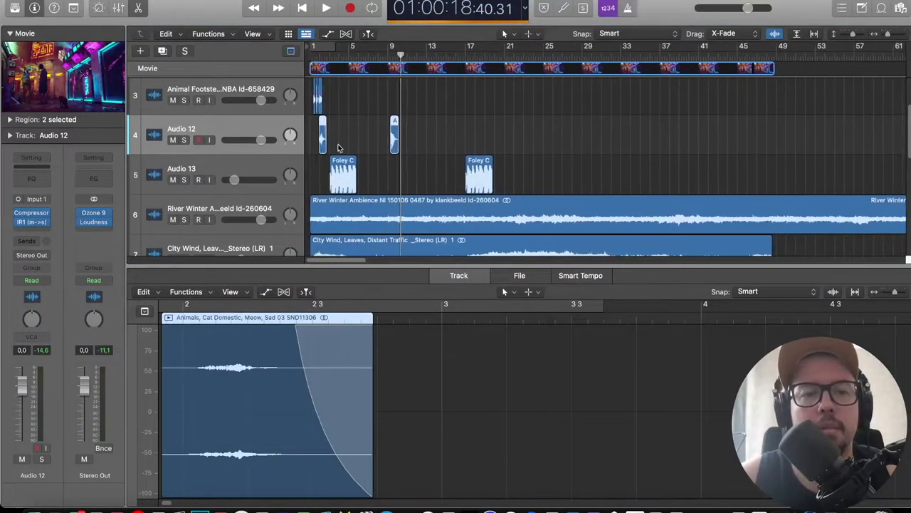
{"action": "scroll", "coordinate": [348, 152], "scroll_direction": "up", "scroll_amount": 5}
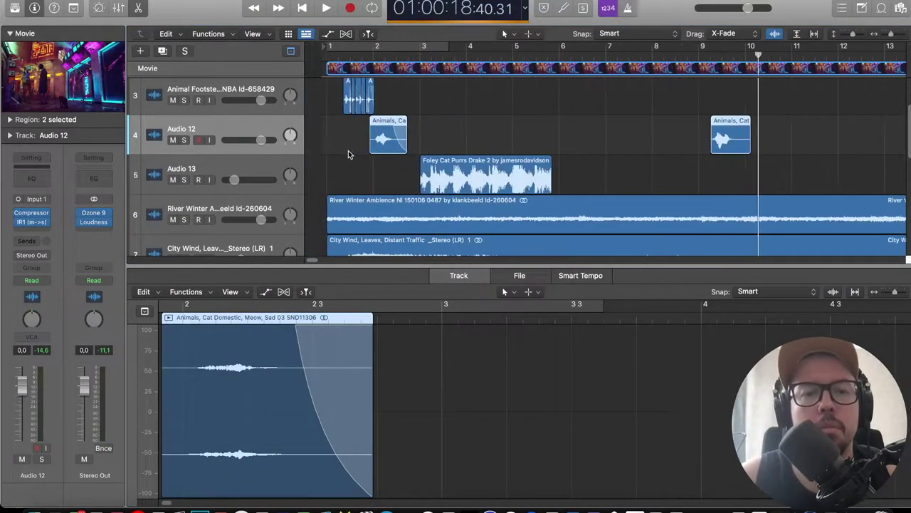
{"action": "left_click", "coordinate": [26, 244]}
{"action": "mouse_move", "coordinate": [32, 255]}
{"action": "left_click", "coordinate": [113, 95]}
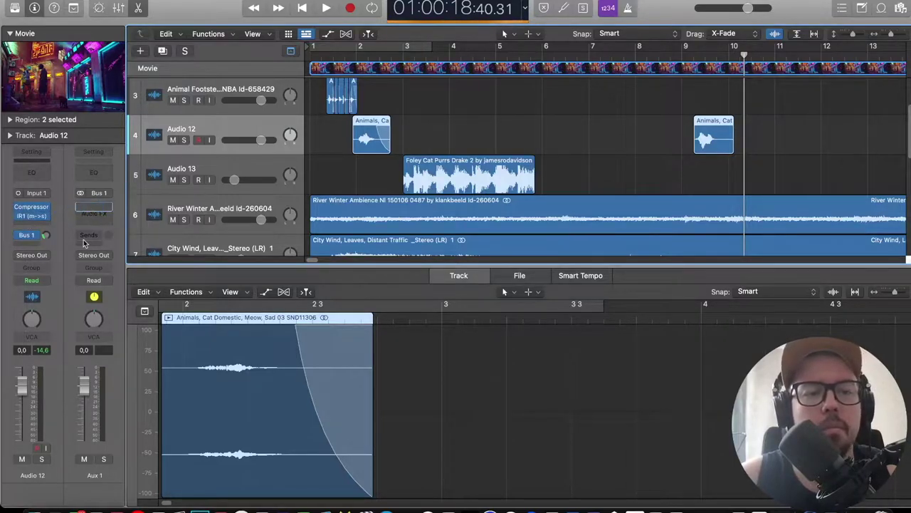
{"action": "left_click", "coordinate": [186, 140]}
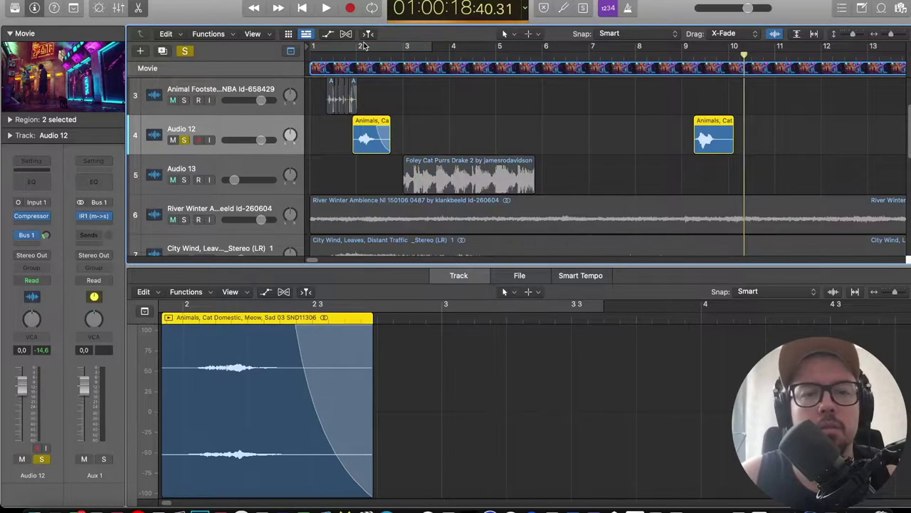
Loop bars 2 to 5 around the first meow and insert iZotope RX 7 De-reverb on Audio 12.
{"action": "left_click", "coordinate": [400, 56]}
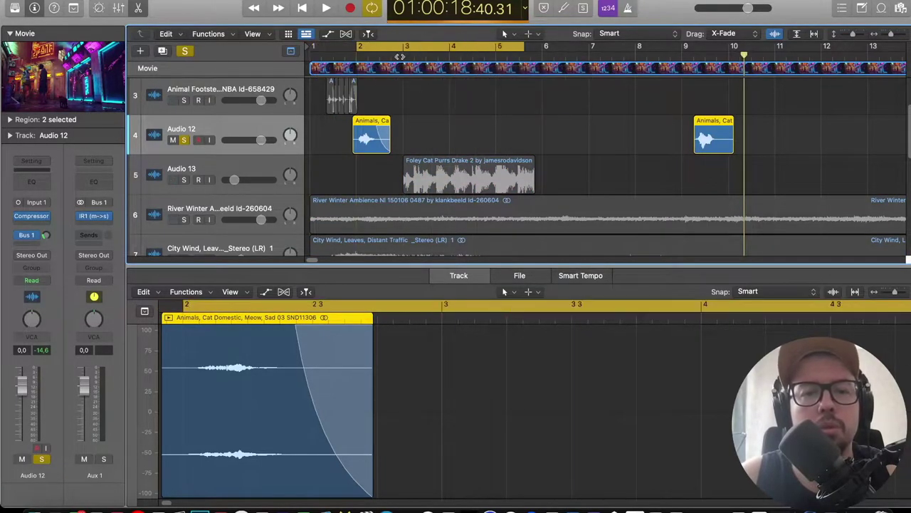
{"action": "left_click_drag", "start_coordinate": [403, 47], "coordinate": [397, 47]}
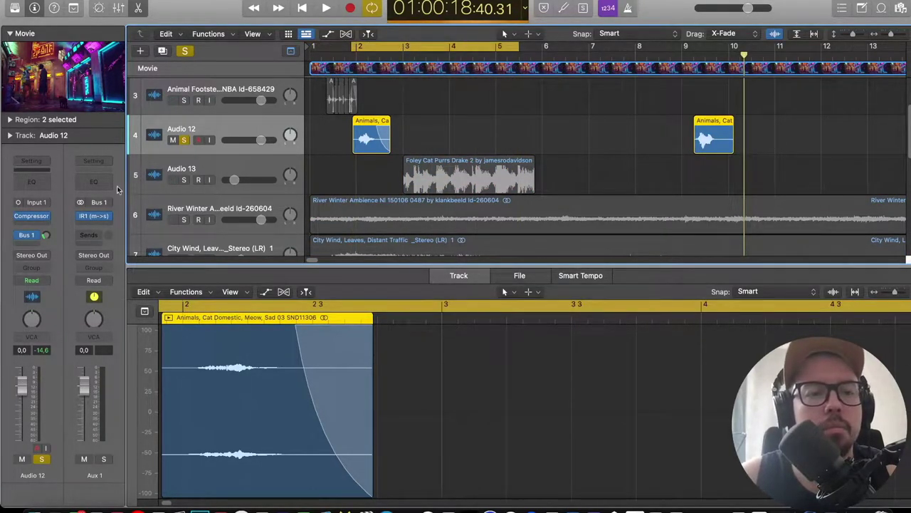
{"action": "left_click", "coordinate": [33, 227]}
{"action": "mouse_move", "coordinate": [44, 469]}
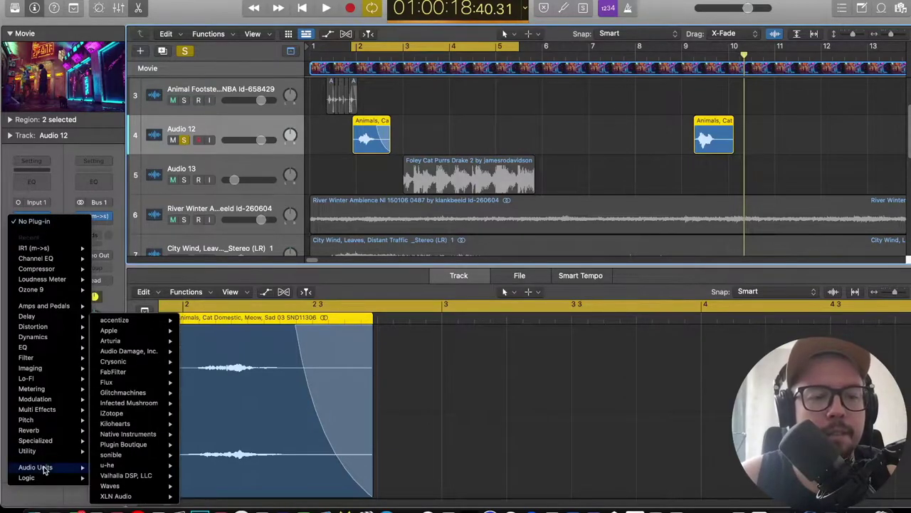
{"action": "mouse_move", "coordinate": [135, 331]}
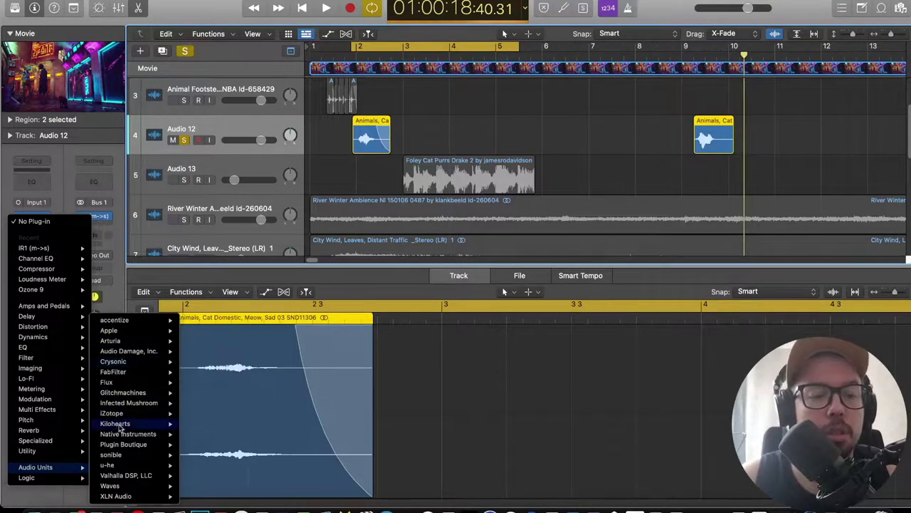
{"action": "mouse_move", "coordinate": [116, 417]}
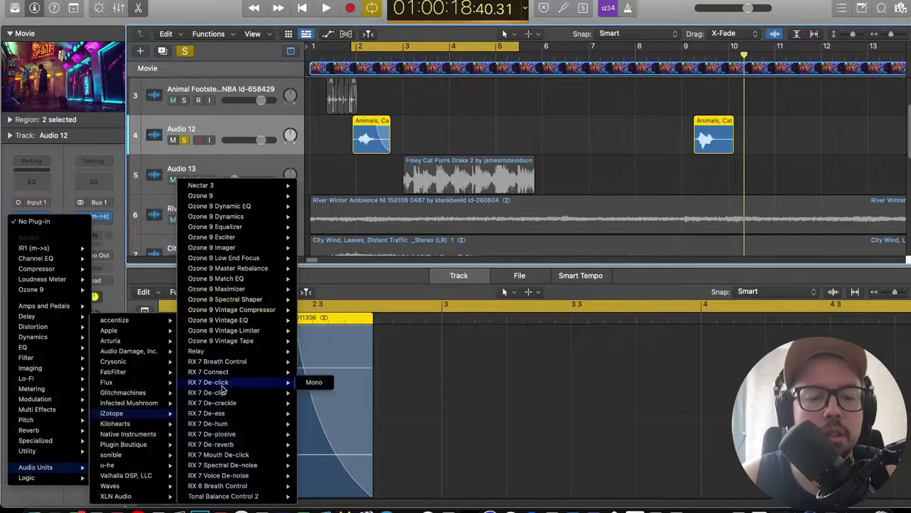
{"action": "left_click", "coordinate": [227, 444]}
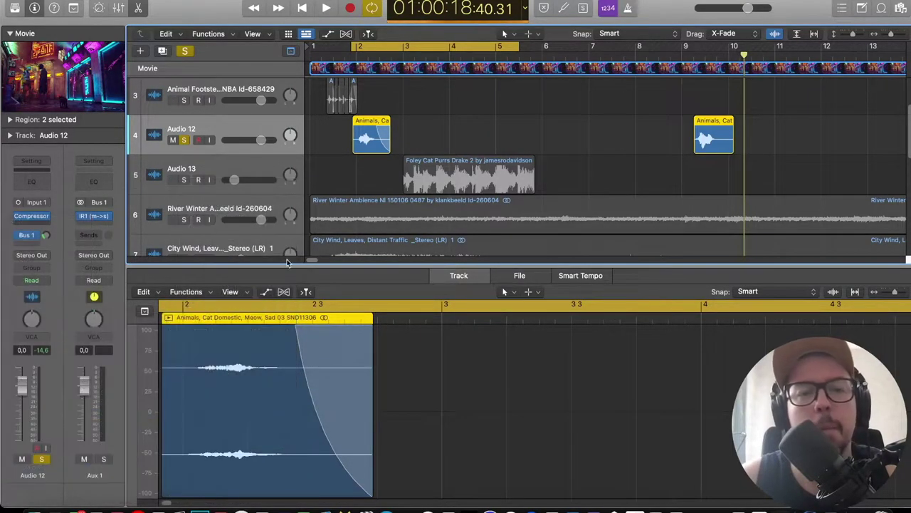
Play the looped meow on Audio 12 through RX 7 De-reverb and the Bus 1 reverb.
{"action": "left_click_drag", "start_coordinate": [470, 118], "coordinate": [562, 116]}
{"action": "key", "text": "space"}
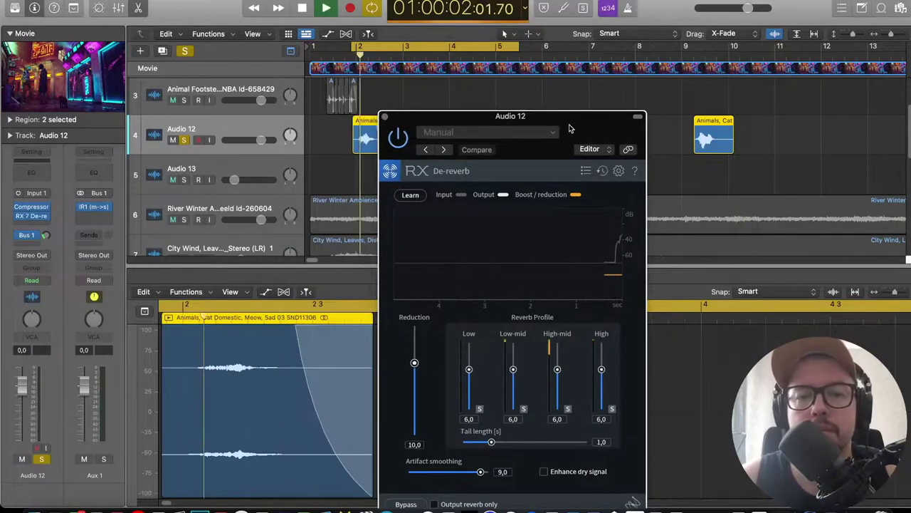
{"action": "key", "text": "space"}
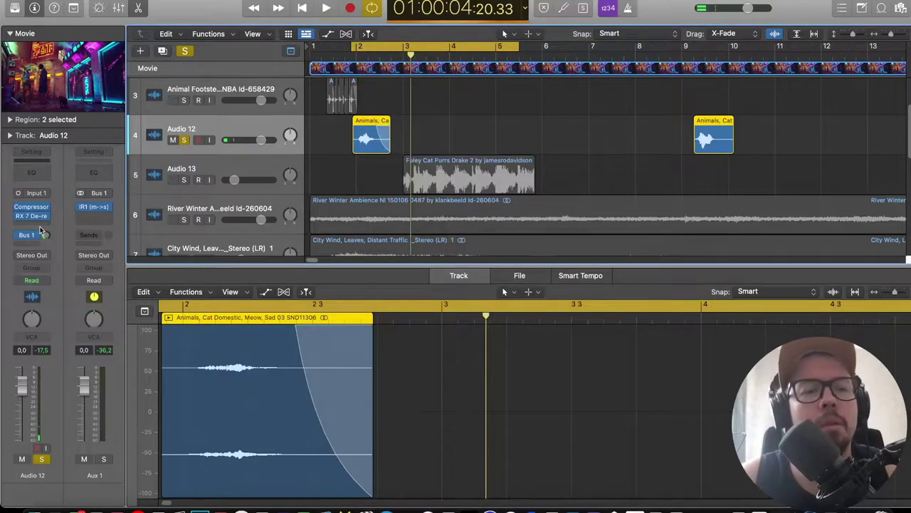
{"action": "key", "text": "space"}
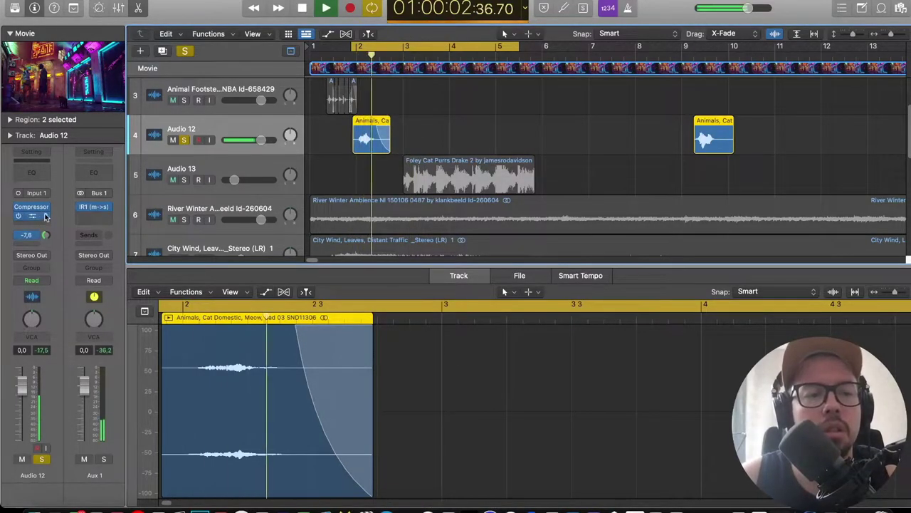
{"action": "key", "text": "space"}
Raise the IR1 reverb's Dry/Wet on Aux 1 to about 60 and increase Audio 12's Bus 1 send.
{"action": "left_click", "coordinate": [93, 207]}
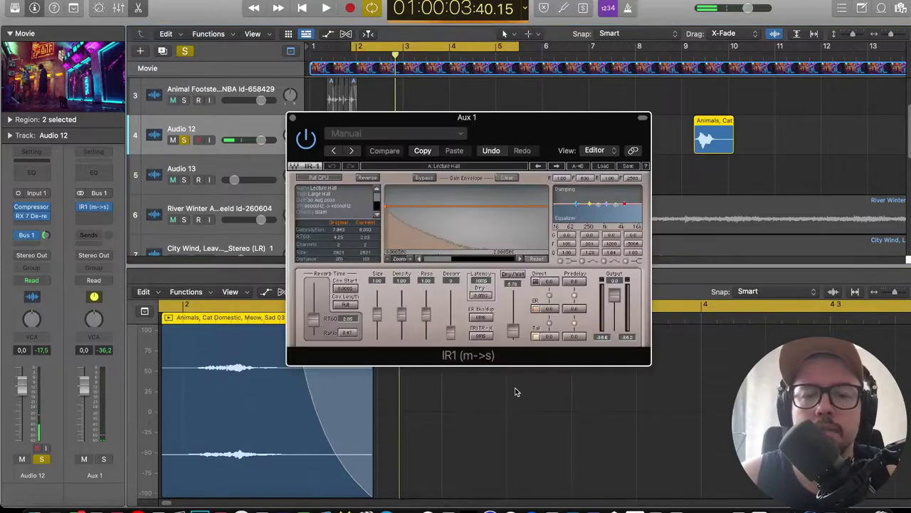
{"action": "key", "text": "space"}
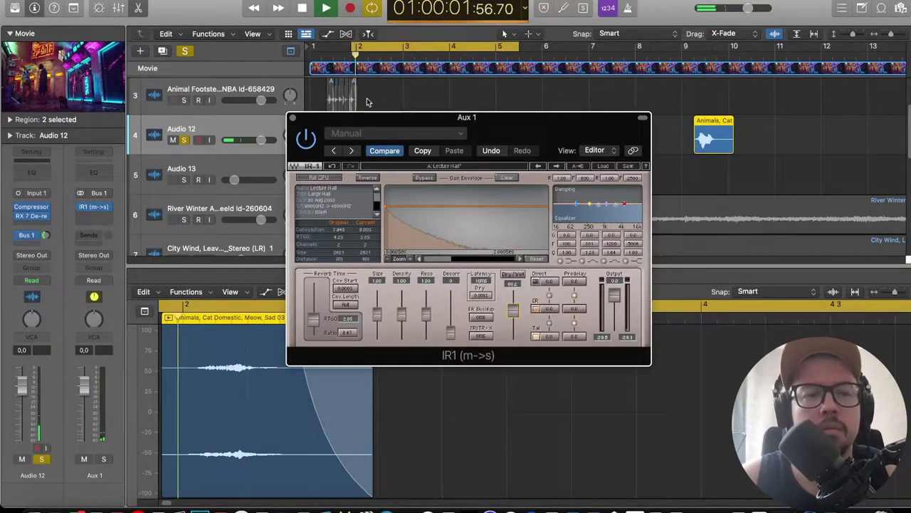
{"action": "left_click", "coordinate": [292, 117]}
{"action": "left_click_drag", "start_coordinate": [46, 235], "coordinate": [46, 229]}
Watch the looped meow against the enlarged movie, and stop playback.
{"action": "double_click", "coordinate": [74, 100]}
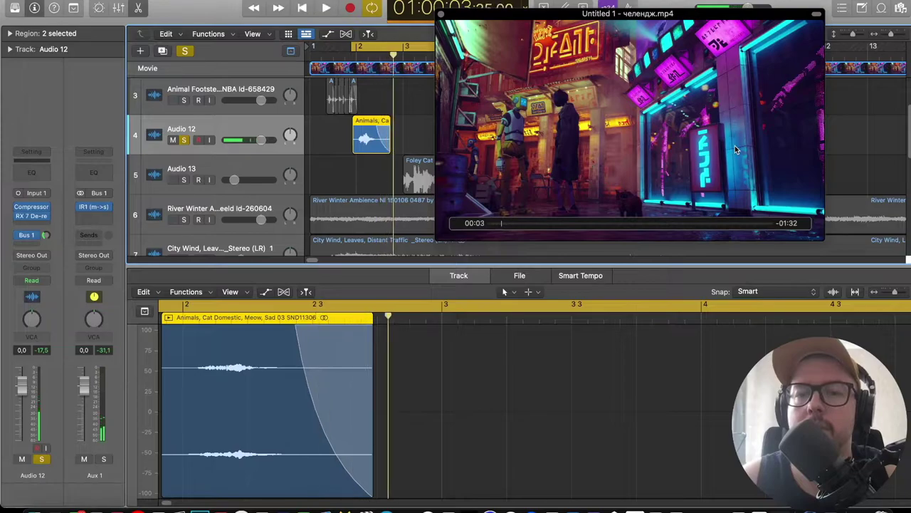
{"action": "left_click", "coordinate": [441, 14]}
{"action": "key", "text": "space"}
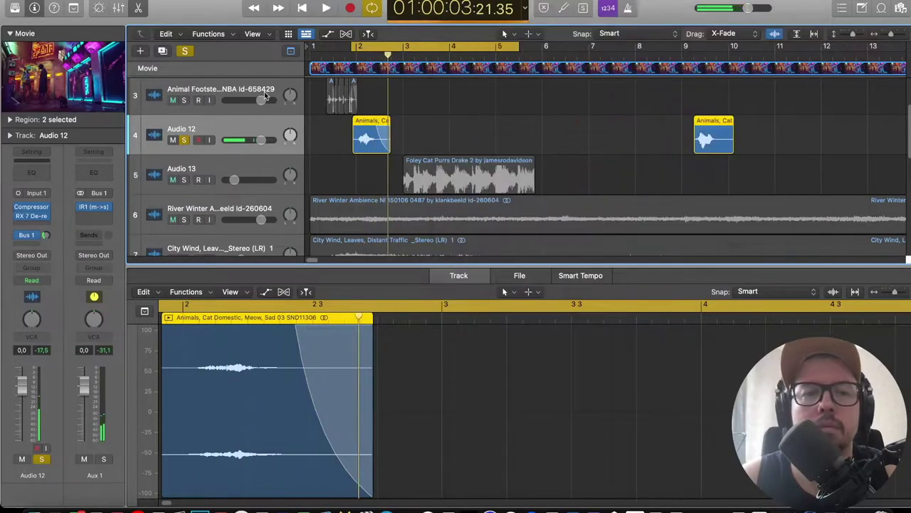
Turn off solo and the loop, and play the full mix from the start alongside the enlarged movie.
{"action": "left_click", "coordinate": [184, 51]}
{"action": "key", "text": "c"}
{"action": "key", "text": "Return"}
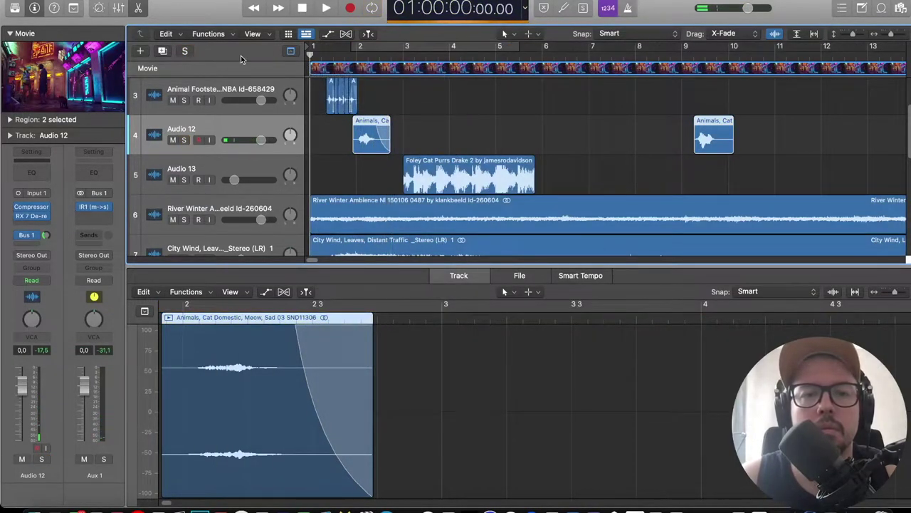
{"action": "key", "text": "space"}
{"action": "left_click", "coordinate": [122, 75]}
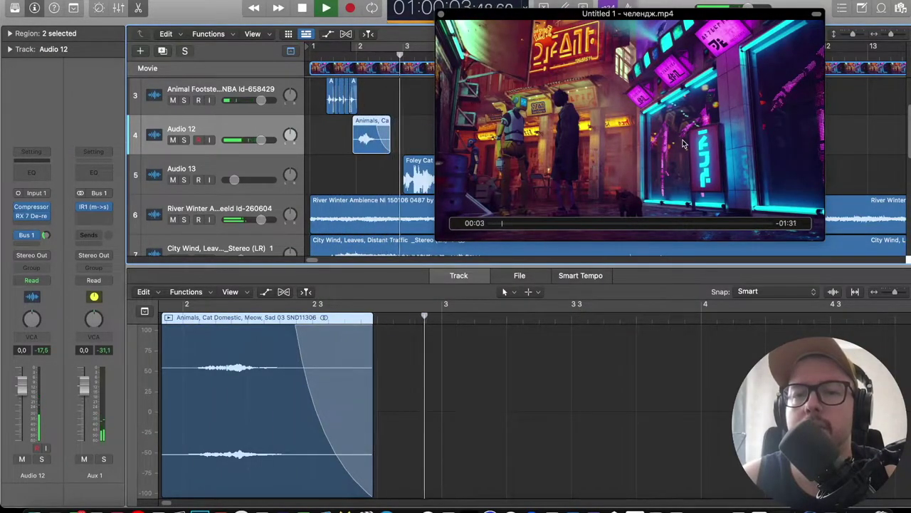
{"action": "left_click_drag", "start_coordinate": [683, 144], "coordinate": [712, 155]}
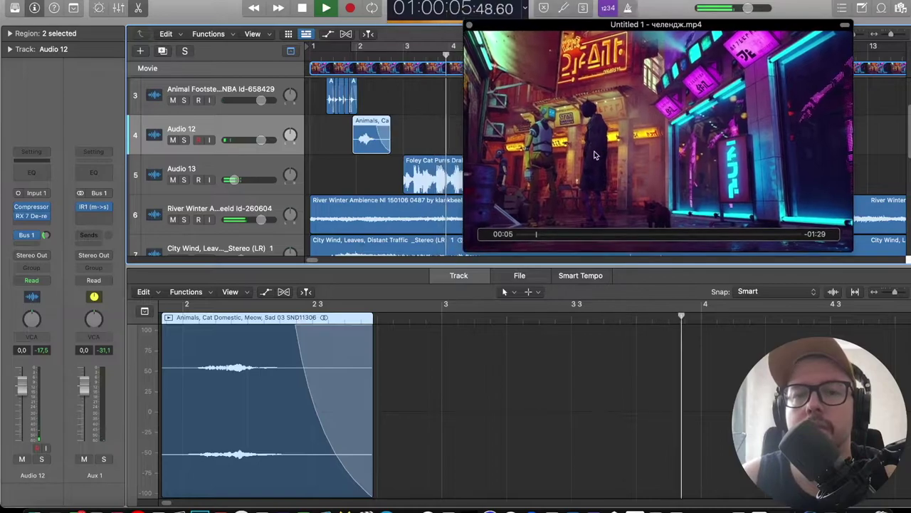
{"action": "left_click", "coordinate": [469, 24]}
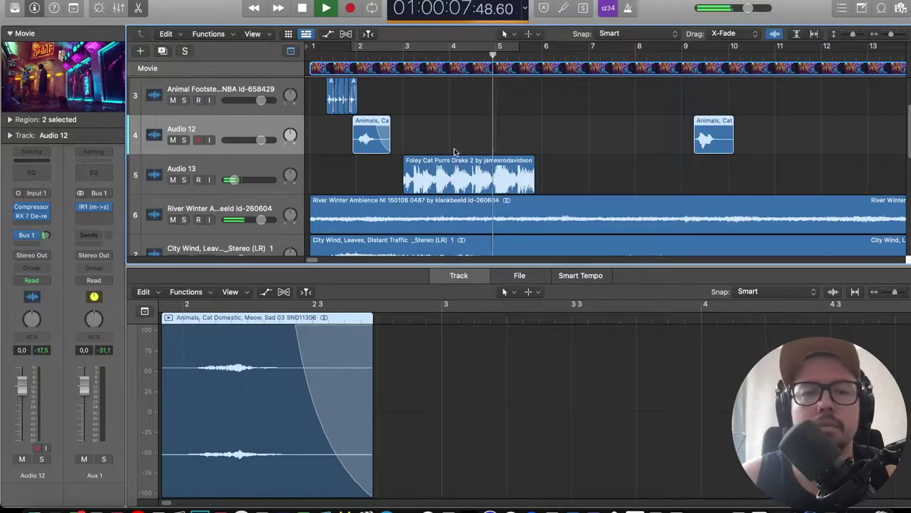
Shift the Foley Cat Purrs region on Audio 13 to just after bar 7, and the second meow further along Audio 12.
{"action": "left_click_drag", "start_coordinate": [448, 174], "coordinate": [534, 175]}
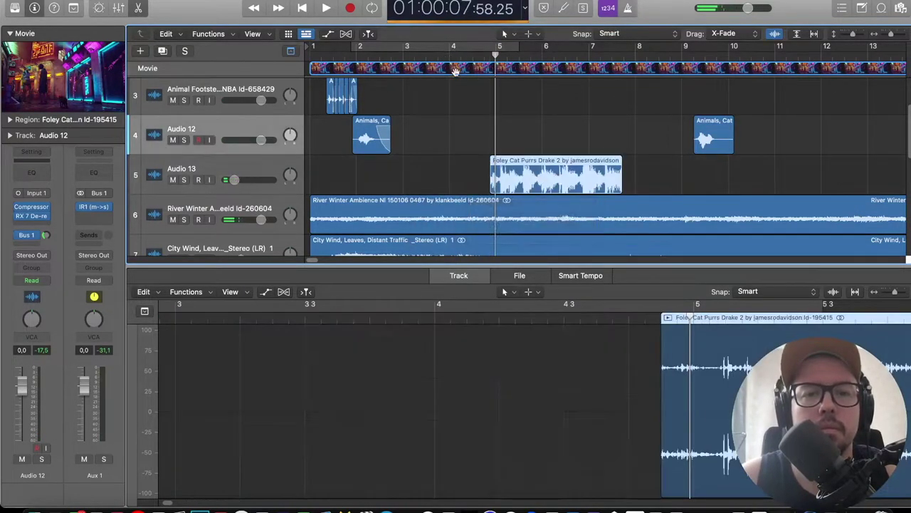
{"action": "key", "text": "super+Left"}
{"action": "key", "text": "super+Left"}
{"action": "key", "text": "super+Left"}
{"action": "left_click_drag", "start_coordinate": [450, 133], "coordinate": [483, 134]}
{"action": "left_click_drag", "start_coordinate": [397, 173], "coordinate": [431, 172]}
{"action": "key", "text": "super+Right"}
{"action": "key", "text": "super+Right"}
{"action": "key", "text": "super+Right"}
{"action": "key", "text": "super+Right"}
{"action": "key", "text": "super+Right"}
{"action": "scroll", "coordinate": [665, 177], "scroll_direction": "left", "scroll_amount": 5}
Scrub the playhead through the opening seconds and examine the cat in the enlarged movie.
{"action": "key", "text": "v"}
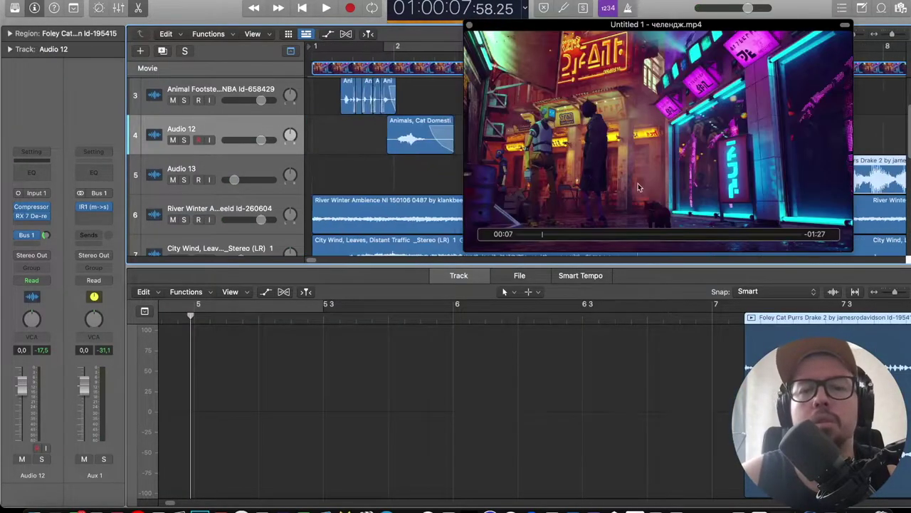
{"action": "left_click_drag", "start_coordinate": [333, 55], "coordinate": [461, 56]}
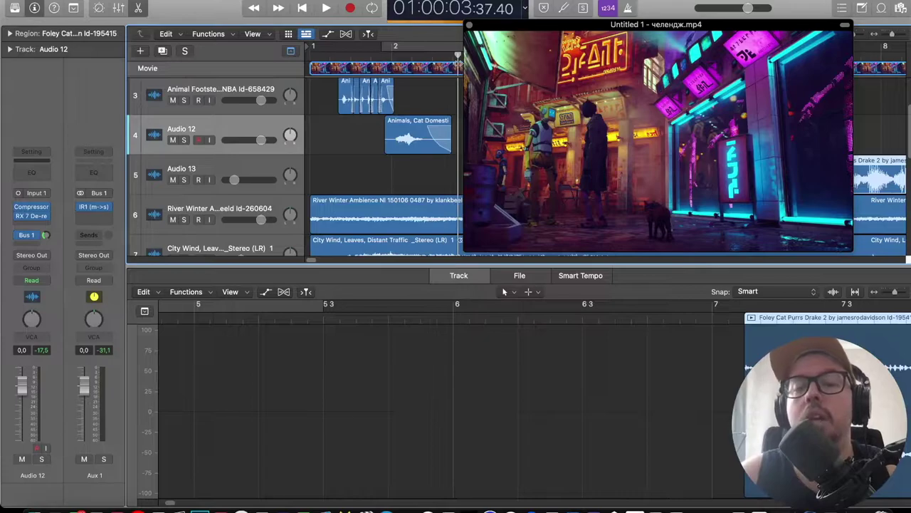
{"action": "scroll", "coordinate": [456, 64], "scroll_direction": "right", "scroll_amount": 2}
{"action": "key", "text": "super+Left"}
{"action": "key", "text": "super+Left"}
{"action": "key", "text": "super+Left"}
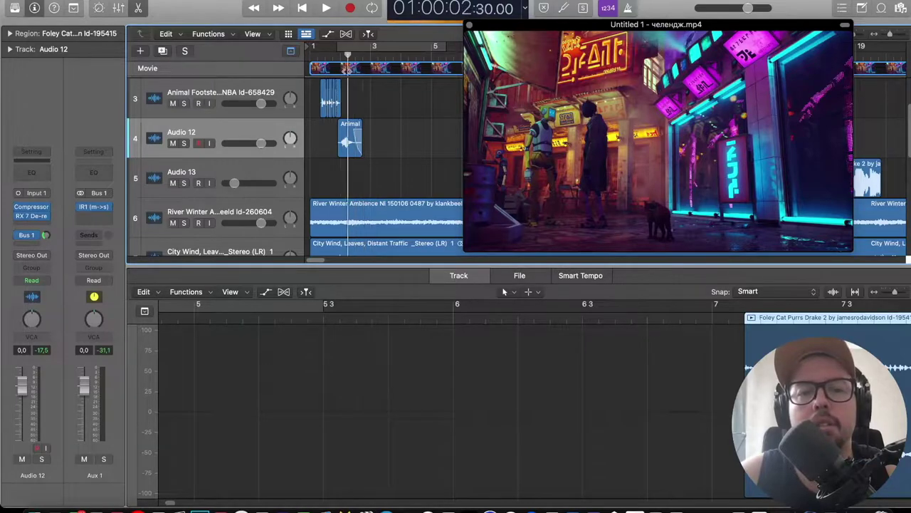
Close the movie window, solo Record_Static_01 and record a voice take on it from 01:00:03:00.
{"action": "left_click", "coordinate": [470, 25]}
{"action": "left_click_drag", "start_coordinate": [853, 34], "coordinate": [850, 35]}
{"action": "left_click", "coordinate": [260, 166]}
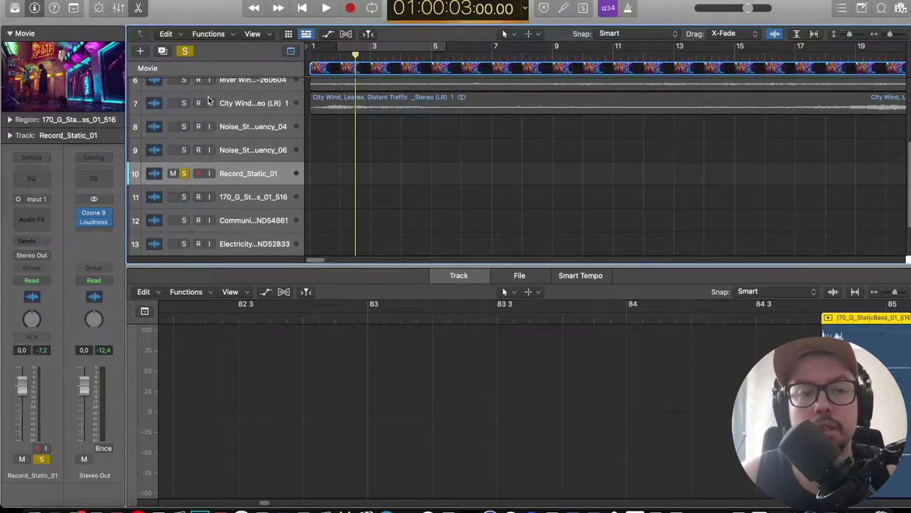
{"action": "key", "text": "space"}
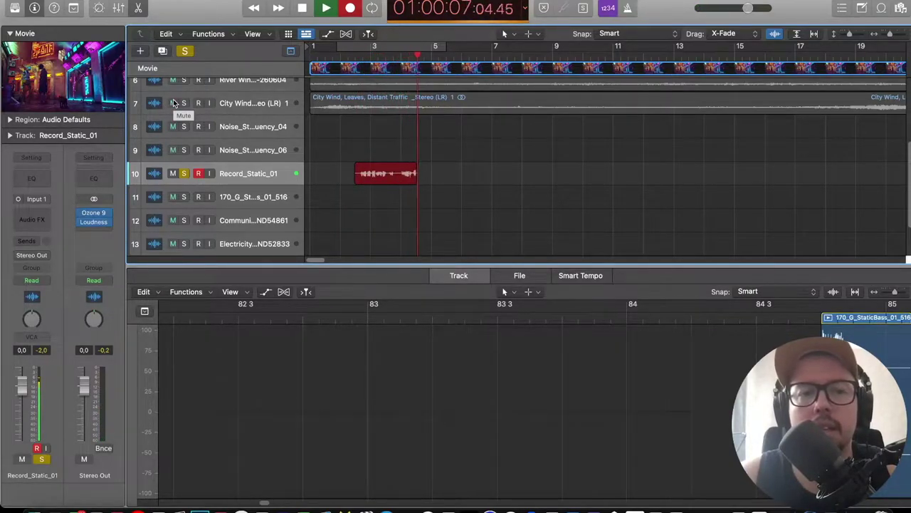
{"action": "key", "text": "space"}
Set a loop range around the new voice take, from about bar 2.5 to past bar 6.
{"action": "left_click", "coordinate": [357, 50]}
{"action": "left_click_drag", "start_coordinate": [445, 48], "coordinate": [453, 48]}
{"action": "left_click_drag", "start_coordinate": [389, 48], "coordinate": [400, 48]}
Insert the Waves OVox (m->s) plug-in on Record_Static_01.
{"action": "left_click", "coordinate": [32, 220]}
{"action": "mouse_move", "coordinate": [35, 457]}
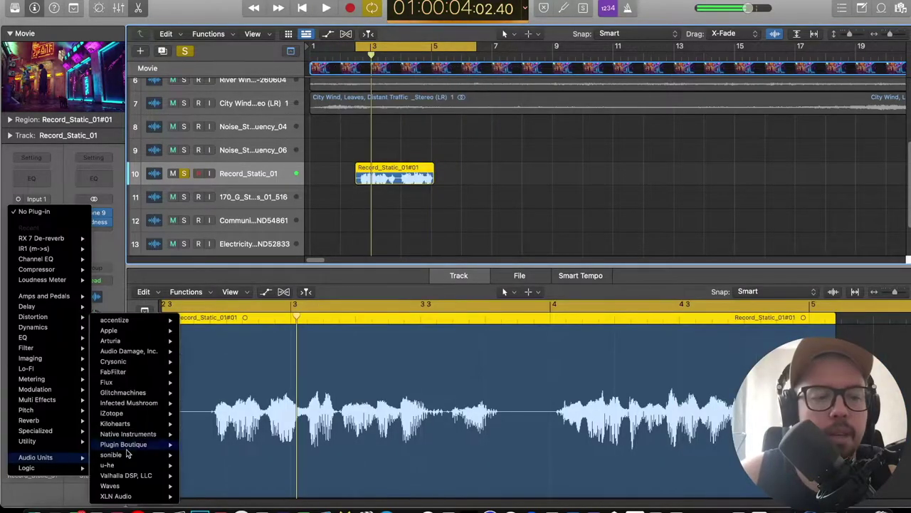
{"action": "mouse_move", "coordinate": [112, 489]}
{"action": "scroll", "coordinate": [240, 297], "scroll_direction": "down", "scroll_amount": 12}
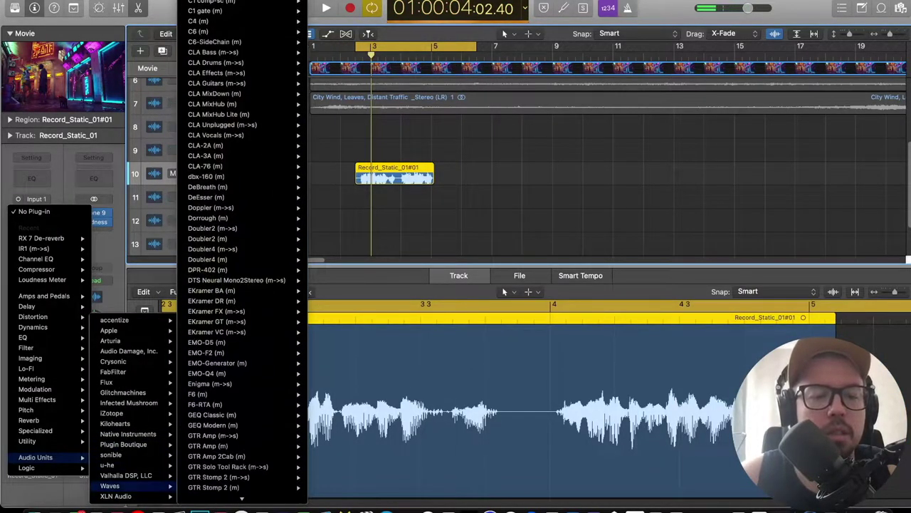
{"action": "scroll", "coordinate": [240, 296], "scroll_direction": "down", "scroll_amount": 20}
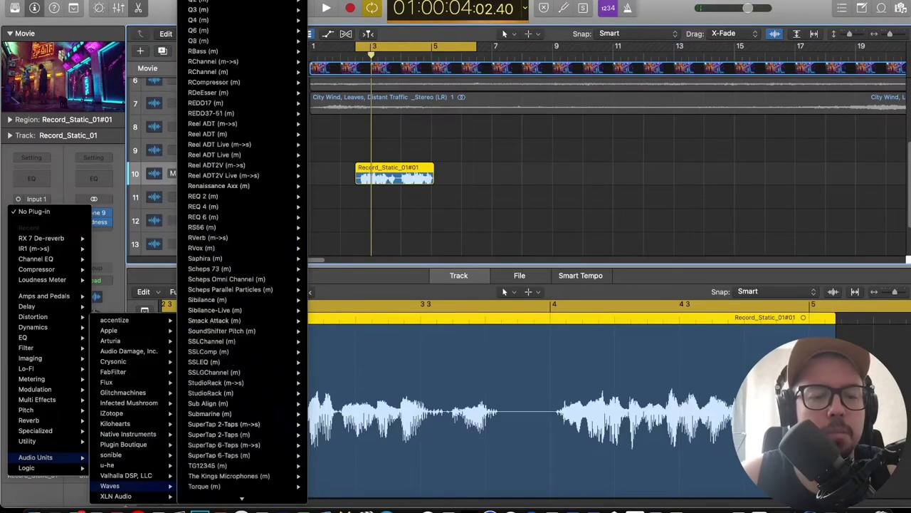
{"action": "scroll", "coordinate": [285, 149], "scroll_direction": "up", "scroll_amount": 10}
{"action": "left_click", "coordinate": [429, 142]}
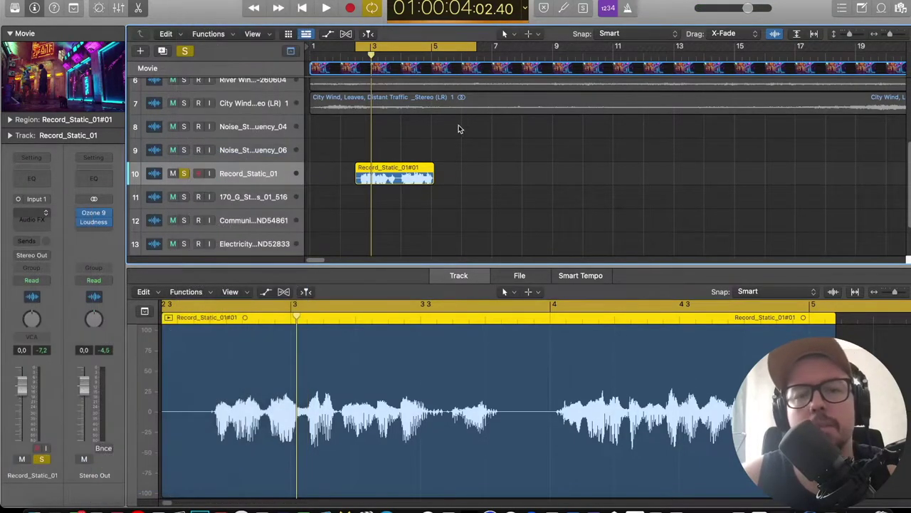
Play the looped voice take through OVox and try the Boards and Boujee presets.
{"action": "key", "text": "space"}
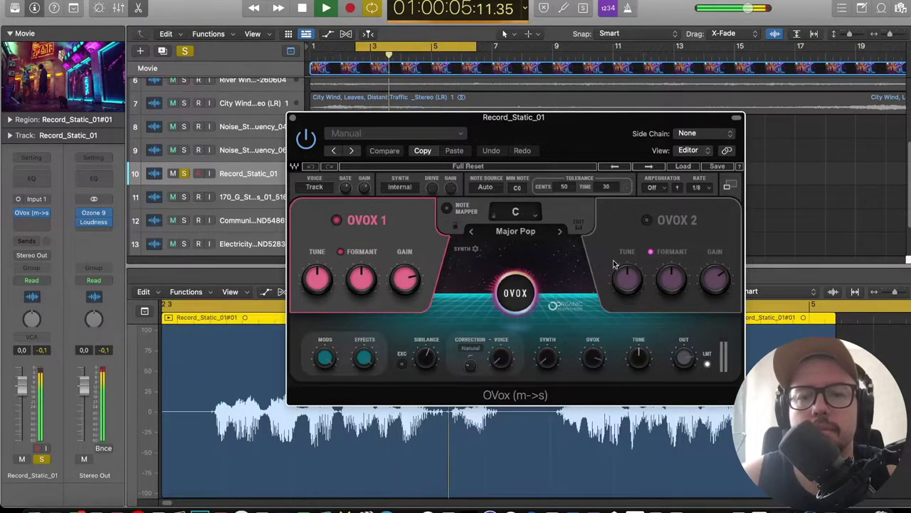
{"action": "left_click", "coordinate": [647, 168]}
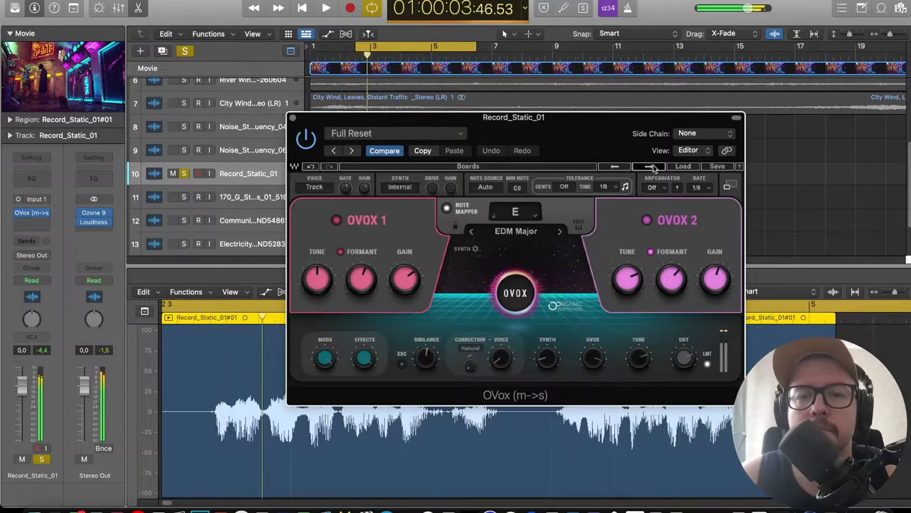
{"action": "left_click", "coordinate": [651, 167]}
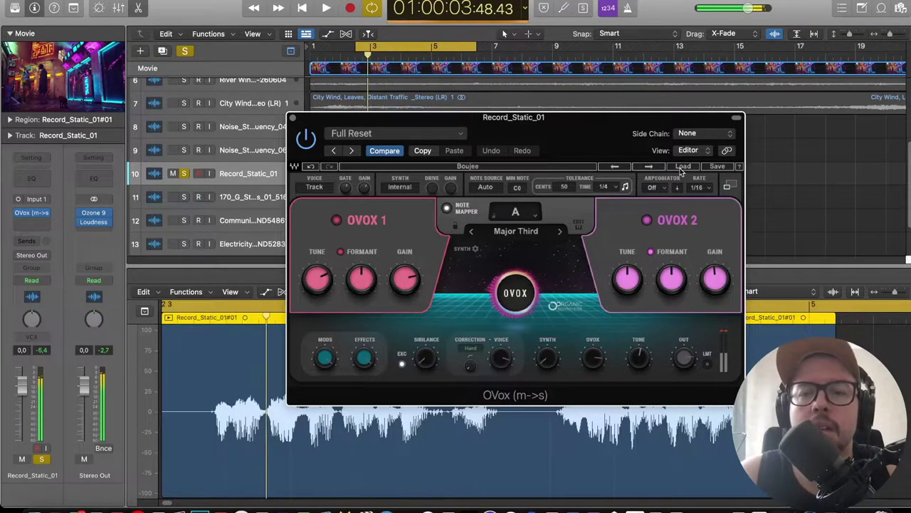
Load the OVox factory vocoding preset Another Dimension and play the voice take with it.
{"action": "left_click", "coordinate": [682, 167]}
{"action": "mouse_move", "coordinate": [722, 234]}
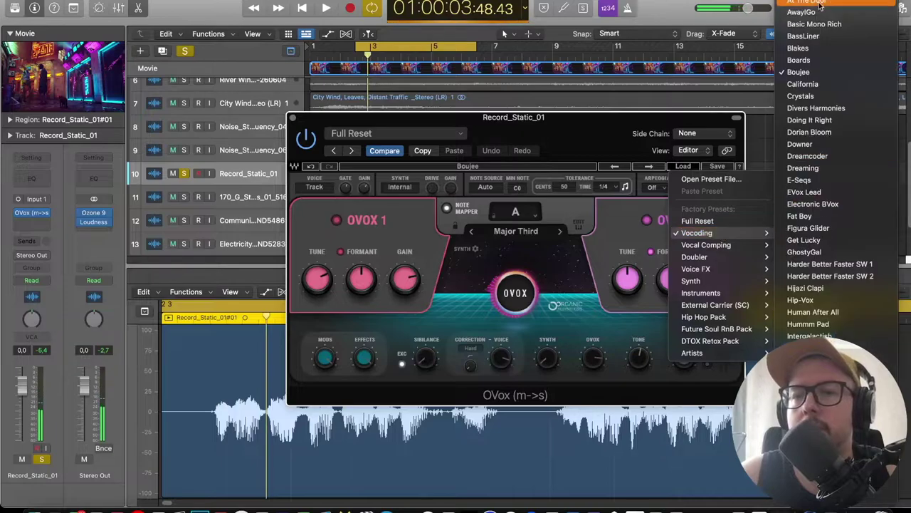
{"action": "left_click", "coordinate": [808, 7]}
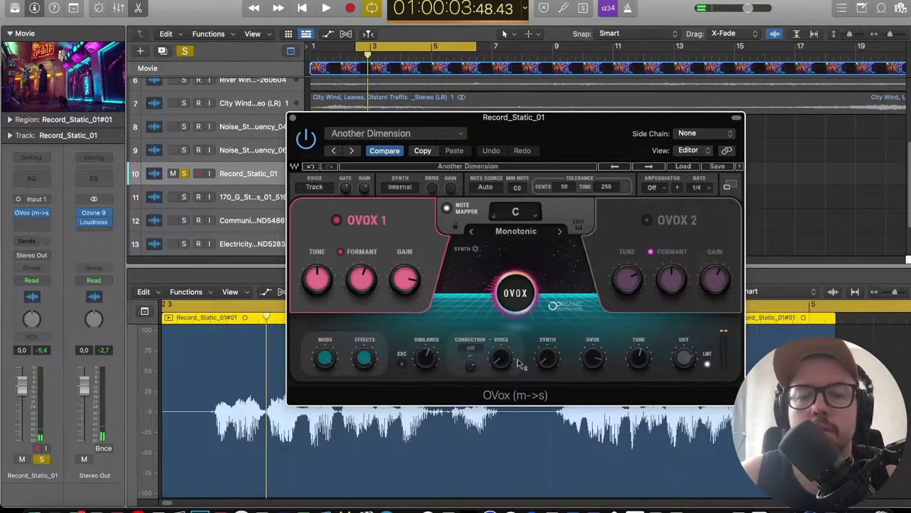
{"action": "key", "text": "space"}
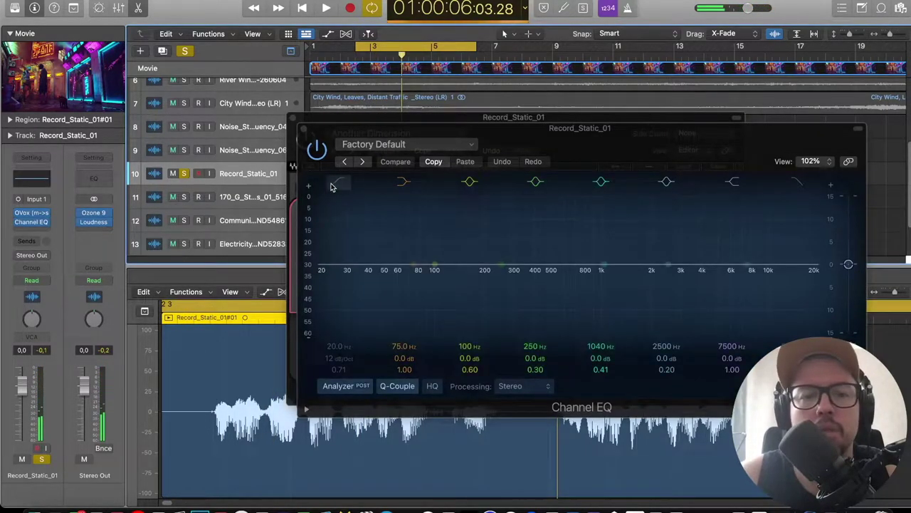
Apply a low cut to Record_Static_01 with Channel EQ and play the filtered voice.
{"action": "left_click_drag", "start_coordinate": [331, 186], "coordinate": [492, 274]}
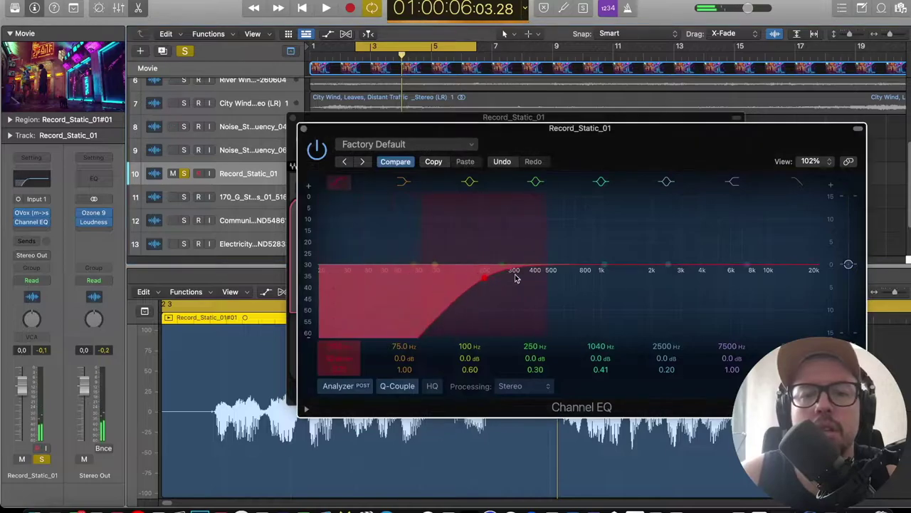
{"action": "left_click_drag", "start_coordinate": [564, 272], "coordinate": [539, 295]}
{"action": "key", "text": "space"}
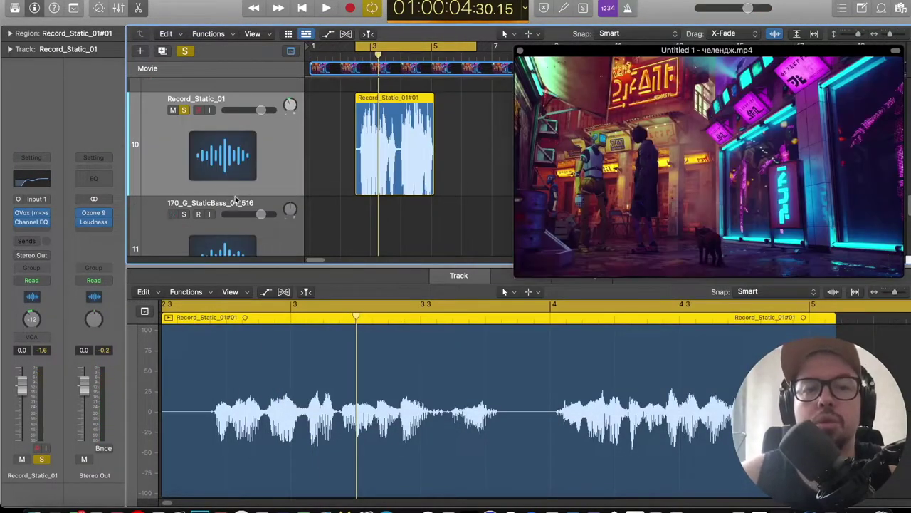
Reduce the height of the arrangement tracks and close the floating movie window.
{"action": "left_click_drag", "start_coordinate": [236, 196], "coordinate": [236, 160]}
{"action": "left_click_drag", "start_coordinate": [641, 51], "coordinate": [622, 105]}
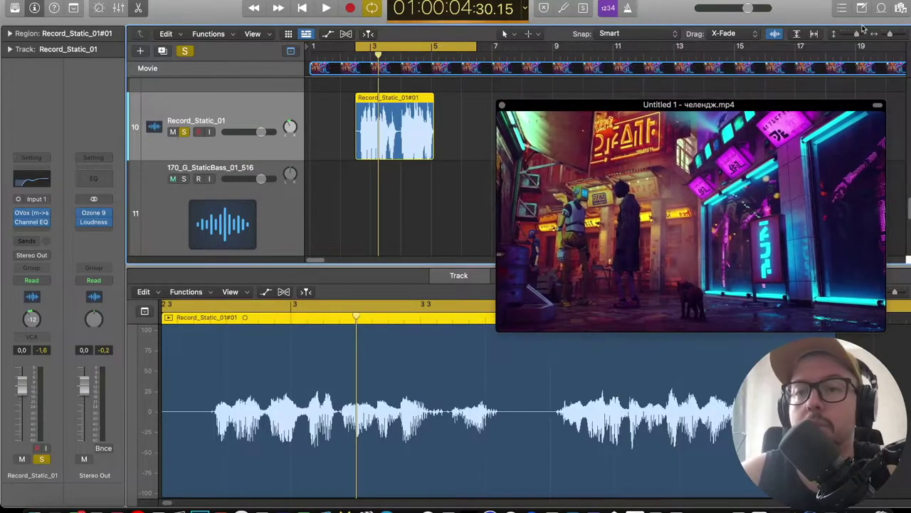
{"action": "left_click_drag", "start_coordinate": [858, 33], "coordinate": [854, 34]}
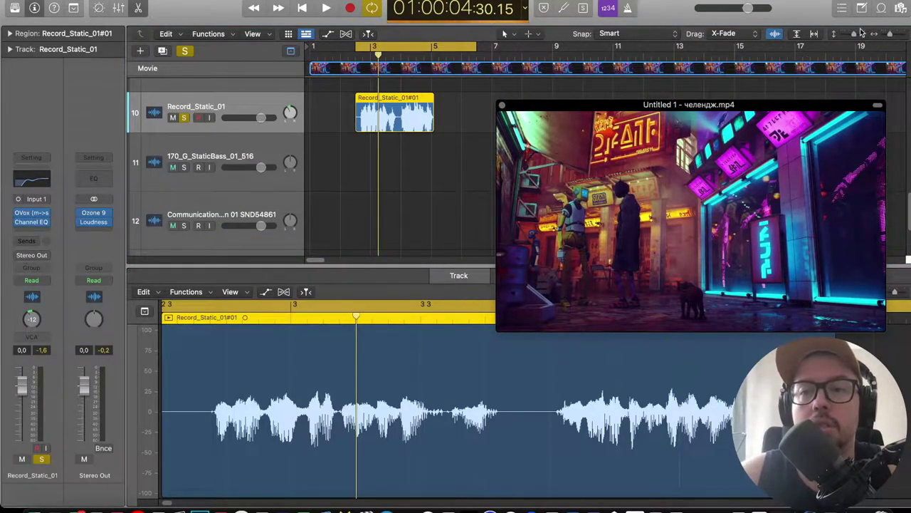
{"action": "left_click", "coordinate": [502, 105]}
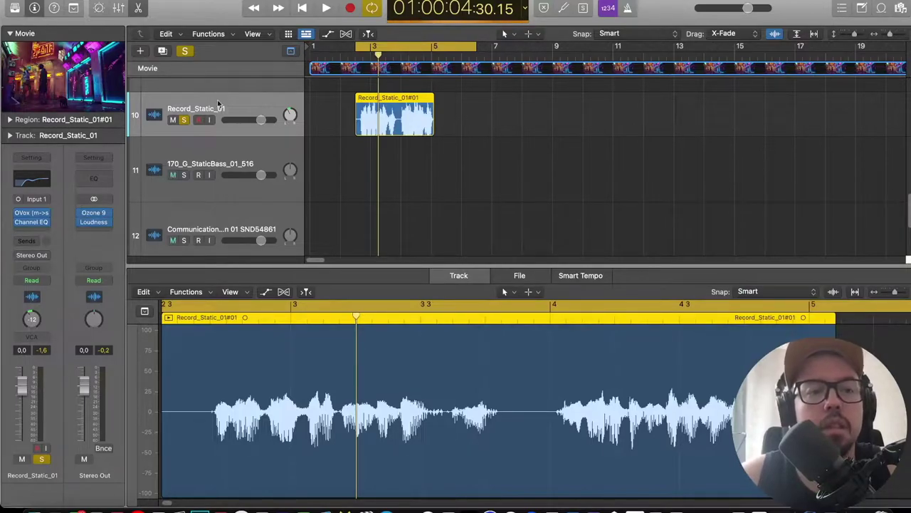
Turn off solo on Record_Static_01 and hide the audio editor so the arrangement fills the window.
{"action": "scroll", "coordinate": [261, 167], "scroll_direction": "up", "scroll_amount": 9}
{"action": "scroll", "coordinate": [261, 166], "scroll_direction": "down", "scroll_amount": 2}
{"action": "left_click_drag", "start_coordinate": [855, 35], "coordinate": [851, 36]}
{"action": "scroll", "coordinate": [488, 128], "scroll_direction": "up", "scroll_amount": 5}
{"action": "left_click", "coordinate": [185, 51]}
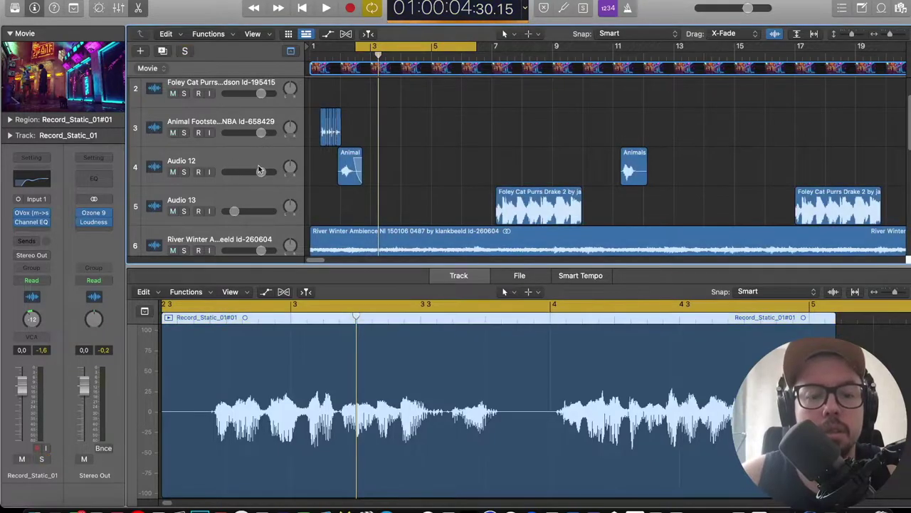
{"action": "key", "text": "e"}
{"action": "scroll", "coordinate": [260, 168], "scroll_direction": "down", "scroll_amount": 2}
Send Record_Static_01 to the Bus 1 reverb and lower the track's volume to -10.8 dB while playing.
{"action": "left_click", "coordinate": [32, 241]}
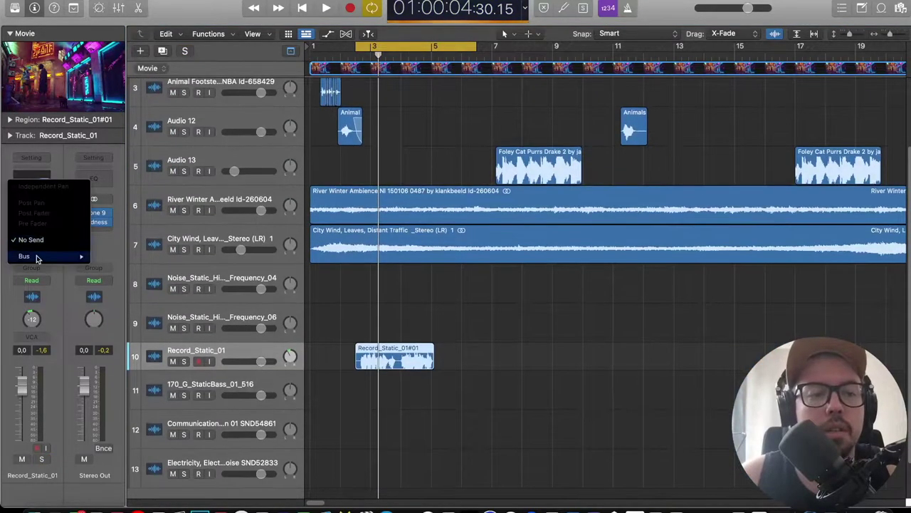
{"action": "mouse_move", "coordinate": [39, 258]}
{"action": "left_click", "coordinate": [122, 99]}
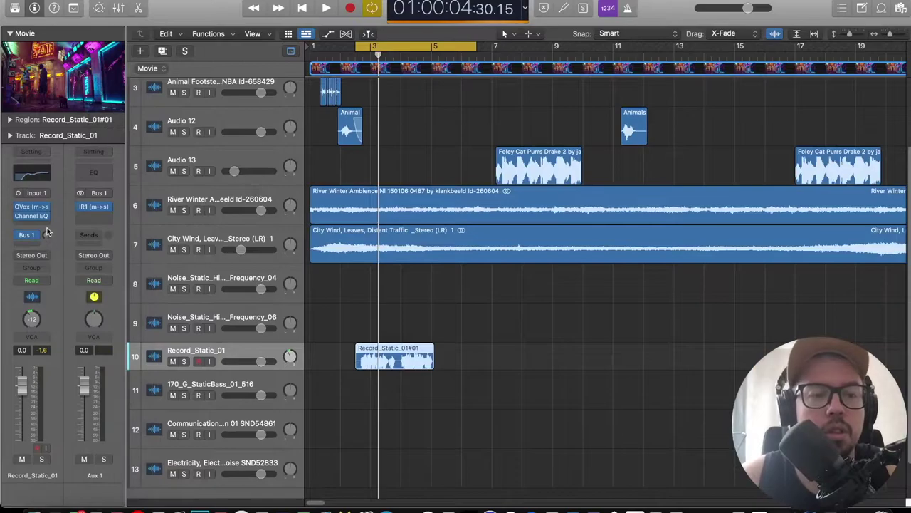
{"action": "key", "text": "space"}
{"action": "left_click_drag", "start_coordinate": [46, 236], "coordinate": [45, 235]}
{"action": "left_click_drag", "start_coordinate": [261, 361], "coordinate": [244, 361]}
{"action": "key", "text": "space"}
Split the voice region on Record_Static_01 at bar 4, swap the order of its two phrases and play them against the movie.
{"action": "double_click", "coordinate": [87, 87]}
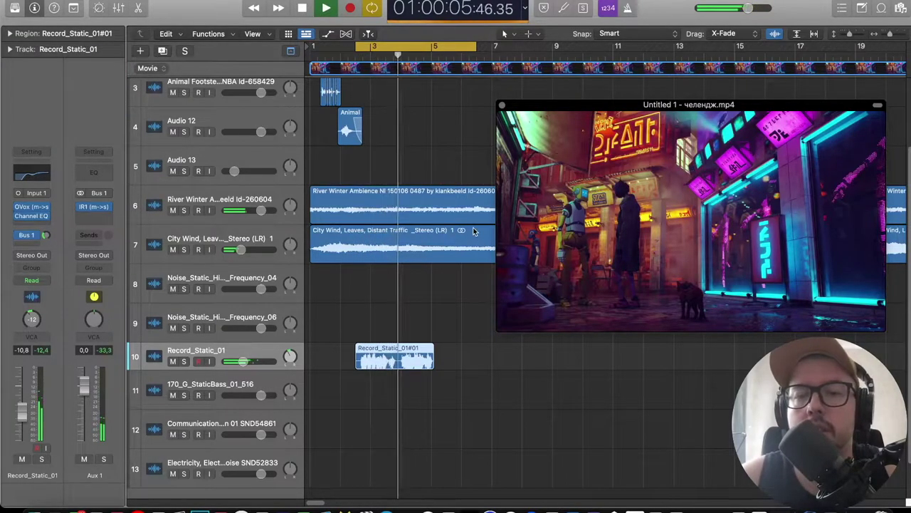
{"action": "key", "text": "space"}
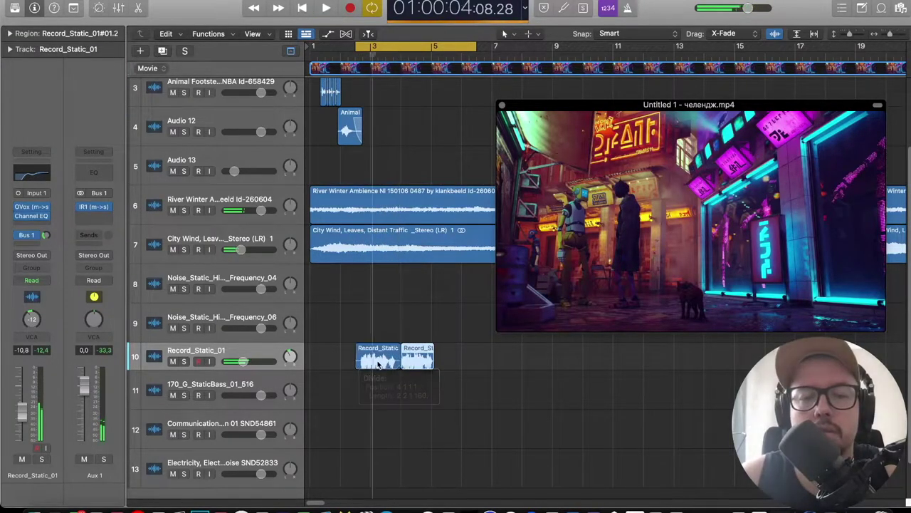
{"action": "left_click_drag", "start_coordinate": [372, 364], "coordinate": [463, 365]}
{"action": "left_click_drag", "start_coordinate": [399, 360], "coordinate": [376, 358]}
{"action": "left_click_drag", "start_coordinate": [466, 358], "coordinate": [418, 358]}
{"action": "key", "text": "space"}
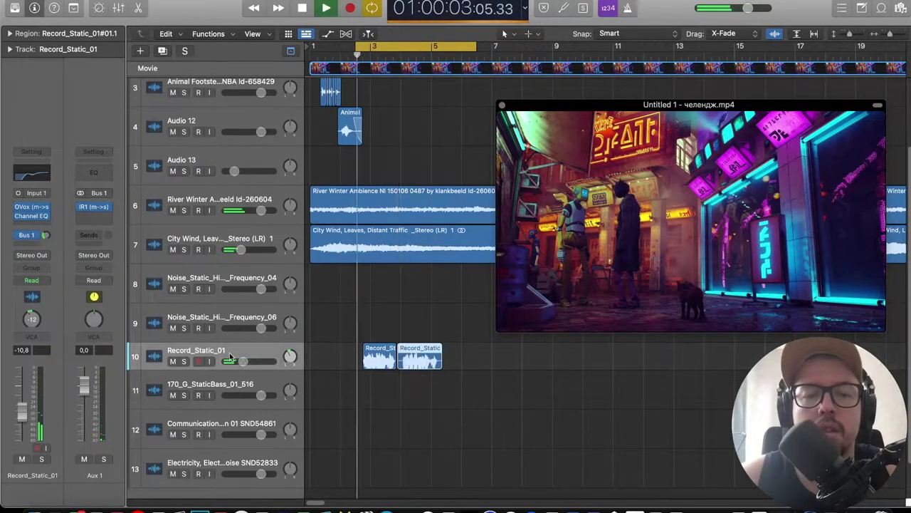
{"action": "key", "text": "space"}
Cut 7.4 dB at 810 Hz in the Channel EQ of Record_Static_01 and play the voice with the movie.
{"action": "left_click", "coordinate": [31, 174]}
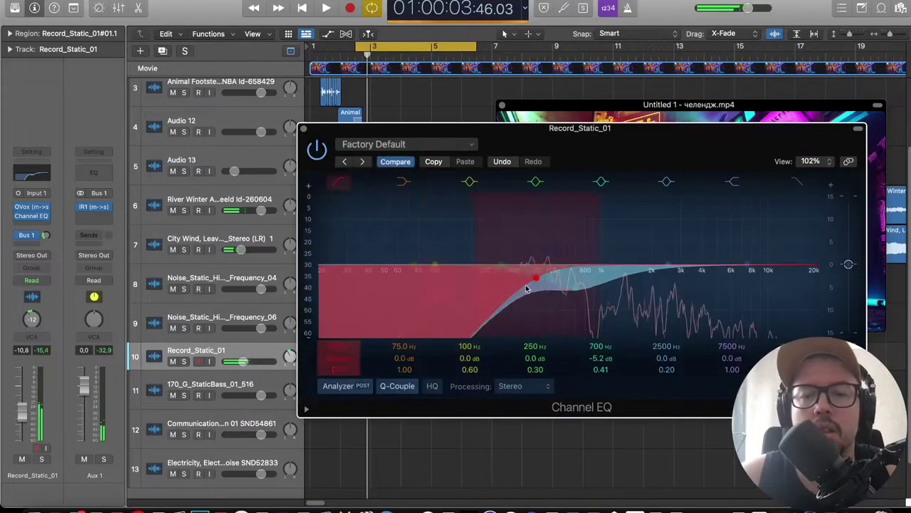
{"action": "left_click_drag", "start_coordinate": [570, 287], "coordinate": [588, 296]}
{"action": "key", "text": "space"}
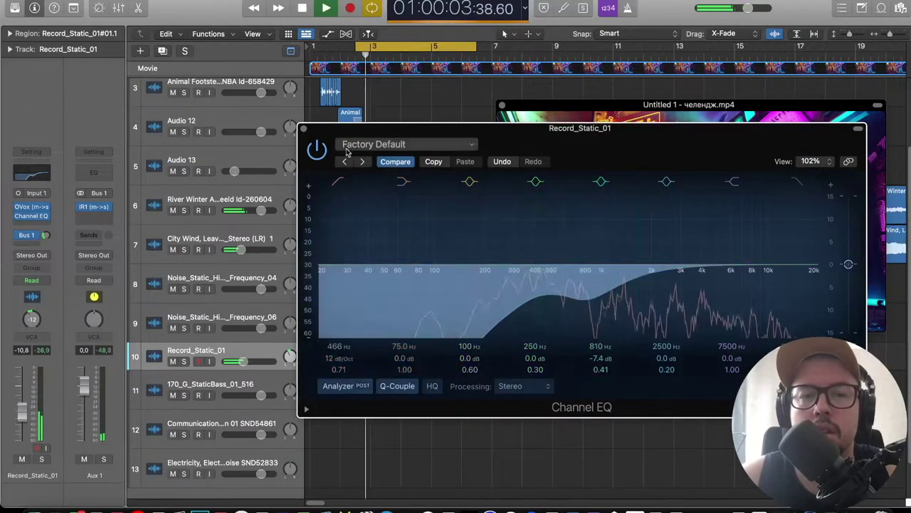
{"action": "key", "text": "super+w"}
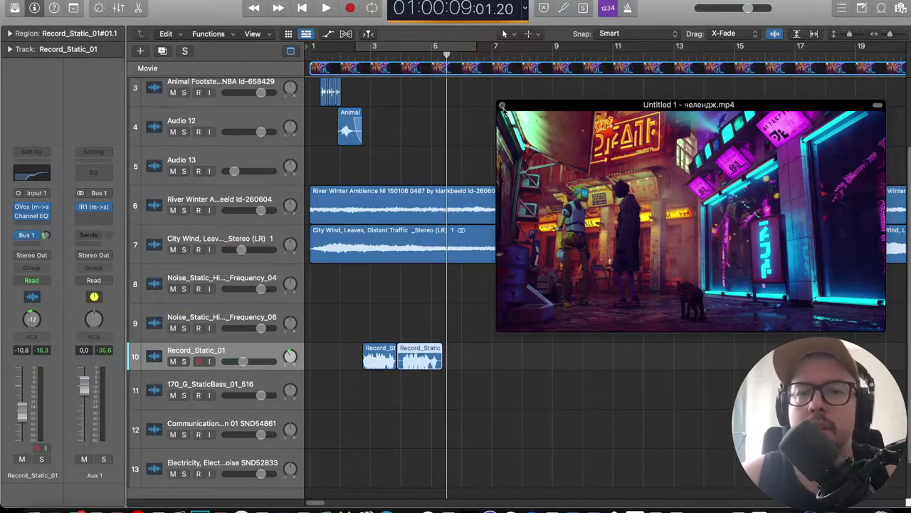
Move the Record_Static_01 track directly below the City Wind track and close the floating movie window.
{"action": "left_click", "coordinate": [502, 104]}
{"action": "key", "text": "z"}
{"action": "scroll", "coordinate": [498, 313], "scroll_direction": "down", "scroll_amount": 2}
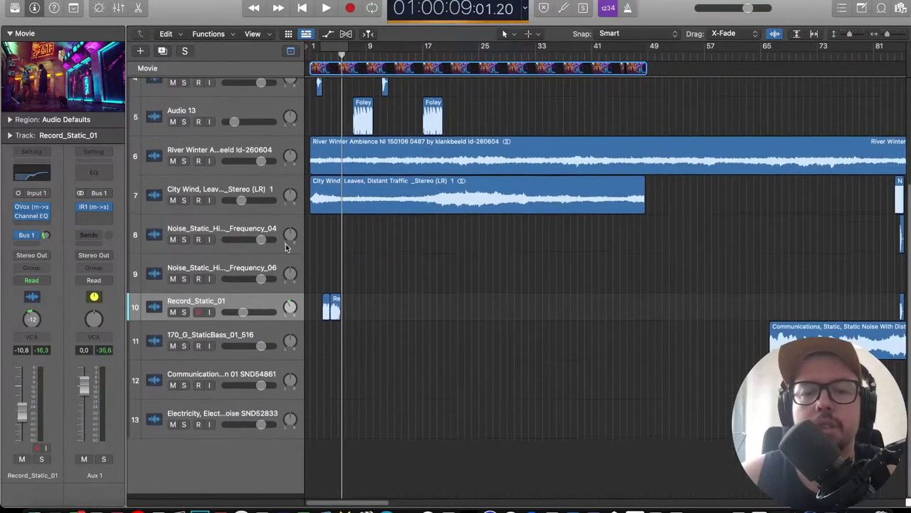
{"action": "left_click_drag", "start_coordinate": [252, 313], "coordinate": [245, 228]}
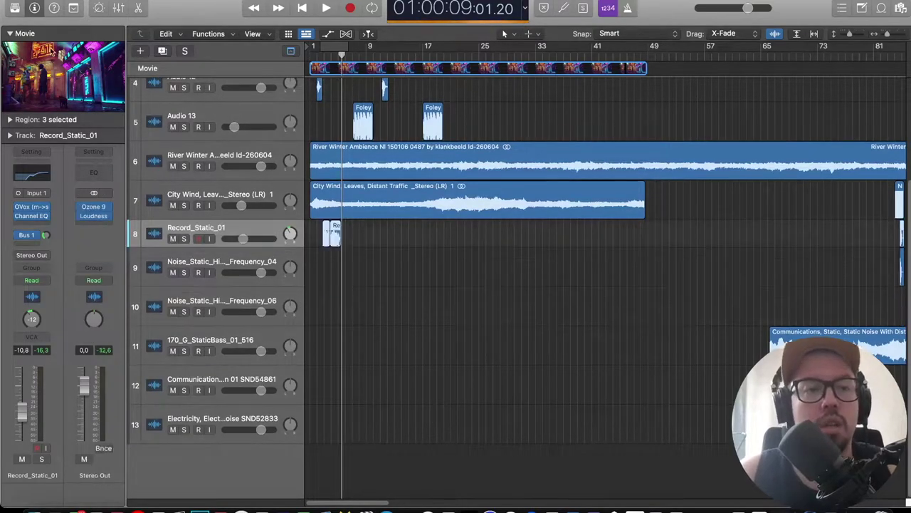
{"action": "left_click", "coordinate": [109, 77]}
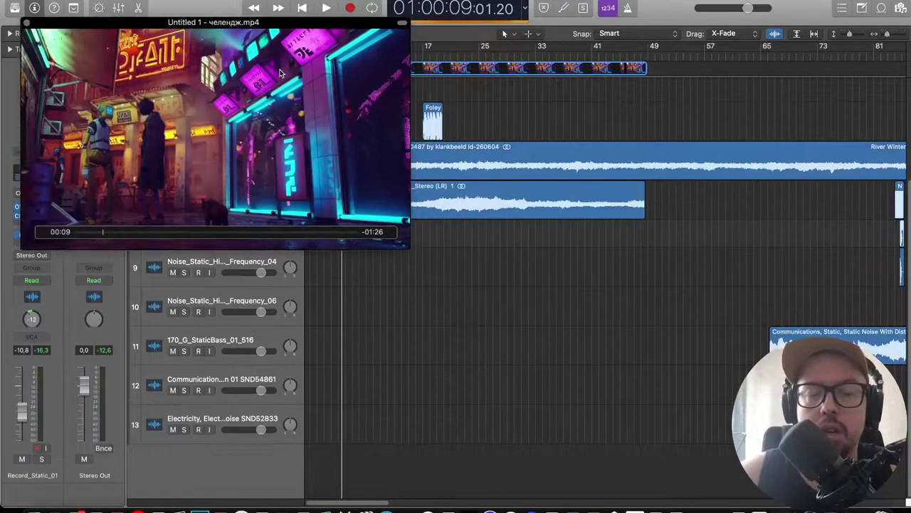
{"action": "left_click", "coordinate": [27, 12]}
Move the Communications static noise region on track 11 to about bar 7, solo the track and play it.
{"action": "scroll", "coordinate": [733, 124], "scroll_direction": "down", "scroll_amount": 3}
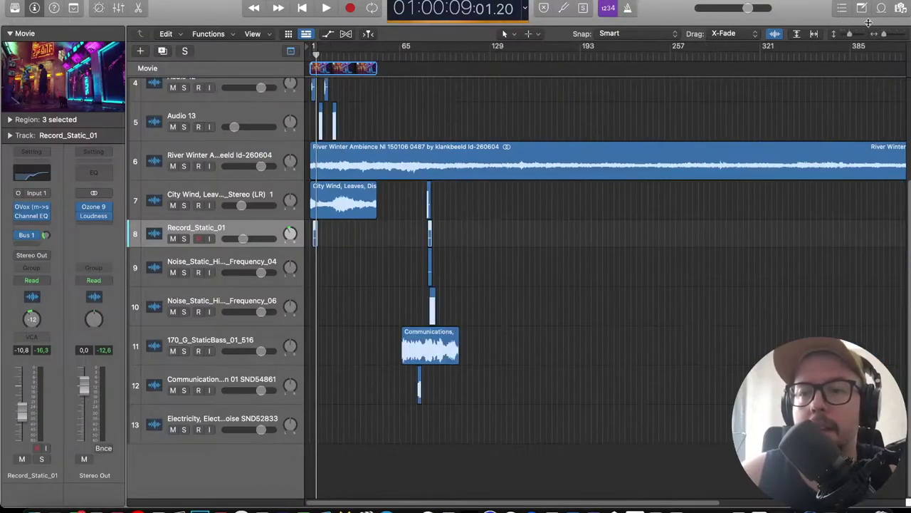
{"action": "left_click_drag", "start_coordinate": [849, 35], "coordinate": [848, 34]}
{"action": "scroll", "coordinate": [313, 226], "scroll_direction": "up", "scroll_amount": 5, "text": "alt"}
{"action": "scroll", "coordinate": [670, 259], "scroll_direction": "down", "scroll_amount": 2, "text": "alt"}
{"action": "left_click_drag", "start_coordinate": [769, 300], "coordinate": [386, 308]}
{"action": "left_click", "coordinate": [278, 307]}
{"action": "left_click", "coordinate": [185, 304]}
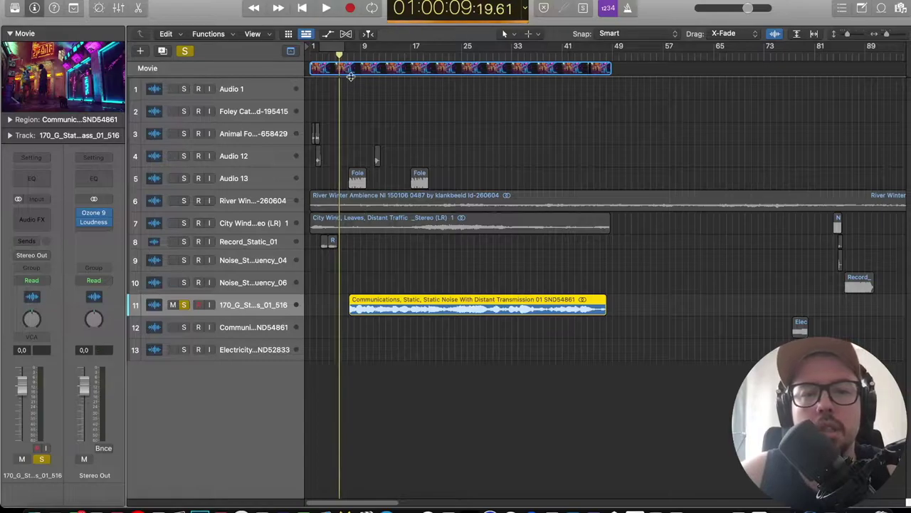
{"action": "key", "text": "space"}
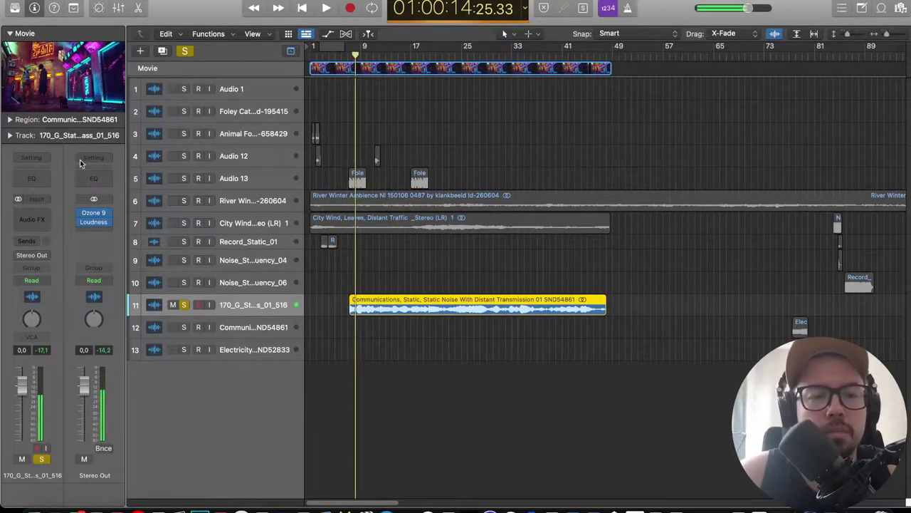
Insert a Channel EQ with a 338 Hz low cut on 170_G_StaticBass_01_516 and pan the track to +21 while playing.
{"action": "left_click", "coordinate": [34, 182]}
{"action": "left_click", "coordinate": [327, 171]}
{"action": "left_click_drag", "start_coordinate": [335, 241], "coordinate": [513, 243]}
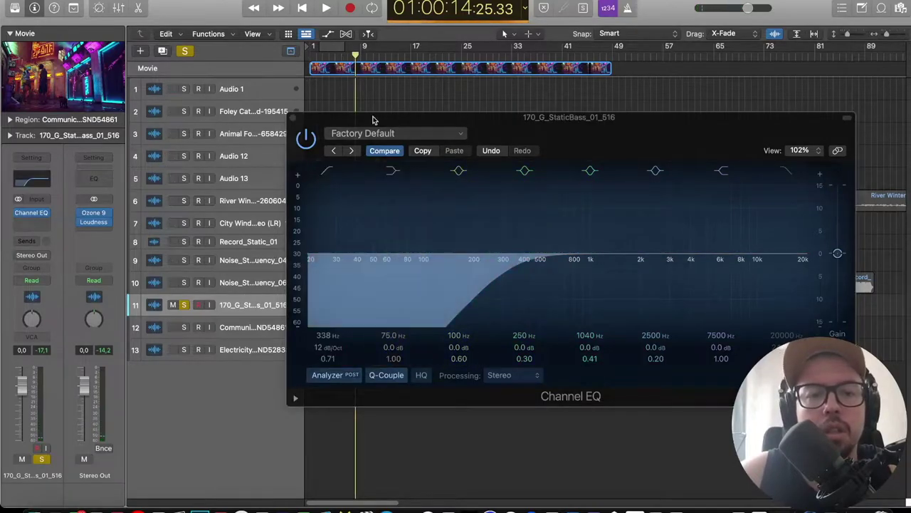
{"action": "left_click_drag", "start_coordinate": [371, 122], "coordinate": [527, 130]}
{"action": "key", "text": "space"}
{"action": "key", "text": "space"}
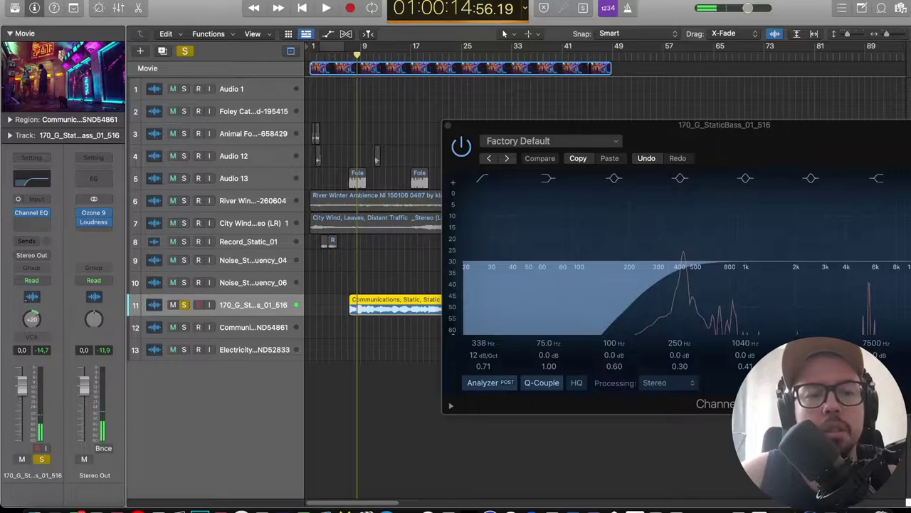
{"action": "key", "text": "space"}
{"action": "key", "text": "space"}
Raise the static track's low cut to 6700 Hz and lower the high shelf by 5.4 dB at 5100 Hz.
{"action": "left_click_drag", "start_coordinate": [738, 136], "coordinate": [392, 115]}
{"action": "left_click_drag", "start_coordinate": [335, 244], "coordinate": [479, 255]}
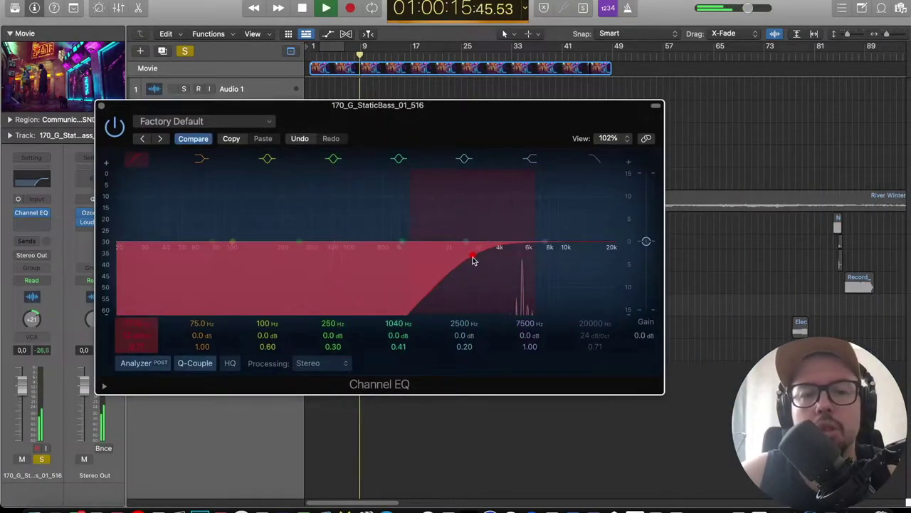
{"action": "left_click_drag", "start_coordinate": [545, 238], "coordinate": [539, 261]}
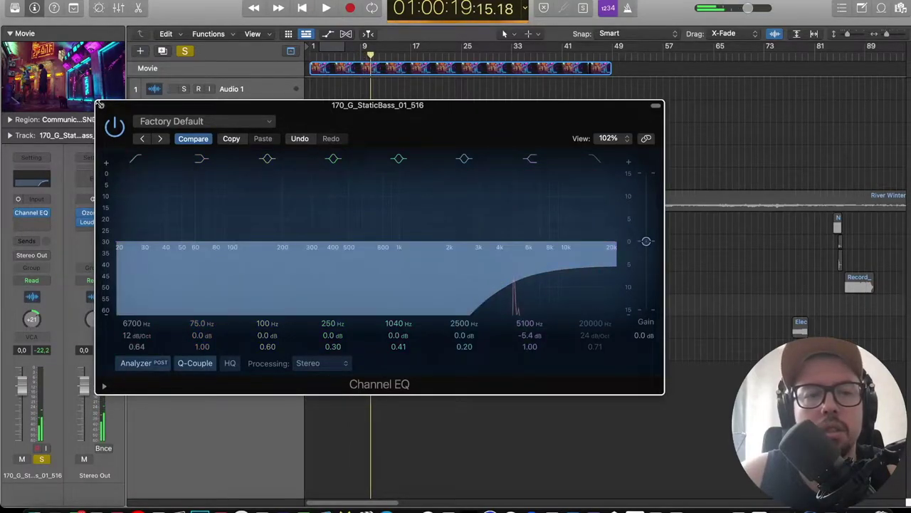
{"action": "left_click", "coordinate": [99, 104]}
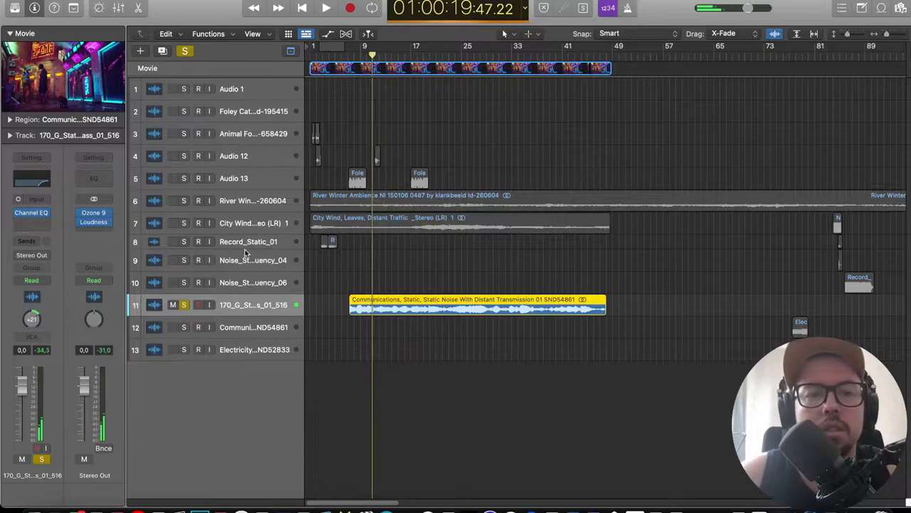
Group the River Winter, City Wind and 170_G_StaticBass tracks directly below Audio 1 and turn off solo.
{"action": "left_click_drag", "start_coordinate": [266, 309], "coordinate": [273, 173]}
{"action": "left_click", "coordinate": [265, 251], "text": "shift"}
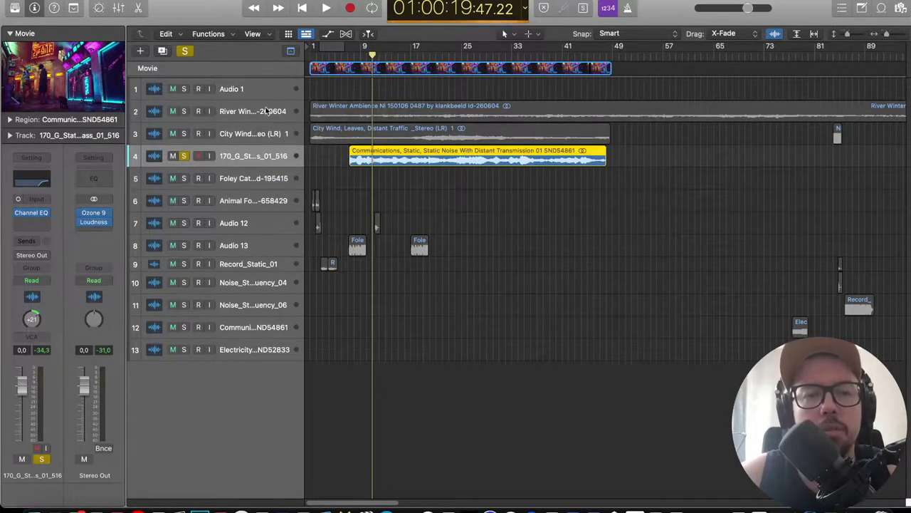
{"action": "key", "text": "super+Right"}
{"action": "key", "text": "super+Right"}
{"action": "key", "text": "super+Right"}
{"action": "scroll", "coordinate": [309, 207], "scroll_direction": "left", "scroll_amount": 8}
{"action": "key", "text": "super+Left"}
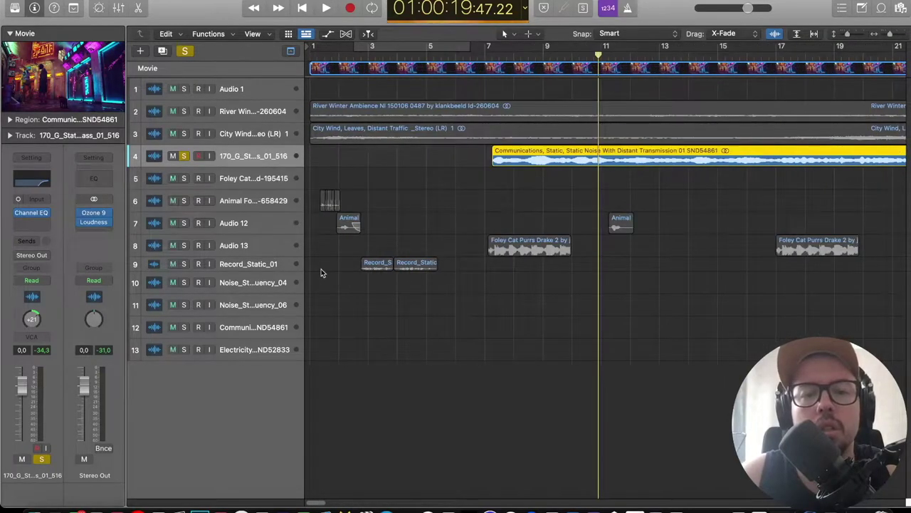
{"action": "left_click", "coordinate": [184, 51]}
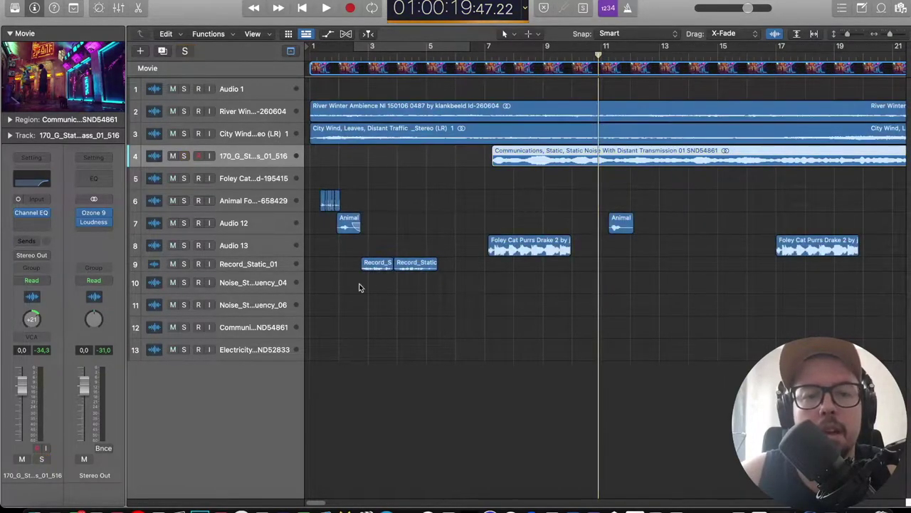
Solo the City Wind track and play the short noise region near bar 84.
{"action": "left_click", "coordinate": [248, 206]}
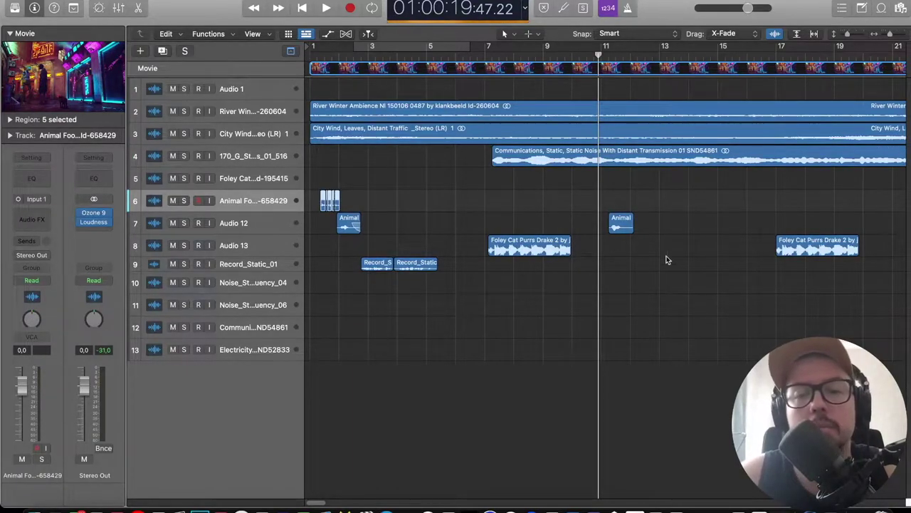
{"action": "key", "text": "super+Left"}
{"action": "key", "text": "super+Left"}
{"action": "key", "text": "super+Left"}
{"action": "key", "text": "super+Left"}
{"action": "key", "text": "super+Left"}
{"action": "key", "text": "super+Left"}
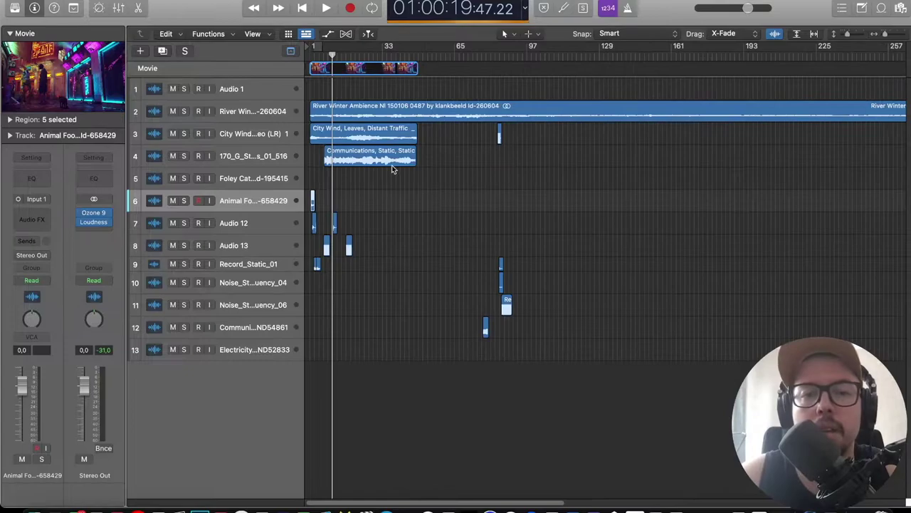
{"action": "key", "text": "super+Right"}
{"action": "key", "text": "super+Right"}
{"action": "key", "text": "super+Right"}
{"action": "scroll", "coordinate": [689, 148], "scroll_direction": "right", "scroll_amount": 5}
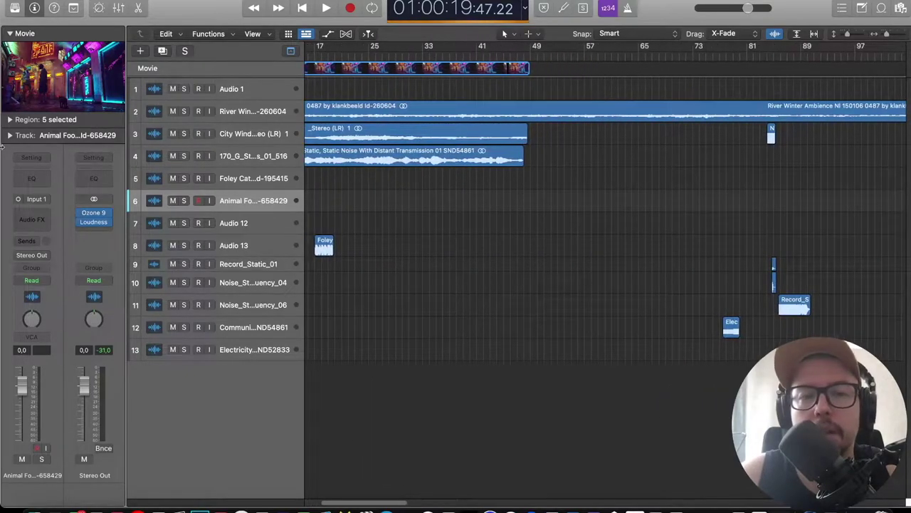
{"action": "left_click", "coordinate": [184, 133]}
{"action": "key", "text": "space"}
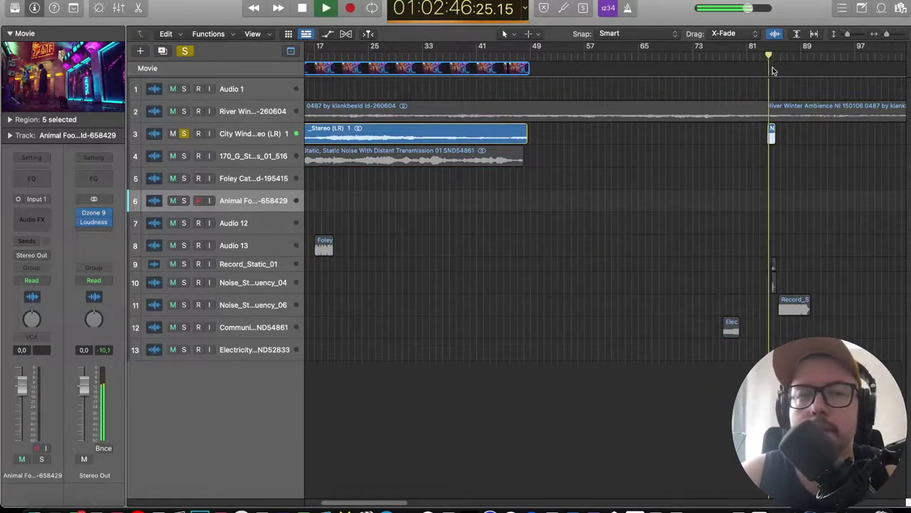
Move the short noise region onto the 170_G_StaticBass track and duplicate that track twice with its channel settings.
{"action": "left_click_drag", "start_coordinate": [770, 142], "coordinate": [600, 152]}
{"action": "scroll", "coordinate": [600, 152], "scroll_direction": "left", "scroll_amount": 3}
{"action": "key", "text": "super+Left"}
{"action": "key", "text": "super+Left"}
{"action": "key", "text": "super+Left"}
{"action": "key", "text": "super+Left"}
{"action": "key", "text": "super+Left"}
{"action": "left_click", "coordinate": [251, 158]}
{"action": "left_click", "coordinate": [162, 50]}
{"action": "left_click", "coordinate": [162, 51]}
Move the short noise region onto Audio 14 at about bar 6, directly before the Communications static region.
{"action": "key", "text": "super+Right"}
{"action": "key", "text": "super+Right"}
{"action": "key", "text": "super+Right"}
{"action": "key", "text": "super+Right"}
{"action": "key", "text": "super+Right"}
{"action": "scroll", "coordinate": [536, 183], "scroll_direction": "left", "scroll_amount": 3}
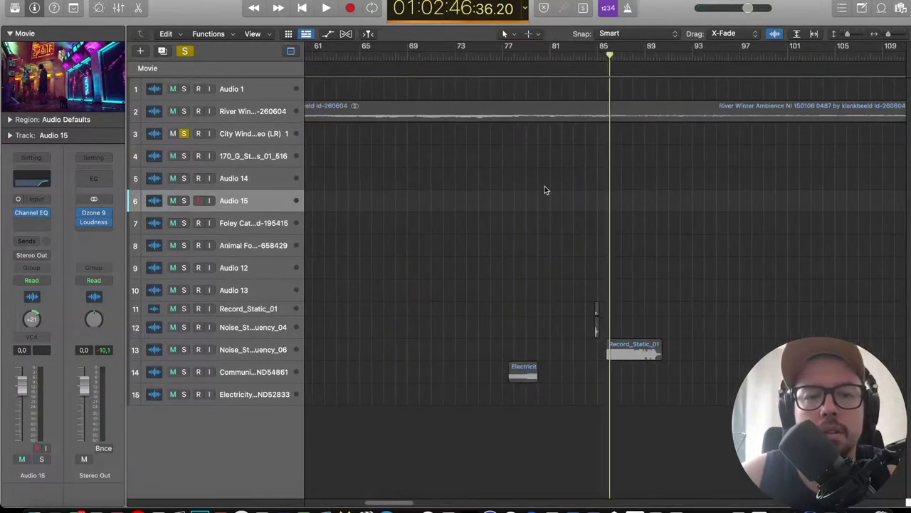
{"action": "key", "text": "super+Left"}
{"action": "key", "text": "super+Left"}
{"action": "key", "text": "super+Left"}
{"action": "left_click_drag", "start_coordinate": [467, 157], "coordinate": [326, 180]}
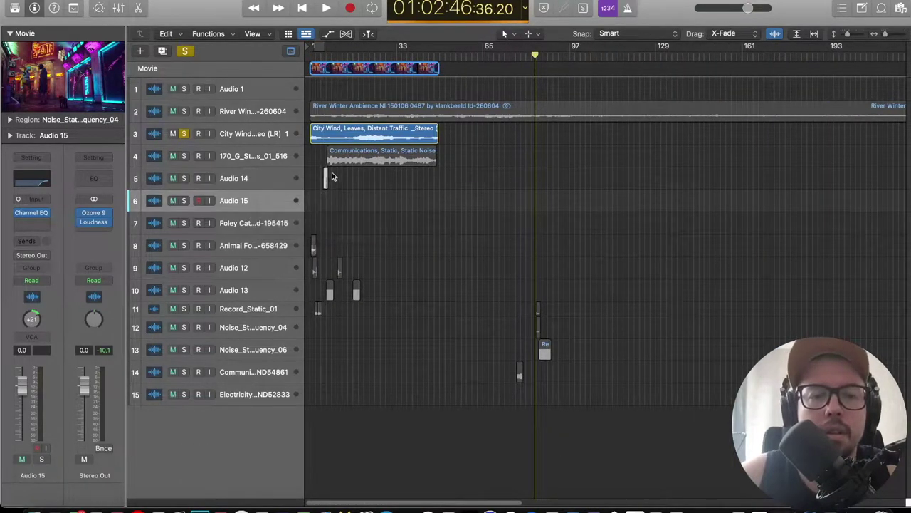
Solo only Audio 14 and play its noise region against the movie in the floating window.
{"action": "left_click", "coordinate": [185, 52]}
{"action": "left_click", "coordinate": [184, 178]}
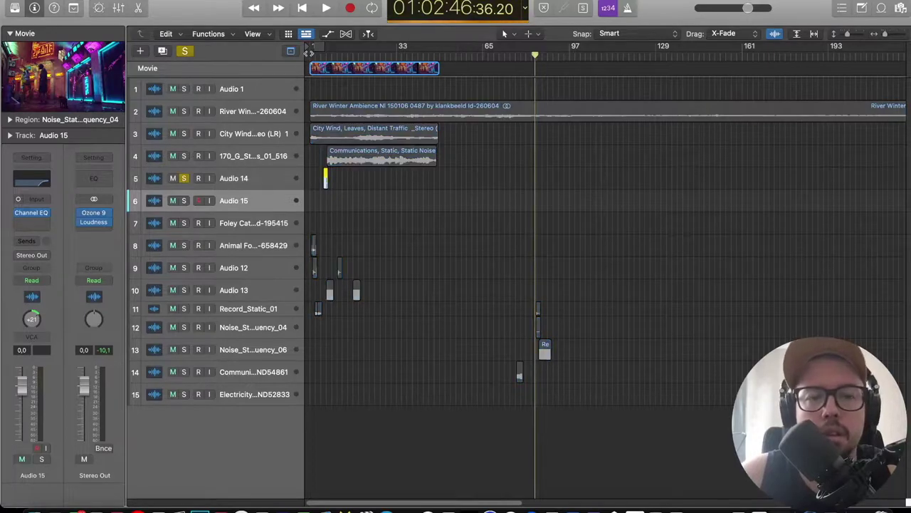
{"action": "left_click", "coordinate": [320, 56]}
{"action": "key", "text": "space"}
{"action": "key", "text": "super+Right"}
{"action": "scroll", "coordinate": [320, 78], "scroll_direction": "up", "scroll_amount": 5}
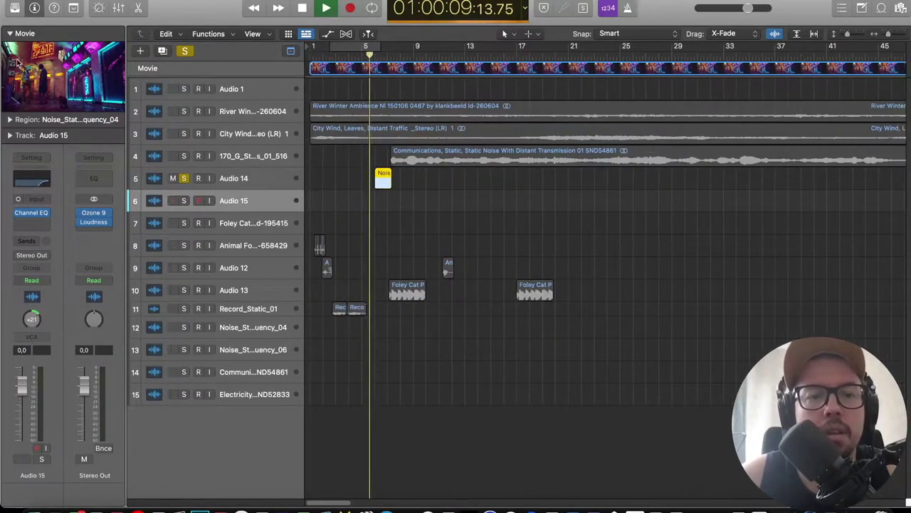
{"action": "double_click", "coordinate": [16, 60]}
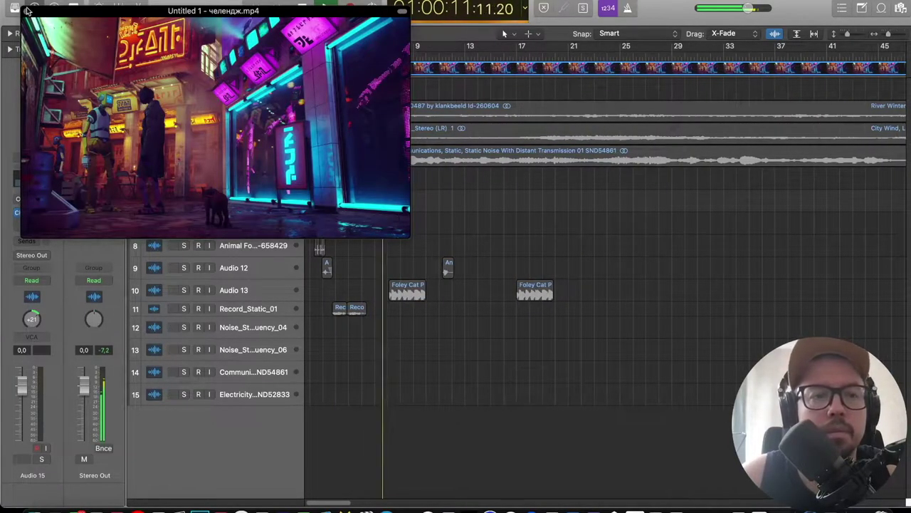
Close the floating movie window and lower the 170_G_StaticBass track's volume to -4.6 dB while the Communications static region plays.
{"action": "left_click", "coordinate": [26, 11]}
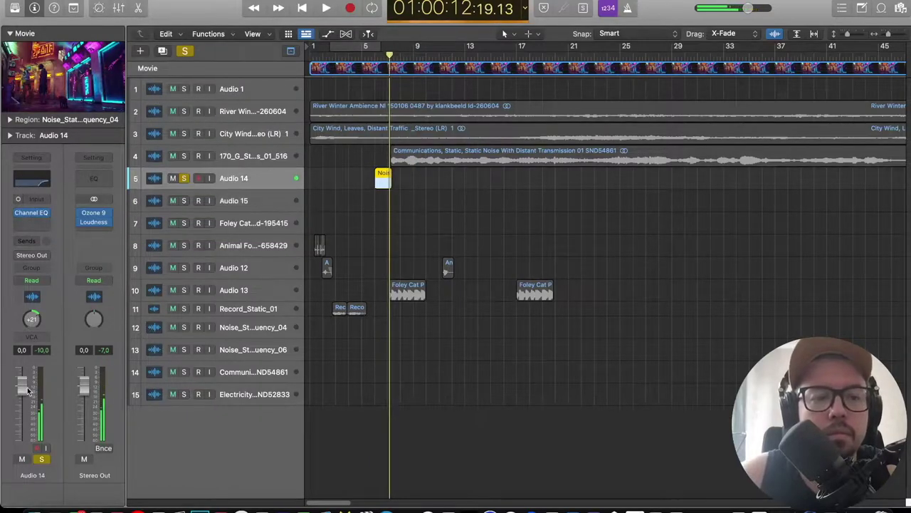
{"action": "key", "text": "space"}
{"action": "left_click", "coordinate": [253, 155]}
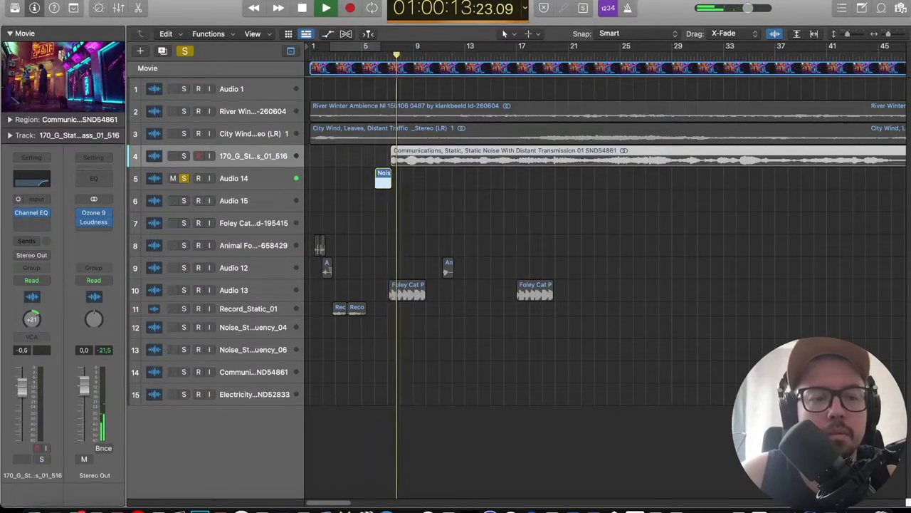
{"action": "scroll", "coordinate": [539, 162], "scroll_direction": "down", "scroll_amount": 5}
{"action": "key", "text": "space"}
Gather the two short noise regions, the Electricity region and the Record_Static_01 region on Audio 14, in sequence from about bar 14.
{"action": "left_click_drag", "start_coordinate": [644, 410], "coordinate": [382, 179]}
{"action": "left_click", "coordinate": [444, 222]}
{"action": "scroll", "coordinate": [436, 206], "scroll_direction": "up", "scroll_amount": 5}
{"action": "scroll", "coordinate": [491, 146], "scroll_direction": "right", "scroll_amount": 1}
{"action": "scroll", "coordinate": [833, 141], "scroll_direction": "right", "scroll_amount": 3}
{"action": "left_click_drag", "start_coordinate": [754, 136], "coordinate": [384, 183]}
{"action": "left_click_drag", "start_coordinate": [754, 158], "coordinate": [365, 181]}
{"action": "scroll", "coordinate": [404, 195], "scroll_direction": "down", "scroll_amount": 5}
{"action": "scroll", "coordinate": [407, 207], "scroll_direction": "up", "scroll_amount": 5}
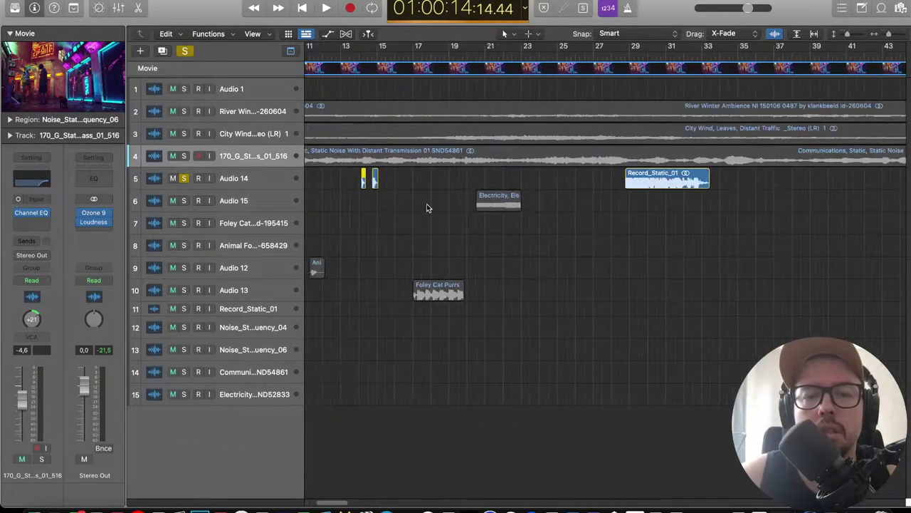
{"action": "scroll", "coordinate": [407, 210], "scroll_direction": "left", "scroll_amount": 3}
{"action": "left_click_drag", "start_coordinate": [605, 197], "coordinate": [515, 187]}
{"action": "left_click_drag", "start_coordinate": [770, 178], "coordinate": [579, 173]}
Play the Audio 14 regions from about bar 14 against the movie in a floating window.
{"action": "double_click", "coordinate": [453, 48]}
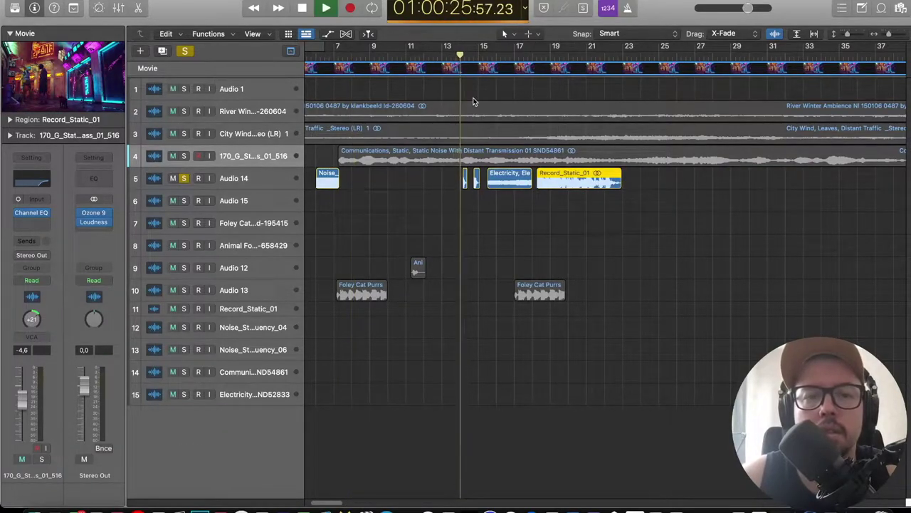
{"action": "double_click", "coordinate": [84, 82]}
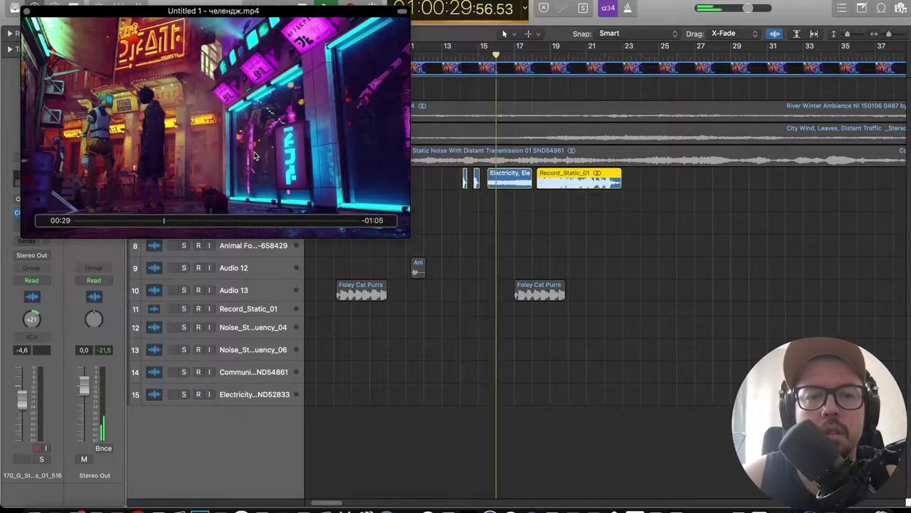
{"action": "left_click_drag", "start_coordinate": [341, 156], "coordinate": [535, 387]}
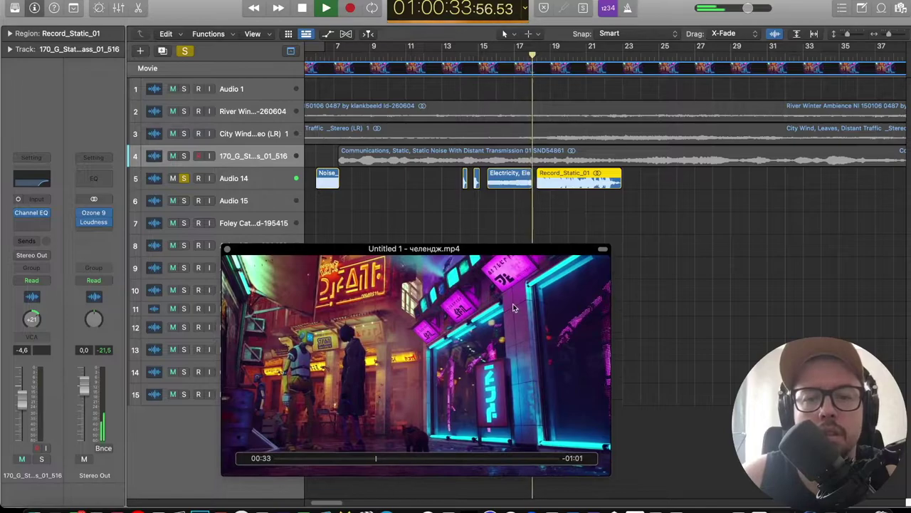
{"action": "left_click_drag", "start_coordinate": [523, 248], "coordinate": [624, 292]}
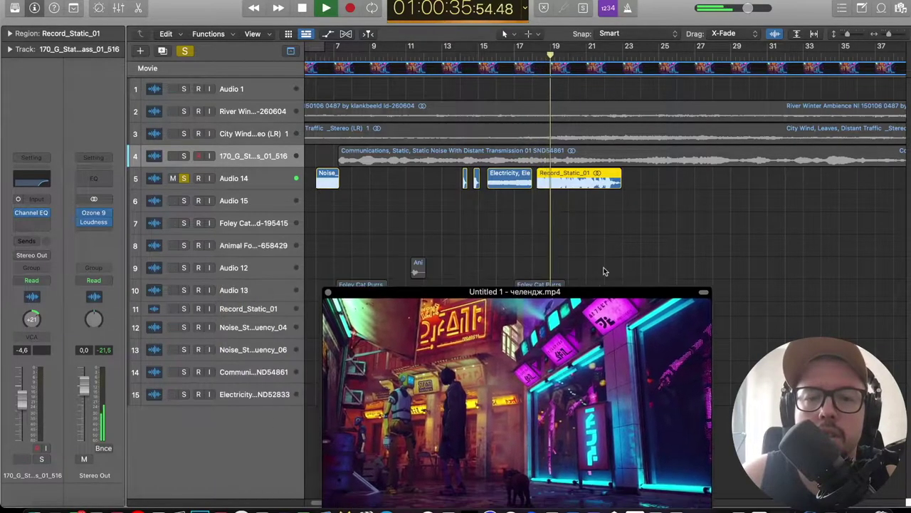
Duplicate the Audio 15 track with its channel settings and move the Record_Static_01 region onto the copy at bar 1.
{"action": "left_click", "coordinate": [324, 200]}
{"action": "key", "text": "super+alt+a"}
{"action": "left_click_drag", "start_coordinate": [570, 180], "coordinate": [328, 222]}
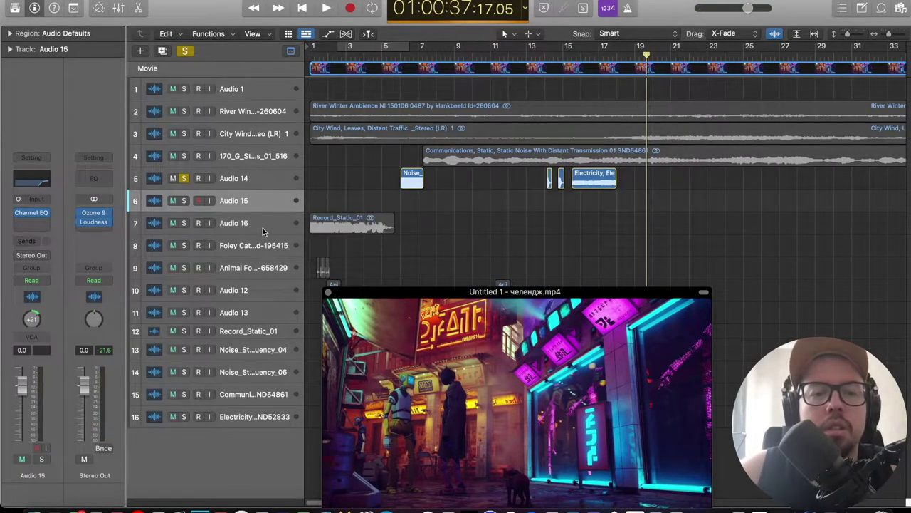
Solo the tracks from River Winter Ambience through Audio 16 and play the project from the beginning.
{"action": "left_click", "coordinate": [185, 50]}
{"action": "left_click_drag", "start_coordinate": [183, 223], "coordinate": [246, 97]}
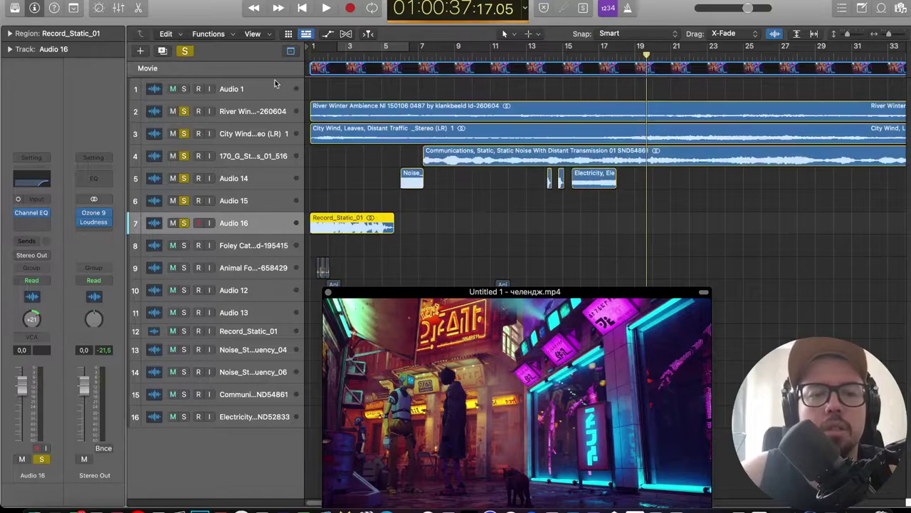
{"action": "key", "text": "Return"}
{"action": "key", "text": "space"}
{"action": "left_click_drag", "start_coordinate": [465, 310], "coordinate": [579, 254]}
Add a Bus 1 reverb send to the Audio 16 track and set its level to -22.4 dB.
{"action": "right_click", "coordinate": [174, 221]}
{"action": "left_click", "coordinate": [207, 201]}
{"action": "left_click", "coordinate": [30, 246]}
{"action": "mouse_move", "coordinate": [27, 259]}
{"action": "left_click", "coordinate": [107, 96]}
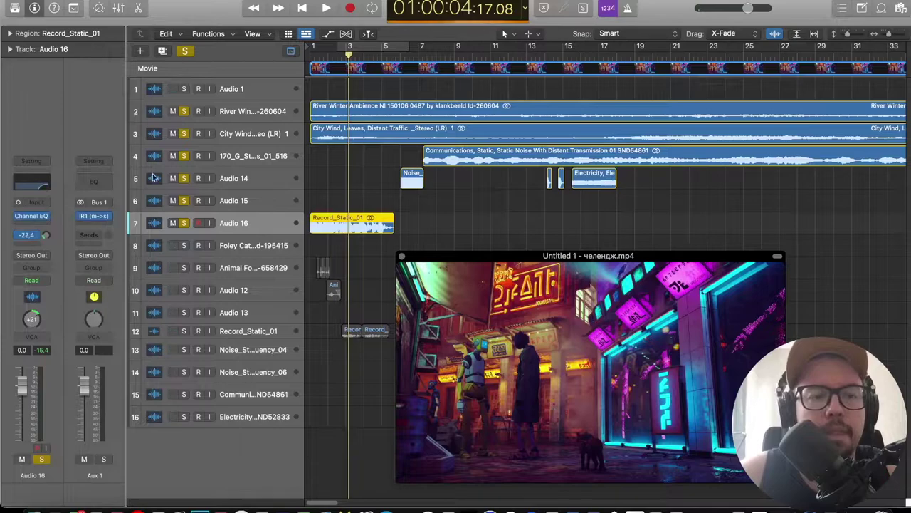
Turn off soloing on all tracks and play the full mix from the beginning against the movie.
{"action": "key", "text": "space"}
{"action": "left_click", "coordinate": [184, 51]}
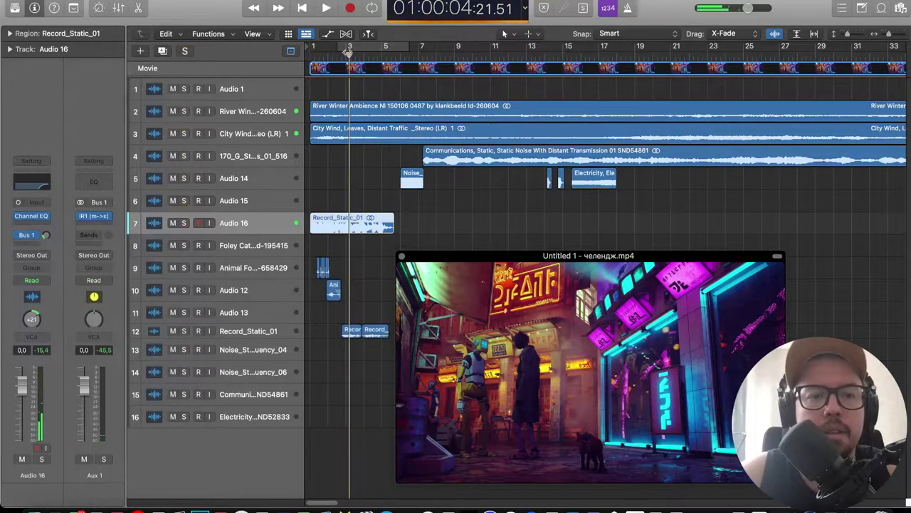
{"action": "key", "text": "Return"}
{"action": "key", "text": "space"}
{"action": "left_click_drag", "start_coordinate": [470, 256], "coordinate": [489, 188]}
{"action": "key", "text": "space"}
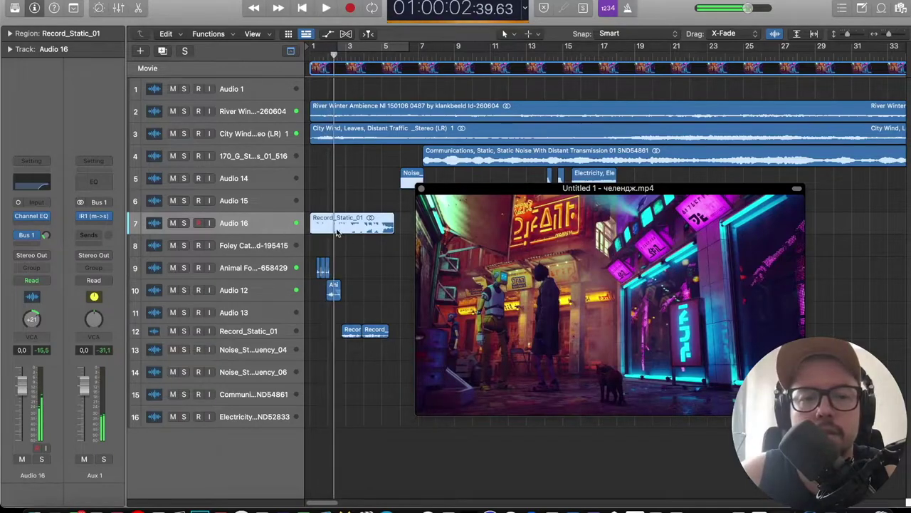
Move the Record_Static_01 region on Audio 16 to about bar 2.5 and play the mix with the movie.
{"action": "left_click_drag", "start_coordinate": [349, 226], "coordinate": [376, 226]}
{"action": "key", "text": "space"}
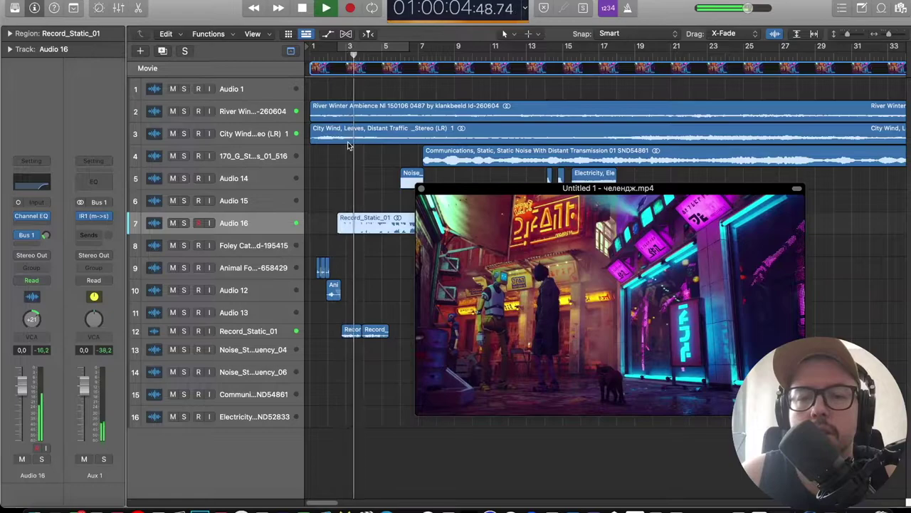
{"action": "mouse_move", "coordinate": [508, 250]}
{"action": "left_click_drag", "start_coordinate": [508, 249], "coordinate": [530, 269]}
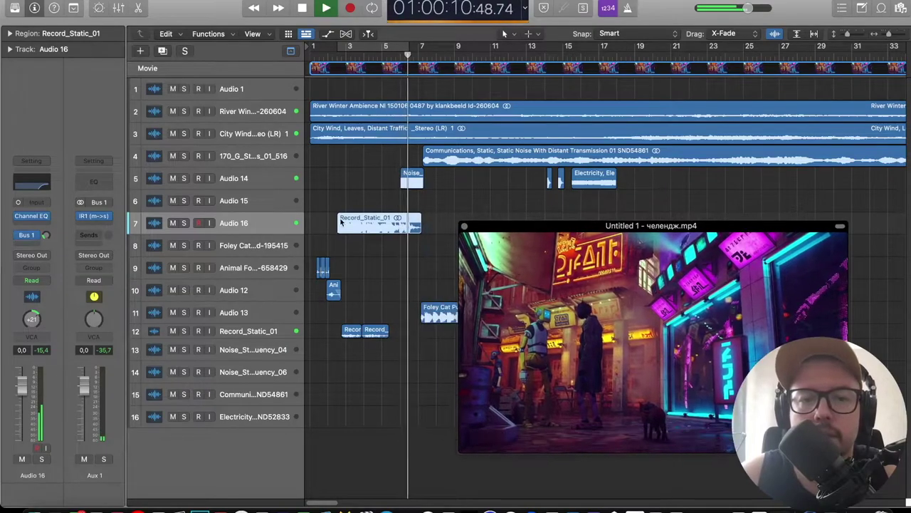
{"action": "scroll", "coordinate": [386, 199], "scroll_direction": "right", "scroll_amount": 2}
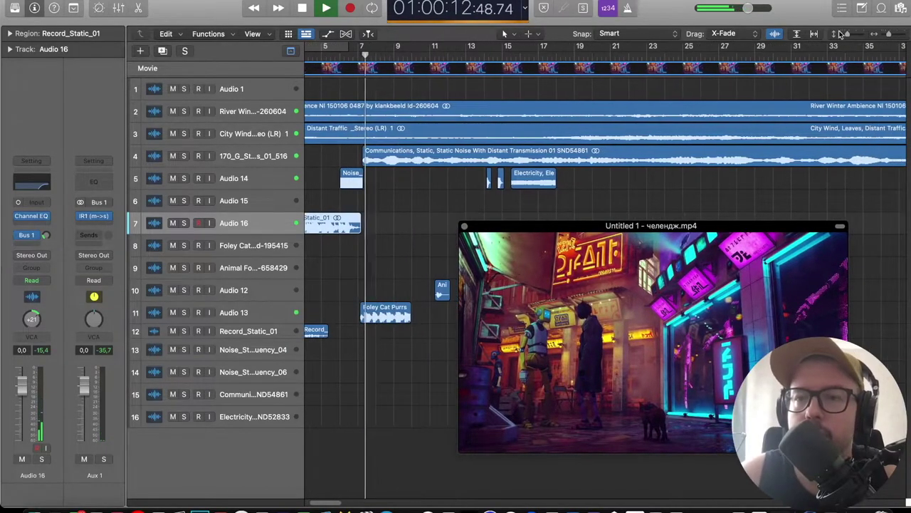
Lower the Audio 14 track's volume to -16.6 dB during playback.
{"action": "key", "text": "super+Down"}
{"action": "left_click_drag", "start_coordinate": [533, 331], "coordinate": [550, 284]}
{"action": "key", "text": "super+Right"}
{"action": "key", "text": "super+Right"}
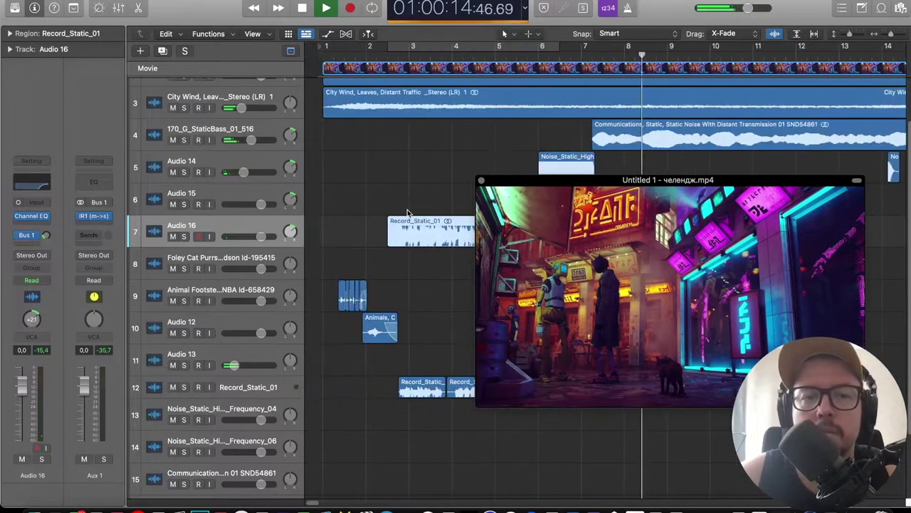
{"action": "left_click_drag", "start_coordinate": [246, 173], "coordinate": [236, 172]}
{"action": "mouse_move", "coordinate": [598, 235]}
{"action": "left_mouse_down"}
{"action": "mouse_move", "coordinate": [560, 268]}
{"action": "mouse_move", "coordinate": [540, 271]}
{"action": "mouse_move", "coordinate": [590, 245]}
{"action": "left_mouse_up"}
Check the region arrangement across the timeline while the mix plays against the movie.
{"action": "key", "text": "super+Left"}
{"action": "key", "text": "super+Left"}
{"action": "key", "text": "super+Left"}
{"action": "scroll", "coordinate": [566, 193], "scroll_direction": "right", "scroll_amount": 1}
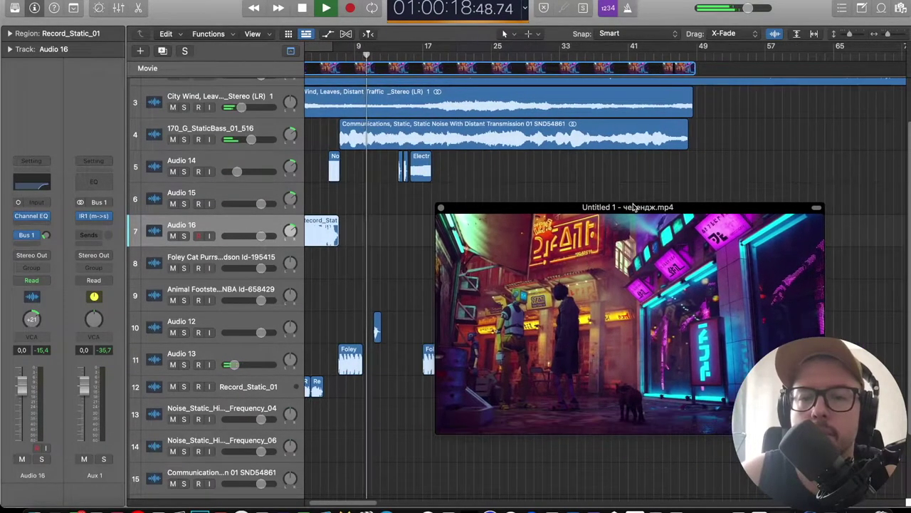
{"action": "left_click_drag", "start_coordinate": [640, 271], "coordinate": [649, 252]}
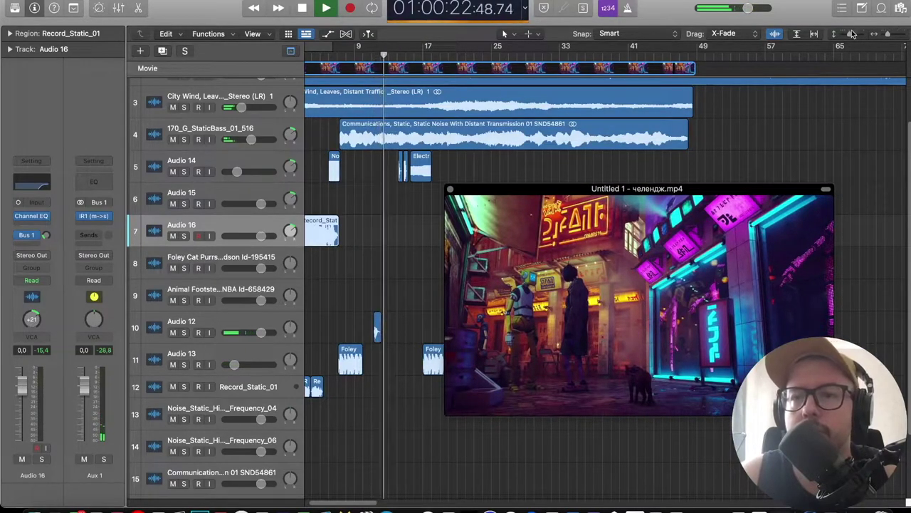
{"action": "key", "text": "super+Down"}
{"action": "key", "text": "super+Right"}
{"action": "key", "text": "super+Right"}
{"action": "key", "text": "super+Right"}
{"action": "scroll", "coordinate": [306, 117], "scroll_direction": "right", "scroll_amount": 2}
{"action": "scroll", "coordinate": [306, 117], "scroll_direction": "up", "scroll_amount": 1}
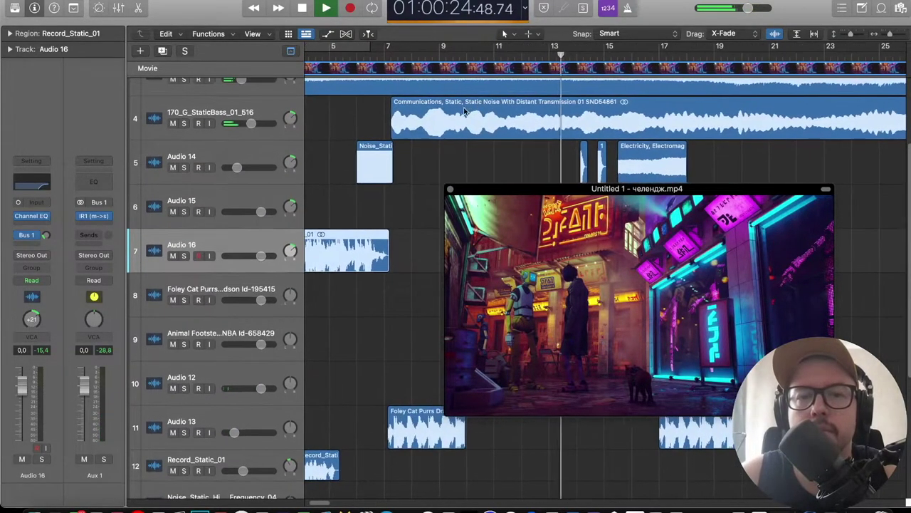
Replay a short passage of the mix from about bar 10.5.
{"action": "key", "text": "space"}
{"action": "scroll", "coordinate": [427, 78], "scroll_direction": "right", "scroll_amount": 1}
{"action": "left_click", "coordinate": [437, 59]}
{"action": "scroll", "coordinate": [439, 61], "scroll_direction": "right", "scroll_amount": 1}
{"action": "scroll", "coordinate": [440, 60], "scroll_direction": "right", "scroll_amount": 2}
{"action": "left_click", "coordinate": [377, 57]}
{"action": "key", "text": "space"}
{"action": "key", "text": "space"}
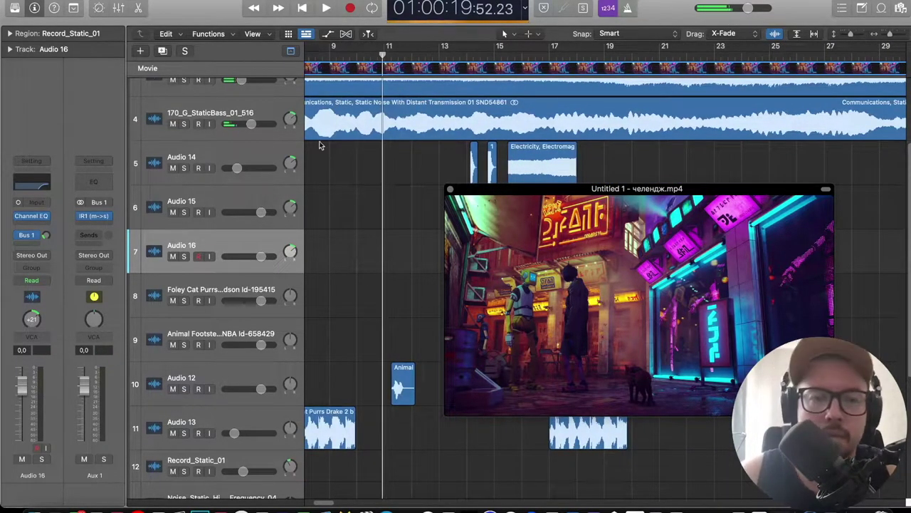
Select the Communications static region, solo its 170_G_StaticBass track and place the playhead at 01:00:14:00.
{"action": "left_click", "coordinate": [391, 115]}
{"action": "left_click", "coordinate": [185, 124]}
{"action": "scroll", "coordinate": [329, 56], "scroll_direction": "down", "scroll_amount": 8}
{"action": "left_click", "coordinate": [335, 57]}
Switch to Soundly and search the sound library for "music old".
{"action": "left_click", "coordinate": [236, 503]}
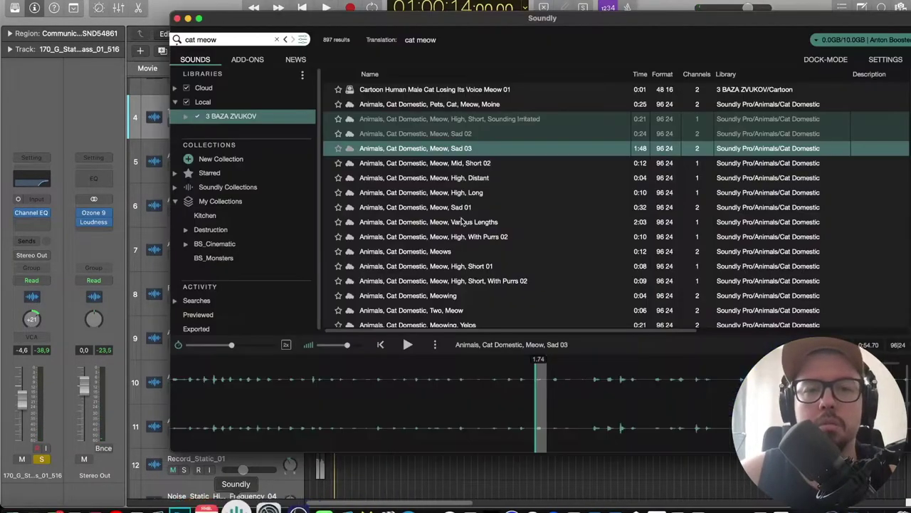
{"action": "type", "text": "u"}
{"action": "key", "text": "BackSpace"}
{"action": "type", "text": "music "}
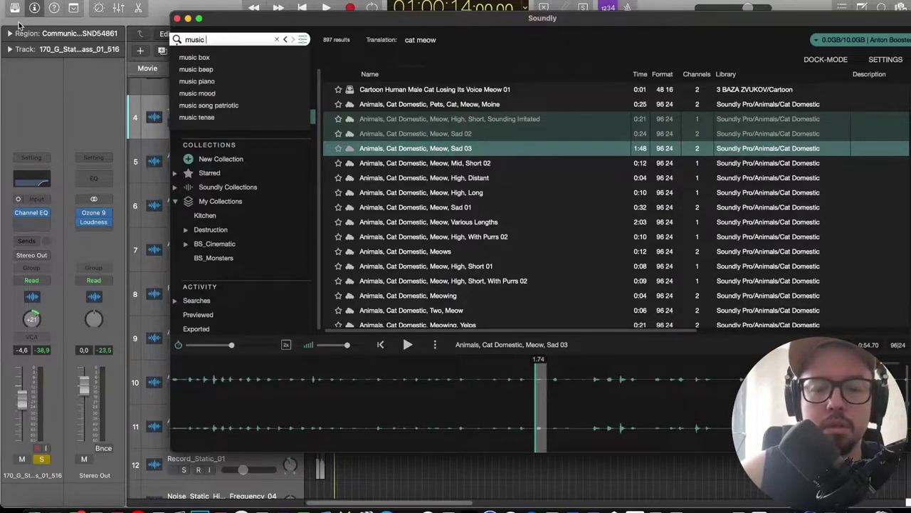
{"action": "type", "text": "old"}
{"action": "key", "text": "Return"}
Preview the two Jamaican Drum Science Centre Singapore recordings and import about 51 seconds of the second one into the Logic Pro project.
{"action": "left_click", "coordinate": [440, 132]}
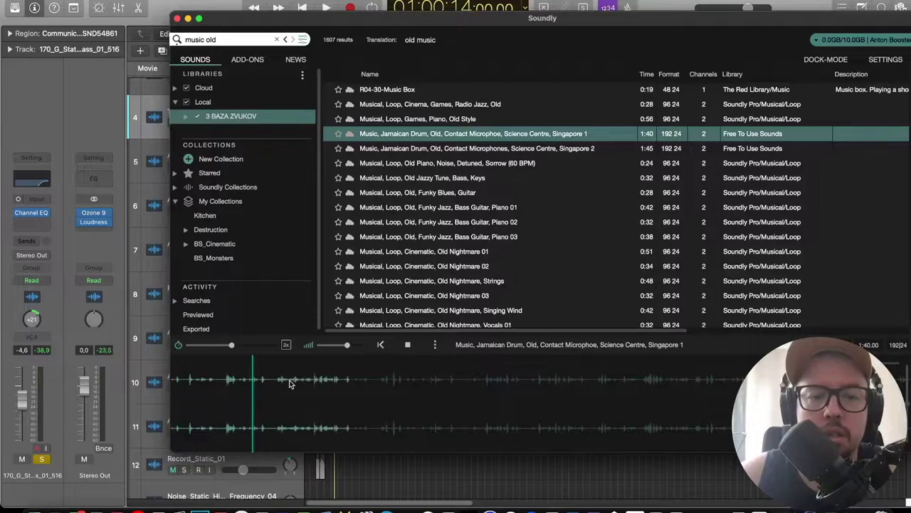
{"action": "left_click", "coordinate": [434, 150]}
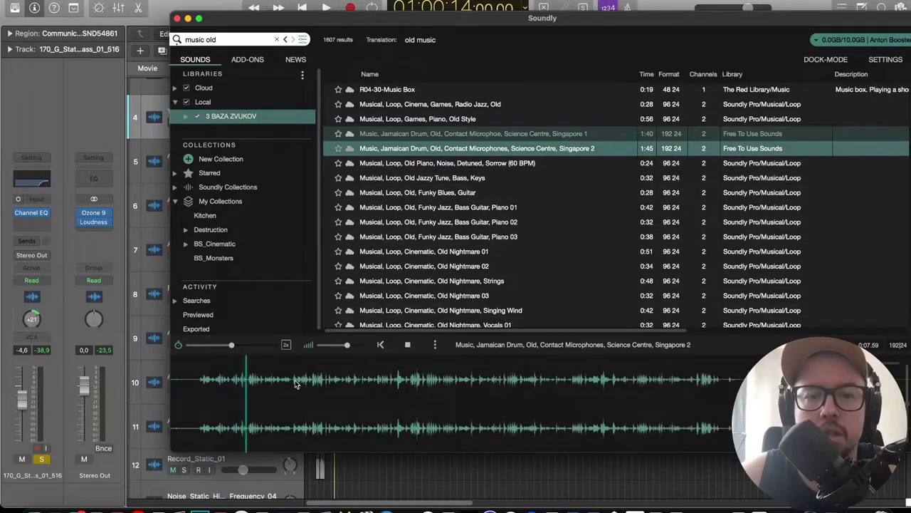
{"action": "left_click_drag", "start_coordinate": [199, 385], "coordinate": [562, 395]}
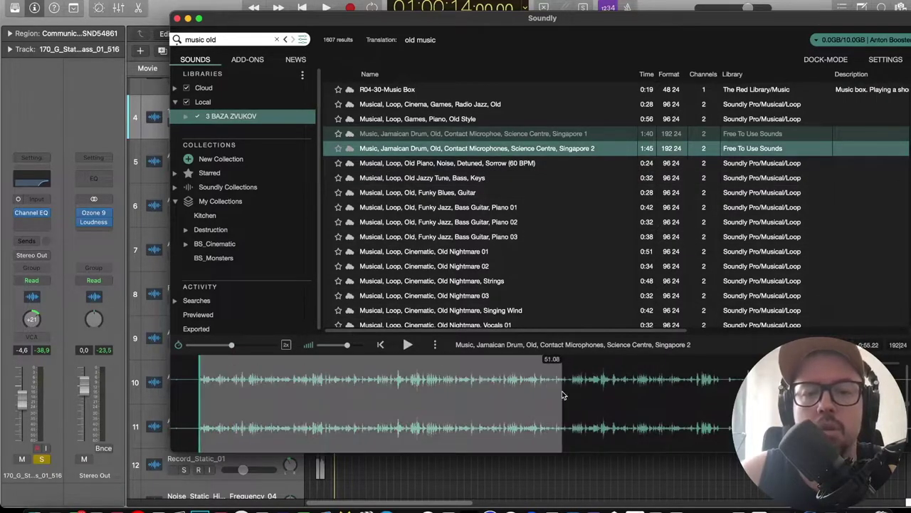
{"action": "left_click_drag", "start_coordinate": [450, 129], "coordinate": [524, 124]}
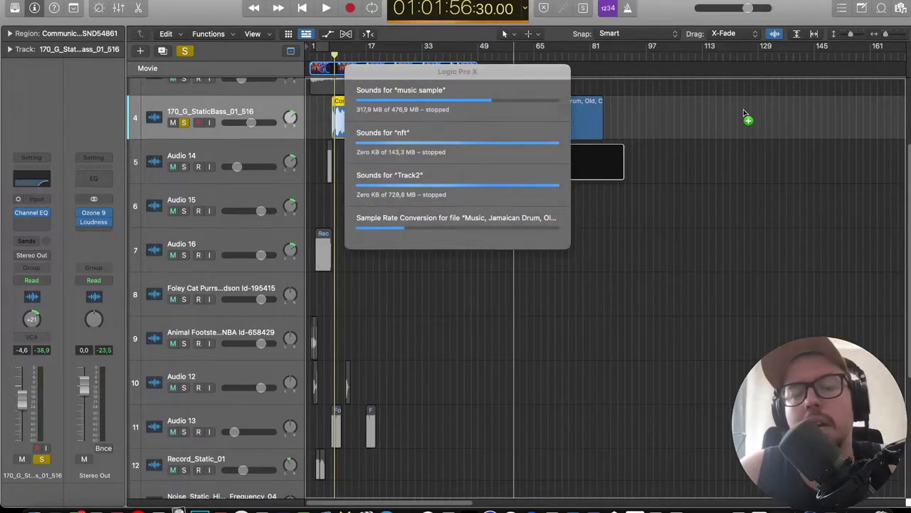
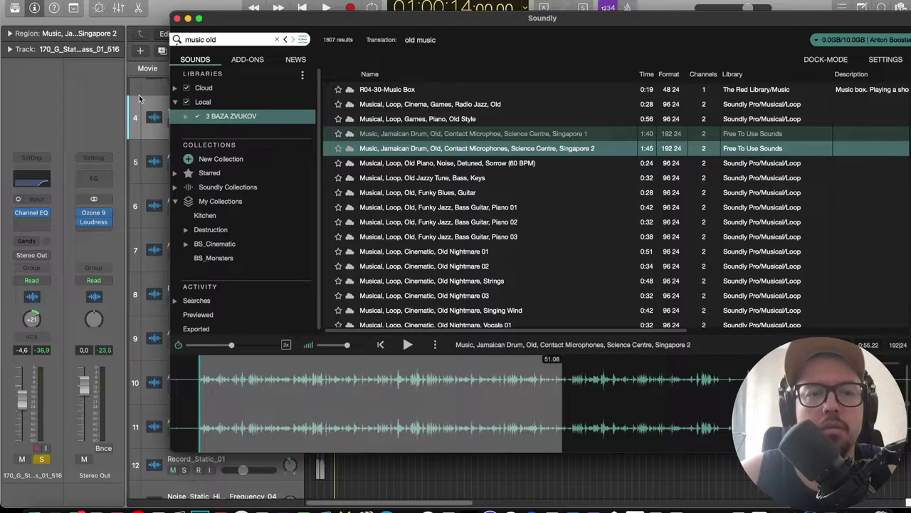
Duplicate the 170_G_StaticBass track with its settings and move the Jamaican Drum region onto the copy, aligned with the Communications region's start.
{"action": "left_click", "coordinate": [141, 94]}
{"action": "left_click", "coordinate": [565, 142]}
{"action": "left_click_drag", "start_coordinate": [565, 143], "coordinate": [384, 187]}
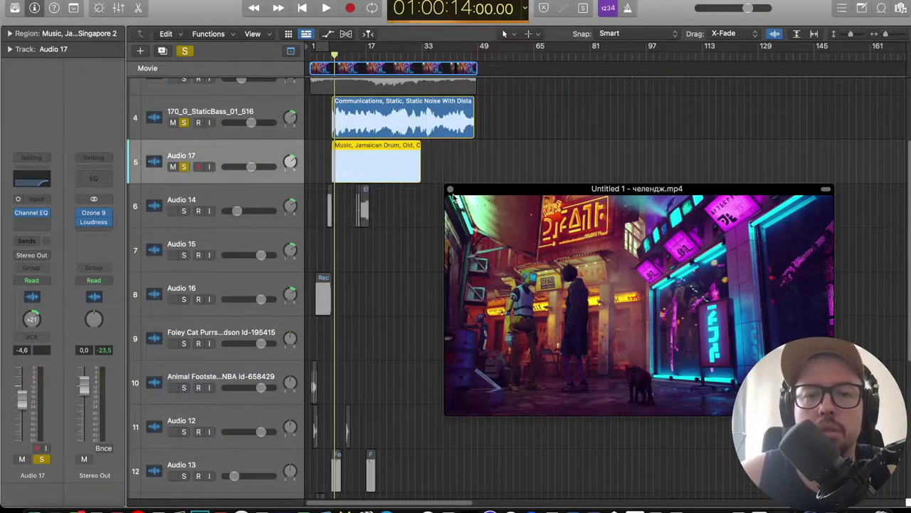
Play the Jamaican Drum region alone against the movie, and solo the 170_G_StaticBass track again.
{"action": "left_click", "coordinate": [450, 190]}
{"action": "left_click", "coordinate": [183, 130]}
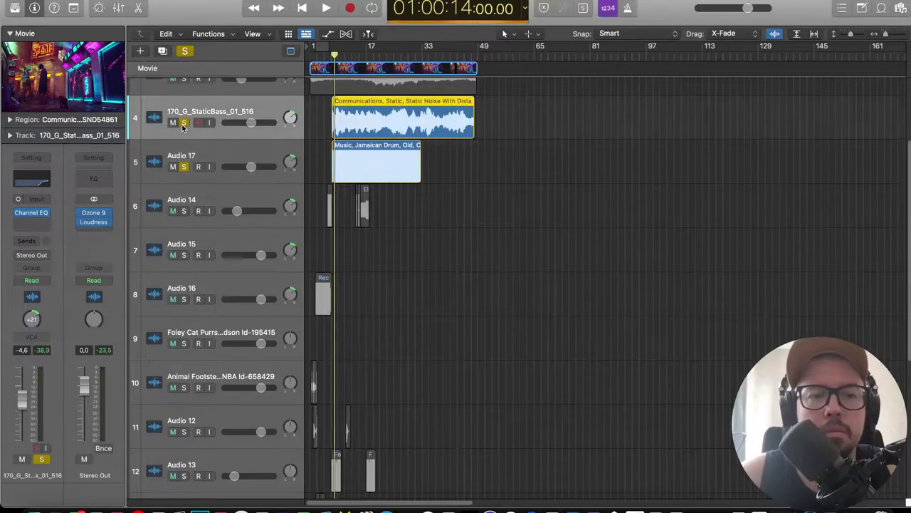
{"action": "left_click", "coordinate": [184, 124]}
{"action": "key", "text": "space"}
{"action": "double_click", "coordinate": [65, 80]}
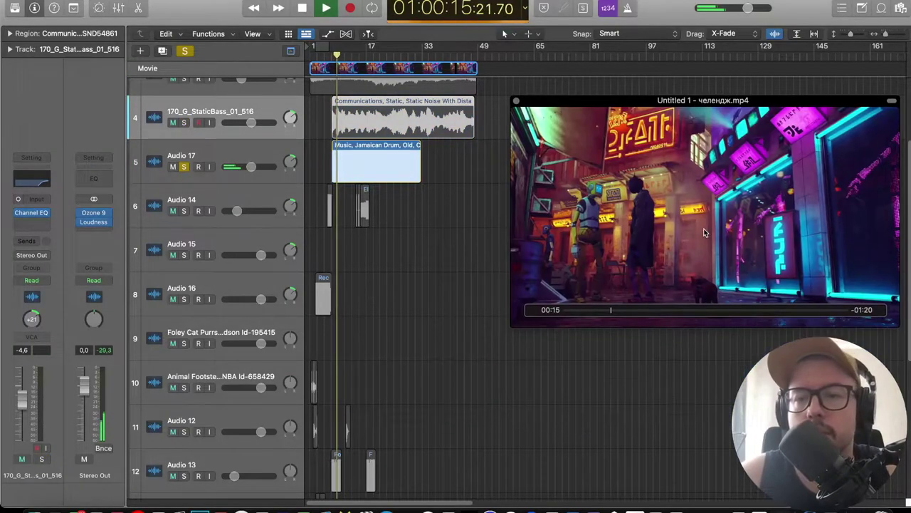
{"action": "left_click", "coordinate": [185, 123]}
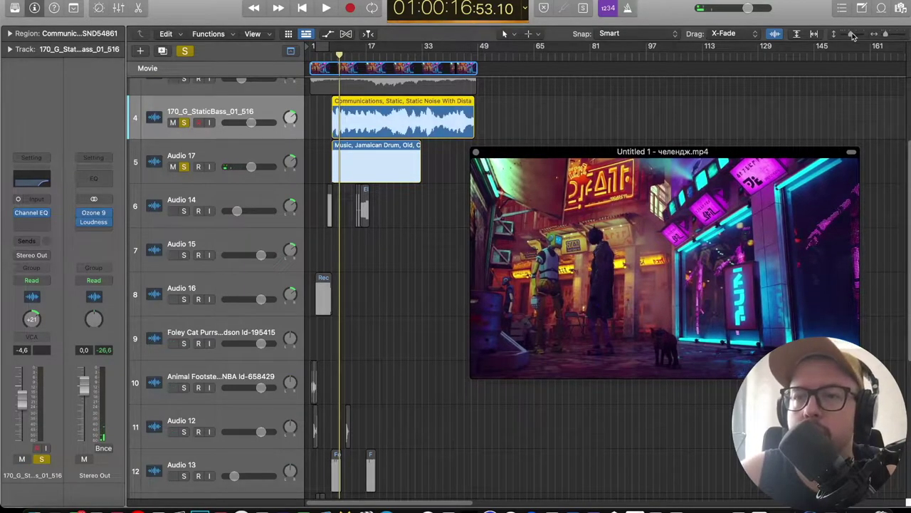
Select the Audio 17 track, show the mixer and close the floating movie window.
{"action": "left_click_drag", "start_coordinate": [853, 34], "coordinate": [851, 34]}
{"action": "left_click_drag", "start_coordinate": [716, 207], "coordinate": [723, 240]}
{"action": "key", "text": "super+Right"}
{"action": "key", "text": "super+Right"}
{"action": "key", "text": "super+Right"}
{"action": "key", "text": "super+Right"}
{"action": "key", "text": "super+Right"}
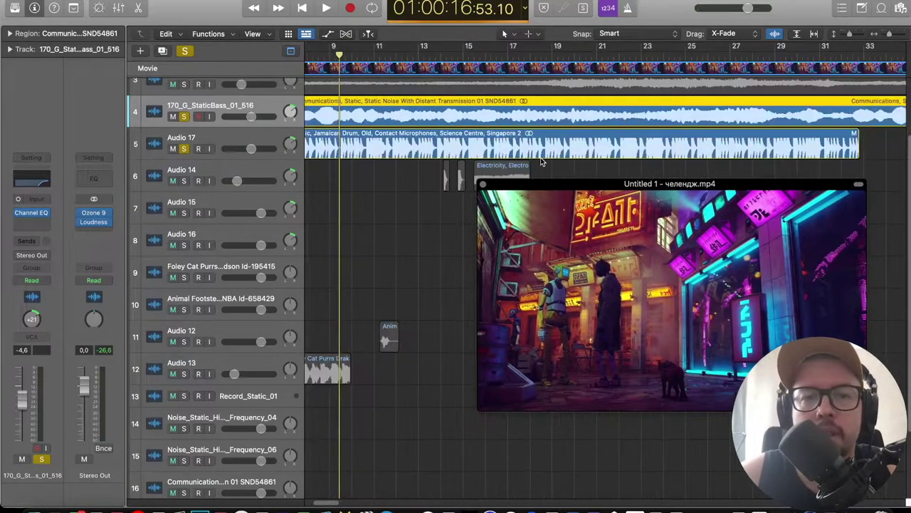
{"action": "scroll", "coordinate": [541, 161], "scroll_direction": "left", "scroll_amount": 2}
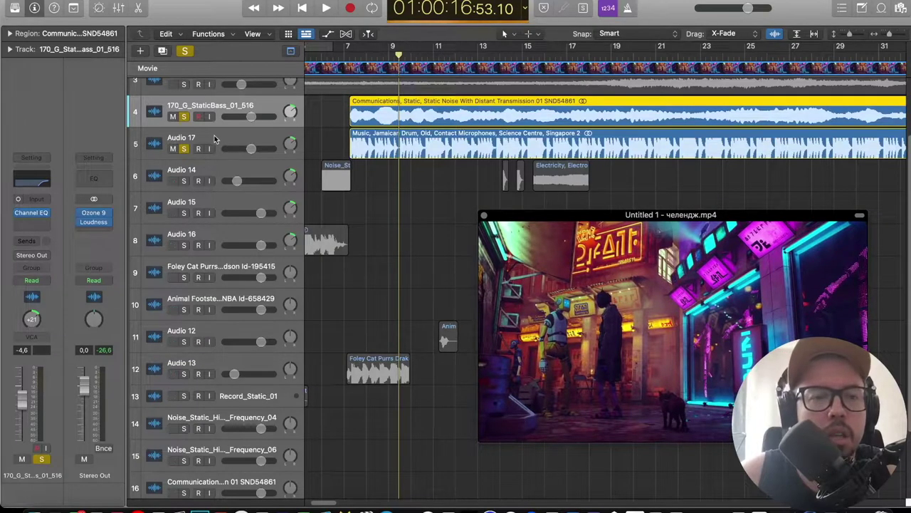
{"action": "left_click", "coordinate": [214, 137]}
{"action": "left_click", "coordinate": [31, 222]}
{"action": "left_click", "coordinate": [244, 171]}
{"action": "key", "text": "x"}
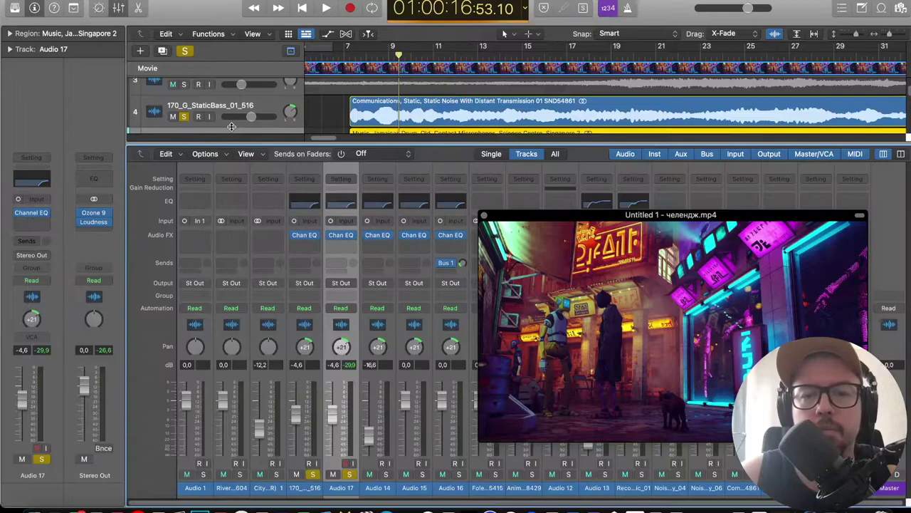
{"action": "left_click", "coordinate": [483, 215]}
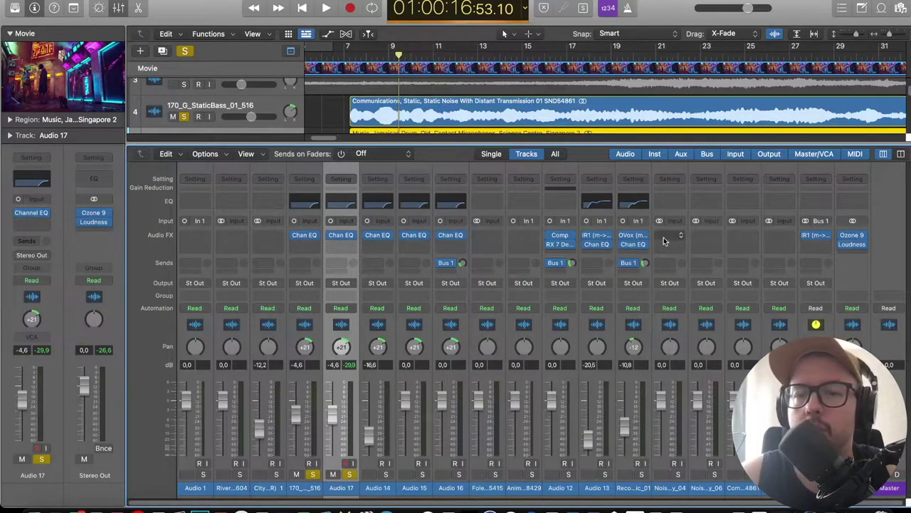
Copy the OVox plug-in with its Another Dimension setting onto the Audio 17 track after the Channel EQ, open it and play the soloed drums.
{"action": "mouse_move", "coordinate": [365, 250]}
{"action": "left_mouse_down"}
{"action": "mouse_move", "coordinate": [339, 240]}
{"action": "mouse_move", "coordinate": [355, 239]}
{"action": "left_mouse_up"}
{"action": "key", "text": "e"}
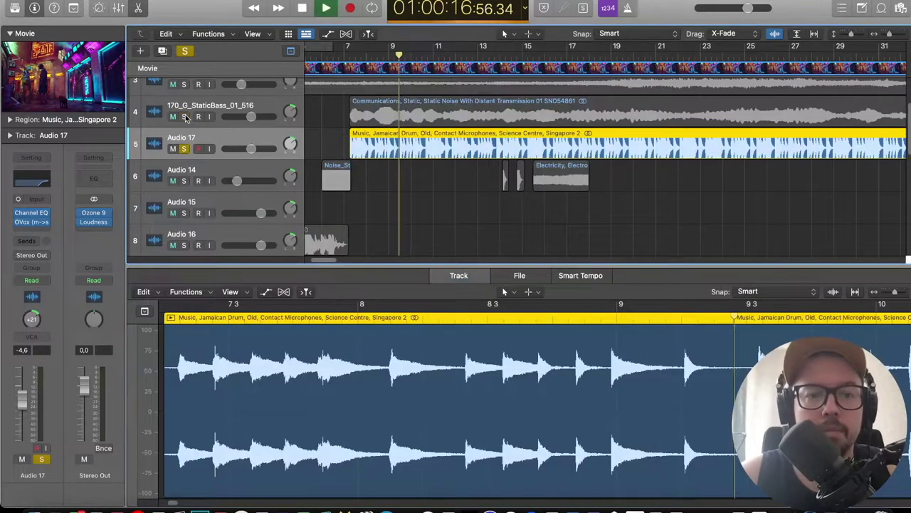
{"action": "key", "text": "space"}
{"action": "left_click", "coordinate": [34, 222]}
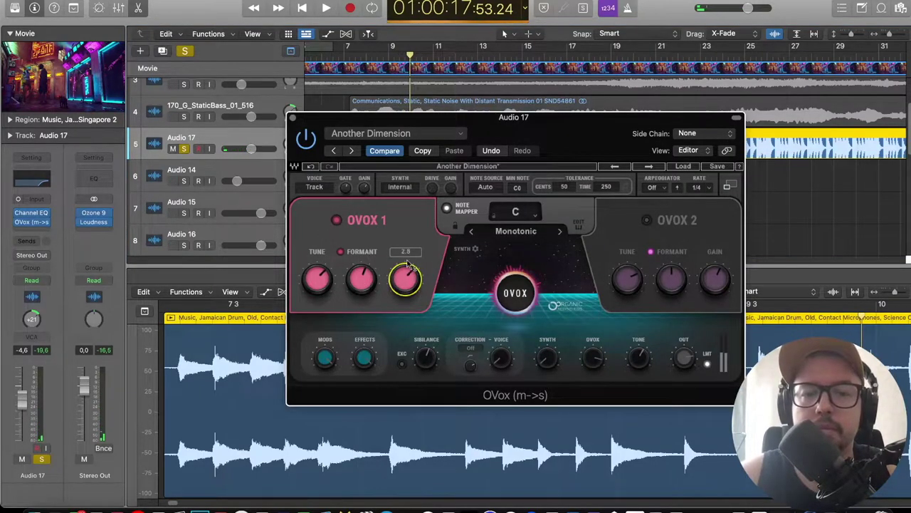
{"action": "key", "text": "space"}
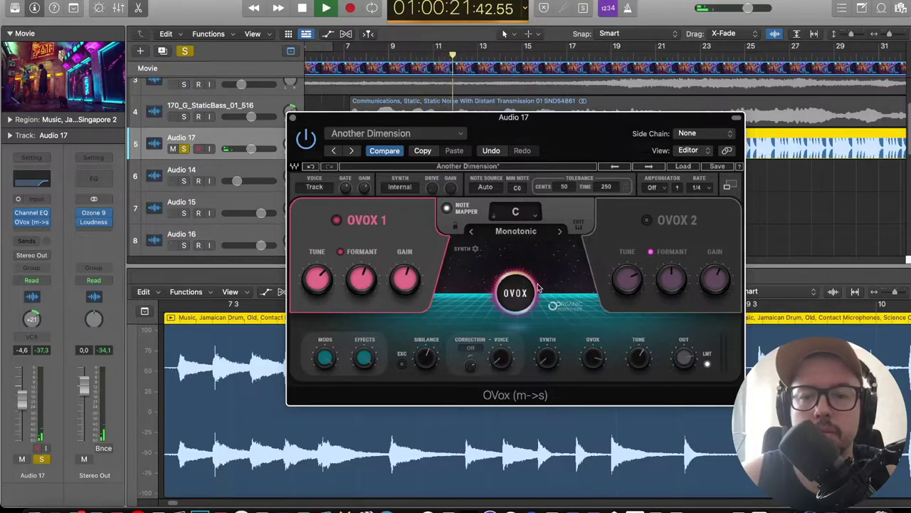
Enable the OVOX 2 voice with its gain lowered to about -24.9, close the plug-in and stop playback.
{"action": "left_click", "coordinate": [646, 220]}
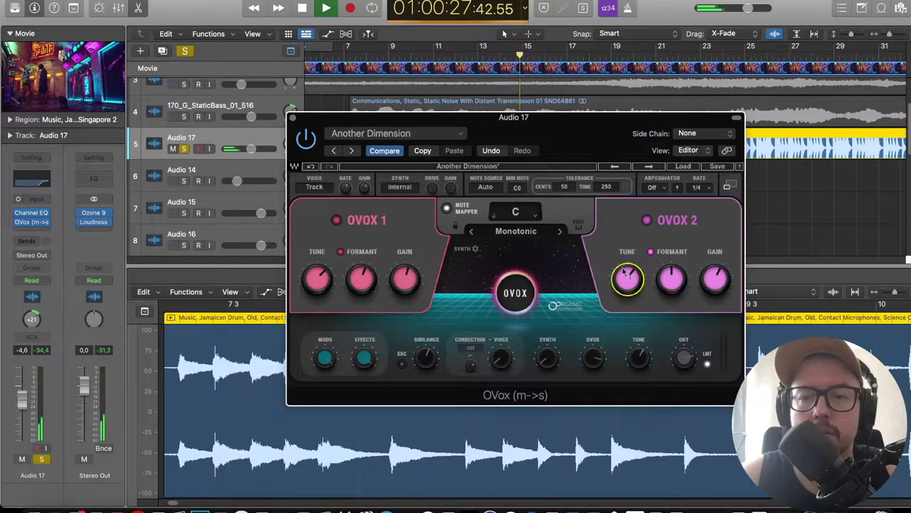
{"action": "left_click_drag", "start_coordinate": [719, 279], "coordinate": [719, 285]}
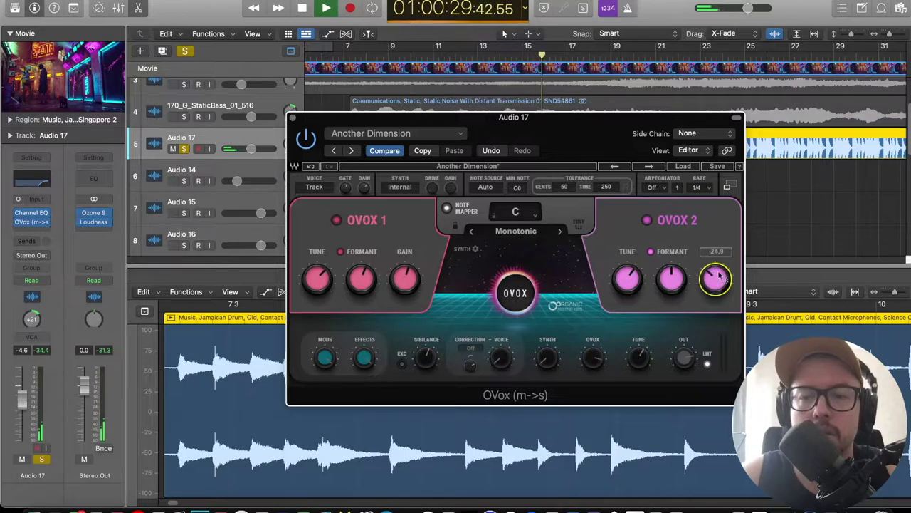
{"action": "left_click", "coordinate": [292, 118]}
{"action": "key", "text": "space"}
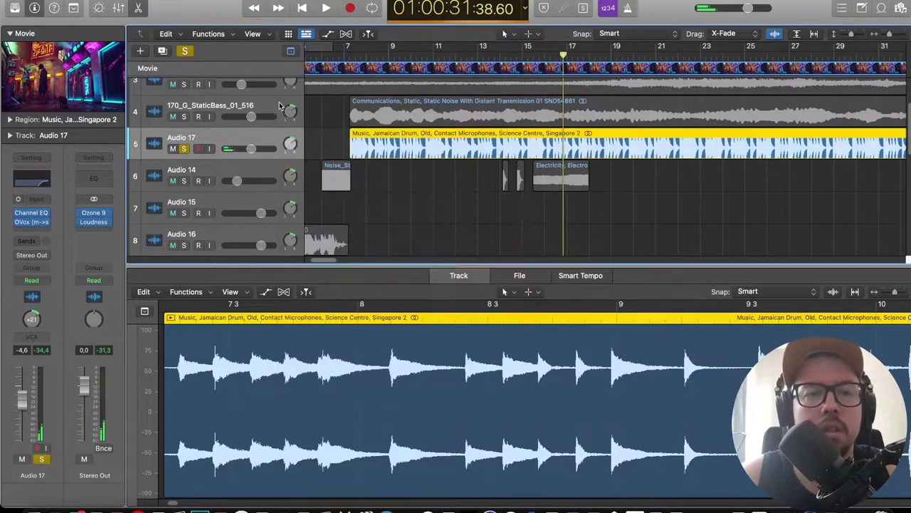
Solo 170_G_StaticBass alongside Audio 17, play against the movie, and give its Channel EQ a 5700 Hz, 24 dB/Oct high cut and a lower low cut.
{"action": "left_click", "coordinate": [183, 117]}
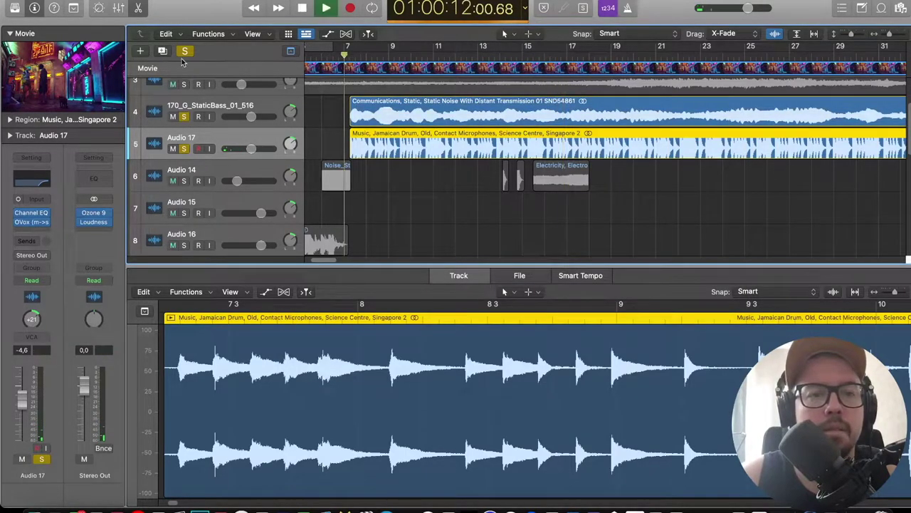
{"action": "double_click", "coordinate": [68, 78]}
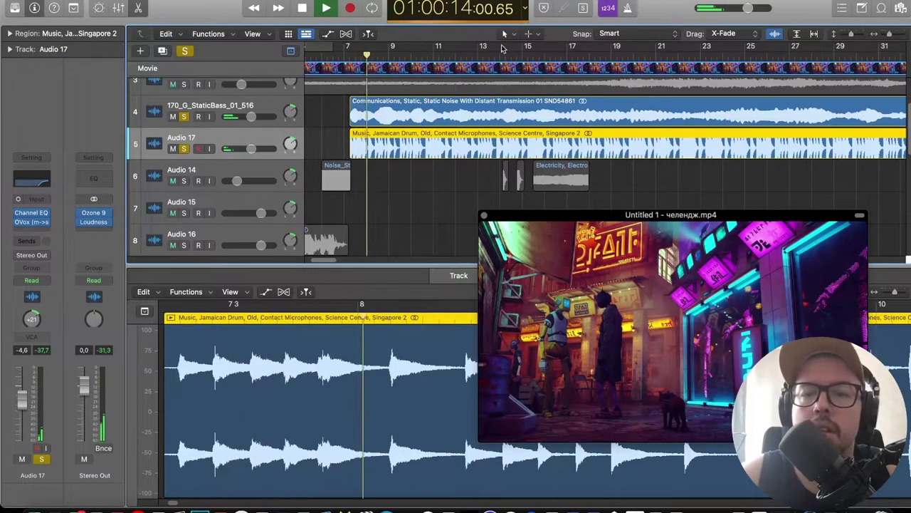
{"action": "left_click", "coordinate": [212, 108]}
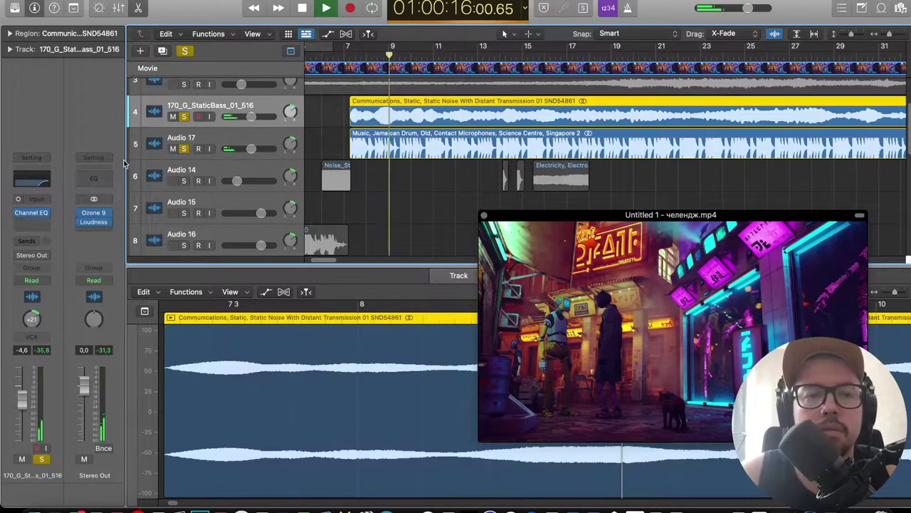
{"action": "left_click", "coordinate": [31, 179]}
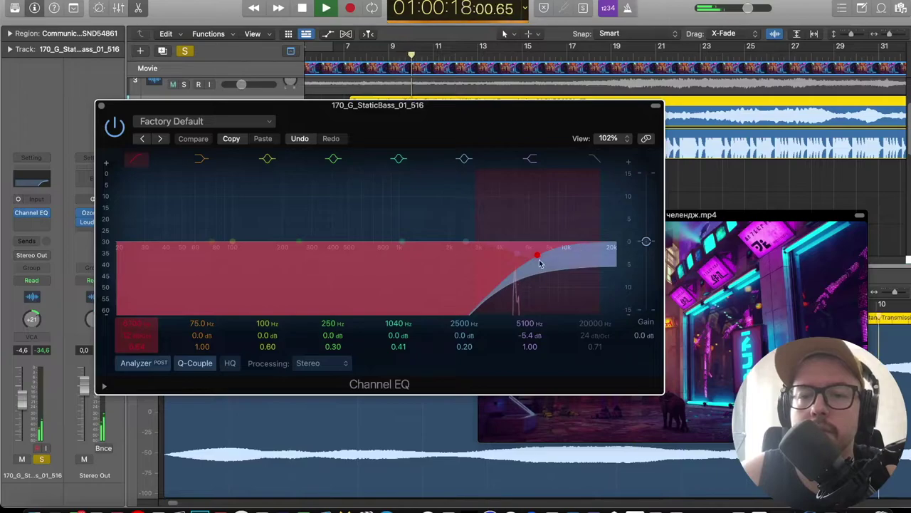
{"action": "left_click", "coordinate": [595, 159]}
{"action": "left_click_drag", "start_coordinate": [589, 255], "coordinate": [500, 254]}
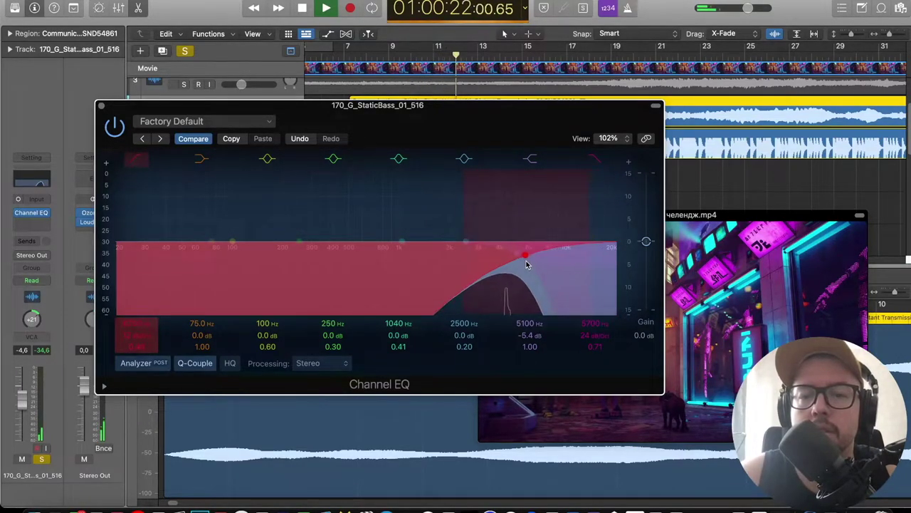
{"action": "left_click", "coordinate": [101, 105]}
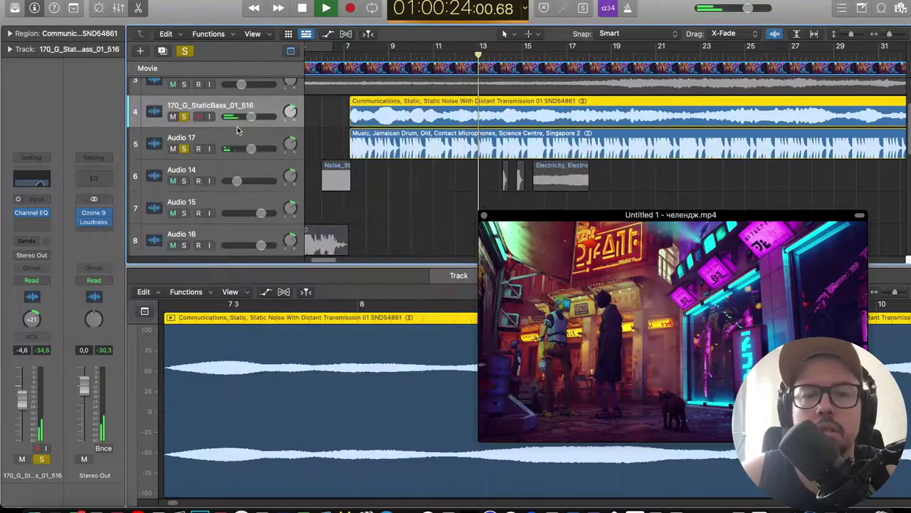
Close the floating movie window and listen to the two soloed tracks further along the timeline.
{"action": "scroll", "coordinate": [484, 187], "scroll_direction": "down", "scroll_amount": 5}
{"action": "left_click", "coordinate": [484, 215]}
{"action": "scroll", "coordinate": [428, 192], "scroll_direction": "up", "scroll_amount": 5}
{"action": "scroll", "coordinate": [370, 178], "scroll_direction": "down", "scroll_amount": 4}
{"action": "scroll", "coordinate": [349, 173], "scroll_direction": "up", "scroll_amount": 4}
{"action": "key", "text": "space"}
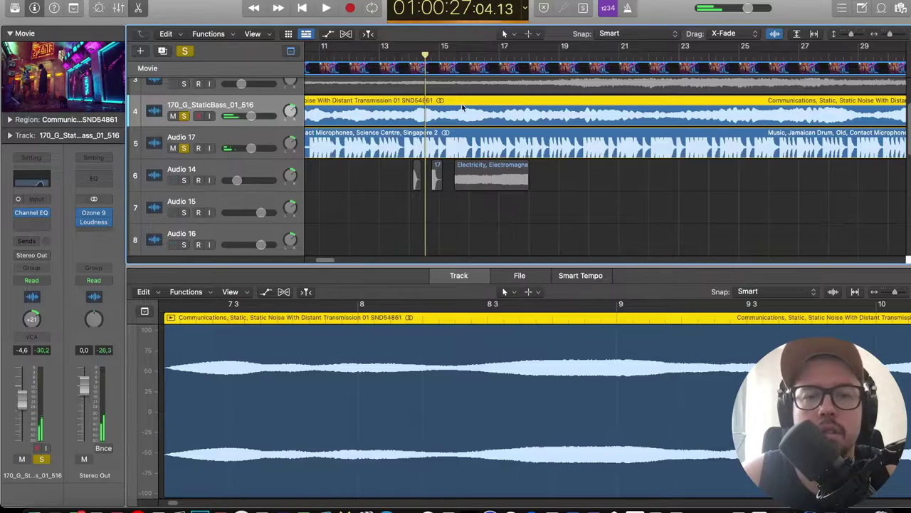
{"action": "scroll", "coordinate": [461, 107], "scroll_direction": "down", "scroll_amount": 3}
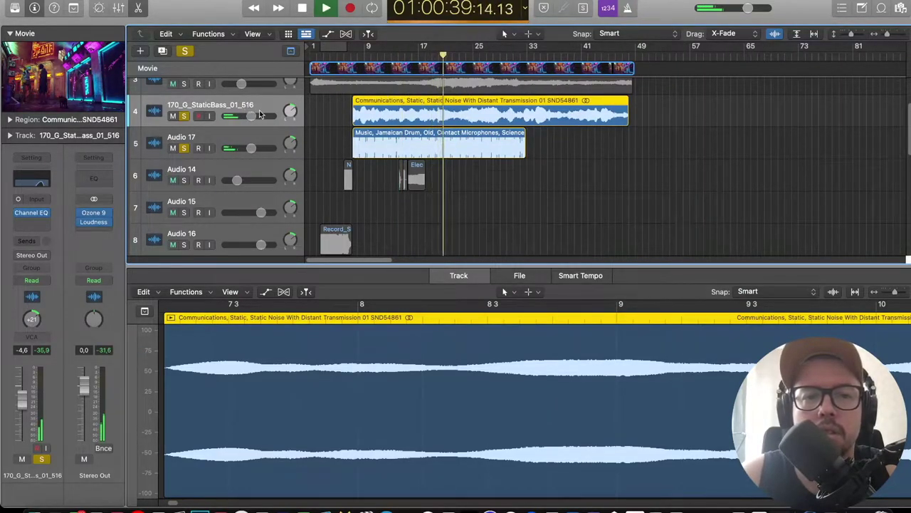
{"action": "key", "text": "space"}
Clear all solos and play the full mix against the enlarged movie window through the start of the Communications region.
{"action": "left_click", "coordinate": [185, 51]}
{"action": "key", "text": "space"}
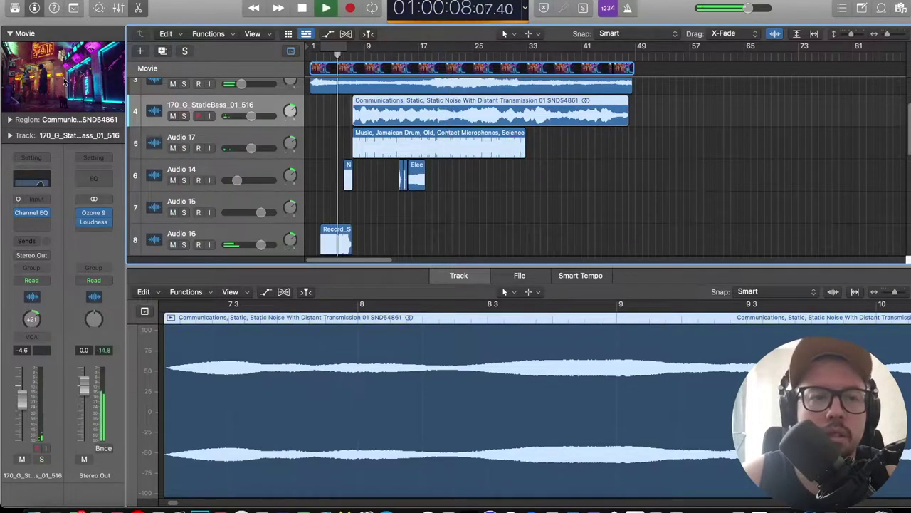
{"action": "double_click", "coordinate": [70, 72]}
{"action": "left_click_drag", "start_coordinate": [820, 214], "coordinate": [810, 87]}
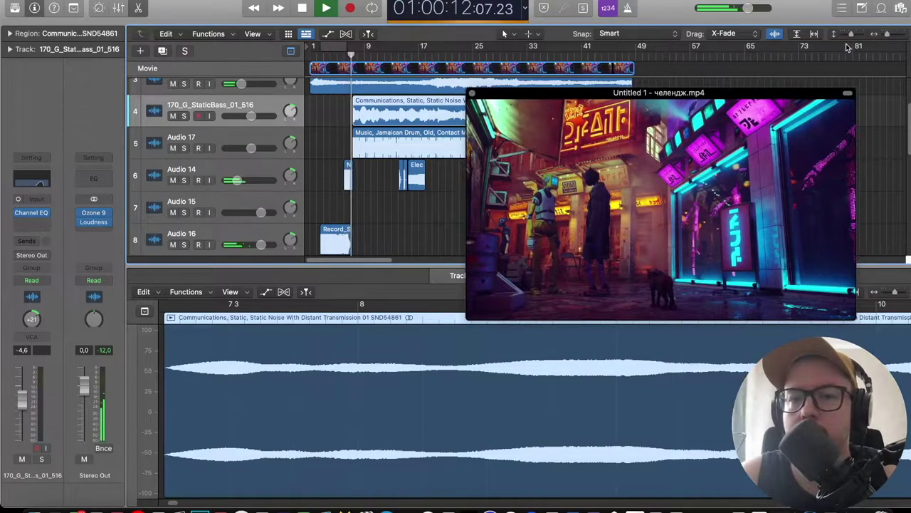
{"action": "key", "text": "super+Right"}
{"action": "key", "text": "super+Right"}
{"action": "key", "text": "super+Right"}
{"action": "key", "text": "super+Left"}
{"action": "key", "text": "super+Left"}
{"action": "key", "text": "super+Left"}
{"action": "key", "text": "super+Right"}
{"action": "key", "text": "super+Right"}
{"action": "key", "text": "super+Right"}
{"action": "key", "text": "space"}
Close the movie window, solo the Audio 16 track and play its Record_Static_01 region from the start.
{"action": "left_click", "coordinate": [366, 190]}
{"action": "scroll", "coordinate": [364, 180], "scroll_direction": "left", "scroll_amount": 4}
{"action": "scroll", "coordinate": [363, 180], "scroll_direction": "down", "scroll_amount": 3}
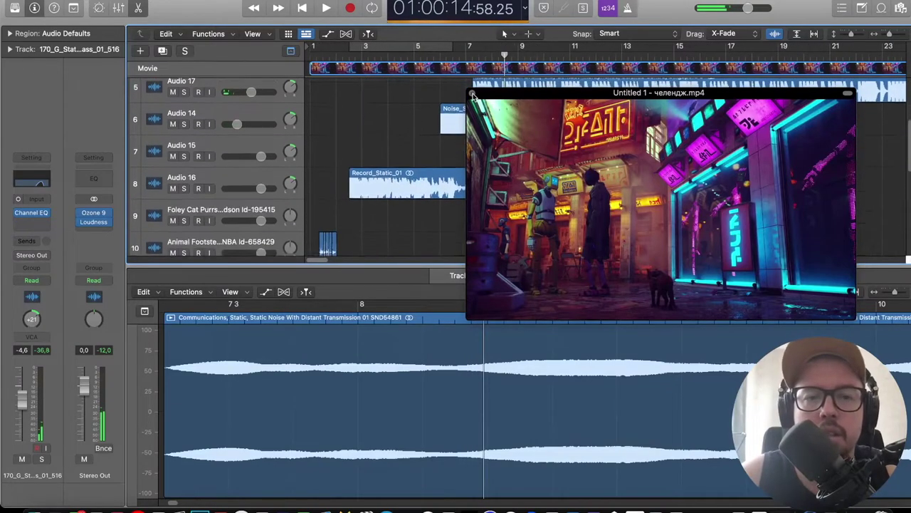
{"action": "scroll", "coordinate": [364, 178], "scroll_direction": "down", "scroll_amount": 1}
{"action": "left_click", "coordinate": [472, 93]}
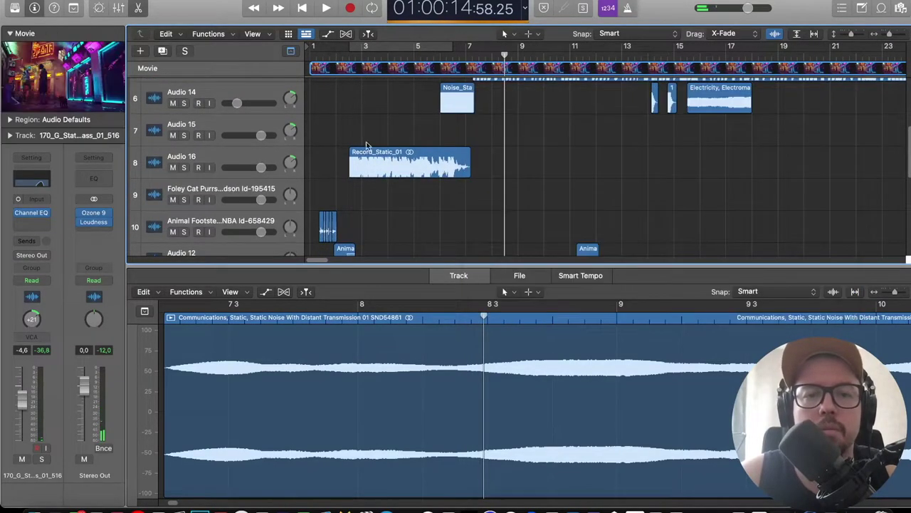
{"action": "left_click", "coordinate": [184, 168]}
{"action": "left_click", "coordinate": [348, 57]}
{"action": "key", "text": "space"}
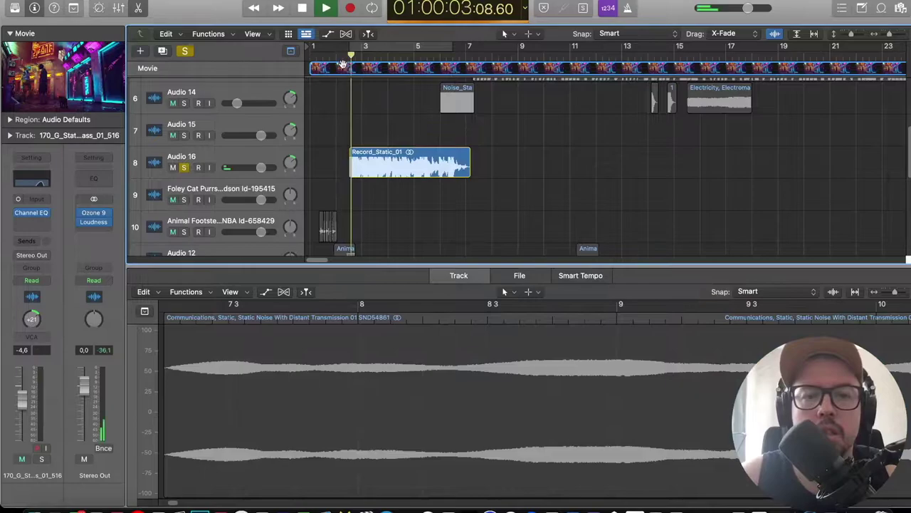
{"action": "key", "text": "space"}
Move the Audio 16 track directly below Audio 17 and shift the Record_Static_01 region to bar 7, just before the Communications region's start.
{"action": "left_click", "coordinate": [246, 158]}
{"action": "scroll", "coordinate": [305, 174], "scroll_direction": "up", "scroll_amount": 5}
{"action": "scroll", "coordinate": [285, 171], "scroll_direction": "down", "scroll_amount": 4}
{"action": "left_click_drag", "start_coordinate": [252, 180], "coordinate": [255, 115]}
{"action": "left_click_drag", "start_coordinate": [367, 127], "coordinate": [555, 166]}
Solo 170_G_StaticBass, Audio 17 and Audio 14 together with Audio 16 and play from around bar 7.
{"action": "scroll", "coordinate": [466, 141], "scroll_direction": "up", "scroll_amount": 5}
{"action": "scroll", "coordinate": [471, 146], "scroll_direction": "down", "scroll_amount": 4}
{"action": "left_click_drag", "start_coordinate": [183, 106], "coordinate": [184, 138]}
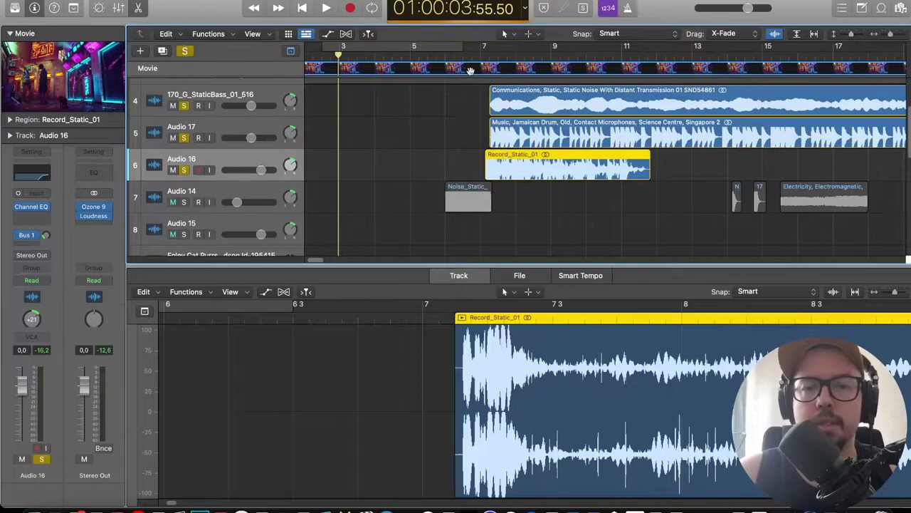
{"action": "left_click", "coordinate": [484, 56]}
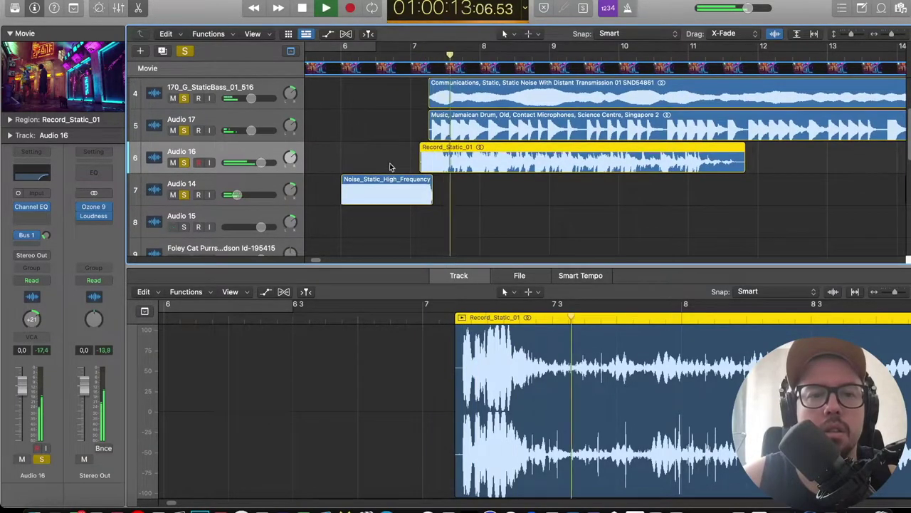
Move the three short noise regions on the Audio 14 track about two bars earlier, just after Record_Static_01's end, and listen to the soloed layers.
{"action": "left_click_drag", "start_coordinate": [851, 34], "coordinate": [888, 34]}
{"action": "left_click_drag", "start_coordinate": [543, 190], "coordinate": [520, 175]}
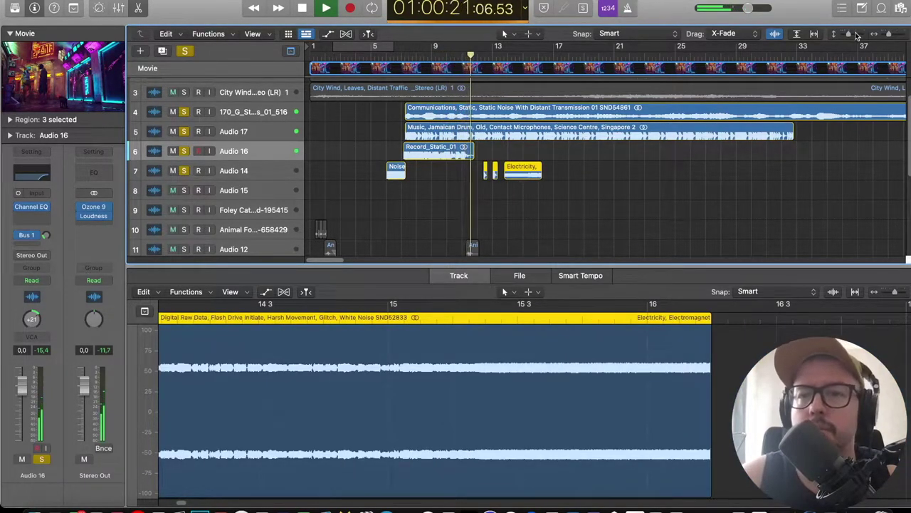
{"action": "left_click_drag", "start_coordinate": [848, 34], "coordinate": [852, 34]}
{"action": "scroll", "coordinate": [744, 123], "scroll_direction": "up", "scroll_amount": 3}
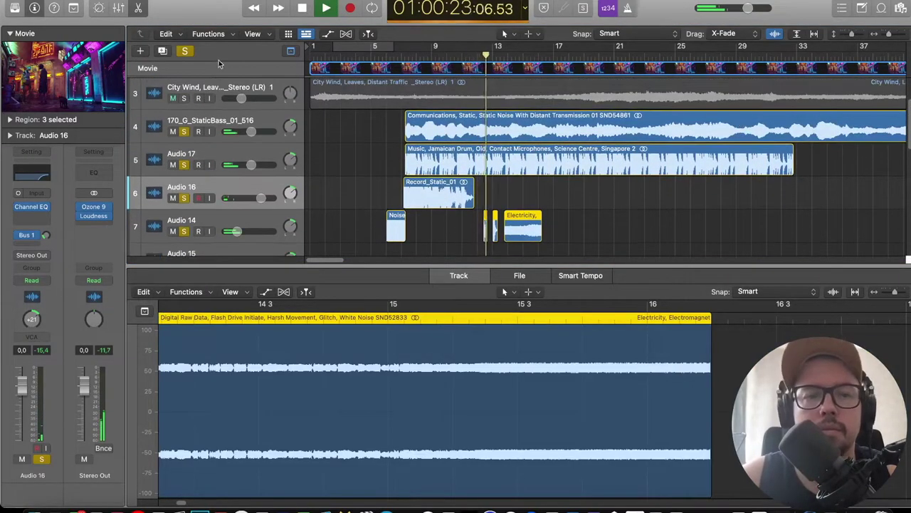
{"action": "key", "text": "super+Right"}
{"action": "key", "text": "super+Right"}
{"action": "key", "text": "super+Right"}
{"action": "key", "text": "super+Right"}
{"action": "key", "text": "super+Left"}
{"action": "key", "text": "super+Left"}
{"action": "key", "text": "super+Left"}
{"action": "key", "text": "super+Left"}
{"action": "key", "text": "super+Left"}
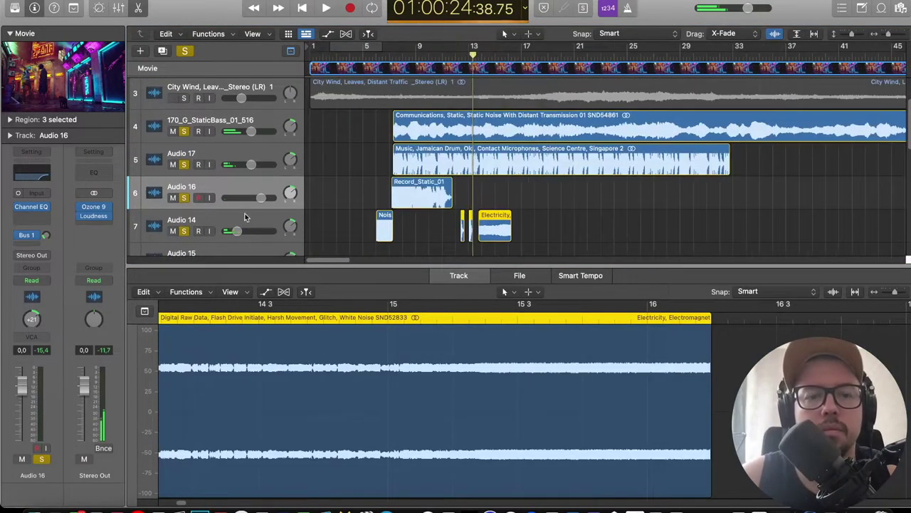
Move the three glitch regions between bars 12 and 16 from the Audio 14 track down to Audio 15.
{"action": "left_click", "coordinate": [244, 216]}
{"action": "scroll", "coordinate": [470, 147], "scroll_direction": "down", "scroll_amount": 3}
{"action": "left_click", "coordinate": [494, 173]}
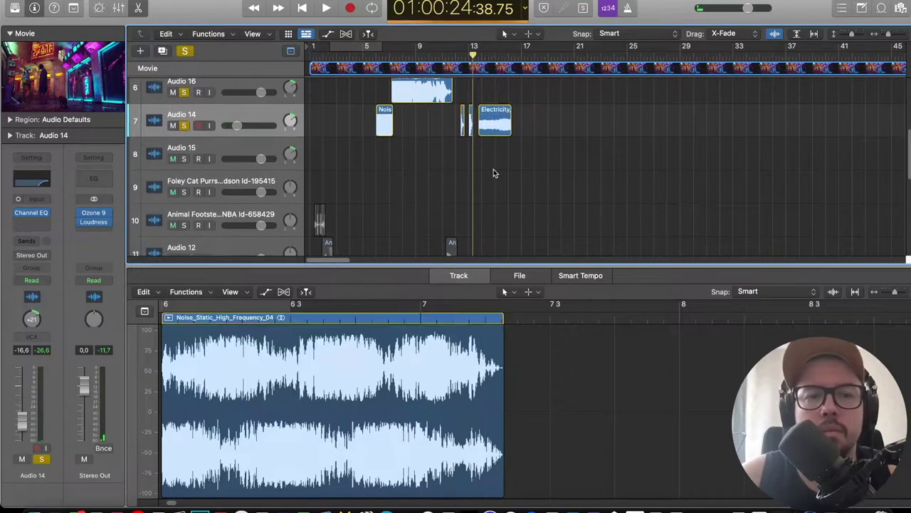
{"action": "key", "text": "super+Right"}
{"action": "key", "text": "super+Right"}
{"action": "key", "text": "super+Right"}
{"action": "left_click_drag", "start_coordinate": [563, 166], "coordinate": [436, 160]}
Pan Audio 15 to +15, lower its volume and solo it for playback with the other soloed tracks.
{"action": "left_click", "coordinate": [289, 152]}
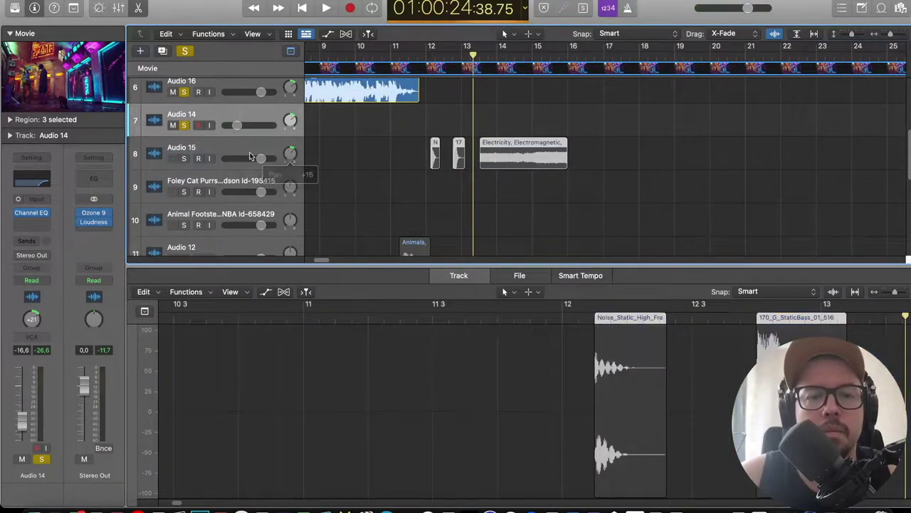
{"action": "left_click_drag", "start_coordinate": [262, 157], "coordinate": [247, 157]}
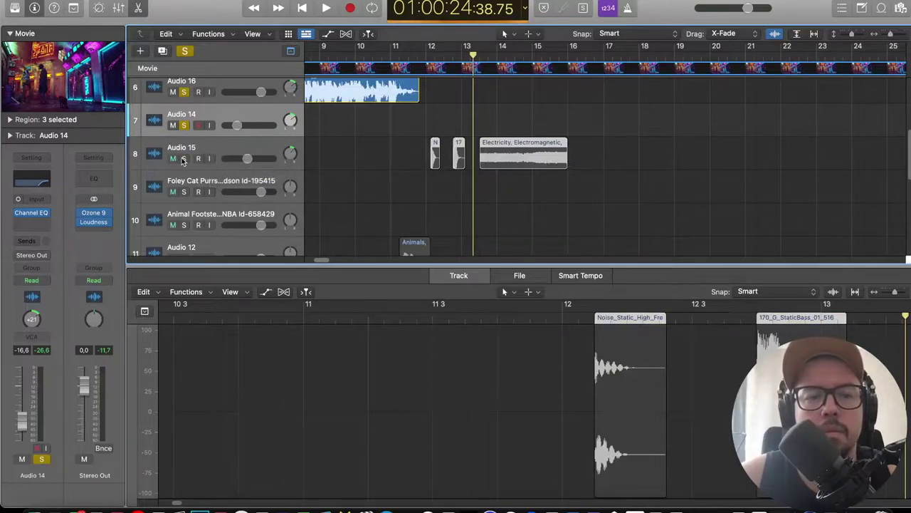
{"action": "left_click", "coordinate": [182, 159]}
{"action": "left_click", "coordinate": [413, 52]}
{"action": "key", "text": "space"}
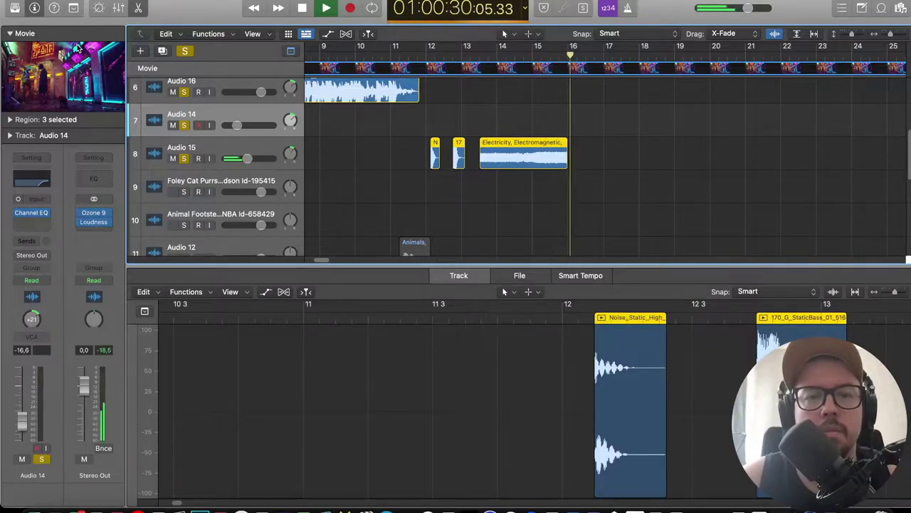
Split the Jamaican Drum region on Audio 17 at bar 16 and trim the first part's end back to about bar 13.5.
{"action": "scroll", "coordinate": [488, 91], "scroll_direction": "up", "scroll_amount": 5}
{"action": "key", "text": "super+Left"}
{"action": "key", "text": "super+Left"}
{"action": "key", "text": "super+Left"}
{"action": "key", "text": "super+Left"}
{"action": "key", "text": "super+Left"}
{"action": "scroll", "coordinate": [602, 138], "scroll_direction": "down", "scroll_amount": 3}
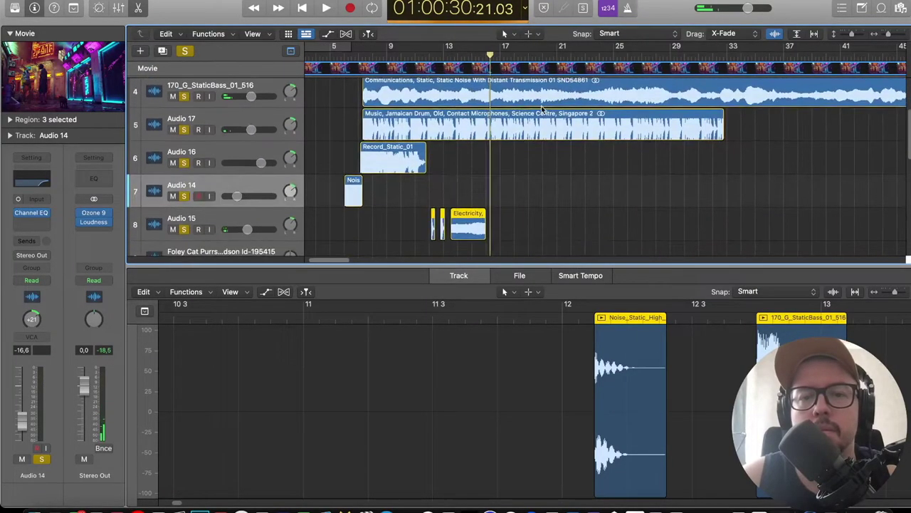
{"action": "key", "text": "super+Right"}
{"action": "key", "text": "super+Right"}
{"action": "key", "text": "super+Right"}
{"action": "key", "text": "super+Right"}
{"action": "key", "text": "super+Right"}
{"action": "key", "text": "super+Right"}
{"action": "scroll", "coordinate": [508, 66], "scroll_direction": "right", "scroll_amount": 2}
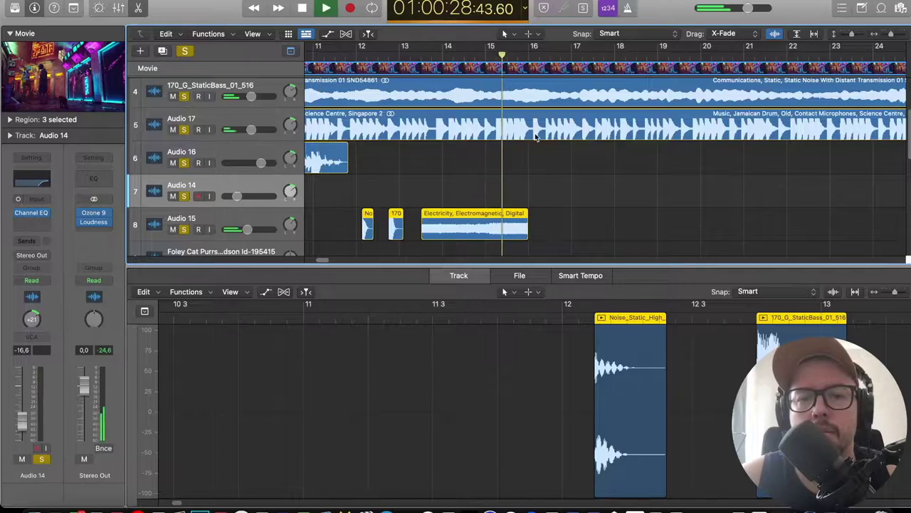
{"action": "left_click", "coordinate": [527, 128]}
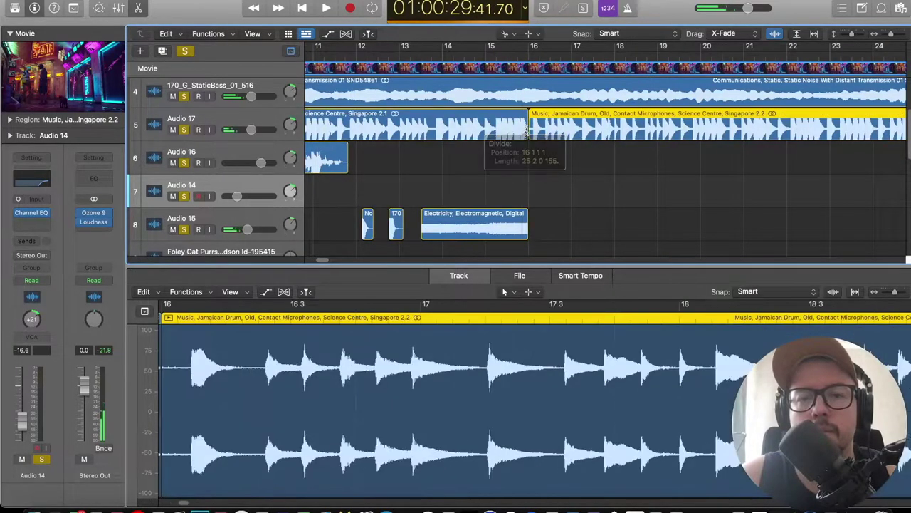
{"action": "left_click_drag", "start_coordinate": [525, 128], "coordinate": [427, 131]}
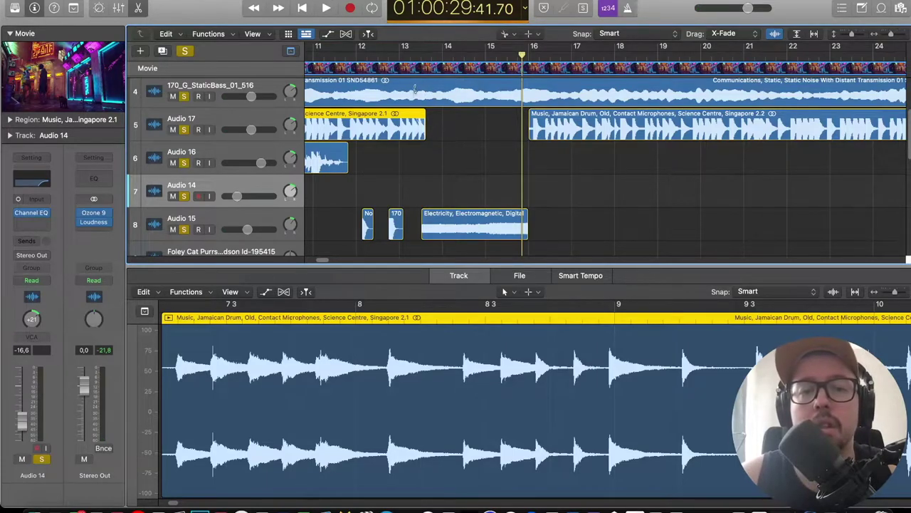
Split the Communications static region on track 4 just before bar 13 and trim the second part's start to just after bar 16.
{"action": "left_click", "coordinate": [392, 91]}
{"action": "key", "text": "t"}
{"action": "key", "text": "t"}
{"action": "left_click_drag", "start_coordinate": [395, 93], "coordinate": [537, 92]}
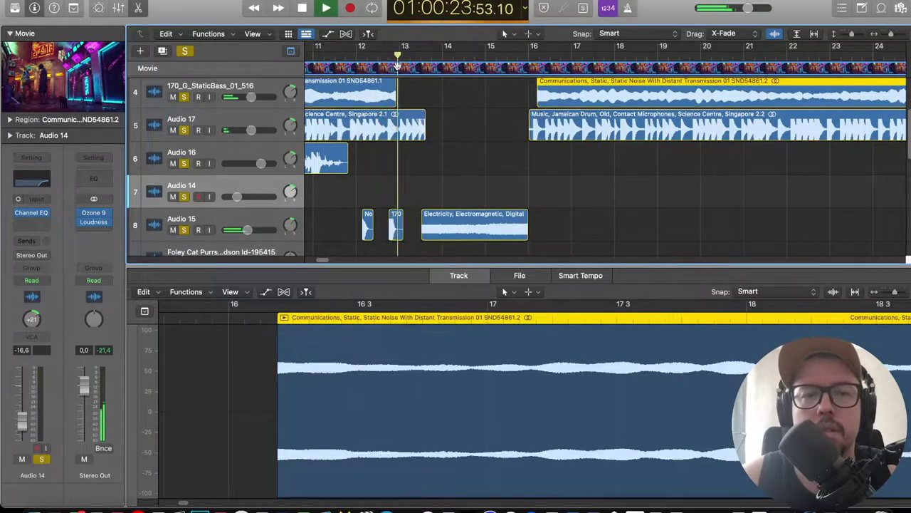
Shorten the first Communications region so it ends where the 170_G_StaticBass region starts on Audio 15.
{"action": "scroll", "coordinate": [410, 106], "scroll_direction": "up", "scroll_amount": 5}
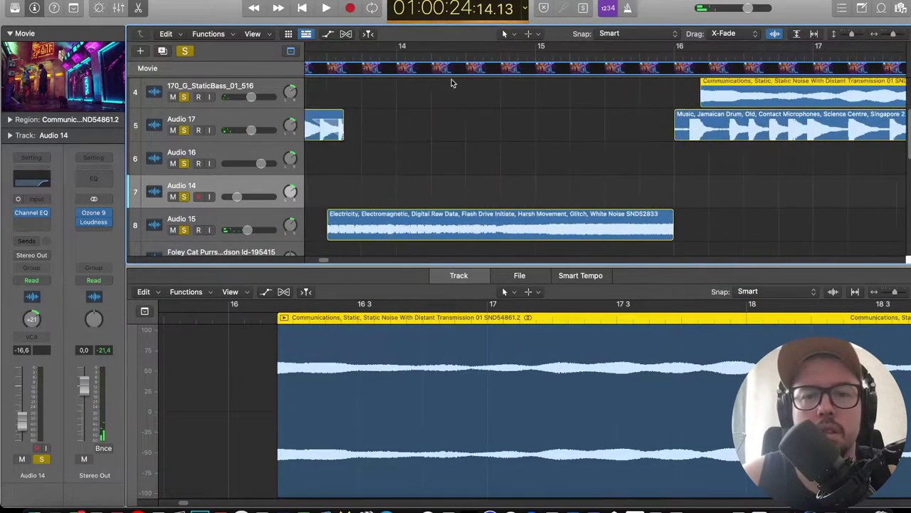
{"action": "scroll", "coordinate": [468, 85], "scroll_direction": "left", "scroll_amount": 2}
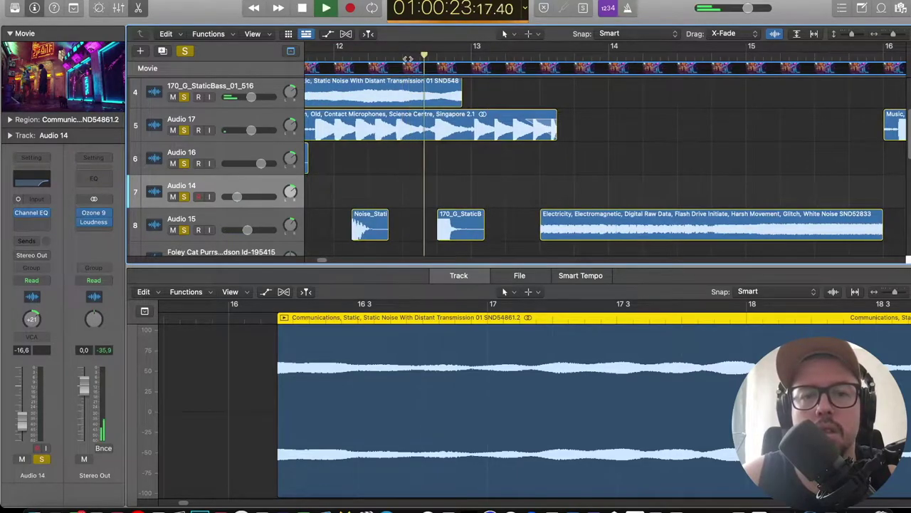
{"action": "key", "text": "space"}
{"action": "left_click_drag", "start_coordinate": [461, 93], "coordinate": [441, 93]}
Split the Electricity region on Audio 15 at 14 3 1 1 and move its second part to start at bar 16.
{"action": "scroll", "coordinate": [427, 55], "scroll_direction": "down", "scroll_amount": 5}
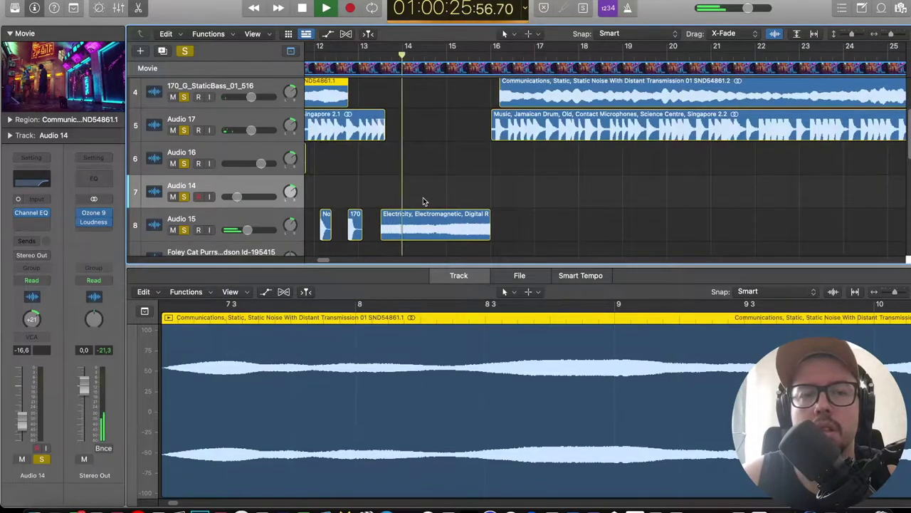
{"action": "scroll", "coordinate": [423, 201], "scroll_direction": "up", "scroll_amount": 5}
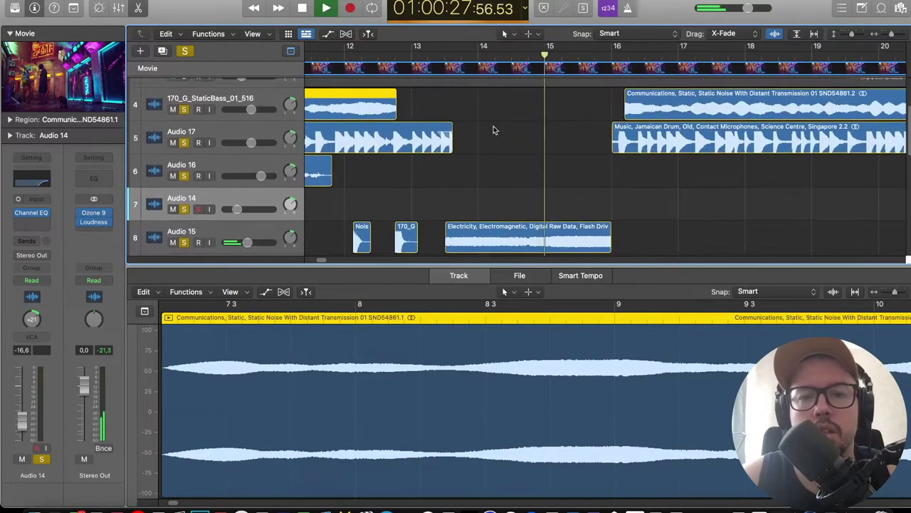
{"action": "scroll", "coordinate": [386, 162], "scroll_direction": "down", "scroll_amount": 5}
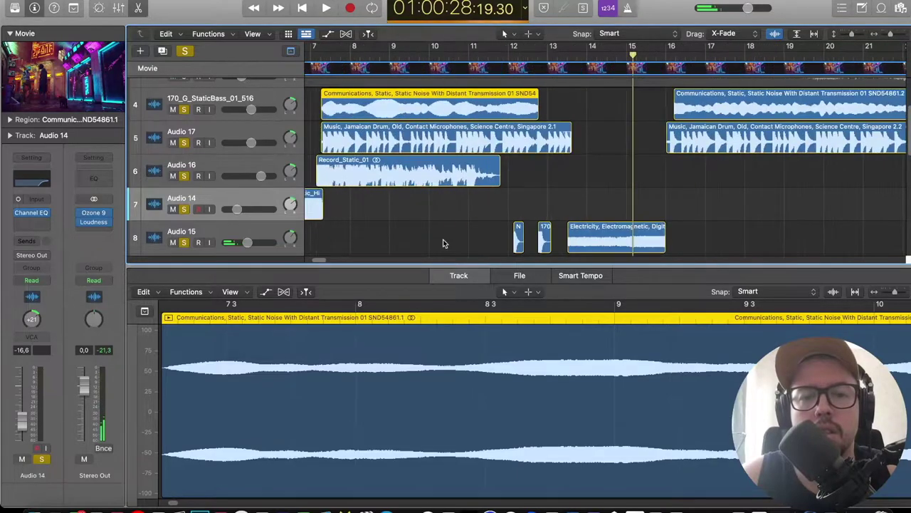
{"action": "scroll", "coordinate": [589, 68], "scroll_direction": "right", "scroll_amount": 4}
{"action": "left_click", "coordinate": [510, 54]}
{"action": "key", "text": "space"}
{"action": "left_click", "coordinate": [517, 242]}
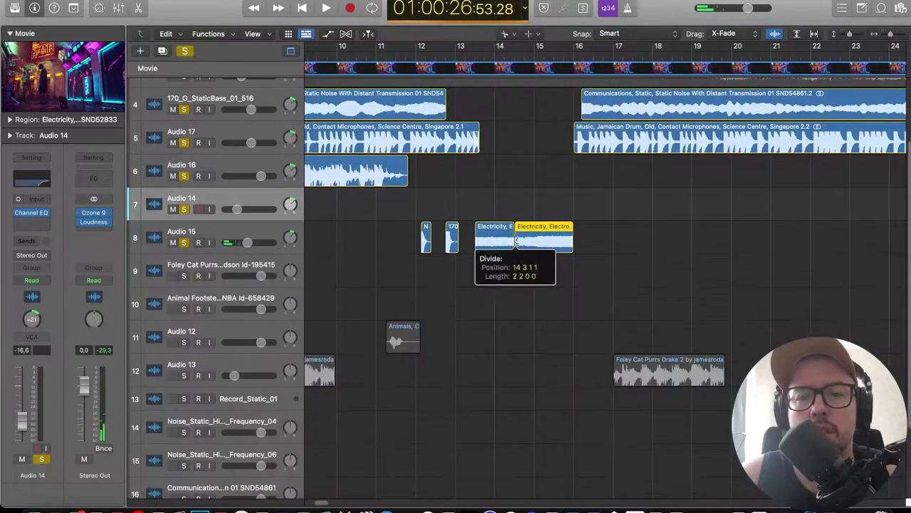
{"action": "left_click_drag", "start_coordinate": [516, 242], "coordinate": [576, 242]}
Play back the edited Electricity regions from about bar 14 and pan Audio 15 to +20.
{"action": "key", "text": "space"}
{"action": "left_click", "coordinate": [496, 51]}
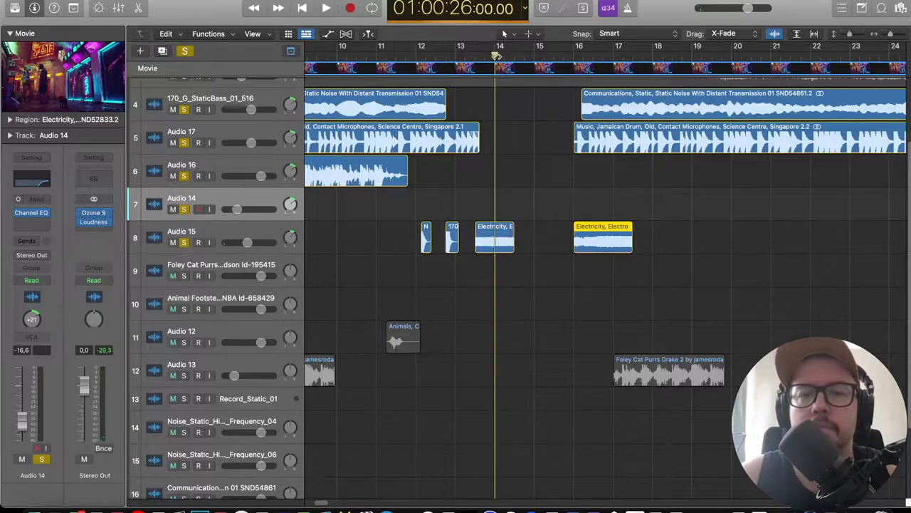
{"action": "key", "text": "space"}
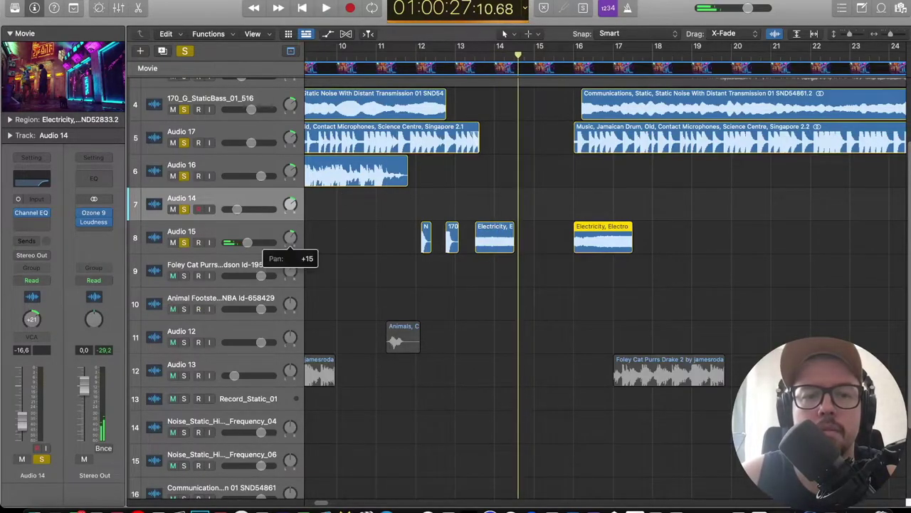
{"action": "left_click", "coordinate": [490, 48]}
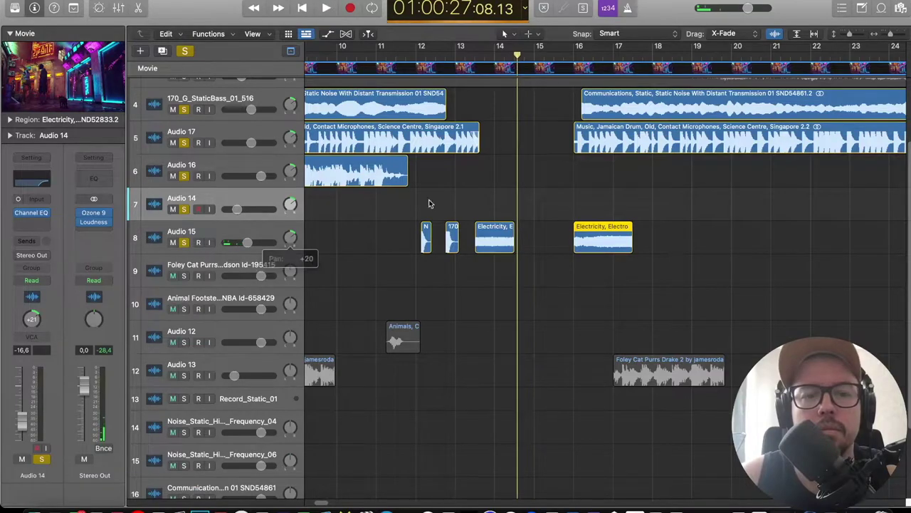
{"action": "left_click", "coordinate": [573, 51]}
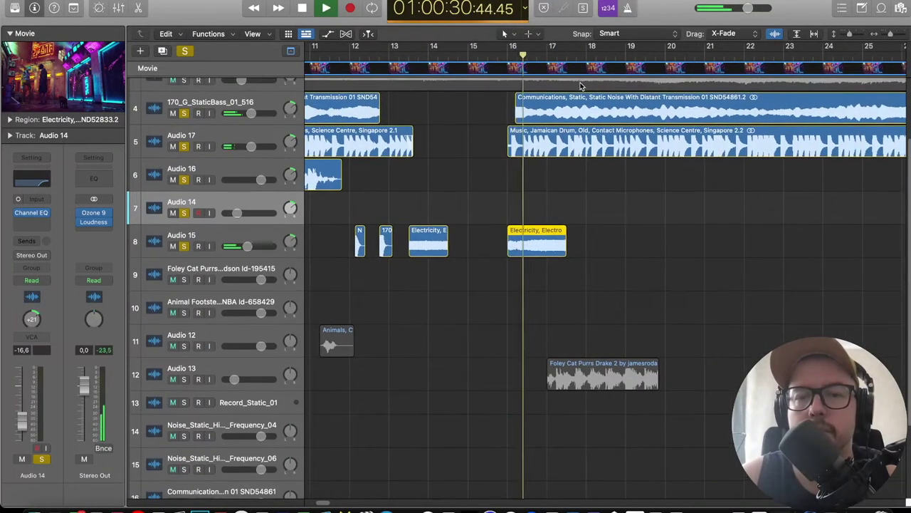
Split the Electricity region at bar 16 on Audio 15 and move its latter part to about bar 18.
{"action": "key", "text": "super+Left"}
{"action": "key", "text": "super+Left"}
{"action": "key", "text": "super+Left"}
{"action": "key", "text": "super+Right"}
{"action": "key", "text": "super+Right"}
{"action": "key", "text": "super+Right"}
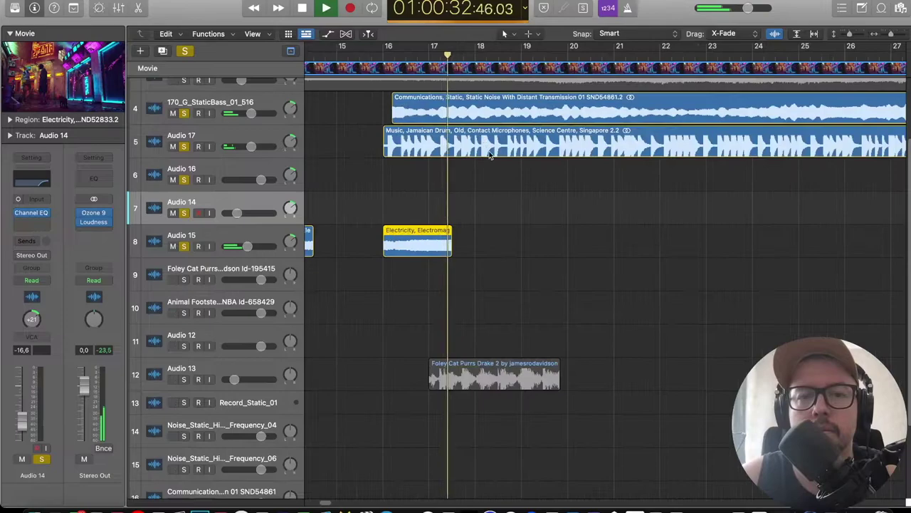
{"action": "left_click", "coordinate": [431, 246]}
{"action": "key", "text": "t"}
{"action": "key", "text": "t"}
{"action": "left_click_drag", "start_coordinate": [405, 244], "coordinate": [502, 243]}
{"action": "mouse_move", "coordinate": [439, 244]}
{"action": "left_mouse_down"}
{"action": "mouse_move", "coordinate": [382, 243]}
{"action": "mouse_move", "coordinate": [457, 244]}
{"action": "left_mouse_up"}
Chop the remaining Electricity piece near bar 16 into three short fragments with small gaps and play them back.
{"action": "key", "text": "super+Right"}
{"action": "key", "text": "super+Right"}
{"action": "key", "text": "super+Right"}
{"action": "scroll", "coordinate": [383, 243], "scroll_direction": "left", "scroll_amount": 1}
{"action": "key", "text": "t"}
{"action": "key", "text": "i"}
{"action": "left_click", "coordinate": [407, 246]}
{"action": "key", "text": "t"}
{"action": "key", "text": "t"}
{"action": "key", "text": "t"}
{"action": "key", "text": "i"}
{"action": "left_click", "coordinate": [429, 245]}
{"action": "key", "text": "t"}
{"action": "key", "text": "t"}
{"action": "left_click", "coordinate": [373, 55]}
{"action": "key", "text": "space"}
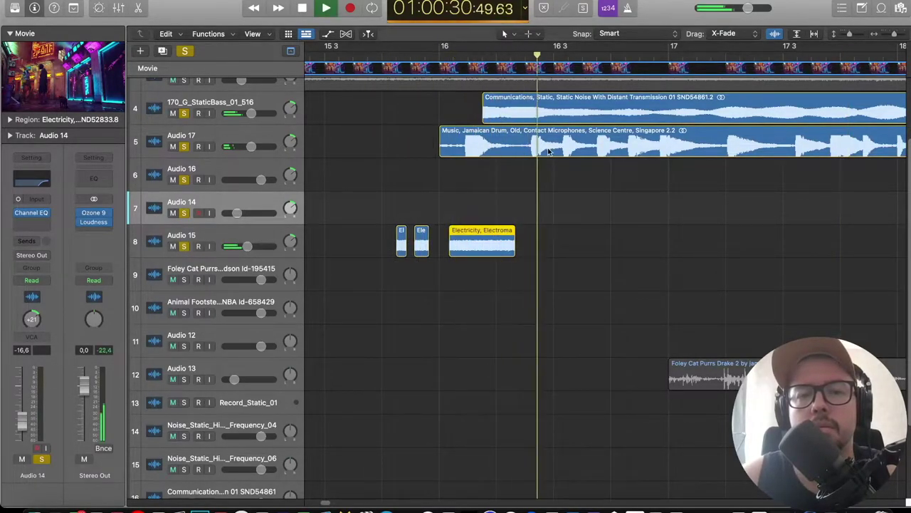
Copy the Noise_Static_High_Frequency_04 region near bar 6 on Audio 14 to bar 16 on the same track.
{"action": "key", "text": "super+Left"}
{"action": "key", "text": "super+Left"}
{"action": "key", "text": "super+Left"}
{"action": "key", "text": "super+Left"}
{"action": "key", "text": "super+Left"}
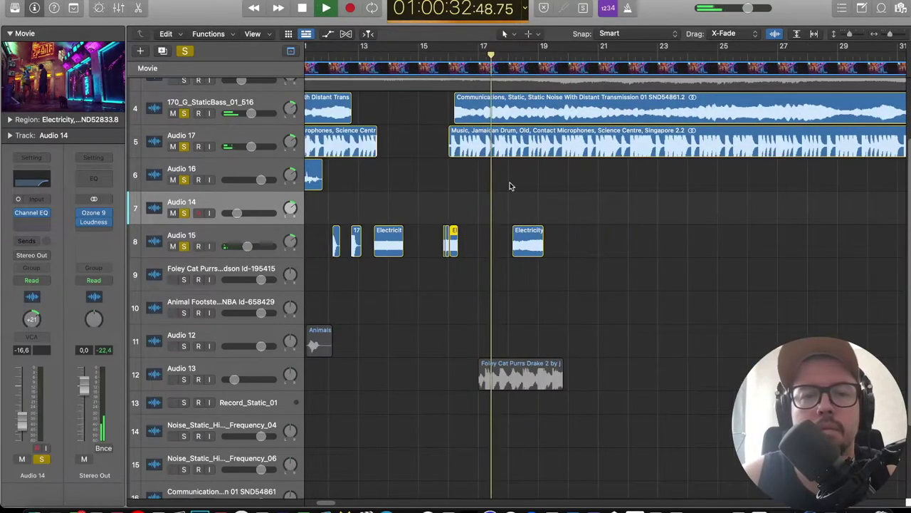
{"action": "key", "text": "super+Left"}
{"action": "key", "text": "super+Left"}
{"action": "left_click_drag", "start_coordinate": [398, 201], "coordinate": [546, 198]}
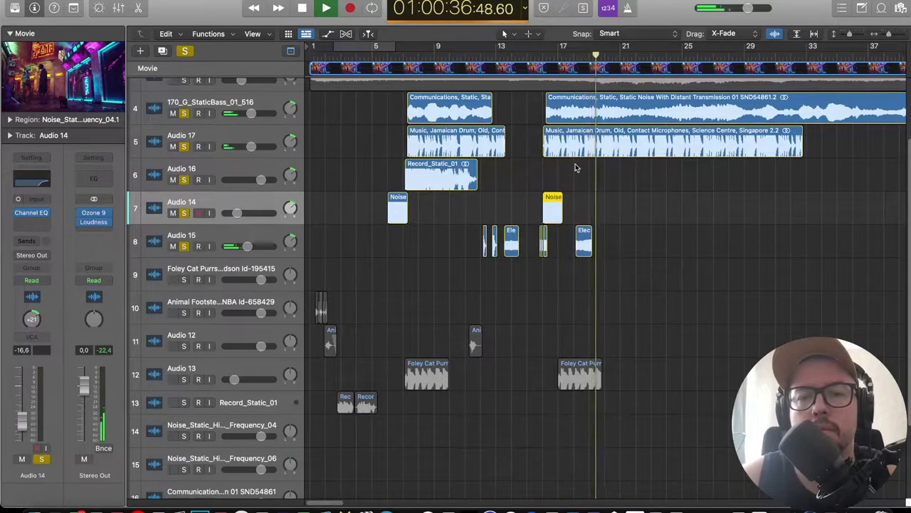
Split the second Communications region on track 4 at bar 18, trim the new part's start to just after bar 19 and audition the gap.
{"action": "key", "text": "space"}
{"action": "key", "text": "super+Right"}
{"action": "key", "text": "super+Right"}
{"action": "left_click", "coordinate": [414, 56]}
{"action": "key", "text": "space"}
{"action": "left_click", "coordinate": [422, 111]}
{"action": "key", "text": "super+t"}
{"action": "left_click_drag", "start_coordinate": [422, 110], "coordinate": [504, 109]}
{"action": "left_click", "coordinate": [397, 56]}
{"action": "key", "text": "space"}
{"action": "key", "text": "space"}
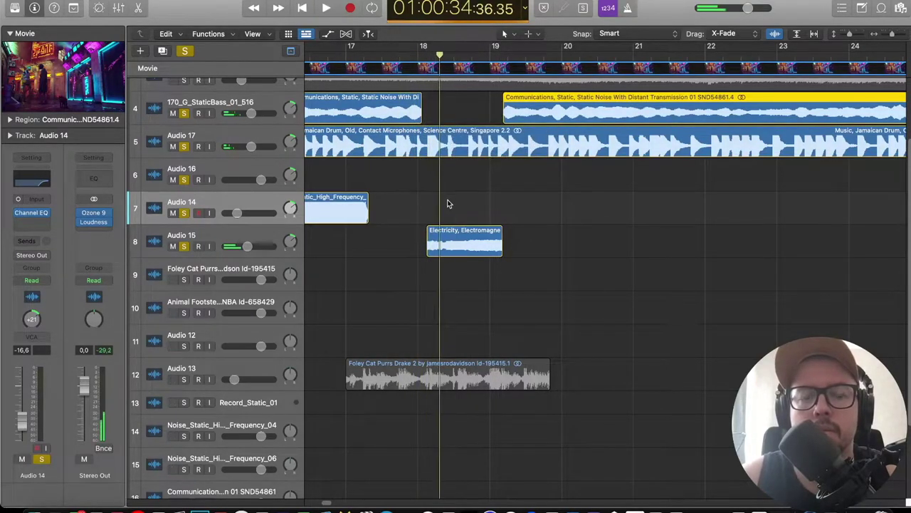
Move the Electricity region from Audio 15 to 18 1 1 1 on track 4 and extend the following Communications region back to meet it.
{"action": "scroll", "coordinate": [457, 235], "scroll_direction": "left", "scroll_amount": 2}
{"action": "left_click_drag", "start_coordinate": [491, 247], "coordinate": [485, 121]}
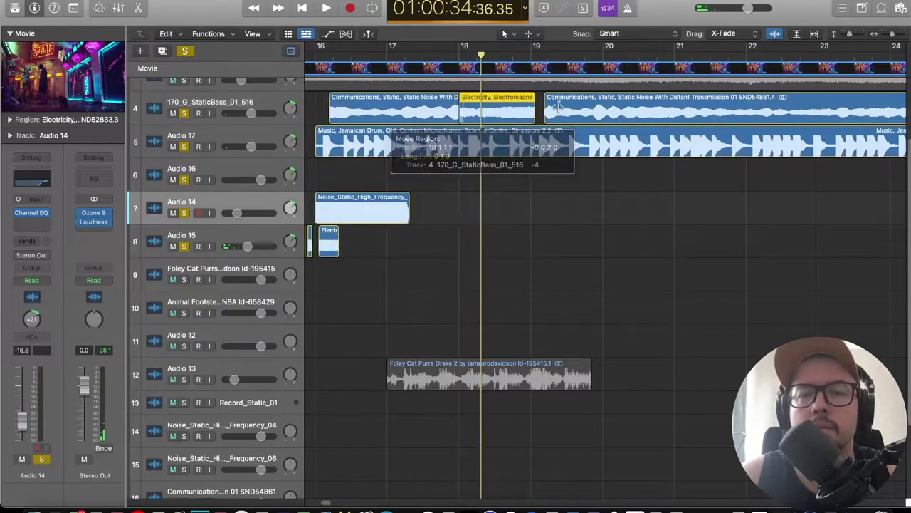
{"action": "left_click_drag", "start_coordinate": [548, 112], "coordinate": [532, 113]}
{"action": "left_click", "coordinate": [451, 55]}
{"action": "key", "text": "space"}
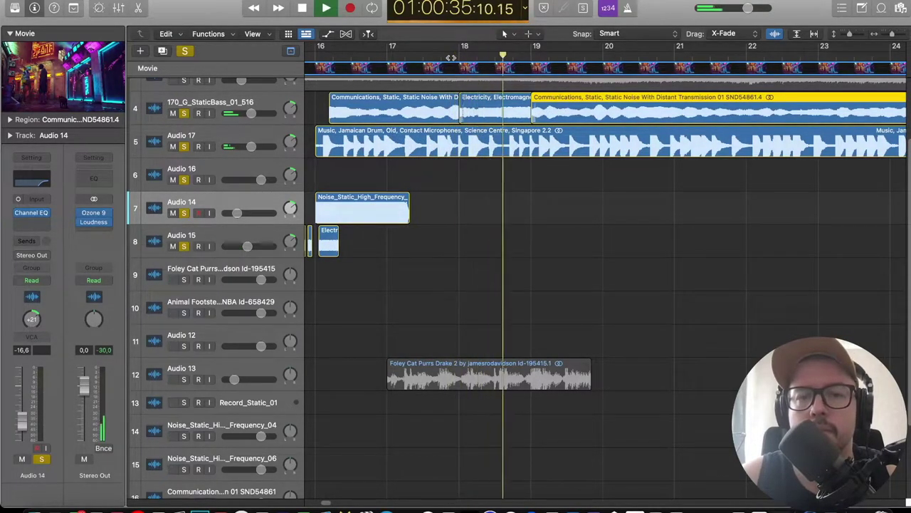
Split the last Communications region on track 4 just after bar 20 and trim the second part's start to just after bar 22.
{"action": "key", "text": "super+Left"}
{"action": "scroll", "coordinate": [467, 116], "scroll_direction": "right", "scroll_amount": 3}
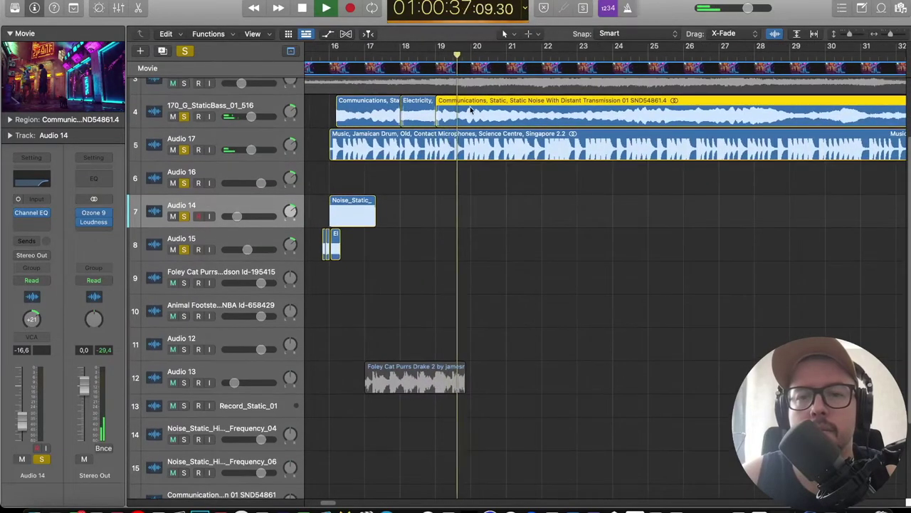
{"action": "key", "text": "space"}
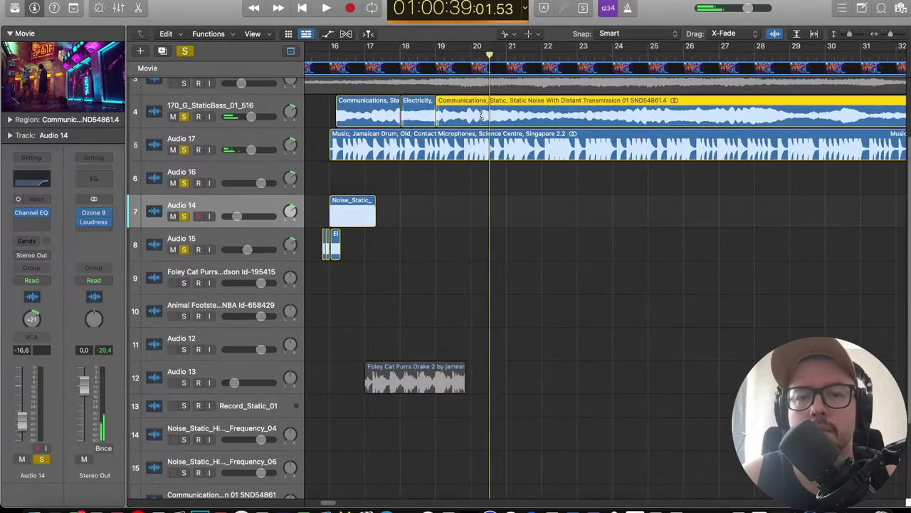
{"action": "left_click", "coordinate": [480, 114]}
{"action": "key", "text": "t"}
{"action": "key", "text": "t"}
{"action": "left_click_drag", "start_coordinate": [482, 122], "coordinate": [553, 122]}
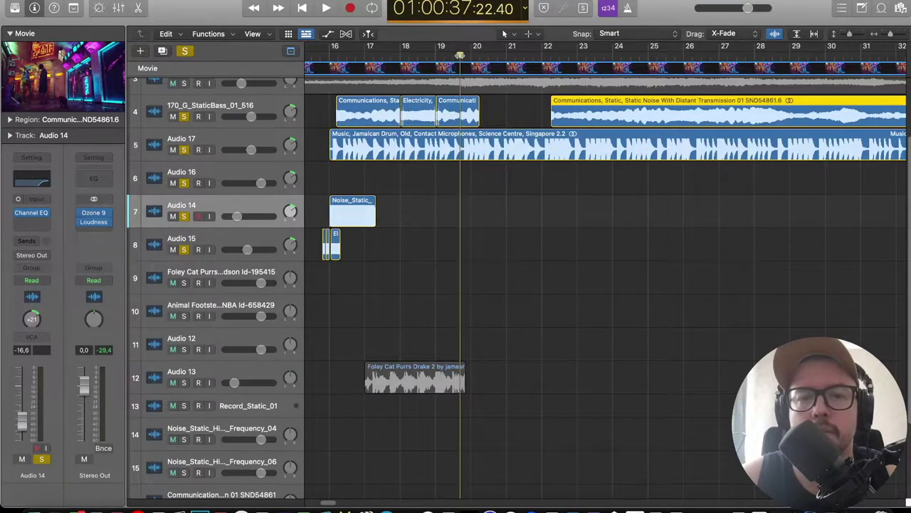
{"action": "key", "text": "space"}
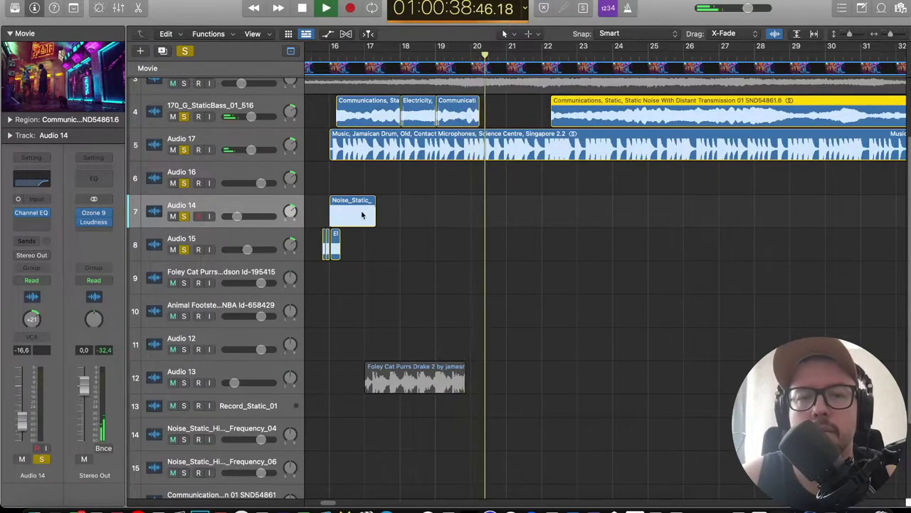
Copy the bar 16 Noise_Static_High_Frequency_04 region from Audio 14 into the gap after bar 20 on track 4.
{"action": "left_click_drag", "start_coordinate": [356, 217], "coordinate": [507, 117]}
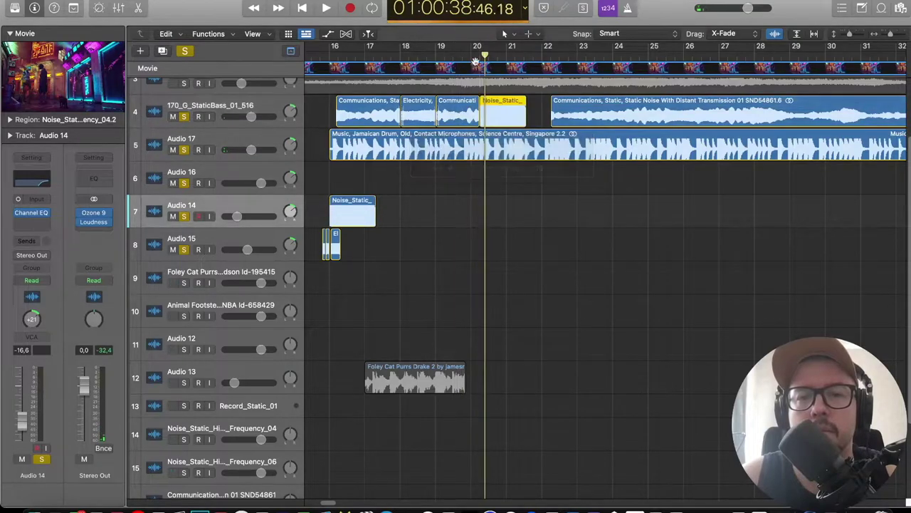
{"action": "key", "text": "space"}
{"action": "scroll", "coordinate": [491, 66], "scroll_direction": "up", "scroll_amount": 6}
{"action": "scroll", "coordinate": [637, 115], "scroll_direction": "down", "scroll_amount": 5}
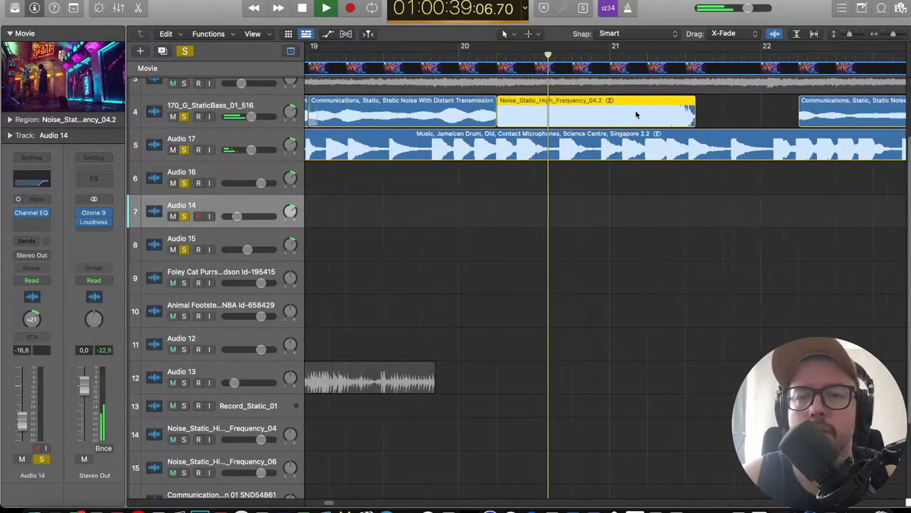
Trim the end of the copied noise region to about bar 21.4 and extend the following Communications region back to meet it.
{"action": "left_click_drag", "start_coordinate": [685, 107], "coordinate": [643, 112]}
{"action": "left_click", "coordinate": [583, 57]}
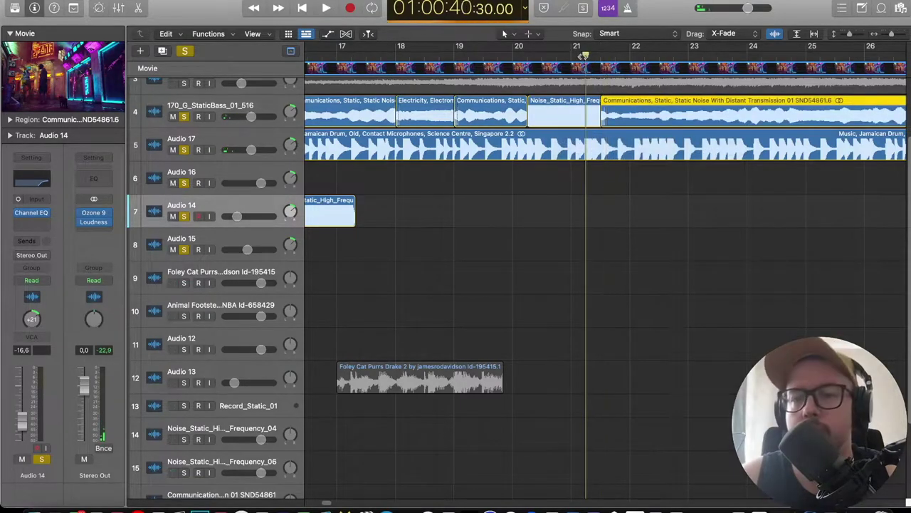
{"action": "key", "text": "space"}
Play back the later part of the arrangement beyond bar 22.
{"action": "scroll", "coordinate": [648, 71], "scroll_direction": "down", "scroll_amount": 5}
{"action": "scroll", "coordinate": [648, 71], "scroll_direction": "up", "scroll_amount": 2}
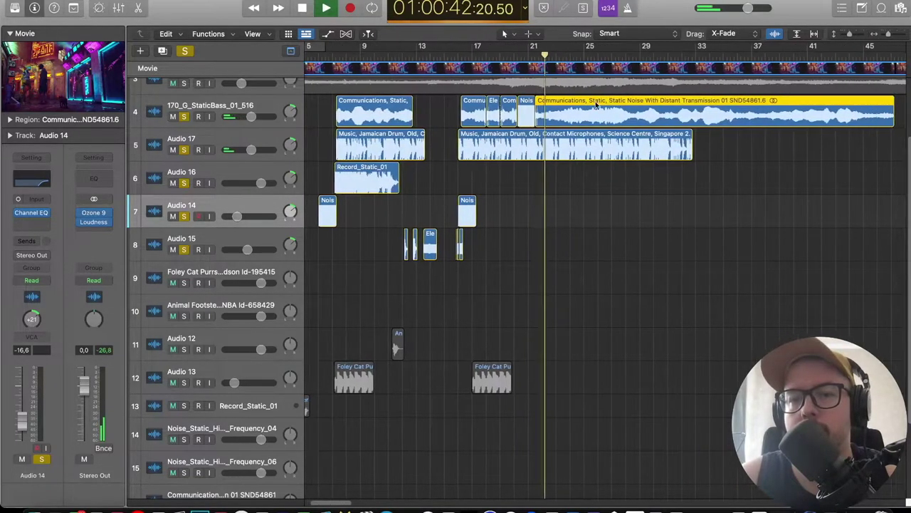
{"action": "left_click", "coordinate": [643, 60]}
{"action": "key", "text": "space"}
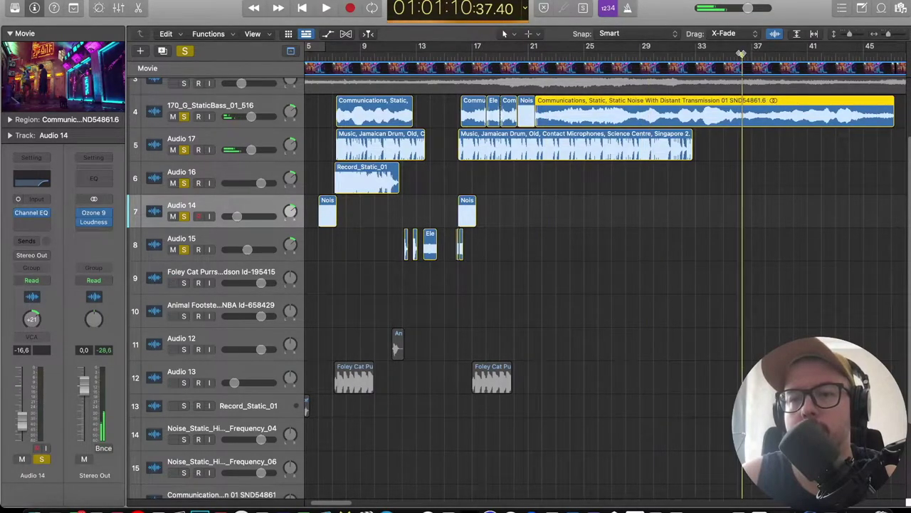
Trim the last Communications region's start on track 4 to about bar 35.5 and move the remainder back to about bar 21.4.
{"action": "key", "text": "space"}
{"action": "key", "text": "space"}
{"action": "left_click_drag", "start_coordinate": [536, 121], "coordinate": [736, 122]}
{"action": "left_click_drag", "start_coordinate": [807, 111], "coordinate": [608, 110]}
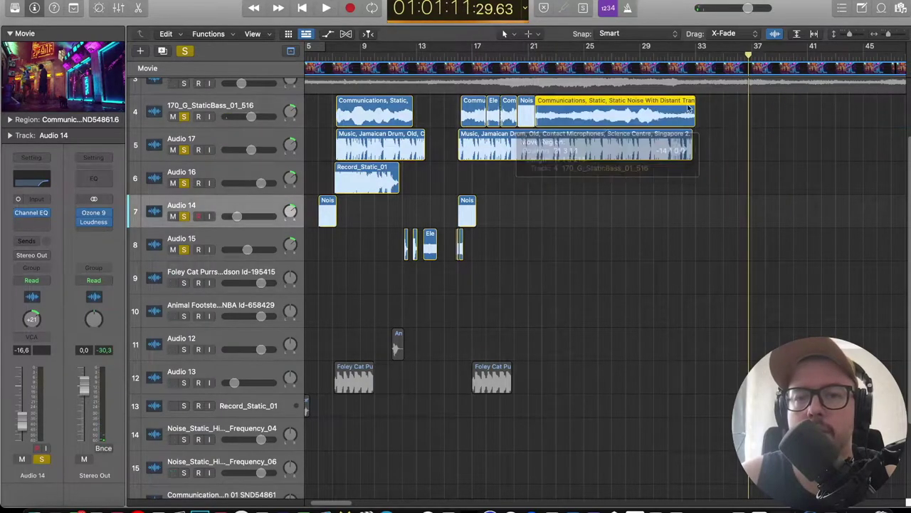
{"action": "left_click", "coordinate": [532, 55]}
{"action": "key", "text": "space"}
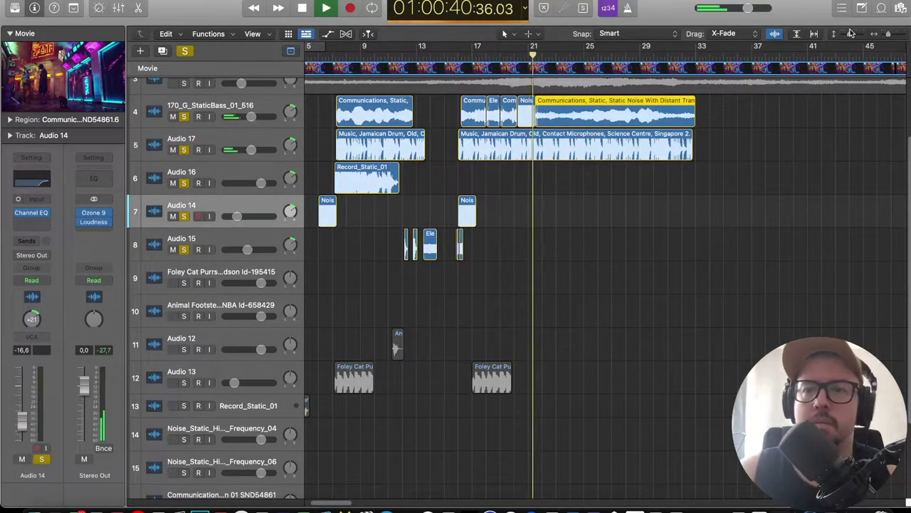
Duplicate the Audio 17 track with its channel settings and dismiss the input source alert.
{"action": "key", "text": "super+Down"}
{"action": "left_click", "coordinate": [246, 137]}
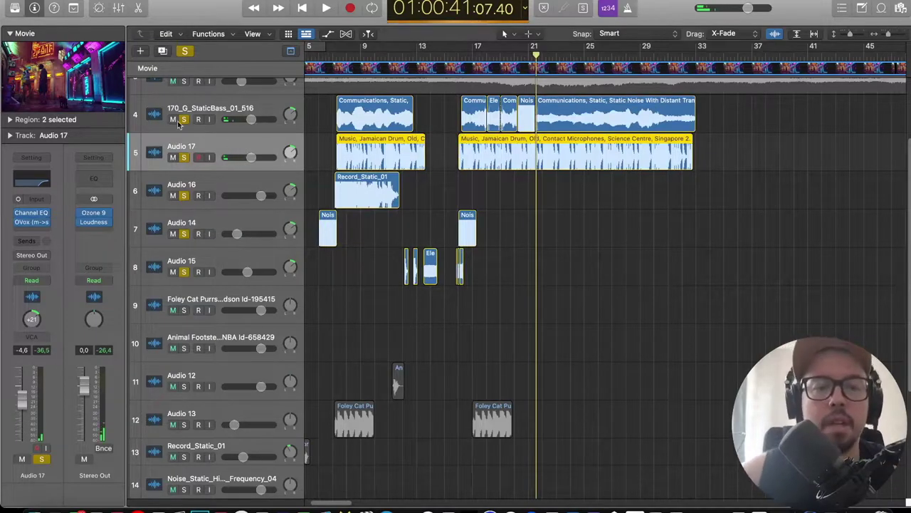
{"action": "key", "text": "super+d"}
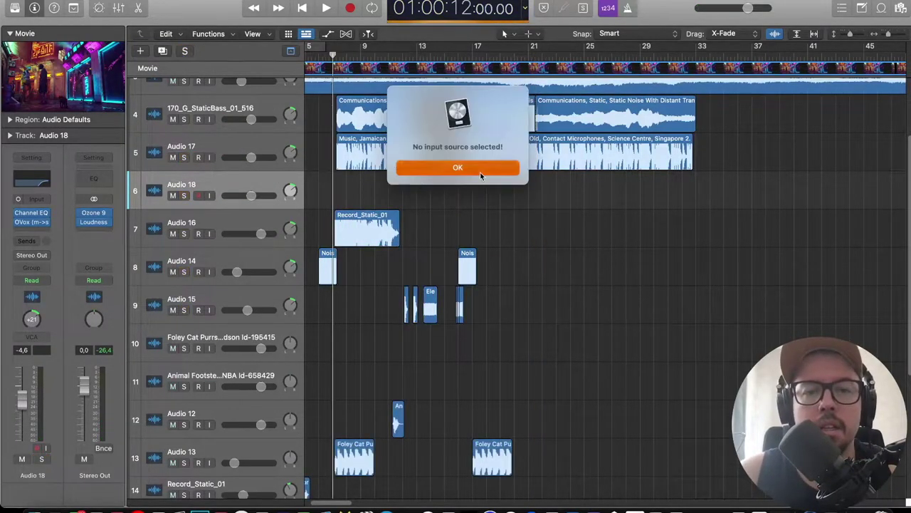
{"action": "left_click", "coordinate": [481, 172]}
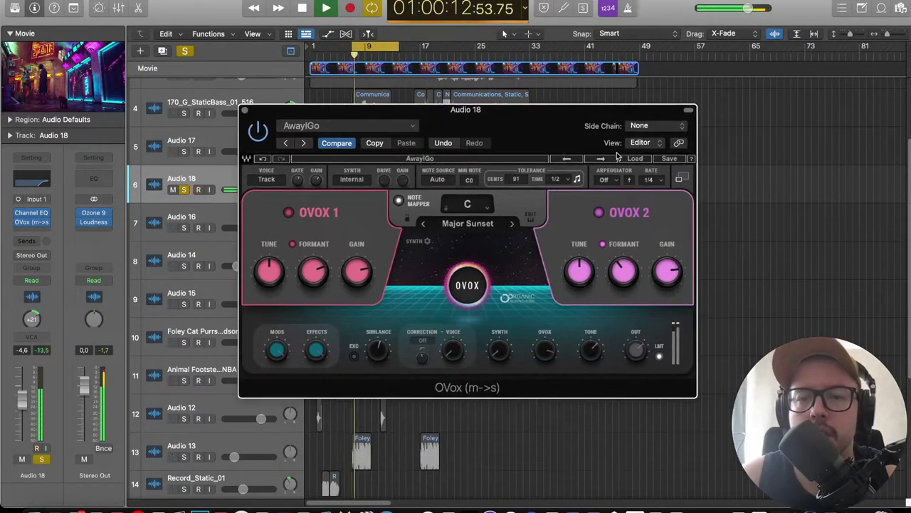
Step through the OVox presets on Audio 18, leave Basic Mono Rich loaded and close the plug-in window.
{"action": "left_click", "coordinate": [602, 159]}
{"action": "left_click", "coordinate": [566, 159]}
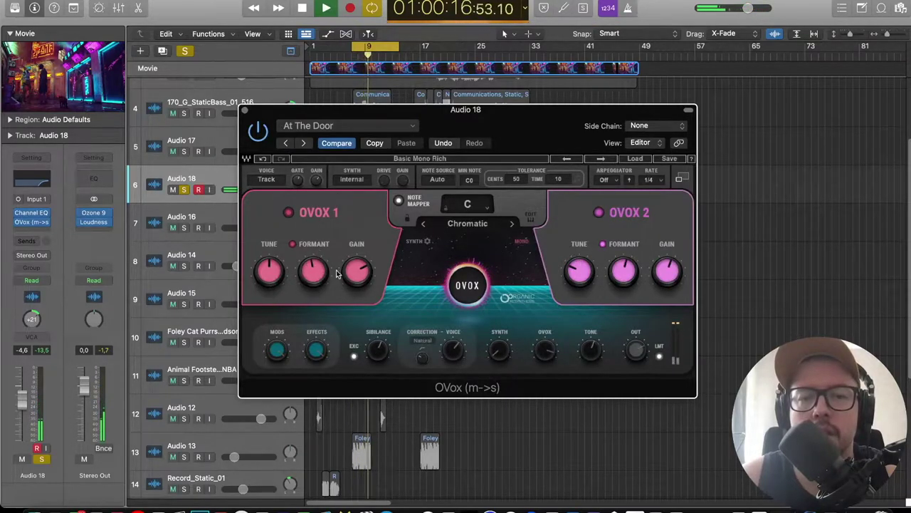
{"action": "left_click", "coordinate": [246, 111]}
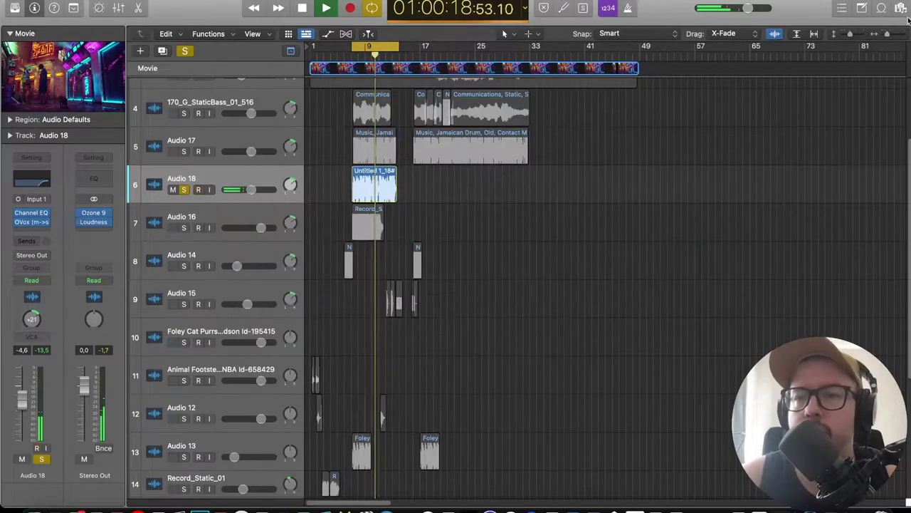
Lower the Channel EQ low cut on Audio 18 to 3860 Hz, audition it and close the EQ.
{"action": "scroll", "coordinate": [422, 151], "scroll_direction": "up", "scroll_amount": 10}
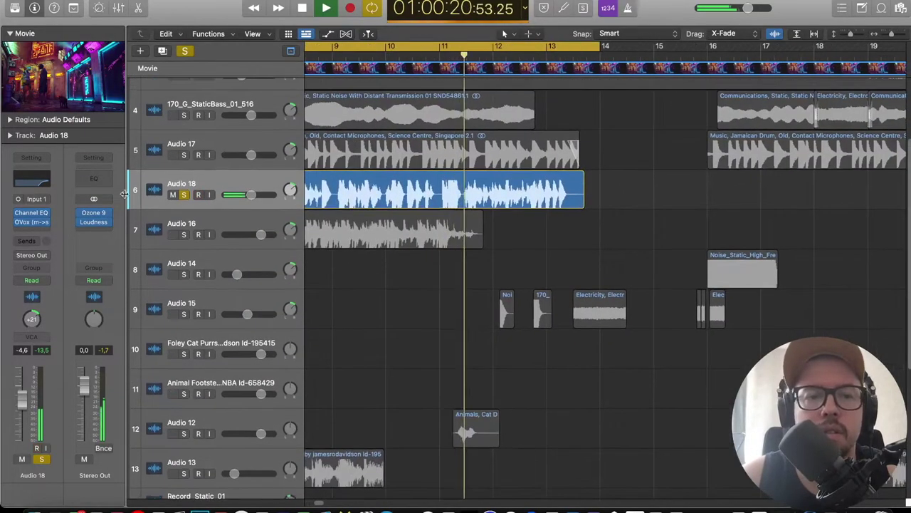
{"action": "left_click", "coordinate": [33, 213]}
{"action": "left_click_drag", "start_coordinate": [728, 269], "coordinate": [687, 264]}
{"action": "key", "text": "space"}
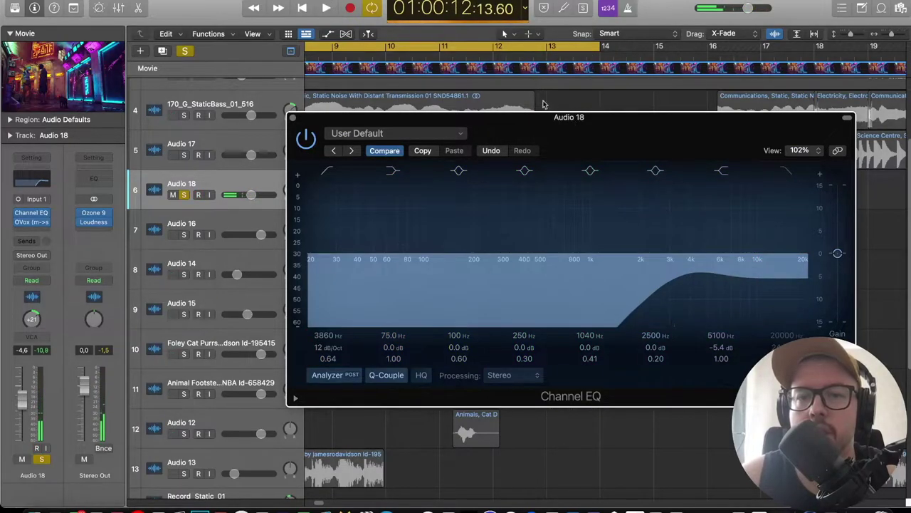
{"action": "left_click", "coordinate": [524, 170]}
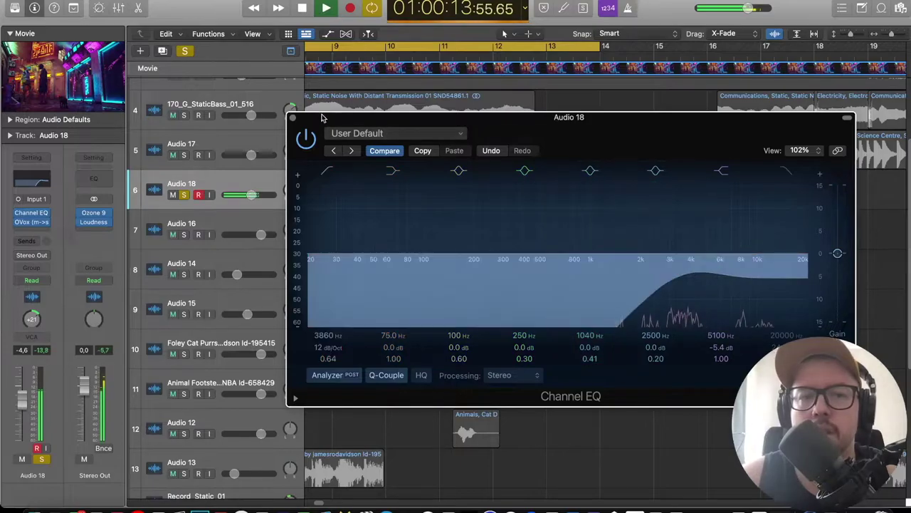
{"action": "left_click", "coordinate": [294, 119]}
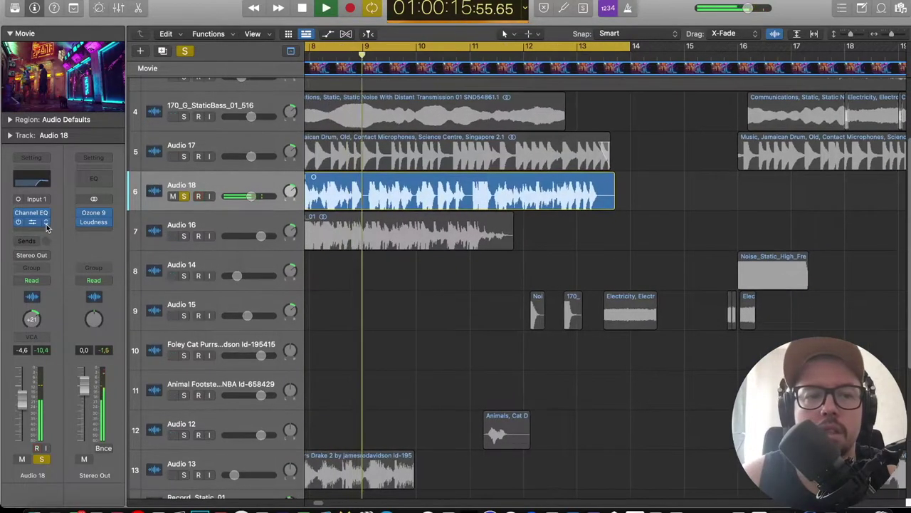
Set the Channel EQ low cut on Audio 18 to 5250 Hz.
{"action": "scroll", "coordinate": [239, 116], "scroll_direction": "left", "scroll_amount": 2}
{"action": "left_click", "coordinate": [199, 196]}
{"action": "key", "text": "super+Up"}
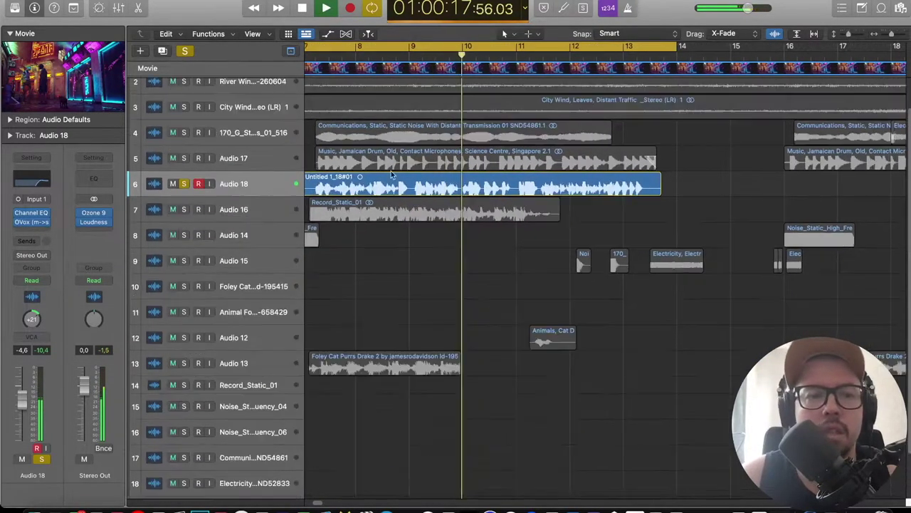
{"action": "left_click", "coordinate": [32, 179]}
{"action": "left_click_drag", "start_coordinate": [650, 258], "coordinate": [706, 264]}
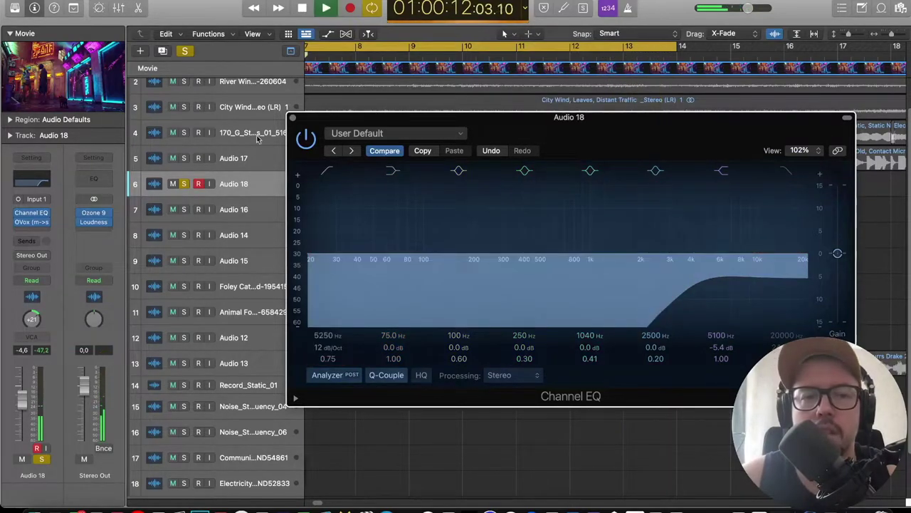
Disarm recording and turn off solo on Audio 18, closing its Channel EQ window.
{"action": "key", "text": "space"}
{"action": "left_click", "coordinate": [196, 185]}
{"action": "left_click", "coordinate": [184, 183]}
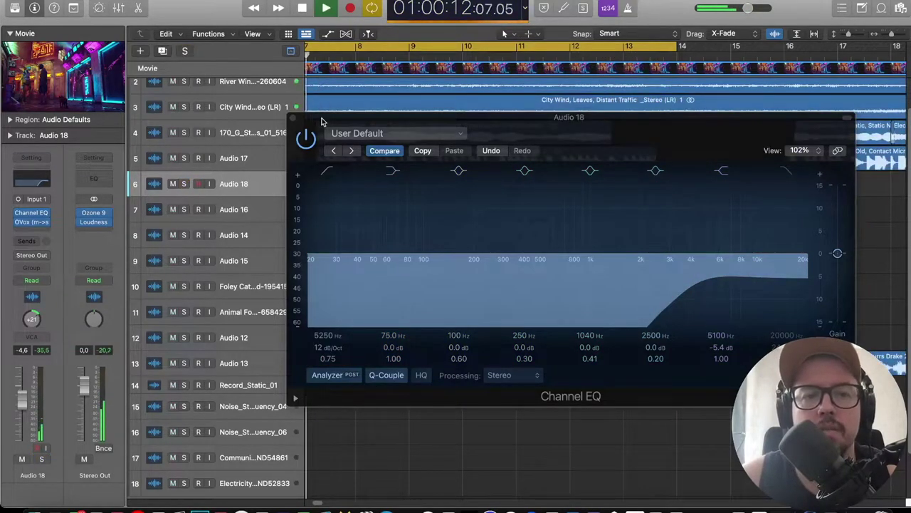
{"action": "left_click", "coordinate": [292, 118]}
Play the full mix against the movie in a floating window, then close the movie window.
{"action": "double_click", "coordinate": [71, 80]}
{"action": "left_click_drag", "start_coordinate": [727, 181], "coordinate": [711, 228]}
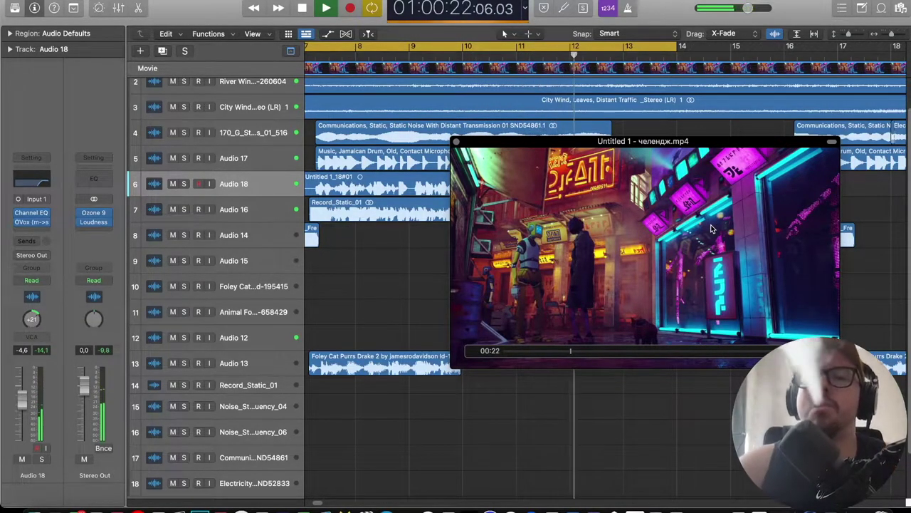
{"action": "key", "text": "space"}
{"action": "left_click", "coordinate": [614, 44]}
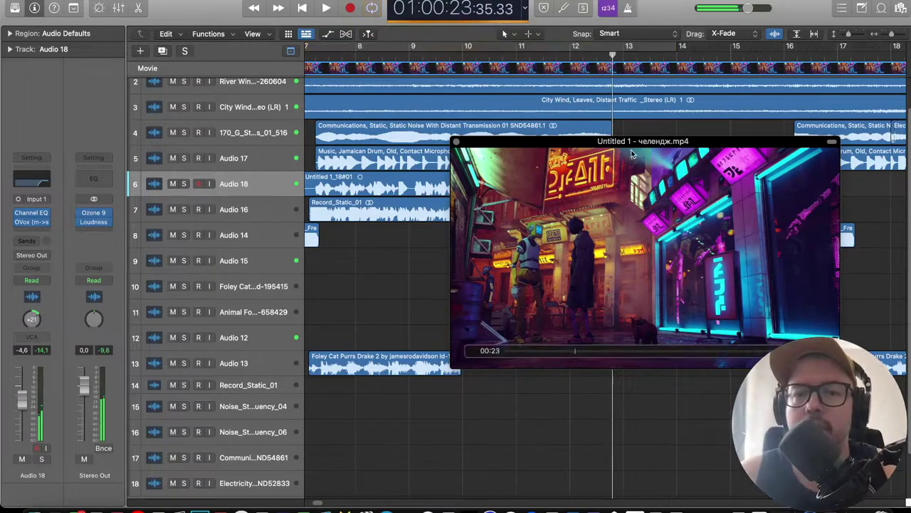
{"action": "left_click", "coordinate": [457, 142]}
Copy the Untitled 1_18#01 region on Audio 18 to about bar 17.5 and about bar 27.
{"action": "scroll", "coordinate": [502, 181], "scroll_direction": "down", "scroll_amount": 10}
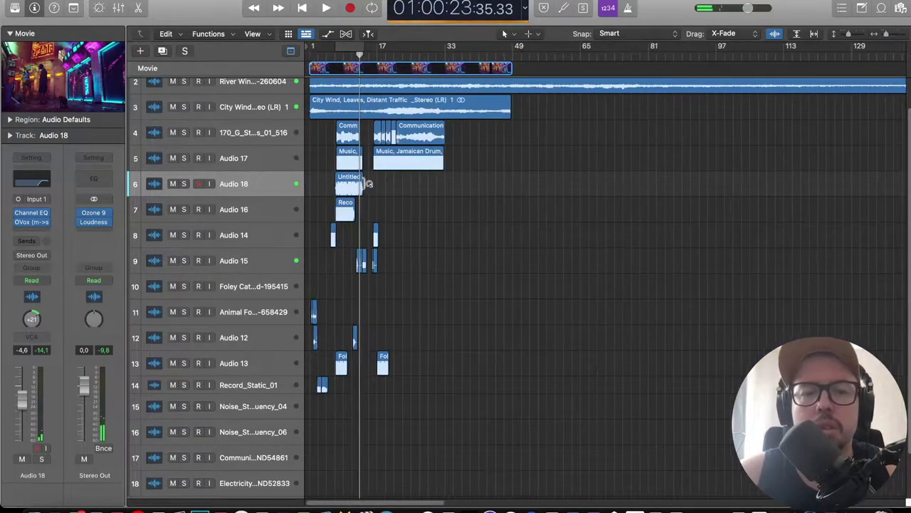
{"action": "scroll", "coordinate": [365, 187], "scroll_direction": "up", "scroll_amount": 10}
{"action": "left_click_drag", "start_coordinate": [354, 183], "coordinate": [658, 183]}
{"action": "left_click", "coordinate": [674, 54]}
Review the whole arrangement, return to the project start and open the movie in a floating window.
{"action": "scroll", "coordinate": [656, 105], "scroll_direction": "down", "scroll_amount": 10}
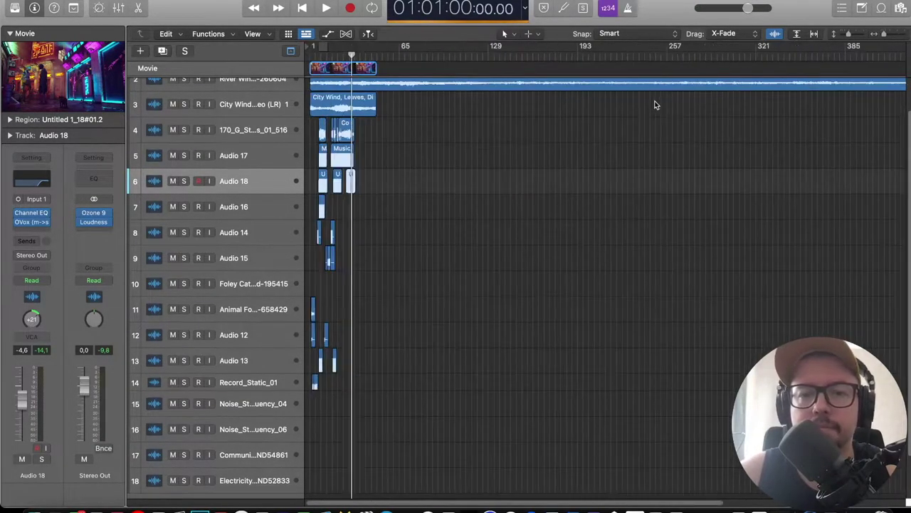
{"action": "scroll", "coordinate": [532, 115], "scroll_direction": "up", "scroll_amount": 10}
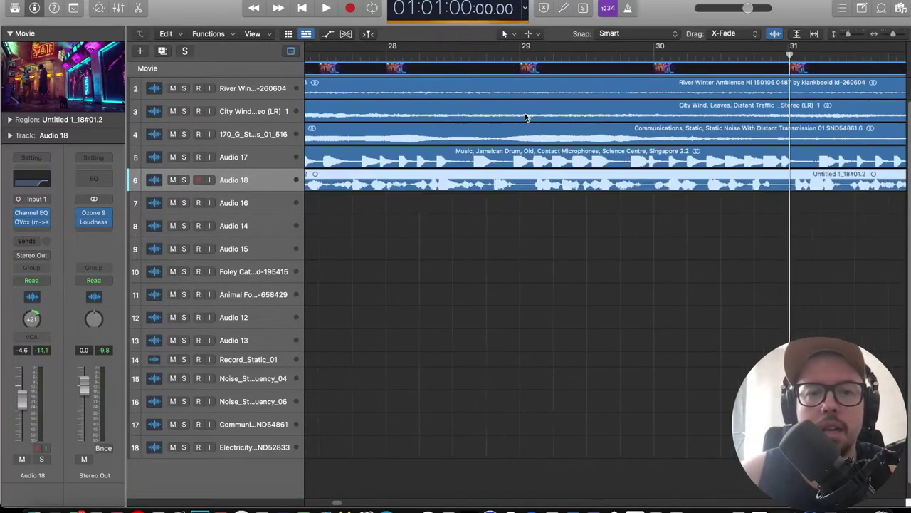
{"action": "scroll", "coordinate": [524, 113], "scroll_direction": "down", "scroll_amount": 10}
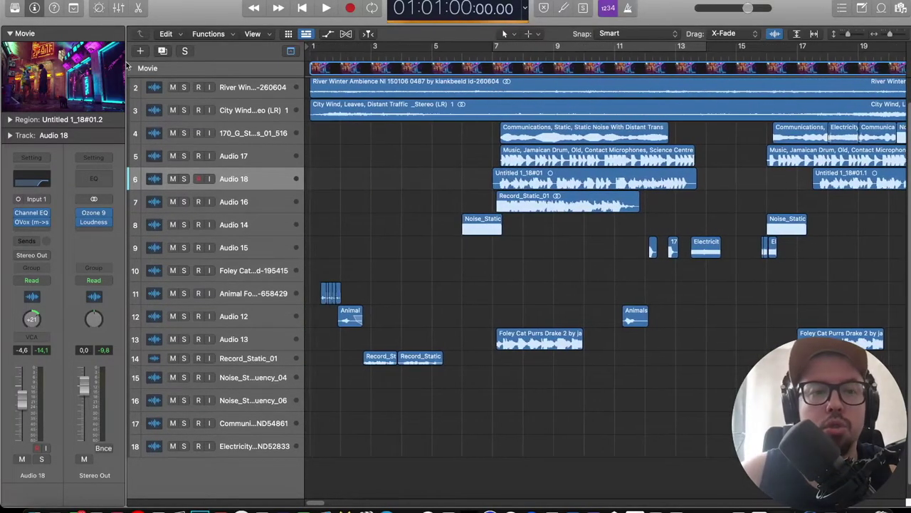
{"action": "key", "text": "Return"}
{"action": "left_click", "coordinate": [96, 79]}
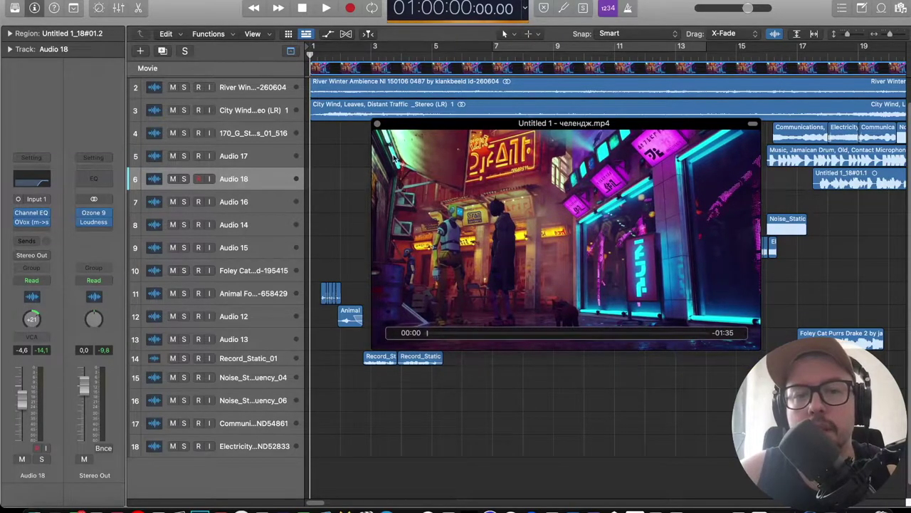
Switch to Soundly and bring the latter part of the "Buzz & Short, Soft, Power Up, Light Switch, On, Off" sound to bar 1 on Audio 15.
{"action": "key", "text": "super+Tab"}
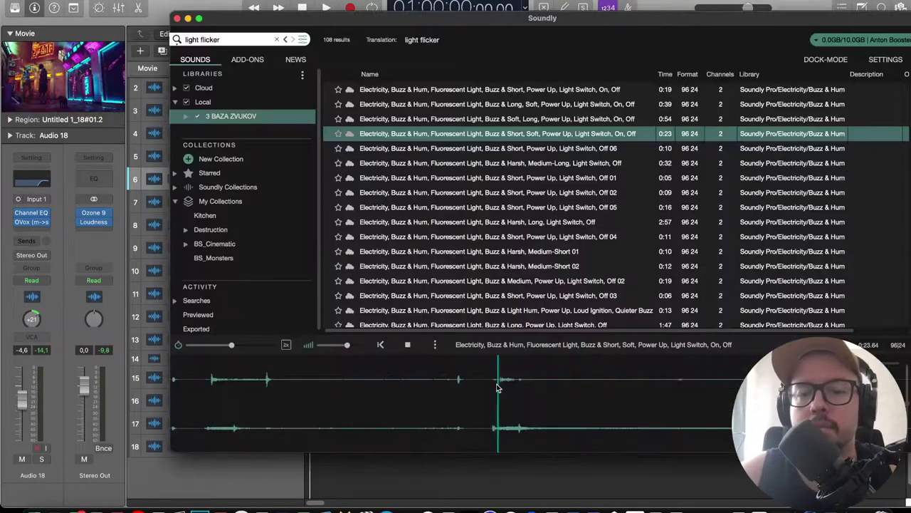
{"action": "left_click_drag", "start_coordinate": [489, 390], "coordinate": [316, 246]}
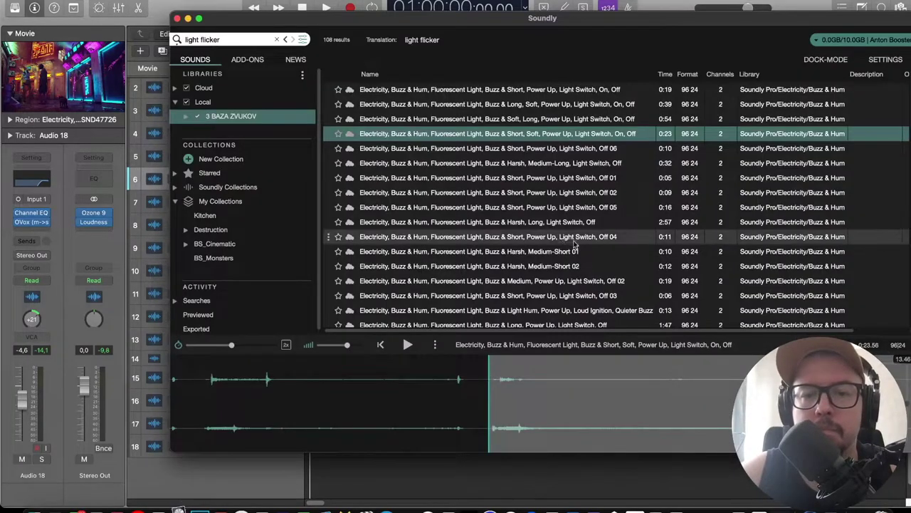
{"action": "left_click", "coordinate": [385, 488]}
Create a new audio track, move the Electricity buzz region onto it and place the track directly below Audio 15.
{"action": "left_click", "coordinate": [273, 249]}
{"action": "left_click", "coordinate": [276, 274]}
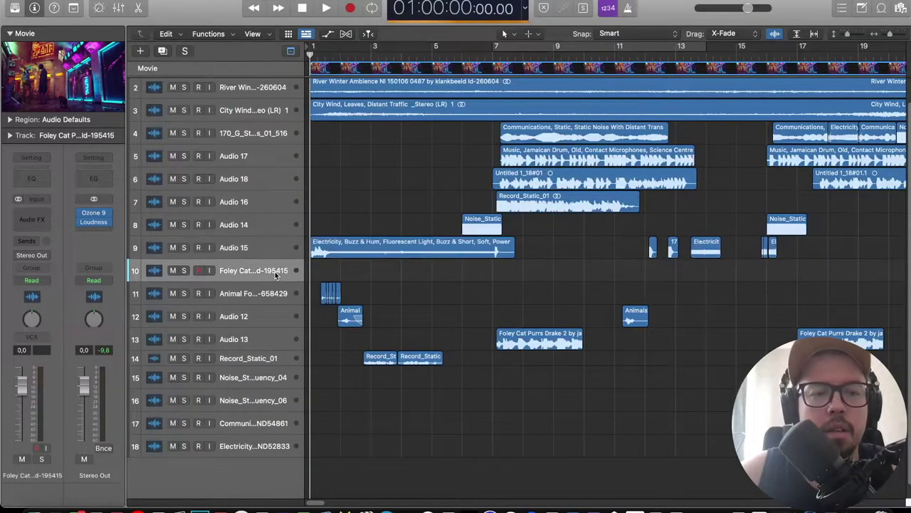
{"action": "left_click", "coordinate": [163, 51]}
{"action": "left_click_drag", "start_coordinate": [351, 251], "coordinate": [345, 295]}
{"action": "left_click_drag", "start_coordinate": [274, 292], "coordinate": [265, 266]}
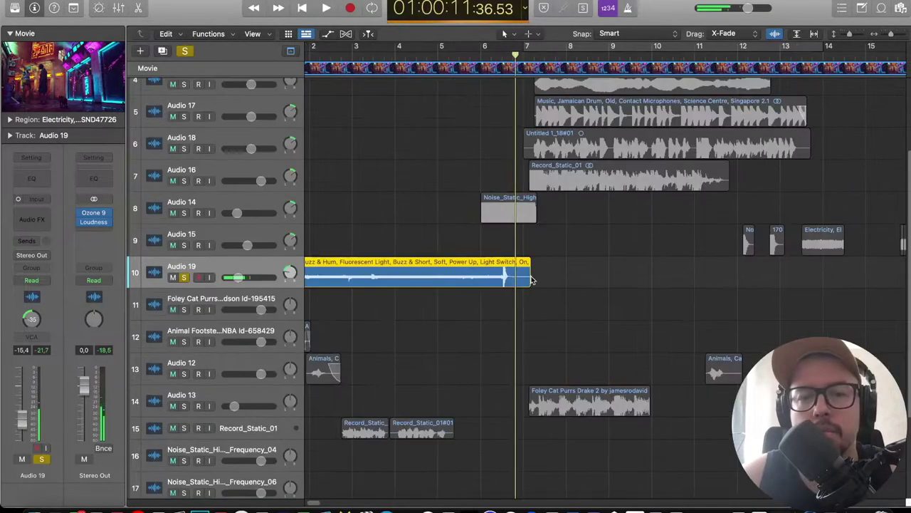
Trim the end of the Electricity buzz region on Audio 19 to about bar 6.4.
{"action": "left_click_drag", "start_coordinate": [530, 278], "coordinate": [499, 278]}
{"action": "key", "text": "super+Left"}
{"action": "key", "text": "super+Left"}
{"action": "key", "text": "super+Left"}
{"action": "key", "text": "super+Left"}
{"action": "key", "text": "super+Left"}
{"action": "key", "text": "super+Left"}
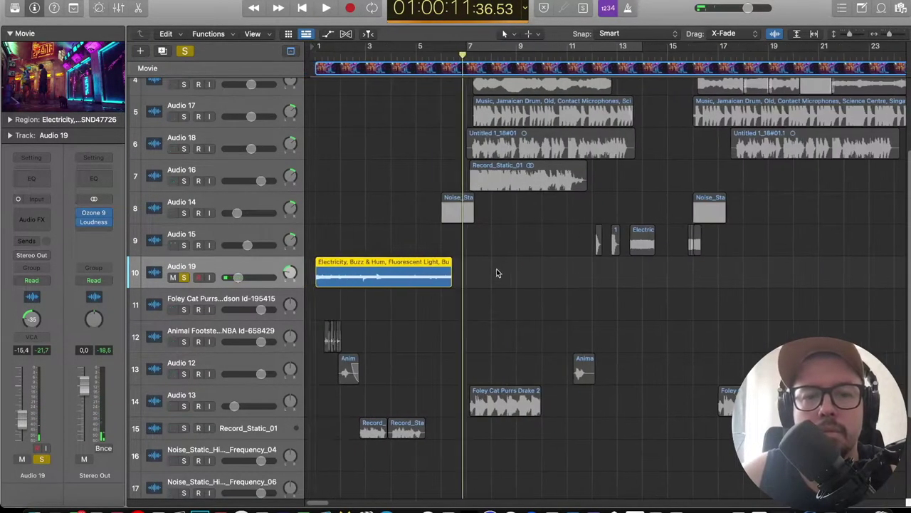
Repeat the Electricity buzz region along Audio 19 with back-to-back copies up to about bar 49.
{"action": "left_click_drag", "start_coordinate": [332, 277], "coordinate": [482, 276]}
{"action": "left_click_drag", "start_coordinate": [555, 319], "coordinate": [396, 278]}
{"action": "left_click_drag", "start_coordinate": [397, 279], "coordinate": [527, 272]}
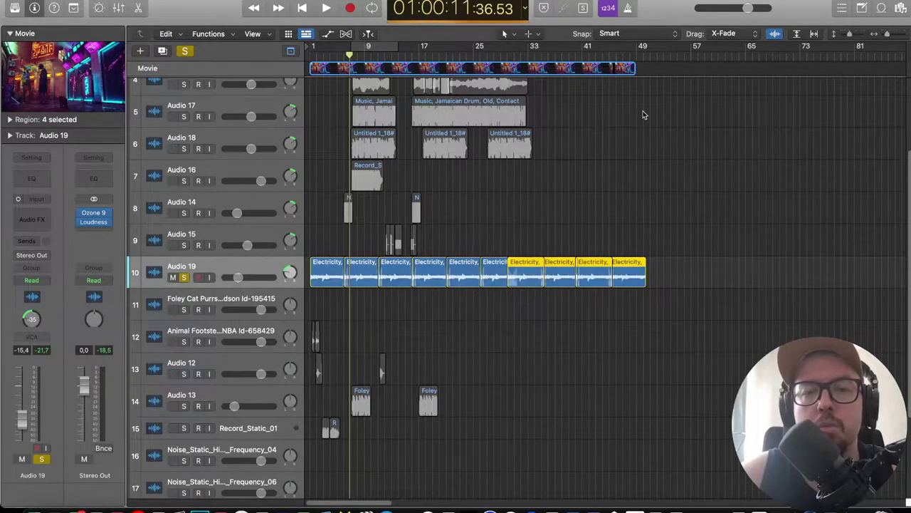
{"action": "left_click", "coordinate": [851, 37]}
Add a Bus 1 send to Audio 19, bring up its level and audition the track from the start.
{"action": "key", "text": "Return"}
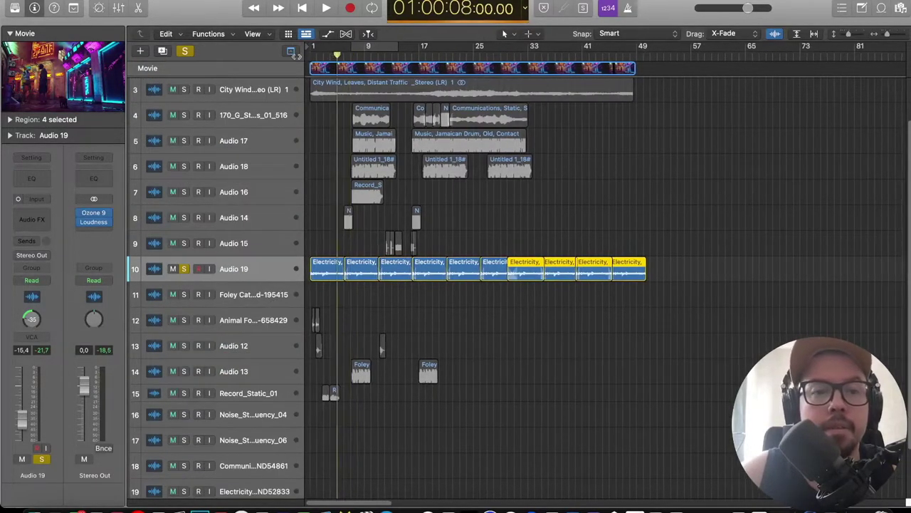
{"action": "key", "text": "space"}
{"action": "key", "text": "space"}
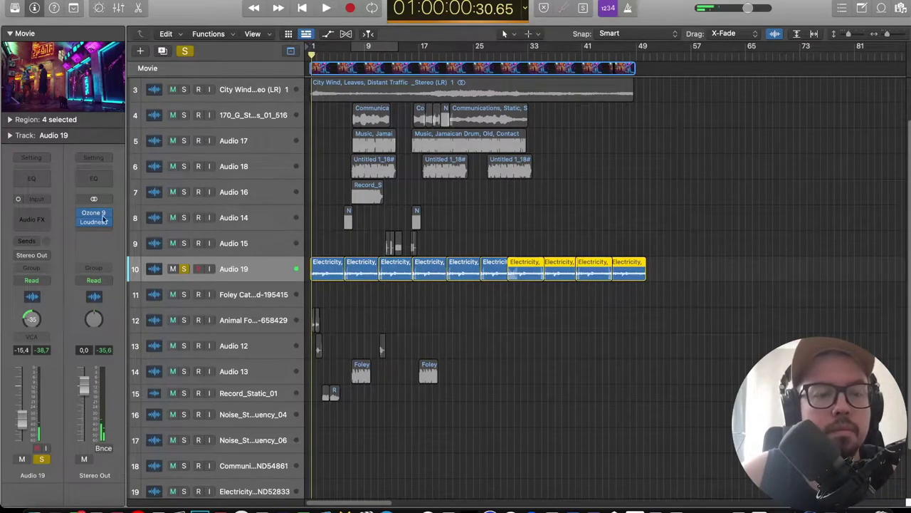
{"action": "left_click", "coordinate": [31, 241]}
{"action": "mouse_move", "coordinate": [51, 257]}
{"action": "left_click", "coordinate": [116, 97]}
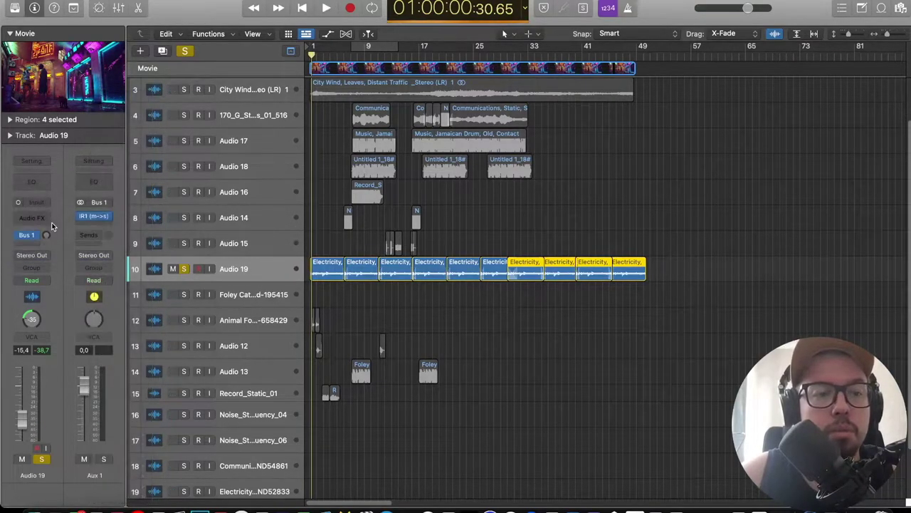
{"action": "key", "text": "space"}
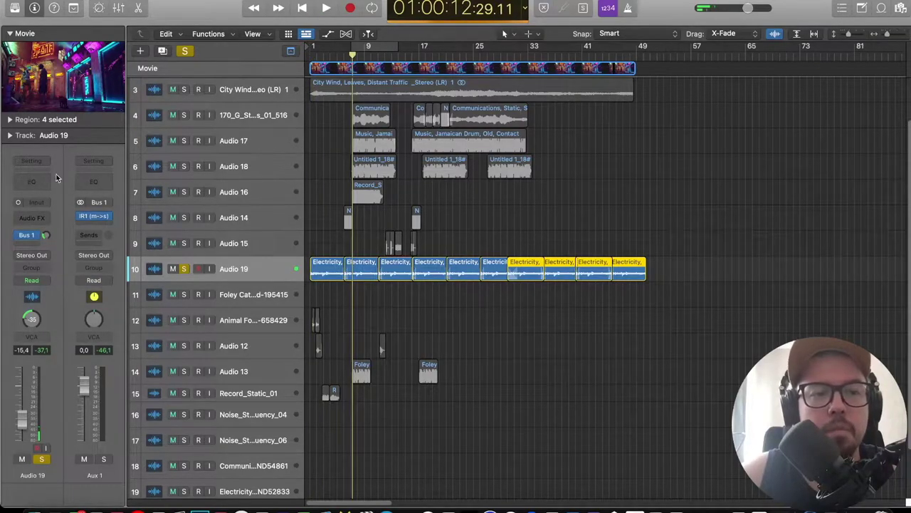
Insert a Channel EQ on Audio 19 and roll off the lows below about 200 Hz with the low cut.
{"action": "left_click", "coordinate": [41, 181]}
{"action": "left_click", "coordinate": [326, 172]}
{"action": "left_click_drag", "start_coordinate": [326, 231], "coordinate": [469, 274]}
{"action": "key", "text": "space"}
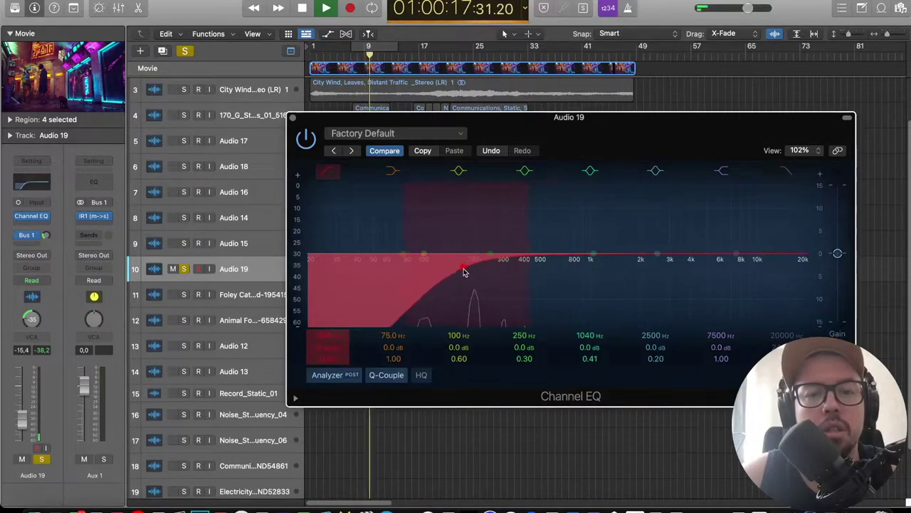
{"action": "left_click", "coordinate": [392, 170]}
{"action": "key", "text": "space"}
{"action": "left_click", "coordinate": [292, 117]}
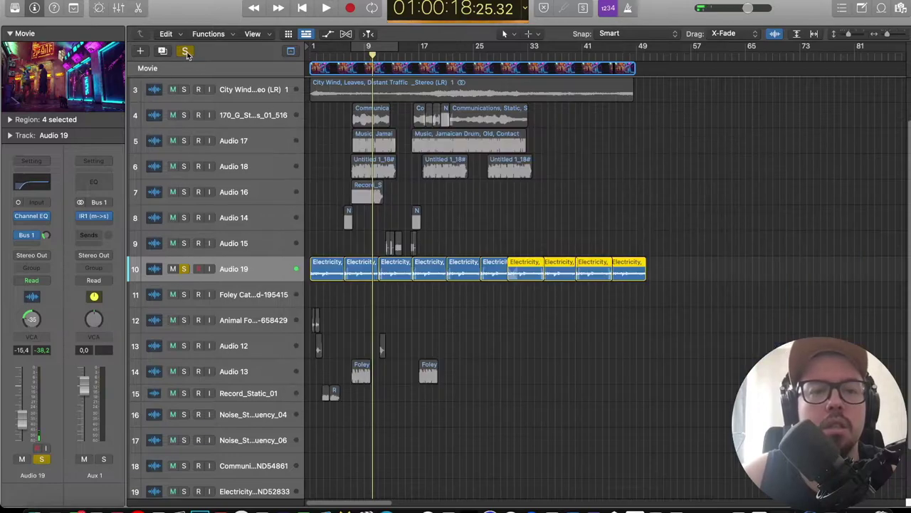
Turn off solo and play the full mix from the start with the movie in a floating window.
{"action": "left_click", "coordinate": [185, 51]}
{"action": "key", "text": "Return"}
{"action": "left_click", "coordinate": [93, 84]}
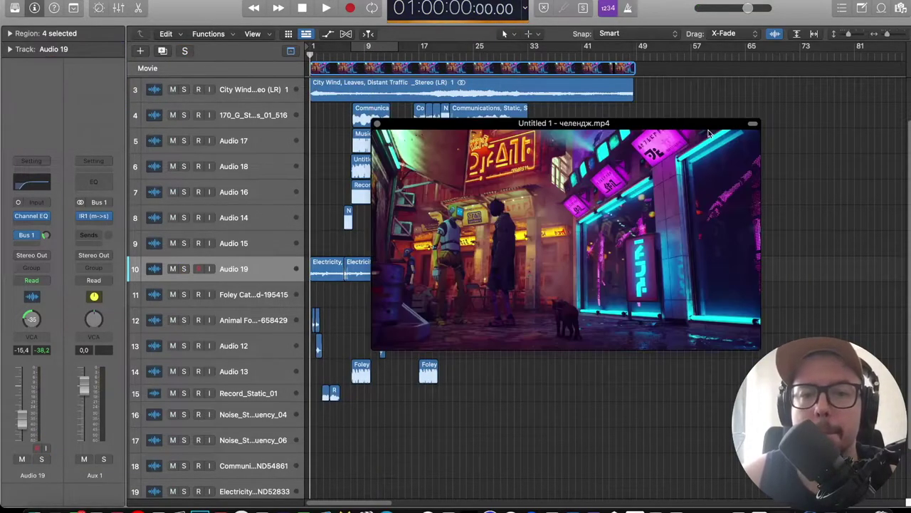
{"action": "key", "text": "space"}
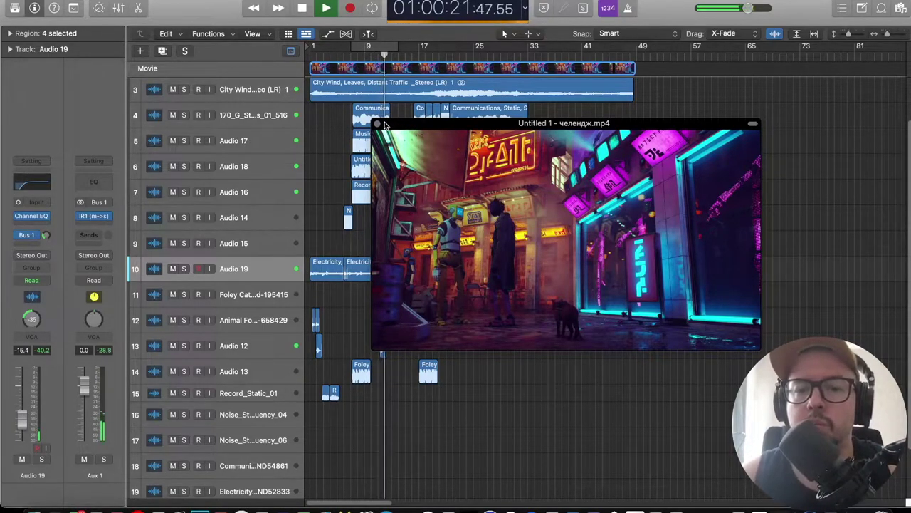
Move the second cat purr region on Audio 13 earlier to about bar 12, play from there and select the track.
{"action": "left_click_drag", "start_coordinate": [438, 151], "coordinate": [473, 126]}
{"action": "key", "text": "space"}
{"action": "left_click", "coordinate": [425, 385]}
{"action": "left_click_drag", "start_coordinate": [426, 384], "coordinate": [393, 384]}
{"action": "left_click", "coordinate": [384, 56]}
{"action": "key", "text": "space"}
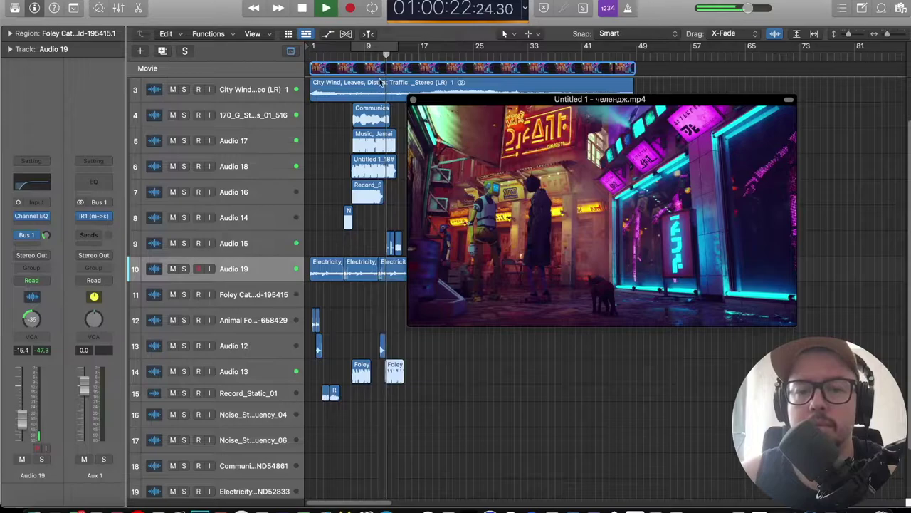
{"action": "left_click", "coordinate": [253, 364]}
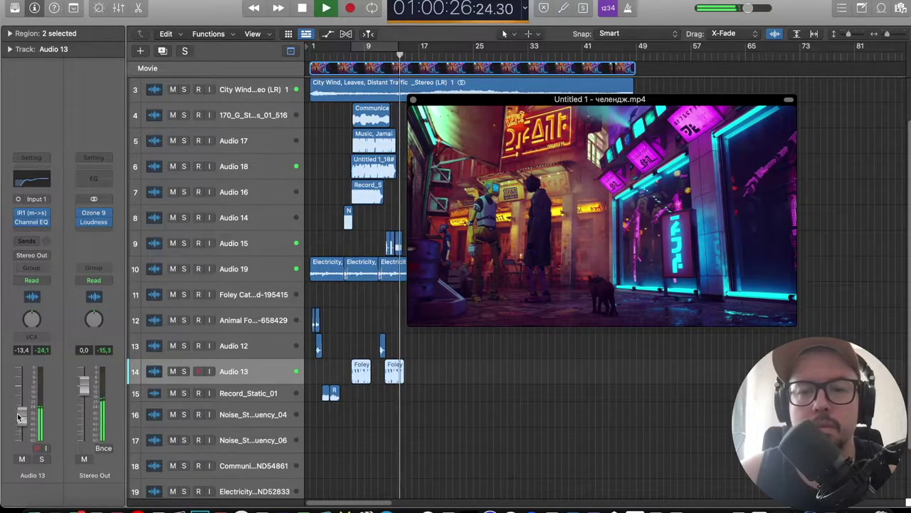
Check the Compressor on Audio 12 and audition the mix from the start with its cat footstep regions.
{"action": "key", "text": "Up"}
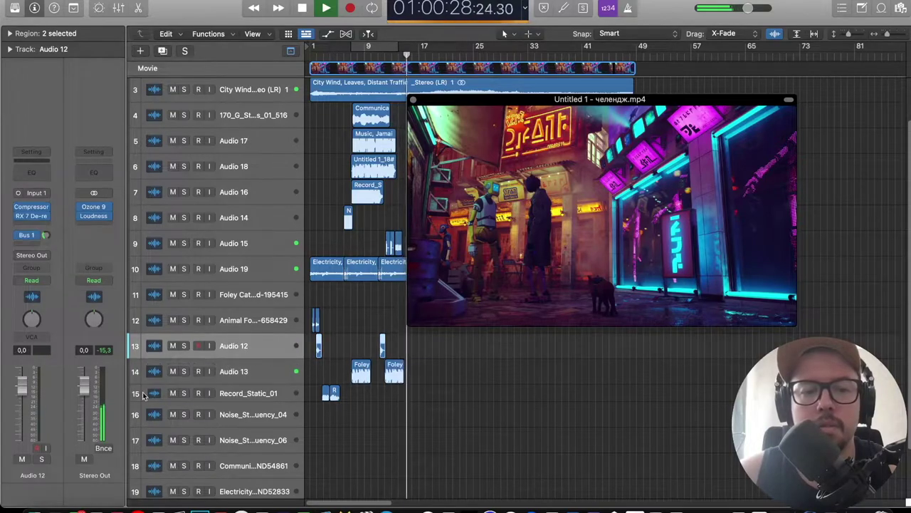
{"action": "left_click", "coordinate": [32, 208]}
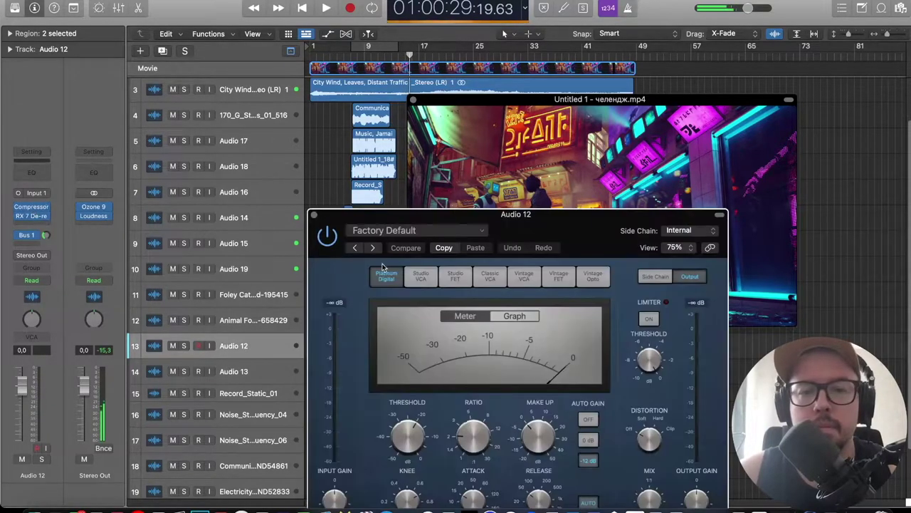
{"action": "left_click_drag", "start_coordinate": [485, 218], "coordinate": [548, 152]}
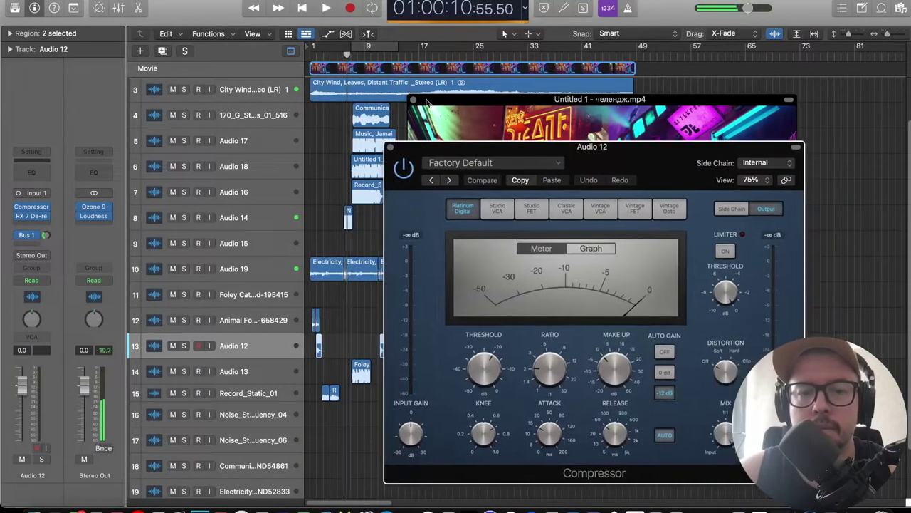
{"action": "left_click", "coordinate": [313, 57]}
{"action": "key", "text": "space"}
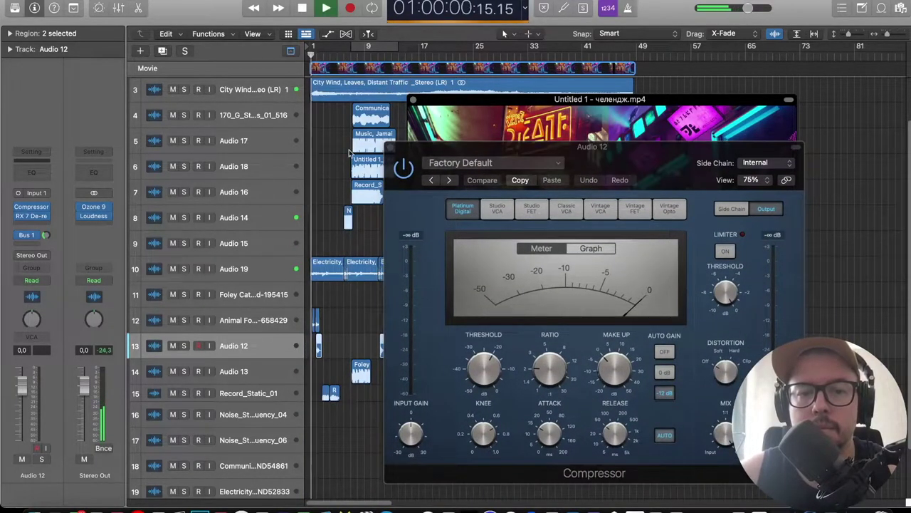
{"action": "scroll", "coordinate": [317, 202], "scroll_direction": "up", "scroll_amount": 5}
{"action": "left_click", "coordinate": [389, 147]}
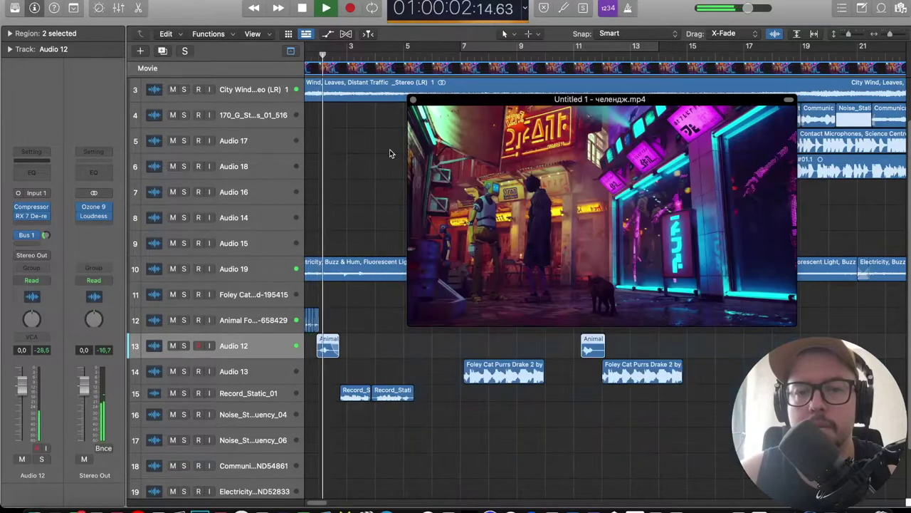
{"action": "scroll", "coordinate": [304, 342], "scroll_direction": "down", "scroll_amount": 5}
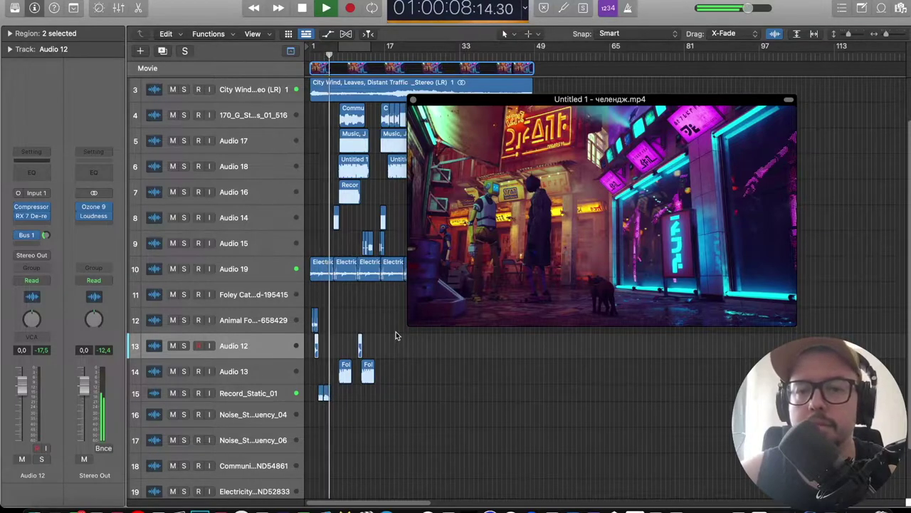
{"action": "key", "text": "space"}
Select the Record_Static_01 track and continue auditioning the mix against the movie.
{"action": "scroll", "coordinate": [278, 318], "scroll_direction": "down", "scroll_amount": 3}
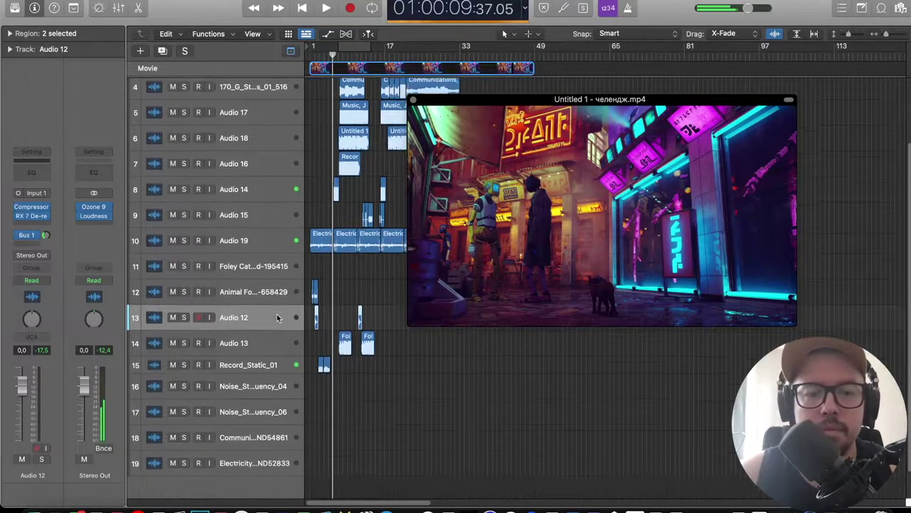
{"action": "scroll", "coordinate": [273, 325], "scroll_direction": "up", "scroll_amount": 5}
{"action": "left_click", "coordinate": [255, 334]}
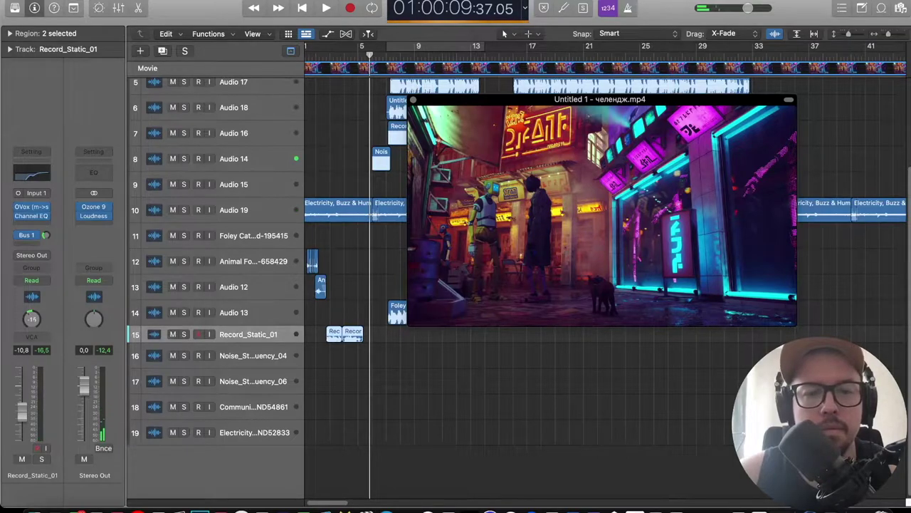
{"action": "key", "text": "space"}
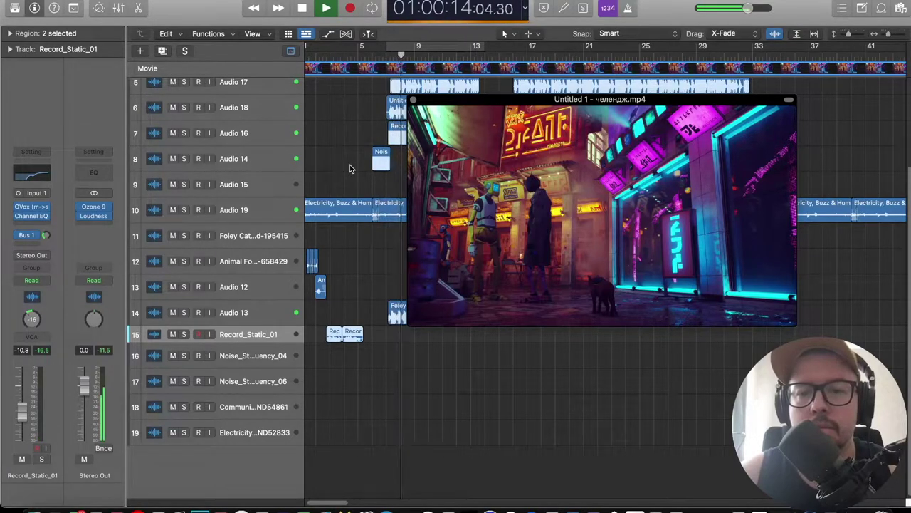
{"action": "scroll", "coordinate": [350, 164], "scroll_direction": "right", "scroll_amount": 3}
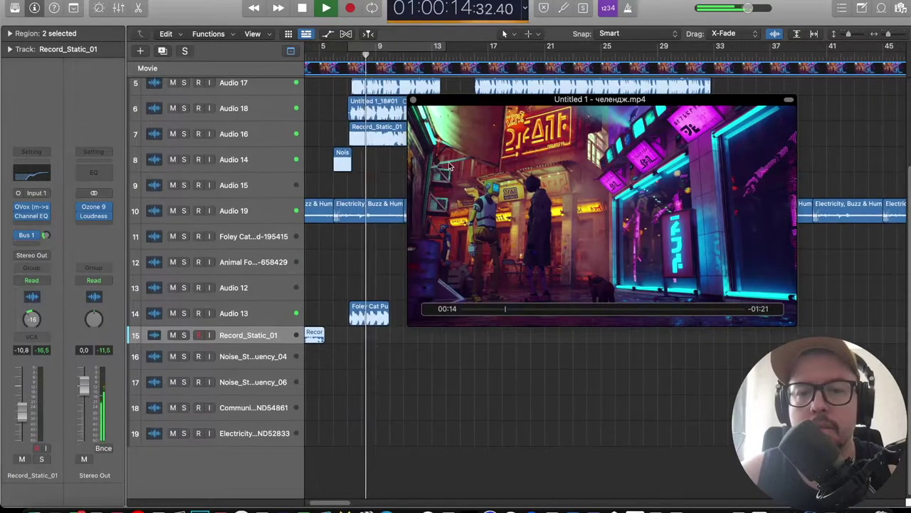
Shift the Audio 13 purrs and the second Audio 12 animal region slightly later and float the movie window again.
{"action": "left_click", "coordinate": [412, 100]}
{"action": "left_click_drag", "start_coordinate": [374, 313], "coordinate": [381, 314]}
{"action": "left_click_drag", "start_coordinate": [475, 343], "coordinate": [437, 292]}
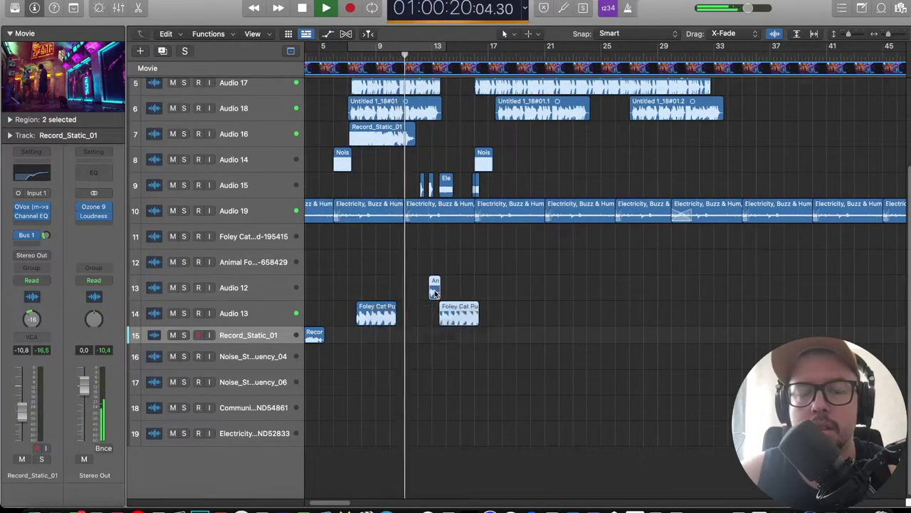
{"action": "double_click", "coordinate": [105, 83]}
Close Ozone 9 and insert a Compressor ahead of it on the Stereo Out.
{"action": "mouse_move", "coordinate": [523, 166]}
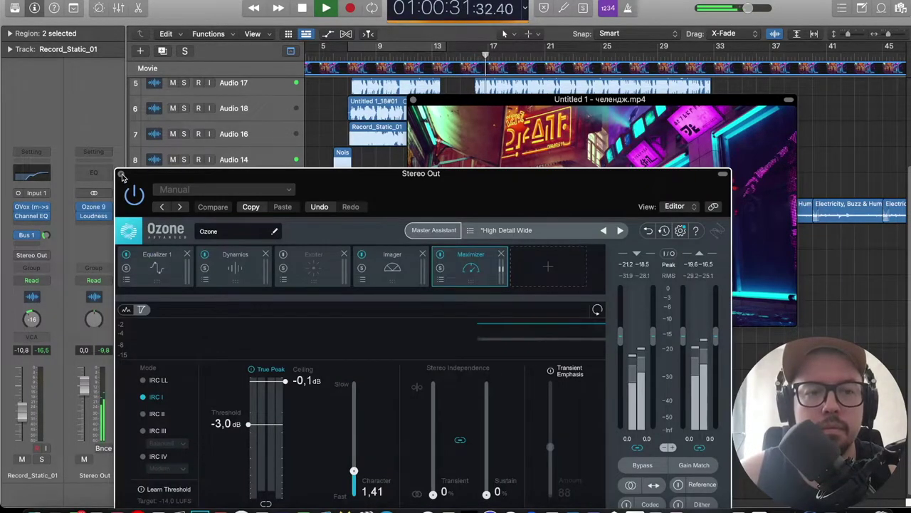
{"action": "left_click", "coordinate": [122, 175]}
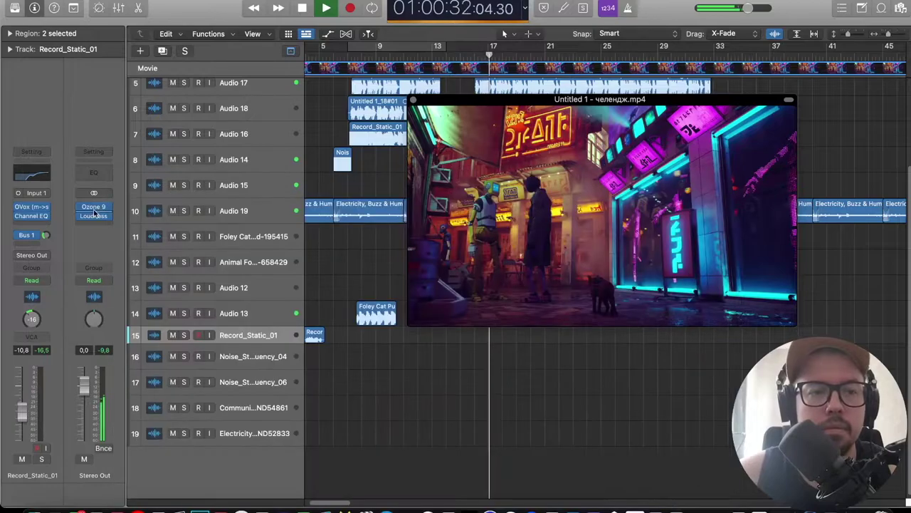
{"action": "left_click", "coordinate": [95, 203]}
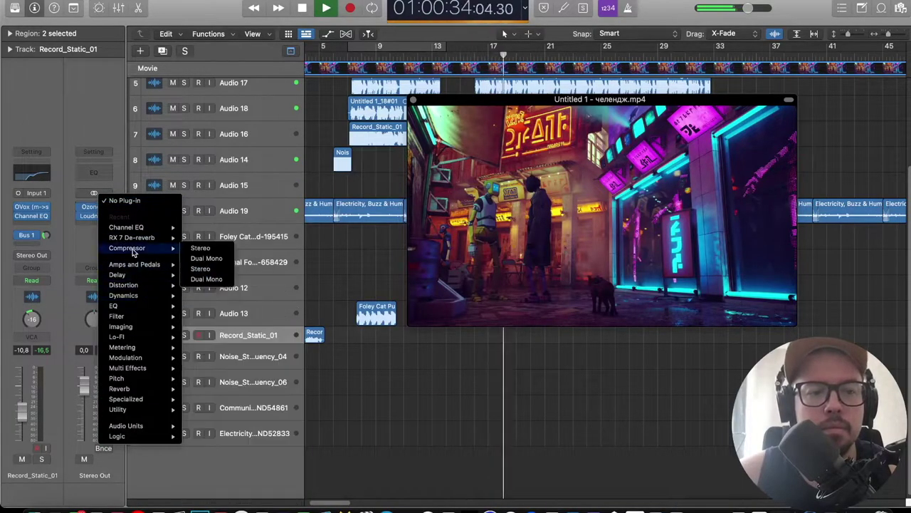
{"action": "left_click", "coordinate": [133, 249]}
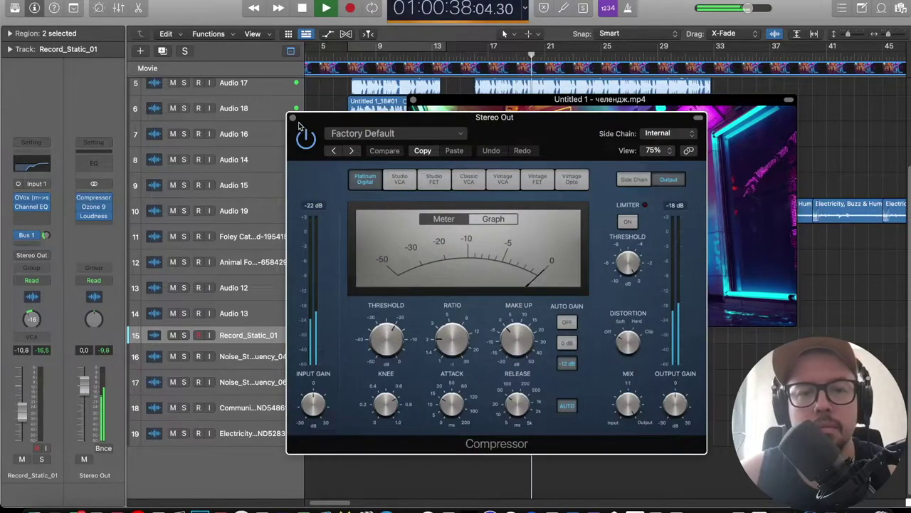
{"action": "left_click", "coordinate": [292, 117]}
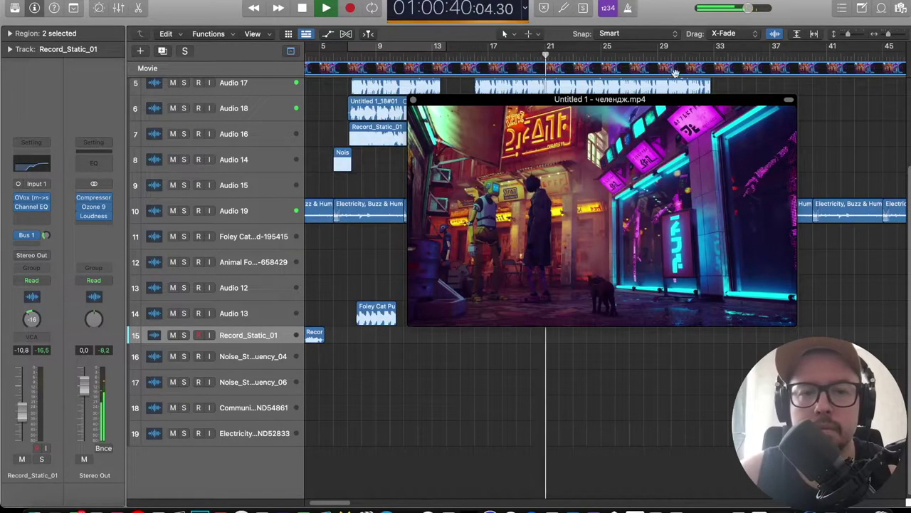
Hide the floating movie and trim the start of the long Communications static region on 170_G_StaticBass to about bar 24.5.
{"action": "left_click", "coordinate": [413, 100]}
{"action": "left_click_drag", "start_coordinate": [849, 35], "coordinate": [852, 35]}
{"action": "scroll", "coordinate": [570, 214], "scroll_direction": "up", "scroll_amount": 10}
{"action": "scroll", "coordinate": [570, 213], "scroll_direction": "left", "scroll_amount": 3}
{"action": "left_click_drag", "start_coordinate": [250, 137], "coordinate": [249, 137]}
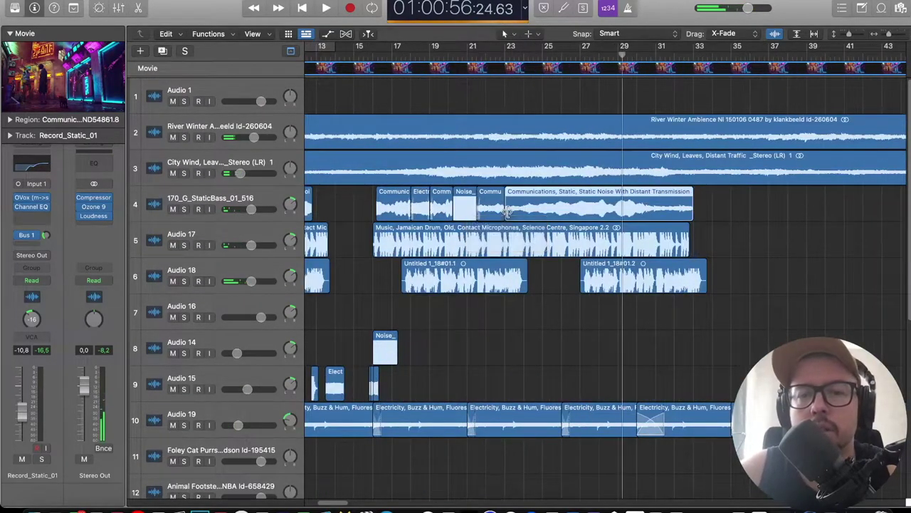
{"action": "left_click_drag", "start_coordinate": [505, 210], "coordinate": [535, 211]}
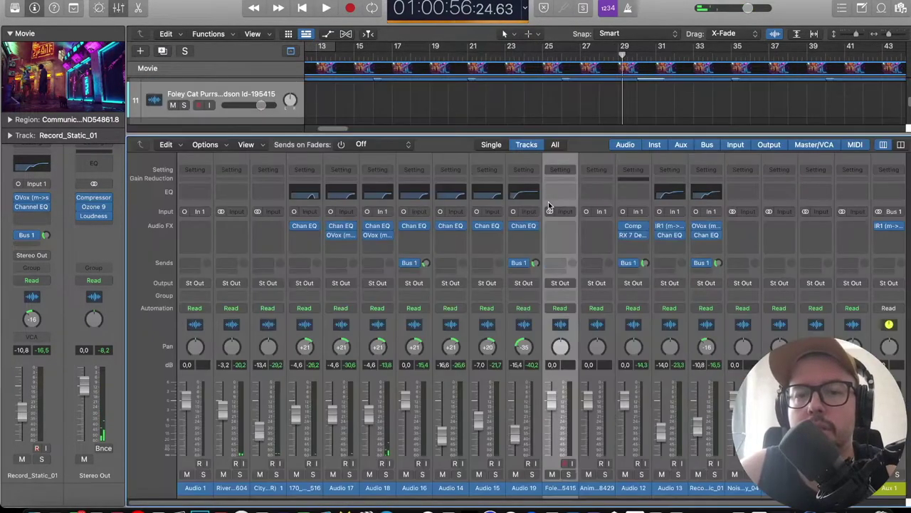
Hide the mixer and cut the long Communications region into three pieces with short gaps around bars 26 and 27.
{"action": "key", "text": "x"}
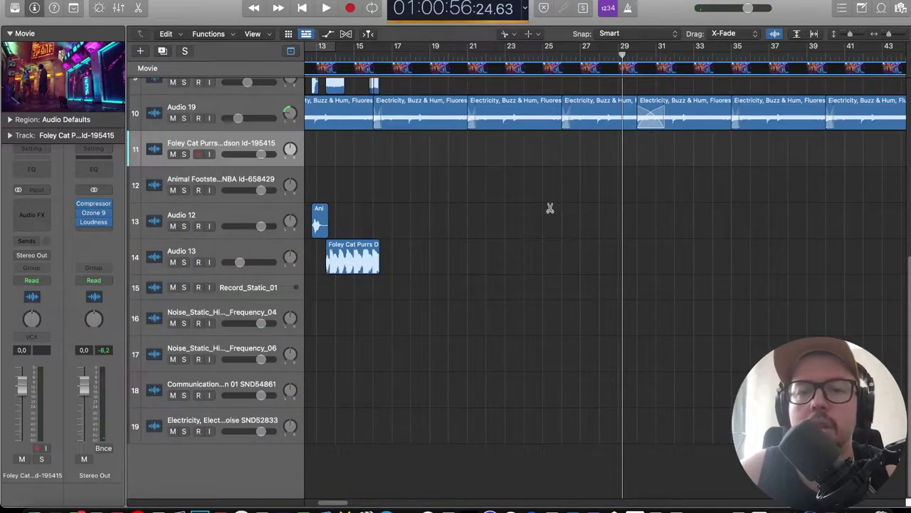
{"action": "scroll", "coordinate": [550, 208], "scroll_direction": "up", "scroll_amount": 10}
{"action": "left_click", "coordinate": [569, 207]}
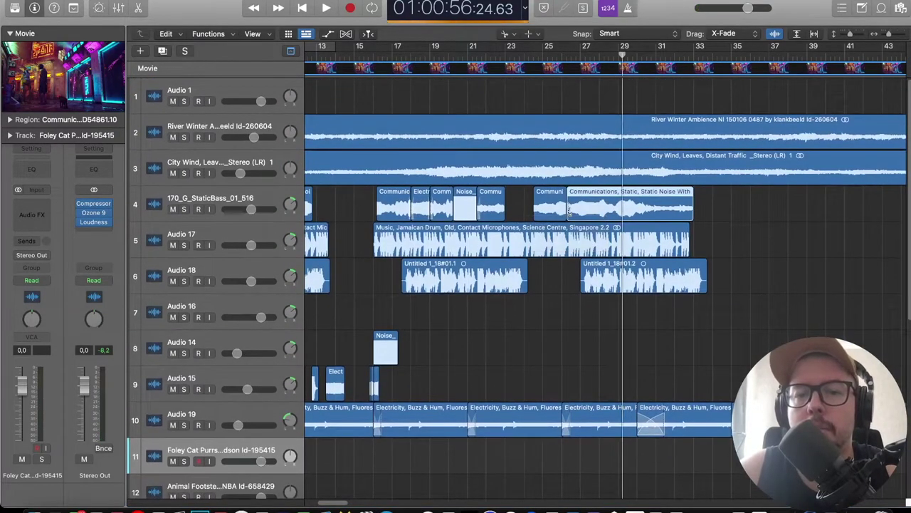
{"action": "left_click", "coordinate": [570, 212]}
{"action": "key", "text": "t"}
{"action": "key", "text": "t"}
{"action": "left_click", "coordinate": [569, 205]}
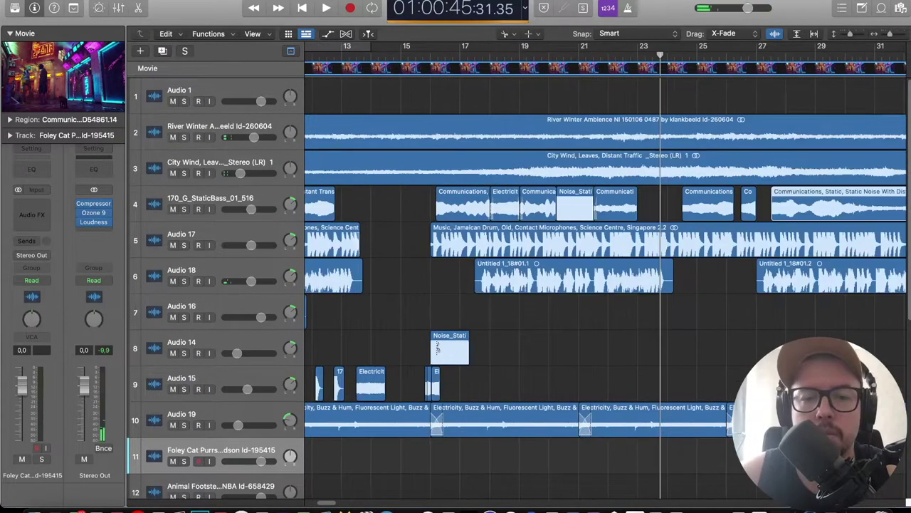
Split the Noise_Static region on Audio 14 near its start and copy a piece to 170_G_StaticBass just before bar 23.
{"action": "left_click", "coordinate": [441, 344]}
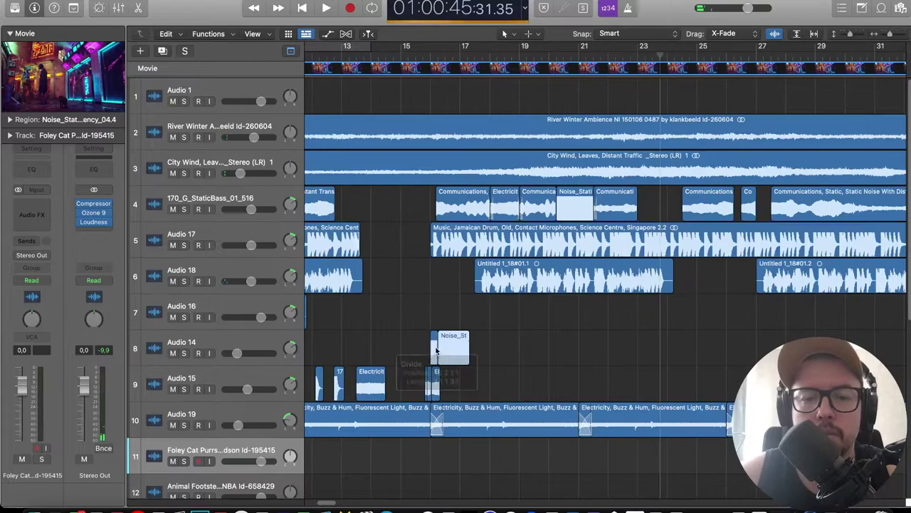
{"action": "left_click_drag", "start_coordinate": [440, 343], "coordinate": [636, 203]}
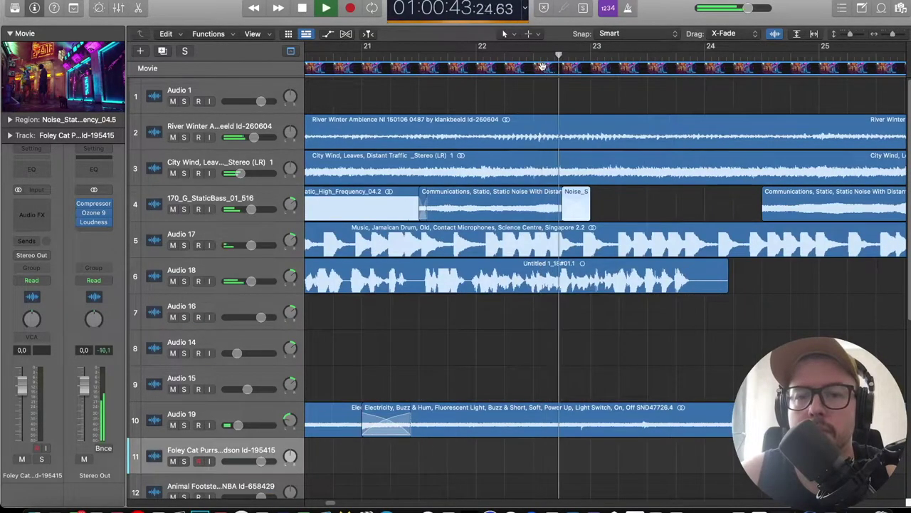
{"action": "key", "text": "space"}
Solo Audio 15 and audition its short static and electricity regions between about bars 12 and 16.
{"action": "scroll", "coordinate": [450, 264], "scroll_direction": "left", "scroll_amount": 5}
{"action": "scroll", "coordinate": [452, 263], "scroll_direction": "left", "scroll_amount": 3}
{"action": "key", "text": "super+Left"}
{"action": "key", "text": "super+Left"}
{"action": "key", "text": "super+Left"}
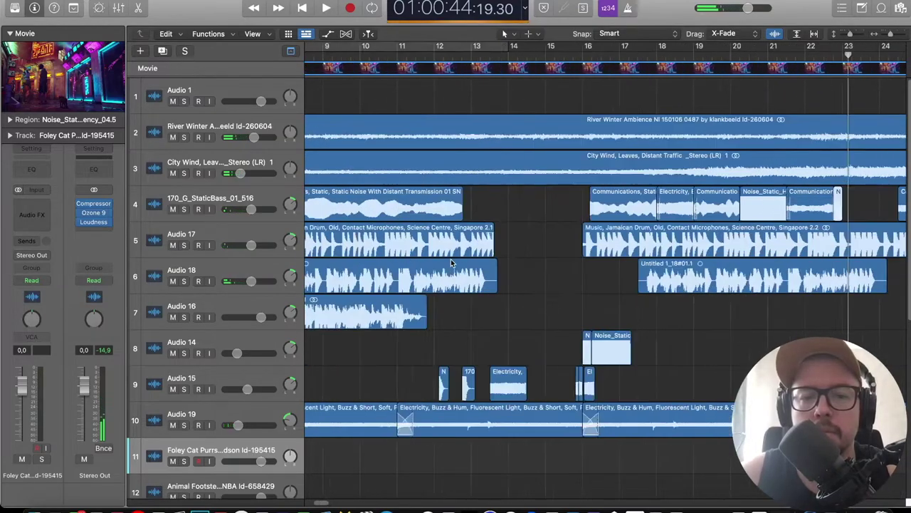
{"action": "scroll", "coordinate": [506, 348], "scroll_direction": "left", "scroll_amount": 1}
{"action": "scroll", "coordinate": [504, 348], "scroll_direction": "right", "scroll_amount": 2}
{"action": "scroll", "coordinate": [504, 348], "scroll_direction": "left", "scroll_amount": 1}
{"action": "key", "text": "super+Right"}
{"action": "scroll", "coordinate": [551, 374], "scroll_direction": "right", "scroll_amount": 1}
{"action": "left_click", "coordinate": [176, 383]}
{"action": "left_click", "coordinate": [183, 383]}
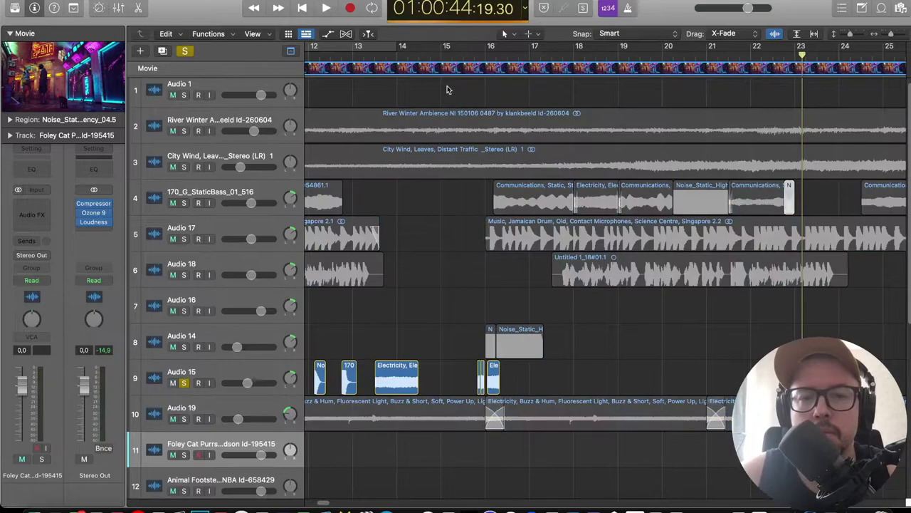
{"action": "left_click", "coordinate": [486, 57]}
{"action": "key", "text": "space"}
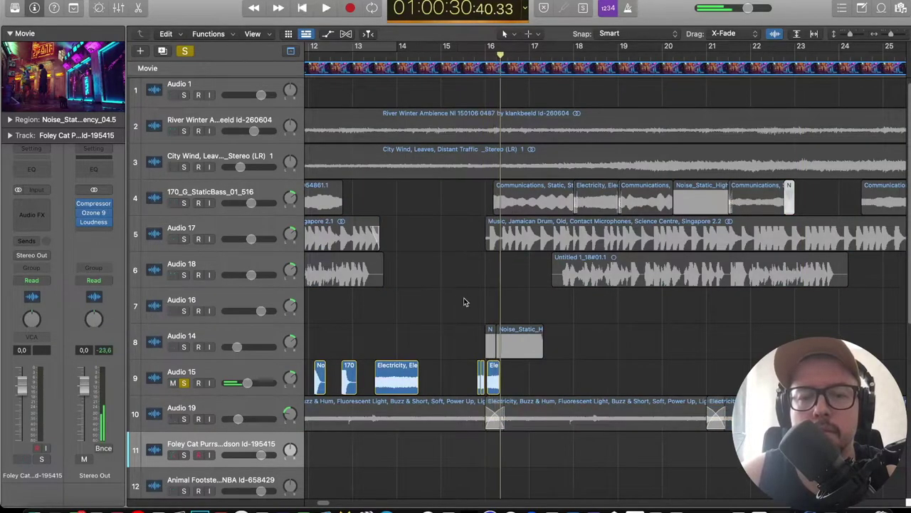
{"action": "left_click", "coordinate": [289, 378]}
{"action": "left_click", "coordinate": [470, 56]}
{"action": "left_click", "coordinate": [346, 54]}
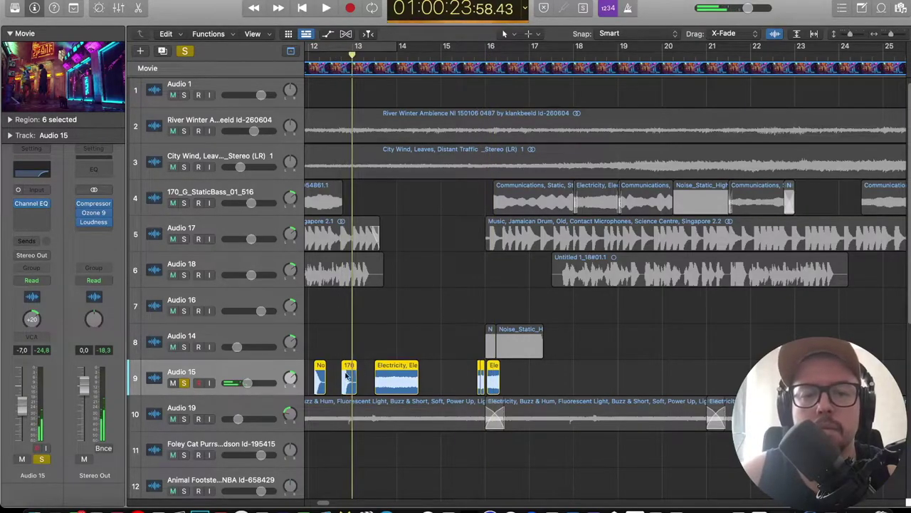
Copy the short 170_G_StaticBass region along Audio 15 to bar 23 and turn off solo.
{"action": "left_click_drag", "start_coordinate": [346, 380], "coordinate": [839, 203]}
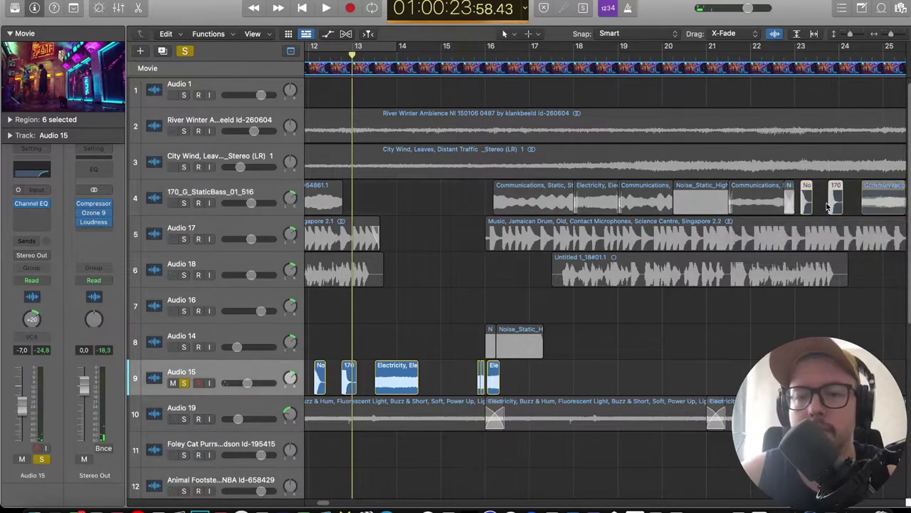
{"action": "key", "text": "super+z"}
{"action": "left_click_drag", "start_coordinate": [349, 381], "coordinate": [807, 383]}
{"action": "scroll", "coordinate": [745, 261], "scroll_direction": "right", "scroll_amount": 5}
{"action": "key", "text": "super+Right"}
{"action": "key", "text": "super+Right"}
{"action": "left_click", "coordinate": [185, 52]}
{"action": "key", "text": "super+Right"}
{"action": "key", "text": "super+Right"}
{"action": "key", "text": "super+Right"}
{"action": "scroll", "coordinate": [625, 91], "scroll_direction": "right", "scroll_amount": 1}
{"action": "left_click", "coordinate": [524, 56]}
{"action": "left_click", "coordinate": [637, 382]}
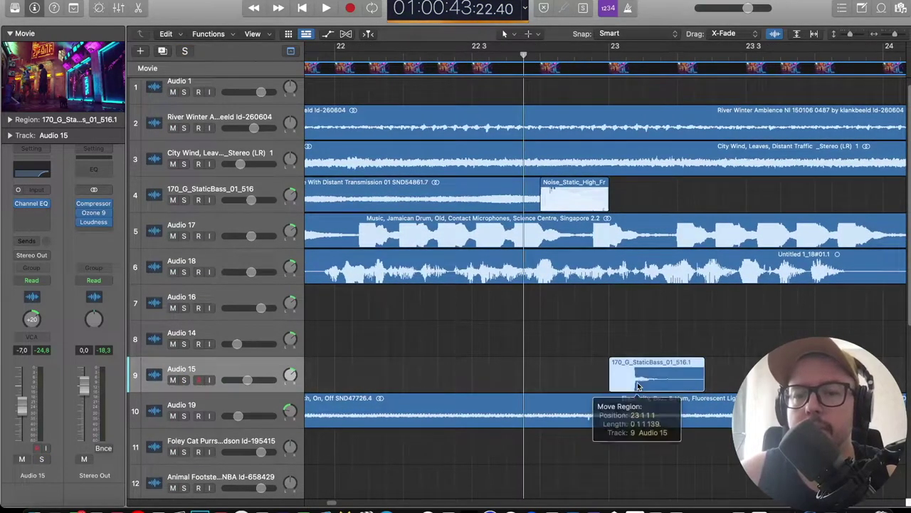
Add two more copies of the static bass hit on Audio 15 at about bars 24.5 and 26.2.
{"action": "scroll", "coordinate": [643, 374], "scroll_direction": "right", "scroll_amount": 5}
{"action": "key", "text": "super+Left"}
{"action": "key", "text": "super+Left"}
{"action": "key", "text": "super+Left"}
{"action": "scroll", "coordinate": [625, 359], "scroll_direction": "right", "scroll_amount": 1}
{"action": "left_click_drag", "start_coordinate": [431, 376], "coordinate": [758, 373]}
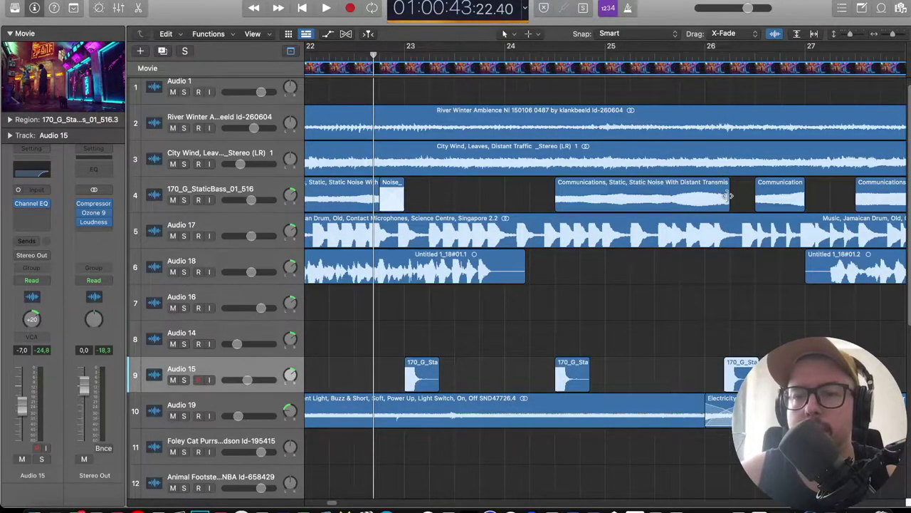
Trim the last Communications region's start to about bar 28.5 and copy the static bass hit beneath it on Audio 15.
{"action": "scroll", "coordinate": [568, 211], "scroll_direction": "right", "scroll_amount": 5}
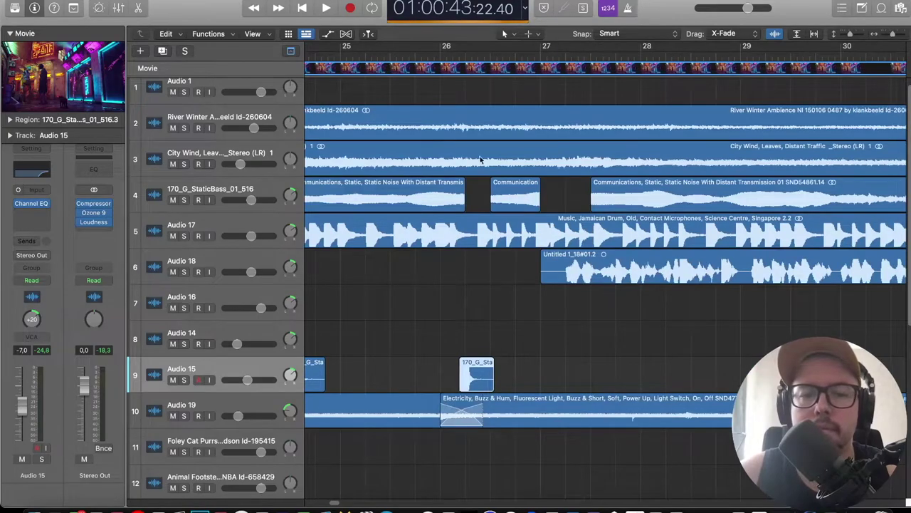
{"action": "scroll", "coordinate": [445, 134], "scroll_direction": "down", "scroll_amount": 3}
{"action": "left_click_drag", "start_coordinate": [518, 200], "coordinate": [553, 198]}
{"action": "left_click_drag", "start_coordinate": [463, 377], "coordinate": [558, 376]}
{"action": "scroll", "coordinate": [563, 192], "scroll_direction": "up", "scroll_amount": 4}
{"action": "left_click_drag", "start_coordinate": [547, 198], "coordinate": [568, 196]}
{"action": "scroll", "coordinate": [574, 178], "scroll_direction": "down", "scroll_amount": 5}
Play the edited section from before bar 17 with the movie in a floating window.
{"action": "left_click", "coordinate": [322, 51]}
{"action": "key", "text": "space"}
{"action": "scroll", "coordinate": [347, 99], "scroll_direction": "down", "scroll_amount": 5}
{"action": "scroll", "coordinate": [361, 107], "scroll_direction": "up", "scroll_amount": 5}
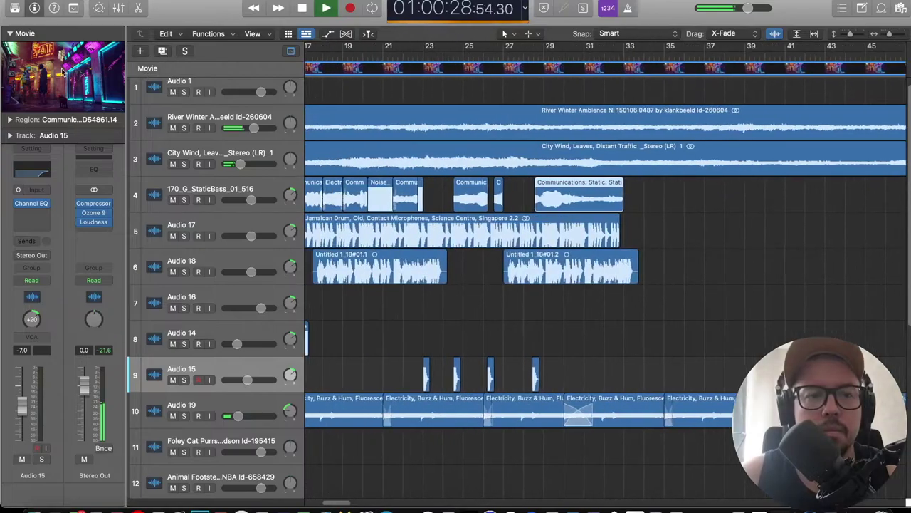
{"action": "double_click", "coordinate": [107, 83]}
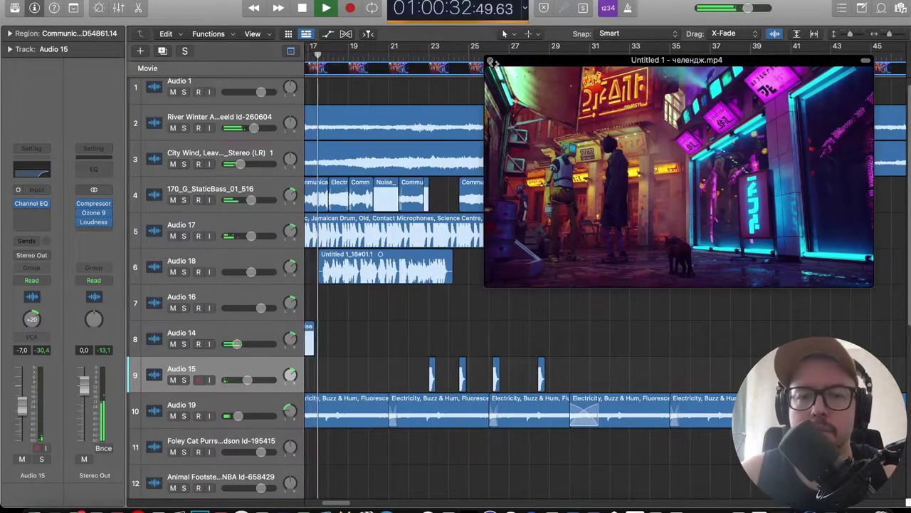
Raise the low cut in Audio 14's Channel EQ to 9950 Hz with a Q of 0.88.
{"action": "left_click", "coordinate": [491, 61]}
{"action": "scroll", "coordinate": [399, 200], "scroll_direction": "left", "scroll_amount": 5}
{"action": "left_click", "coordinate": [261, 331]}
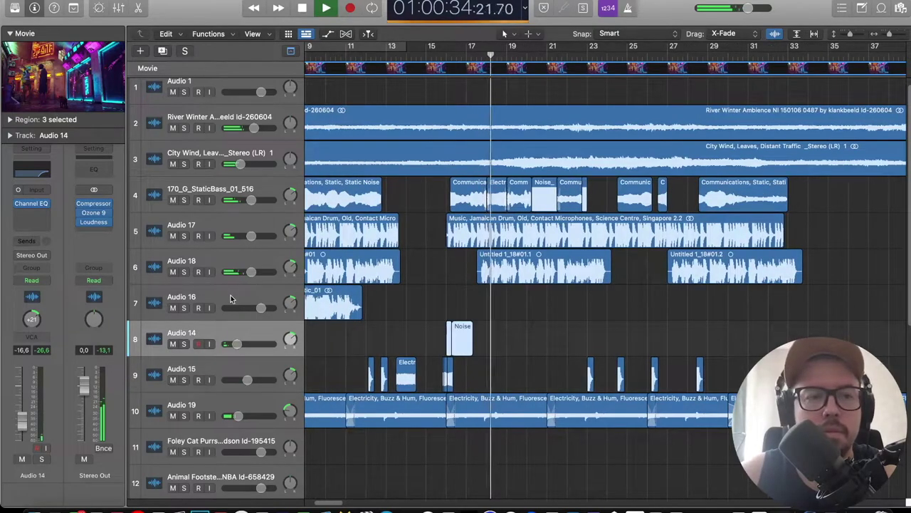
{"action": "left_click", "coordinate": [26, 178]}
{"action": "left_click_drag", "start_coordinate": [720, 254], "coordinate": [756, 261]}
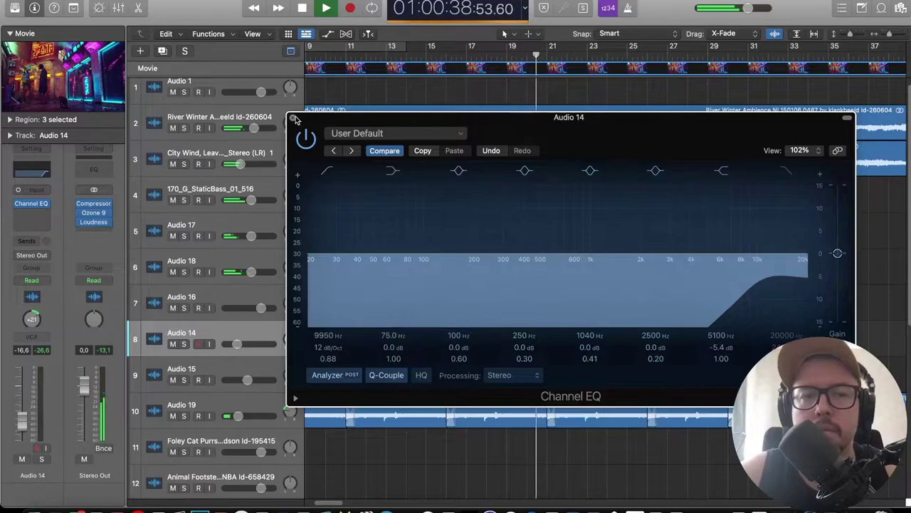
{"action": "left_click", "coordinate": [294, 117]}
Split the Audio 18 region beginning near bar 17 at about bar 20.2 and trim the second part's start to about bar 22.7.
{"action": "scroll", "coordinate": [424, 236], "scroll_direction": "down", "scroll_amount": 5}
{"action": "scroll", "coordinate": [423, 235], "scroll_direction": "up", "scroll_amount": 5}
{"action": "scroll", "coordinate": [424, 235], "scroll_direction": "right", "scroll_amount": 5}
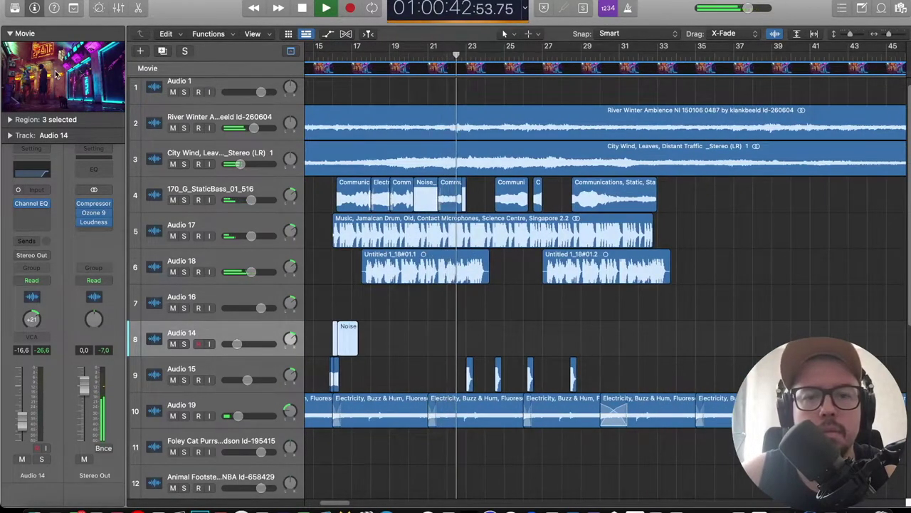
{"action": "scroll", "coordinate": [427, 270], "scroll_direction": "left", "scroll_amount": 2}
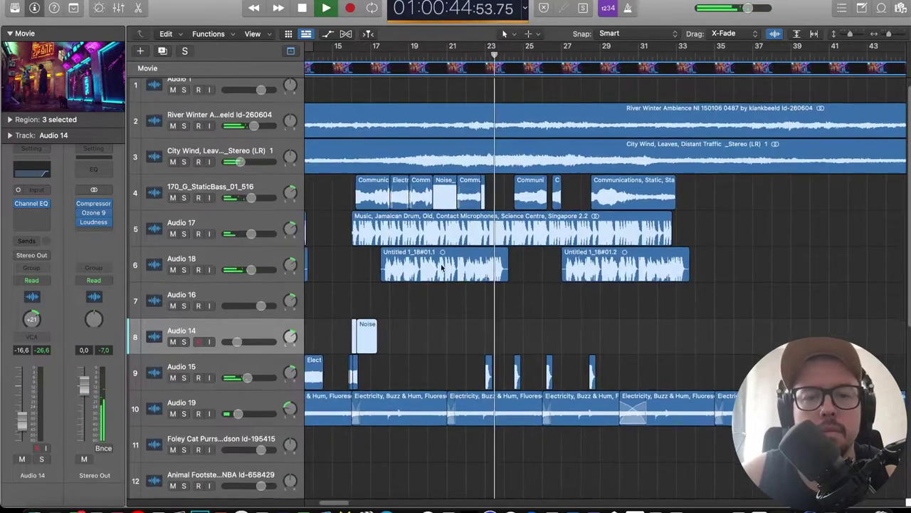
{"action": "left_click", "coordinate": [439, 267]}
{"action": "left_click_drag", "start_coordinate": [438, 277], "coordinate": [486, 276]}
{"action": "scroll", "coordinate": [500, 170], "scroll_direction": "left", "scroll_amount": 4}
{"action": "scroll", "coordinate": [500, 171], "scroll_direction": "right", "scroll_amount": 2}
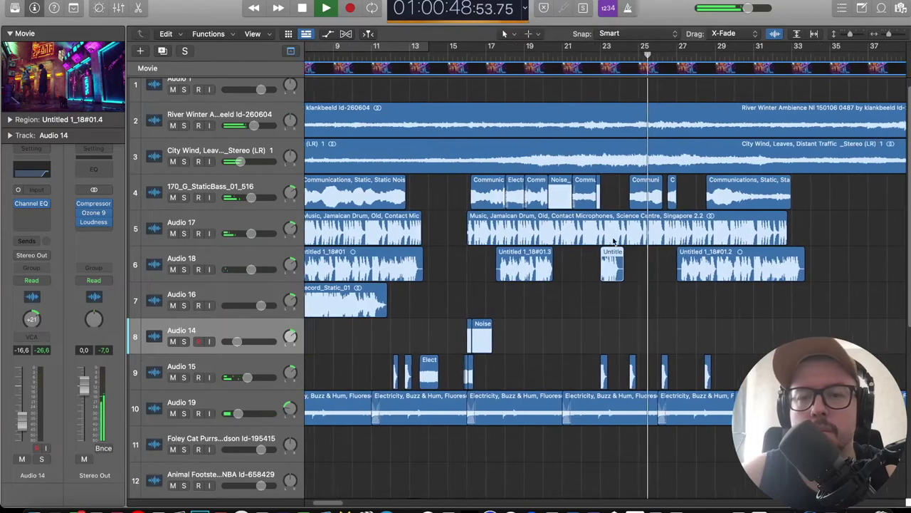
Split the last Audio 18 region at bar 29 and trim the second part's start to about bar 31.
{"action": "key", "text": "x"}
{"action": "key", "text": "x"}
{"action": "left_click", "coordinate": [709, 266]}
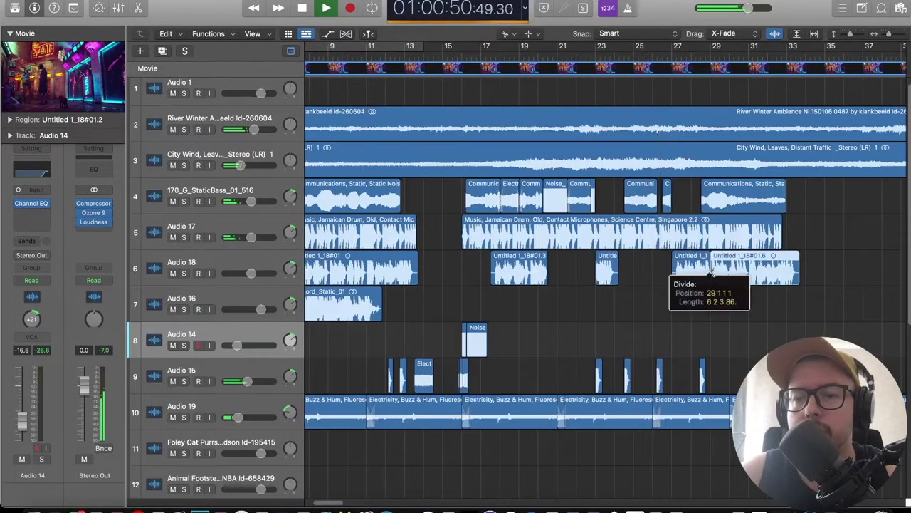
{"action": "left_click_drag", "start_coordinate": [711, 277], "coordinate": [749, 276]}
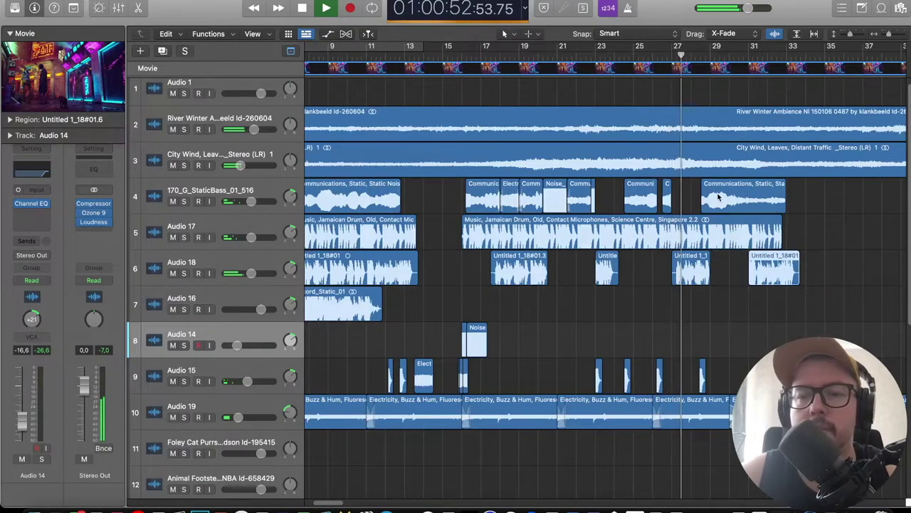
Play the edited Audio 18 section to about bar 33 while checking the picture in the floating movie window.
{"action": "scroll", "coordinate": [727, 198], "scroll_direction": "left", "scroll_amount": 2}
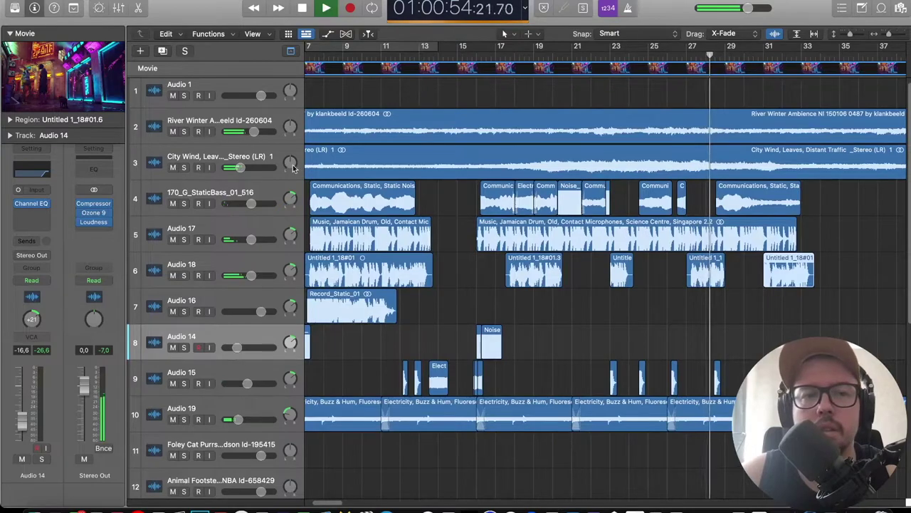
{"action": "double_click", "coordinate": [53, 60]}
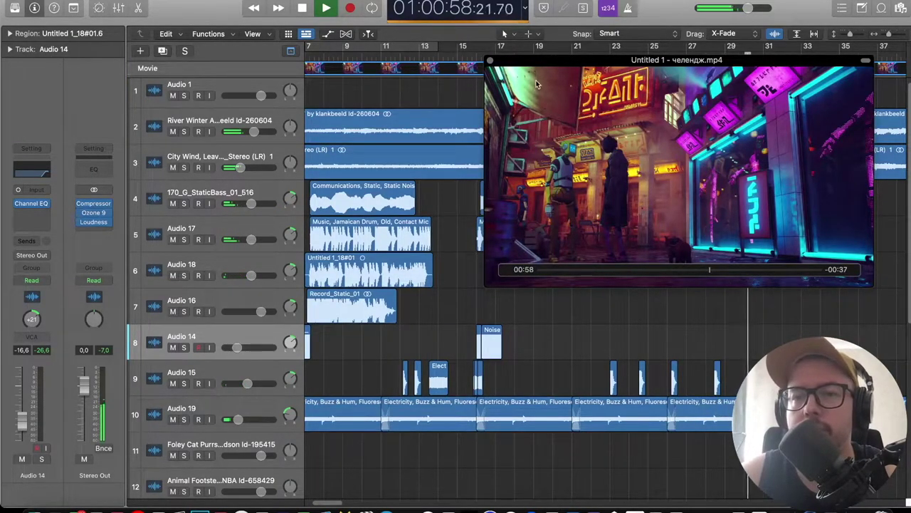
{"action": "left_click", "coordinate": [489, 60]}
{"action": "scroll", "coordinate": [498, 117], "scroll_direction": "right", "scroll_amount": 3}
{"action": "double_click", "coordinate": [71, 76]}
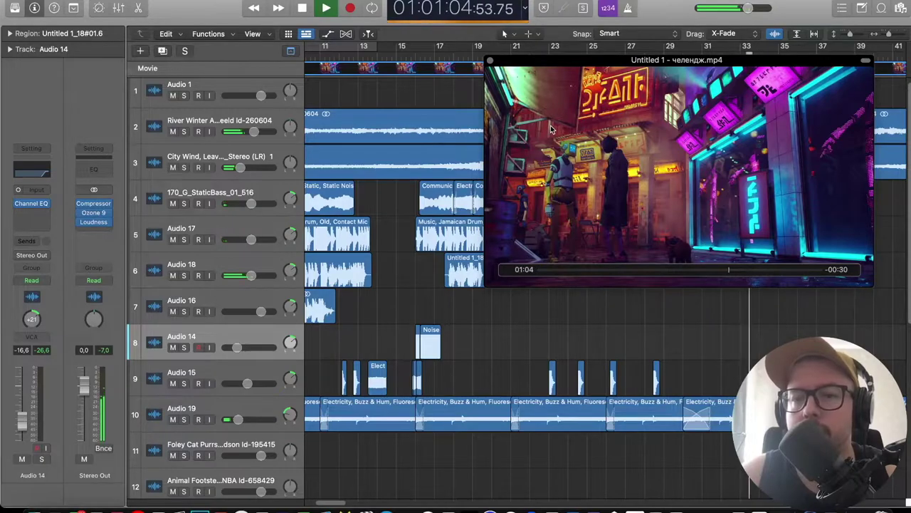
{"action": "left_click", "coordinate": [489, 60]}
Look over the whole arrangement with all tracks in view and examine the movie frame in a floating window.
{"action": "key", "text": "z"}
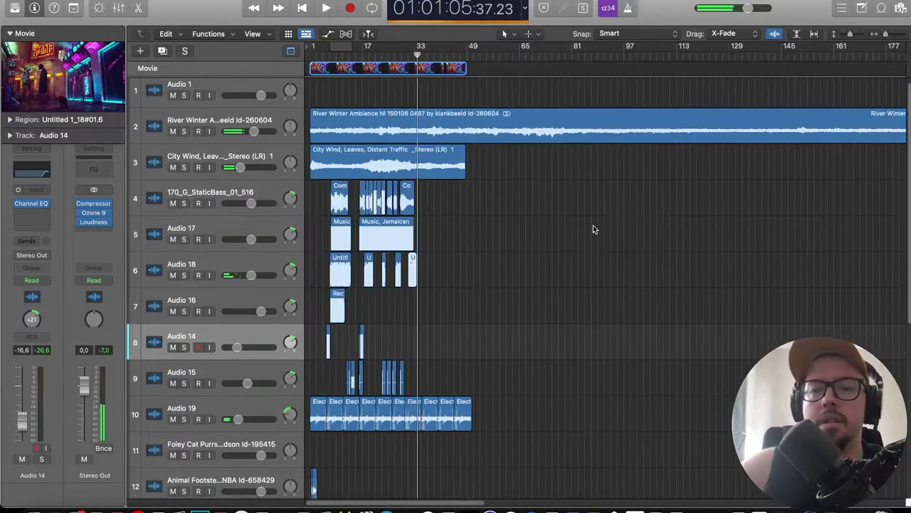
{"action": "left_click", "coordinate": [852, 35]}
{"action": "left_click", "coordinate": [63, 74]}
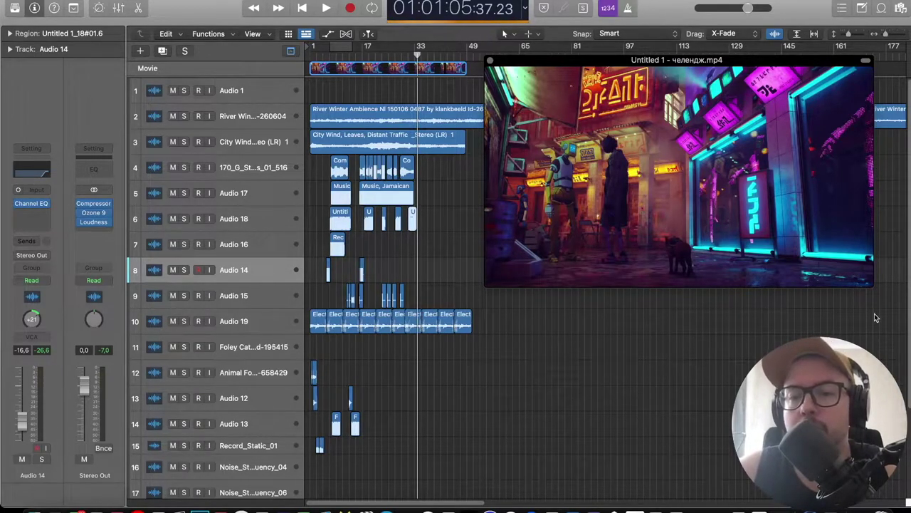
{"action": "left_click_drag", "start_coordinate": [787, 269], "coordinate": [610, 258]}
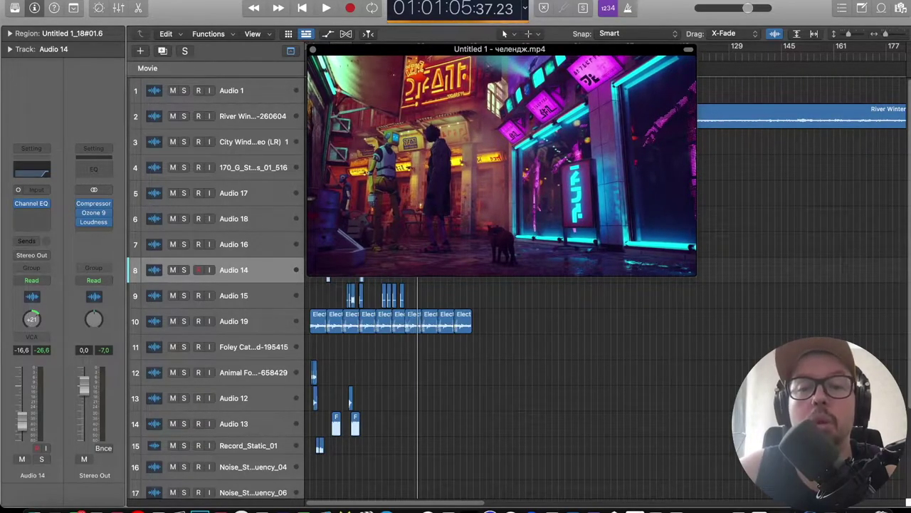
{"action": "left_click_drag", "start_coordinate": [614, 186], "coordinate": [660, 162]}
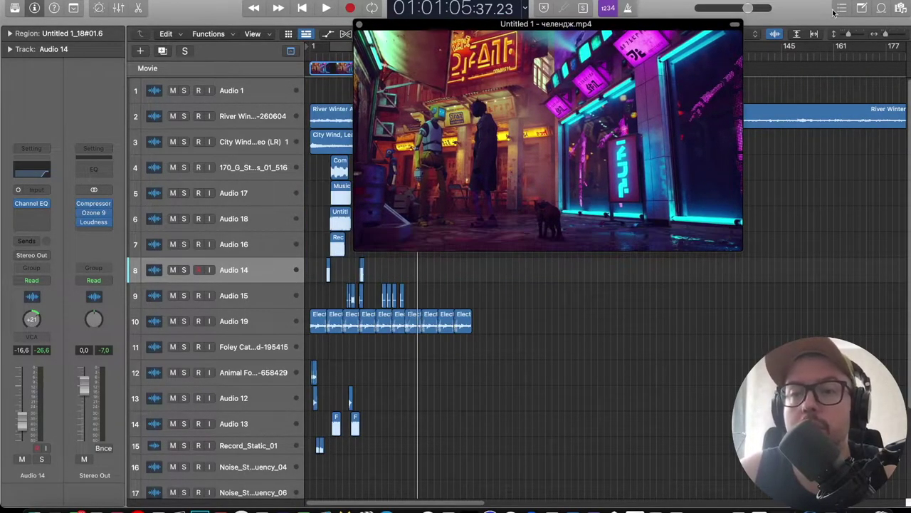
{"action": "left_click", "coordinate": [356, 26]}
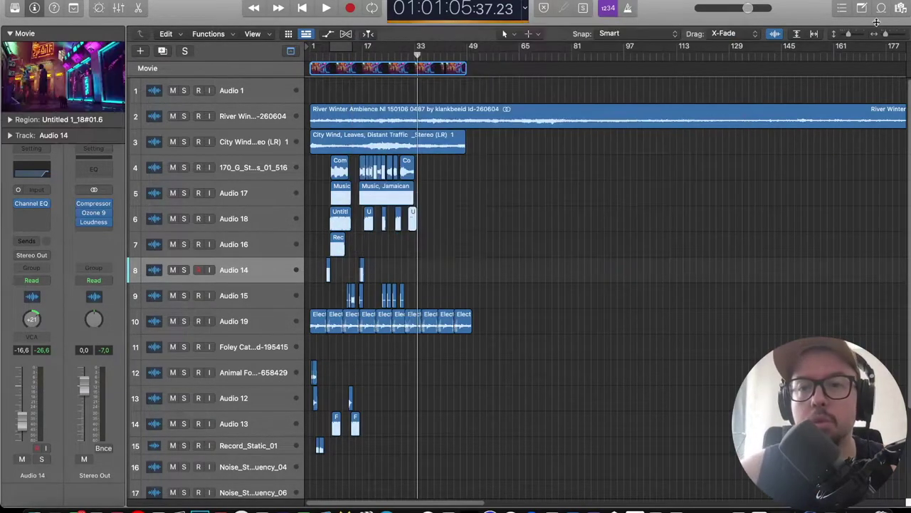
{"action": "left_click_drag", "start_coordinate": [847, 39], "coordinate": [843, 37]}
Switch to Soundly and bring excerpts of MECHANISM 01B Guillotine axle resonant rattle MKH8050 and MECHANISM 01D Guillotine chops CNTCT1 into the project.
{"action": "mouse_move", "coordinate": [213, 507]}
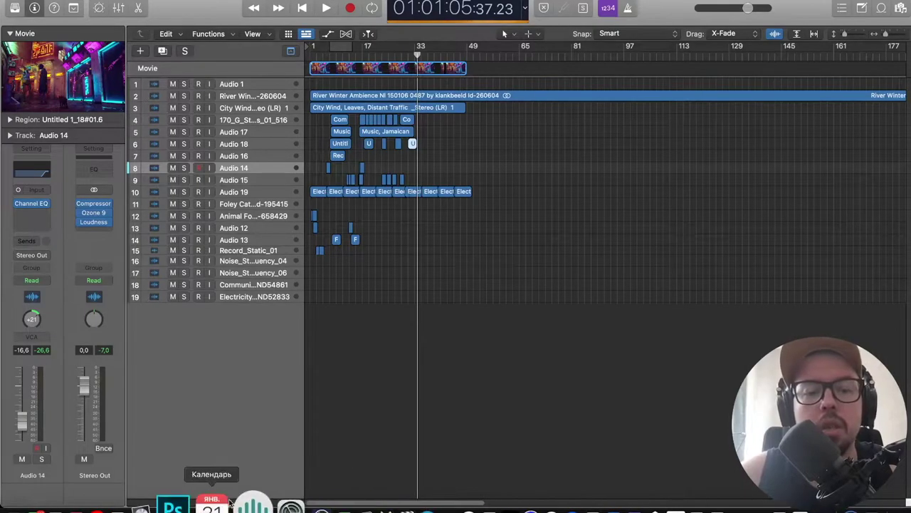
{"action": "left_click", "coordinate": [245, 503]}
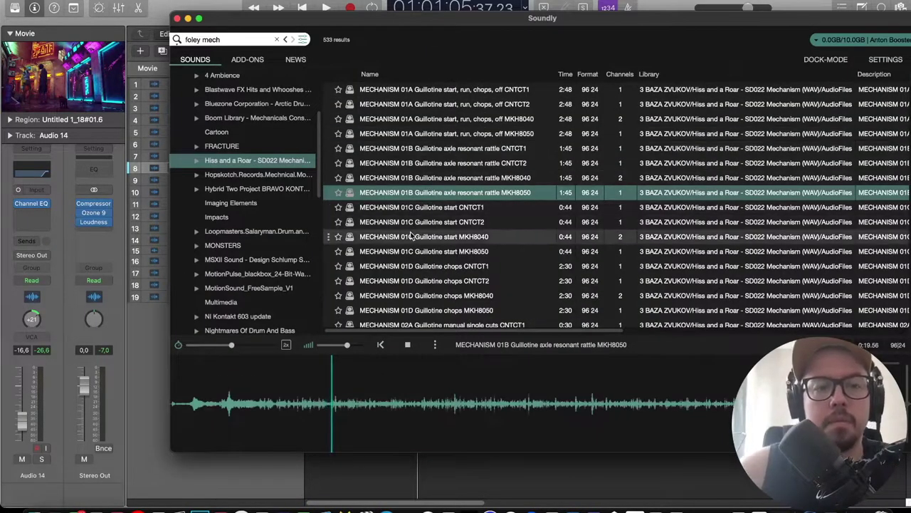
{"action": "left_click_drag", "start_coordinate": [327, 408], "coordinate": [326, 336]}
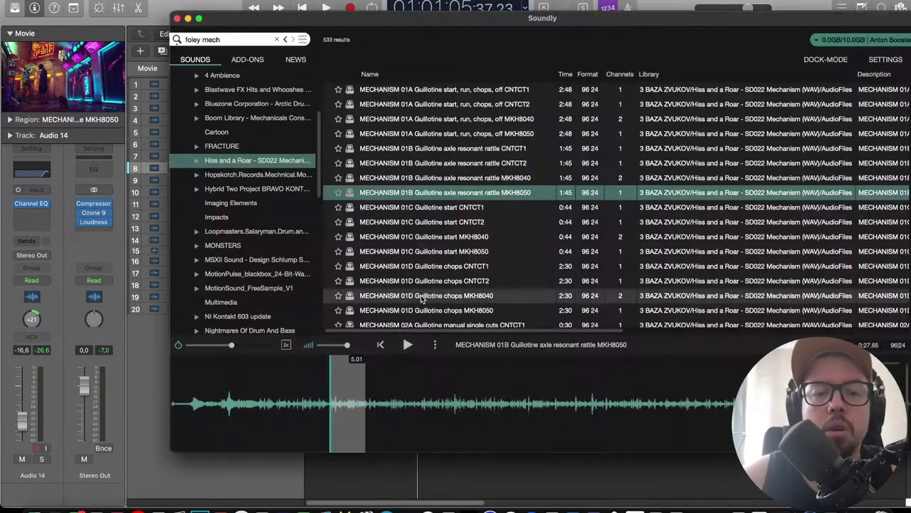
{"action": "left_click", "coordinate": [402, 266]}
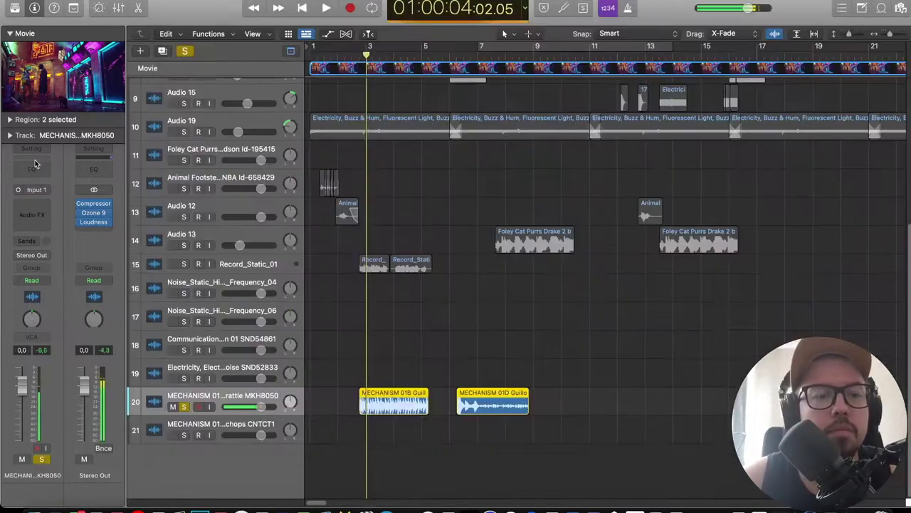
Band-limit the MECHANISM rattle track with a Channel EQ, using a 1590 Hz low cut and a high cut at about 2 kHz.
{"action": "left_click", "coordinate": [32, 170]}
{"action": "left_click_drag", "start_coordinate": [331, 265], "coordinate": [663, 263]}
{"action": "key", "text": "space"}
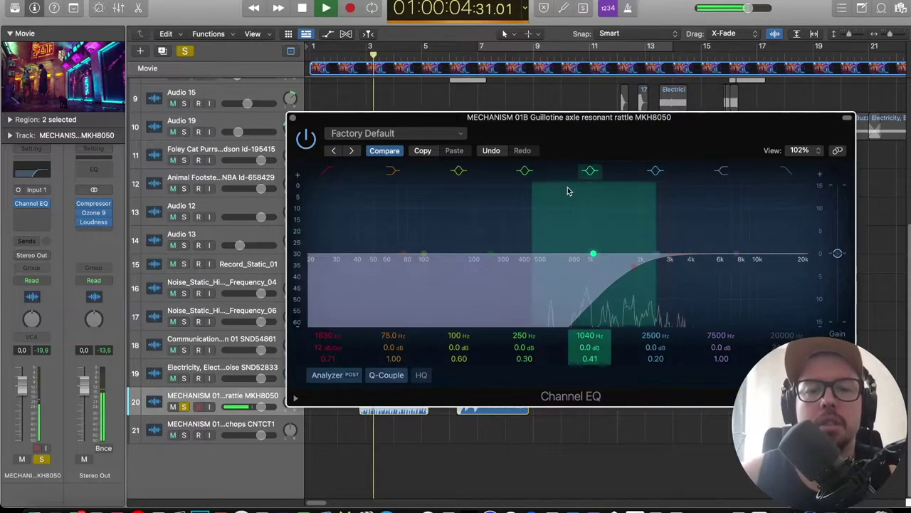
{"action": "left_click_drag", "start_coordinate": [803, 254], "coordinate": [641, 285]}
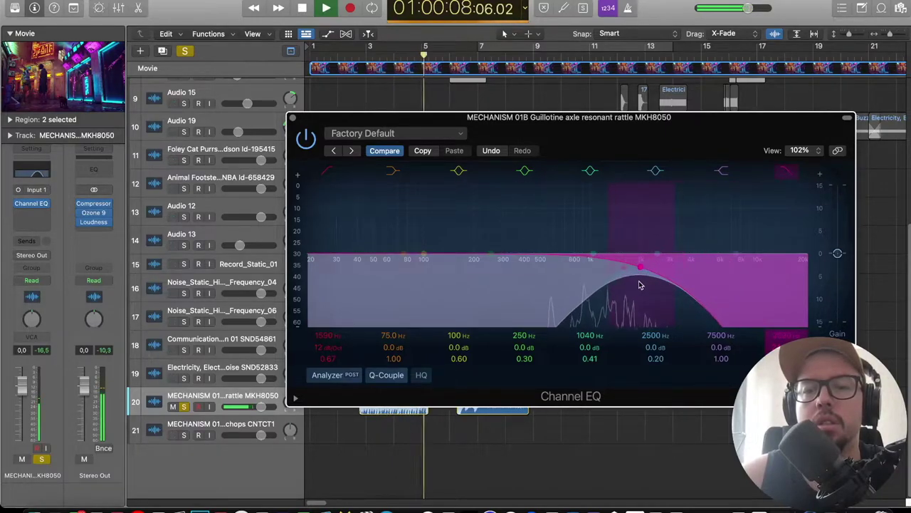
{"action": "left_click", "coordinate": [292, 118]}
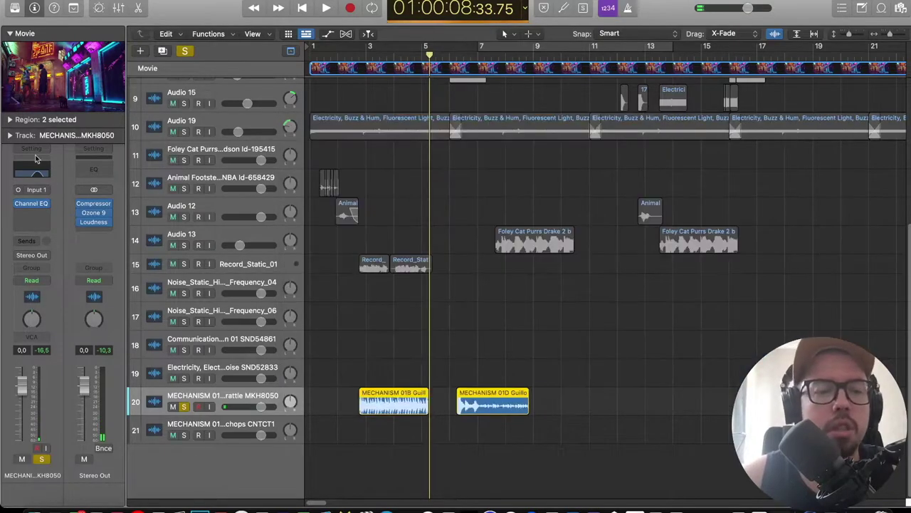
Insert MannyM Reverb on the MECHANISM rattle track with the Large hall size and the reverb amount about halfway.
{"action": "left_click", "coordinate": [47, 222]}
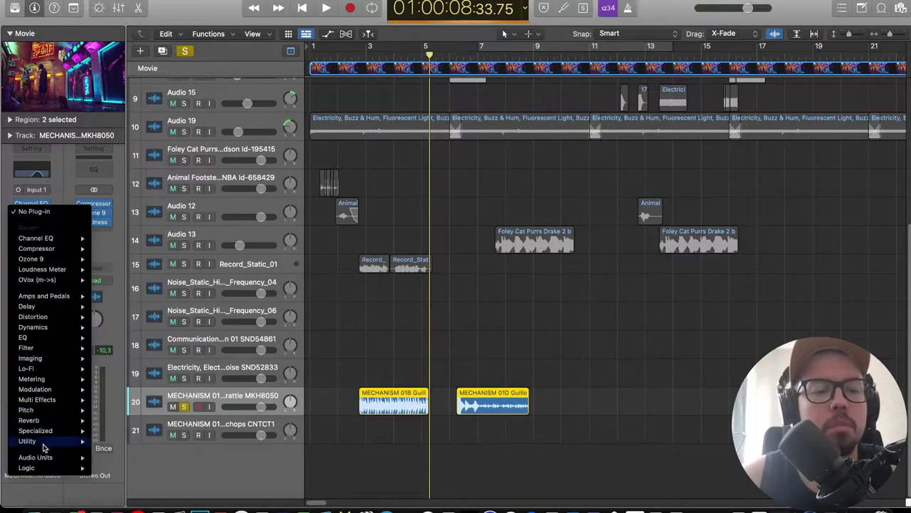
{"action": "left_click", "coordinate": [114, 419]}
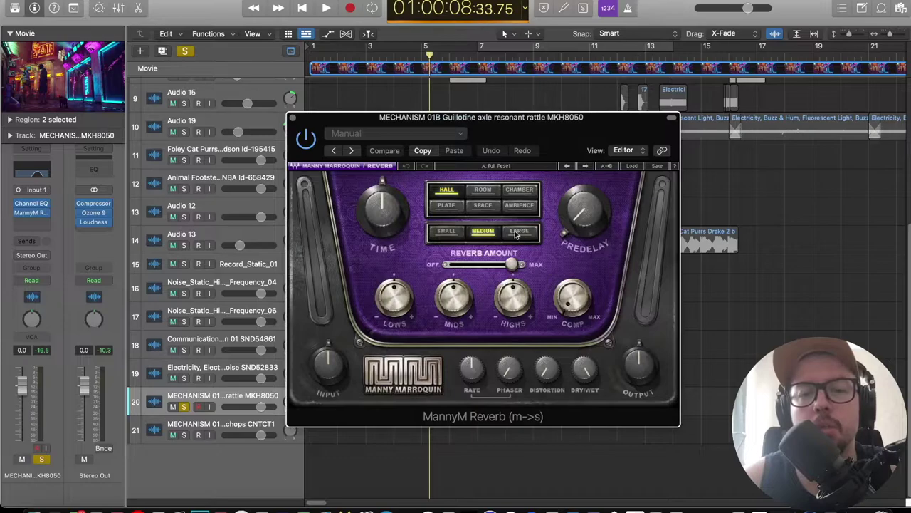
{"action": "left_click", "coordinate": [519, 230]}
{"action": "left_click_drag", "start_coordinate": [455, 116], "coordinate": [587, 112]}
{"action": "key", "text": "shift+Return"}
{"action": "left_click_drag", "start_coordinate": [603, 248], "coordinate": [573, 246]}
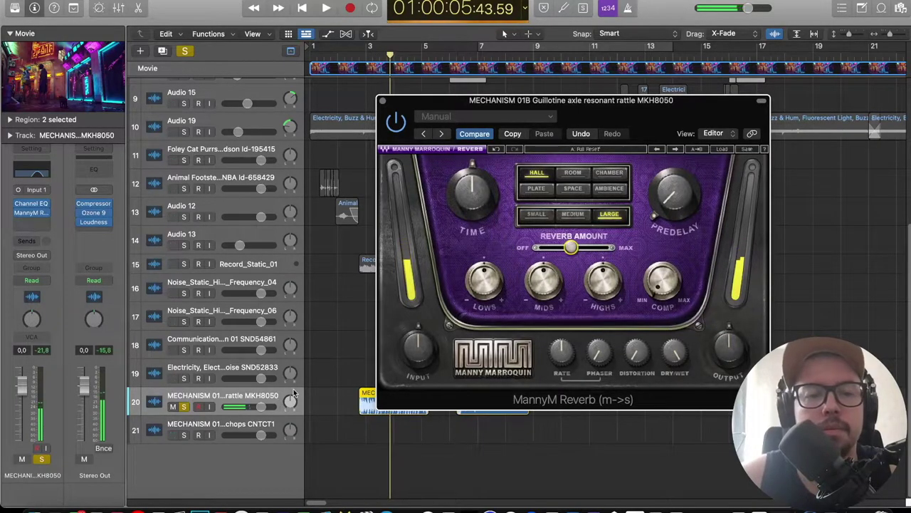
Pan the MECHANISM rattle track to -17, lower its volume to -10.2 dB and turn off solo.
{"action": "left_click_drag", "start_coordinate": [262, 406], "coordinate": [233, 404]}
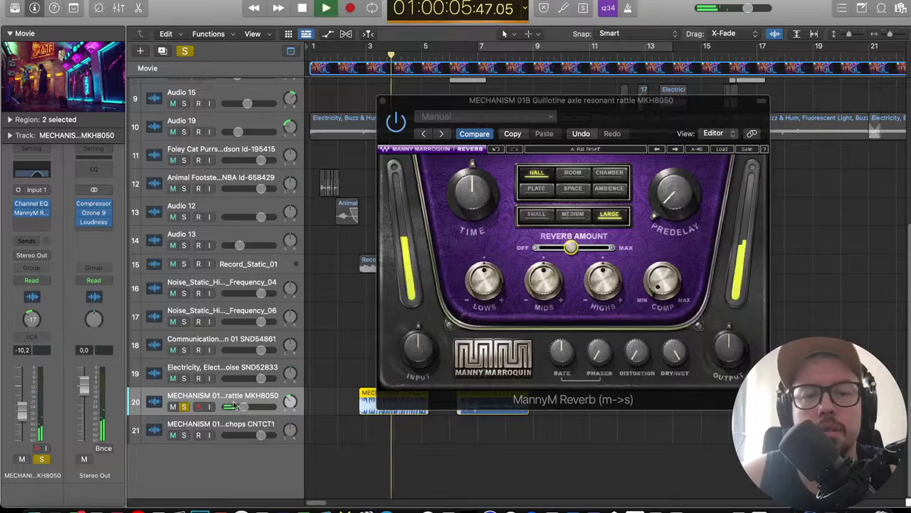
{"action": "left_click", "coordinate": [185, 51]}
{"action": "key", "text": "space"}
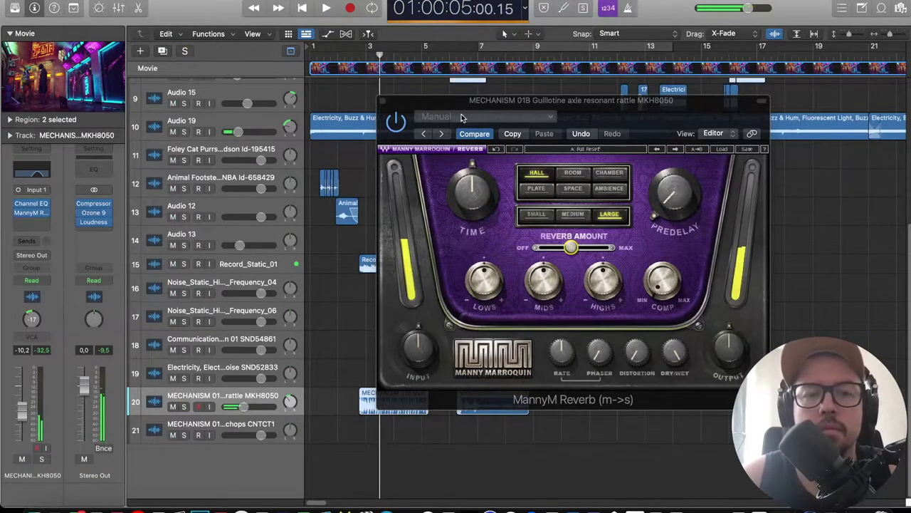
{"action": "left_click", "coordinate": [384, 101]}
Reposition the two MECHANISM regions on track 20 to about bars 6.5 and 11, shortening the first one.
{"action": "left_click_drag", "start_coordinate": [386, 400], "coordinate": [563, 410]}
{"action": "left_click", "coordinate": [535, 407]}
{"action": "scroll", "coordinate": [513, 409], "scroll_direction": "right", "scroll_amount": 3}
{"action": "left_click_drag", "start_coordinate": [453, 411], "coordinate": [407, 407]}
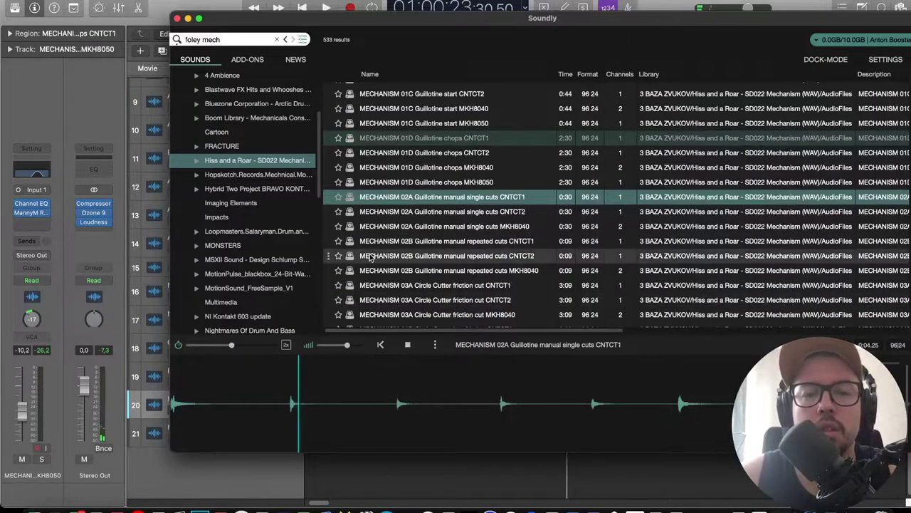
Add MECHANISM 02A Guillotine manual single cuts CNTCT1 and a MECHANISM 04B Punch punch repeat MKH8040 excerpt from Soundly to track 20 at about bars 15.4 and 31.5.
{"action": "left_click_drag", "start_coordinate": [366, 417], "coordinate": [665, 398]}
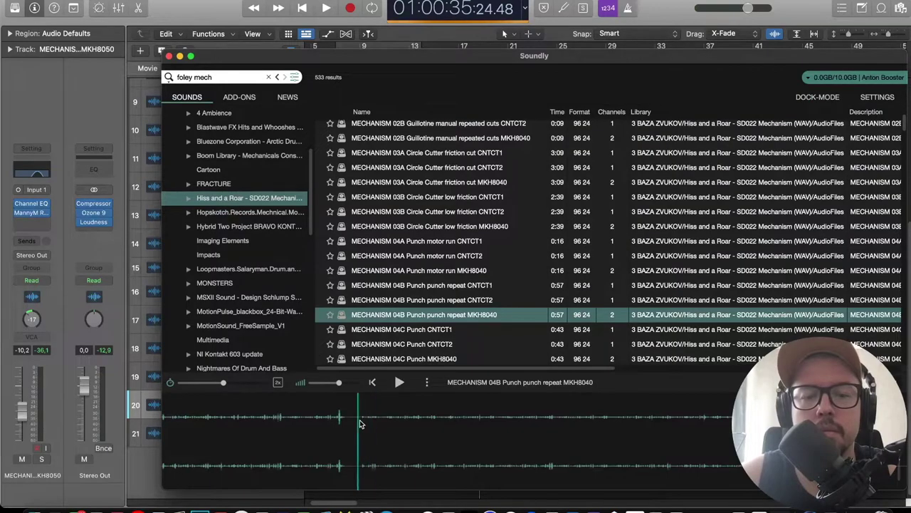
{"action": "left_click_drag", "start_coordinate": [360, 424], "coordinate": [420, 427]}
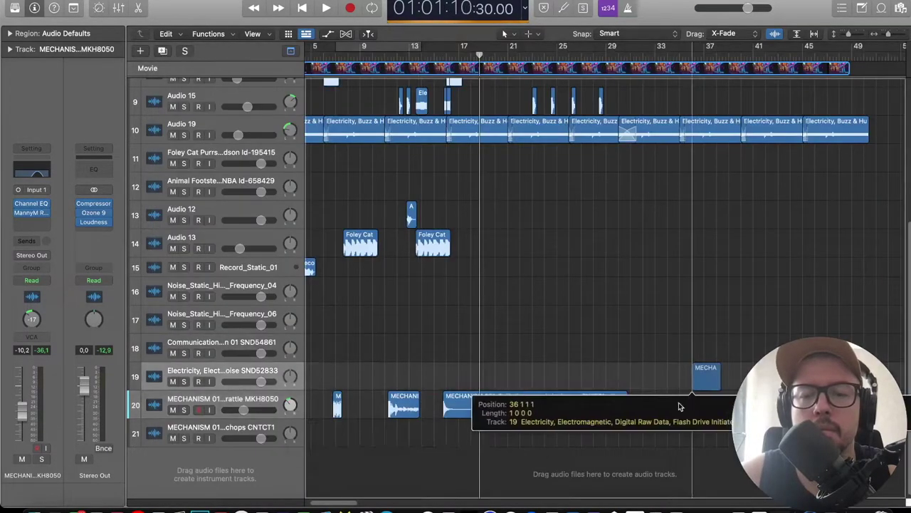
{"action": "mouse_move", "coordinate": [634, 417]}
{"action": "left_mouse_down"}
{"action": "mouse_move", "coordinate": [647, 416]}
{"action": "mouse_move", "coordinate": [499, 439]}
{"action": "mouse_move", "coordinate": [644, 411]}
{"action": "left_mouse_up"}
Create a duplicate-setting audio track below track 20 and move the punch repeat region onto it at about bar 18.
{"action": "left_click_drag", "start_coordinate": [202, 148], "coordinate": [254, 226]}
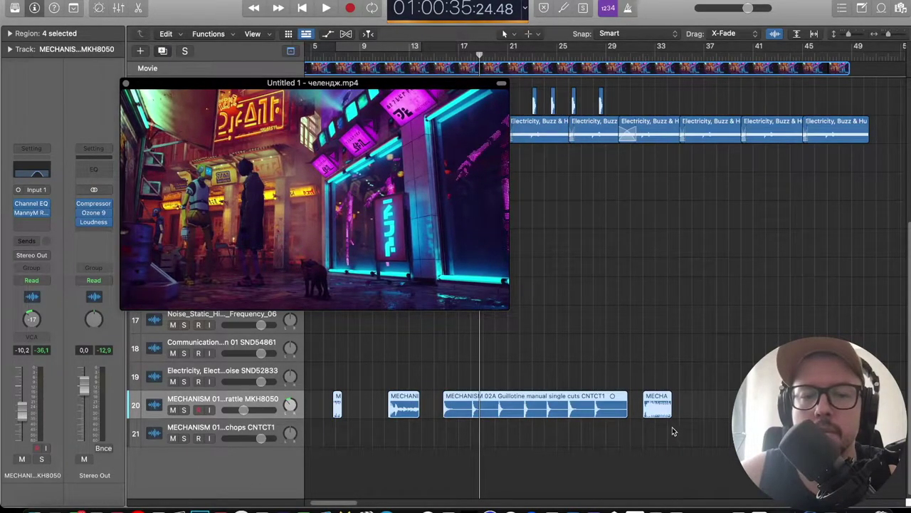
{"action": "key", "text": "alt+super+a"}
{"action": "left_click_drag", "start_coordinate": [658, 420], "coordinate": [493, 434]}
Audition the punch repeat region against the movie and raise Audio 22's volume to -2.3 dB.
{"action": "key", "text": "space"}
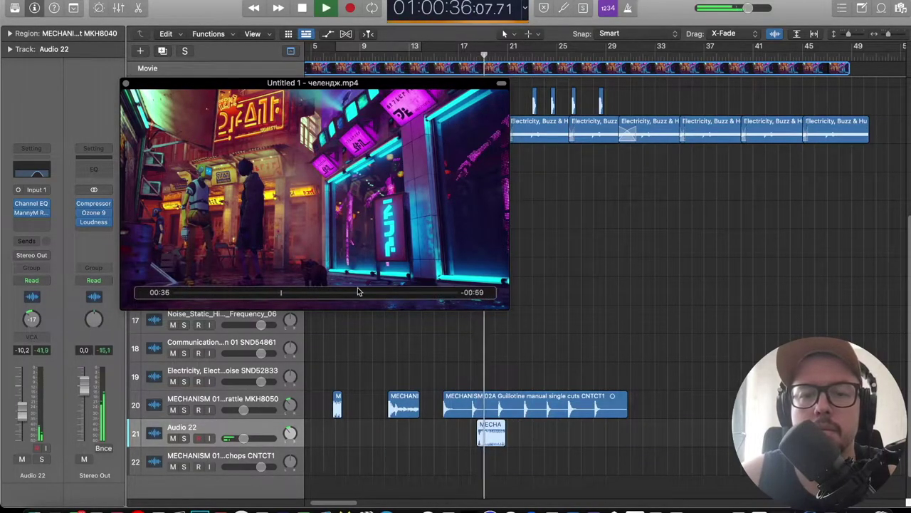
{"action": "key", "text": "space"}
{"action": "left_click_drag", "start_coordinate": [242, 438], "coordinate": [246, 438]}
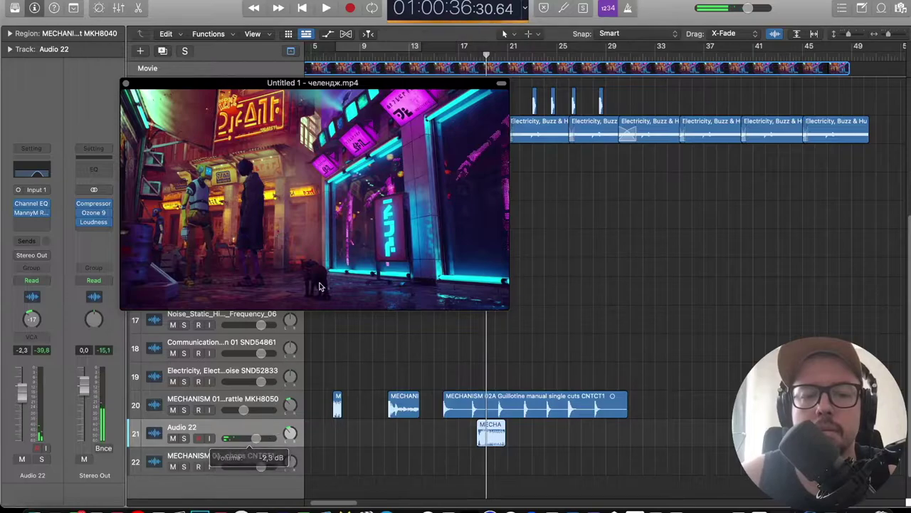
{"action": "key", "text": "space"}
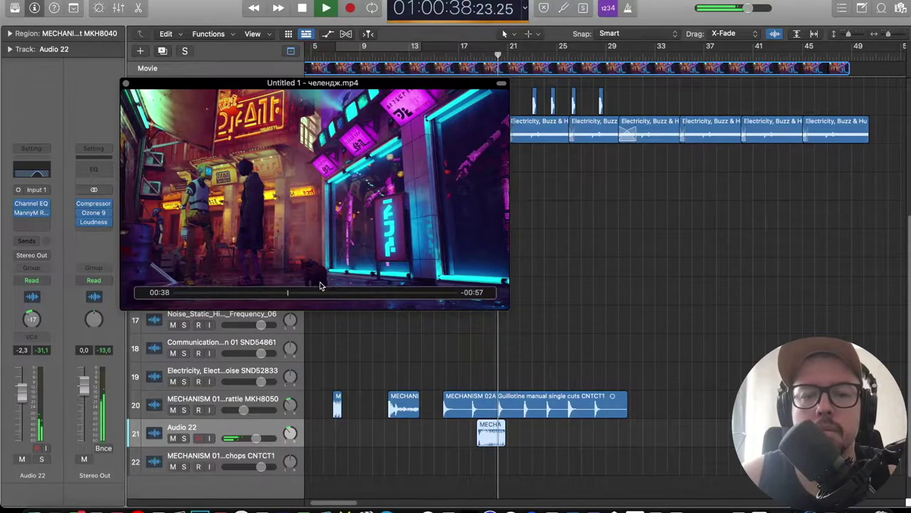
Play the punch and guillotine regions on to about bar 22 with the floating movie window moved clear of the earlier tracks.
{"action": "left_click_drag", "start_coordinate": [409, 173], "coordinate": [825, 155]}
{"action": "key", "text": "super+Left"}
{"action": "key", "text": "super+Left"}
{"action": "key", "text": "super+Left"}
{"action": "key", "text": "space"}
{"action": "key", "text": "super+Right"}
{"action": "key", "text": "super+Right"}
{"action": "key", "text": "super+Right"}
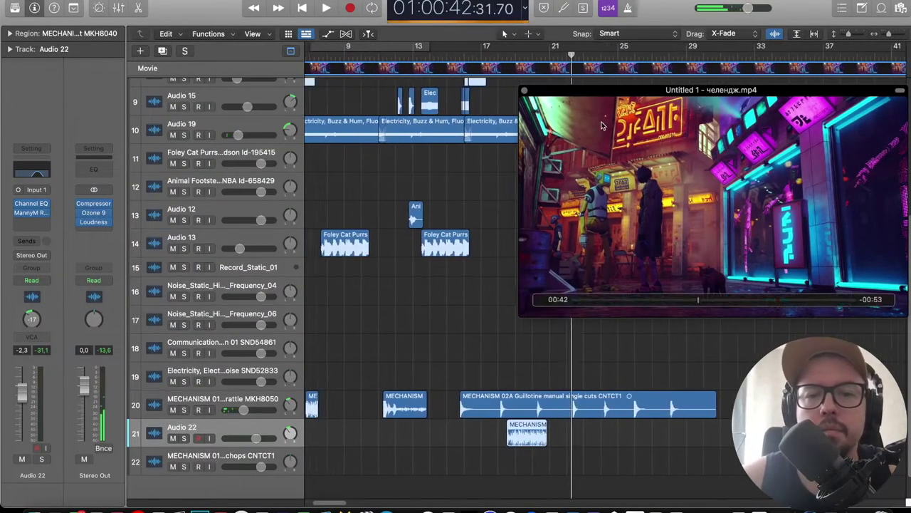
Copy the four cat regions on Audio 12 and Audio 13 about 19 bars later, to about bars 21 to 33.
{"action": "left_click", "coordinate": [523, 90]}
{"action": "key", "text": "super+Left"}
{"action": "key", "text": "super+Left"}
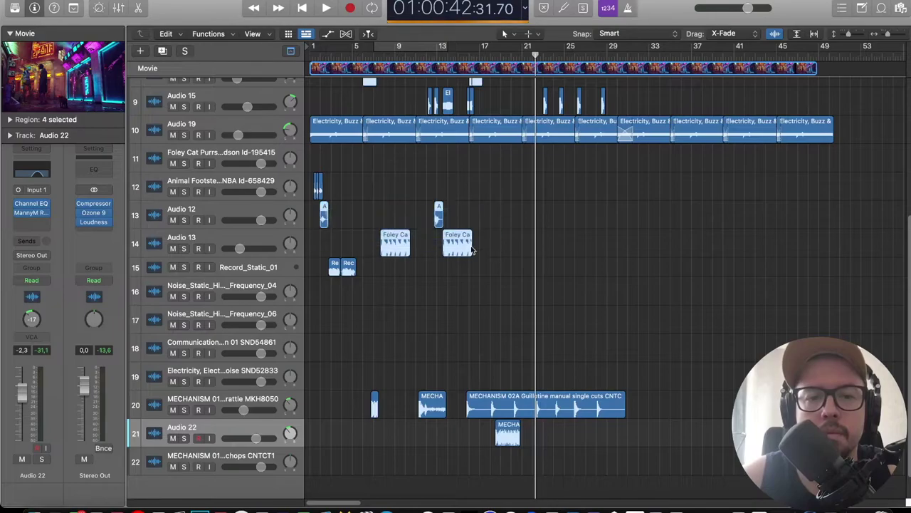
{"action": "left_click_drag", "start_coordinate": [391, 244], "coordinate": [598, 238]}
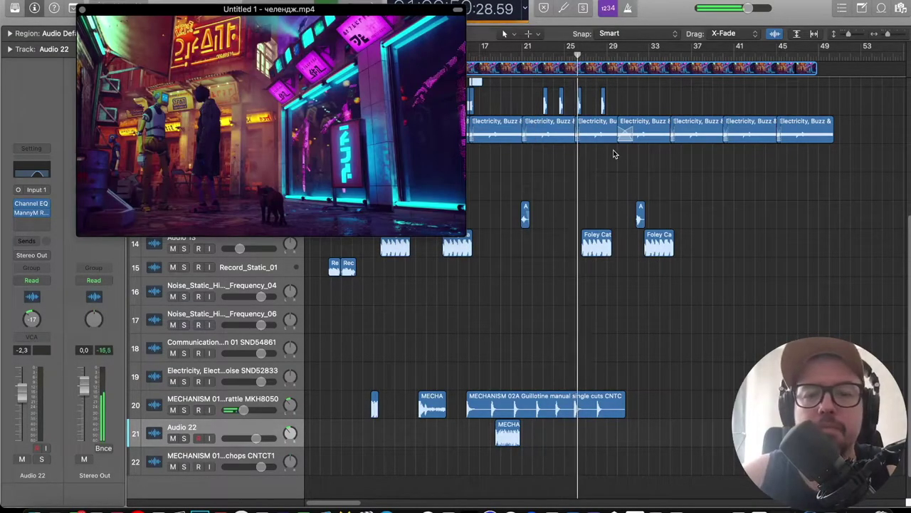
Play the mix on to about bar 28 with the floating movie window closed and the tracks enlarged.
{"action": "scroll", "coordinate": [617, 154], "scroll_direction": "up", "scroll_amount": 5}
{"action": "left_click_drag", "start_coordinate": [371, 103], "coordinate": [395, 265]}
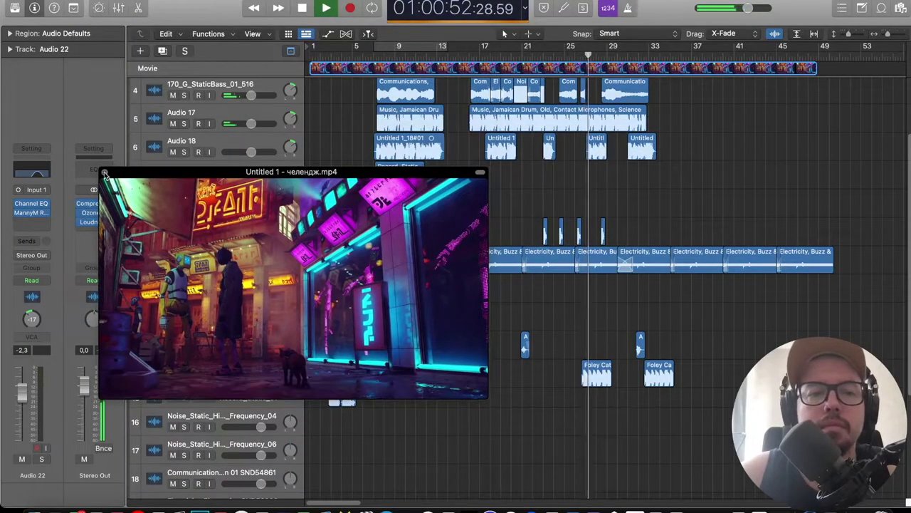
{"action": "left_click", "coordinate": [106, 171]}
{"action": "left_click_drag", "start_coordinate": [850, 34], "coordinate": [854, 34]}
{"action": "scroll", "coordinate": [702, 150], "scroll_direction": "up", "scroll_amount": 10}
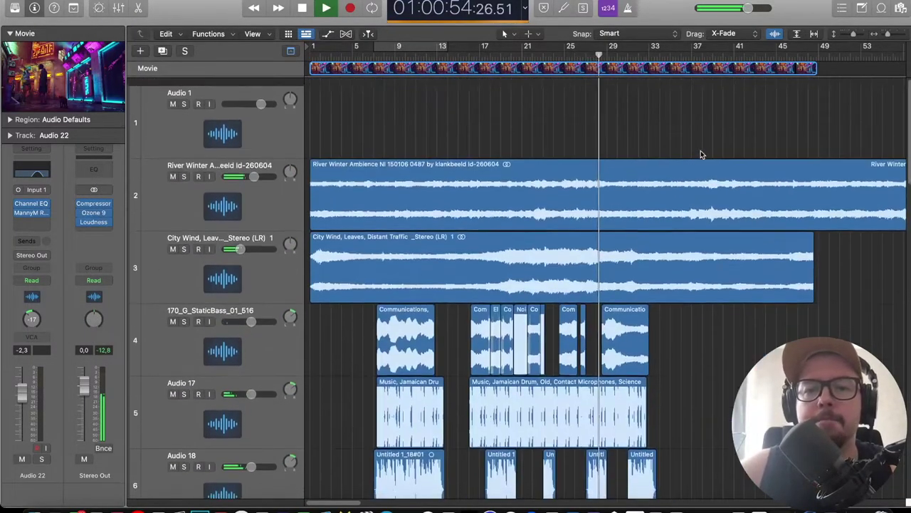
Stop playback, solo the 170_G_StaticBass_01_516 track and play it from about bar 10.
{"action": "scroll", "coordinate": [702, 150], "scroll_direction": "down", "scroll_amount": 4}
{"action": "key", "text": "super+Right"}
{"action": "key", "text": "space"}
{"action": "scroll", "coordinate": [474, 232], "scroll_direction": "left", "scroll_amount": 4}
{"action": "left_click", "coordinate": [184, 164]}
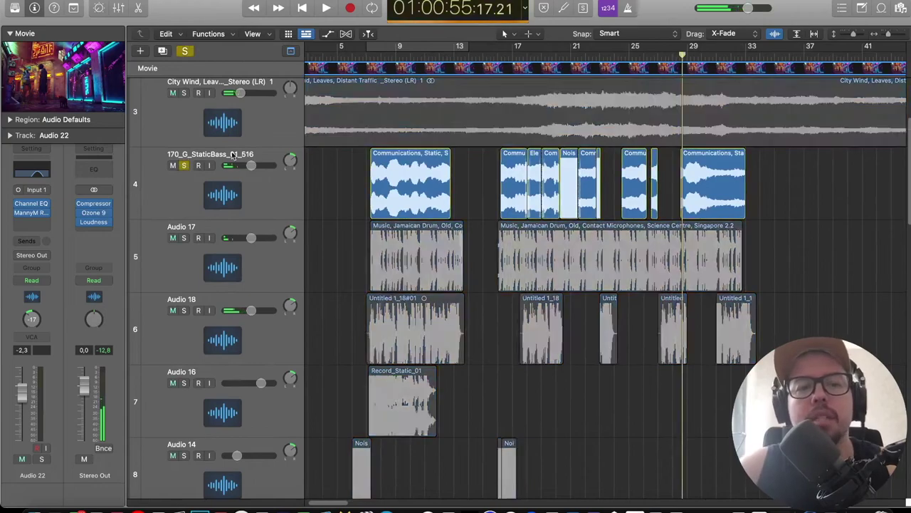
{"action": "left_click", "coordinate": [403, 59]}
{"action": "key", "text": "space"}
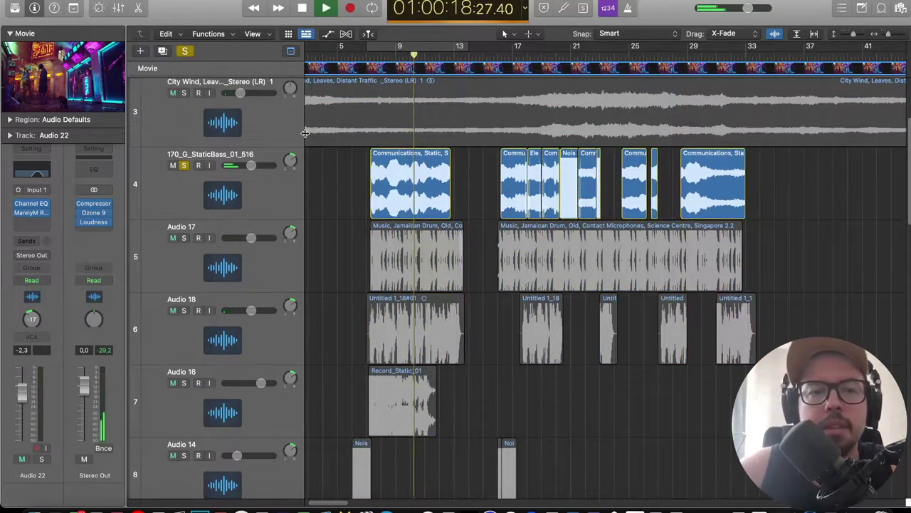
Draw volume automation on 170_G_StaticBass_01_516 from about bar 15 to 31, varying between -27.1 and -0.7 dB and ending at -15.6 dB.
{"action": "left_click", "coordinate": [328, 34]}
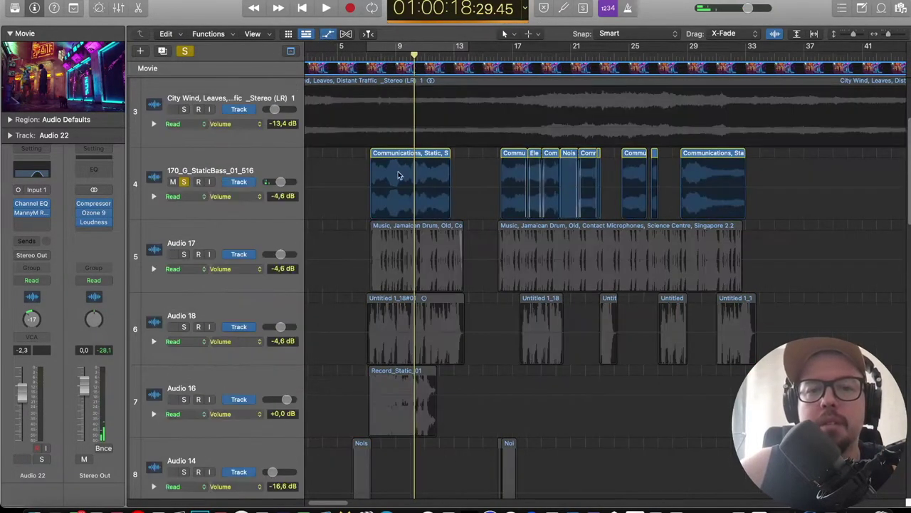
{"action": "left_click", "coordinate": [494, 188]}
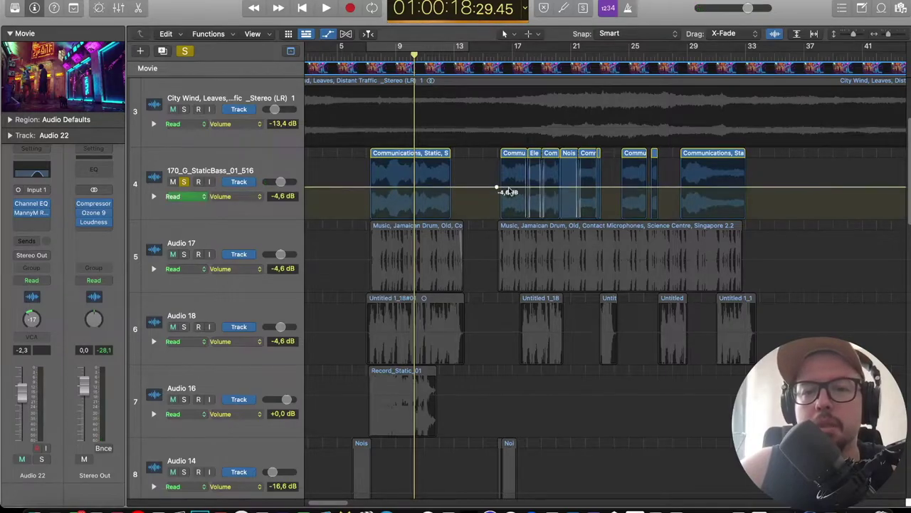
{"action": "left_click_drag", "start_coordinate": [516, 190], "coordinate": [531, 202]}
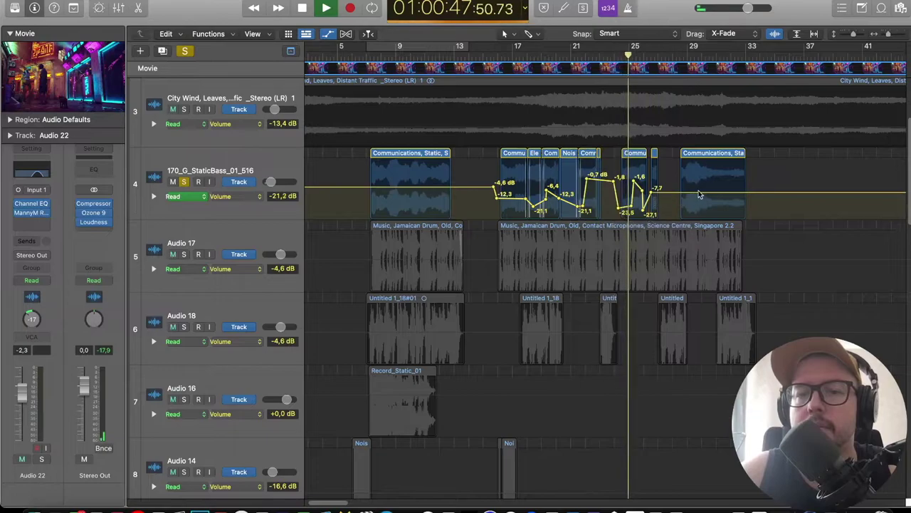
{"action": "left_click", "coordinate": [705, 193]}
{"action": "left_click", "coordinate": [717, 194]}
{"action": "left_click_drag", "start_coordinate": [730, 194], "coordinate": [730, 203]}
{"action": "key", "text": "space"}
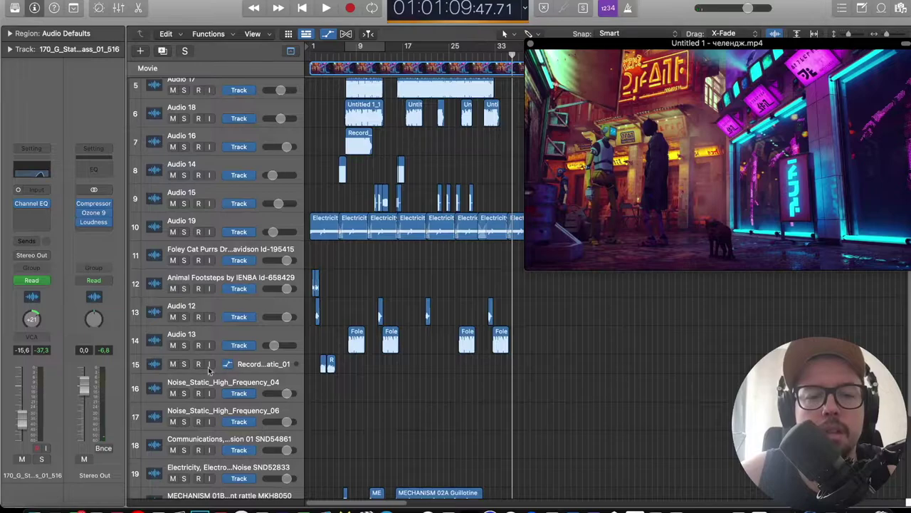
Solo the Record_Static_01 track and record a new take on it from 01:00:28:00.00.
{"action": "left_click", "coordinate": [184, 364]}
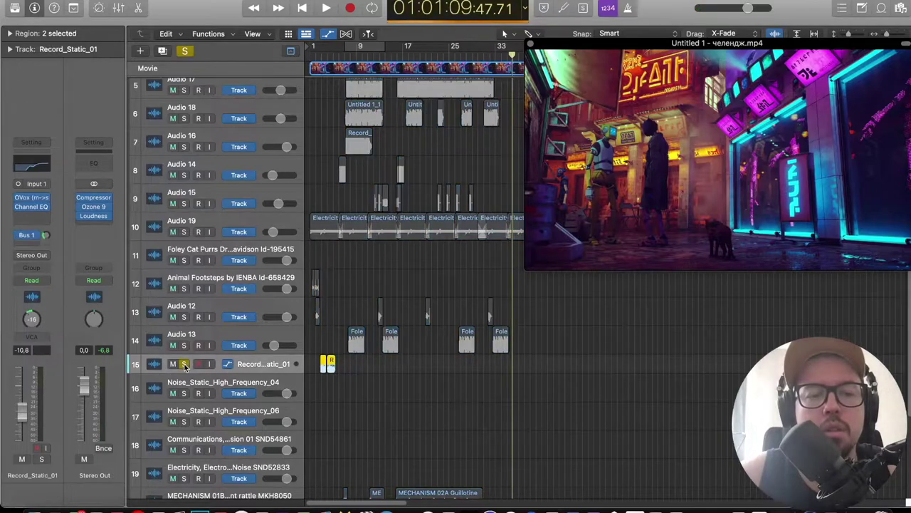
{"action": "left_click", "coordinate": [393, 55]}
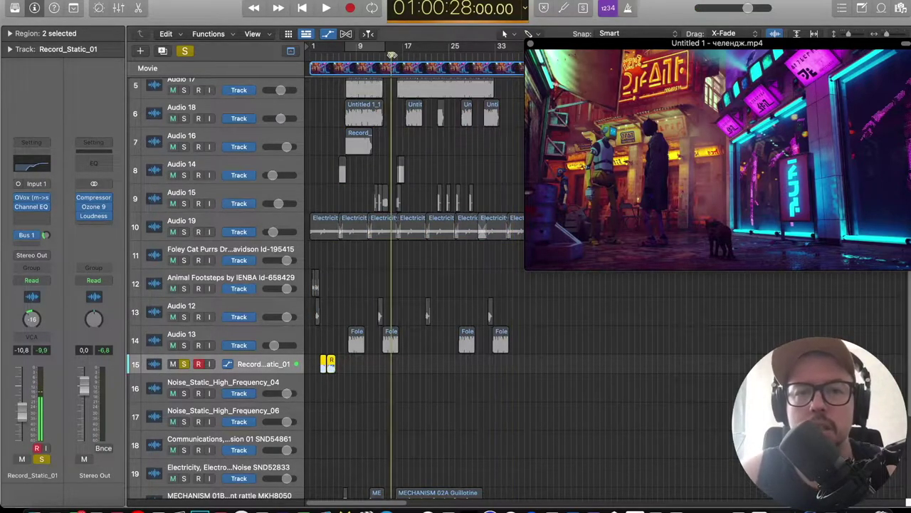
{"action": "key", "text": "r"}
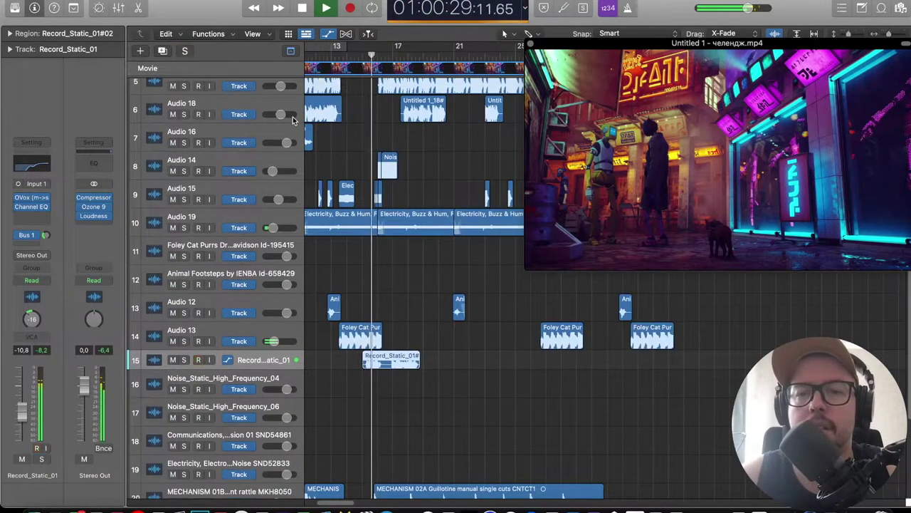
Play the new Record_Static_01 take within the full mix and turn off the track's record enable.
{"action": "key", "text": "super+Left"}
{"action": "key", "text": "super+Left"}
{"action": "key", "text": "super+Left"}
{"action": "key", "text": "super+Left"}
{"action": "key", "text": "super+Right"}
{"action": "key", "text": "super+Right"}
{"action": "key", "text": "super+Right"}
{"action": "key", "text": "super+Right"}
{"action": "key", "text": "super+Right"}
{"action": "scroll", "coordinate": [292, 119], "scroll_direction": "left", "scroll_amount": 1}
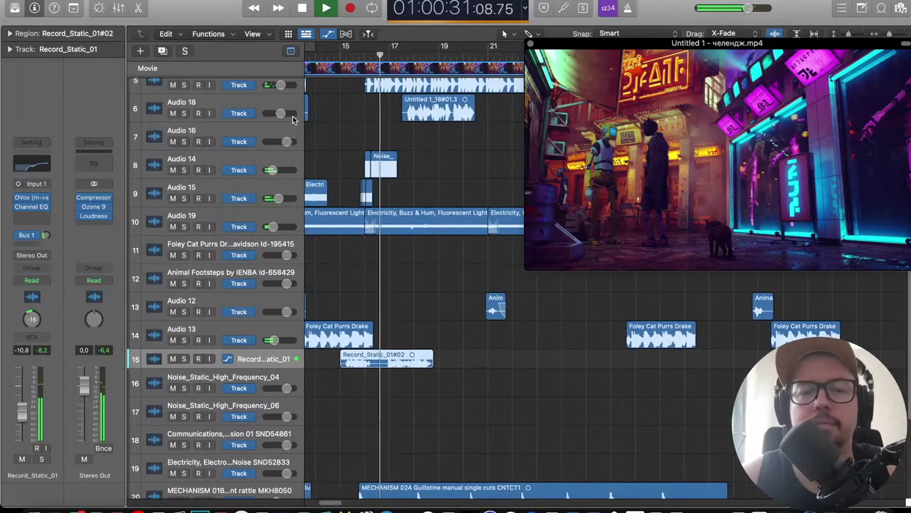
{"action": "key", "text": "super+Left"}
{"action": "key", "text": "super+Left"}
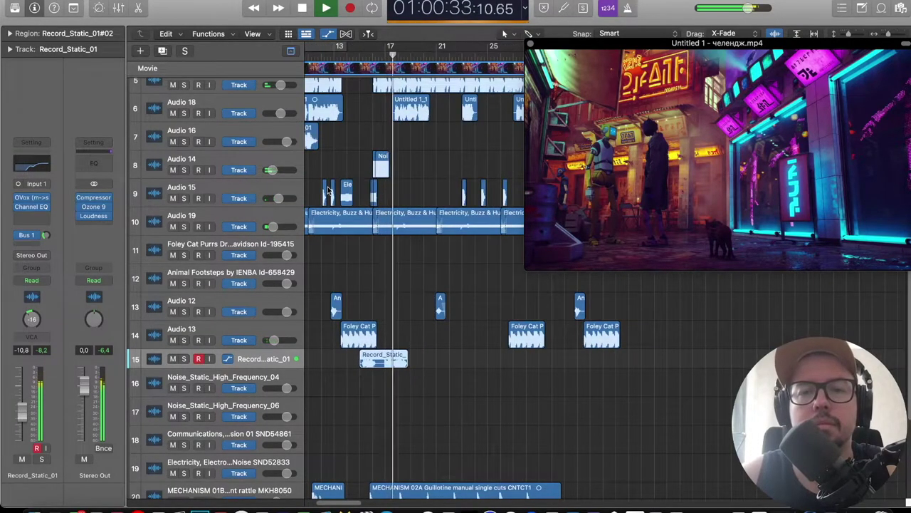
{"action": "scroll", "coordinate": [328, 185], "scroll_direction": "left", "scroll_amount": 2}
{"action": "left_click", "coordinate": [198, 358]}
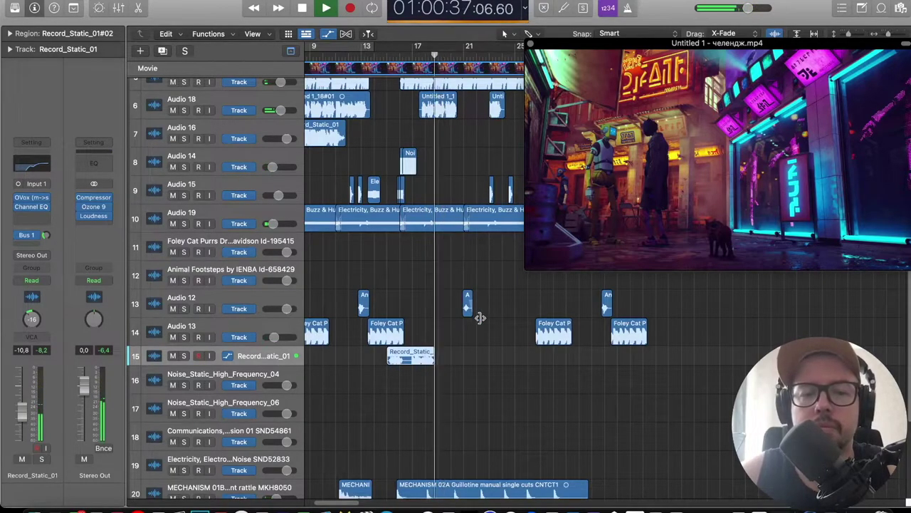
Play the mix on to about bar 22 with the floating movie window closed and the track heights reduced.
{"action": "key", "text": "super+Left"}
{"action": "key", "text": "super+Left"}
{"action": "key", "text": "super+Left"}
{"action": "key", "text": "super+Left"}
{"action": "left_click", "coordinate": [472, 353]}
{"action": "key", "text": "super+Right"}
{"action": "key", "text": "super+Right"}
{"action": "key", "text": "super+Right"}
{"action": "scroll", "coordinate": [471, 302], "scroll_direction": "left", "scroll_amount": 2}
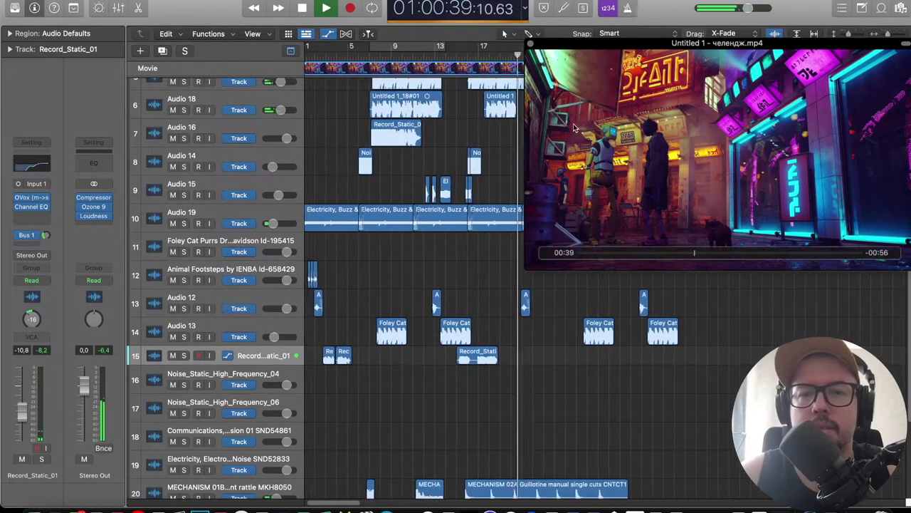
{"action": "left_click_drag", "start_coordinate": [573, 123], "coordinate": [577, 146]}
{"action": "left_click", "coordinate": [534, 67]}
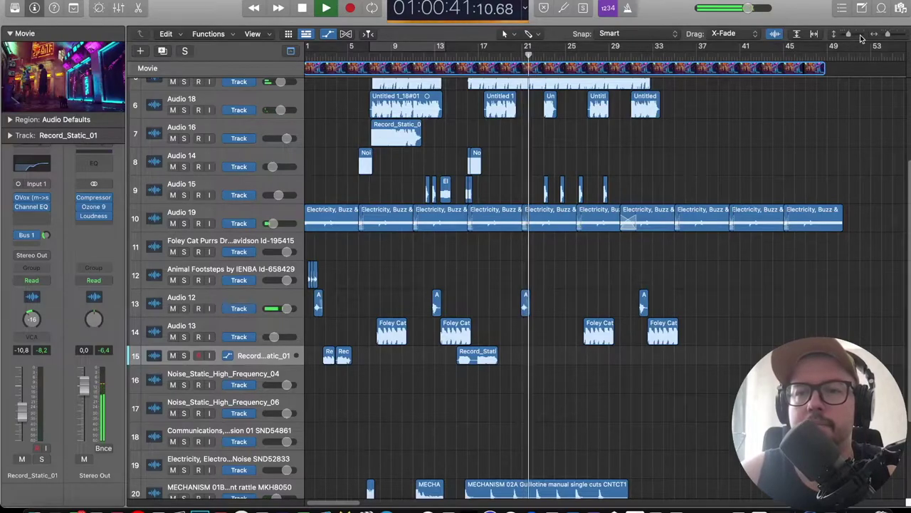
{"action": "left_click_drag", "start_coordinate": [848, 35], "coordinate": [847, 34]}
{"action": "scroll", "coordinate": [620, 224], "scroll_direction": "up", "scroll_amount": 5}
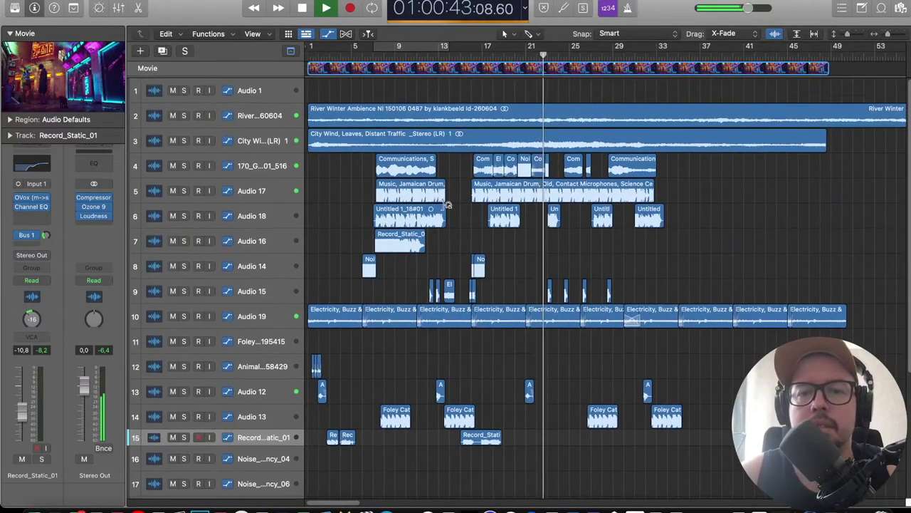
Delete the Communications static region at about bar 19 on the 170_G_StaticBass_01_516 track.
{"action": "key", "text": "super+Right"}
{"action": "key", "text": "super+Right"}
{"action": "key", "text": "super+Right"}
{"action": "key", "text": "space"}
{"action": "scroll", "coordinate": [525, 183], "scroll_direction": "left", "scroll_amount": 5}
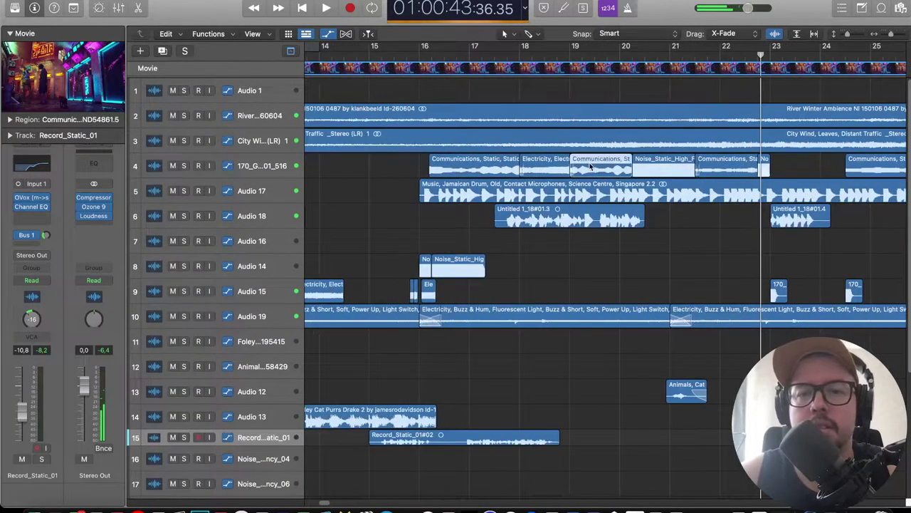
{"action": "key", "text": "Delete"}
{"action": "scroll", "coordinate": [611, 164], "scroll_direction": "right", "scroll_amount": 3}
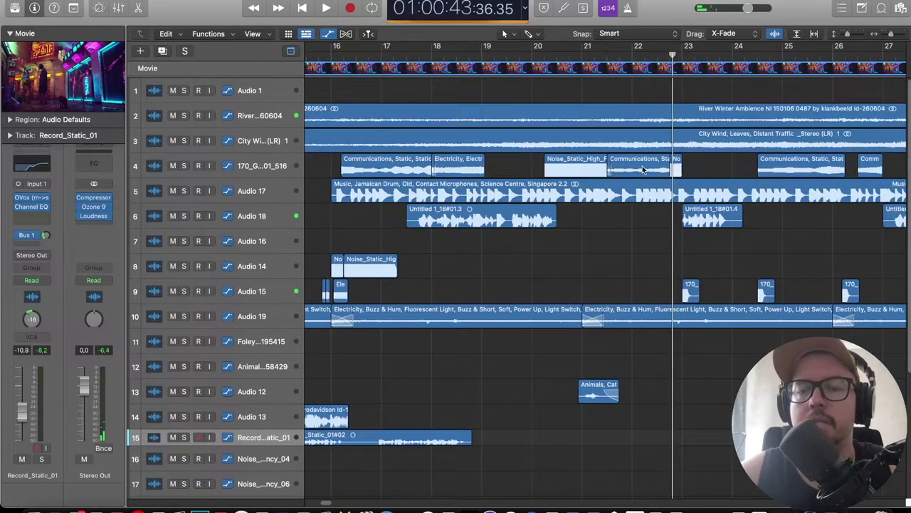
Split the first Communications region on track 4 at 9 4 1 1 and move its second part about one bar later.
{"action": "key", "text": "super+Left"}
{"action": "key", "text": "super+Left"}
{"action": "key", "text": "space"}
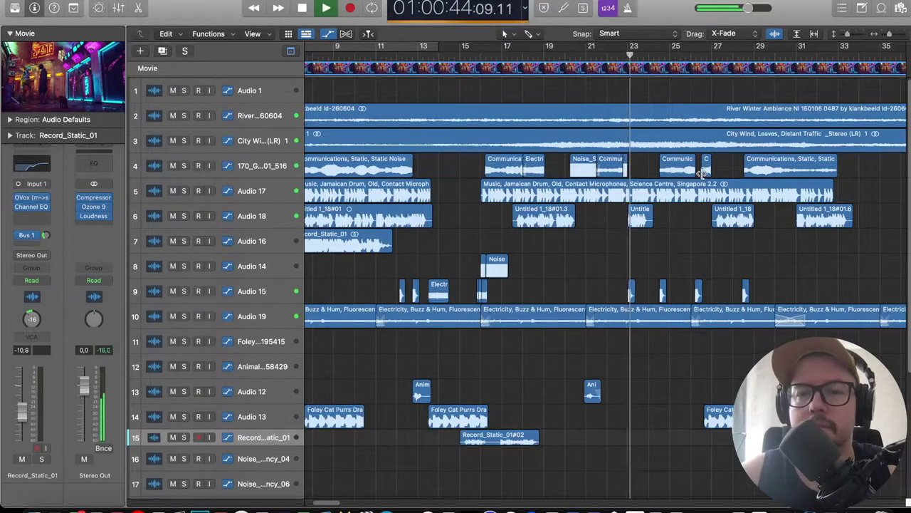
{"action": "scroll", "coordinate": [703, 173], "scroll_direction": "left", "scroll_amount": 2}
{"action": "key", "text": "t"}
{"action": "key", "text": "i"}
{"action": "left_click", "coordinate": [390, 171]}
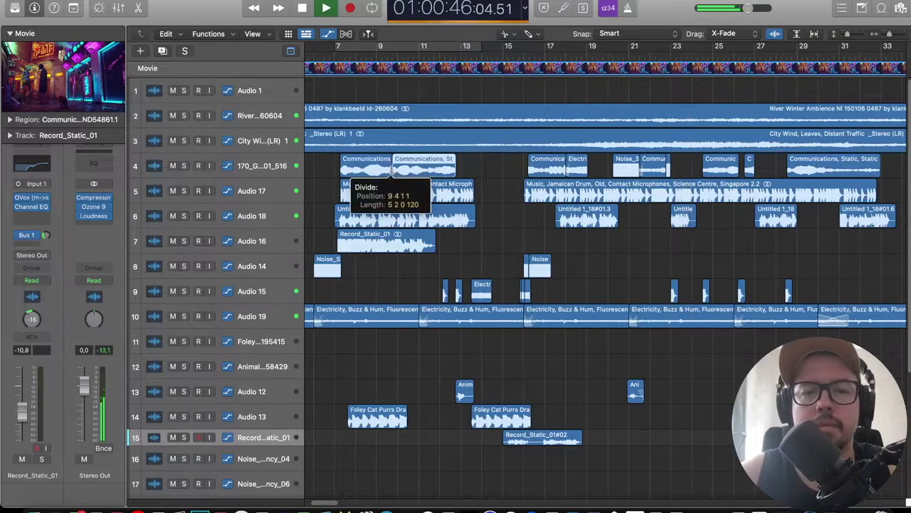
{"action": "key", "text": "t"}
{"action": "key", "text": "t"}
{"action": "left_click_drag", "start_coordinate": [419, 167], "coordinate": [440, 167]}
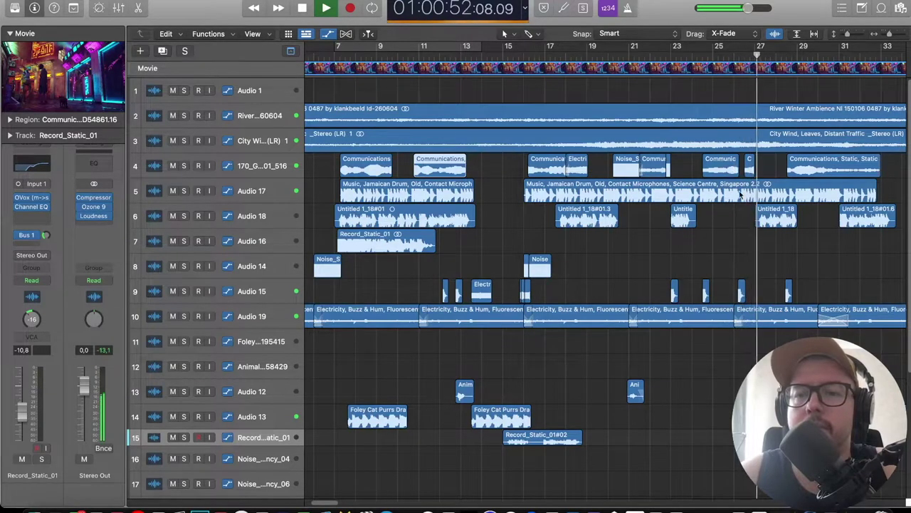
Move the 170_G_StaticBass region at about bar 26 from Audio 15 up to track 4 and play that passage.
{"action": "key", "text": "super+Right"}
{"action": "key", "text": "super+Right"}
{"action": "key", "text": "super+Right"}
{"action": "key", "text": "space"}
{"action": "scroll", "coordinate": [822, 289], "scroll_direction": "right", "scroll_amount": 7}
{"action": "scroll", "coordinate": [808, 286], "scroll_direction": "right", "scroll_amount": 5}
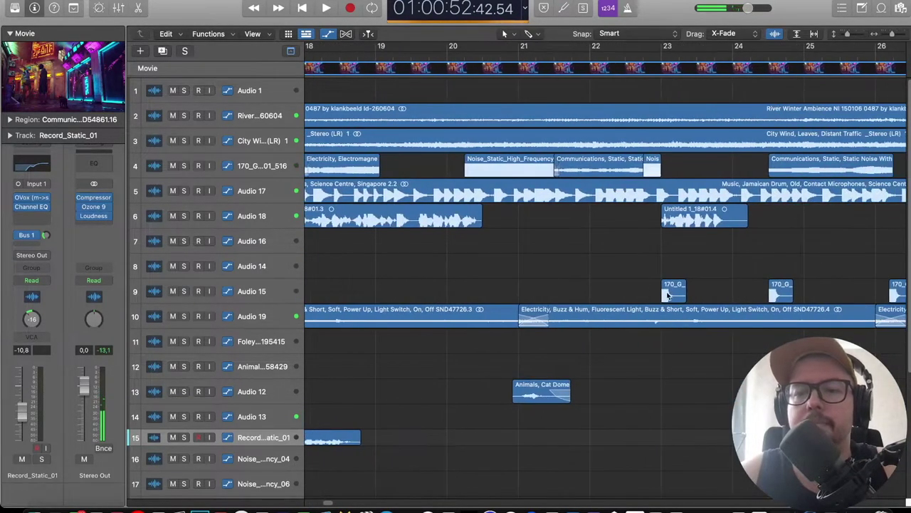
{"action": "key", "text": "super+Left"}
{"action": "key", "text": "super+Left"}
{"action": "key", "text": "super+Left"}
{"action": "left_click_drag", "start_coordinate": [582, 292], "coordinate": [586, 171]}
{"action": "left_click", "coordinate": [572, 54]}
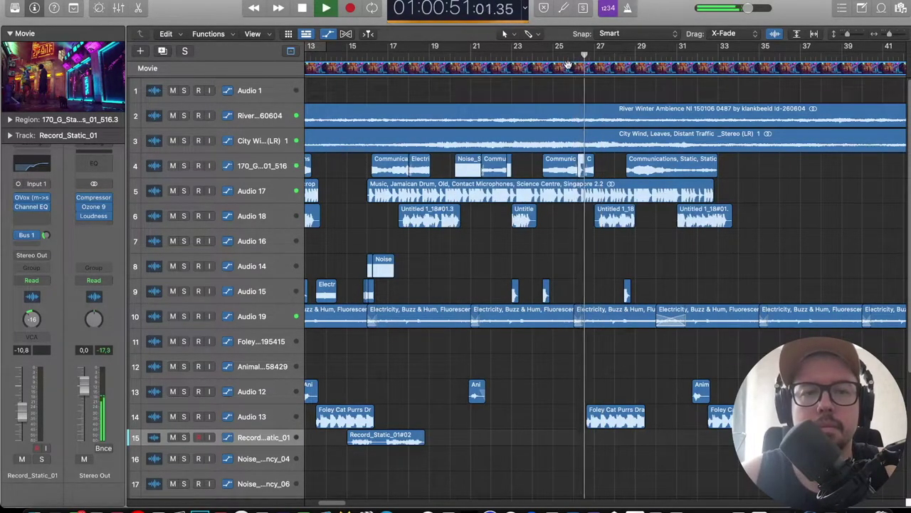
Place track 4's 170_G_StaticBass region after the short Communications region at about bar 26.9 and end the preceding Communications region near bar 26.
{"action": "left_click", "coordinate": [325, 34]}
{"action": "scroll", "coordinate": [584, 175], "scroll_direction": "up", "scroll_amount": 5}
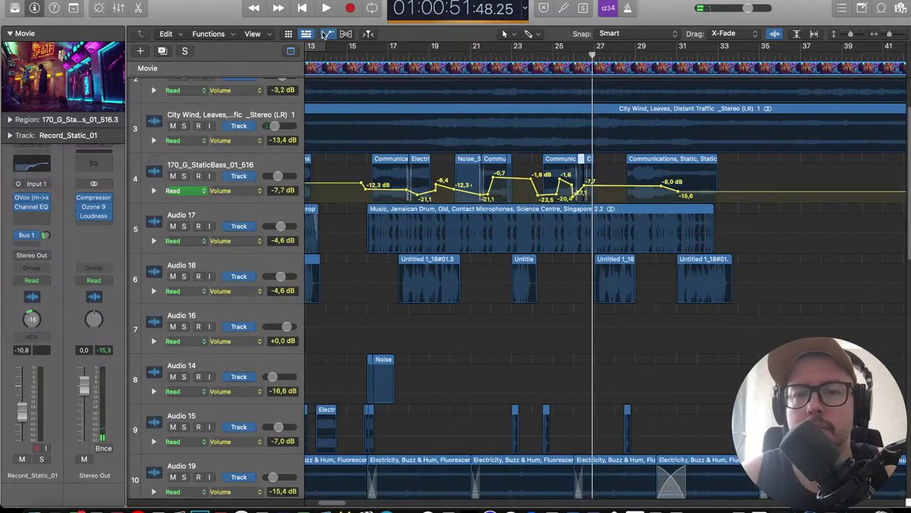
{"action": "scroll", "coordinate": [580, 177], "scroll_direction": "up", "scroll_amount": 5}
{"action": "left_click_drag", "start_coordinate": [656, 160], "coordinate": [652, 159]}
{"action": "left_click_drag", "start_coordinate": [584, 158], "coordinate": [559, 159]}
{"action": "left_click", "coordinate": [535, 55]}
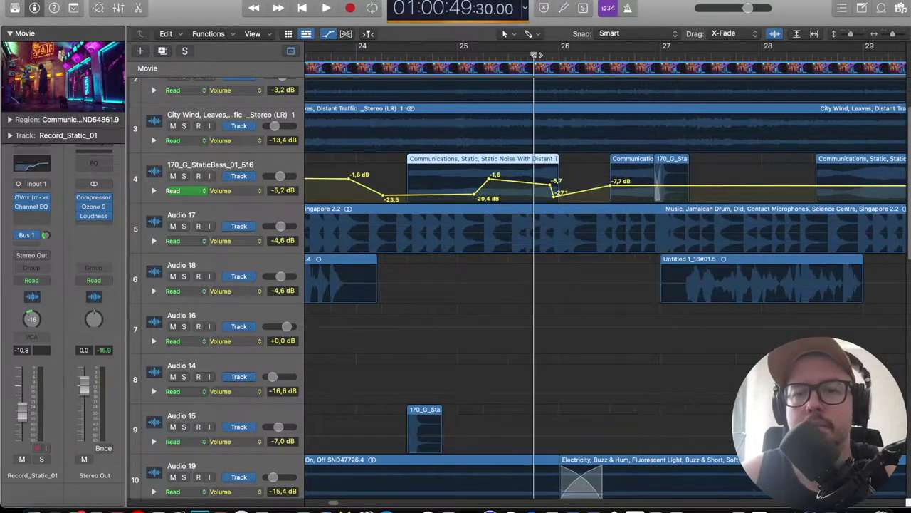
{"action": "key", "text": "space"}
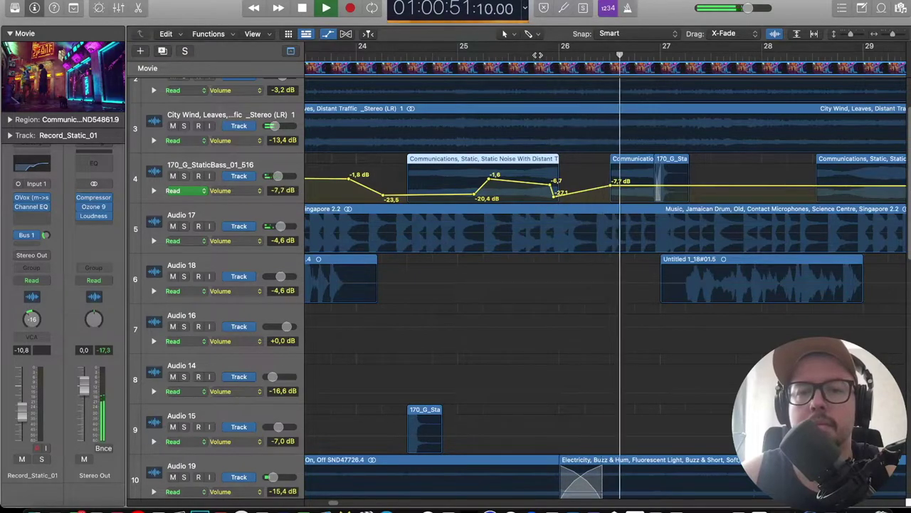
Trim the start of track 4's short Communications region to about bar 26.6 and play the passage on to about bar 30.
{"action": "key", "text": "space"}
{"action": "left_click", "coordinate": [630, 163]}
{"action": "mouse_move", "coordinate": [629, 163]}
{"action": "left_mouse_down"}
{"action": "mouse_move", "coordinate": [577, 159]}
{"action": "mouse_move", "coordinate": [655, 159]}
{"action": "mouse_move", "coordinate": [625, 158]}
{"action": "left_mouse_up"}
{"action": "left_click", "coordinate": [610, 56]}
{"action": "key", "text": "space"}
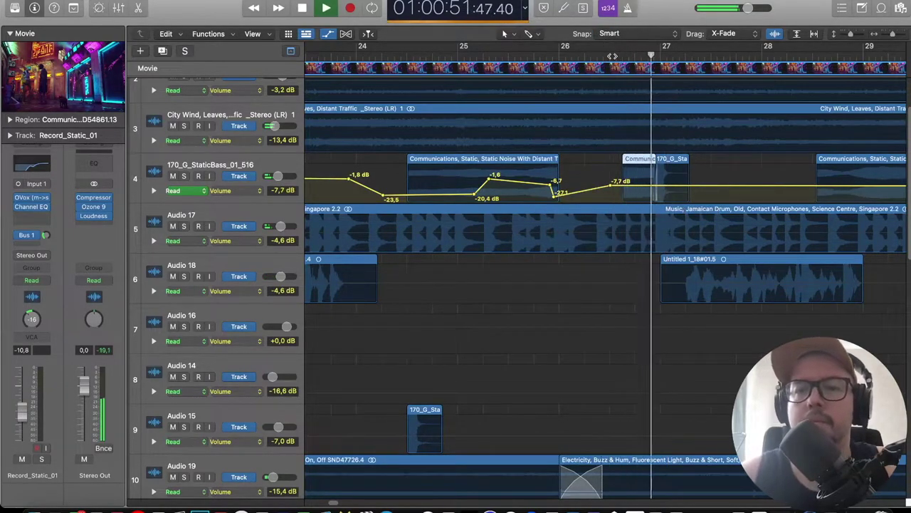
{"action": "key", "text": "cmd+Left"}
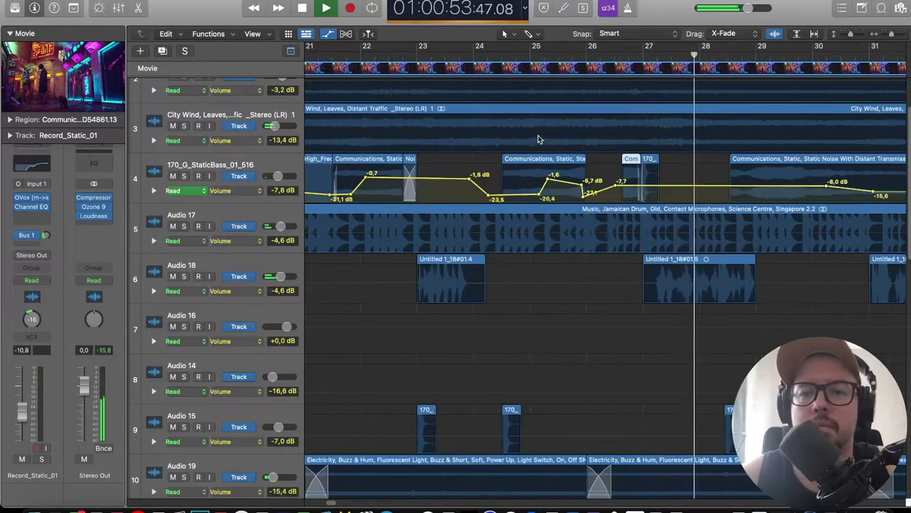
{"action": "key", "text": "cmd+Left"}
{"action": "scroll", "coordinate": [537, 135], "scroll_direction": "down", "scroll_amount": 1}
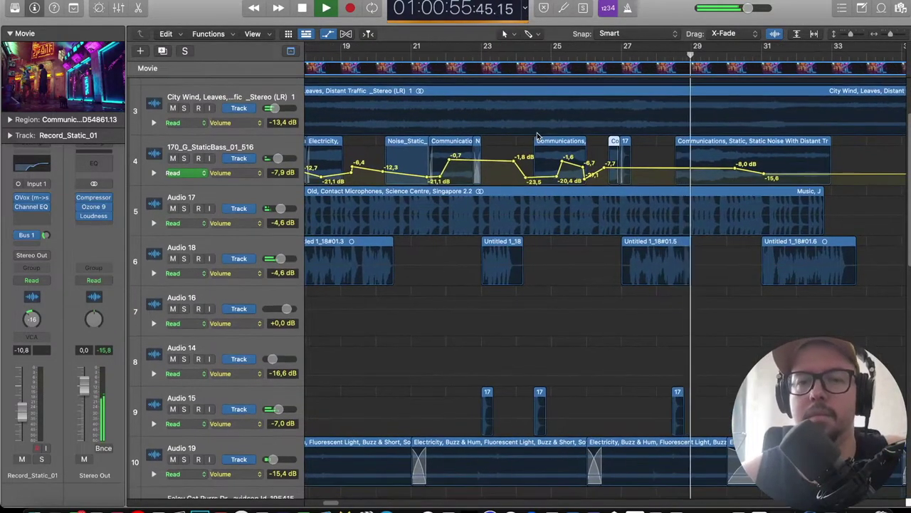
{"action": "key", "text": "super+Right"}
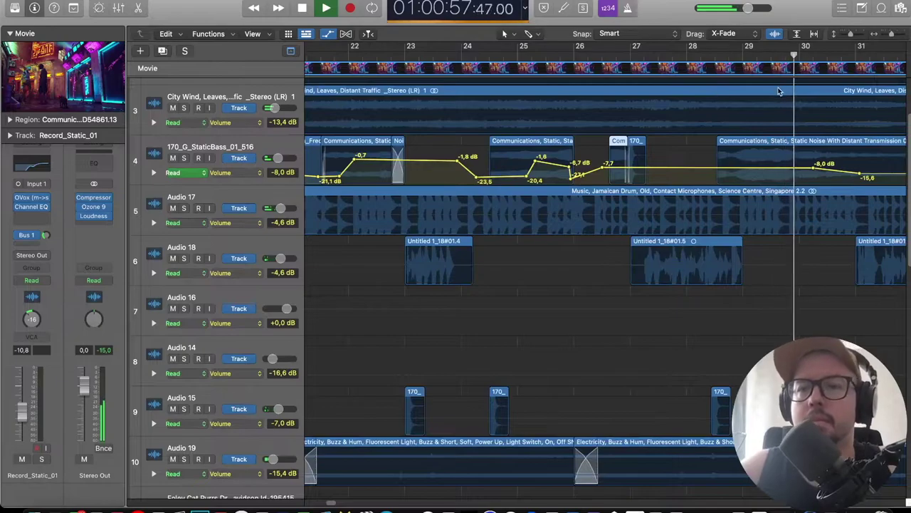
Set Audio 19's volume to about -8.4 dB while the passage after bar 30 plays.
{"action": "key", "text": "super+Up"}
{"action": "scroll", "coordinate": [375, 255], "scroll_direction": "down", "scroll_amount": 3}
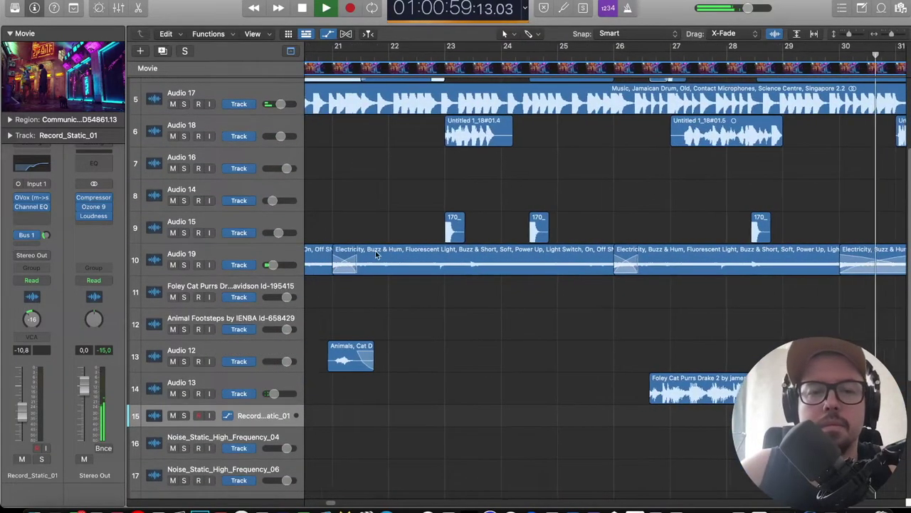
{"action": "left_click", "coordinate": [254, 255]}
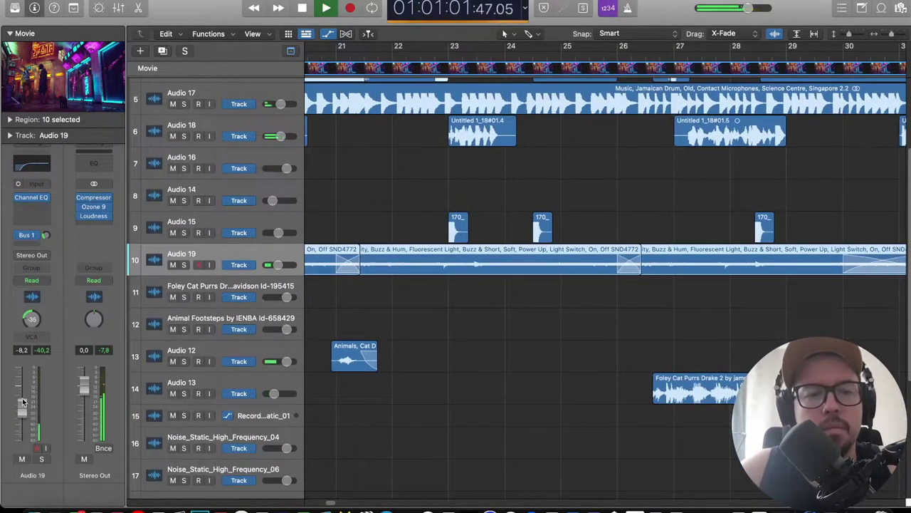
{"action": "key", "text": "super+Left"}
{"action": "key", "text": "super+Left"}
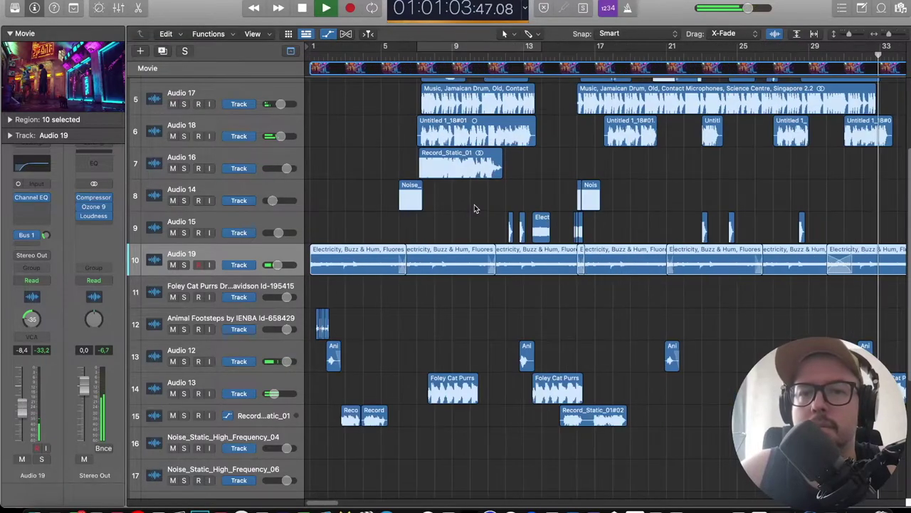
Solo the River Winter Ambience track and play it from about bar 50, past the movie's end.
{"action": "left_click_drag", "start_coordinate": [849, 35], "coordinate": [848, 35]}
{"action": "key", "text": "super+Left"}
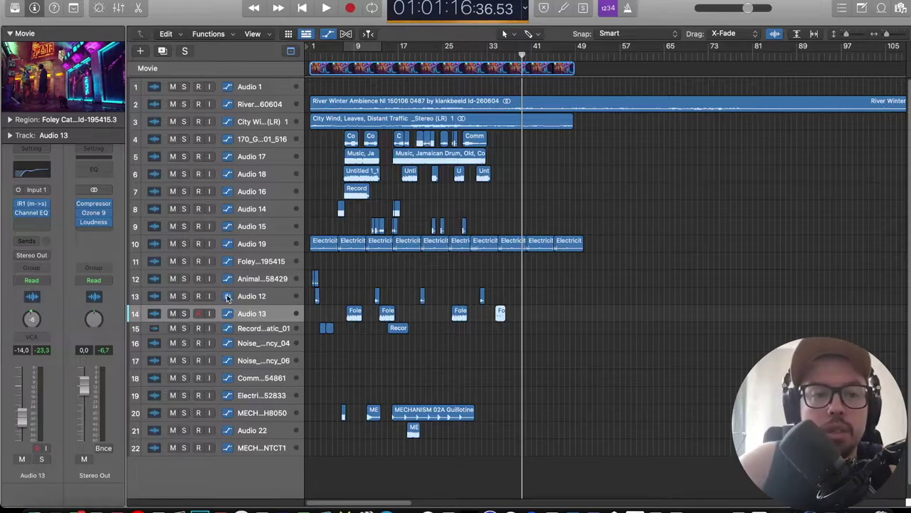
{"action": "left_click", "coordinate": [847, 34]}
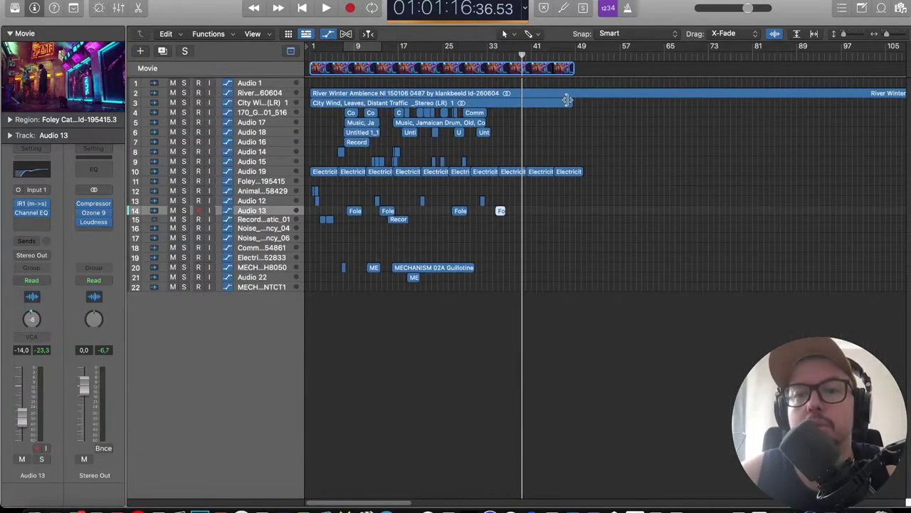
{"action": "left_click_drag", "start_coordinate": [845, 35], "coordinate": [853, 35]}
{"action": "scroll", "coordinate": [369, 147], "scroll_direction": "up", "scroll_amount": 10}
{"action": "left_click", "coordinate": [183, 143]}
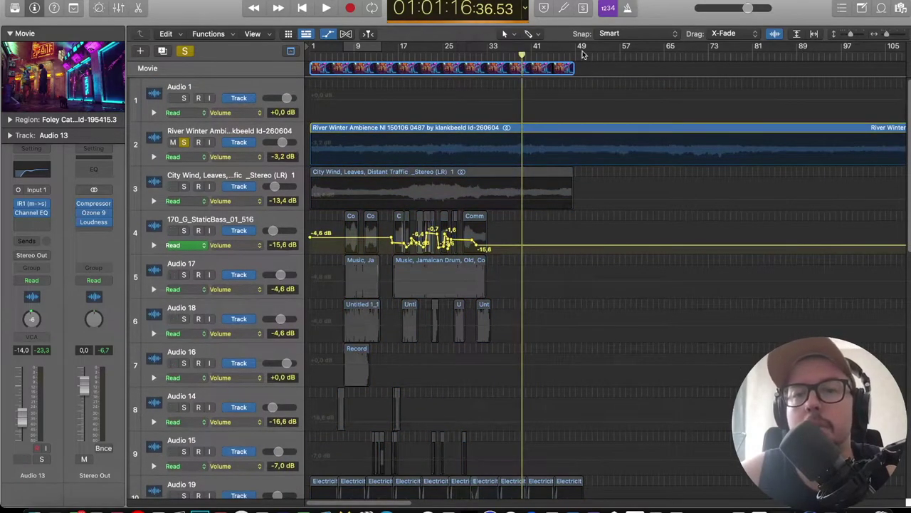
{"action": "double_click", "coordinate": [581, 54]}
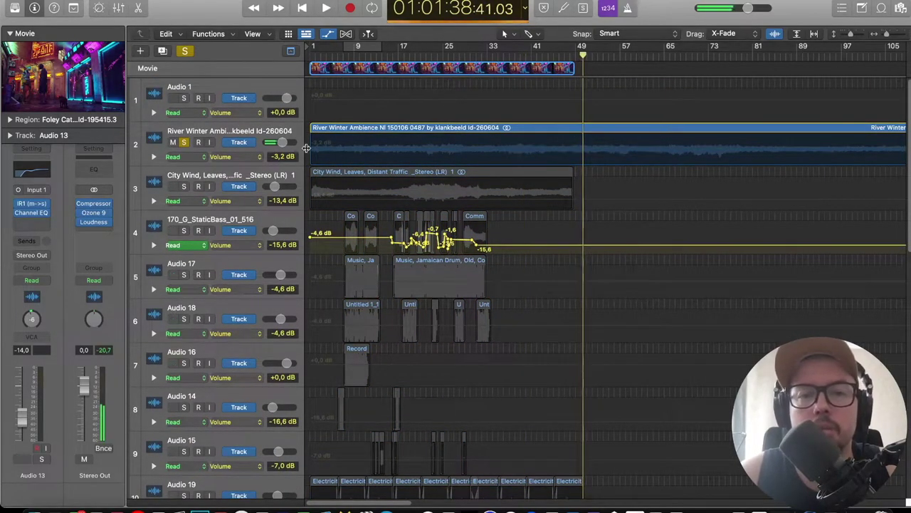
Duplicate the River Winter Ambience track's settings to a new track and place it directly above the original.
{"action": "left_click", "coordinate": [343, 151]}
{"action": "left_click", "coordinate": [162, 52]}
{"action": "left_click_drag", "start_coordinate": [221, 178], "coordinate": [251, 133]}
{"action": "key", "text": "x"}
{"action": "key", "text": "x"}
Split the River Winter Ambience region at bar 50 and move its second part to the start of Audio 23.
{"action": "left_click", "coordinate": [587, 174]}
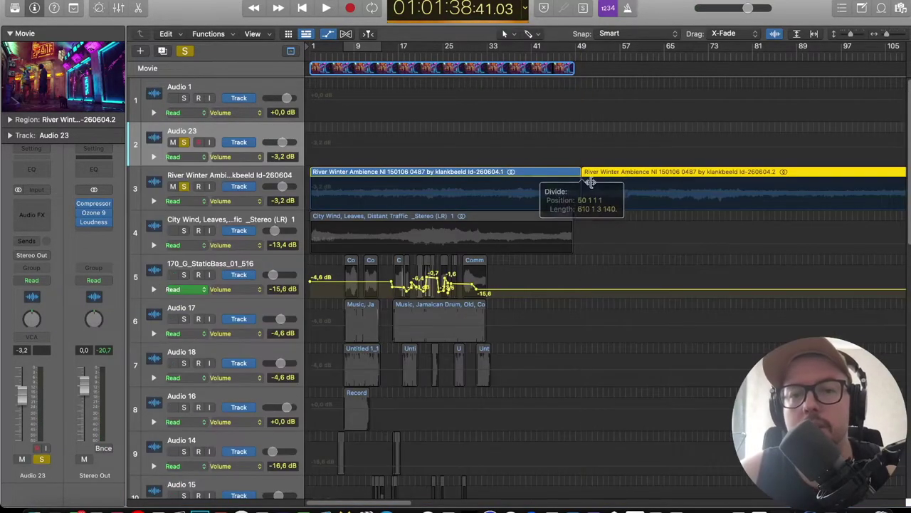
{"action": "left_click_drag", "start_coordinate": [630, 175], "coordinate": [333, 130]}
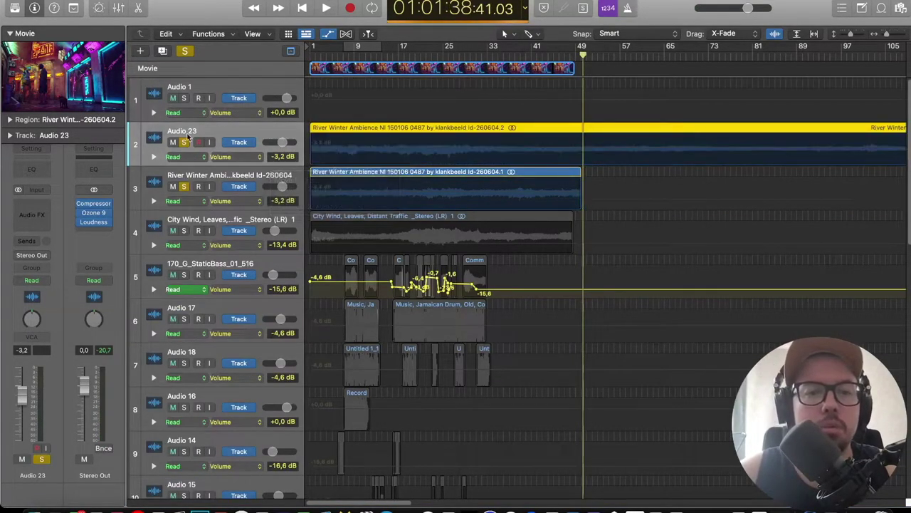
Solo only Audio 23 and play it from the beginning of the project.
{"action": "key", "text": "ctrl+s"}
{"action": "left_click", "coordinate": [183, 142]}
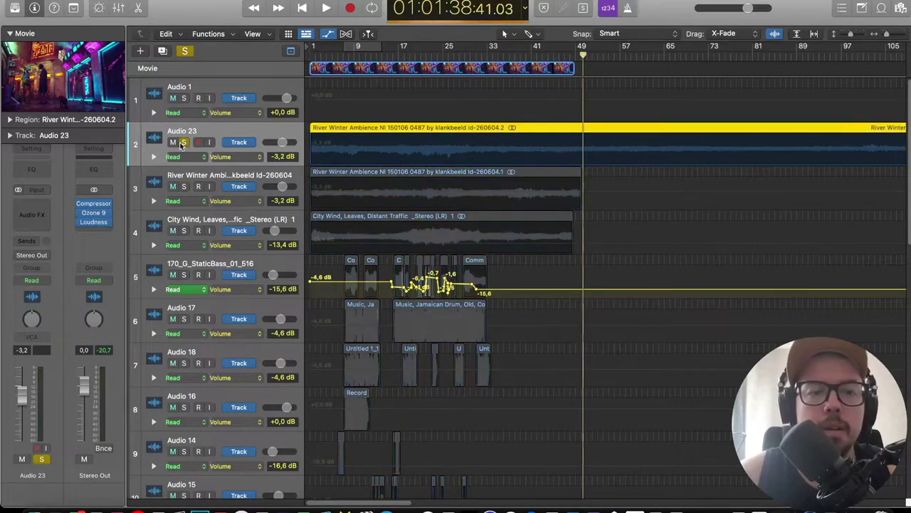
{"action": "key", "text": "Return"}
{"action": "key", "text": "space"}
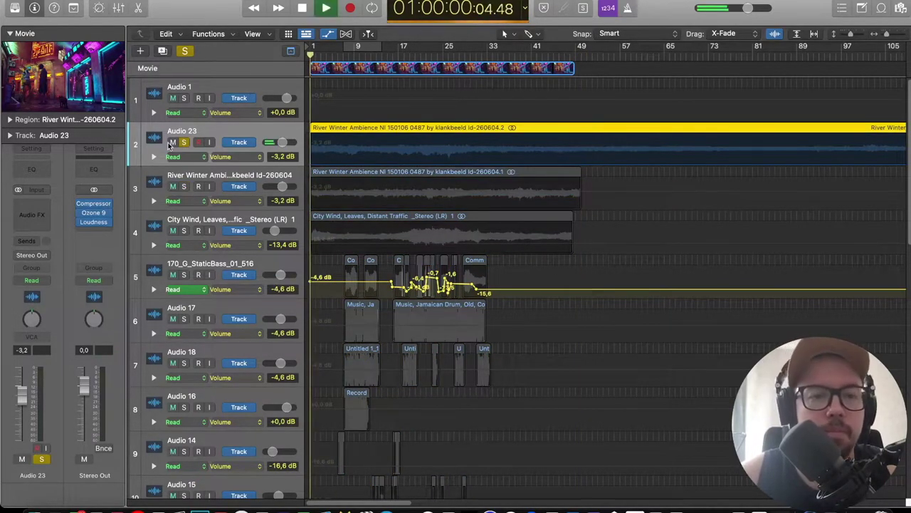
Insert the Space Designer reverb on Audio 23.
{"action": "left_click", "coordinate": [31, 213]}
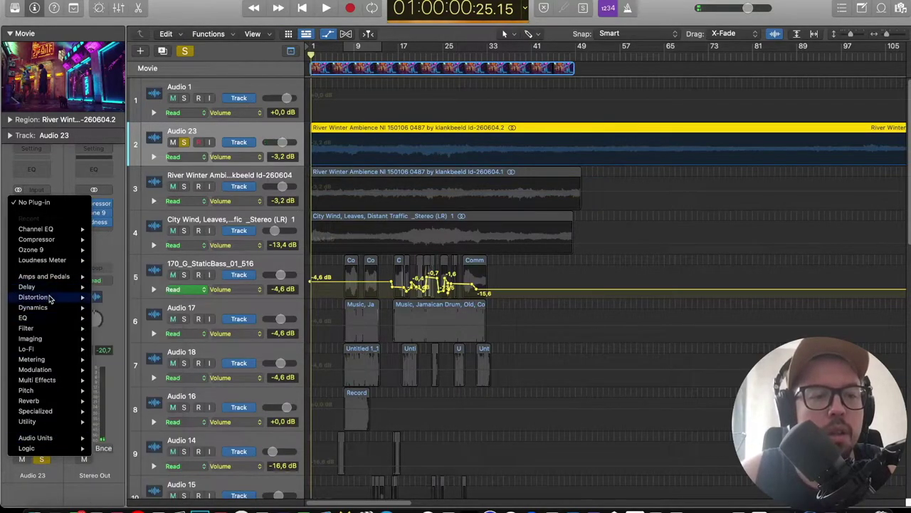
{"action": "mouse_move", "coordinate": [28, 402]}
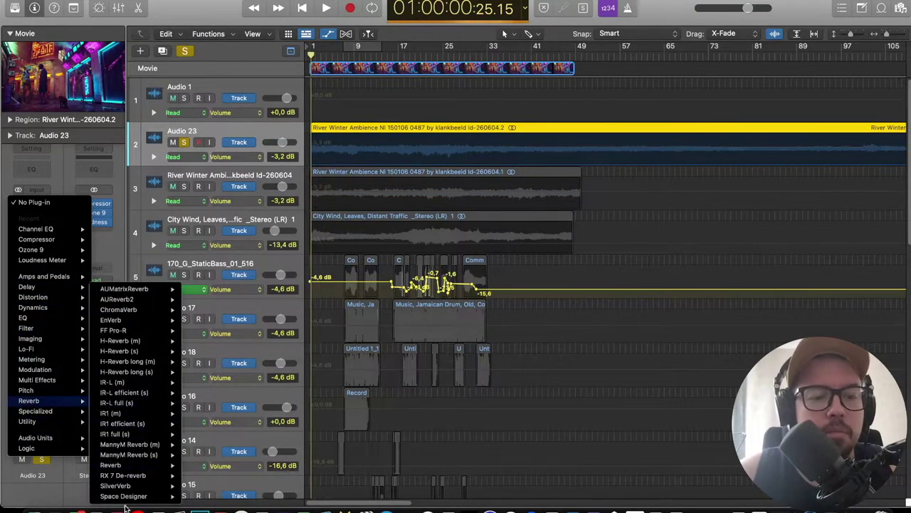
{"action": "left_click", "coordinate": [208, 484]}
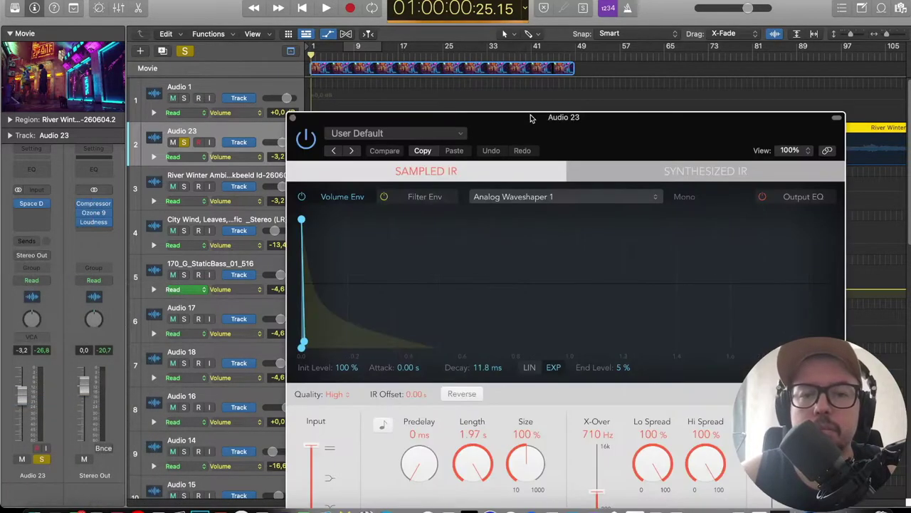
{"action": "left_click_drag", "start_coordinate": [398, 117], "coordinate": [268, 38]}
Try Space Designer's Crispy preset from the Drone Tones group during playback and switch to Dark Aura.
{"action": "left_click", "coordinate": [292, 55]}
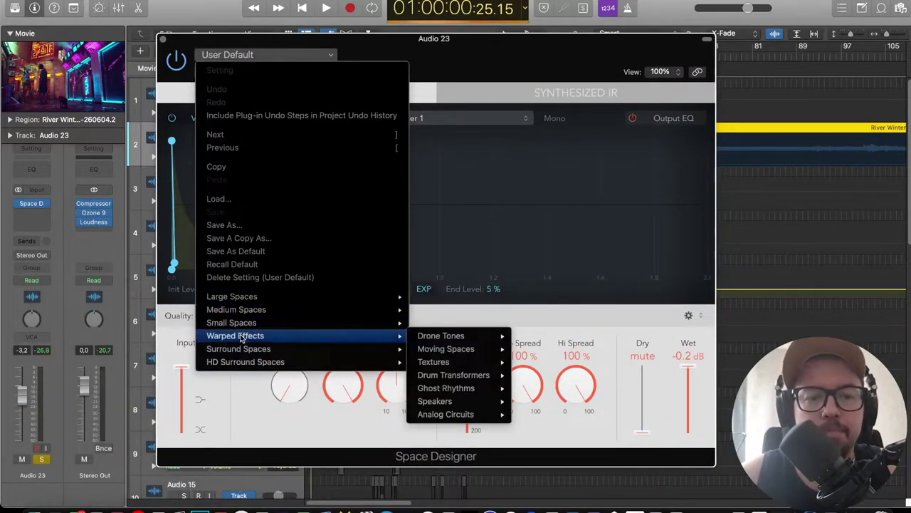
{"action": "mouse_move", "coordinate": [243, 347]}
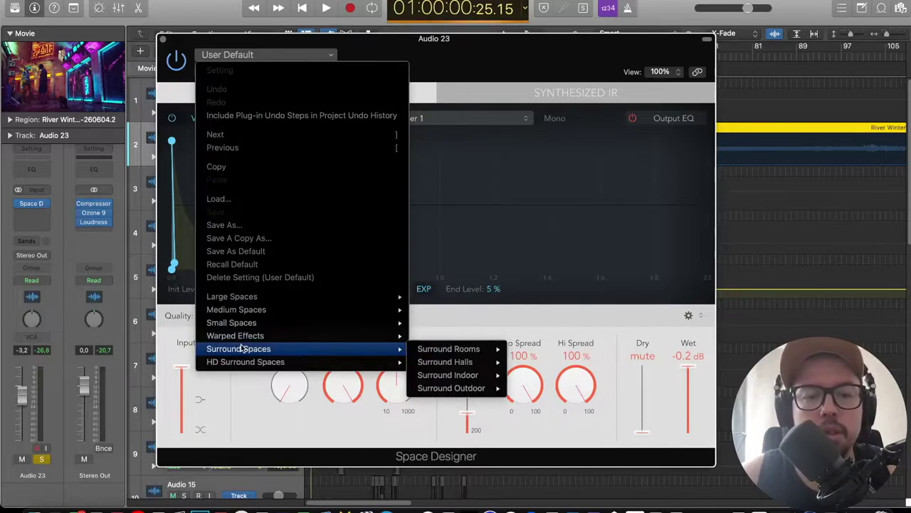
{"action": "mouse_move", "coordinate": [222, 363]}
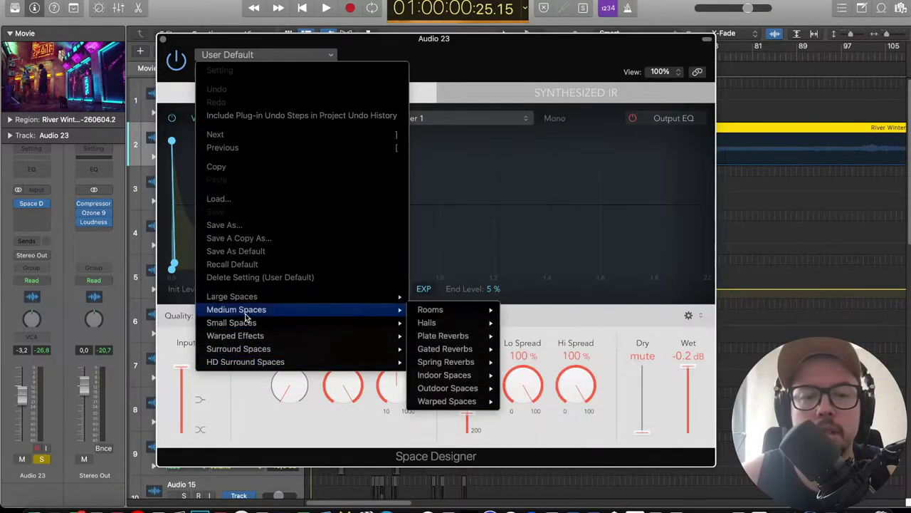
{"action": "mouse_move", "coordinate": [242, 326]}
{"action": "mouse_move", "coordinate": [434, 340]}
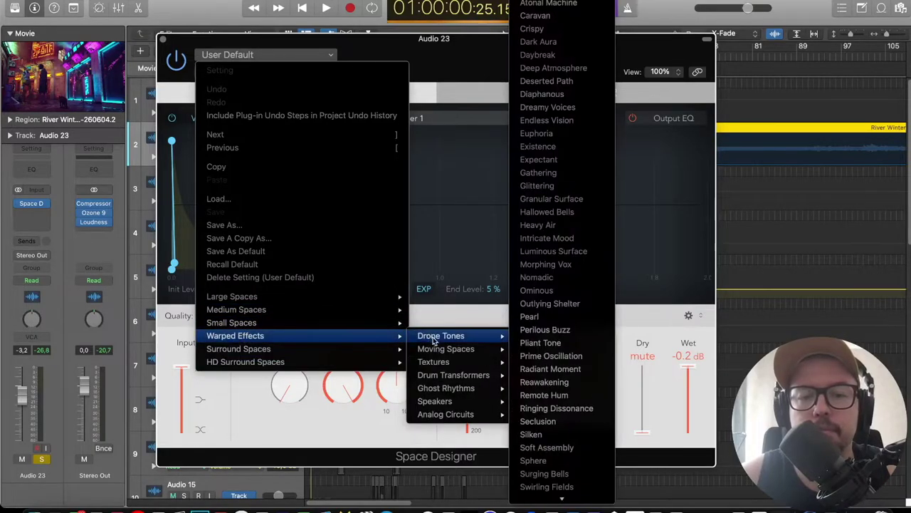
{"action": "left_click", "coordinate": [549, 29]}
{"action": "key", "text": "space"}
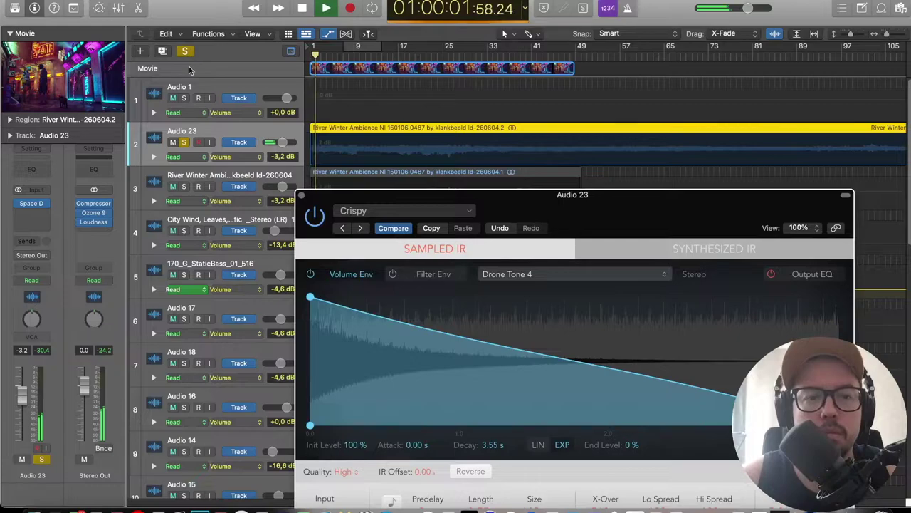
{"action": "left_click_drag", "start_coordinate": [388, 225], "coordinate": [250, 157]}
{"action": "left_click", "coordinate": [225, 160]}
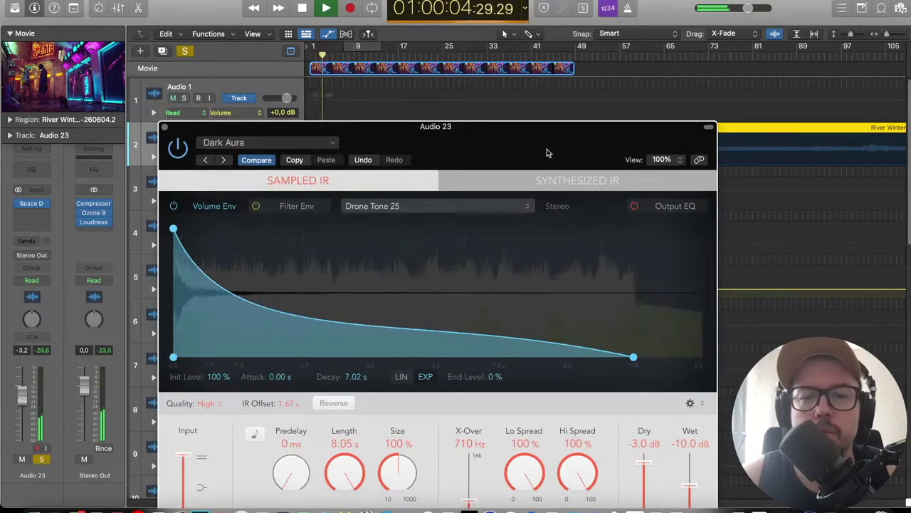
Set Space Designer's Dry level to about -14.5 dB, Wet to about -0.8 dB and X-Over to 1.20 kHz.
{"action": "left_click_drag", "start_coordinate": [599, 419], "coordinate": [628, 347]}
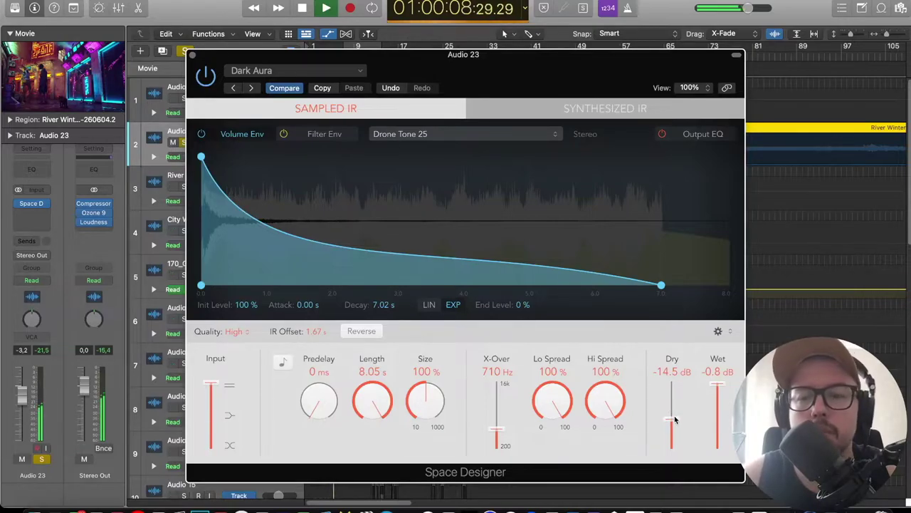
{"action": "left_click_drag", "start_coordinate": [408, 66], "coordinate": [517, 113]}
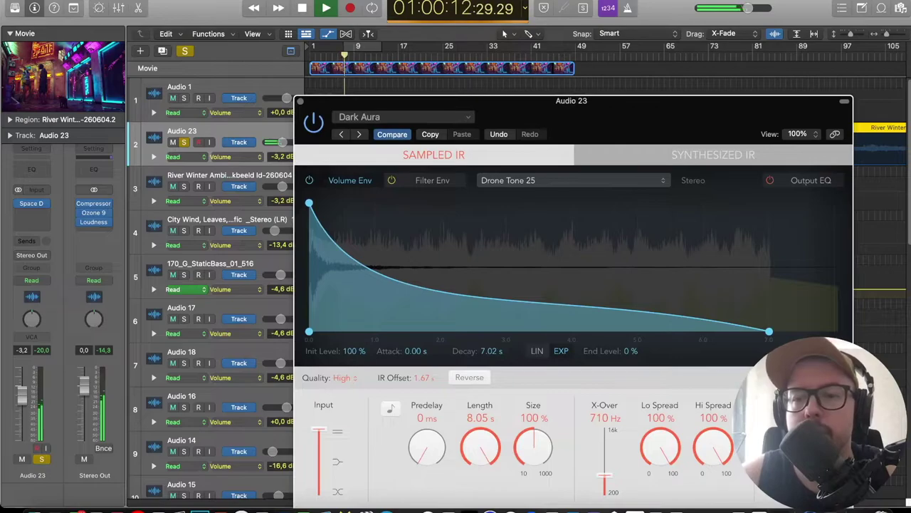
{"action": "left_click_drag", "start_coordinate": [698, 439], "coordinate": [721, 351]}
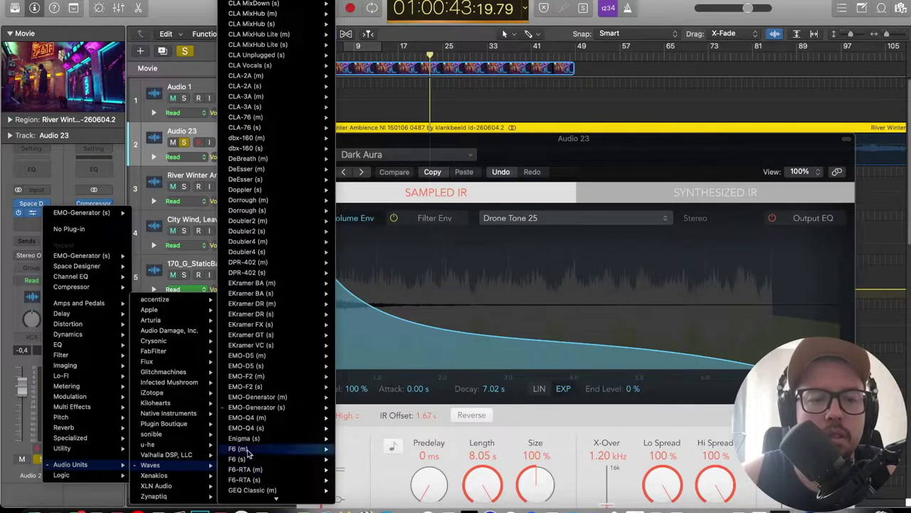
Replace EMO-Generator in Audio 23's second effect slot with the Waves plug-in Kaleidoscopes (s).
{"action": "scroll", "coordinate": [254, 241], "scroll_direction": "down", "scroll_amount": 10}
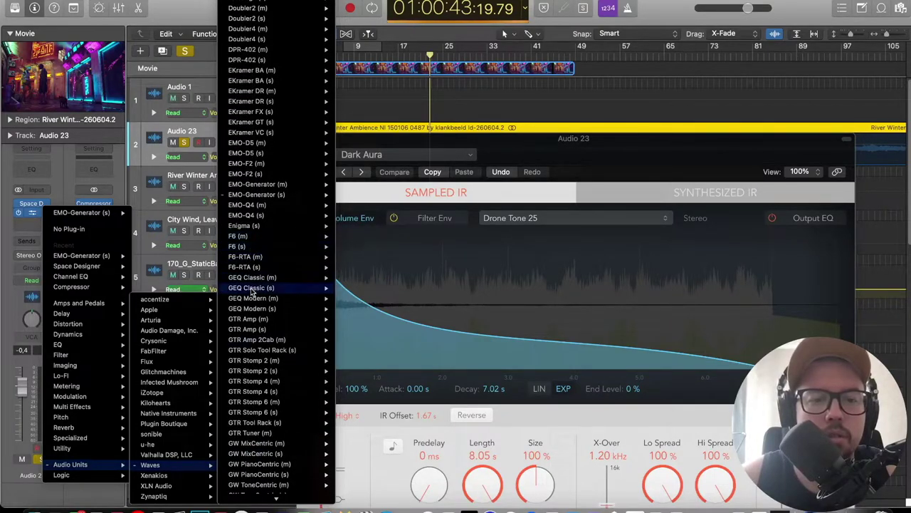
{"action": "mouse_move", "coordinate": [252, 313]}
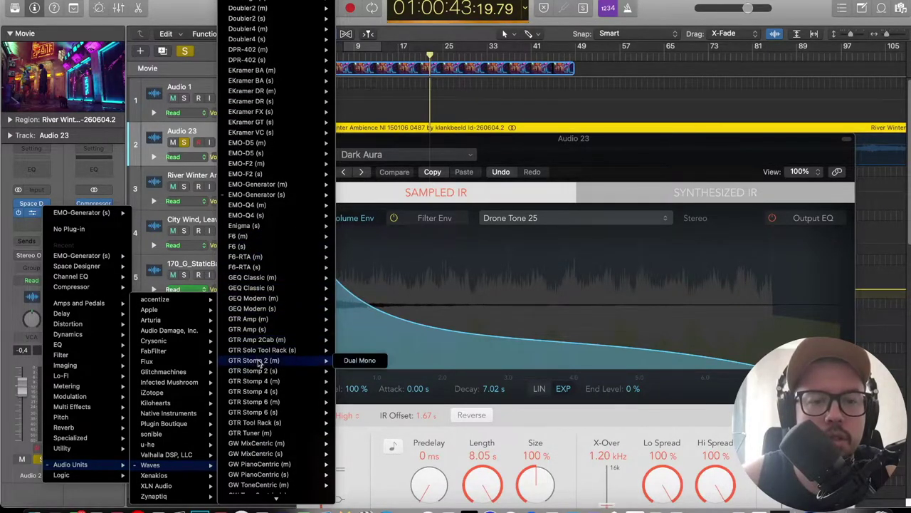
{"action": "scroll", "coordinate": [258, 482], "scroll_direction": "down", "scroll_amount": 5}
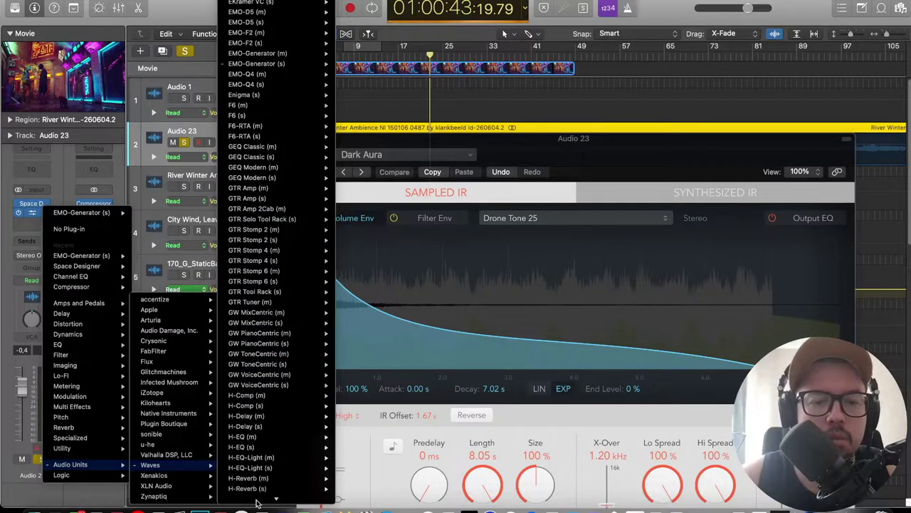
{"action": "left_click", "coordinate": [258, 453]}
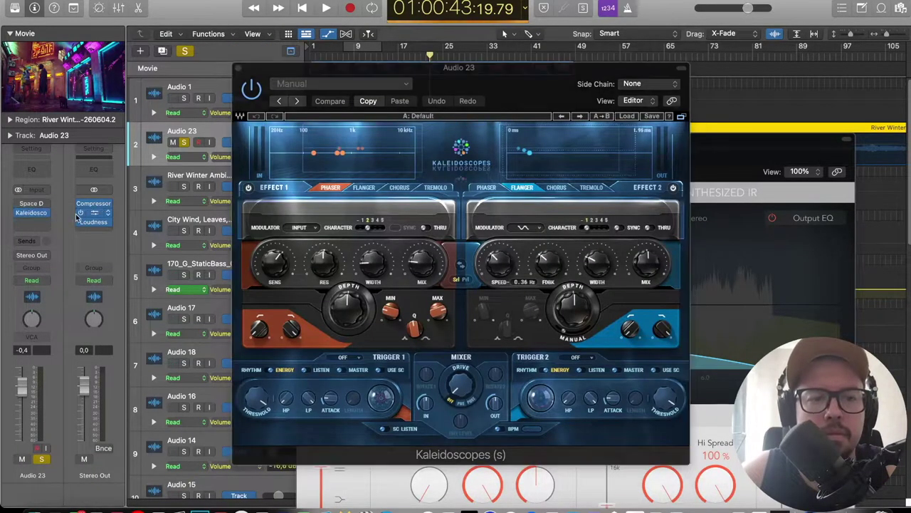
Set Kaleidoscopes' effect 2 to Tremolo at 0.10 Hz and effect 1 to Flanger with a mix of about 33.3 during playback.
{"action": "key", "text": "space"}
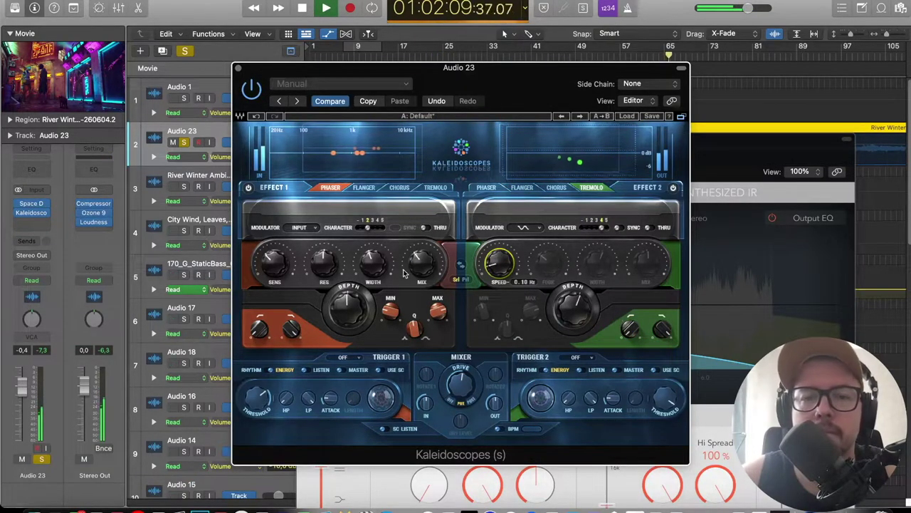
{"action": "left_click", "coordinate": [364, 187]}
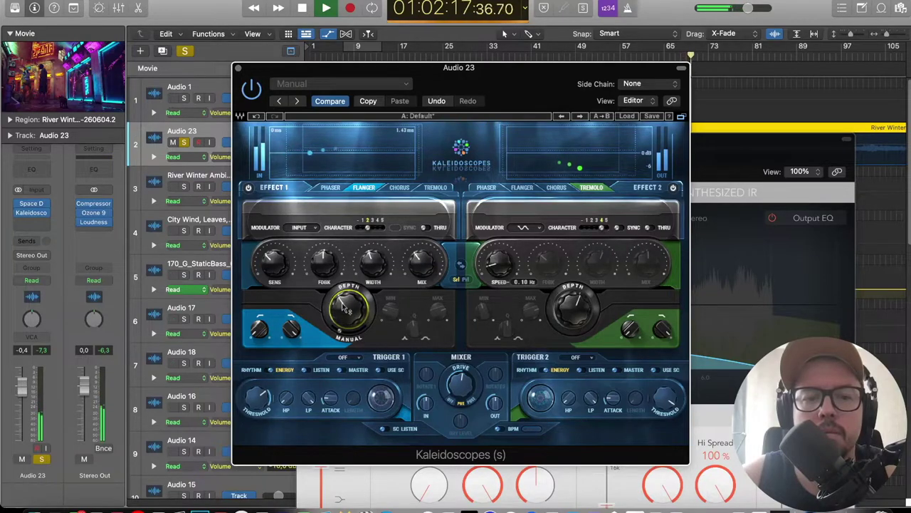
{"action": "left_click_drag", "start_coordinate": [424, 269], "coordinate": [423, 264]}
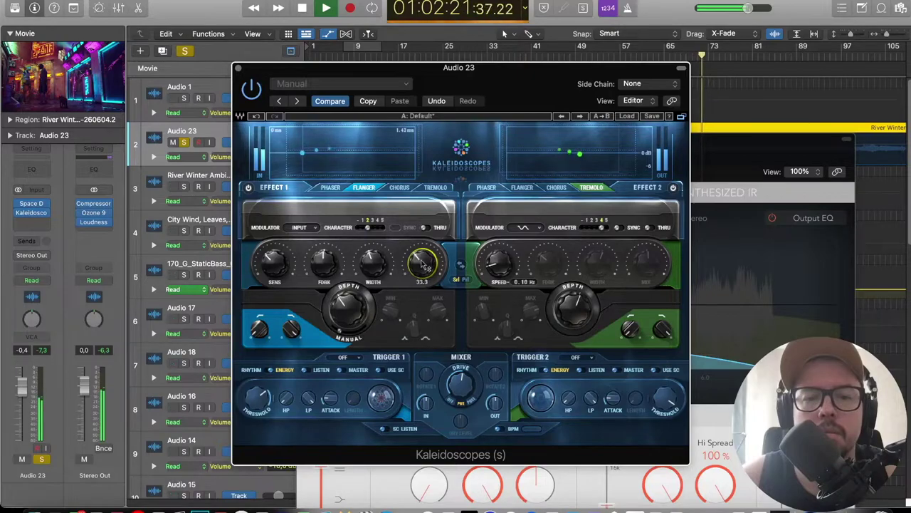
Add a Channel EQ to Audio 23 and set its high cut to about 1370 Hz.
{"action": "left_click", "coordinate": [28, 168]}
{"action": "left_click_drag", "start_coordinate": [787, 218], "coordinate": [610, 274]}
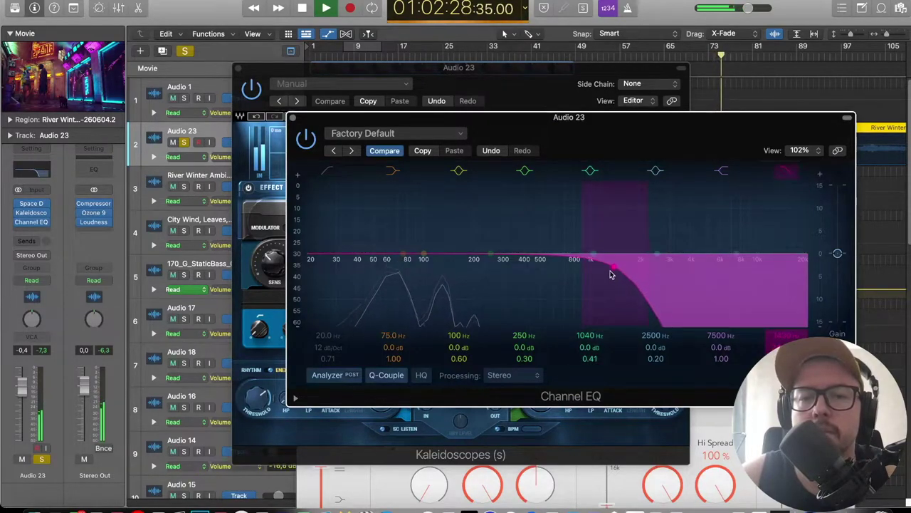
Move Kaleidoscopes ahead of Space Designer in Audio 23's effect chain and close its window.
{"action": "left_click", "coordinate": [255, 87]}
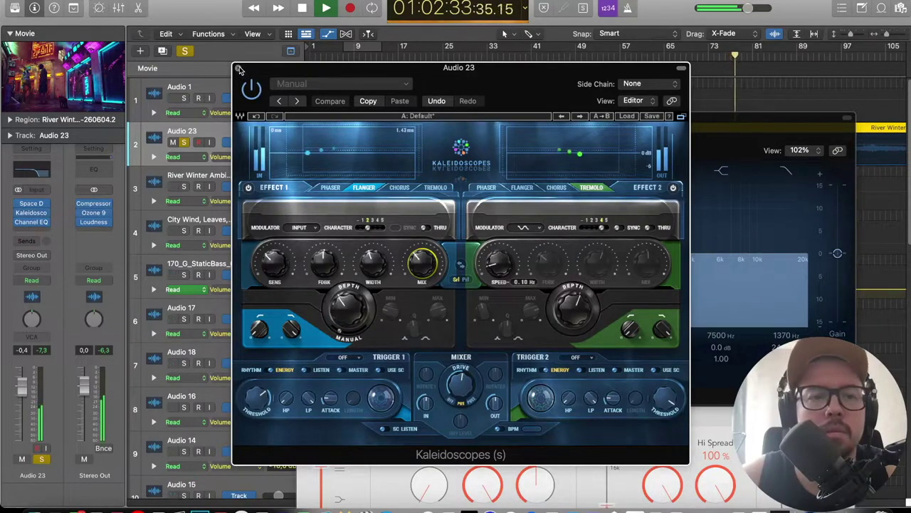
{"action": "left_click", "coordinate": [238, 69]}
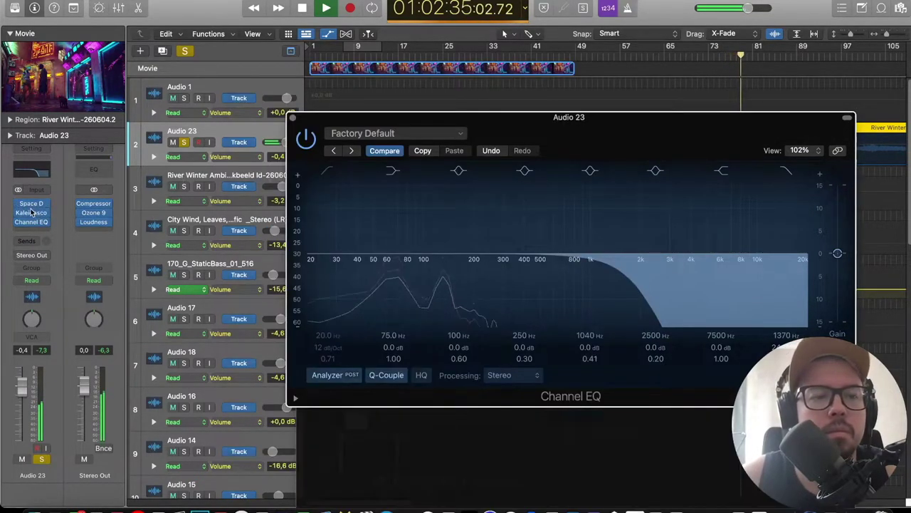
{"action": "left_click_drag", "start_coordinate": [33, 213], "coordinate": [33, 212]}
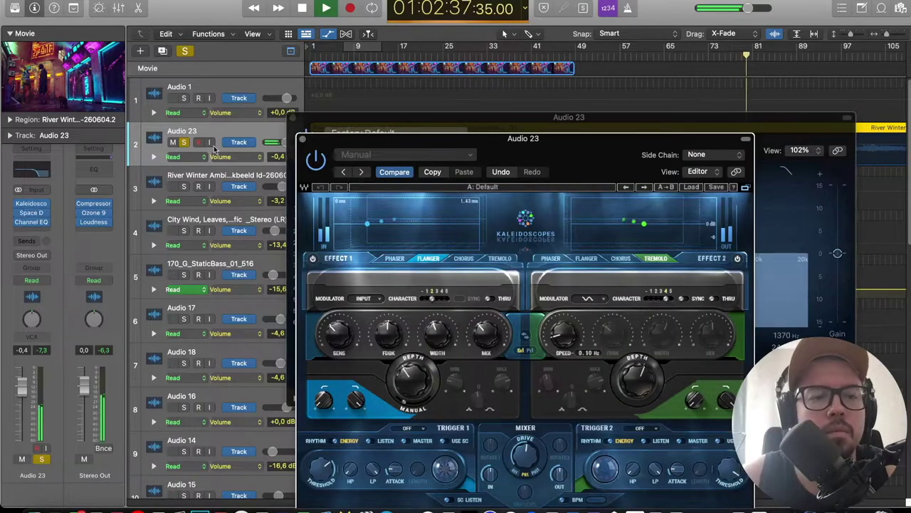
{"action": "left_click", "coordinate": [302, 139]}
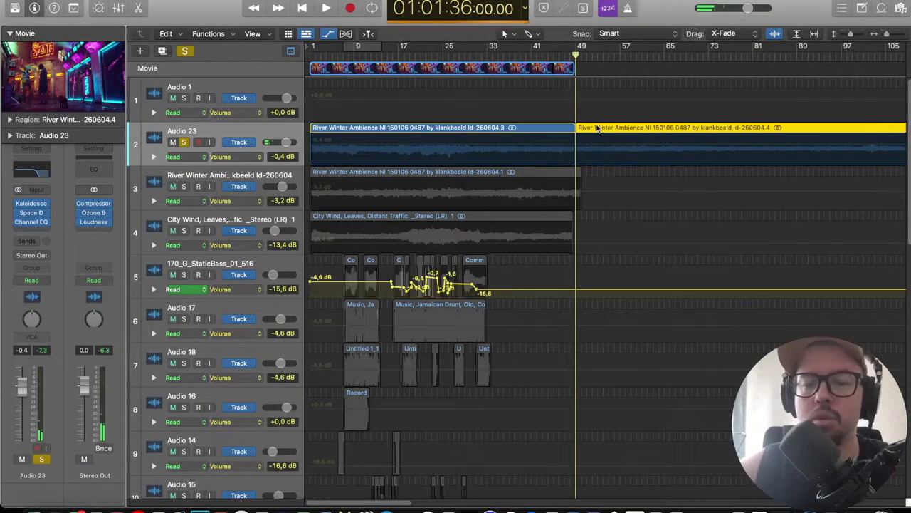
Delete the river ambience region beyond the movie's end and play the soloed Audio 23 track from the start.
{"action": "key", "text": "Delete"}
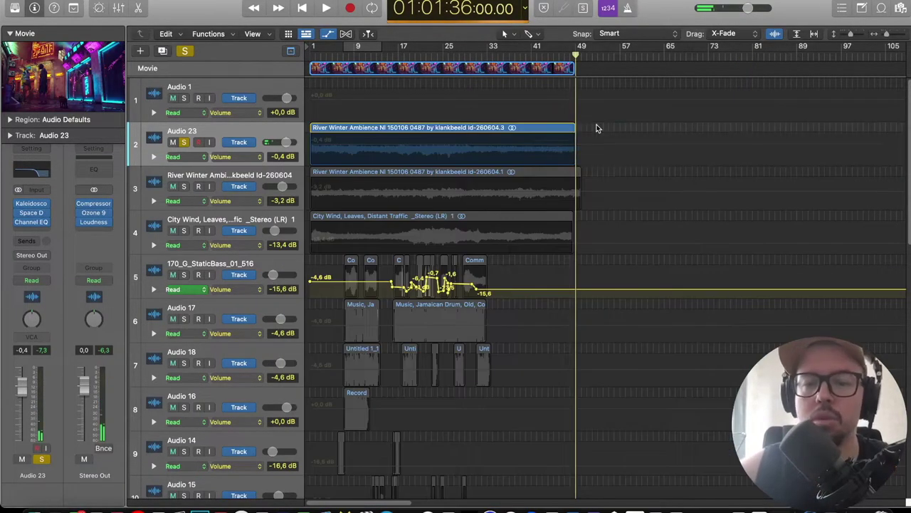
{"action": "key", "text": "Return"}
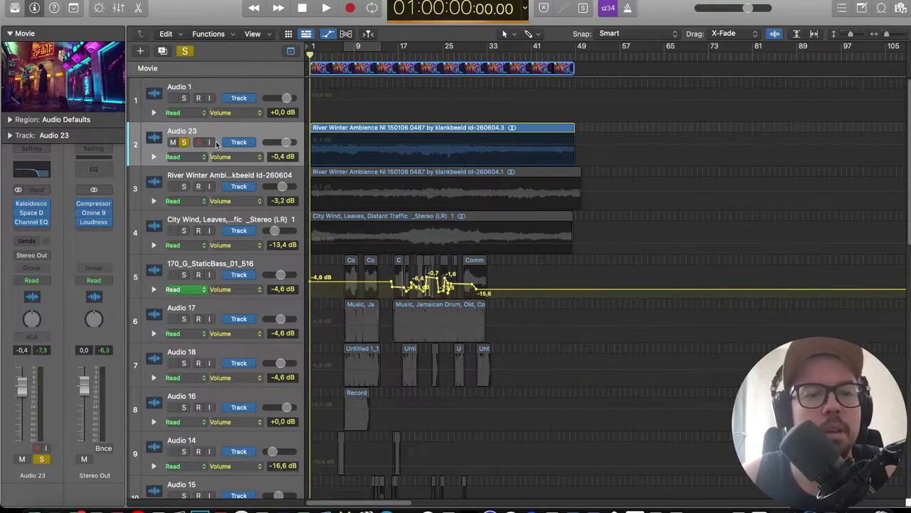
{"action": "key", "text": "space"}
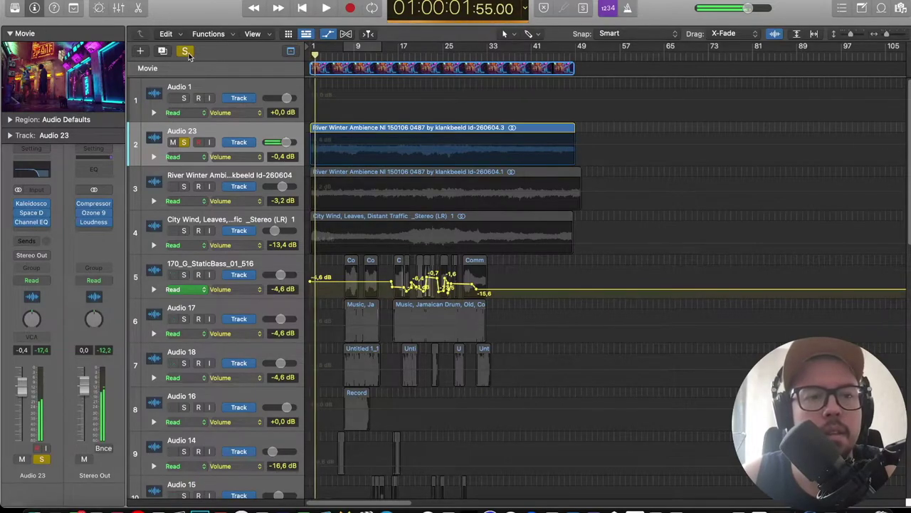
Play the unsoloed mix from the start with the movie in a floating window and set Audio 23's volume to -2.0 dB.
{"action": "left_click", "coordinate": [185, 52]}
{"action": "key", "text": "Return"}
{"action": "key", "text": "space"}
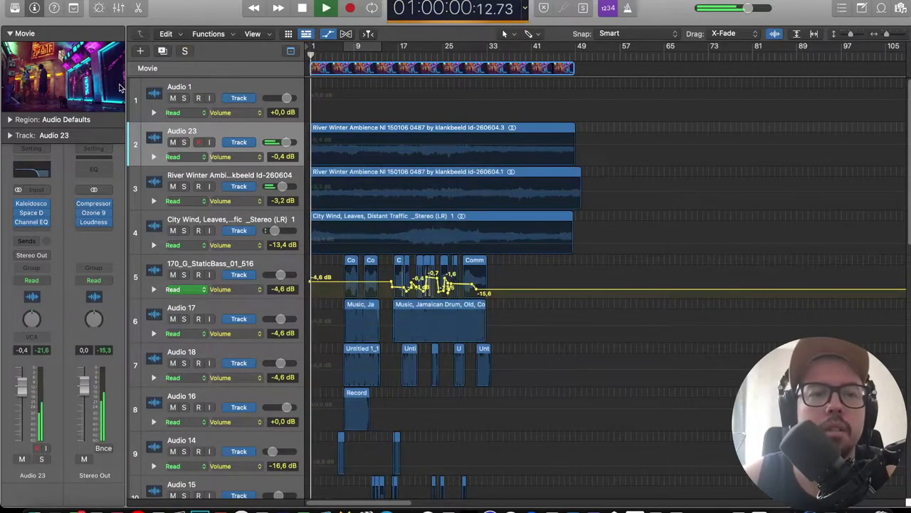
{"action": "left_click", "coordinate": [111, 88]}
{"action": "left_click_drag", "start_coordinate": [692, 125], "coordinate": [801, 91]}
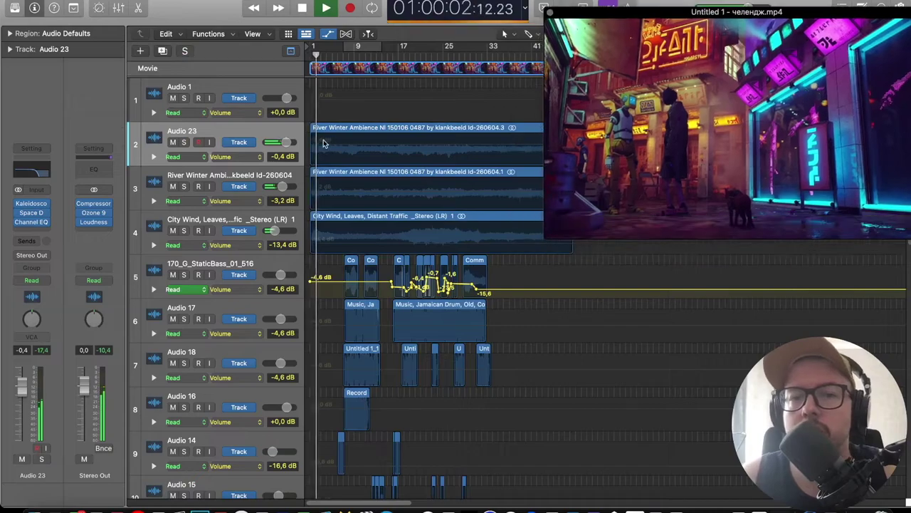
{"action": "left_click_drag", "start_coordinate": [286, 141], "coordinate": [281, 142]}
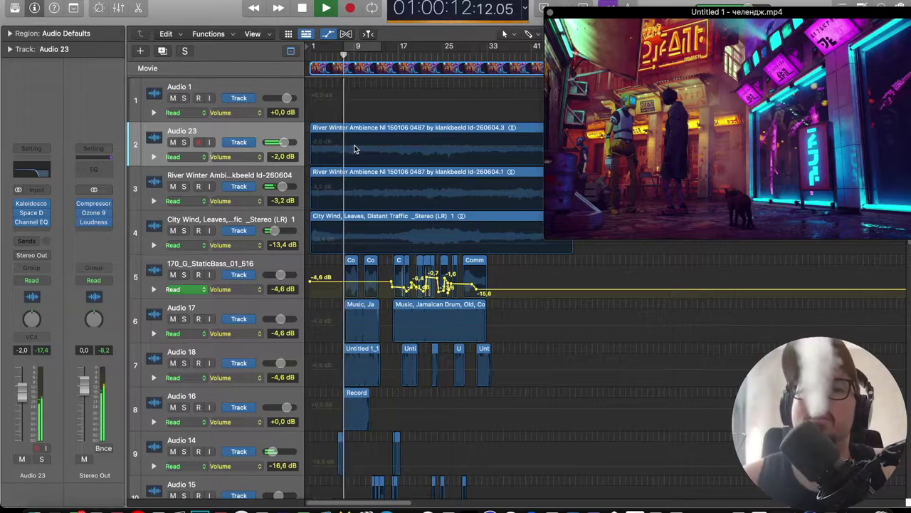
{"action": "left_click_drag", "start_coordinate": [637, 137], "coordinate": [574, 127]}
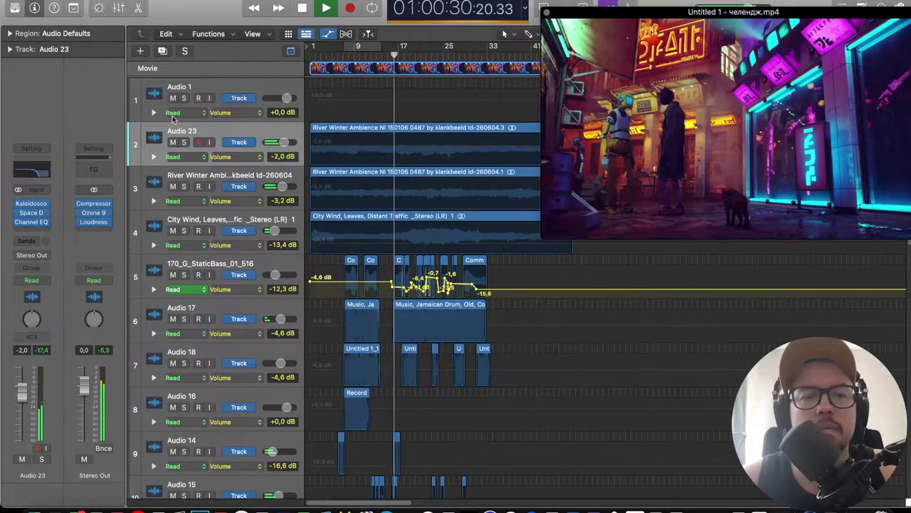
Duplicate Audio 23 with its settings and copy its river ambience region onto the new track, leaving only that track soloed.
{"action": "key", "text": "s"}
{"action": "left_click", "coordinate": [212, 132]}
{"action": "left_click", "coordinate": [162, 51]}
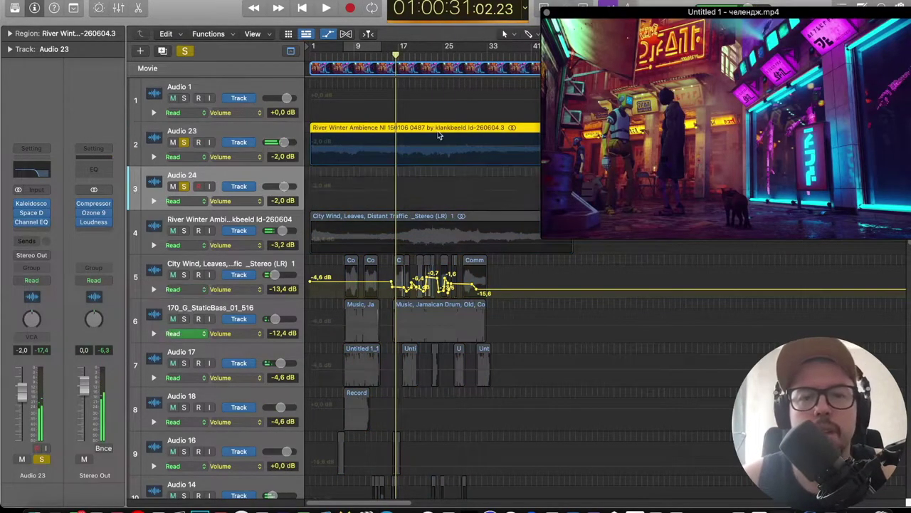
{"action": "left_click", "coordinate": [547, 12]}
{"action": "left_click_drag", "start_coordinate": [418, 130], "coordinate": [412, 178]}
{"action": "left_click", "coordinate": [184, 142]}
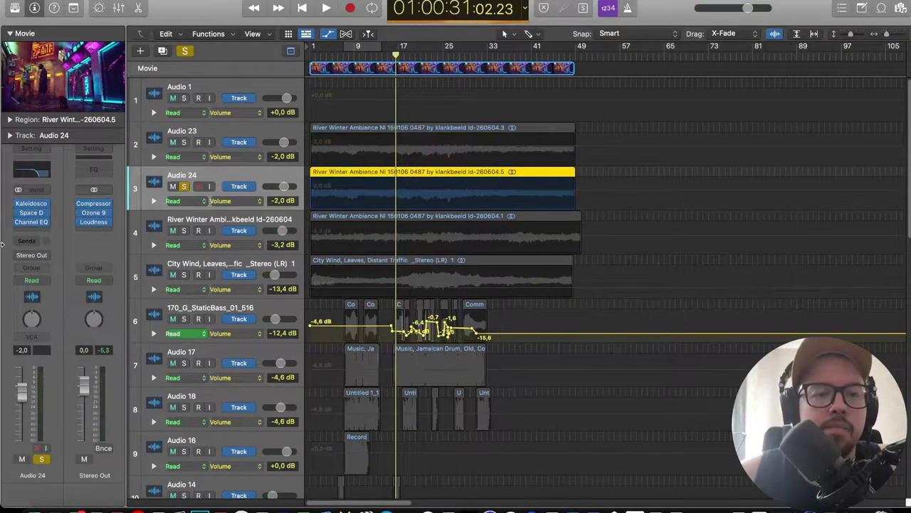
Add Step FX to Audio 24 and play the track with a cycle range spanning the whole movie.
{"action": "left_click", "coordinate": [36, 229]}
{"action": "mouse_move", "coordinate": [42, 404]}
{"action": "left_click", "coordinate": [148, 427]}
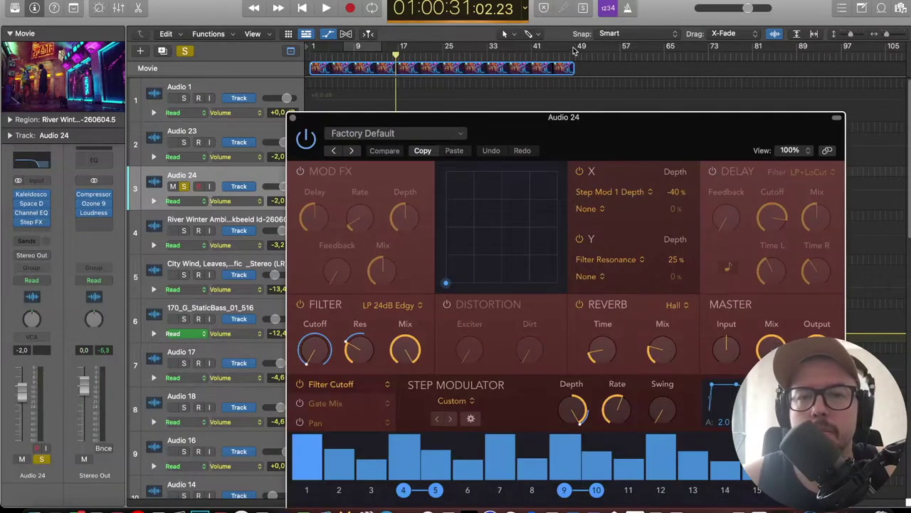
{"action": "left_click", "coordinate": [574, 52]}
{"action": "key", "text": "space"}
{"action": "left_click_drag", "start_coordinate": [525, 120], "coordinate": [535, 87]}
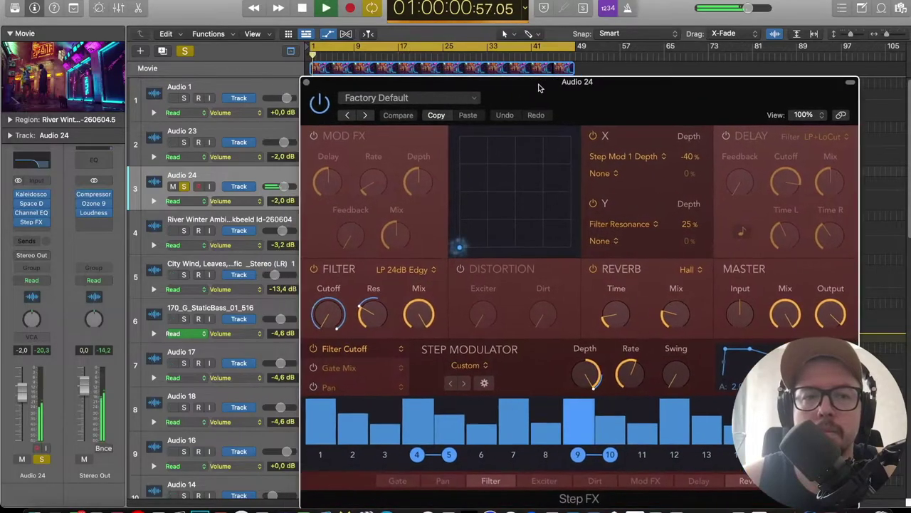
Turn on the Mod FX section of Audio 24's Step FX while playing alongside an enlarged floating movie window.
{"action": "double_click", "coordinate": [74, 72]}
{"action": "left_click_drag", "start_coordinate": [904, 70], "coordinate": [441, 80]}
{"action": "left_click_drag", "start_coordinate": [574, 106], "coordinate": [570, 80]}
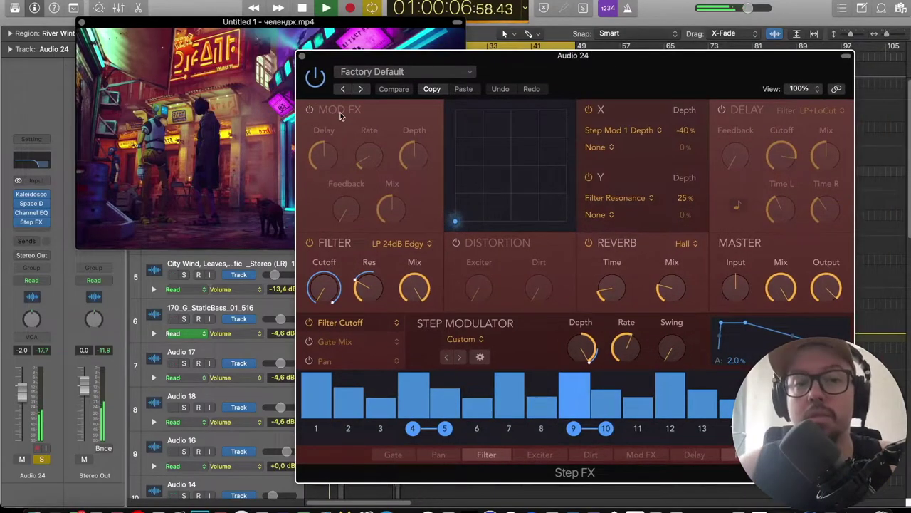
{"action": "left_click", "coordinate": [310, 109]}
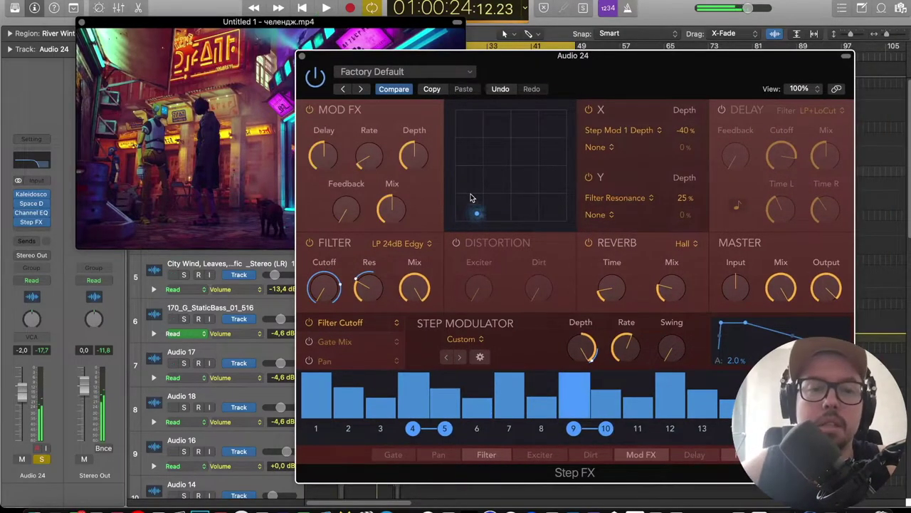
{"action": "left_click", "coordinate": [252, 78]}
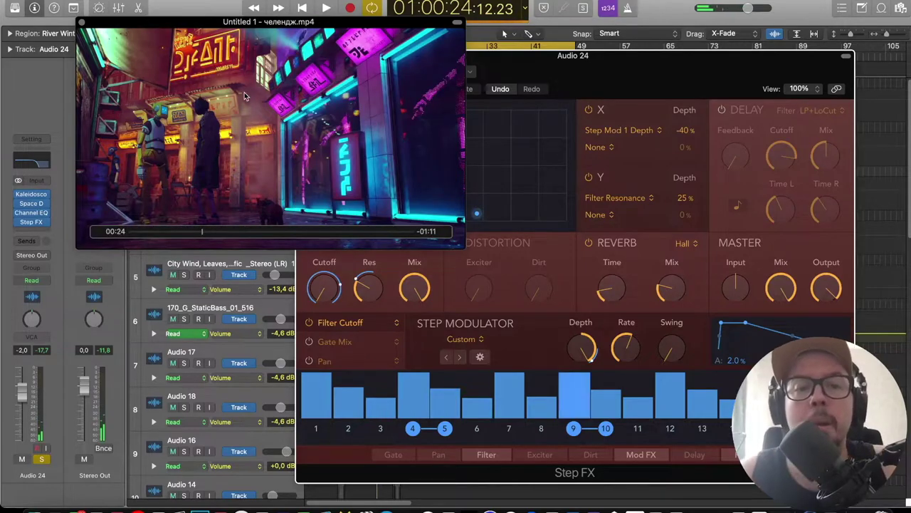
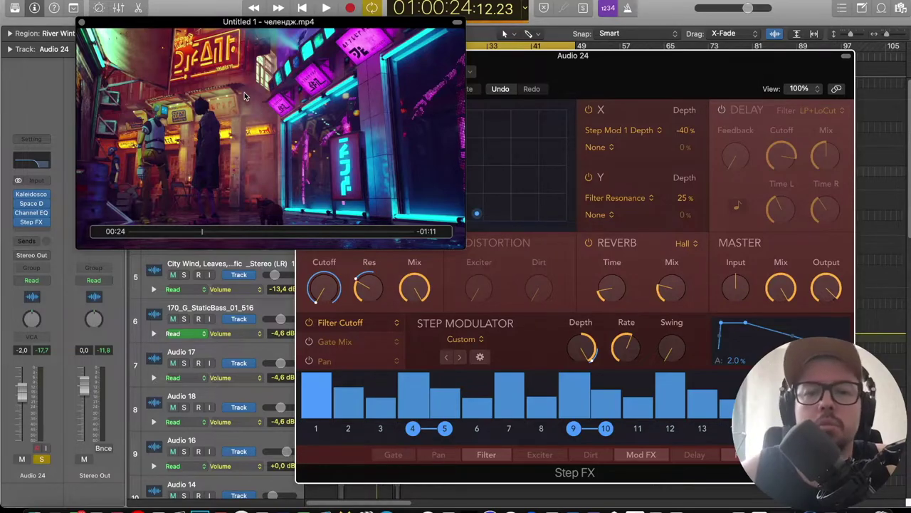
{"action": "left_click", "coordinate": [606, 71]}
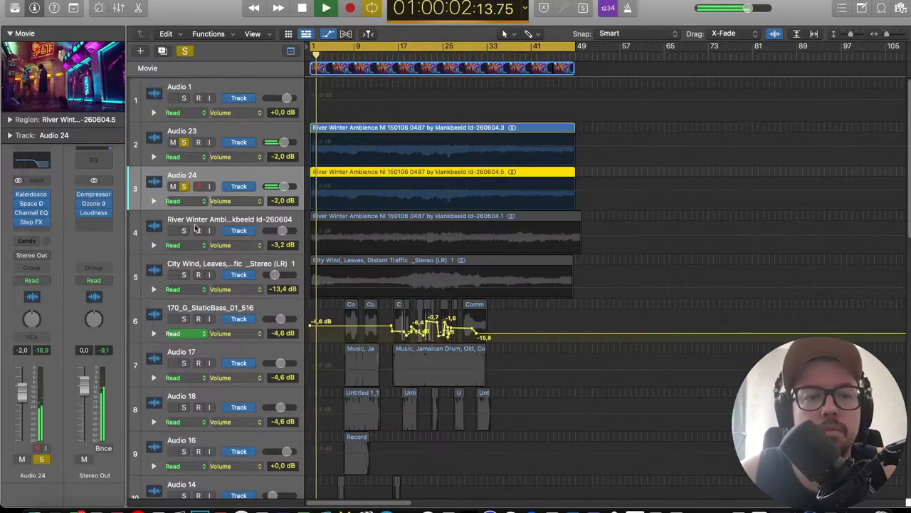
Set Audio 24's automation mode to Touch and leave it as the only soloed track, with the playhead at the start.
{"action": "left_click", "coordinate": [40, 281]}
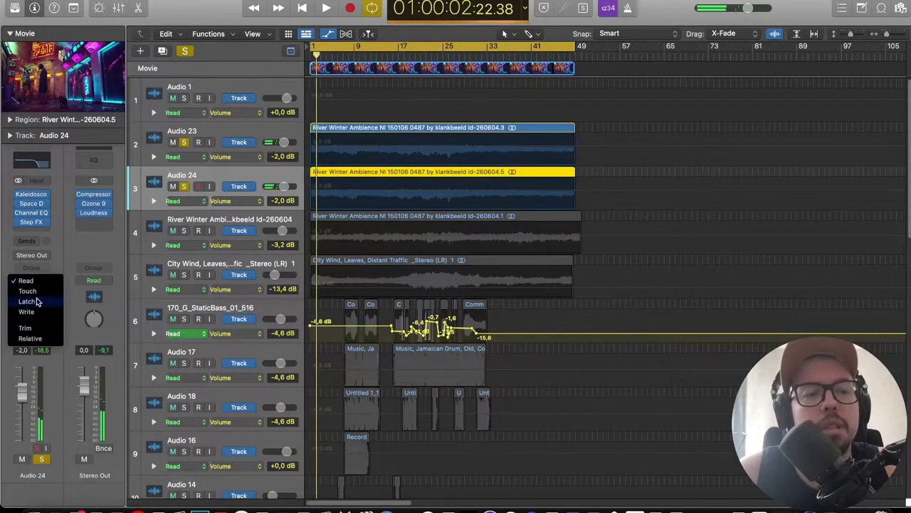
{"action": "left_click", "coordinate": [36, 302]}
{"action": "key", "text": "Return"}
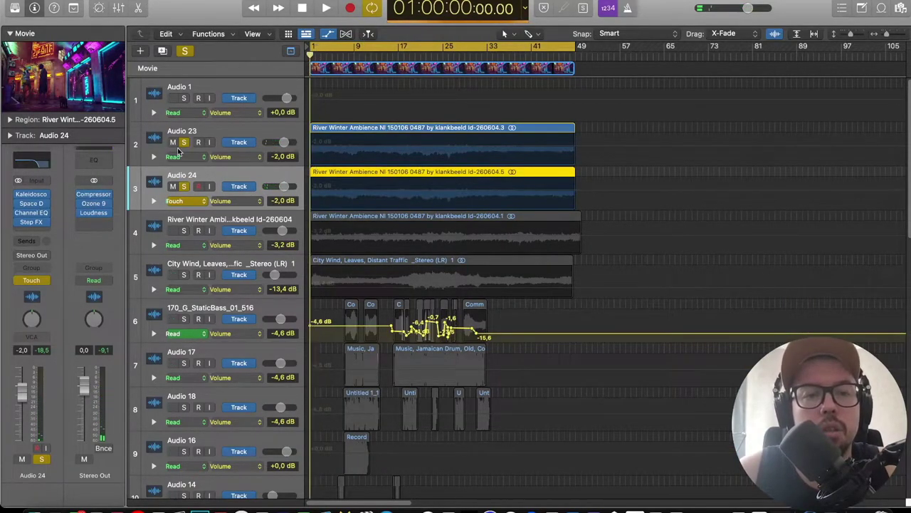
{"action": "left_click", "coordinate": [183, 142]}
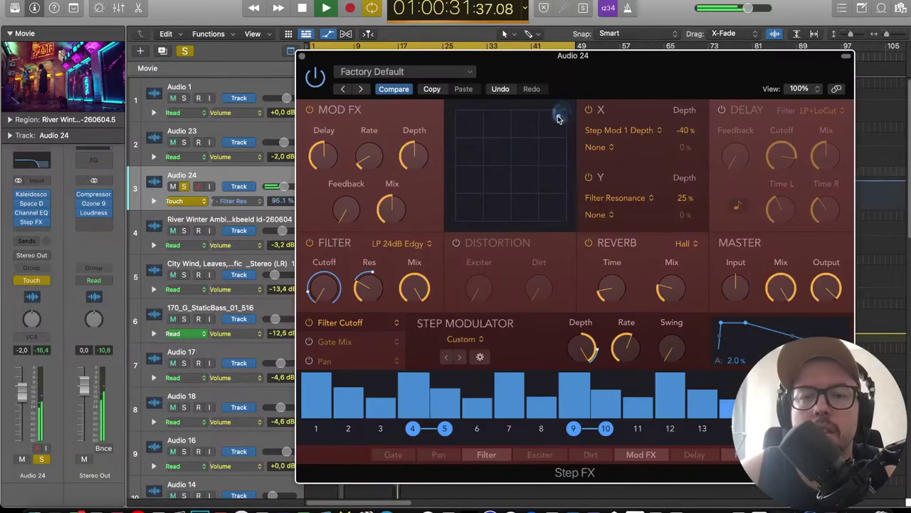
Record Step FX's XY pad movements as Audio 24 automation and draw the Step Mod 1 Depth curve on to the movie's end.
{"action": "mouse_move", "coordinate": [557, 116]}
{"action": "left_mouse_down"}
{"action": "mouse_move", "coordinate": [460, 131]}
{"action": "mouse_move", "coordinate": [469, 192]}
{"action": "mouse_move", "coordinate": [457, 224]}
{"action": "left_mouse_up"}
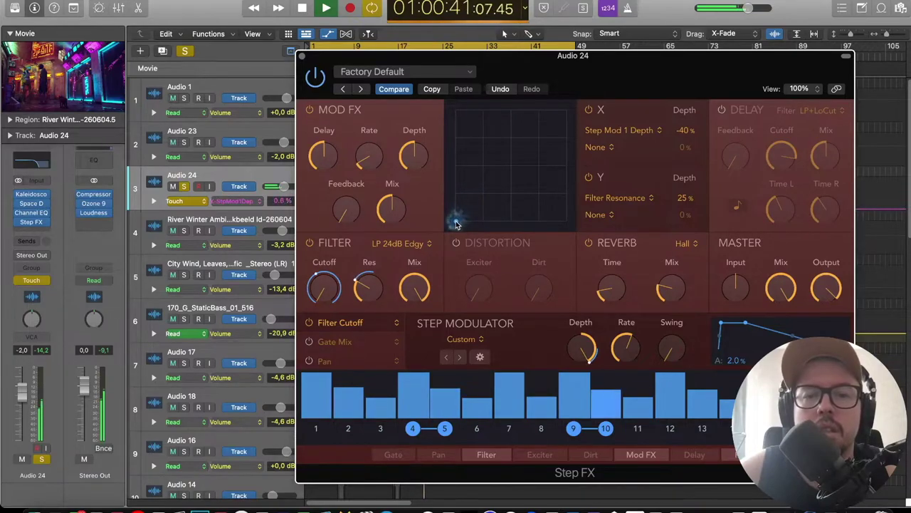
{"action": "key", "text": "space"}
{"action": "left_click", "coordinate": [302, 55]}
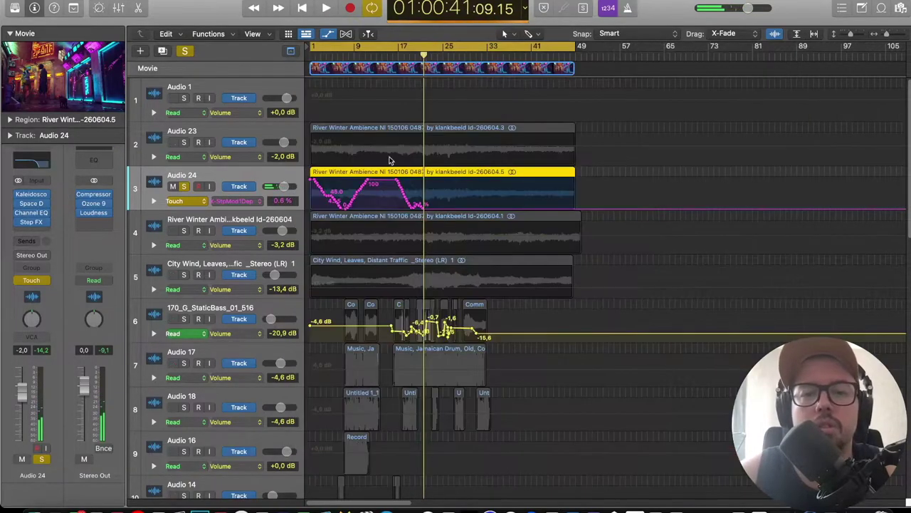
{"action": "mouse_move", "coordinate": [423, 206]}
{"action": "left_mouse_down"}
{"action": "mouse_move", "coordinate": [420, 198]}
{"action": "mouse_move", "coordinate": [538, 190]}
{"action": "mouse_move", "coordinate": [590, 205]}
{"action": "left_mouse_up"}
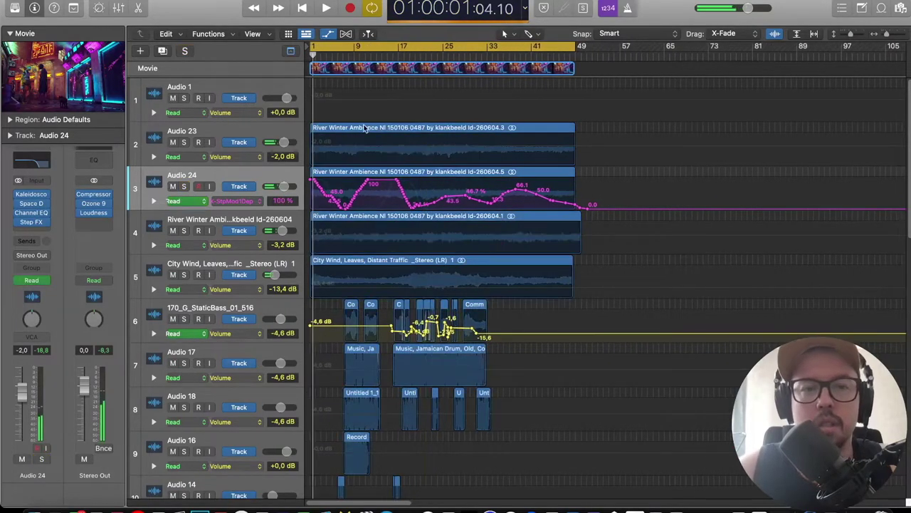
Fade in the river regions on Audio 23 and Audio 24 and fade out the ambience regions at the movie's end.
{"action": "left_click_drag", "start_coordinate": [315, 140], "coordinate": [326, 139]}
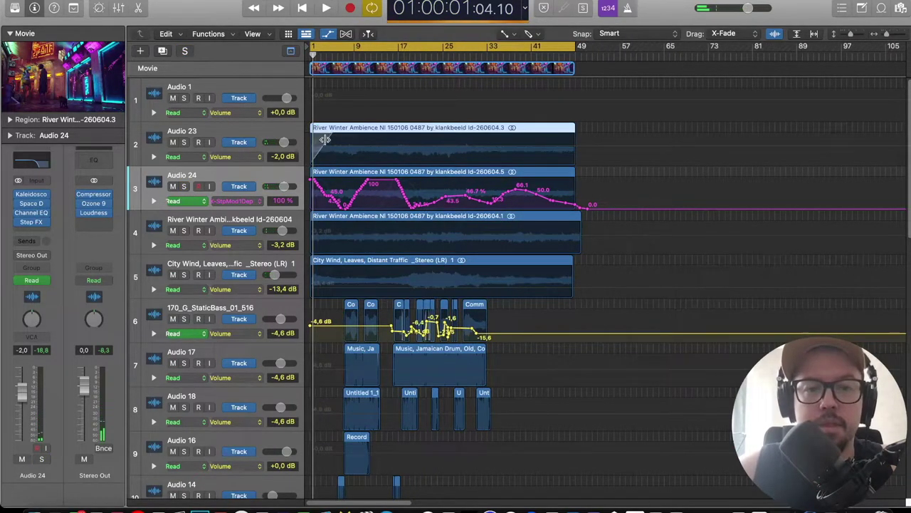
{"action": "left_click", "coordinate": [318, 189]}
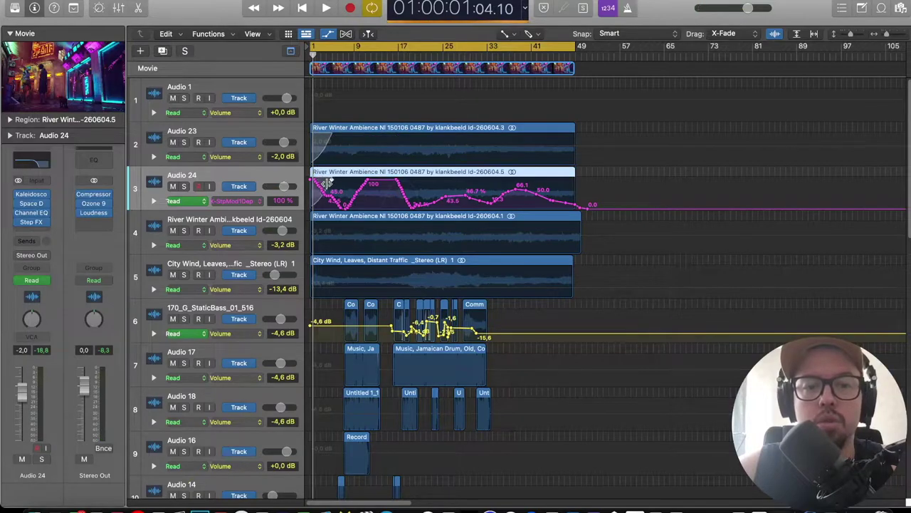
{"action": "left_click", "coordinate": [564, 142]}
{"action": "left_click_drag", "start_coordinate": [570, 142], "coordinate": [561, 145]}
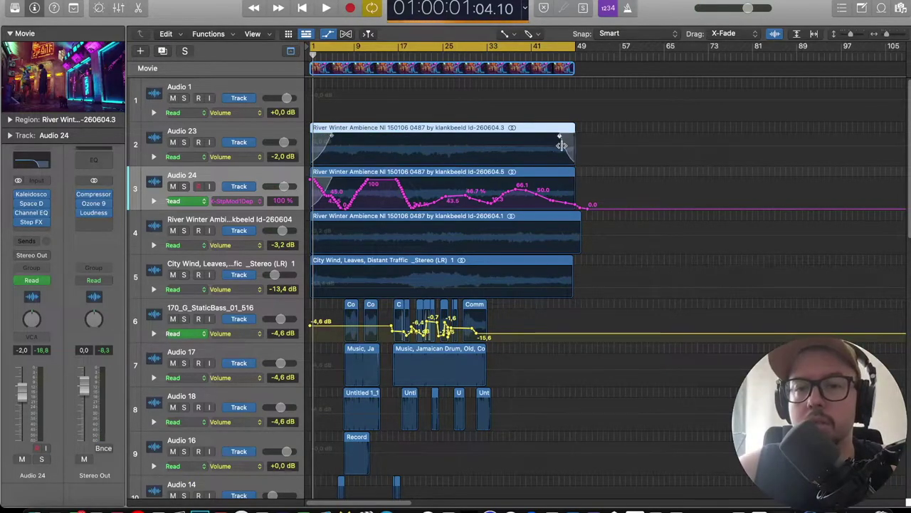
{"action": "left_click_drag", "start_coordinate": [555, 192], "coordinate": [566, 281]}
Audition the City Wind track soloed and play the full mix against the full-screen movie.
{"action": "left_click", "coordinate": [183, 275]}
{"action": "key", "text": "space"}
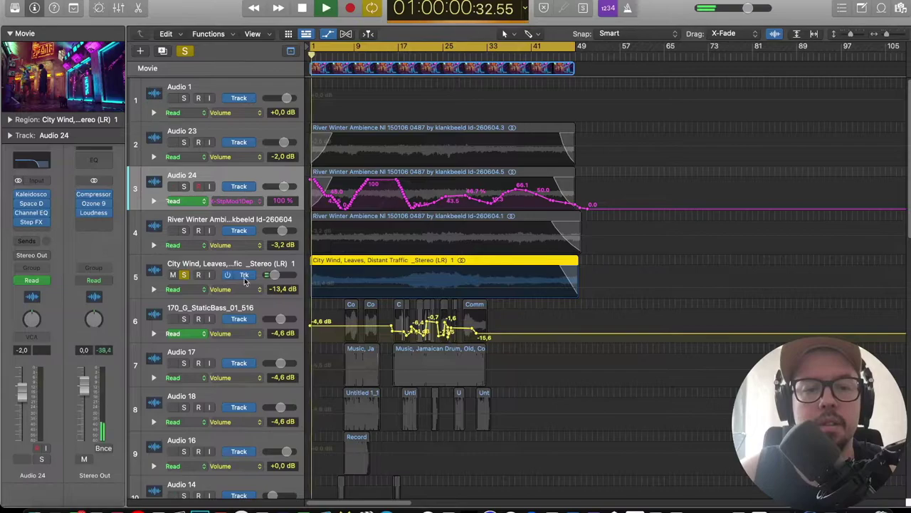
{"action": "left_click", "coordinate": [182, 275]}
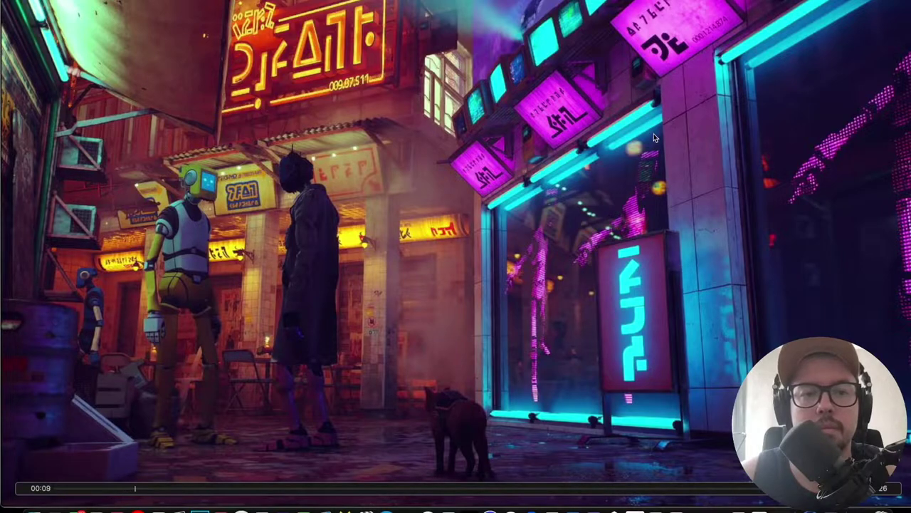
{"action": "key", "text": "Escape"}
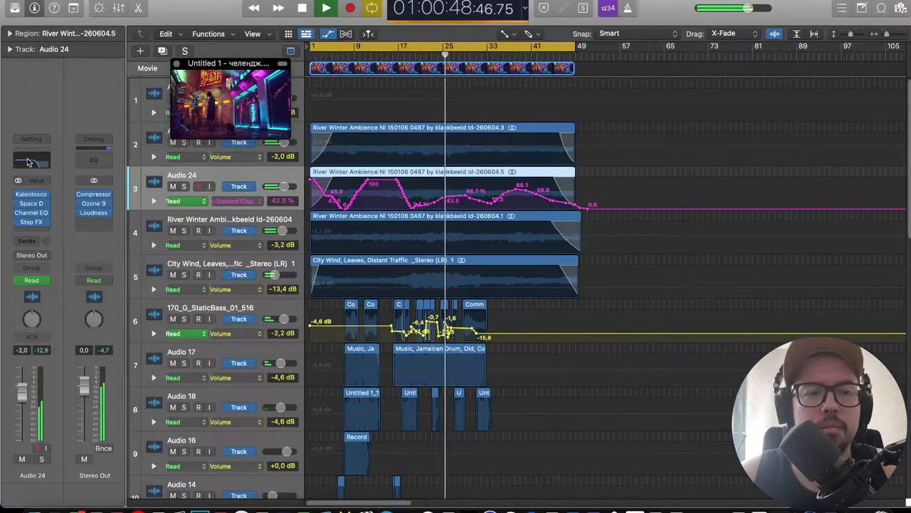
Raise the high-cut frequency in Audio 24's Channel EQ during playback.
{"action": "left_click", "coordinate": [32, 213]}
{"action": "left_click_drag", "start_coordinate": [608, 264], "coordinate": [771, 270]}
{"action": "left_click", "coordinate": [293, 118]}
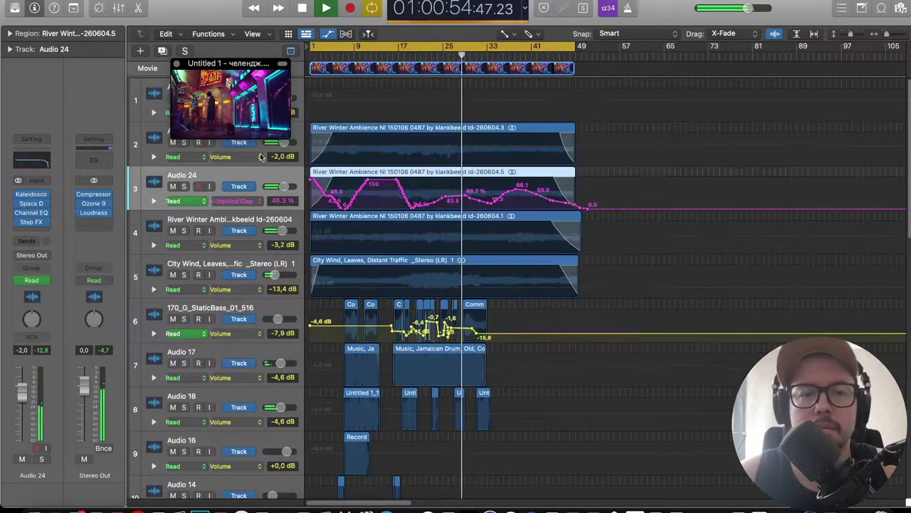
Solo Audio 24 and set its Space Designer dry level to -10.5 dB during playback.
{"action": "left_click", "coordinate": [183, 187]}
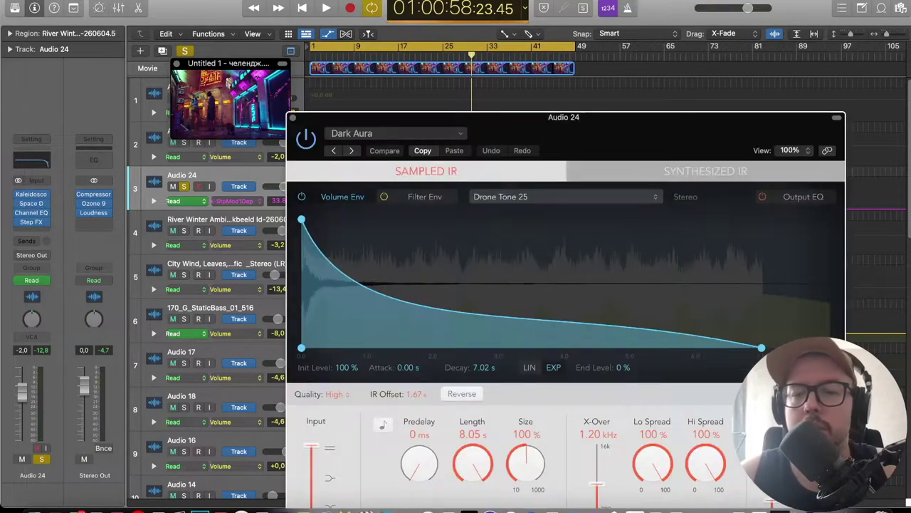
{"action": "left_click_drag", "start_coordinate": [721, 125], "coordinate": [645, 45]}
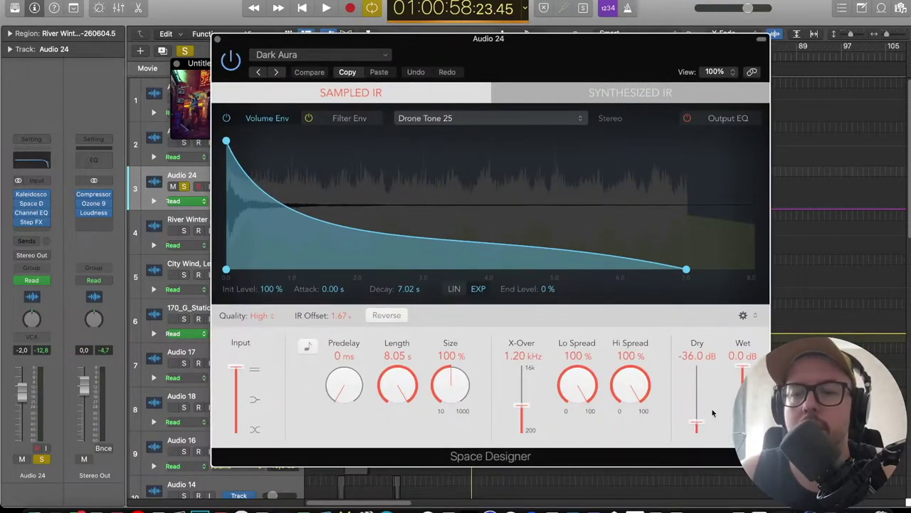
{"action": "key", "text": "space"}
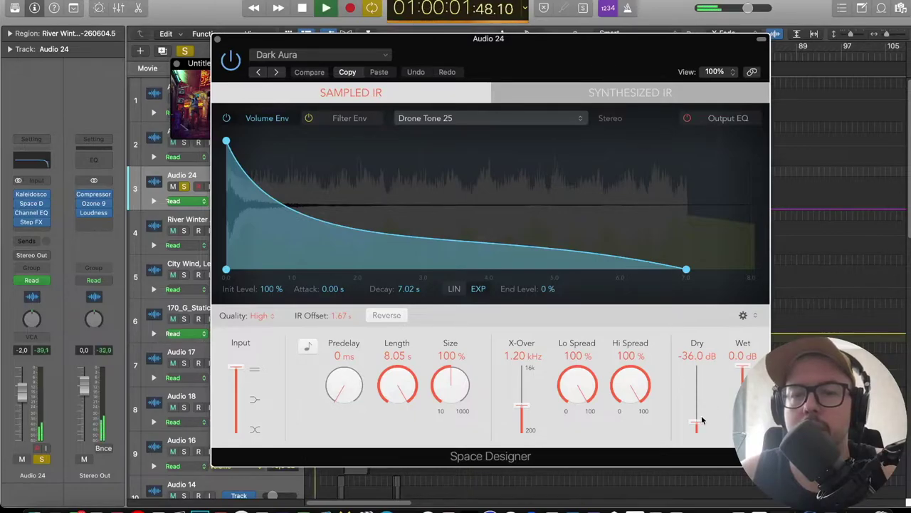
{"action": "left_click_drag", "start_coordinate": [702, 420], "coordinate": [702, 386]}
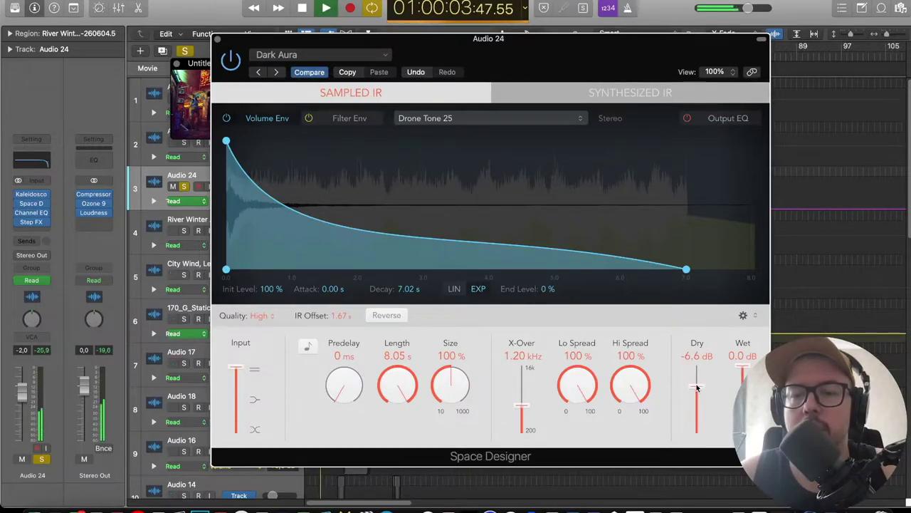
{"action": "left_click_drag", "start_coordinate": [697, 389], "coordinate": [699, 400]}
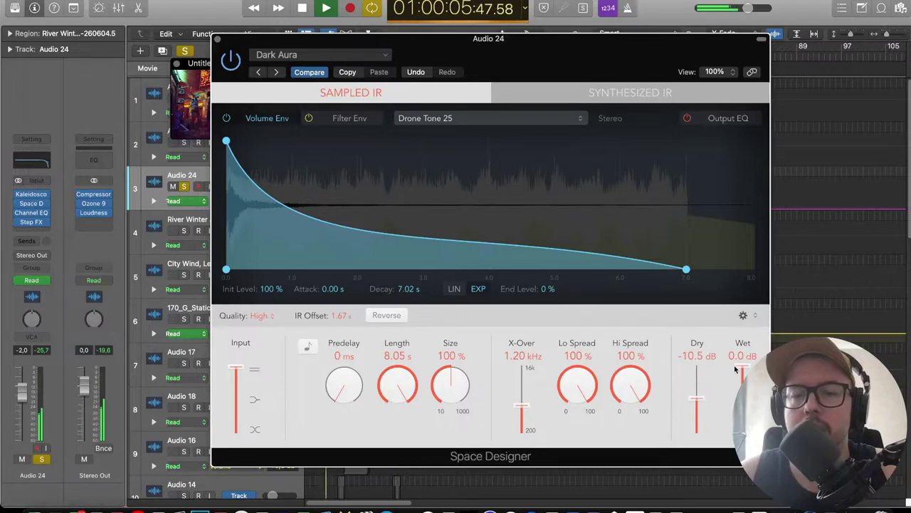
{"action": "left_click", "coordinate": [217, 39]}
{"action": "key", "text": "space"}
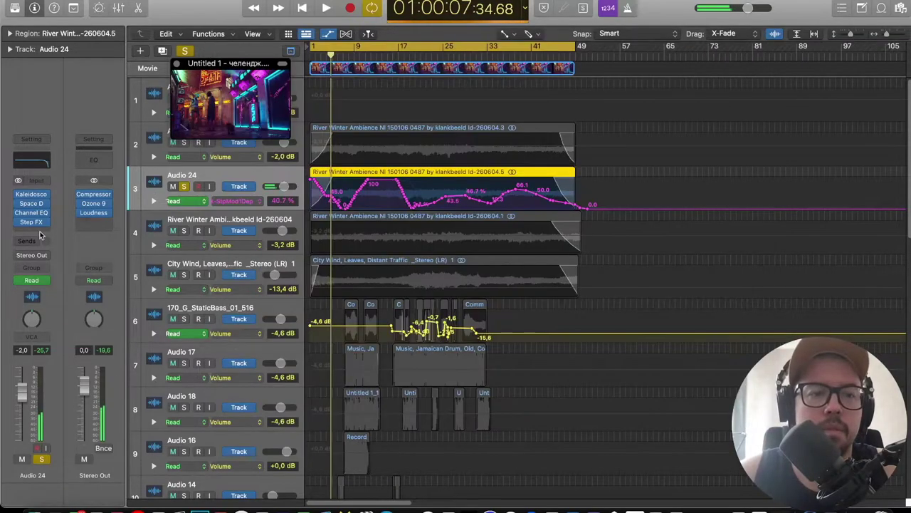
Raise Effect 1's Mix in Audio 24's Kaleidoscopes flanger during playback.
{"action": "left_click", "coordinate": [41, 194]}
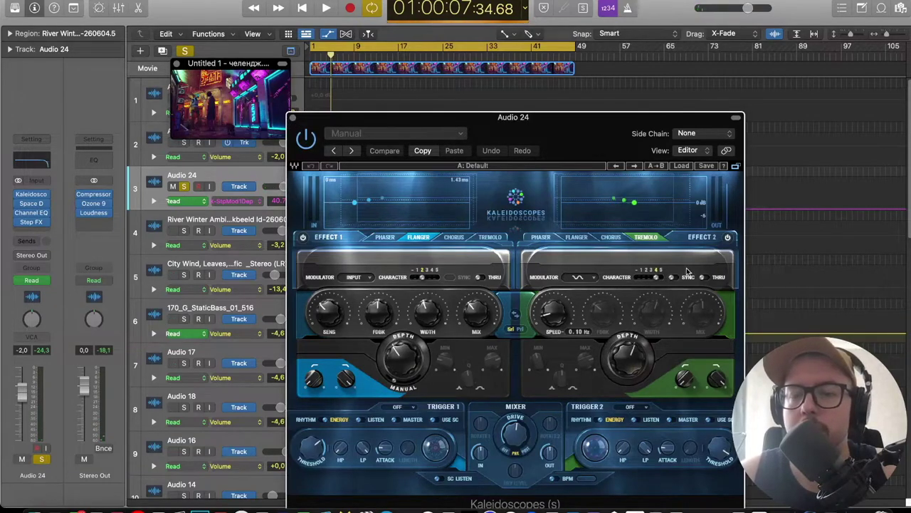
{"action": "key", "text": "space"}
{"action": "left_click_drag", "start_coordinate": [478, 316], "coordinate": [478, 293]}
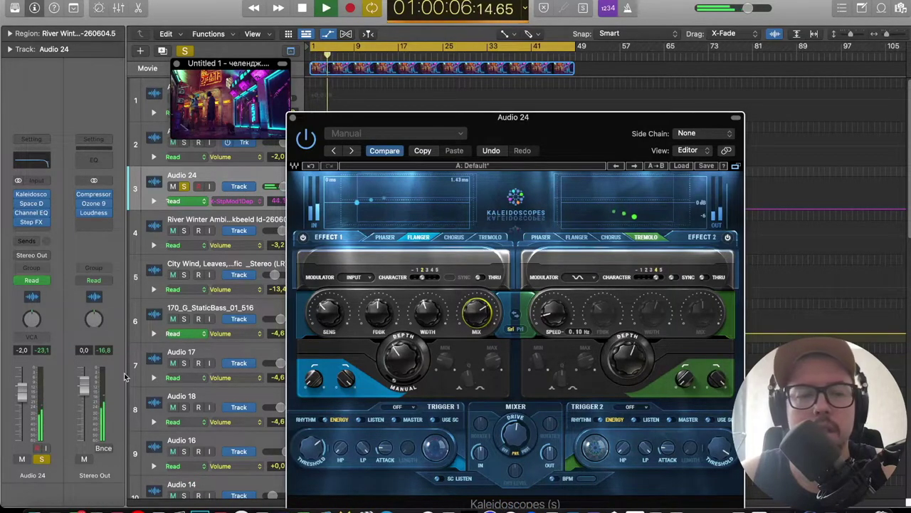
Insert a Compressor ahead of Kaleidoscopes on Audio 24, adjust its threshold during playback, and clear the track's solo.
{"action": "left_click", "coordinate": [40, 194]}
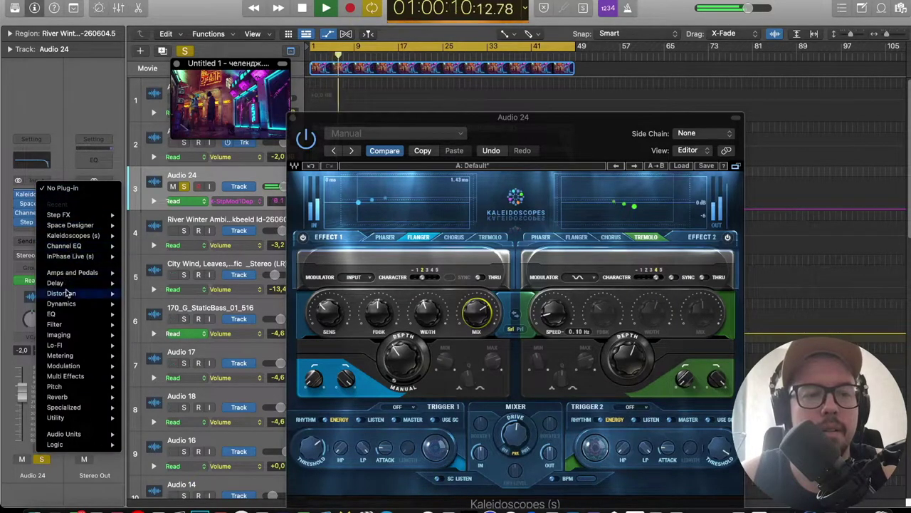
{"action": "left_click", "coordinate": [308, 223]}
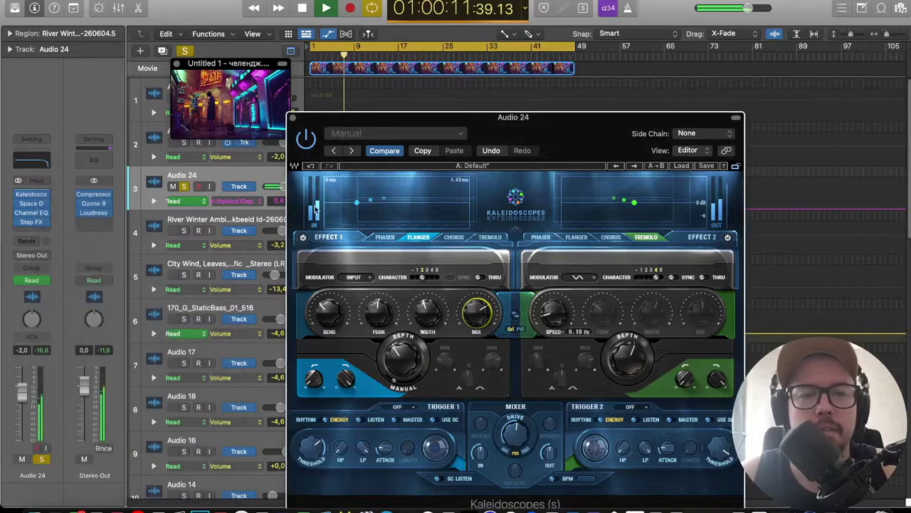
{"action": "left_click", "coordinate": [293, 118]}
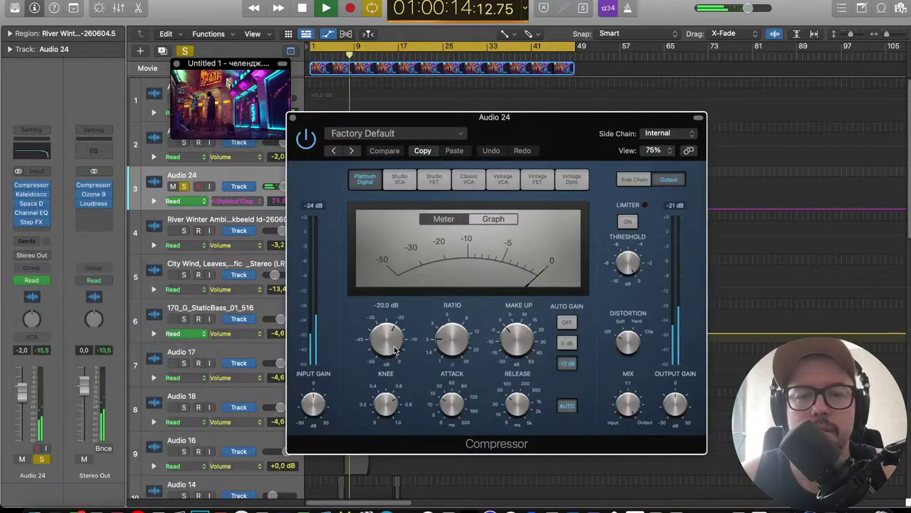
{"action": "left_click_drag", "start_coordinate": [390, 342], "coordinate": [391, 337]}
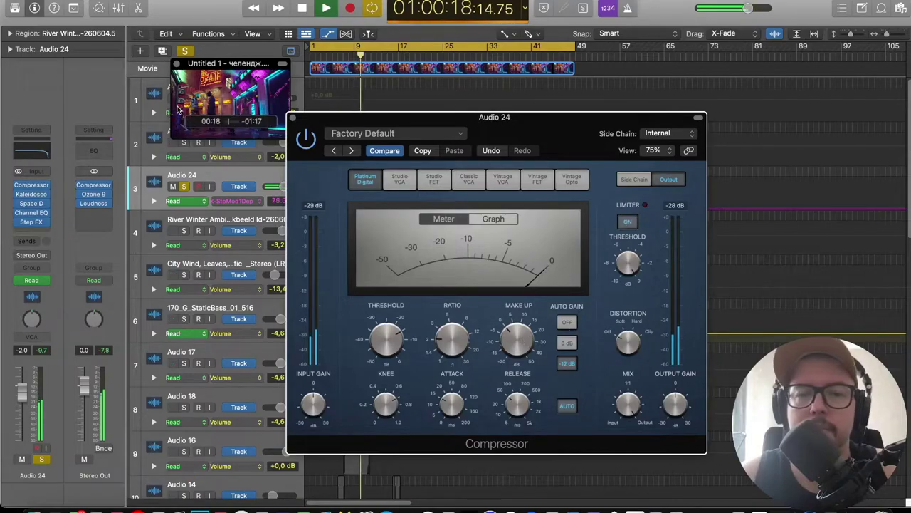
{"action": "left_click", "coordinate": [292, 117]}
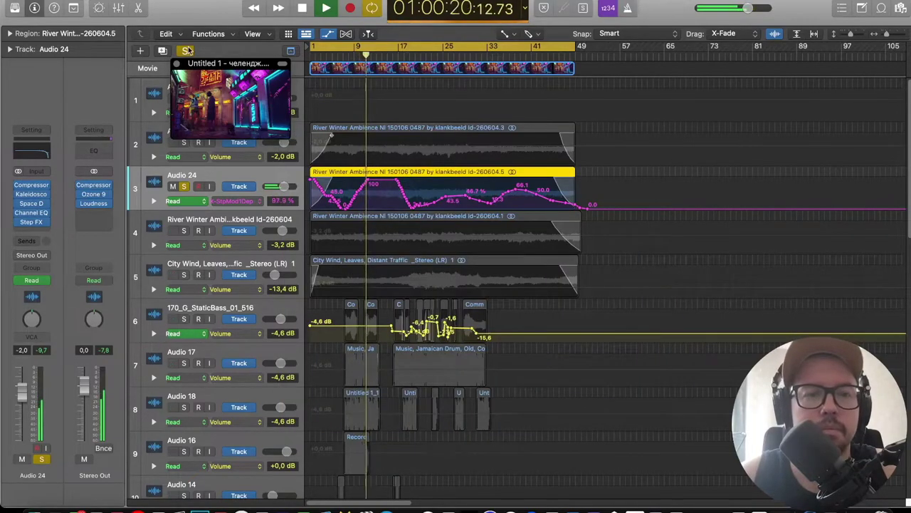
{"action": "key", "text": "s"}
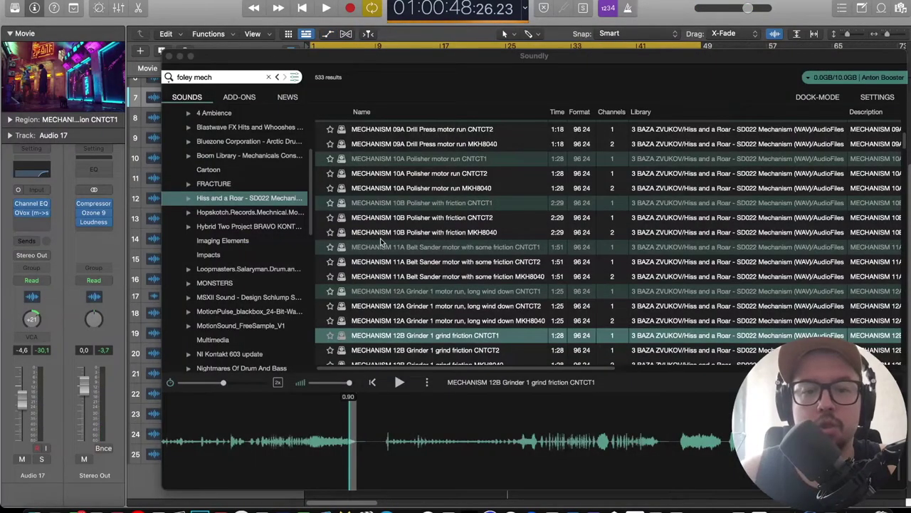
Solo the MECHANISM 12B grinder friction track, start playback around its region near bar 26, and turn off the cycle range.
{"action": "left_click", "coordinate": [223, 15]}
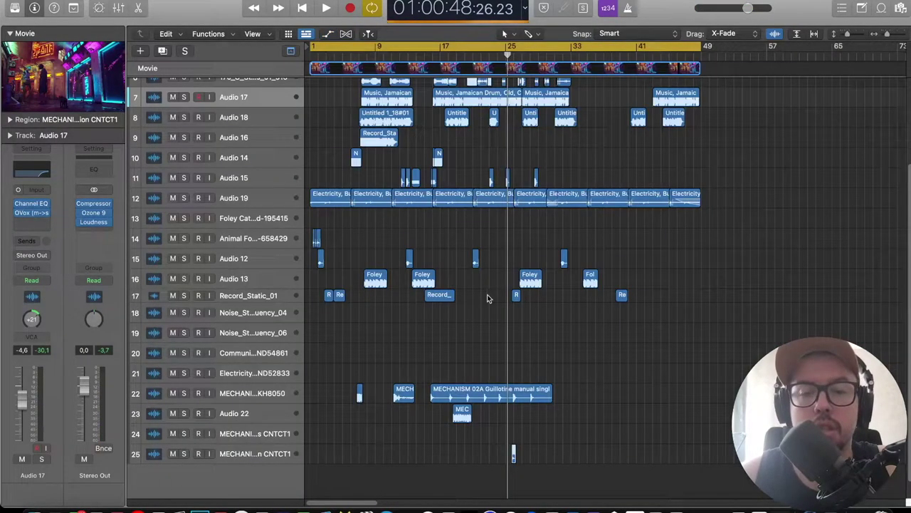
{"action": "left_click", "coordinate": [184, 454]}
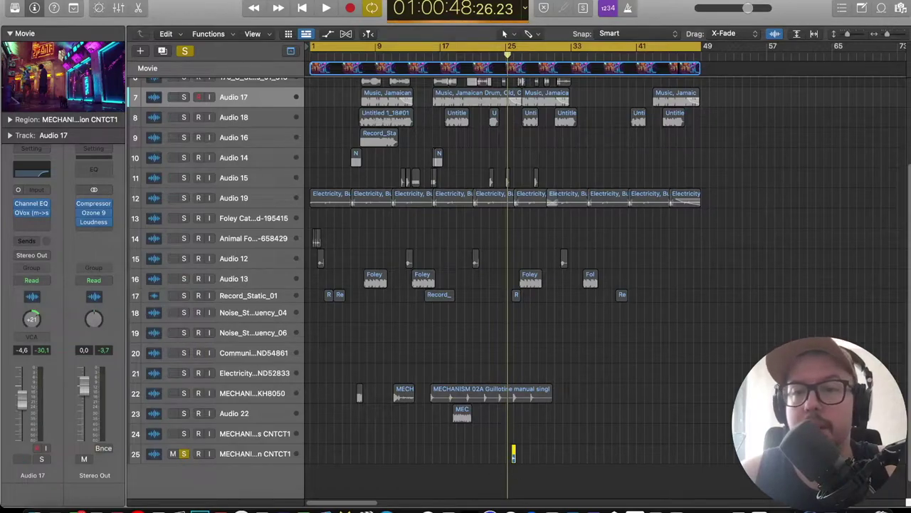
{"action": "left_click_drag", "start_coordinate": [847, 34], "coordinate": [849, 33]}
{"action": "scroll", "coordinate": [644, 121], "scroll_direction": "up", "scroll_amount": 5}
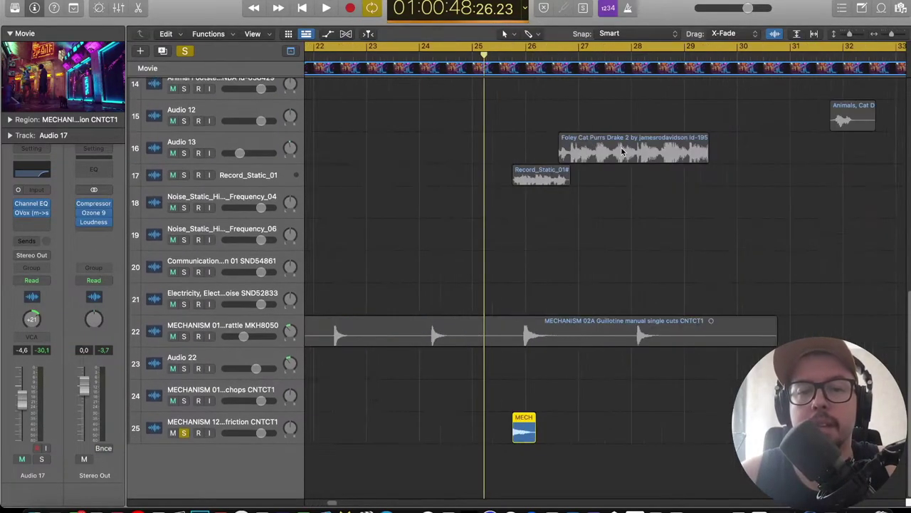
{"action": "scroll", "coordinate": [626, 150], "scroll_direction": "right", "scroll_amount": 2}
{"action": "key", "text": "space"}
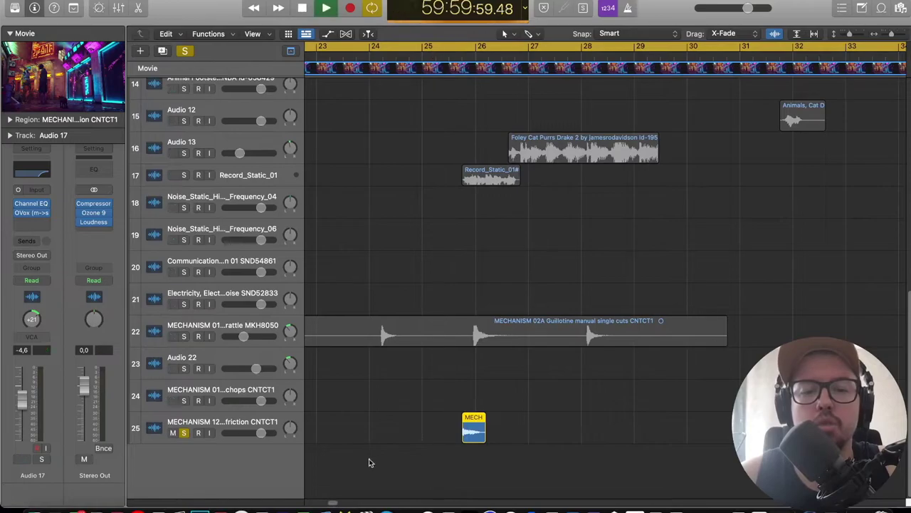
{"action": "left_click", "coordinate": [481, 48]}
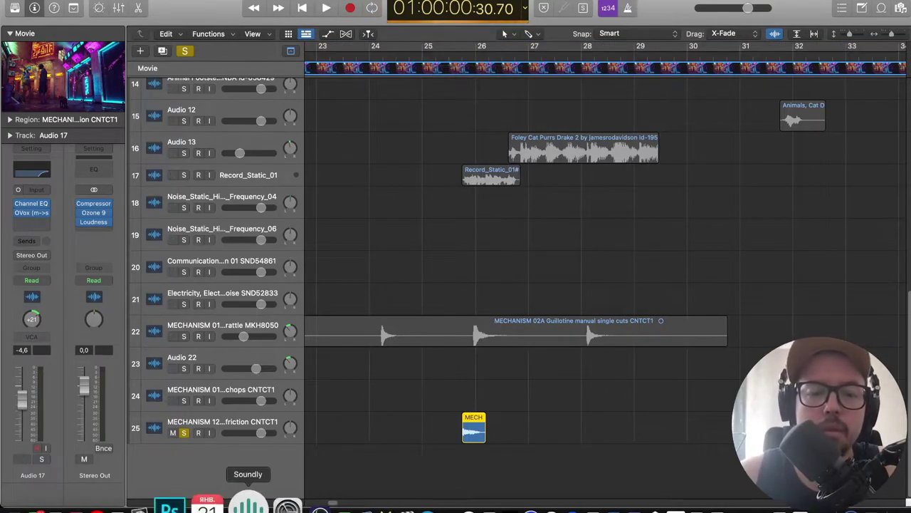
Switch to Soundly, audition MECHANISM 12B Grinder 1 grind friction CNTCT1, and add another excerpt of it to the Logic arrangement.
{"action": "left_click", "coordinate": [244, 502]}
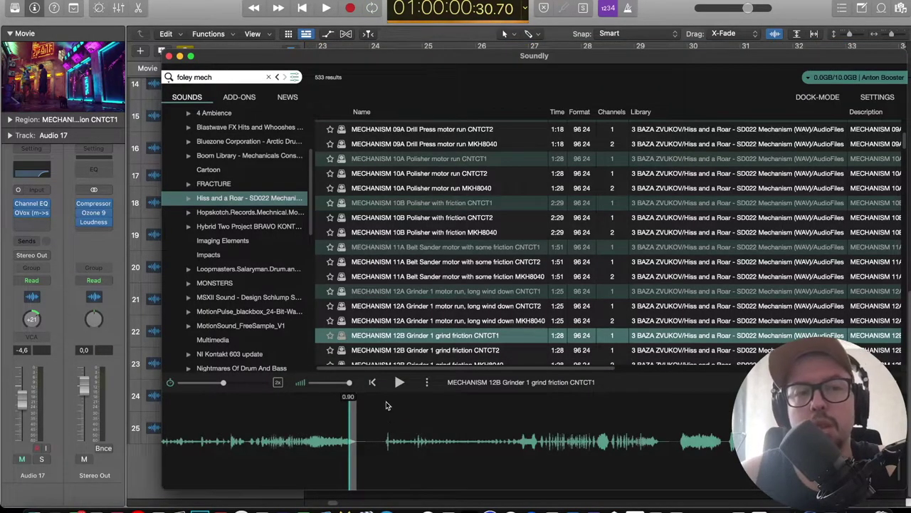
{"action": "left_click", "coordinate": [386, 438]}
{"action": "left_click", "coordinate": [642, 441]}
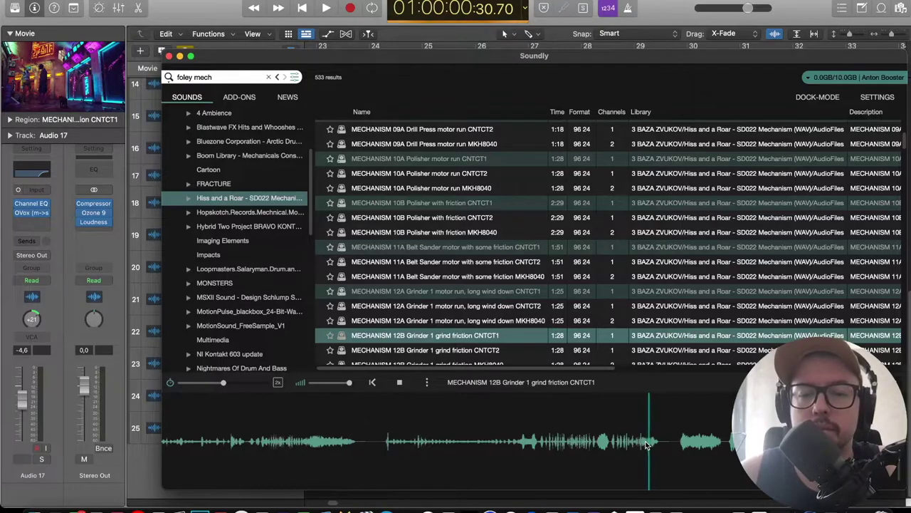
{"action": "left_click_drag", "start_coordinate": [640, 442], "coordinate": [493, 439]}
{"action": "left_click", "coordinate": [733, 425]}
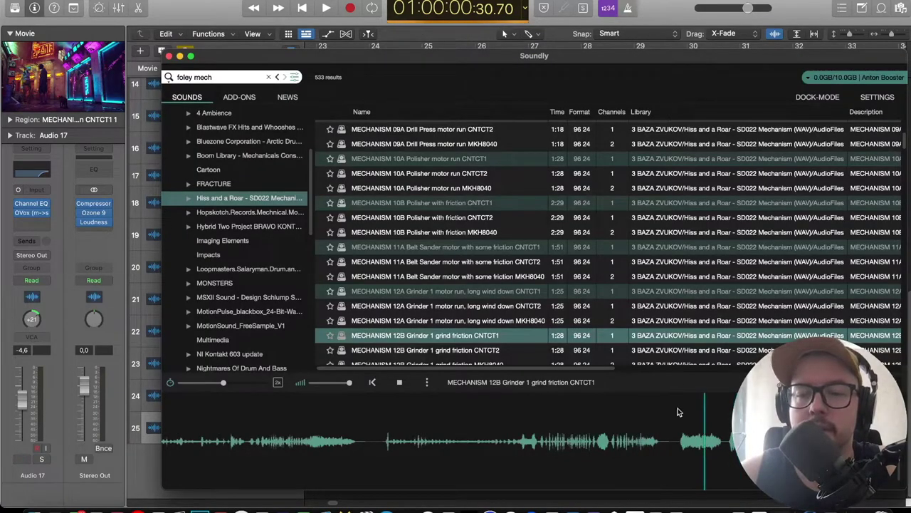
Audition MECHANISM 12B Grinder 1 grind friction MKH8040 at several points and add an excerpt of it to the arrangement.
{"action": "left_click", "coordinate": [452, 350]}
{"action": "scroll", "coordinate": [453, 299], "scroll_direction": "down", "scroll_amount": 4}
{"action": "left_click", "coordinate": [453, 296]}
{"action": "left_click", "coordinate": [448, 252]}
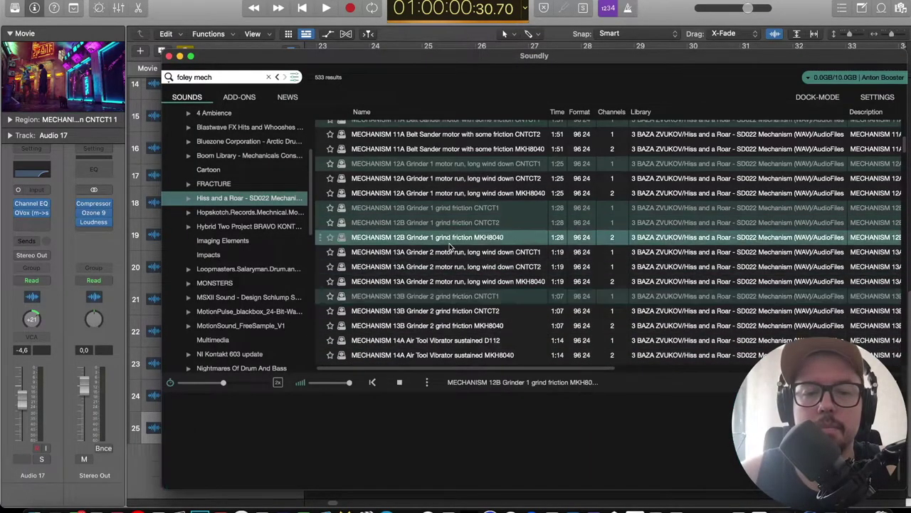
{"action": "left_click", "coordinate": [447, 240]}
{"action": "left_click", "coordinate": [294, 426]}
{"action": "left_click", "coordinate": [318, 422]}
{"action": "left_click", "coordinate": [337, 423]}
{"action": "left_click", "coordinate": [398, 426]}
{"action": "left_click", "coordinate": [412, 418]}
{"action": "left_click", "coordinate": [437, 425]}
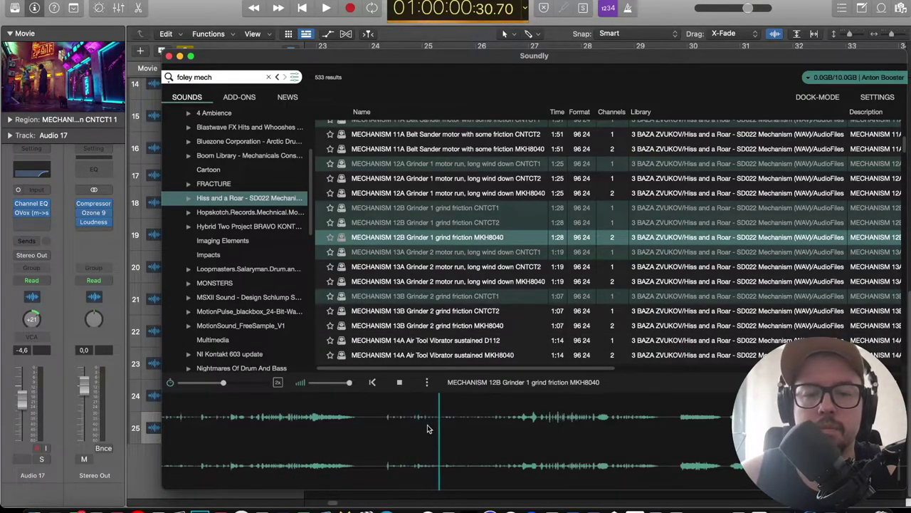
{"action": "left_click", "coordinate": [386, 423]}
{"action": "left_click", "coordinate": [555, 420]}
{"action": "left_click", "coordinate": [489, 422]}
{"action": "left_click_drag", "start_coordinate": [469, 422], "coordinate": [561, 430]}
Audition further recordings in the Hiss and a Roar mechanism library, from the grinders down to MECHANISM 16A CNC Router close cutting MKH8050.
{"action": "key", "text": "Down"}
{"action": "key", "text": "Down"}
{"action": "key", "text": "Down"}
{"action": "key", "text": "Down"}
{"action": "key", "text": "Down"}
{"action": "key", "text": "Down"}
{"action": "key", "text": "Down"}
{"action": "key", "text": "Down"}
{"action": "key", "text": "Down"}
{"action": "key", "text": "Down"}
{"action": "key", "text": "Down"}
{"action": "key", "text": "Down"}
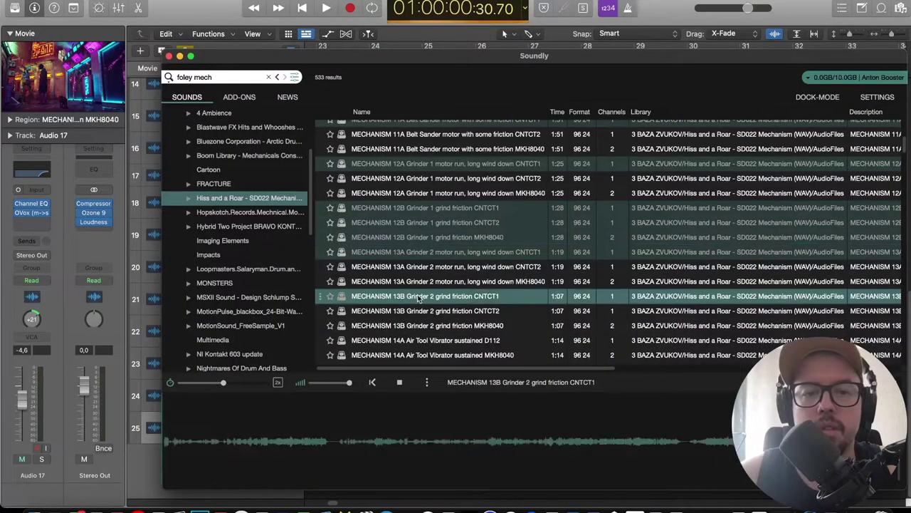
{"action": "key", "text": "Down"}
{"action": "key", "text": "Down"}
{"action": "key", "text": "Down"}
{"action": "key", "text": "Down"}
{"action": "key", "text": "Down"}
{"action": "key", "text": "Down"}
{"action": "key", "text": "Down"}
{"action": "key", "text": "Down"}
{"action": "key", "text": "Down"}
{"action": "key", "text": "Down"}
{"action": "key", "text": "Down"}
{"action": "key", "text": "Down"}
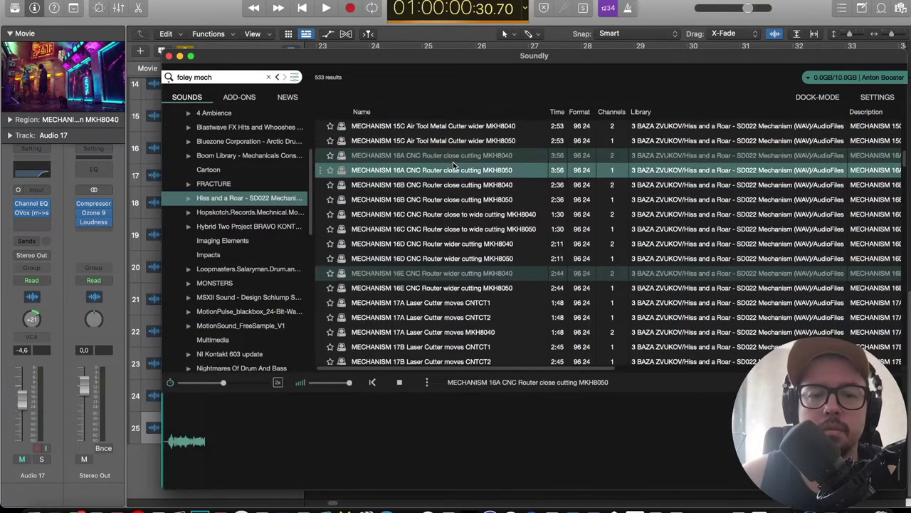
Audition MECHANISM 16A CNC Router close cutting MKH8050 and add three excerpts of it to the arrangement.
{"action": "left_click_drag", "start_coordinate": [169, 445], "coordinate": [143, 448]}
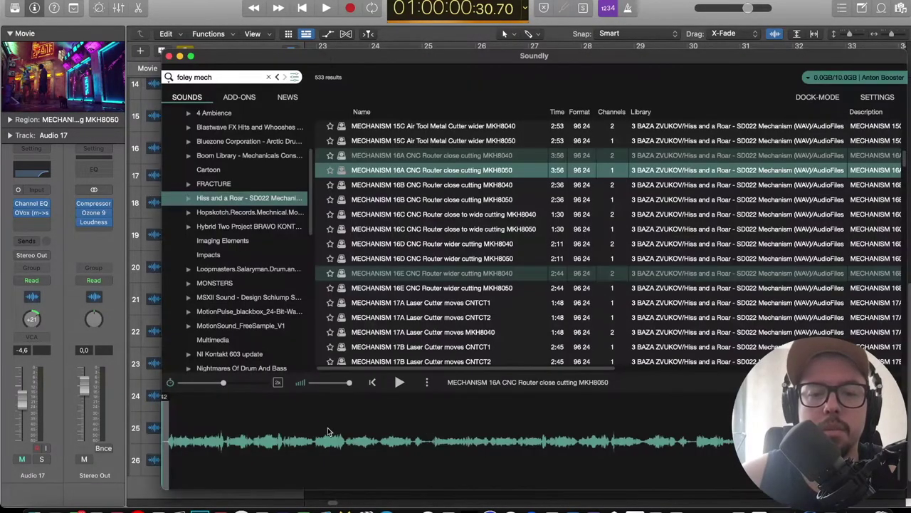
{"action": "left_click", "coordinate": [298, 442]}
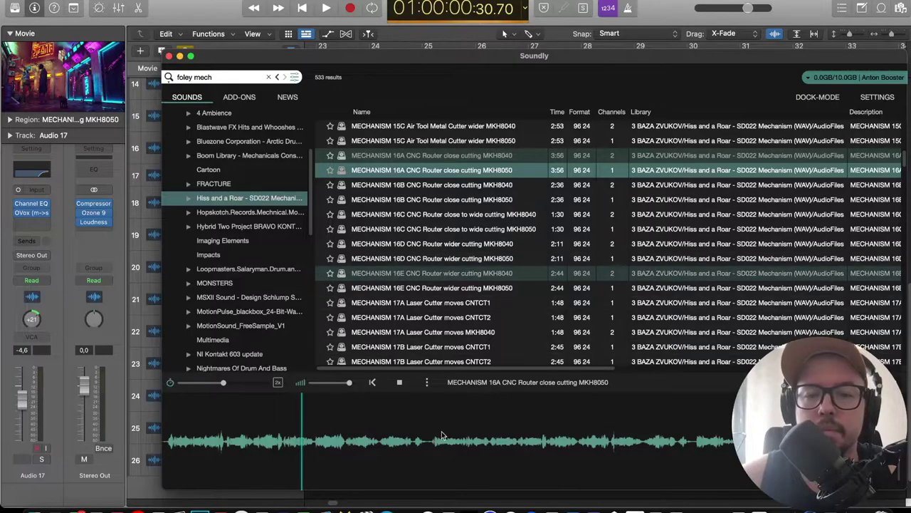
{"action": "left_click", "coordinate": [428, 444]}
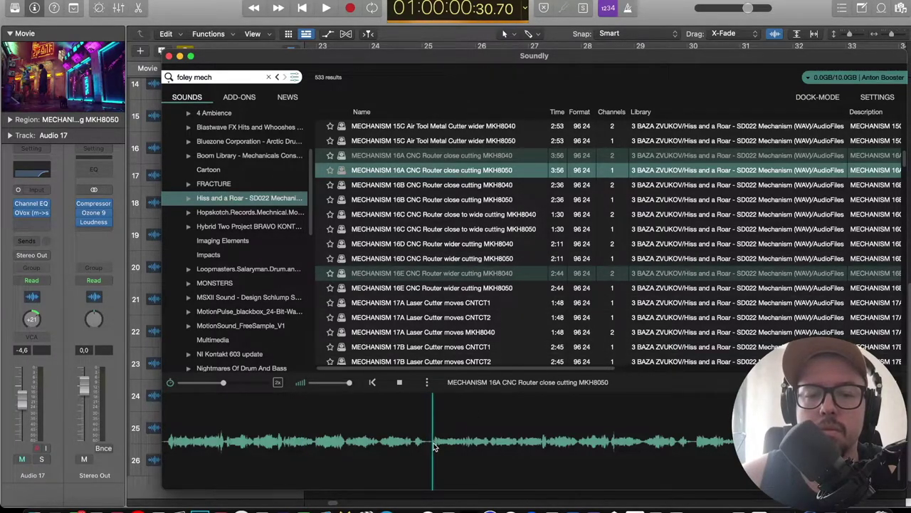
{"action": "key", "text": "space"}
{"action": "left_click_drag", "start_coordinate": [427, 444], "coordinate": [538, 461]}
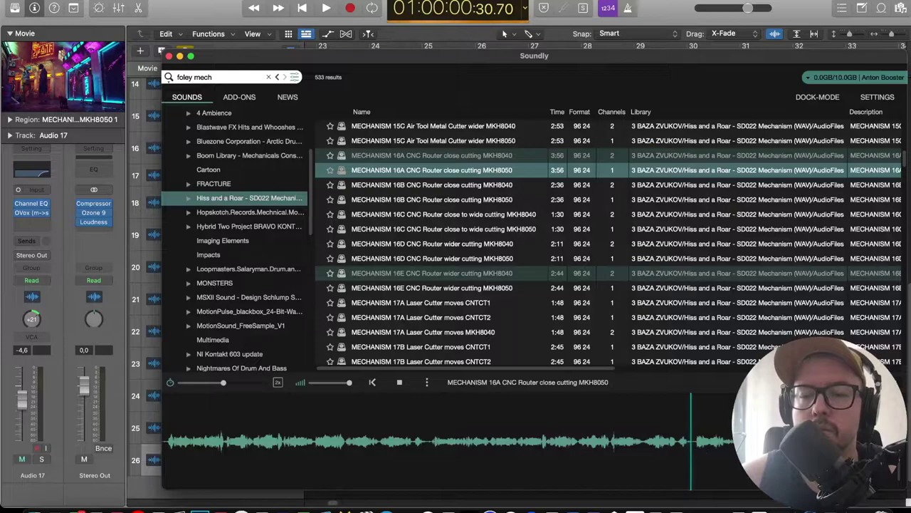
{"action": "left_click_drag", "start_coordinate": [698, 447], "coordinate": [614, 491]}
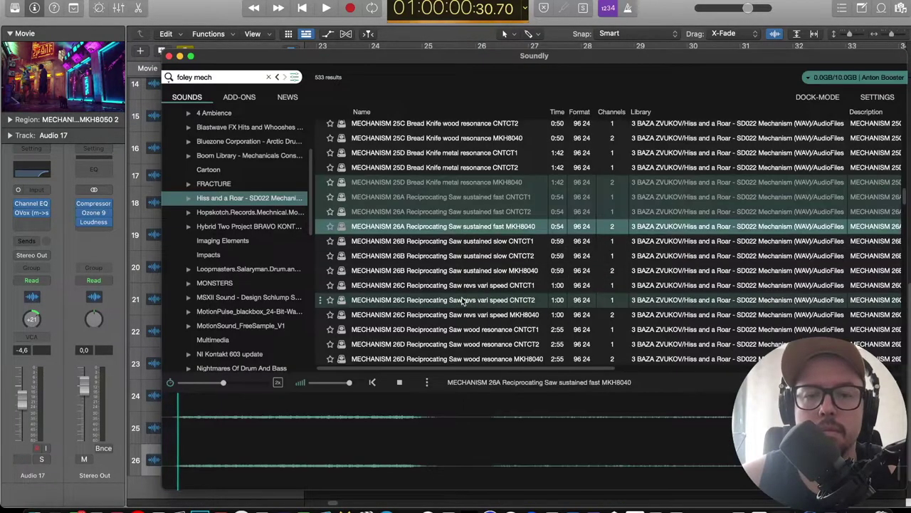
Add excerpts of MECHANISM 26A Reciprocating Saw sustained fast MKH8040 and MECHANISM 27B Battery Drill short moves CNTCT2 to the arrangement.
{"action": "left_click_drag", "start_coordinate": [191, 424], "coordinate": [683, 462]}
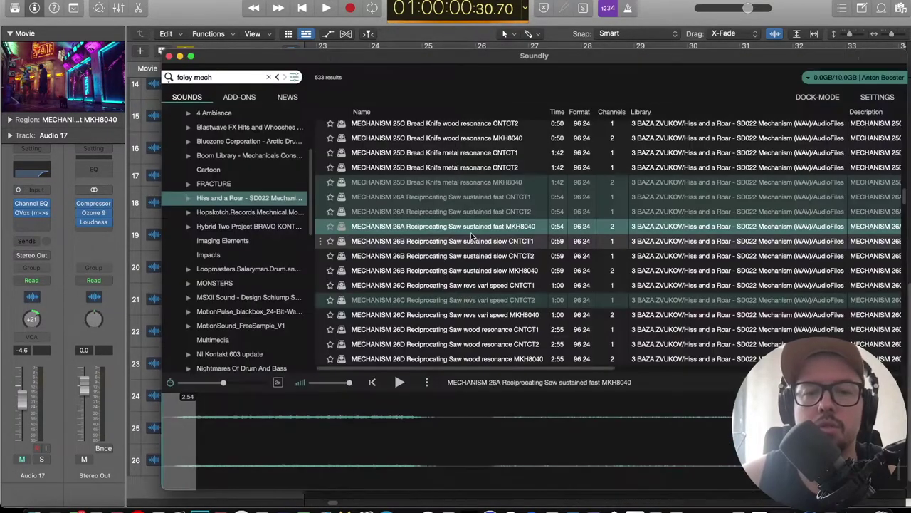
{"action": "scroll", "coordinate": [427, 242], "scroll_direction": "down", "scroll_amount": 3}
{"action": "left_click", "coordinate": [429, 240]}
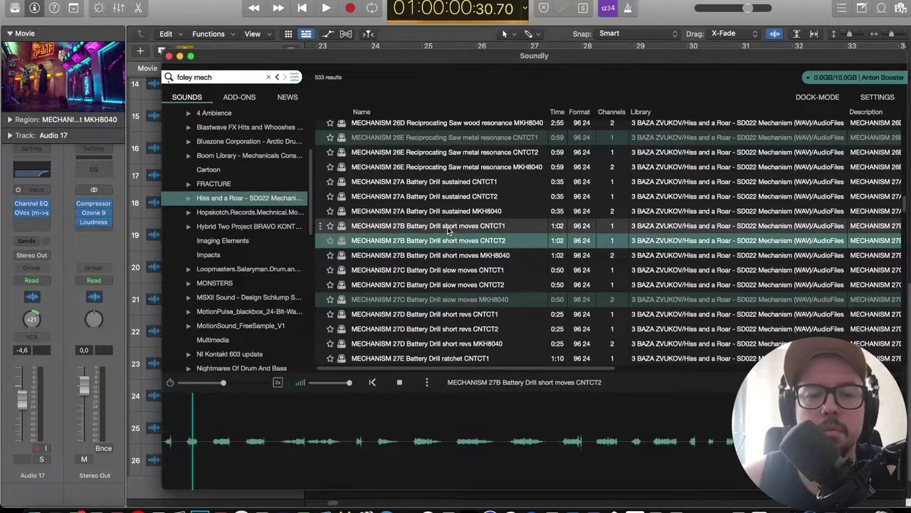
{"action": "left_click_drag", "start_coordinate": [205, 437], "coordinate": [806, 460]}
Search the sound library for "foley mech hit", audition the results, and add 3 Legged Robot Walker to the arrangement.
{"action": "key", "text": "super+Tab"}
{"action": "scroll", "coordinate": [467, 173], "scroll_direction": "down", "scroll_amount": 10}
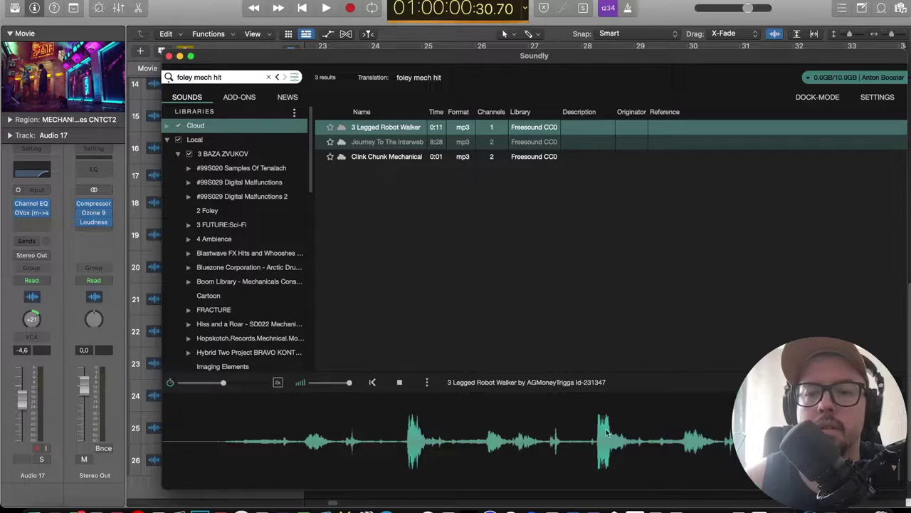
{"action": "left_click", "coordinate": [401, 142]}
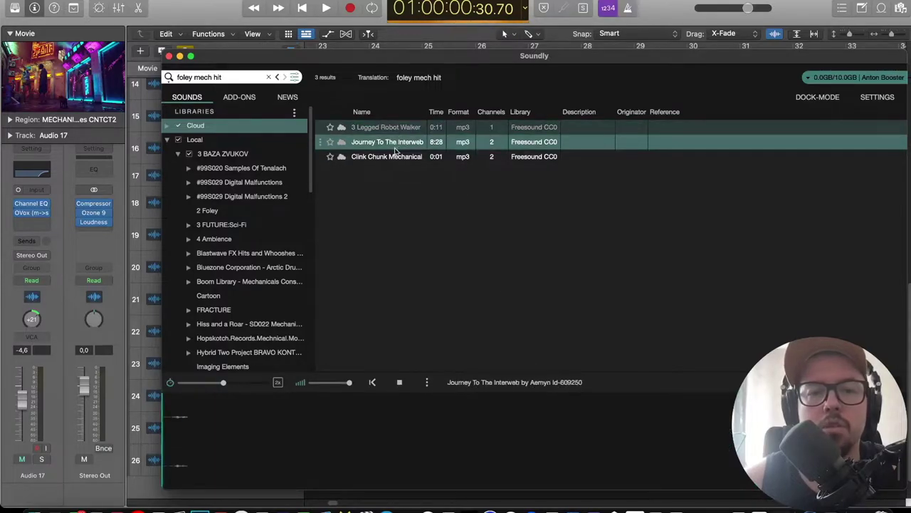
{"action": "left_click", "coordinate": [384, 158]}
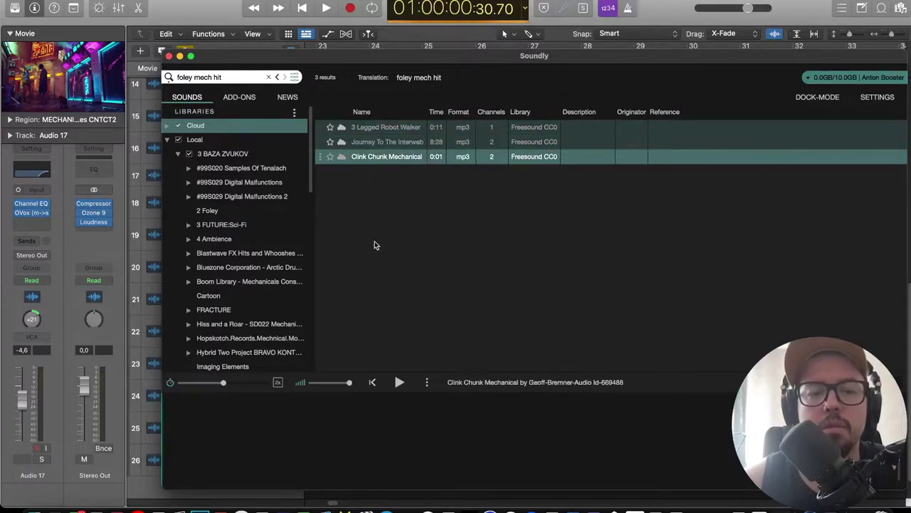
{"action": "left_click", "coordinate": [177, 419]}
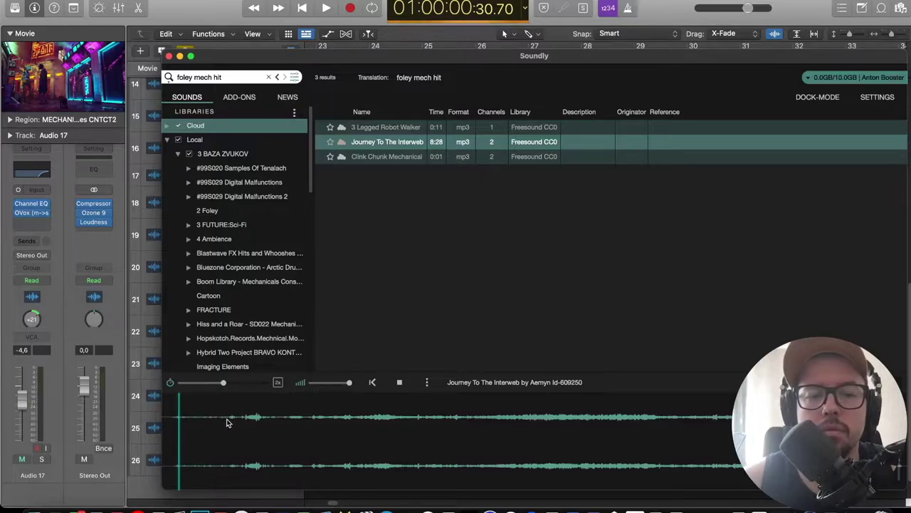
{"action": "left_click_drag", "start_coordinate": [226, 422], "coordinate": [162, 420]}
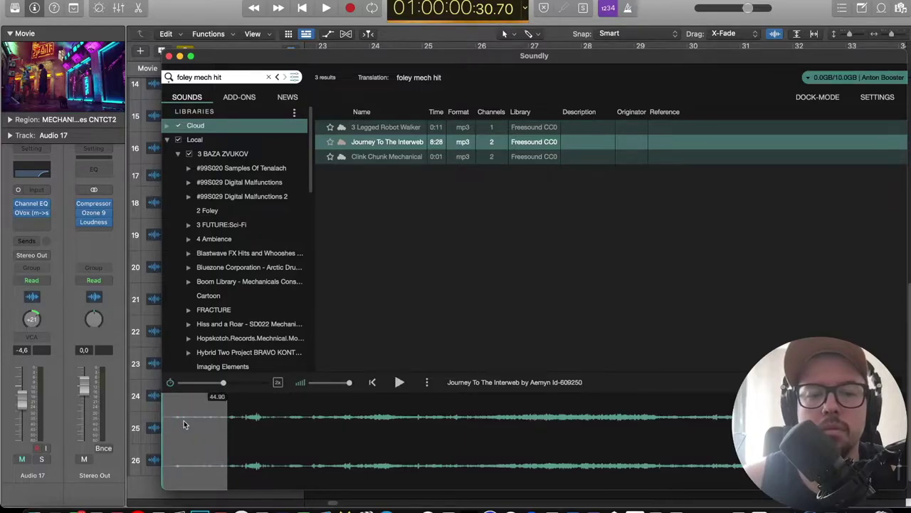
{"action": "left_click", "coordinate": [385, 127]}
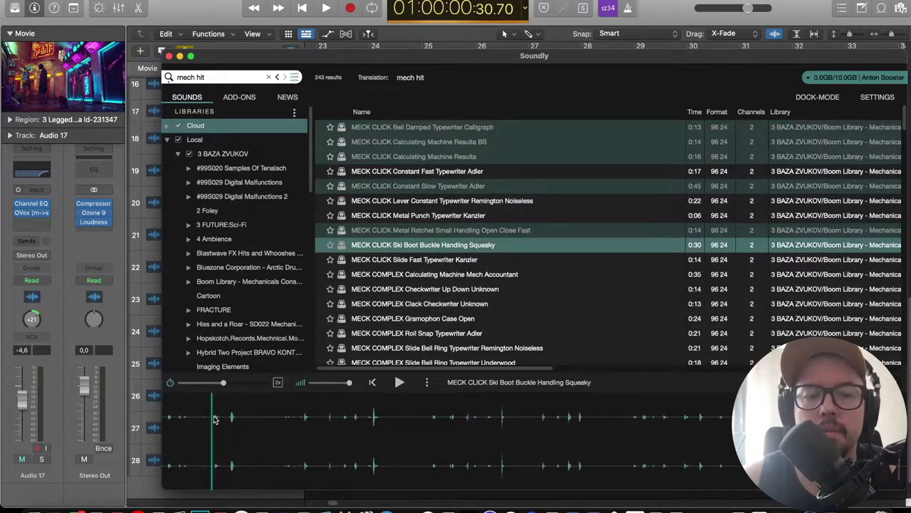
Add short excerpts and one longer section of MECK CLICK Ski Boot Buckle Handling Squeaky to the arrangement on tracks 29 and 30.
{"action": "left_click_drag", "start_coordinate": [219, 422], "coordinate": [547, 478]}
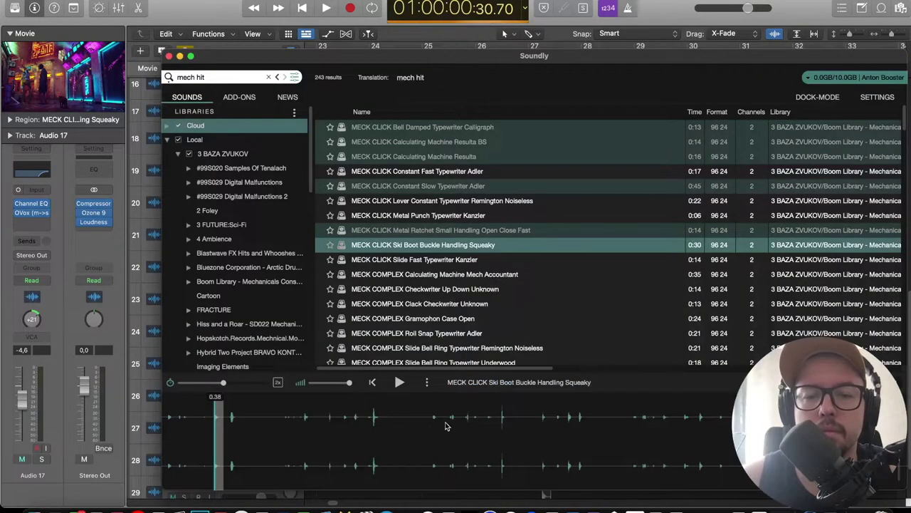
{"action": "left_click", "coordinate": [348, 423]}
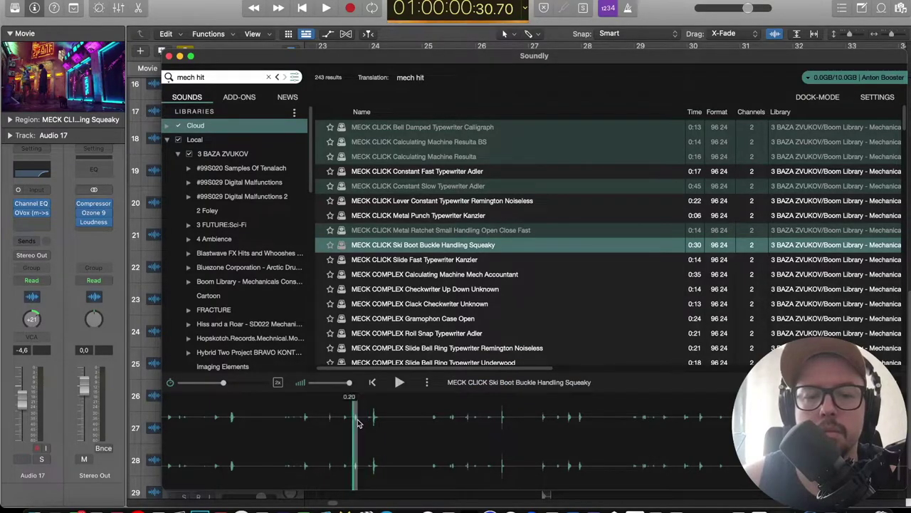
{"action": "left_click_drag", "start_coordinate": [357, 424], "coordinate": [569, 424]}
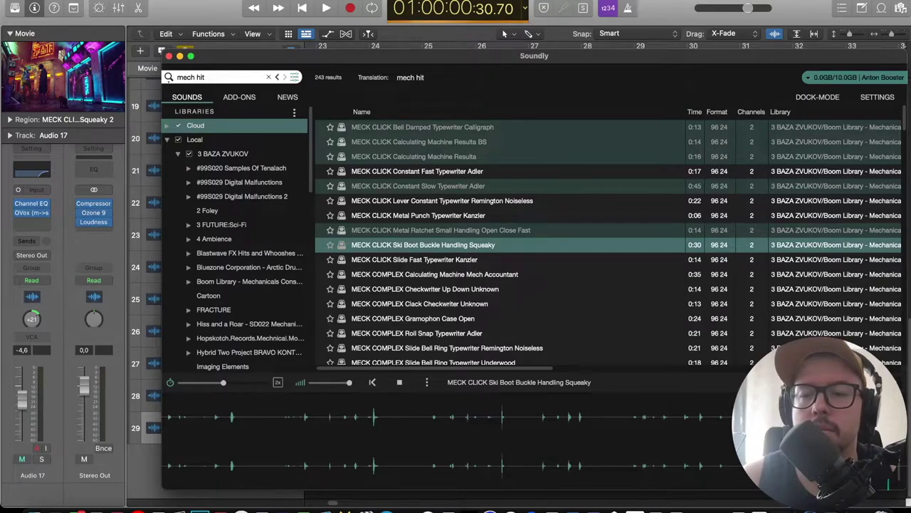
{"action": "left_click_drag", "start_coordinate": [748, 428], "coordinate": [541, 448]}
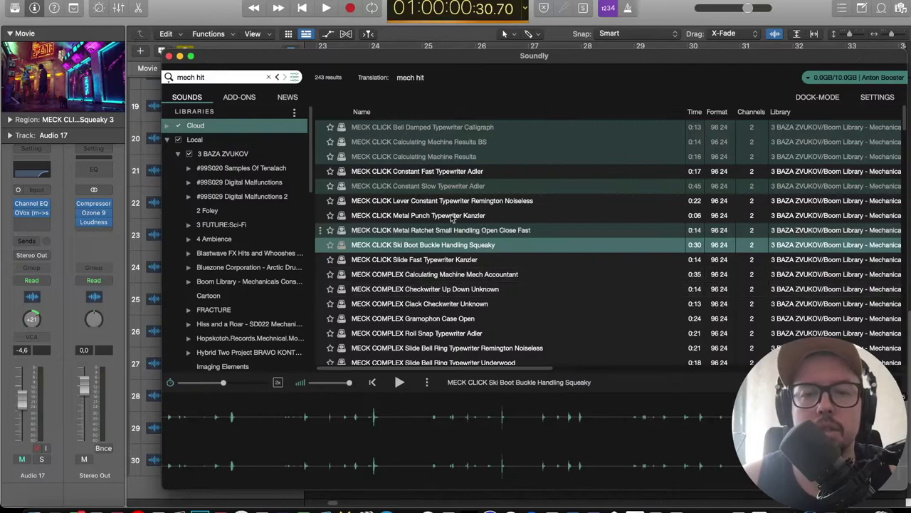
Audition the following mechanical recordings and add two excerpts of MECK COMPLEX Roll Snap Typewriter Adler to a new track.
{"action": "key", "text": "Down"}
{"action": "key", "text": "Down"}
{"action": "key", "text": "Down"}
{"action": "key", "text": "Down"}
{"action": "key", "text": "Down"}
{"action": "key", "text": "Down"}
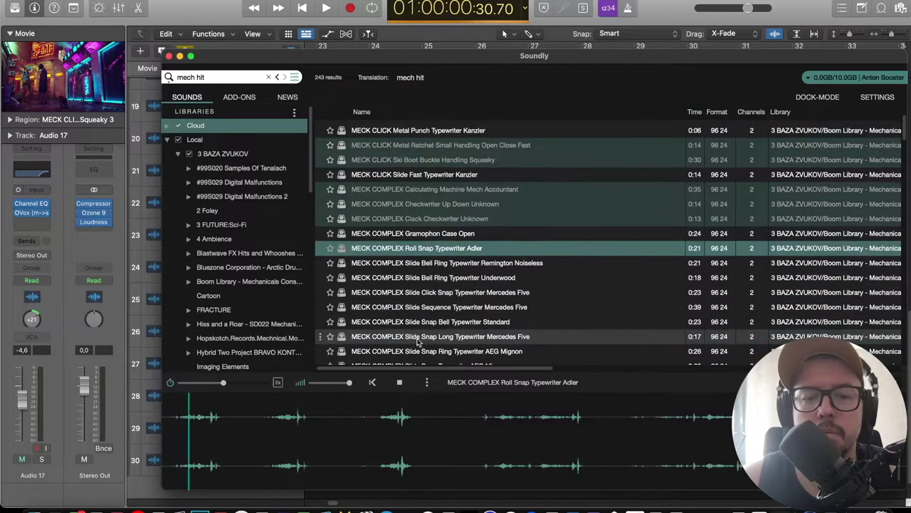
{"action": "key", "text": "space"}
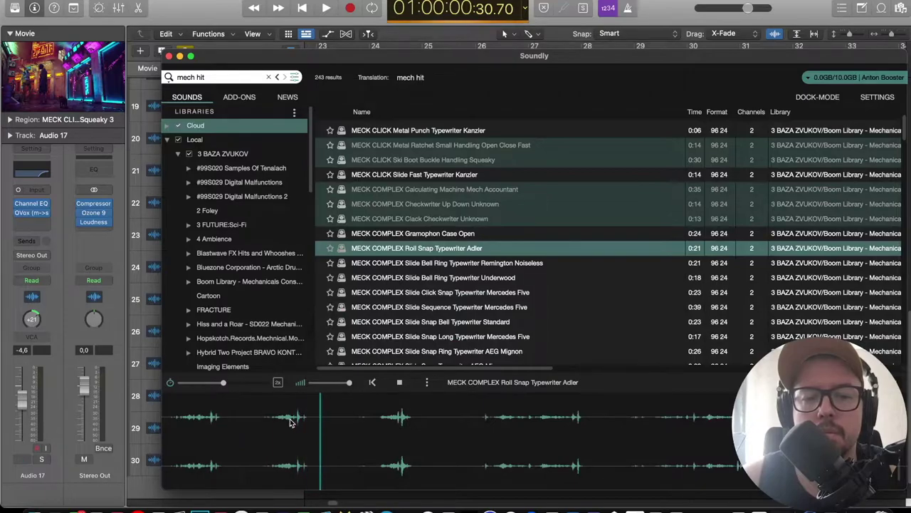
{"action": "left_click_drag", "start_coordinate": [208, 421], "coordinate": [540, 456]}
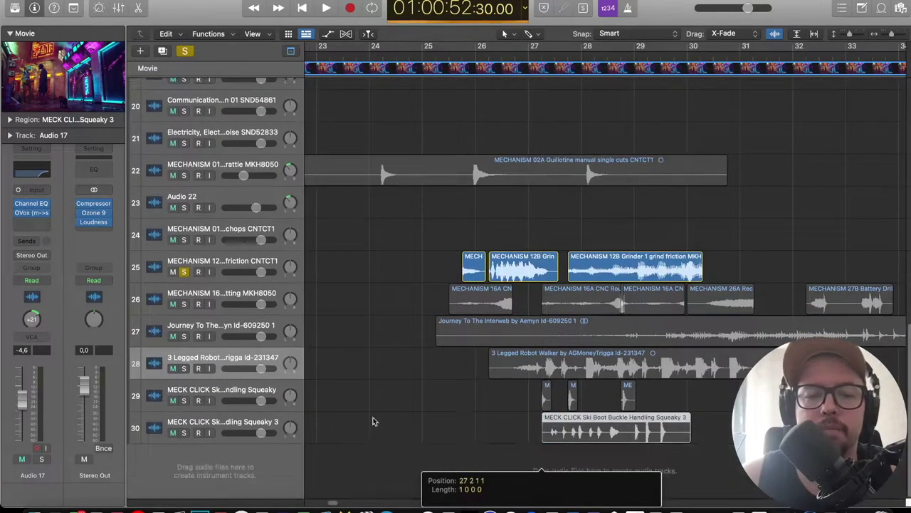
{"action": "left_click_drag", "start_coordinate": [293, 422], "coordinate": [552, 442]}
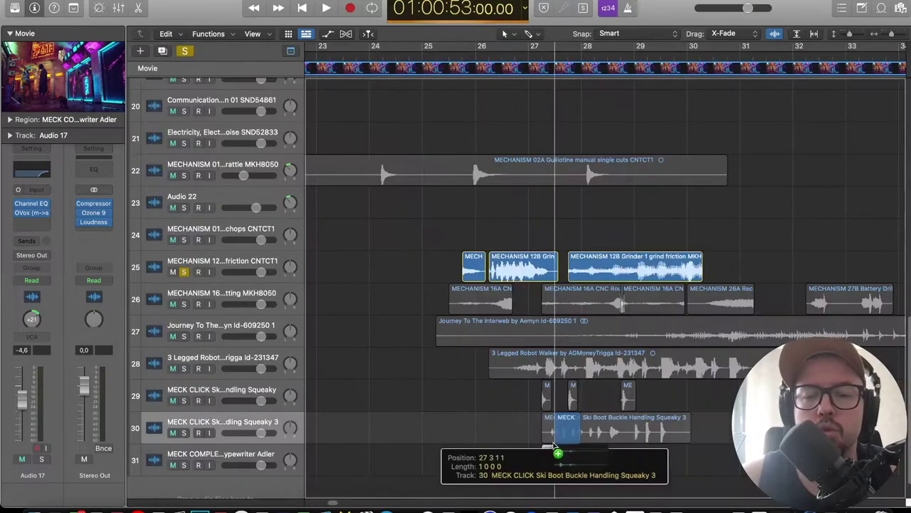
{"action": "left_click_drag", "start_coordinate": [552, 442], "coordinate": [553, 457]}
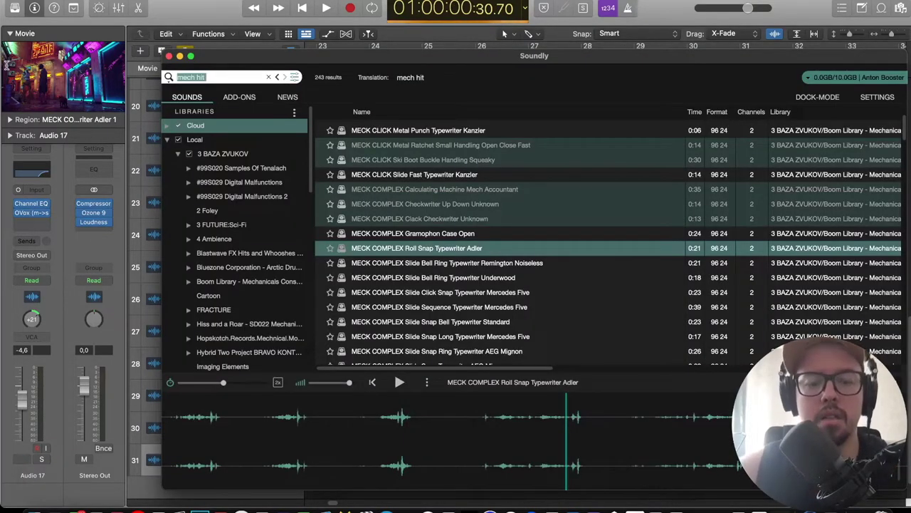
Search the sound library for "footsteps concrete" and add Footsteps, Human, Asphalt, Male, Leather Sole, Walk, Scuff to a new track.
{"action": "type", "text": "footsteps concrete"}
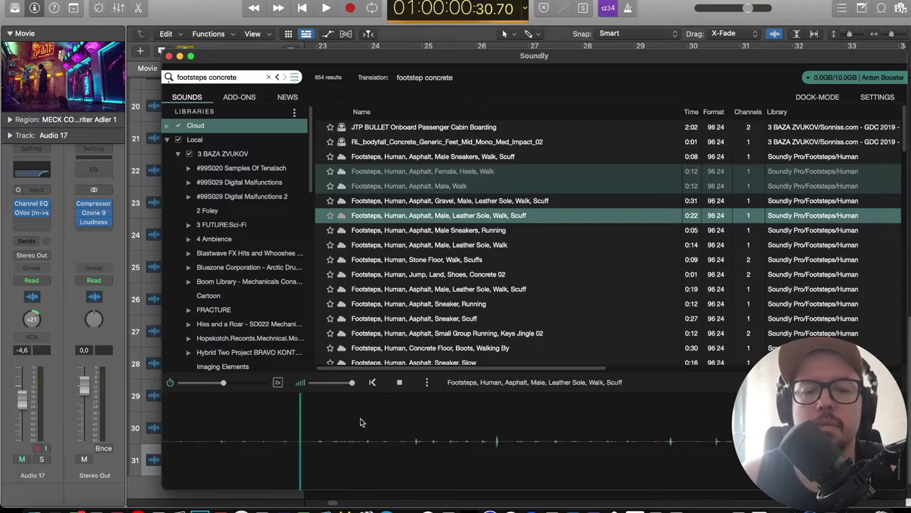
{"action": "left_click_drag", "start_coordinate": [318, 448], "coordinate": [162, 449]}
{"action": "left_click_drag", "start_coordinate": [224, 450], "coordinate": [569, 462]}
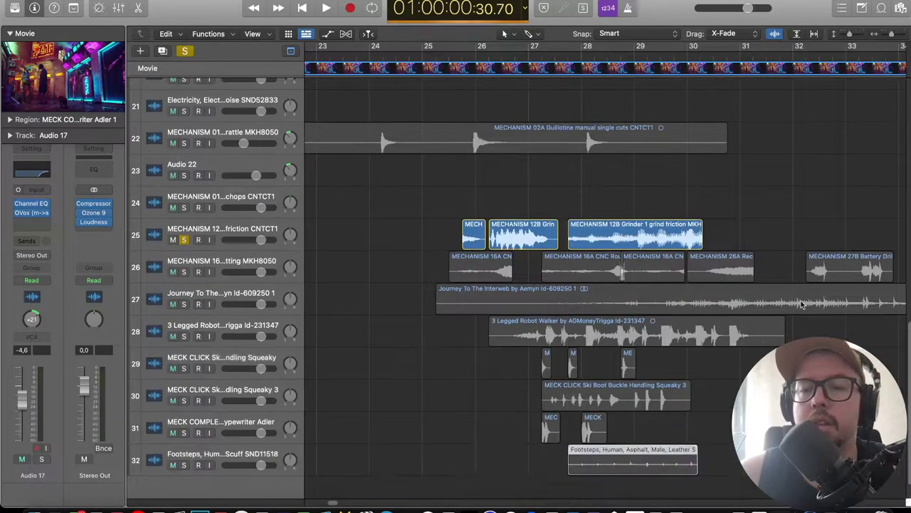
Enlarge the track height and move the footsteps region earlier, to shortly after the start of the ski boot and typewriter excerpts.
{"action": "left_click", "coordinate": [790, 6]}
{"action": "left_click_drag", "start_coordinate": [850, 34], "coordinate": [855, 36]}
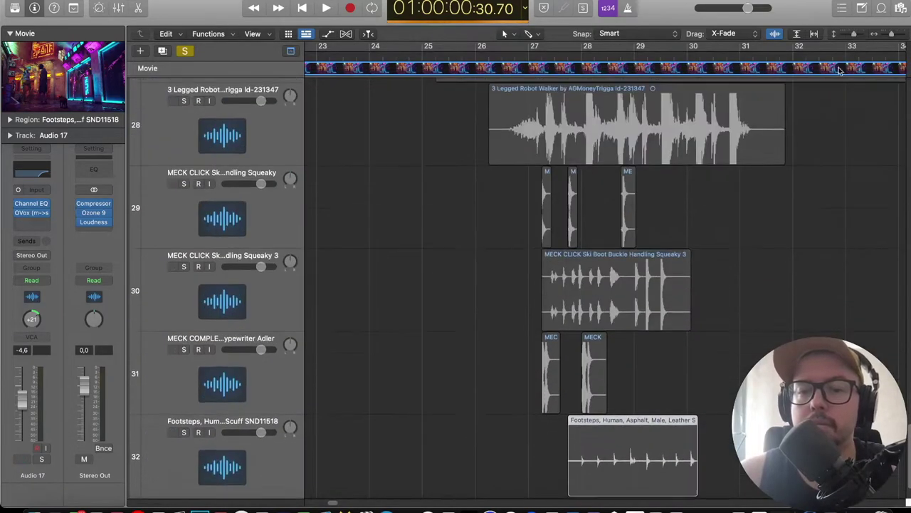
{"action": "scroll", "coordinate": [427, 285], "scroll_direction": "down", "scroll_amount": 3}
{"action": "left_click", "coordinate": [184, 379]}
{"action": "scroll", "coordinate": [585, 407], "scroll_direction": "up", "scroll_amount": 5}
{"action": "left_click_drag", "start_coordinate": [556, 409], "coordinate": [407, 414]}
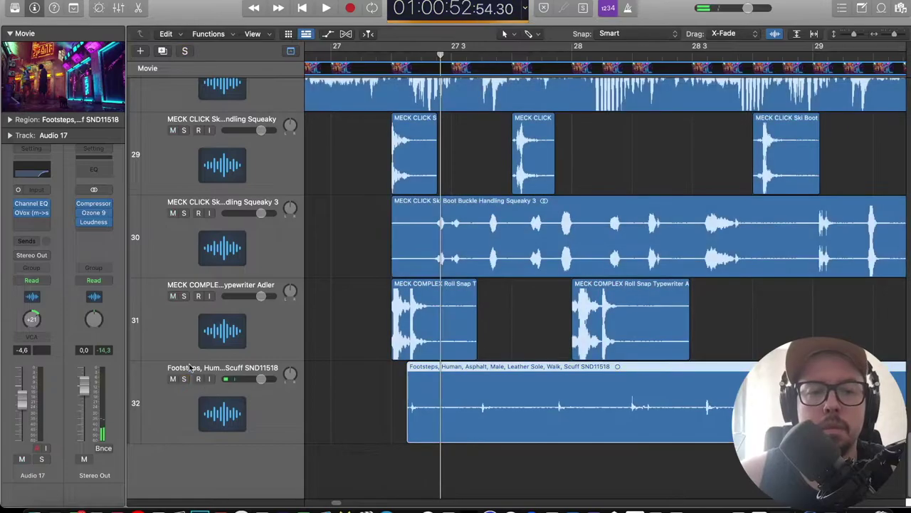
Solo the footsteps track and cut its recording into separate footsteps while checking them against the picture.
{"action": "left_click", "coordinate": [181, 379]}
{"action": "left_click", "coordinate": [386, 55]}
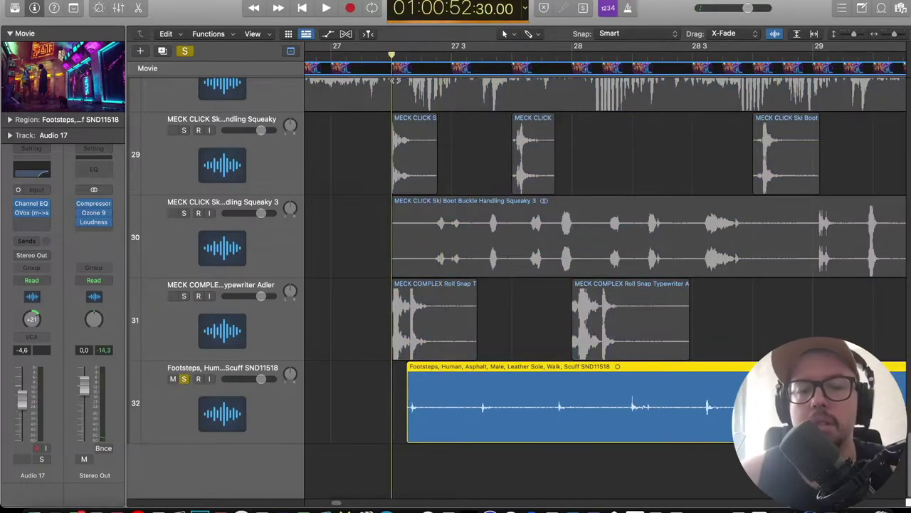
{"action": "key", "text": "space"}
{"action": "key", "text": "space"}
{"action": "key", "text": "super+t"}
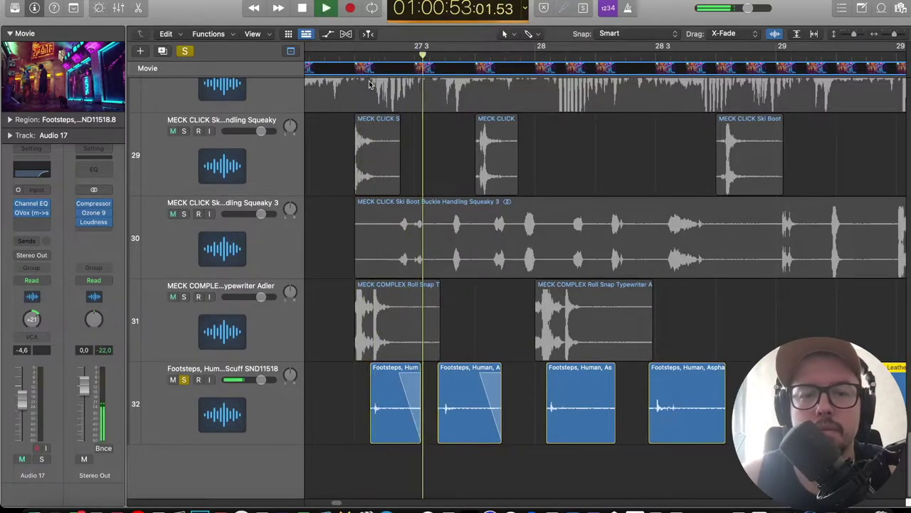
{"action": "key", "text": "space"}
Move the first footstep earlier, to just after bar 27, and play the walk back against the picture.
{"action": "left_click_drag", "start_coordinate": [393, 393], "coordinate": [343, 394]}
{"action": "scroll", "coordinate": [489, 398], "scroll_direction": "left", "scroll_amount": 3}
{"action": "left_click", "coordinate": [349, 54]}
{"action": "key", "text": "space"}
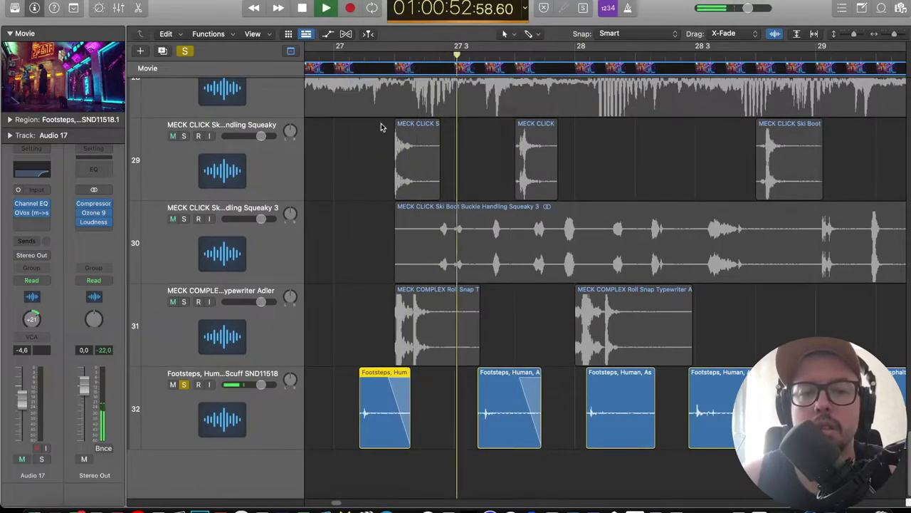
{"action": "scroll", "coordinate": [491, 289], "scroll_direction": "right", "scroll_amount": 3}
{"action": "scroll", "coordinate": [493, 290], "scroll_direction": "right", "scroll_amount": 3}
{"action": "key", "text": "space"}
Reposition the remaining footsteps so they match the character's walk from bar 28 onward.
{"action": "scroll", "coordinate": [624, 366], "scroll_direction": "down", "scroll_amount": 2}
{"action": "left_click_drag", "start_coordinate": [624, 366], "coordinate": [554, 398]}
{"action": "scroll", "coordinate": [570, 397], "scroll_direction": "right", "scroll_amount": 5}
{"action": "left_click", "coordinate": [580, 405]}
{"action": "left_click_drag", "start_coordinate": [673, 470], "coordinate": [591, 381]}
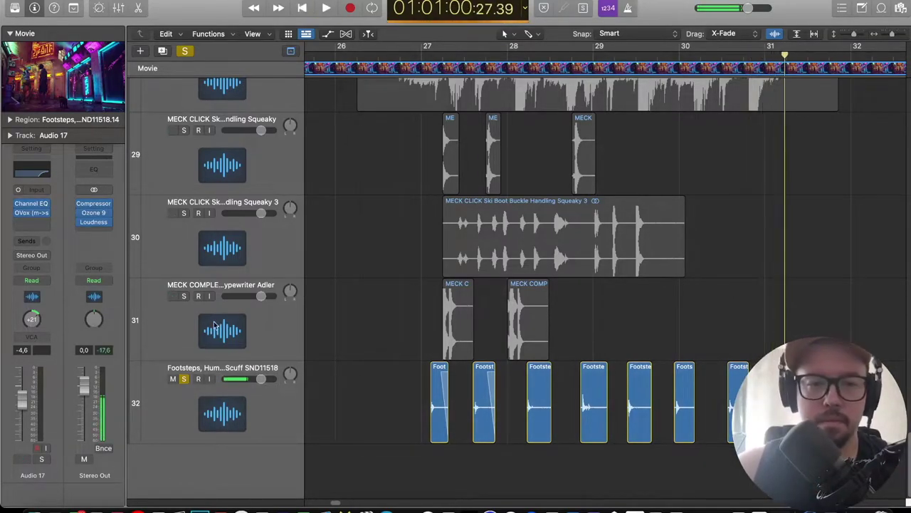
Solo the MECK COMPLEX Roll Snap Typewriter Adler track, shorten its first excerpt to a single hit, and align it with the first footstep.
{"action": "left_click", "coordinate": [184, 296]}
{"action": "scroll", "coordinate": [370, 311], "scroll_direction": "up", "scroll_amount": 10}
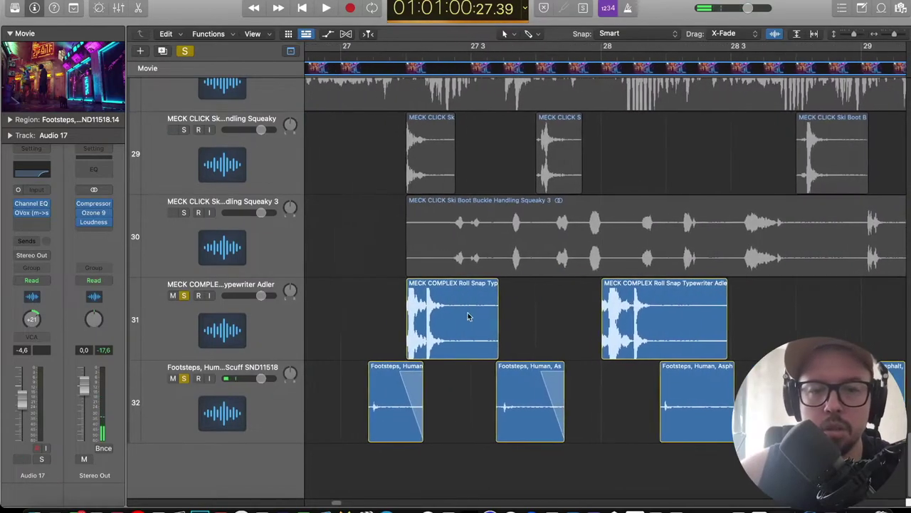
{"action": "left_click_drag", "start_coordinate": [502, 323], "coordinate": [433, 320]}
{"action": "scroll", "coordinate": [497, 311], "scroll_direction": "up", "scroll_amount": 8}
{"action": "left_click_drag", "start_coordinate": [507, 313], "coordinate": [381, 317]}
{"action": "scroll", "coordinate": [376, 230], "scroll_direction": "left", "scroll_amount": 4}
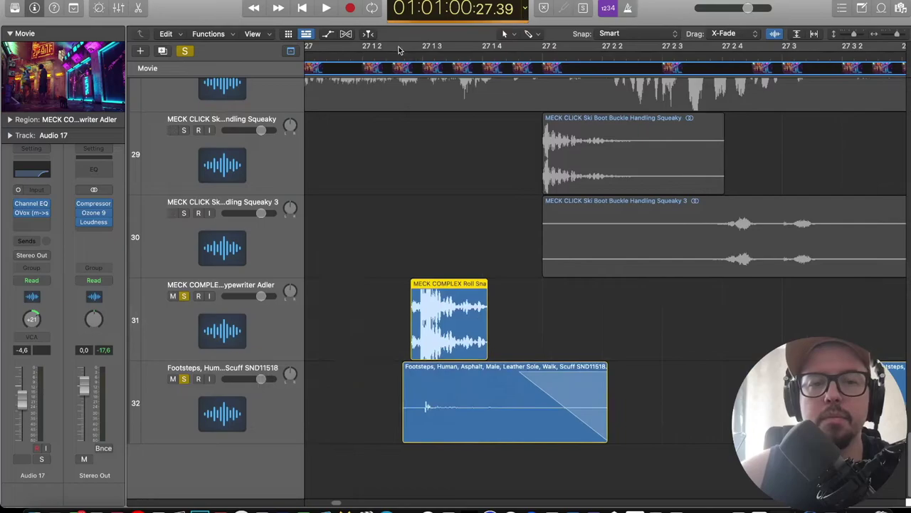
Lower the MECK COMPLEX Roll Snap Typewriter Adler track's volume to -13.0 dB and fade out the end of its trimmed hit.
{"action": "left_click", "coordinate": [392, 54]}
{"action": "key", "text": "space"}
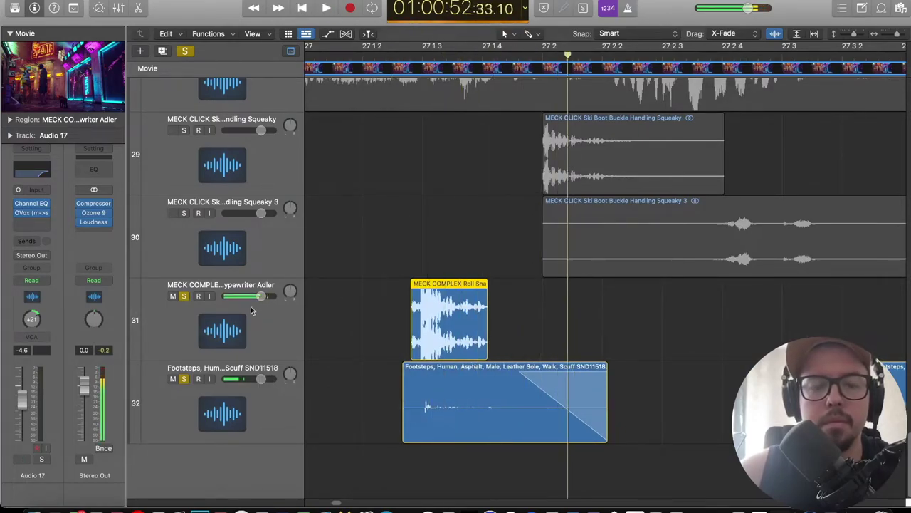
{"action": "left_click", "coordinate": [166, 296]}
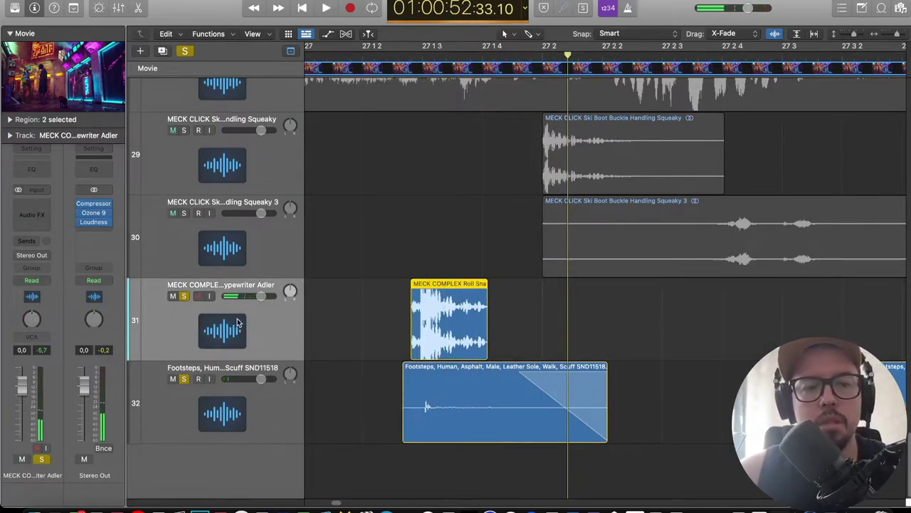
{"action": "left_click_drag", "start_coordinate": [260, 296], "coordinate": [240, 296]}
{"action": "left_click", "coordinate": [384, 55]}
{"action": "key", "text": "space"}
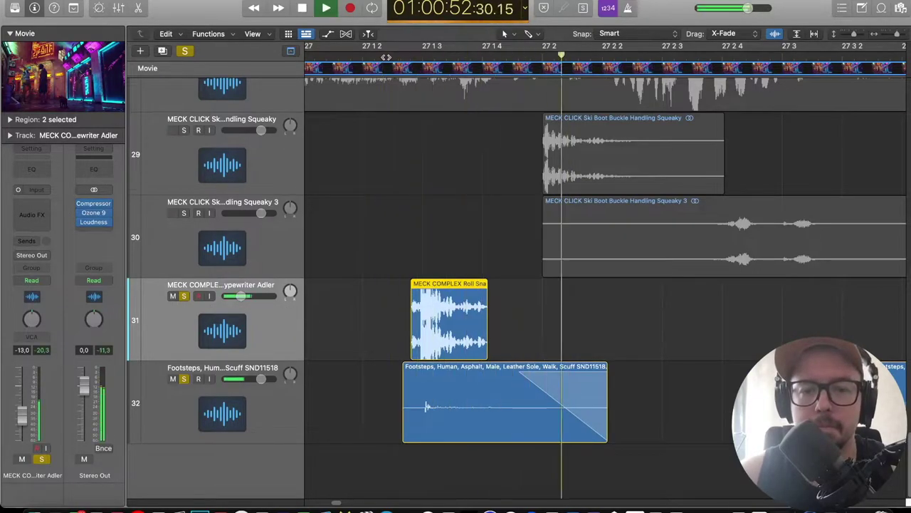
{"action": "left_click_drag", "start_coordinate": [470, 303], "coordinate": [477, 306]}
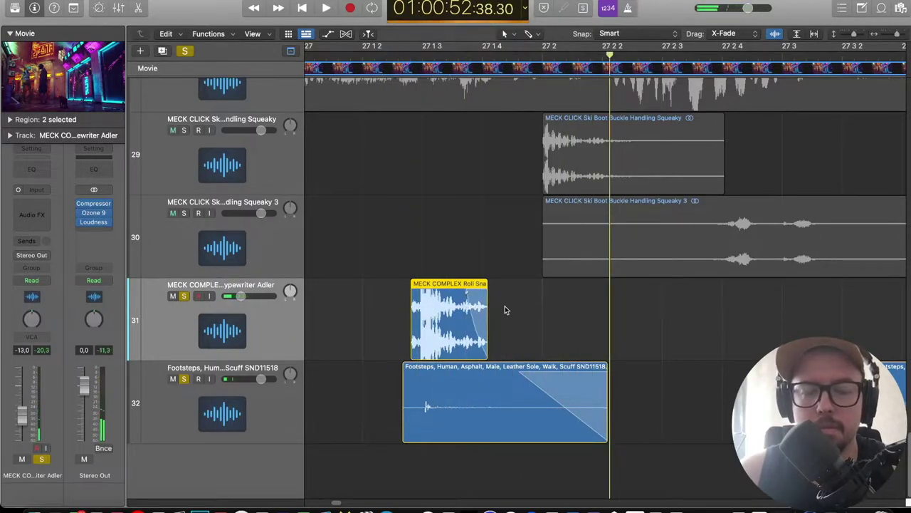
Delete the untrimmed second typewriter excerpt and place a copy of the trimmed, faded hit over the second footstep.
{"action": "key", "text": "super+Left"}
{"action": "scroll", "coordinate": [506, 298], "scroll_direction": "right", "scroll_amount": 5}
{"action": "left_click_drag", "start_coordinate": [814, 320], "coordinate": [601, 316]}
{"action": "key", "text": "Delete"}
{"action": "left_click", "coordinate": [499, 305]}
{"action": "key", "text": "super+Left"}
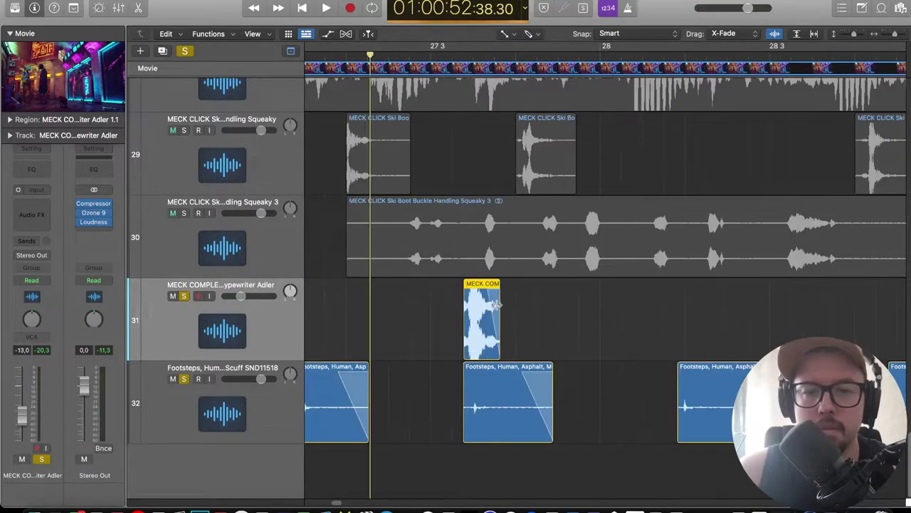
{"action": "scroll", "coordinate": [500, 307], "scroll_direction": "left", "scroll_amount": 10}
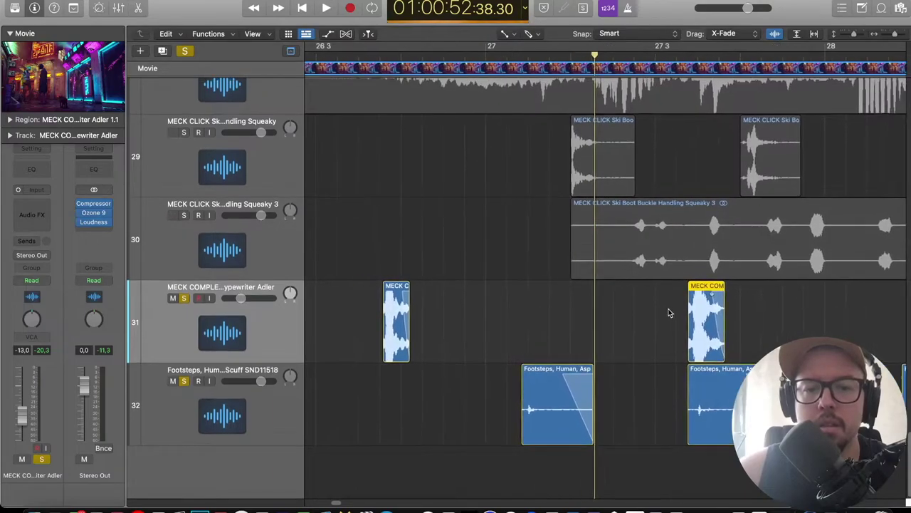
Move the earlier typewriter region on track 31 so it starts together with the first footstep region on track 32.
{"action": "scroll", "coordinate": [609, 312], "scroll_direction": "right", "scroll_amount": 2}
{"action": "left_click", "coordinate": [446, 328]}
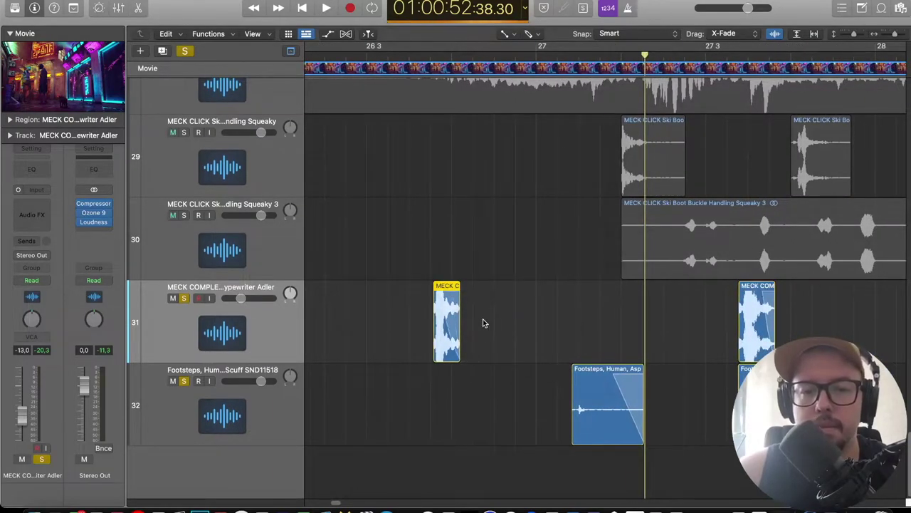
{"action": "left_click_drag", "start_coordinate": [446, 323], "coordinate": [584, 323]}
{"action": "scroll", "coordinate": [427, 313], "scroll_direction": "right", "scroll_amount": 3}
Unsolo the footsteps track, set a cycle range around both typewriter regions ending at bar 28, and play it.
{"action": "left_click", "coordinate": [183, 381]}
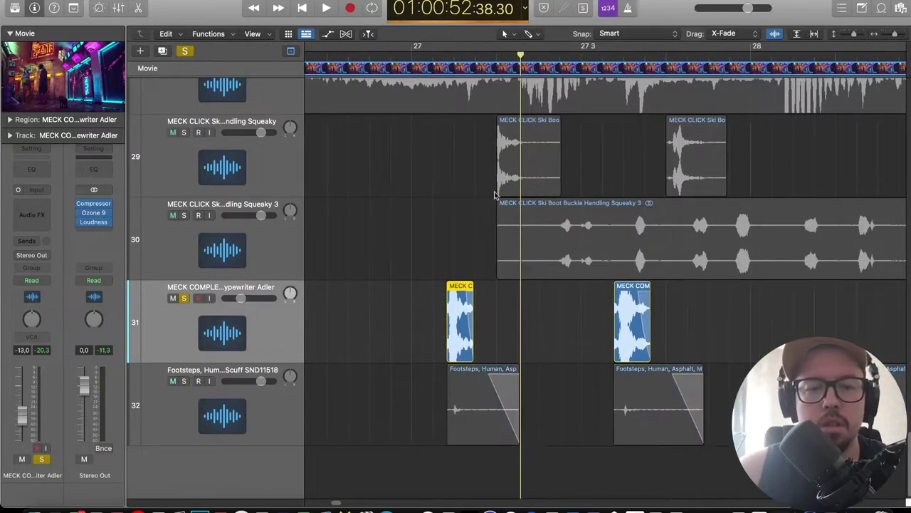
{"action": "left_click_drag", "start_coordinate": [438, 49], "coordinate": [750, 47]}
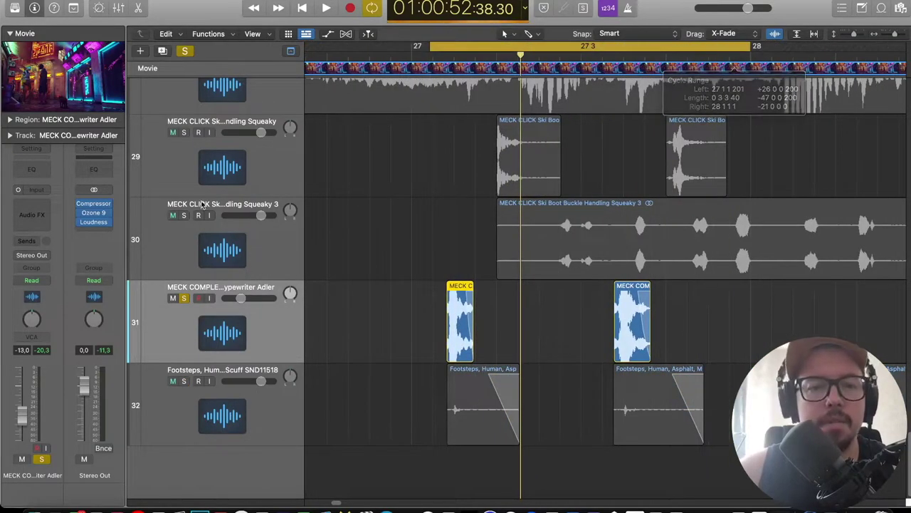
{"action": "key", "text": "space"}
Add a Channel EQ to the typewriter track with a −7 dB high shelf at 1390 Hz and a high-cut filter.
{"action": "left_click", "coordinate": [31, 169]}
{"action": "left_click_drag", "start_coordinate": [736, 253], "coordinate": [657, 270]}
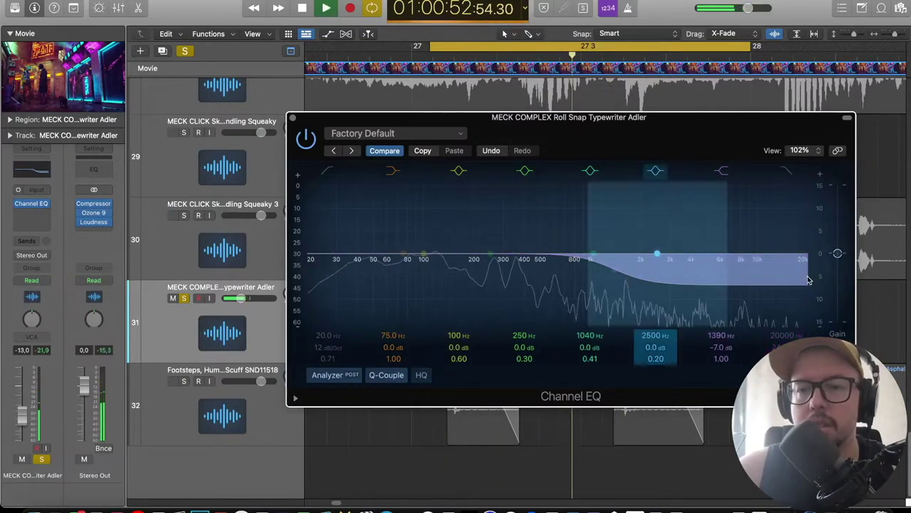
{"action": "left_click", "coordinate": [789, 172]}
{"action": "left_click_drag", "start_coordinate": [800, 260], "coordinate": [734, 283]}
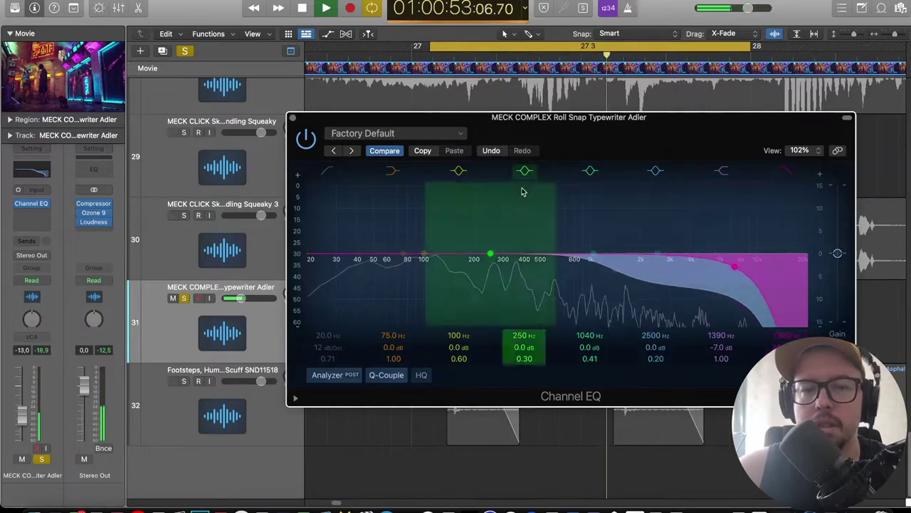
{"action": "left_click", "coordinate": [293, 118]}
Solo the footsteps track along with the typewriter track and play both layers in the loop.
{"action": "key", "text": "space"}
{"action": "left_click", "coordinate": [184, 380]}
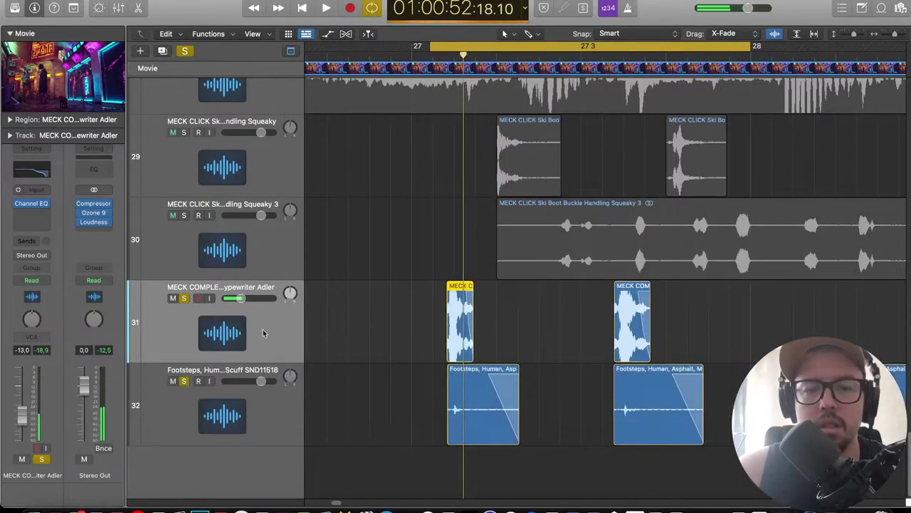
{"action": "key", "text": "space"}
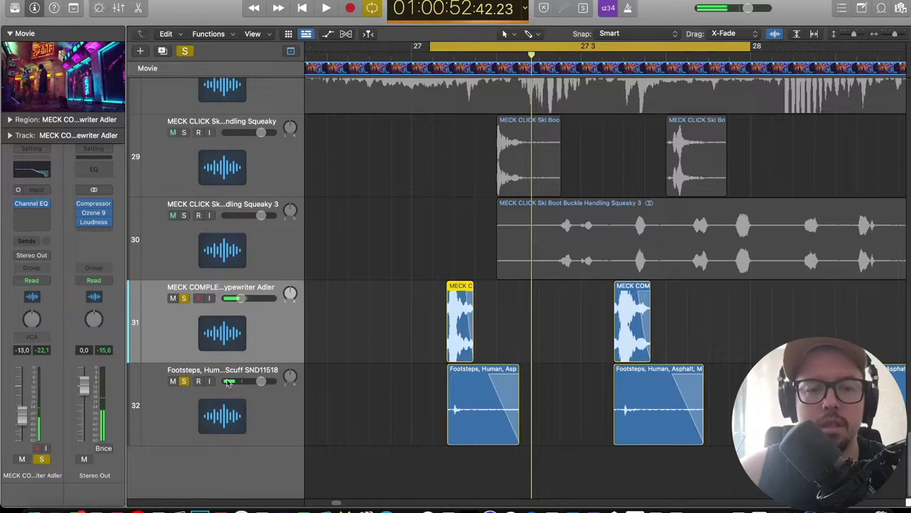
Add a Compressor with the Classic Drums preset to the footsteps track and adjust its make-up gain during playback.
{"action": "left_click", "coordinate": [234, 380]}
{"action": "left_click", "coordinate": [26, 205]}
{"action": "left_click", "coordinate": [40, 240]}
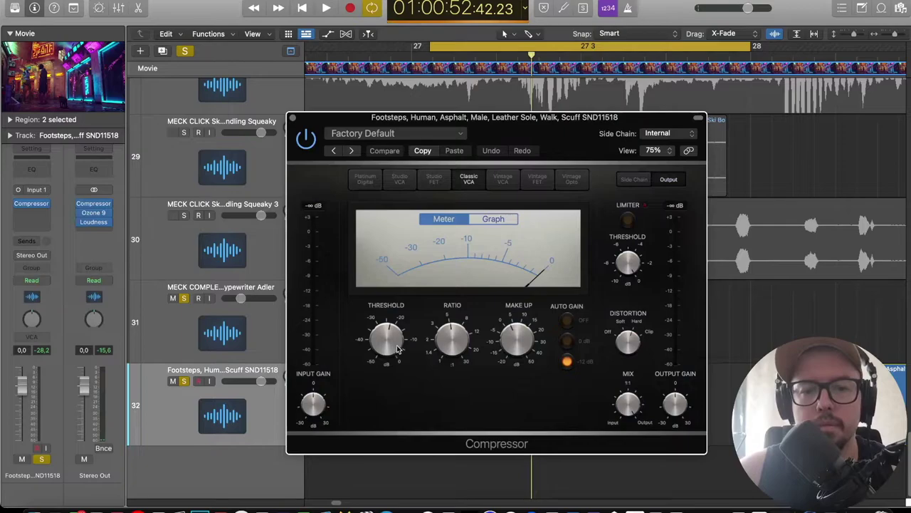
{"action": "key", "text": "space"}
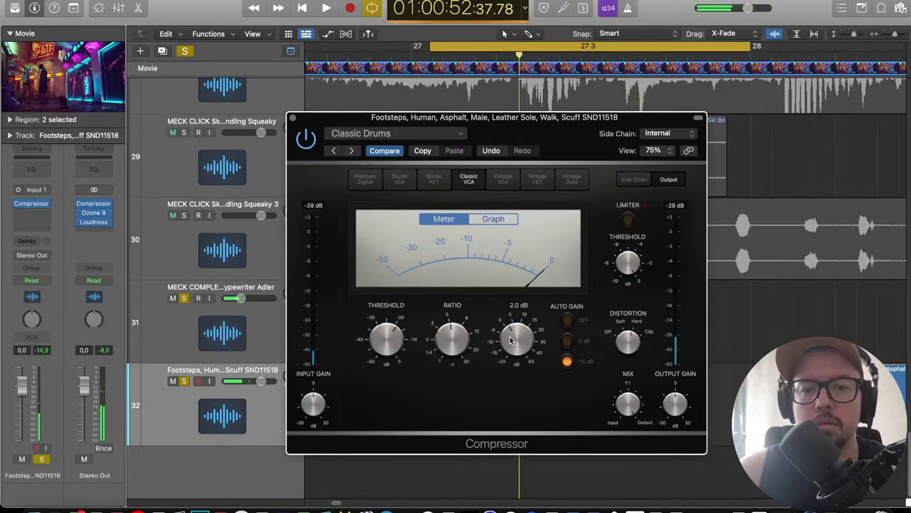
{"action": "left_click", "coordinate": [292, 119]}
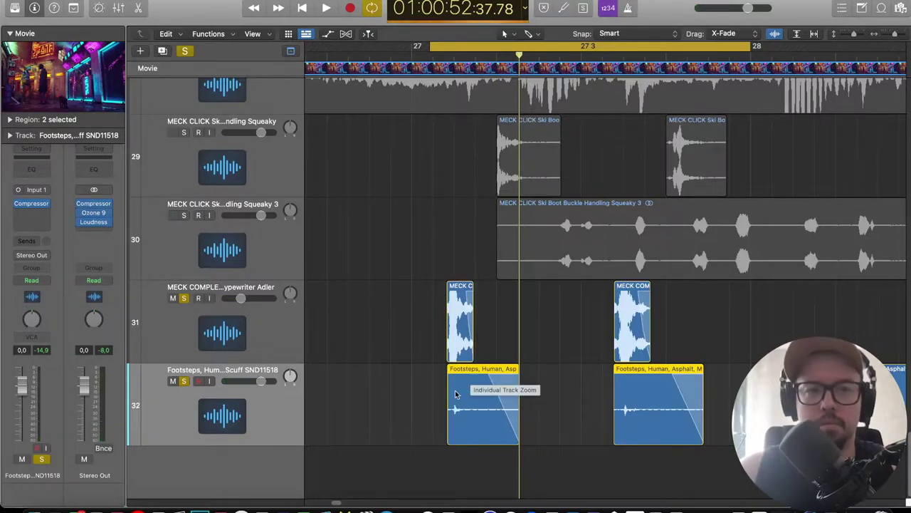
Turn cycling off and play back the layered footsteps and typewriter regions against the other tracks' timing.
{"action": "left_click_drag", "start_coordinate": [855, 34], "coordinate": [853, 34]}
{"action": "scroll", "coordinate": [651, 189], "scroll_direction": "right", "scroll_amount": 2}
{"action": "left_click", "coordinate": [585, 54]}
{"action": "key", "text": "c"}
{"action": "key", "text": "space"}
{"action": "scroll", "coordinate": [459, 189], "scroll_direction": "down", "scroll_amount": 5}
{"action": "scroll", "coordinate": [467, 199], "scroll_direction": "left", "scroll_amount": 2}
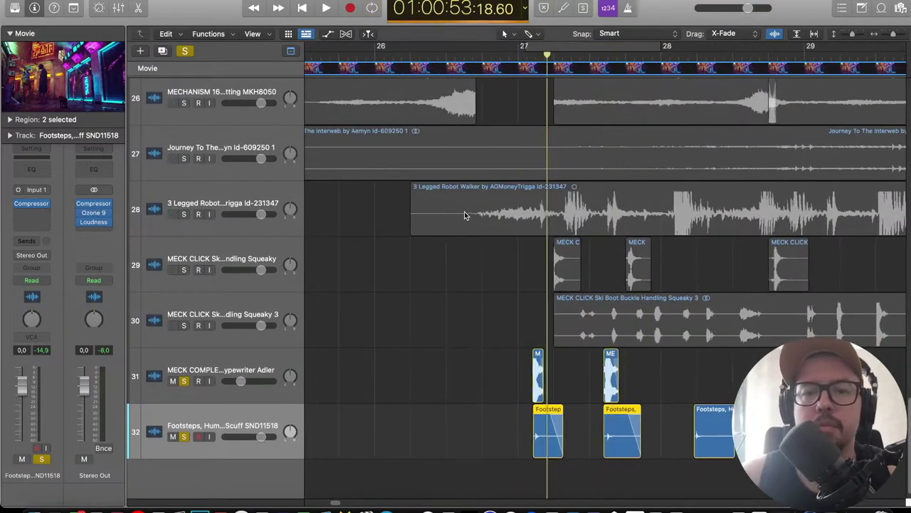
Solo the MECHANISM 12B grinder friction track and listen to it from about bar 25 without cycling.
{"action": "scroll", "coordinate": [467, 214], "scroll_direction": "down", "scroll_amount": 8}
{"action": "scroll", "coordinate": [466, 213], "scroll_direction": "up", "scroll_amount": 4}
{"action": "scroll", "coordinate": [470, 207], "scroll_direction": "right", "scroll_amount": 3}
{"action": "left_click", "coordinate": [183, 162]}
{"action": "left_click_drag", "start_coordinate": [413, 45], "coordinate": [569, 47]}
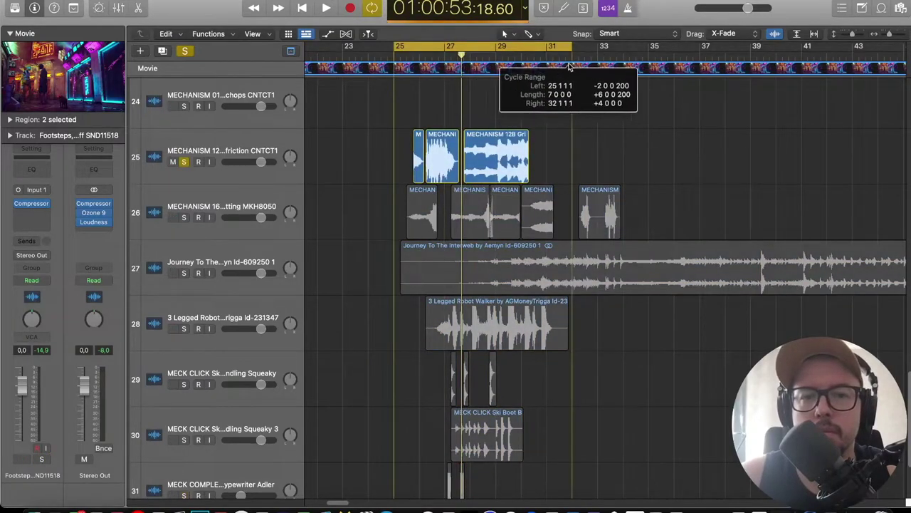
{"action": "key", "text": "space"}
{"action": "left_click", "coordinate": [418, 46]}
{"action": "key", "text": "space"}
{"action": "scroll", "coordinate": [401, 92], "scroll_direction": "up", "scroll_amount": 8}
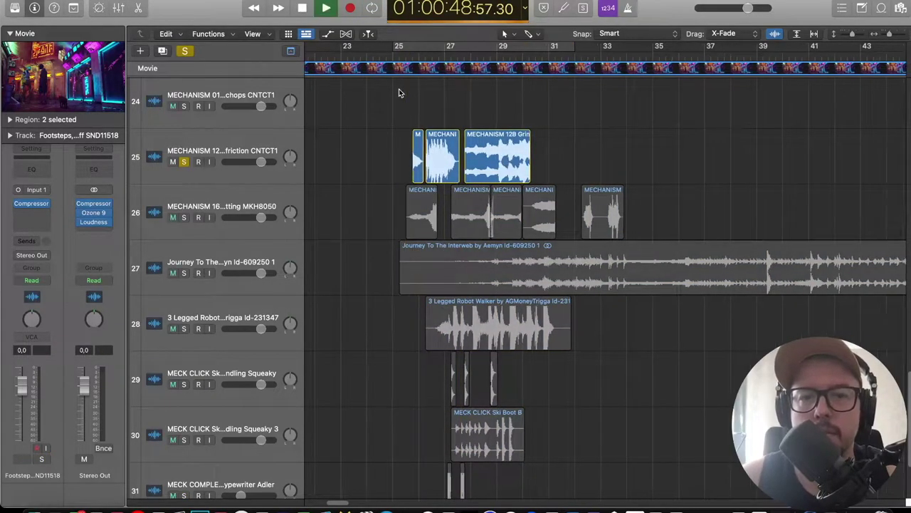
{"action": "scroll", "coordinate": [401, 92], "scroll_direction": "left", "scroll_amount": 1}
{"action": "scroll", "coordinate": [401, 92], "scroll_direction": "up", "scroll_amount": 1}
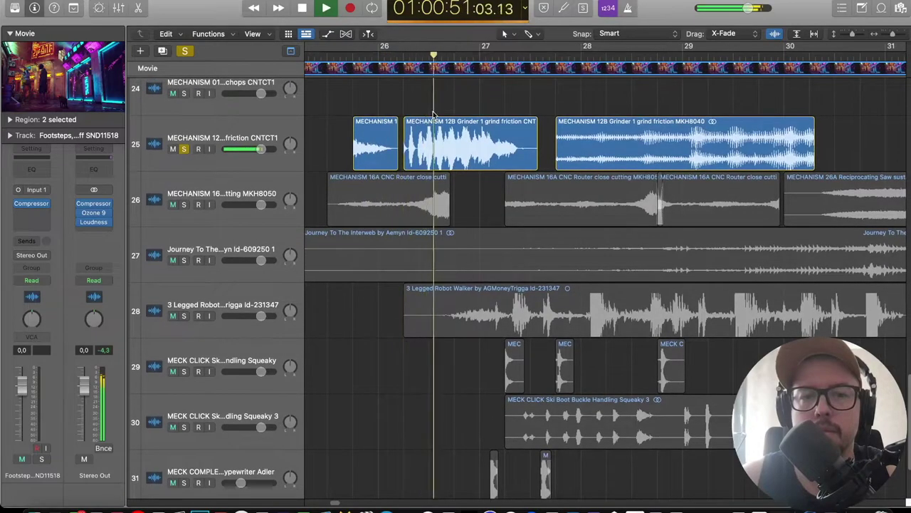
Move the MECHANISM 12B grinder friction track below the 3 Legged Robot Walker track.
{"action": "scroll", "coordinate": [413, 107], "scroll_direction": "down", "scroll_amount": 1}
{"action": "left_click_drag", "start_coordinate": [854, 35], "coordinate": [849, 35]}
{"action": "scroll", "coordinate": [638, 136], "scroll_direction": "down", "scroll_amount": 5}
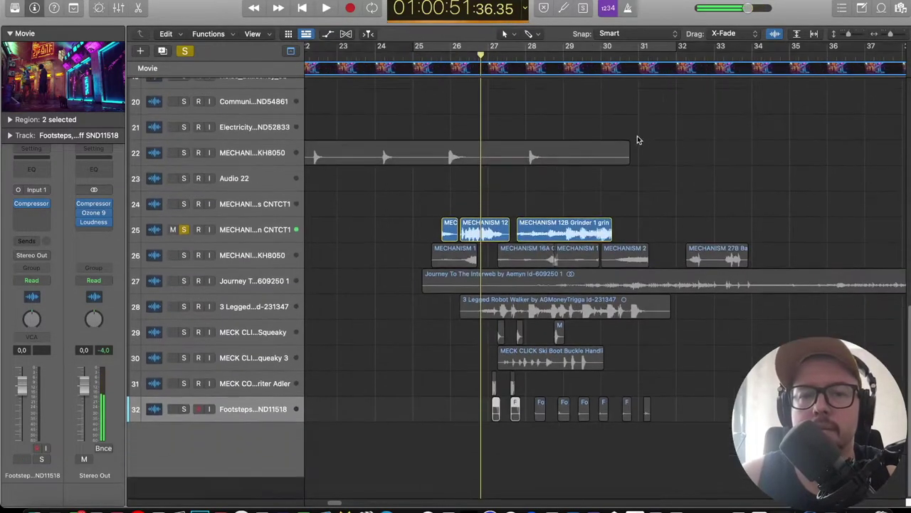
{"action": "left_click_drag", "start_coordinate": [257, 254], "coordinate": [213, 345]}
Solo only the Ski Boot Buckle Handling Squeaky 3 track and play it to judge its individual squeaks.
{"action": "left_click", "coordinate": [183, 380]}
{"action": "left_click", "coordinate": [184, 328]}
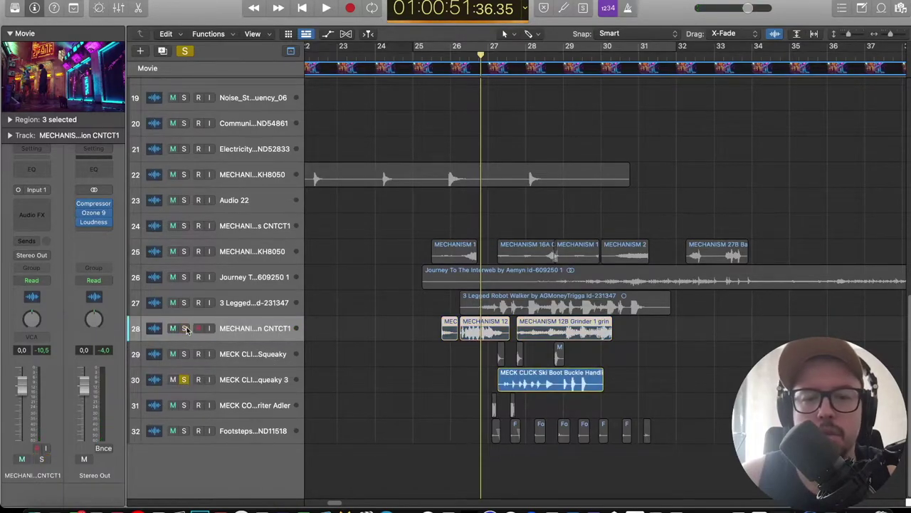
{"action": "key", "text": "space"}
{"action": "scroll", "coordinate": [539, 299], "scroll_direction": "right", "scroll_amount": 2}
{"action": "key", "text": "super+Right"}
{"action": "key", "text": "super+Right"}
{"action": "key", "text": "super+Right"}
{"action": "scroll", "coordinate": [539, 299], "scroll_direction": "right", "scroll_amount": 2}
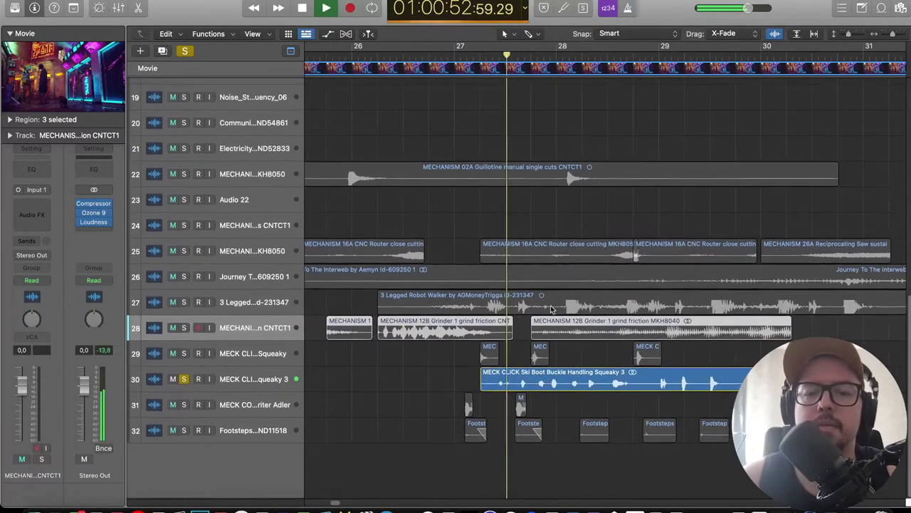
{"action": "key", "text": "super+Right"}
{"action": "key", "text": "super+Right"}
{"action": "key", "text": "space"}
Split the Squeaky 3 region at the second footstep, trim the first piece's start and move it to the first footstep.
{"action": "left_click_drag", "start_coordinate": [848, 36], "coordinate": [853, 35]}
{"action": "scroll", "coordinate": [711, 285], "scroll_direction": "right", "scroll_amount": 2}
{"action": "scroll", "coordinate": [655, 320], "scroll_direction": "down", "scroll_amount": 3}
{"action": "scroll", "coordinate": [647, 307], "scroll_direction": "right", "scroll_amount": 3}
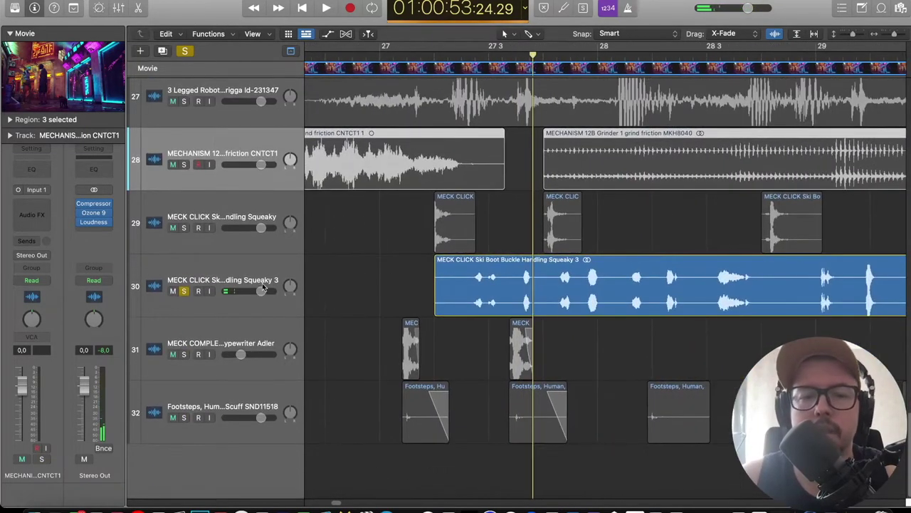
{"action": "left_click", "coordinate": [509, 280], "text": "super"}
{"action": "left_click_drag", "start_coordinate": [471, 289], "coordinate": [407, 295]}
Set the Squeaky 3 track's volume to −15.6 dB and play it from the first squeak.
{"action": "left_click_drag", "start_coordinate": [261, 291], "coordinate": [238, 291]}
{"action": "left_click", "coordinate": [198, 268]}
{"action": "left_click", "coordinate": [407, 54]}
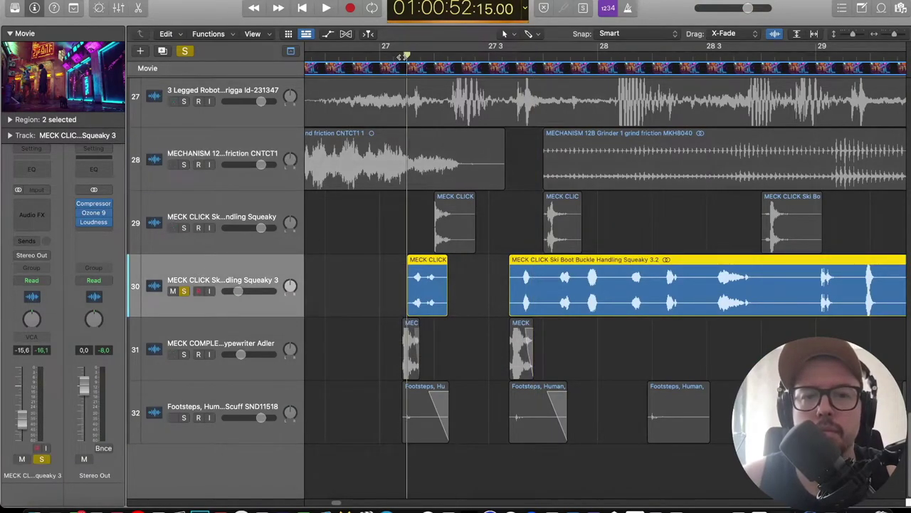
{"action": "key", "text": "space"}
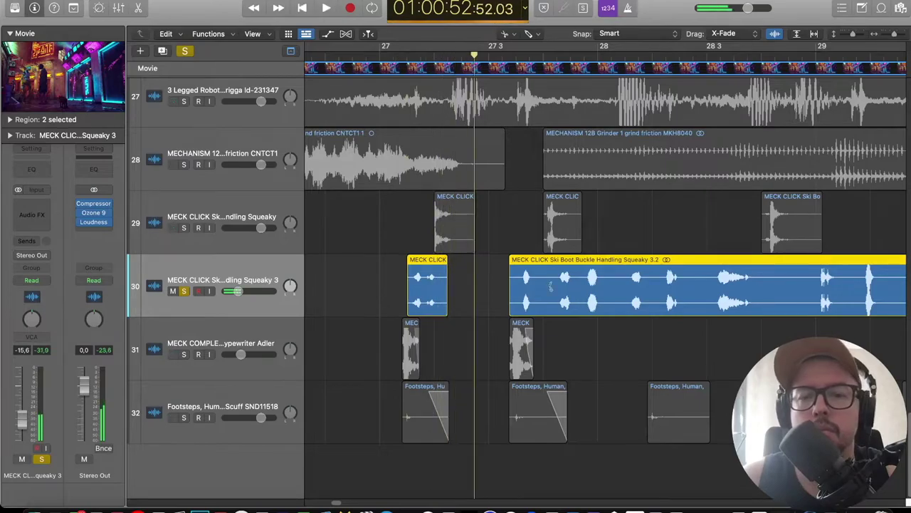
Split the Squeaky 3 region after the second footstep's squeak and move the remainder to the third footstep.
{"action": "left_click", "coordinate": [537, 283]}
{"action": "key", "text": "t"}
{"action": "key", "text": "t"}
{"action": "key", "text": "space"}
{"action": "left_click_drag", "start_coordinate": [665, 287], "coordinate": [753, 281]}
Split the region after the third footstep's squeak and move the remainder to just before the fourth footstep.
{"action": "left_click", "coordinate": [687, 289]}
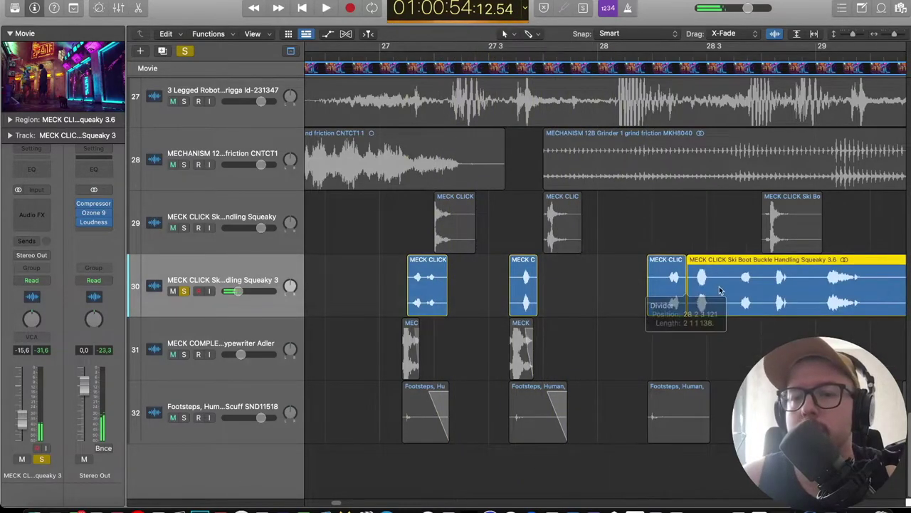
{"action": "scroll", "coordinate": [708, 282], "scroll_direction": "right", "scroll_amount": 5}
{"action": "key", "text": "t"}
{"action": "key", "text": "t"}
{"action": "left_click_drag", "start_coordinate": [552, 287], "coordinate": [644, 288]}
{"action": "key", "text": "space"}
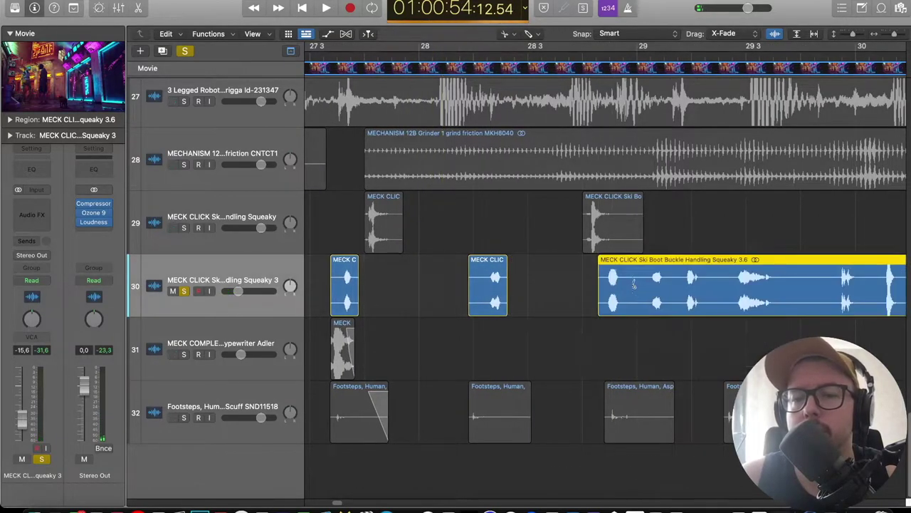
Split the region after the fourth footstep's squeak and move the remainder near the fifth footstep.
{"action": "scroll", "coordinate": [655, 281], "scroll_direction": "right", "scroll_amount": 5}
{"action": "key", "text": "t"}
{"action": "key", "text": "i"}
{"action": "left_click_drag", "start_coordinate": [638, 296], "coordinate": [718, 290]}
Split the region after the fifth footstep's squeak and move the remainder near the sixth footstep.
{"action": "left_click", "coordinate": [593, 288]}
{"action": "key", "text": "t"}
{"action": "key", "text": "t"}
{"action": "key", "text": "t"}
{"action": "key", "text": "i"}
Split the region after the sixth footstep's squeak and move the remainder near the seventh footstep.
{"action": "left_click", "coordinate": [737, 285]}
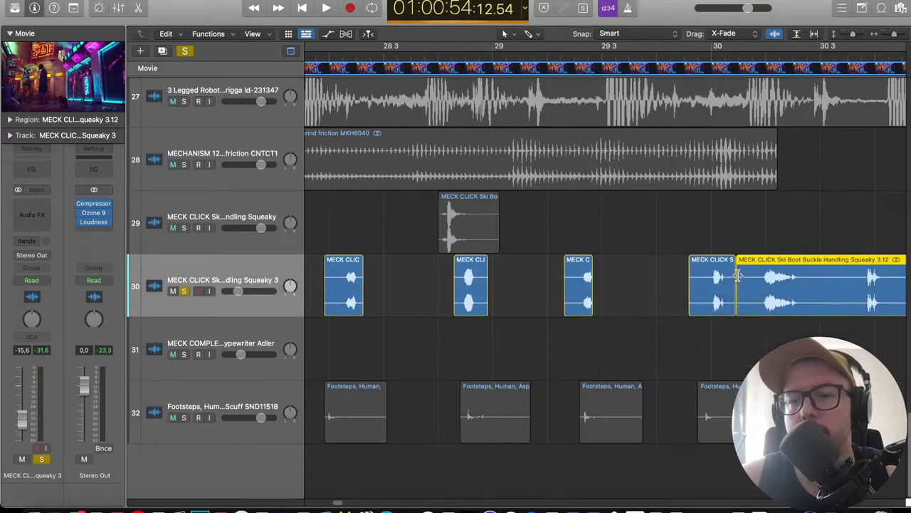
{"action": "scroll", "coordinate": [612, 294], "scroll_direction": "right", "scroll_amount": 5}
{"action": "left_click_drag", "start_coordinate": [566, 295], "coordinate": [645, 295]}
{"action": "key", "text": "t"}
{"action": "key", "text": "i"}
Split the region after the seventh footstep's squeak and move the remainder near the eighth footstep.
{"action": "left_click", "coordinate": [639, 291]}
{"action": "key", "text": "t"}
{"action": "key", "text": "t"}
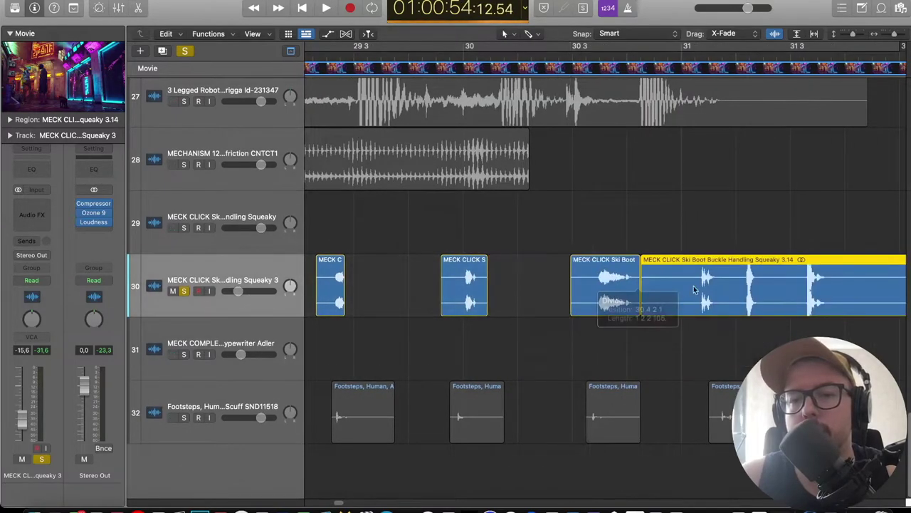
{"action": "scroll", "coordinate": [680, 293], "scroll_direction": "right", "scroll_amount": 5}
{"action": "left_click_drag", "start_coordinate": [547, 289], "coordinate": [584, 292]}
Split the region after the eighth footstep's squeak and delete the unused remainder.
{"action": "left_click", "coordinate": [615, 284]}
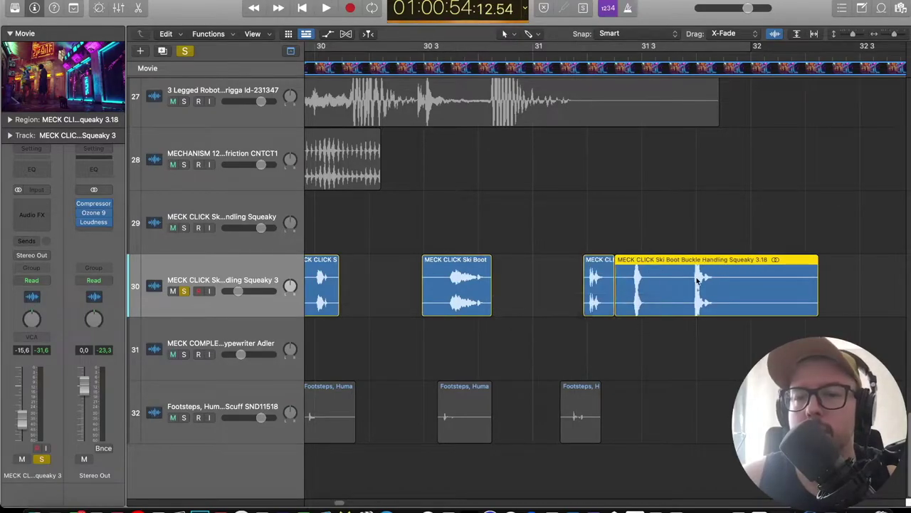
{"action": "key", "text": "t"}
{"action": "key", "text": "t"}
{"action": "key", "text": "Delete"}
Set the cycle range from bar 27 to bar 33 to cover all the footsteps.
{"action": "key", "text": "super+Left"}
{"action": "key", "text": "super+Left"}
{"action": "key", "text": "super+Left"}
{"action": "scroll", "coordinate": [726, 168], "scroll_direction": "left", "scroll_amount": 5}
{"action": "scroll", "coordinate": [695, 160], "scroll_direction": "left", "scroll_amount": 3}
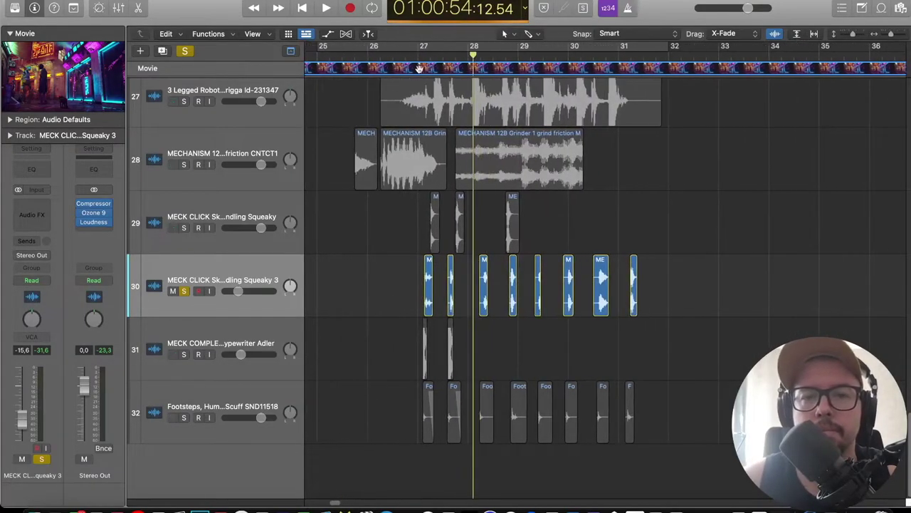
{"action": "left_click_drag", "start_coordinate": [417, 47], "coordinate": [721, 71]}
Copy the two typewriter regions on track 31 repeatedly to cover the remaining footsteps.
{"action": "key", "text": "super+Right"}
{"action": "key", "text": "super+Right"}
{"action": "key", "text": "super+Right"}
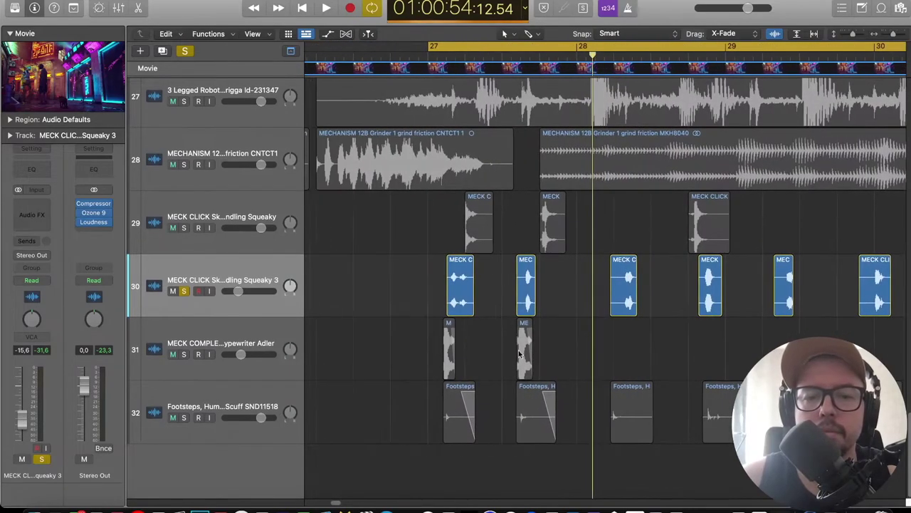
{"action": "left_click_drag", "start_coordinate": [455, 340], "coordinate": [606, 350]}
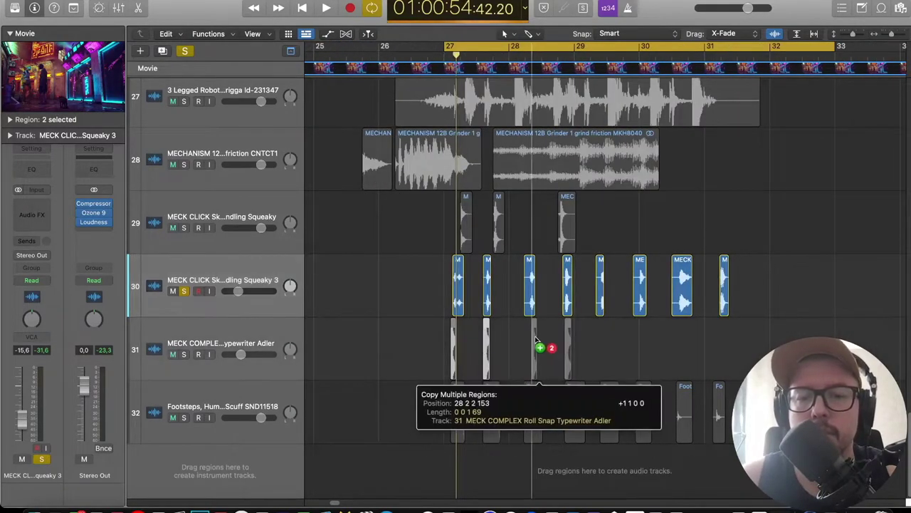
Align the third and fourth typewriter regions with the starts of the third and fourth footstep regions.
{"action": "key", "text": "super+Right"}
{"action": "key", "text": "super+Right"}
{"action": "key", "text": "super+Right"}
{"action": "scroll", "coordinate": [596, 348], "scroll_direction": "left", "scroll_amount": 1}
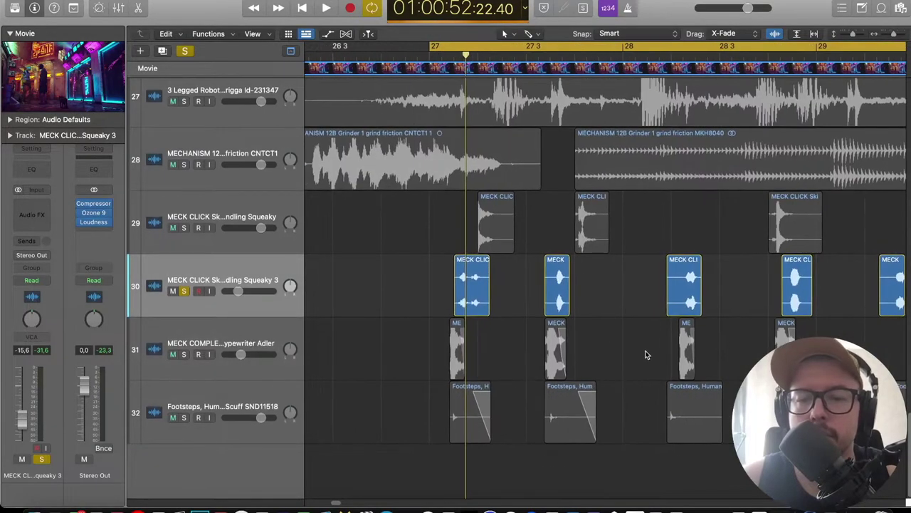
{"action": "scroll", "coordinate": [487, 348], "scroll_direction": "right", "scroll_amount": 5}
{"action": "left_click_drag", "start_coordinate": [445, 344], "coordinate": [433, 346]}
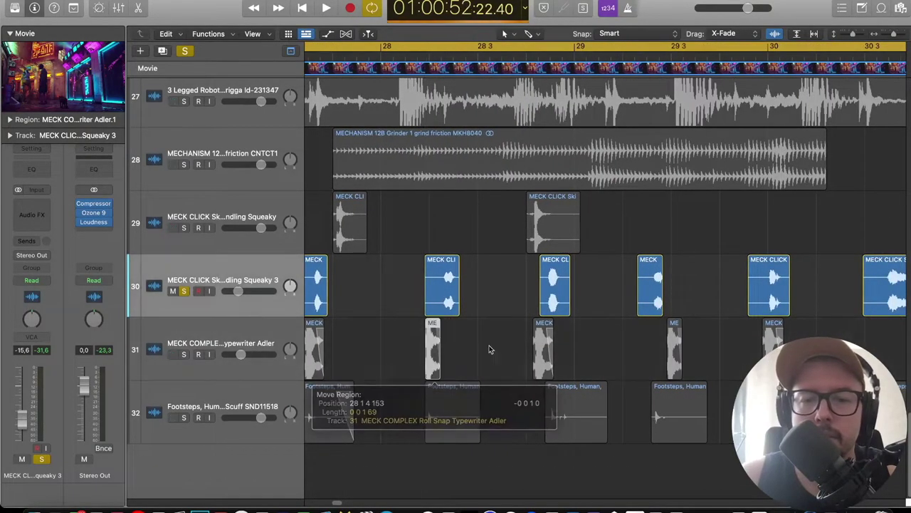
{"action": "left_click_drag", "start_coordinate": [541, 350], "coordinate": [552, 350]}
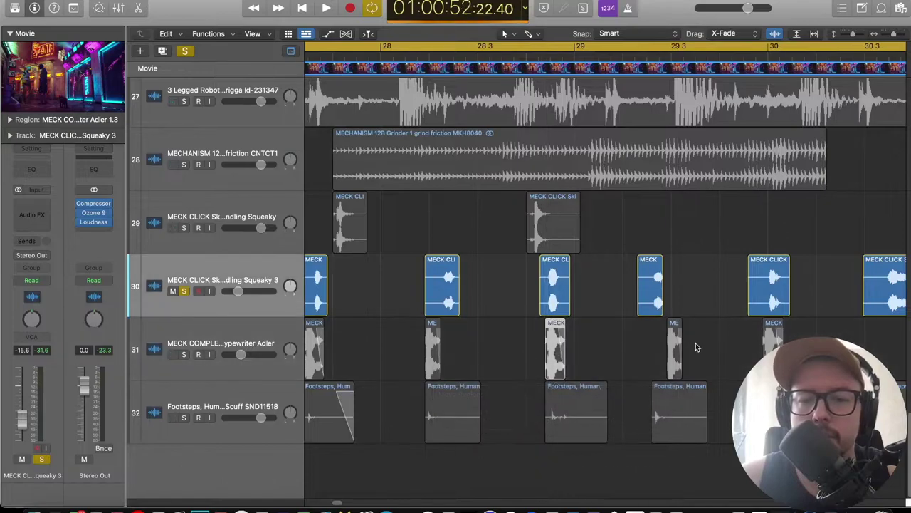
Align the remaining typewriter regions, from the fifth on, with the starts of their matching footstep regions.
{"action": "scroll", "coordinate": [698, 346], "scroll_direction": "right", "scroll_amount": 3}
{"action": "scroll", "coordinate": [641, 349], "scroll_direction": "up", "scroll_amount": 1}
{"action": "left_click_drag", "start_coordinate": [595, 371], "coordinate": [570, 367]}
{"action": "scroll", "coordinate": [577, 368], "scroll_direction": "right", "scroll_amount": 4}
{"action": "scroll", "coordinate": [576, 366], "scroll_direction": "down", "scroll_amount": 1}
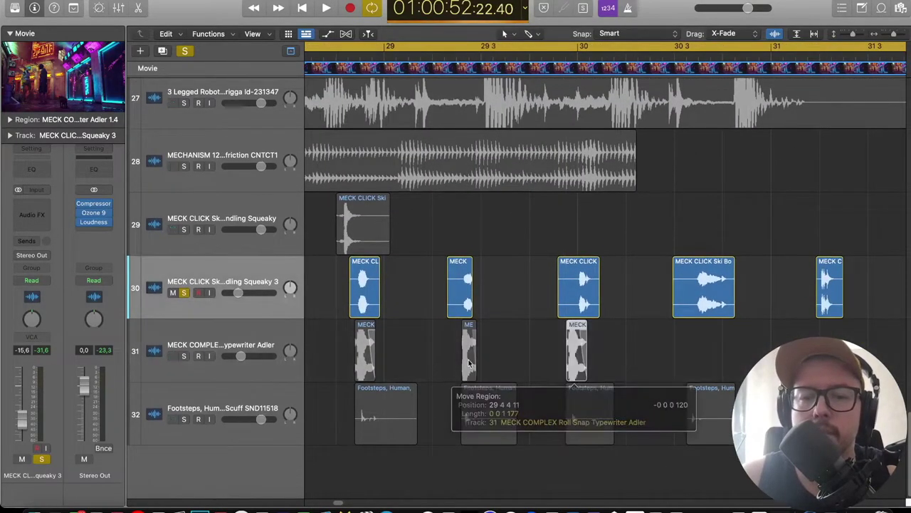
{"action": "left_click_drag", "start_coordinate": [638, 348], "coordinate": [700, 358]}
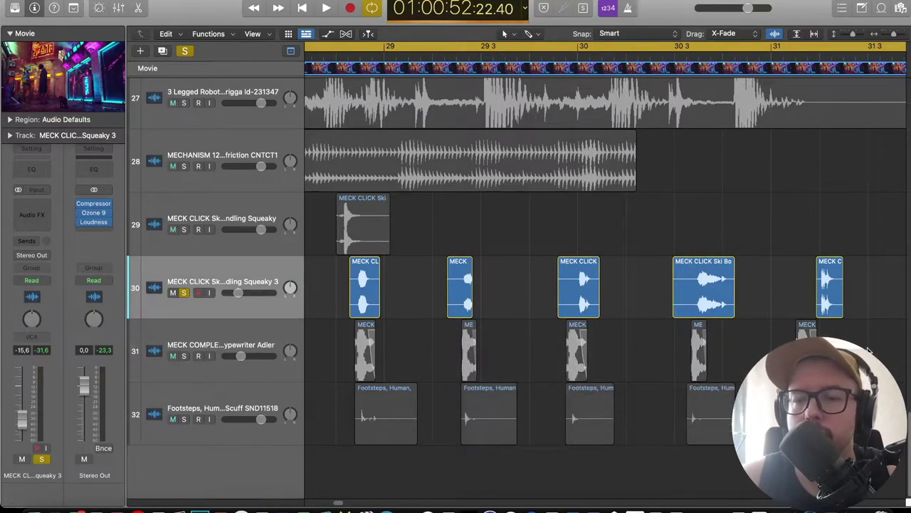
Solo the typewriter and footsteps tracks along with Squeaky 3 and play the three layers together.
{"action": "key", "text": "super+Left"}
{"action": "key", "text": "super+Left"}
{"action": "key", "text": "super+Left"}
{"action": "left_click", "coordinate": [184, 356]}
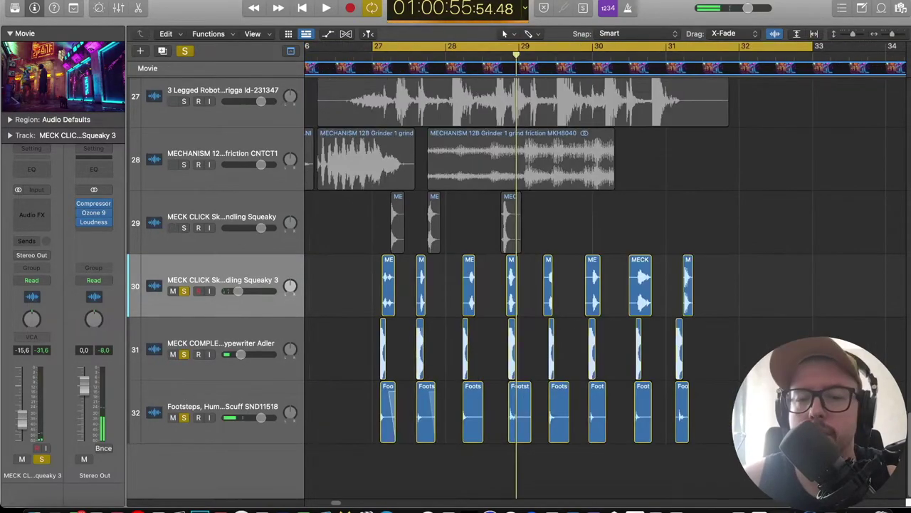
Select the last six footstep regions on track 32 and add a fade-out to their ends.
{"action": "left_click_drag", "start_coordinate": [766, 477], "coordinate": [590, 405]}
{"action": "key", "text": "super+Right"}
{"action": "key", "text": "super+Right"}
{"action": "key", "text": "super+Right"}
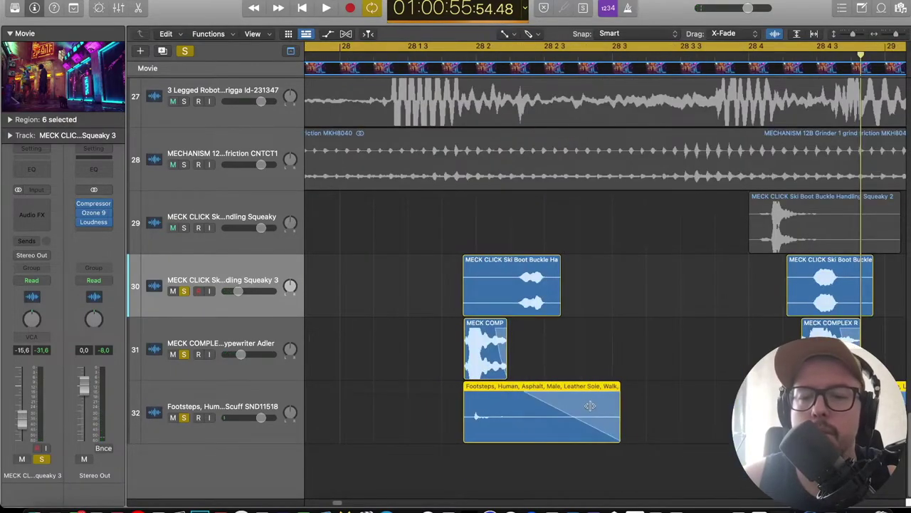
Play the soloed squeak, typewriter and footsteps layers together from the first steps and turn off all solos.
{"action": "key", "text": "super+Left"}
{"action": "key", "text": "super+Left"}
{"action": "key", "text": "super+Left"}
{"action": "key", "text": "space"}
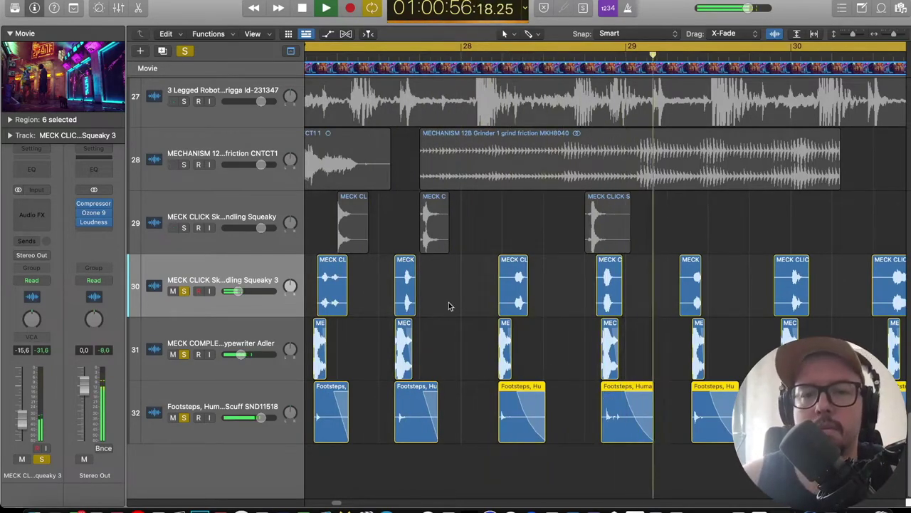
{"action": "key", "text": "space"}
{"action": "left_click", "coordinate": [183, 51]}
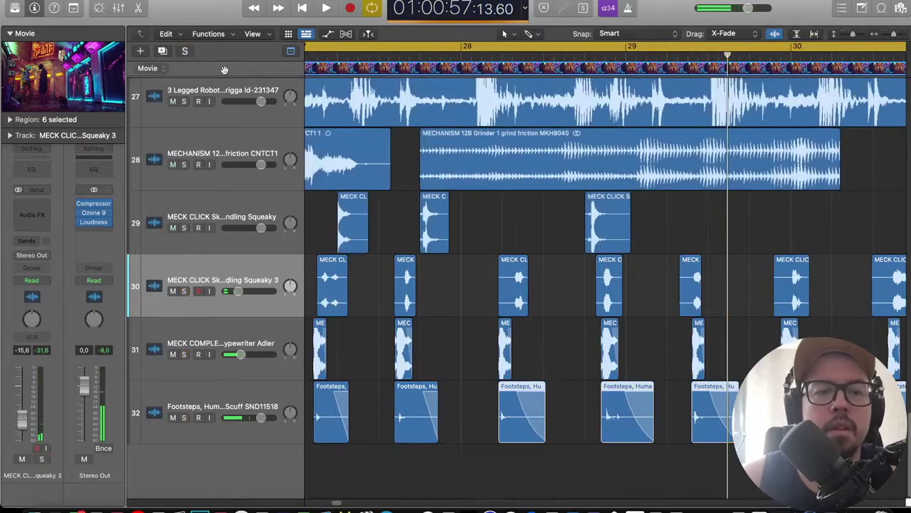
Solo the Squeaky track above Squeaky 3 and play its three buckle regions on their own from bar 27.
{"action": "left_click", "coordinate": [184, 227]}
{"action": "left_click", "coordinate": [366, 44]}
{"action": "scroll", "coordinate": [420, 73], "scroll_direction": "left", "scroll_amount": 3}
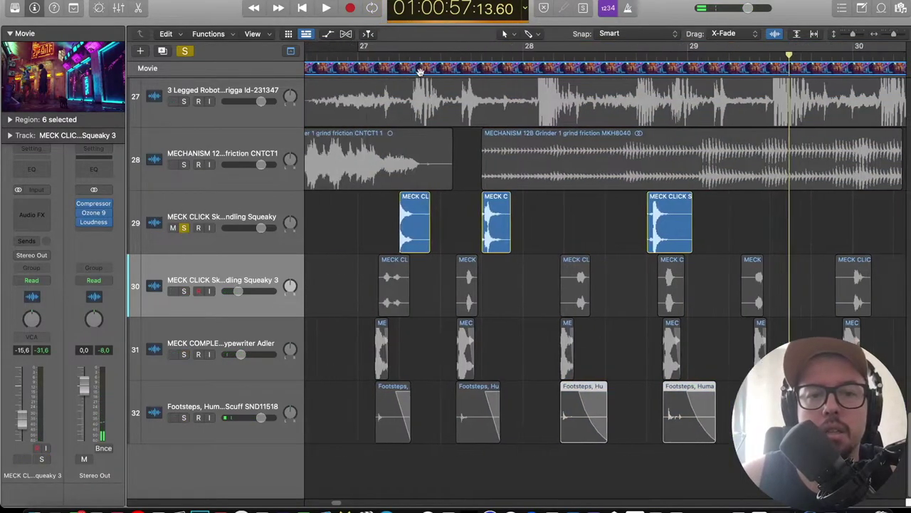
{"action": "scroll", "coordinate": [375, 139], "scroll_direction": "up", "scroll_amount": 3}
{"action": "scroll", "coordinate": [508, 110], "scroll_direction": "down", "scroll_amount": 4}
{"action": "scroll", "coordinate": [508, 110], "scroll_direction": "right", "scroll_amount": 2}
{"action": "scroll", "coordinate": [508, 110], "scroll_direction": "down", "scroll_amount": 1}
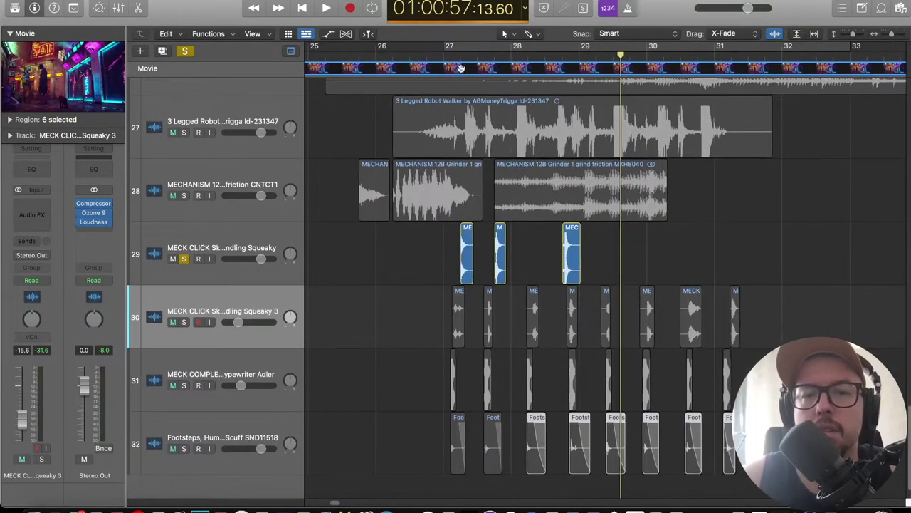
{"action": "left_click", "coordinate": [456, 46]}
{"action": "left_click", "coordinate": [460, 46]}
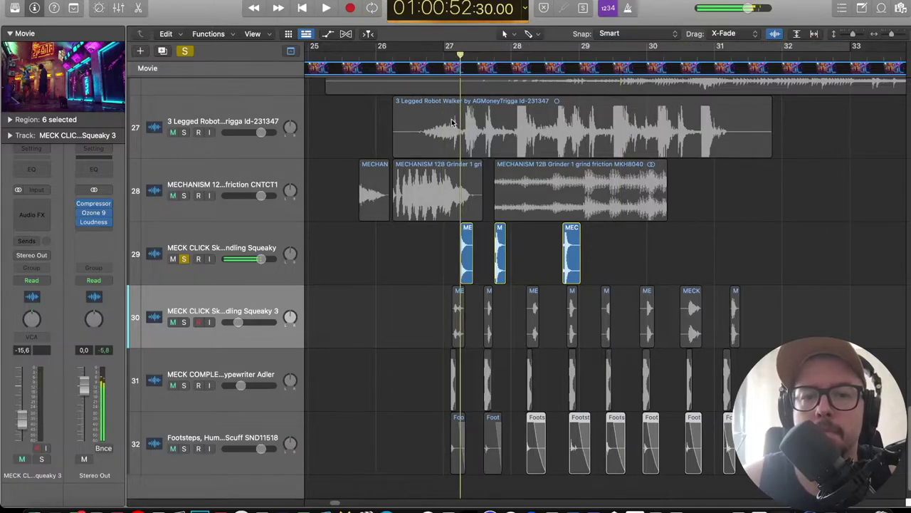
{"action": "scroll", "coordinate": [452, 123], "scroll_direction": "up", "scroll_amount": 5}
{"action": "key", "text": "space"}
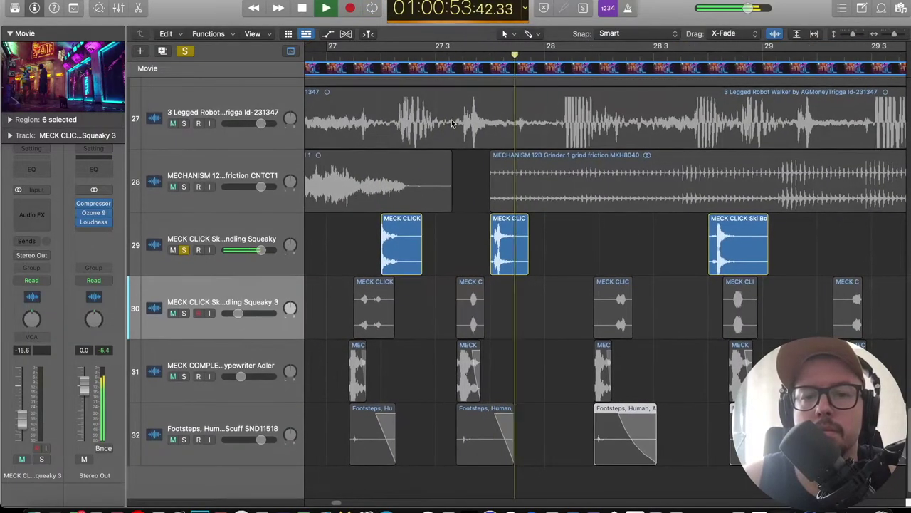
{"action": "scroll", "coordinate": [481, 238], "scroll_direction": "right", "scroll_amount": 2}
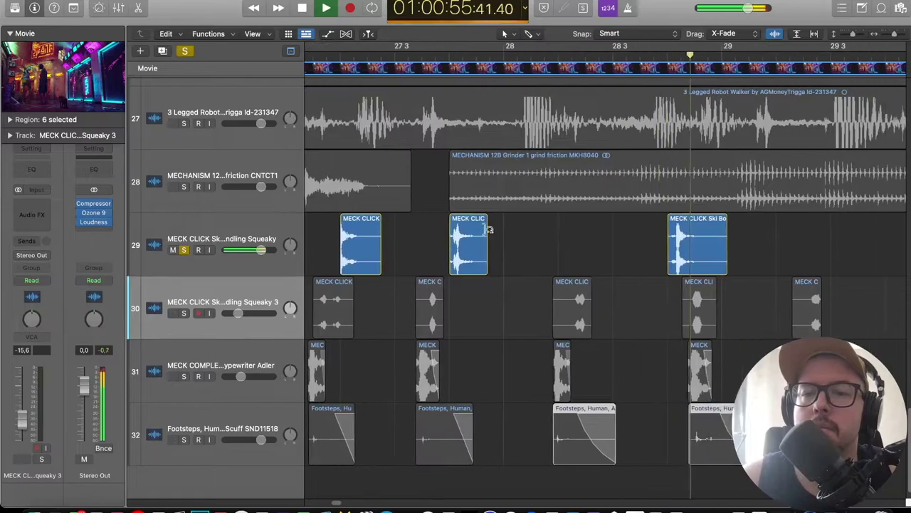
Move the Squeaky track below the Squeaky 3 track so it sits directly above the typewriter track.
{"action": "scroll", "coordinate": [474, 243], "scroll_direction": "left", "scroll_amount": 5}
{"action": "scroll", "coordinate": [469, 248], "scroll_direction": "down", "scroll_amount": 1}
{"action": "scroll", "coordinate": [464, 242], "scroll_direction": "up", "scroll_amount": 3}
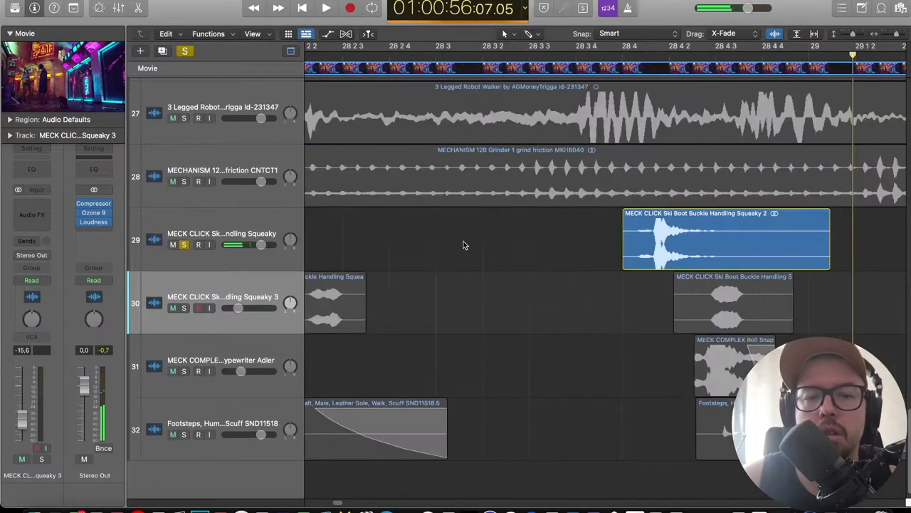
{"action": "scroll", "coordinate": [399, 270], "scroll_direction": "left", "scroll_amount": 4}
{"action": "scroll", "coordinate": [363, 263], "scroll_direction": "down", "scroll_amount": 4}
{"action": "scroll", "coordinate": [363, 262], "scroll_direction": "left", "scroll_amount": 2}
{"action": "left_click_drag", "start_coordinate": [254, 223], "coordinate": [254, 303]}
Align the three Squeaky regions on track 30 with the starts of the first three footsteps.
{"action": "scroll", "coordinate": [484, 299], "scroll_direction": "up", "scroll_amount": 4}
{"action": "left_click_drag", "start_coordinate": [487, 302], "coordinate": [417, 304]}
{"action": "left_click", "coordinate": [686, 320]}
{"action": "left_click_drag", "start_coordinate": [656, 298], "coordinate": [609, 298]}
{"action": "scroll", "coordinate": [610, 298], "scroll_direction": "right", "scroll_amount": 6}
{"action": "left_click_drag", "start_coordinate": [823, 309], "coordinate": [621, 312]}
{"action": "scroll", "coordinate": [580, 198], "scroll_direction": "down", "scroll_amount": 5}
{"action": "scroll", "coordinate": [581, 198], "scroll_direction": "left", "scroll_amount": 1}
Lower the Squeaky track's volume to -5.7 dB and add a Channel EQ with a low cut at 324 Hz.
{"action": "left_click", "coordinate": [445, 46]}
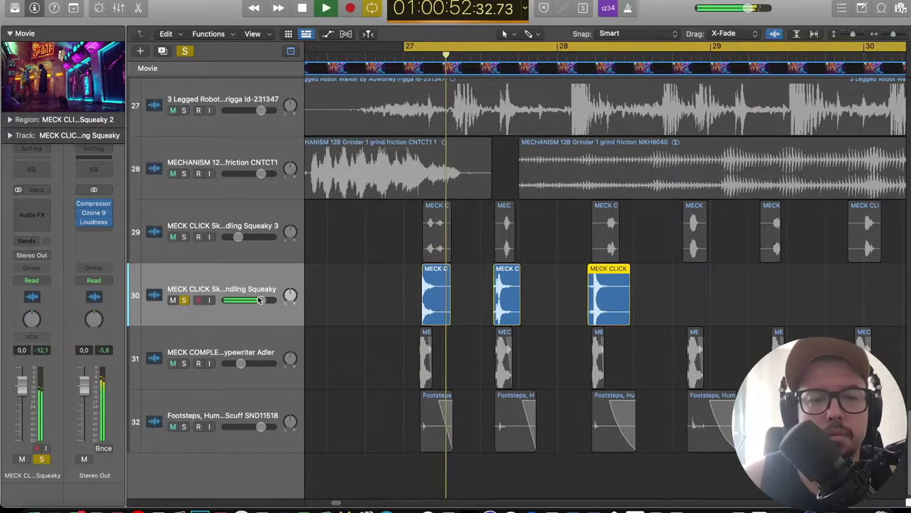
{"action": "left_click", "coordinate": [40, 168]}
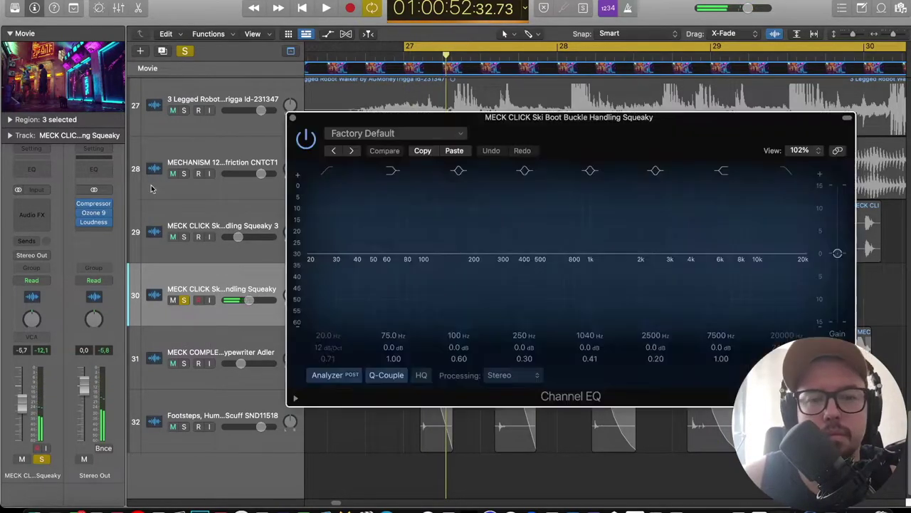
{"action": "left_click_drag", "start_coordinate": [328, 233], "coordinate": [508, 240]}
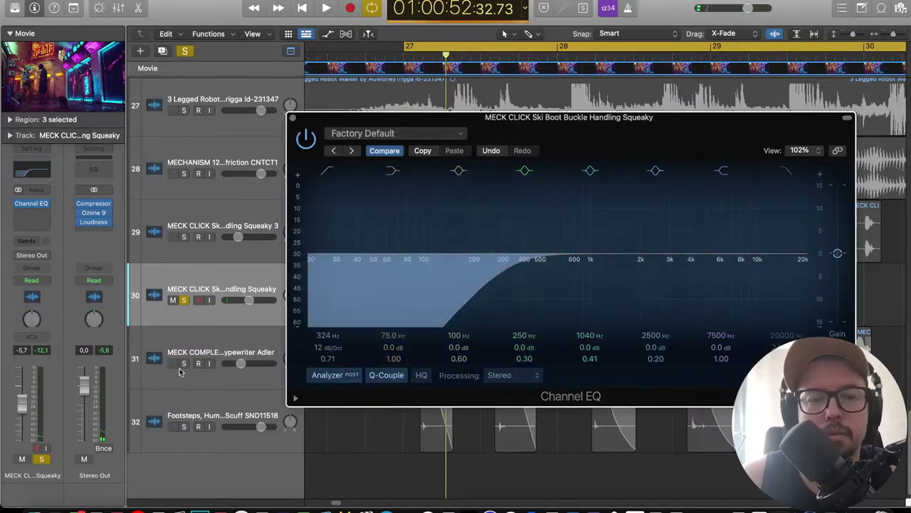
Solo the typewriter and footsteps tracks along with the filtered Squeaky track, play them together and close the EQ view.
{"action": "left_click", "coordinate": [262, 313]}
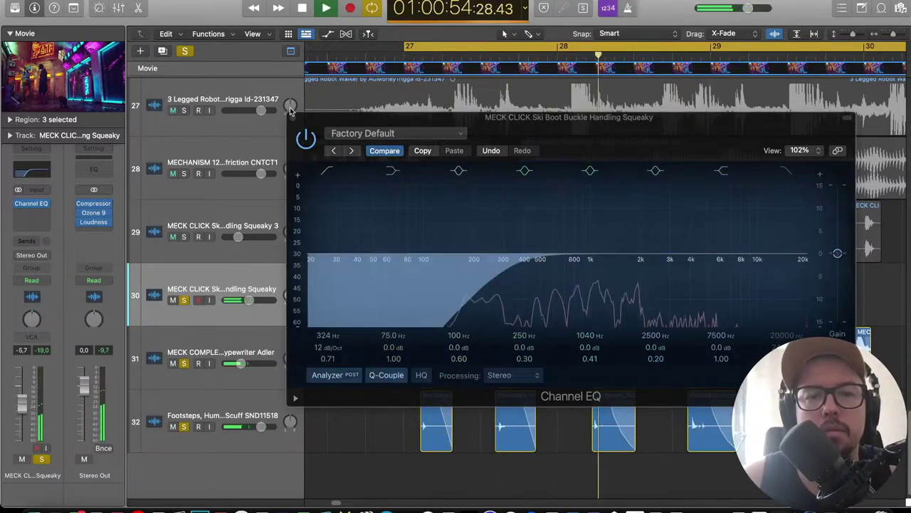
{"action": "key", "text": "v"}
{"action": "scroll", "coordinate": [544, 286], "scroll_direction": "right", "scroll_amount": 2}
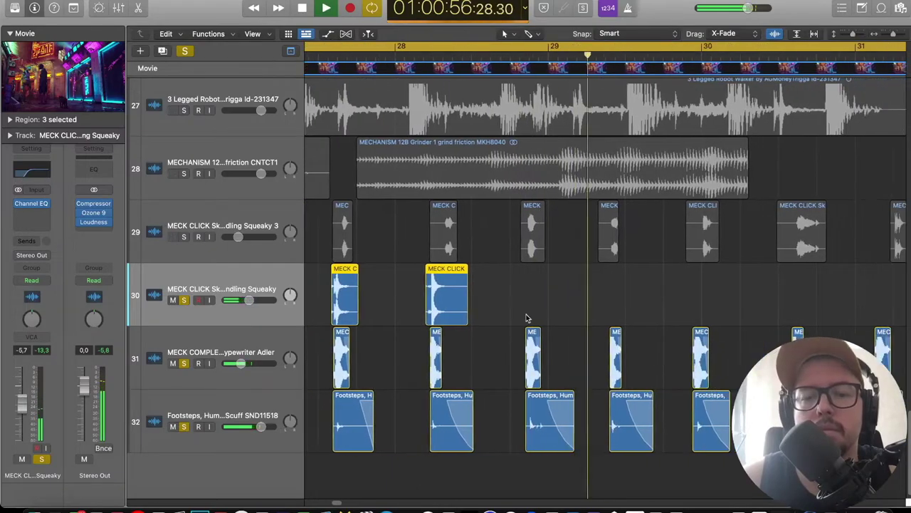
{"action": "scroll", "coordinate": [538, 299], "scroll_direction": "down", "scroll_amount": 5}
{"action": "scroll", "coordinate": [534, 302], "scroll_direction": "right", "scroll_amount": 1}
{"action": "key", "text": "space"}
Copy the three Squeaky regions to the fourth, fifth and sixth footsteps and align each with its typewriter region.
{"action": "left_click_drag", "start_coordinate": [542, 282], "coordinate": [517, 301]}
{"action": "scroll", "coordinate": [575, 304], "scroll_direction": "up", "scroll_amount": 4}
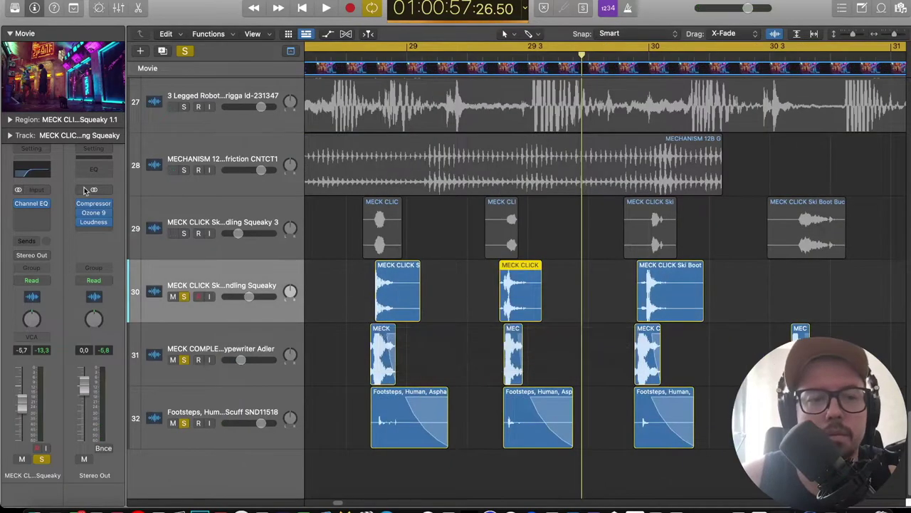
{"action": "scroll", "coordinate": [502, 296], "scroll_direction": "up", "scroll_amount": 3}
{"action": "scroll", "coordinate": [556, 298], "scroll_direction": "right", "scroll_amount": 6}
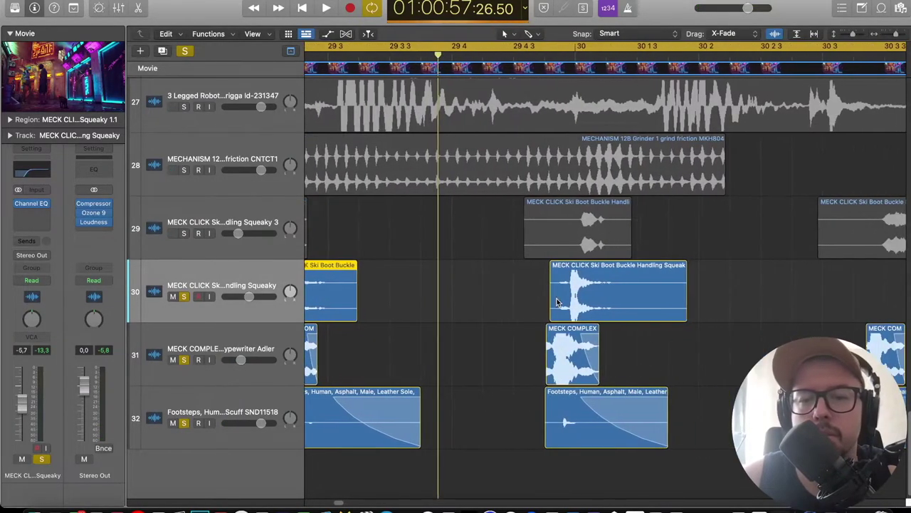
{"action": "left_click_drag", "start_coordinate": [437, 302], "coordinate": [421, 302]}
Copy Squeaky regions to the seventh and eighth footsteps and line them up with the footstep starts.
{"action": "scroll", "coordinate": [555, 307], "scroll_direction": "right", "scroll_amount": 6}
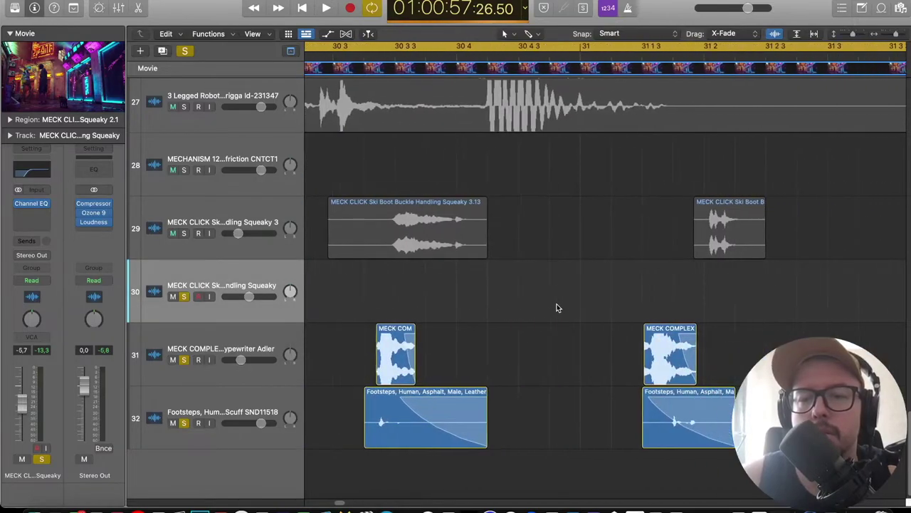
{"action": "scroll", "coordinate": [557, 307], "scroll_direction": "down", "scroll_amount": 5}
{"action": "scroll", "coordinate": [536, 298], "scroll_direction": "left", "scroll_amount": 4}
{"action": "scroll", "coordinate": [381, 289], "scroll_direction": "left", "scroll_amount": 4}
{"action": "left_click_drag", "start_coordinate": [448, 290], "coordinate": [610, 287]}
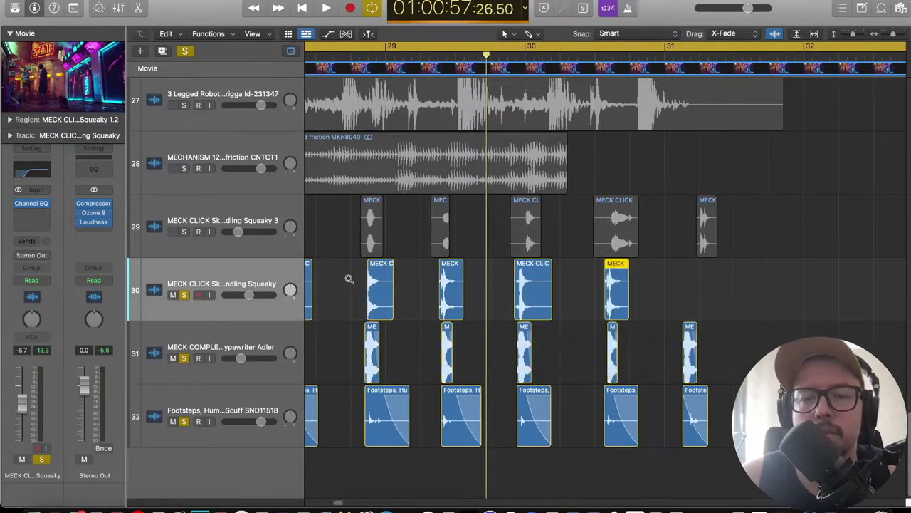
{"action": "left_click_drag", "start_coordinate": [382, 289], "coordinate": [696, 288]}
{"action": "key", "text": "super+Right"}
{"action": "key", "text": "super+Right"}
{"action": "left_click_drag", "start_coordinate": [795, 238], "coordinate": [785, 234]}
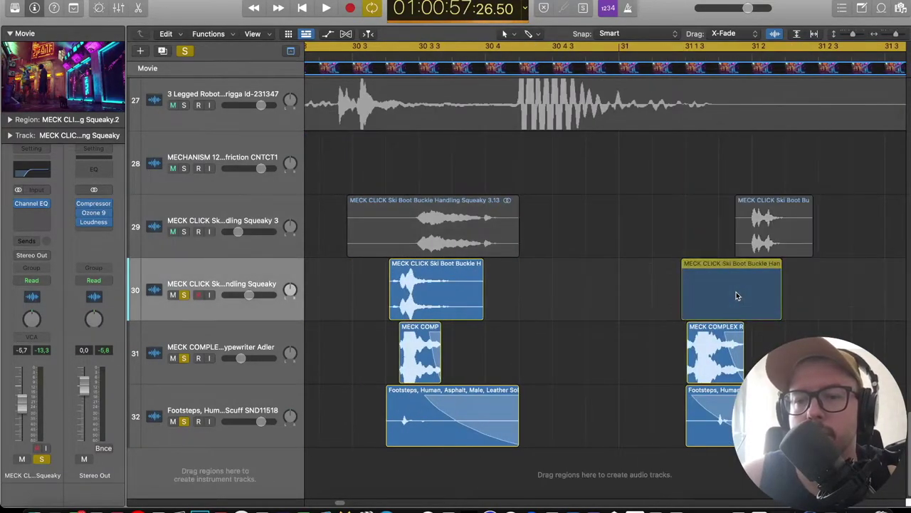
{"action": "left_click_drag", "start_coordinate": [736, 295], "coordinate": [736, 295]}
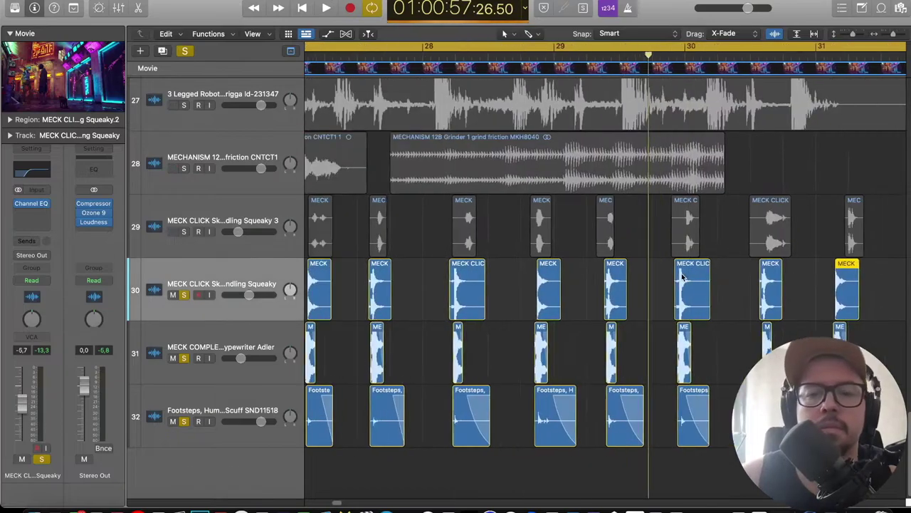
Turn off all solos and move the MECHANISM 16 CNC router track directly above the Squeaky 3 track.
{"action": "scroll", "coordinate": [540, 230], "scroll_direction": "left", "scroll_amount": 4}
{"action": "scroll", "coordinate": [540, 230], "scroll_direction": "up", "scroll_amount": 1}
{"action": "left_click", "coordinate": [185, 52]}
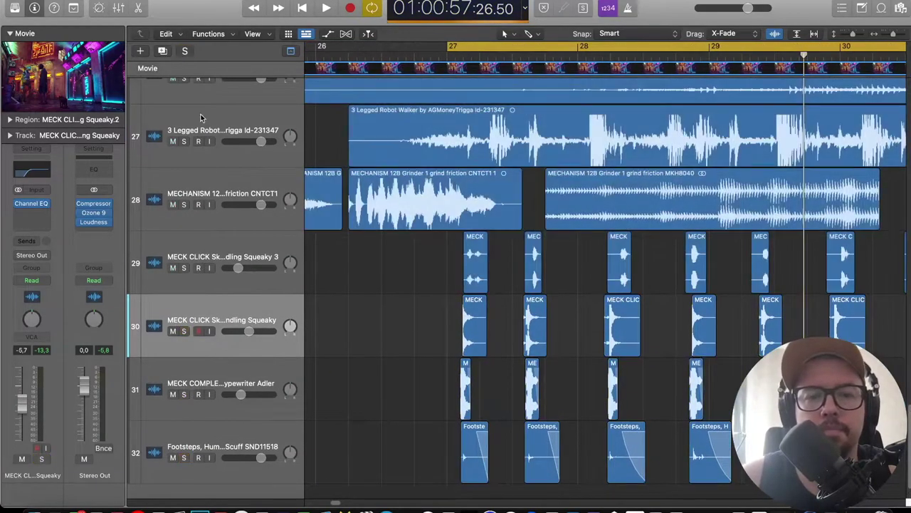
{"action": "key", "text": "super+Left"}
{"action": "key", "text": "super+Left"}
{"action": "scroll", "coordinate": [228, 169], "scroll_direction": "down", "scroll_amount": 1}
{"action": "scroll", "coordinate": [228, 169], "scroll_direction": "left", "scroll_amount": 6}
{"action": "scroll", "coordinate": [222, 180], "scroll_direction": "up", "scroll_amount": 3}
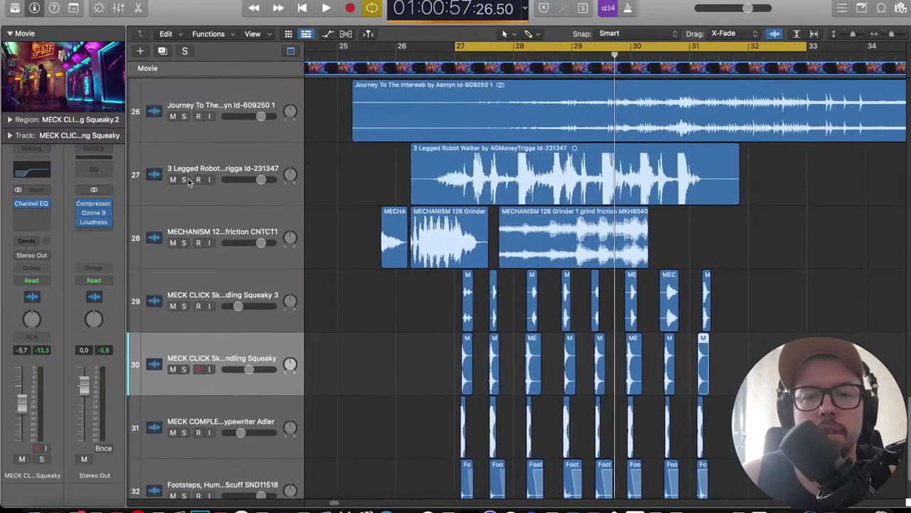
{"action": "scroll", "coordinate": [219, 224], "scroll_direction": "up", "scroll_amount": 2}
{"action": "scroll", "coordinate": [237, 164], "scroll_direction": "up", "scroll_amount": 3}
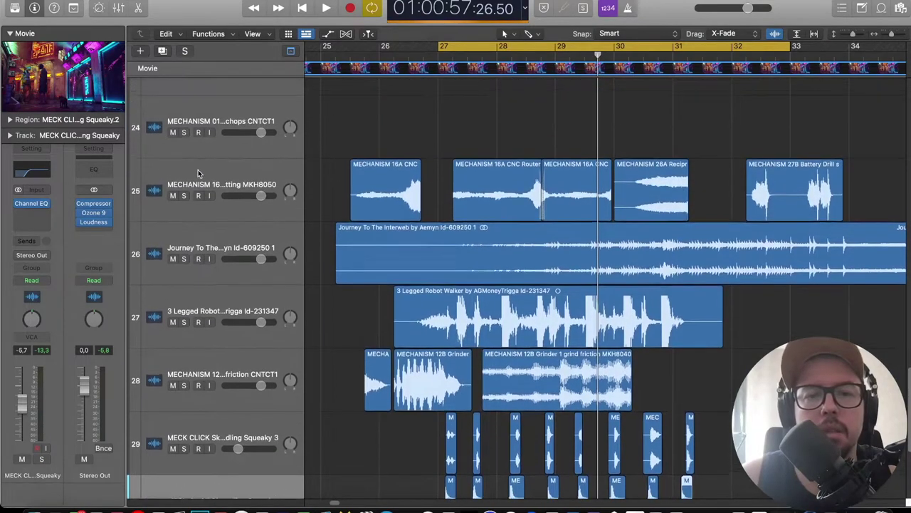
{"action": "left_click_drag", "start_coordinate": [203, 178], "coordinate": [216, 401]}
{"action": "scroll", "coordinate": [370, 299], "scroll_direction": "down", "scroll_amount": 5}
{"action": "scroll", "coordinate": [421, 226], "scroll_direction": "up", "scroll_amount": 5}
Solo the MECHANISM 16 track with its five regions and turn off cycle playback.
{"action": "left_click", "coordinate": [420, 218]}
{"action": "scroll", "coordinate": [402, 213], "scroll_direction": "left", "scroll_amount": 1}
{"action": "key", "text": "super+Left"}
{"action": "key", "text": "super+Left"}
{"action": "key", "text": "super+Left"}
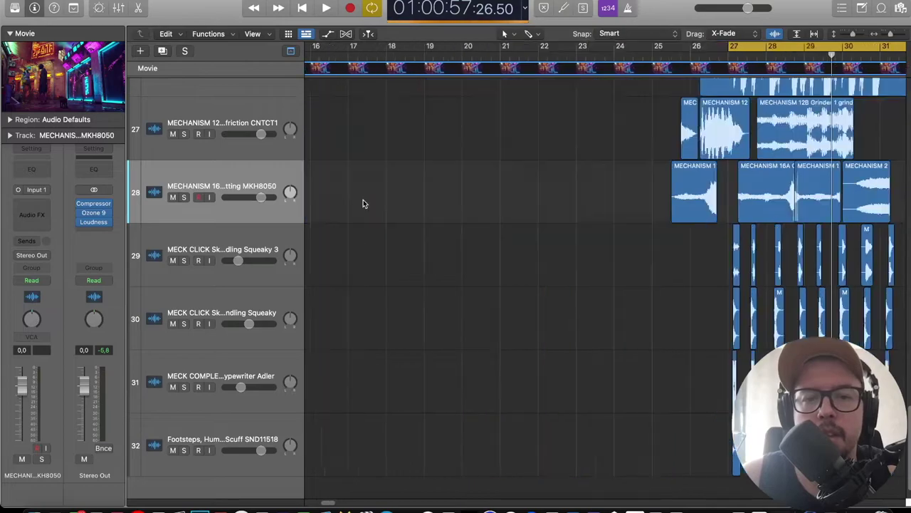
{"action": "left_click", "coordinate": [190, 199]}
{"action": "scroll", "coordinate": [498, 195], "scroll_direction": "right", "scroll_amount": 5}
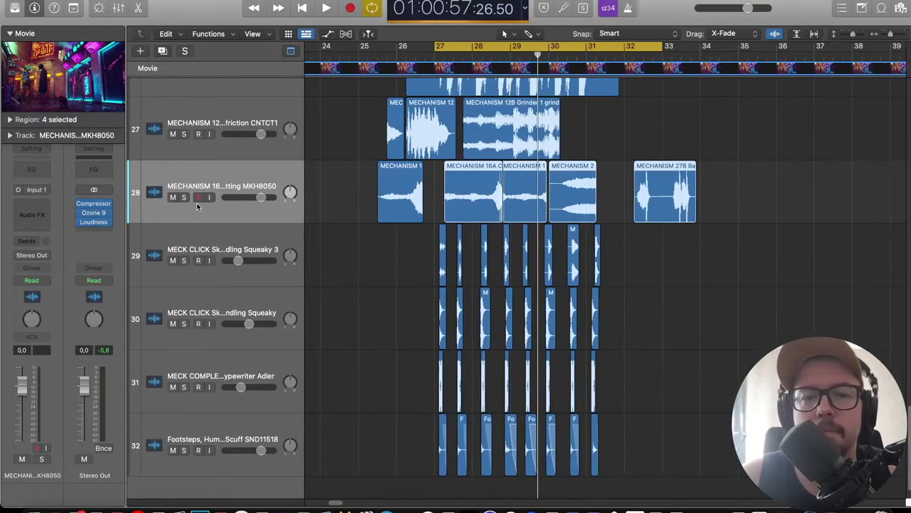
{"action": "left_click", "coordinate": [184, 197]}
{"action": "key", "text": "c"}
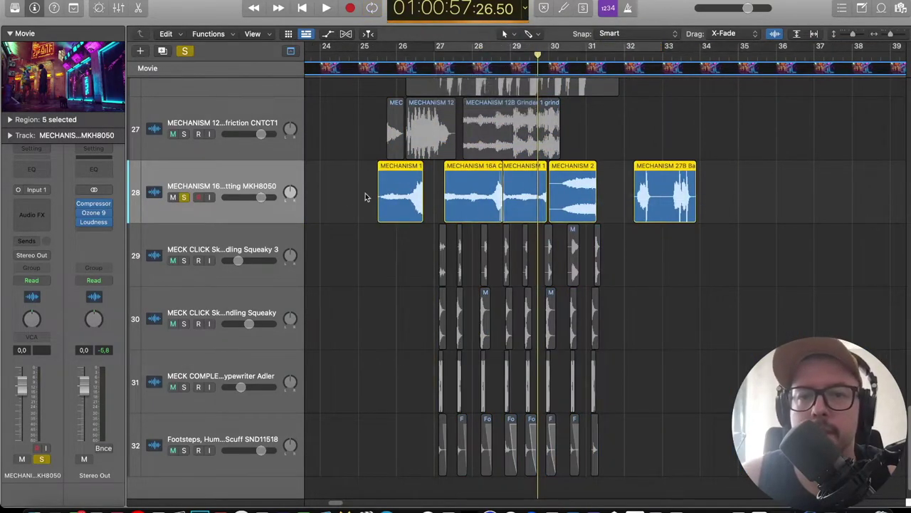
Move the first CNC router region to the first footsteps near bar 27, trim both ends and add a fade-in and fade-out.
{"action": "left_click_drag", "start_coordinate": [406, 191], "coordinate": [457, 192]}
{"action": "key", "text": "super+Right"}
{"action": "key", "text": "super+Right"}
{"action": "key", "text": "super+Right"}
{"action": "key", "text": "super+Right"}
{"action": "key", "text": "super+Right"}
{"action": "key", "text": "super+Right"}
{"action": "scroll", "coordinate": [826, 189], "scroll_direction": "right", "scroll_amount": 2}
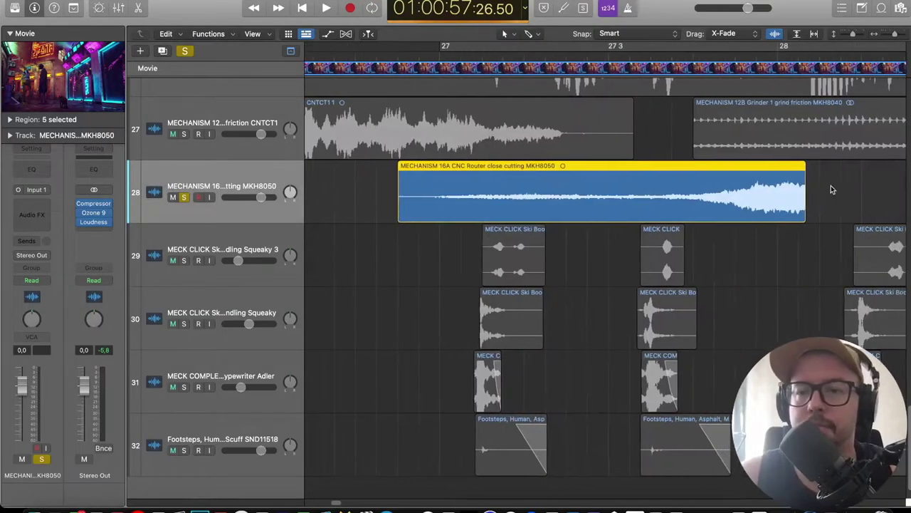
{"action": "left_click_drag", "start_coordinate": [787, 198], "coordinate": [667, 199]}
{"action": "key", "text": "space"}
{"action": "left_click_drag", "start_coordinate": [380, 203], "coordinate": [481, 203]}
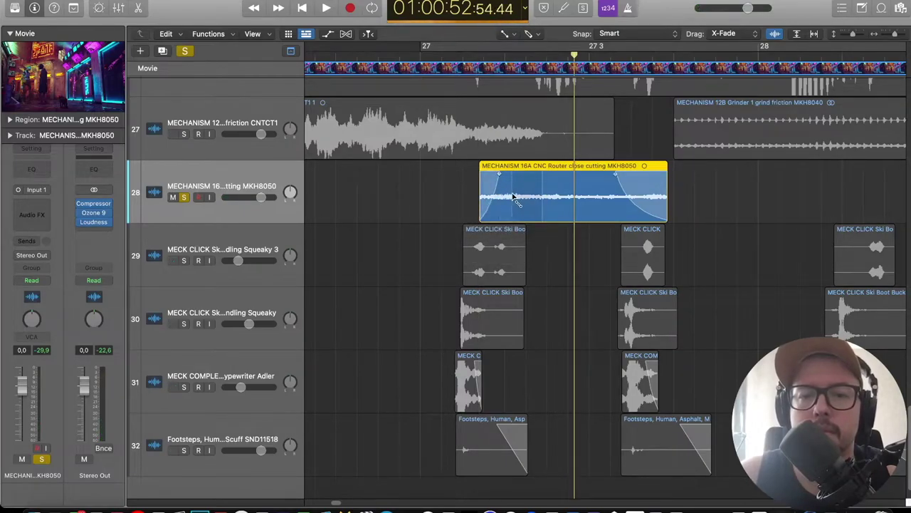
Shorten the CNC router sound into brief faded regions and place them at the first three footsteps.
{"action": "left_click_drag", "start_coordinate": [545, 195], "coordinate": [517, 195]}
{"action": "left_click_drag", "start_coordinate": [639, 206], "coordinate": [533, 214]}
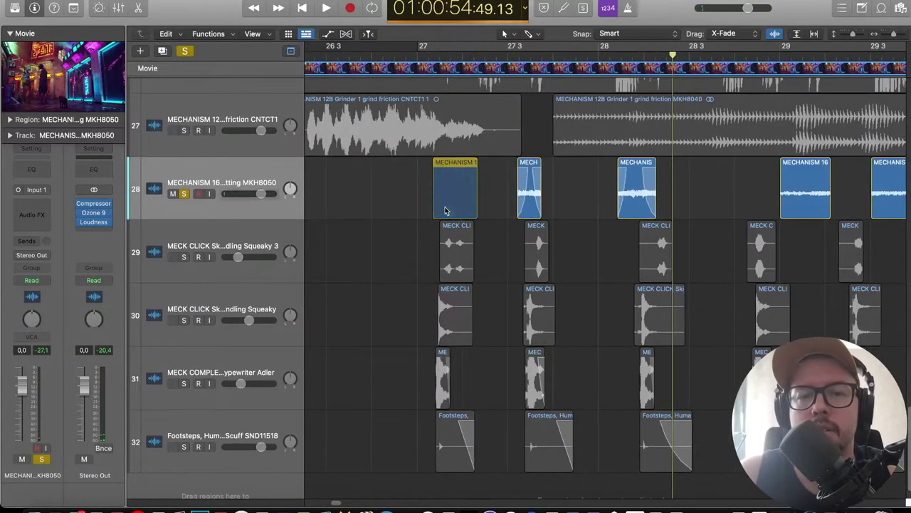
{"action": "left_click_drag", "start_coordinate": [448, 211], "coordinate": [437, 211]}
Play and delete the fourth and fifth CNC router regions, and move the next region over the fourth and fifth footsteps.
{"action": "scroll", "coordinate": [556, 171], "scroll_direction": "right", "scroll_amount": 5}
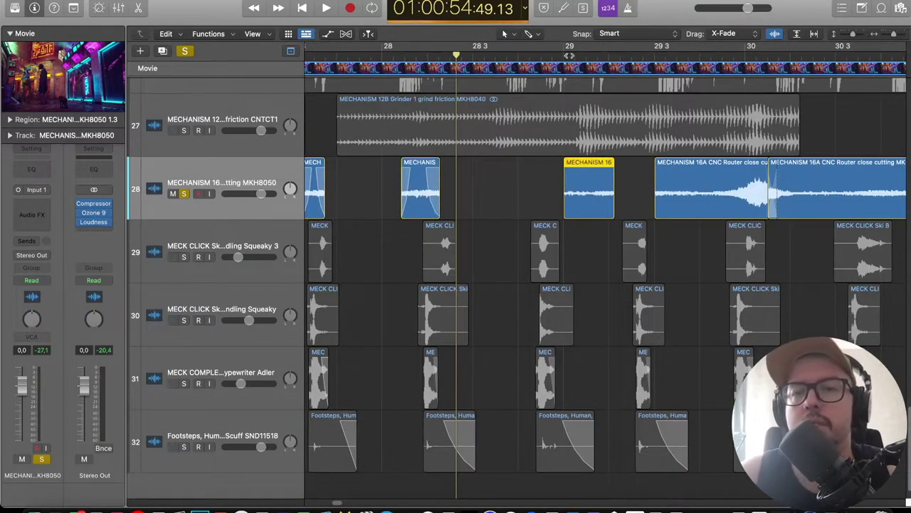
{"action": "key", "text": "space"}
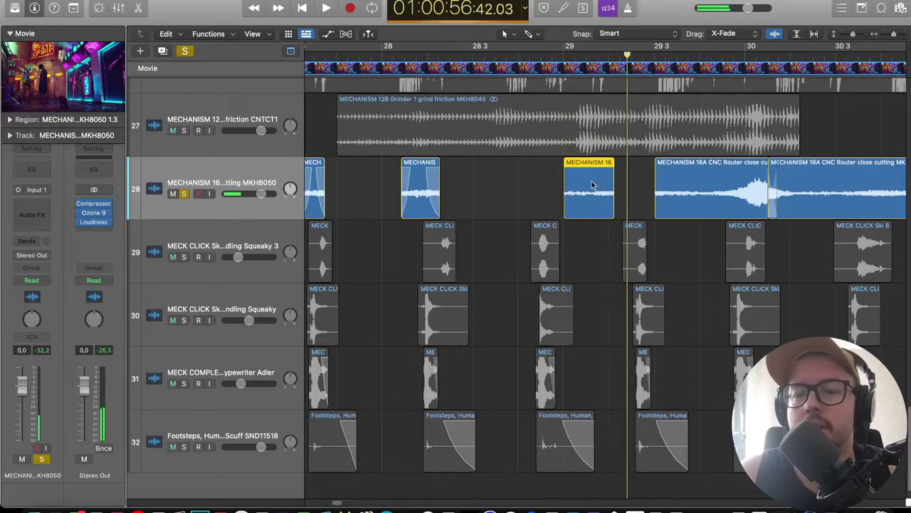
{"action": "key", "text": "Delete"}
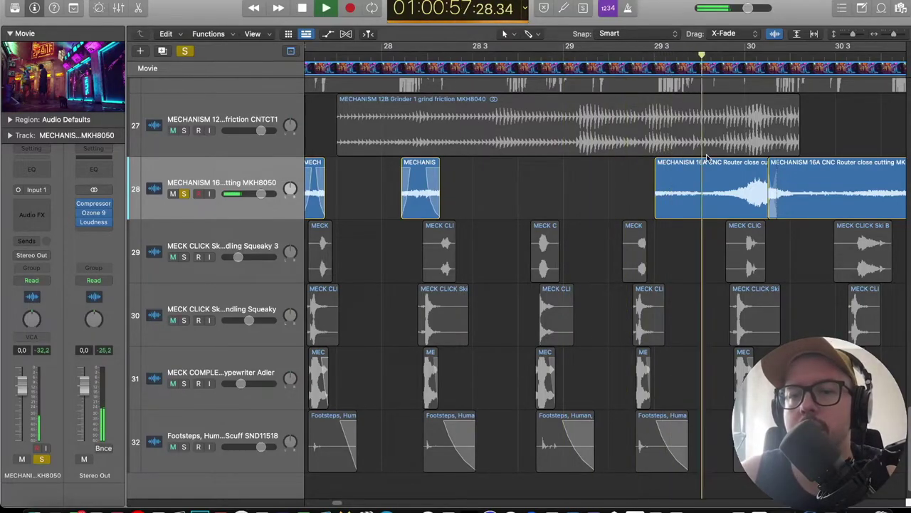
{"action": "scroll", "coordinate": [691, 171], "scroll_direction": "right", "scroll_amount": 2}
{"action": "left_click", "coordinate": [678, 189]}
{"action": "key", "text": "Delete"}
{"action": "left_click_drag", "start_coordinate": [794, 194], "coordinate": [499, 194]}
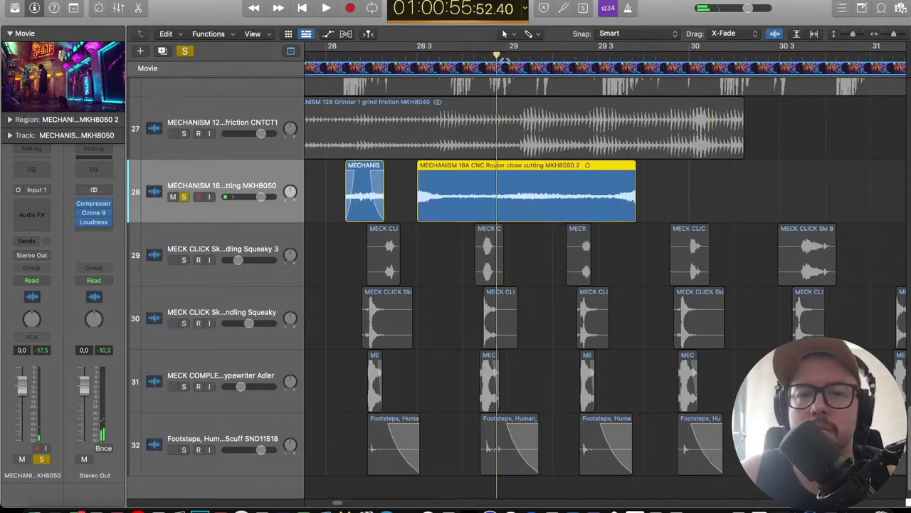
Split a short piece out of the middle of the moved CNC router region and delete the parts on both sides.
{"action": "left_click", "coordinate": [516, 198]}
{"action": "left_click", "coordinate": [553, 195]}
{"action": "key", "text": "t"}
{"action": "key", "text": "t"}
{"action": "left_click", "coordinate": [467, 194]}
{"action": "key", "text": "Delete"}
{"action": "left_click", "coordinate": [589, 181]}
{"action": "key", "text": "Delete"}
Position the short CNC router piece just before the fourth footstep with a fade-in and fade-out, and play it.
{"action": "scroll", "coordinate": [589, 182], "scroll_direction": "up", "scroll_amount": 5}
{"action": "left_click_drag", "start_coordinate": [623, 191], "coordinate": [438, 189]}
{"action": "scroll", "coordinate": [456, 188], "scroll_direction": "left", "scroll_amount": 2}
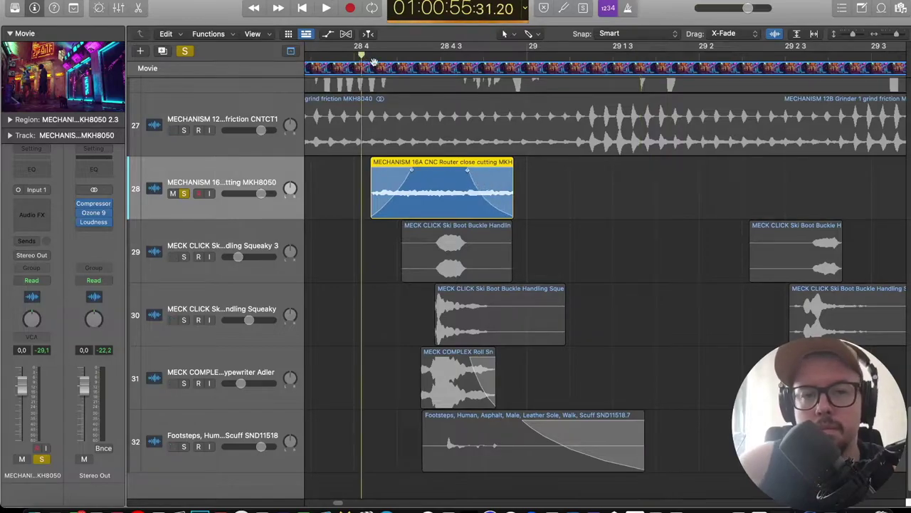
{"action": "key", "text": "space"}
{"action": "scroll", "coordinate": [476, 96], "scroll_direction": "down", "scroll_amount": 4}
{"action": "key", "text": "space"}
Copy faded CNC router pieces to the following footsteps up to the seventh, and the fourth footstep's piece to the second.
{"action": "scroll", "coordinate": [476, 96], "scroll_direction": "left", "scroll_amount": 3}
{"action": "scroll", "coordinate": [499, 139], "scroll_direction": "down", "scroll_amount": 3}
{"action": "left_click_drag", "start_coordinate": [676, 184], "coordinate": [739, 200]}
{"action": "left_click_drag", "start_coordinate": [328, 207], "coordinate": [646, 196]}
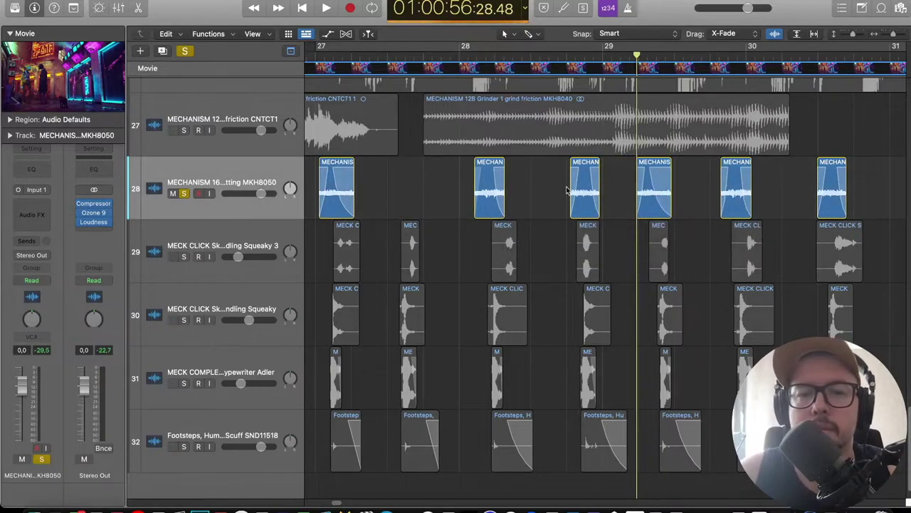
{"action": "left_click_drag", "start_coordinate": [587, 207], "coordinate": [405, 214]}
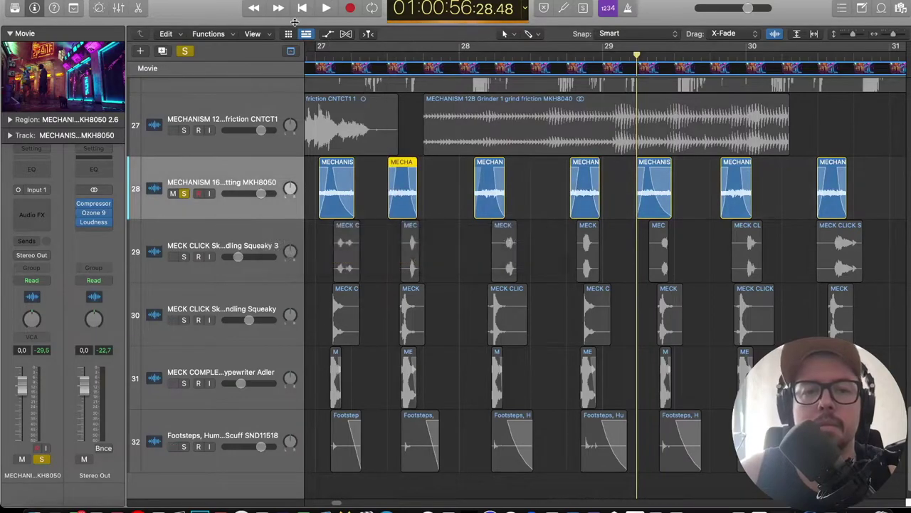
Solo the squeak, typewriter and footsteps tracks along with the CNC router track and play the layered footsteps.
{"action": "left_click_drag", "start_coordinate": [185, 263], "coordinate": [184, 446]}
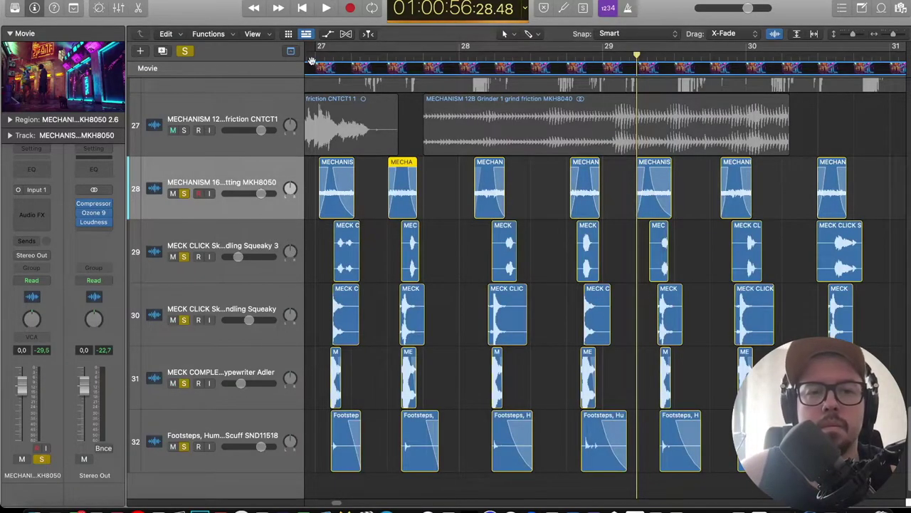
{"action": "left_click", "coordinate": [338, 45]}
{"action": "key", "text": "space"}
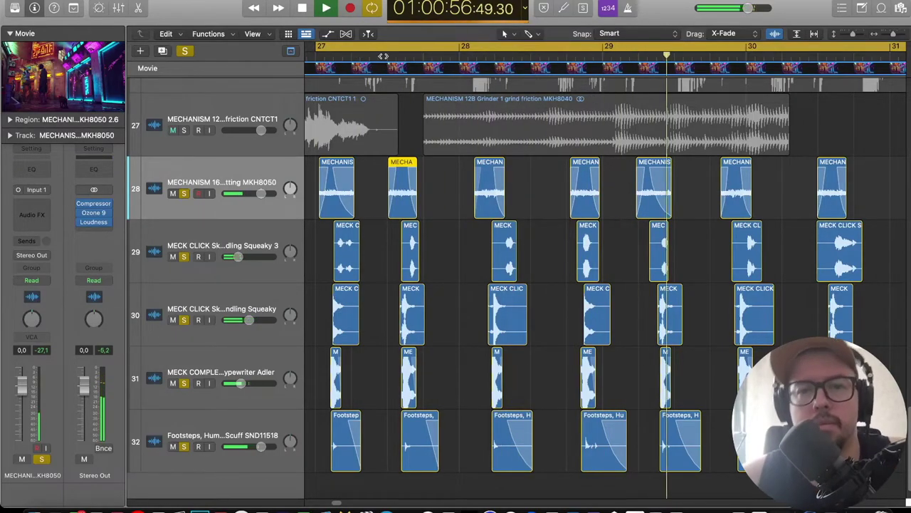
{"action": "scroll", "coordinate": [548, 124], "scroll_direction": "up", "scroll_amount": 5}
{"action": "key", "text": "space"}
{"action": "left_click_drag", "start_coordinate": [754, 196], "coordinate": [784, 200]}
{"action": "scroll", "coordinate": [847, 257], "scroll_direction": "right", "scroll_amount": 3}
{"action": "left_click", "coordinate": [819, 249]}
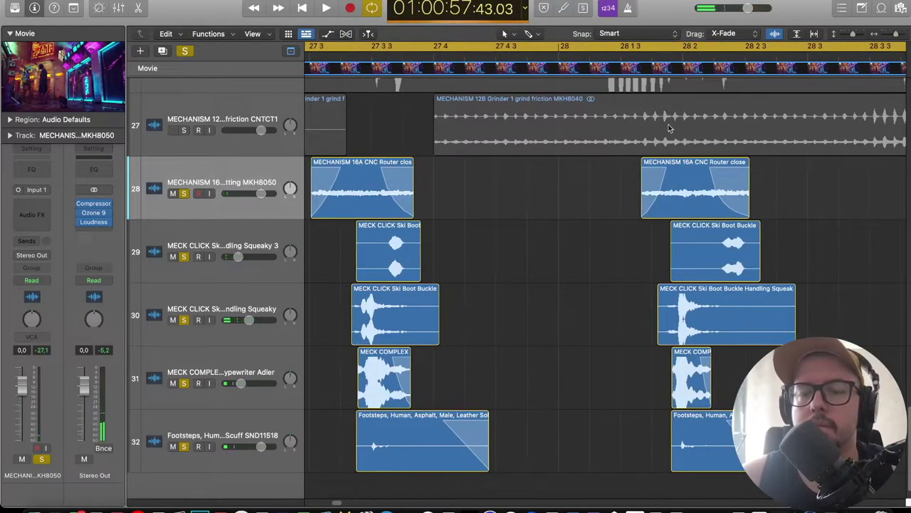
Reduce the track heights and replay all soloed footstep layers from the first footstep.
{"action": "scroll", "coordinate": [505, 179], "scroll_direction": "down", "scroll_amount": 3}
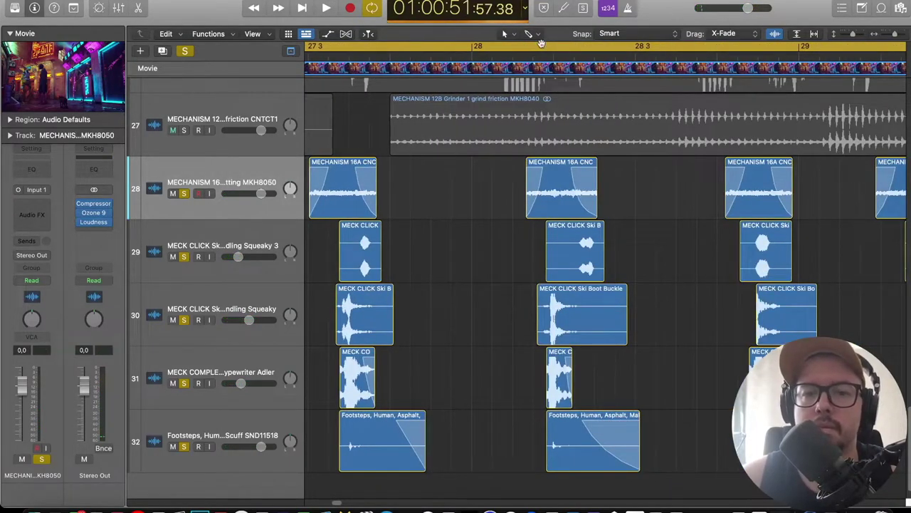
{"action": "scroll", "coordinate": [541, 43], "scroll_direction": "down", "scroll_amount": 3}
{"action": "left_click", "coordinate": [847, 34]}
{"action": "key", "text": "space"}
{"action": "left_click_drag", "start_coordinate": [847, 36], "coordinate": [849, 35]}
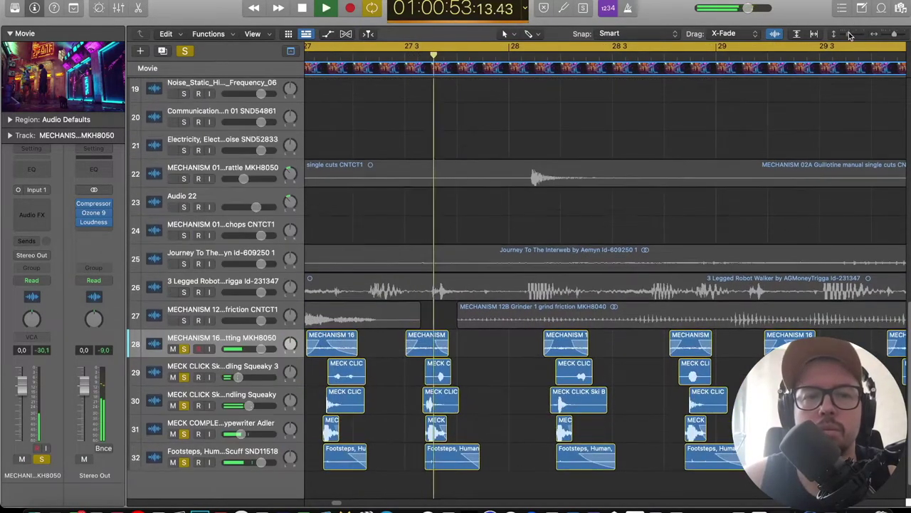
{"action": "scroll", "coordinate": [827, 74], "scroll_direction": "down", "scroll_amount": 2}
{"action": "scroll", "coordinate": [823, 76], "scroll_direction": "up", "scroll_amount": 3}
{"action": "scroll", "coordinate": [698, 260], "scroll_direction": "down", "scroll_amount": 5}
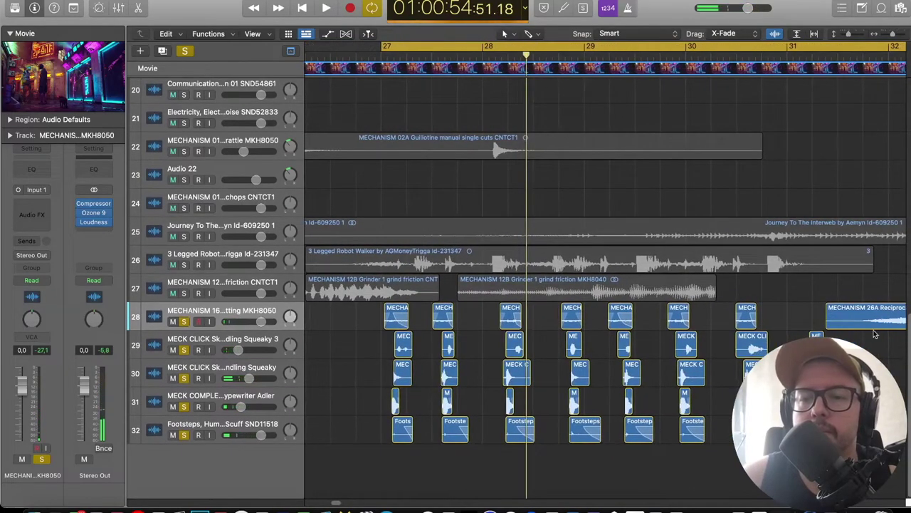
Play the Reciprocating Saw and Battery Drill regions, and move the saw region behind the drill region.
{"action": "scroll", "coordinate": [856, 342], "scroll_direction": "right", "scroll_amount": 3}
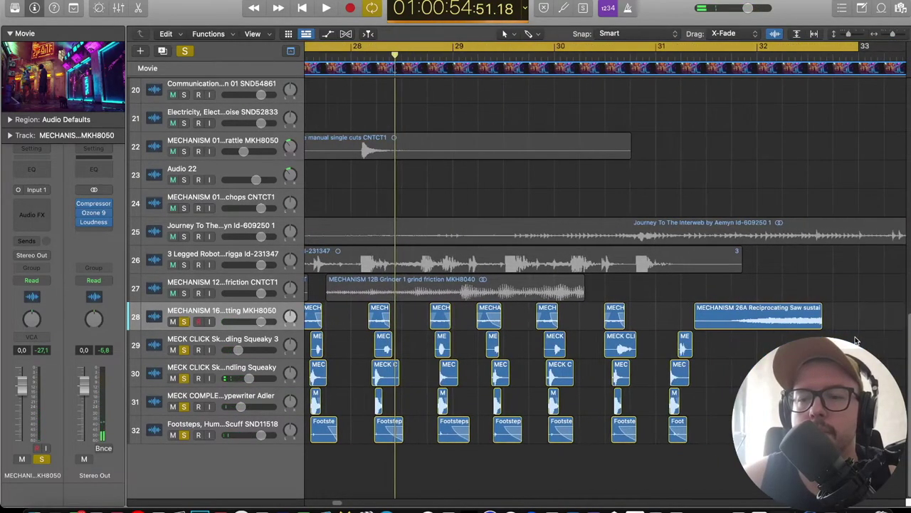
{"action": "left_click", "coordinate": [753, 55]}
{"action": "key", "text": "space"}
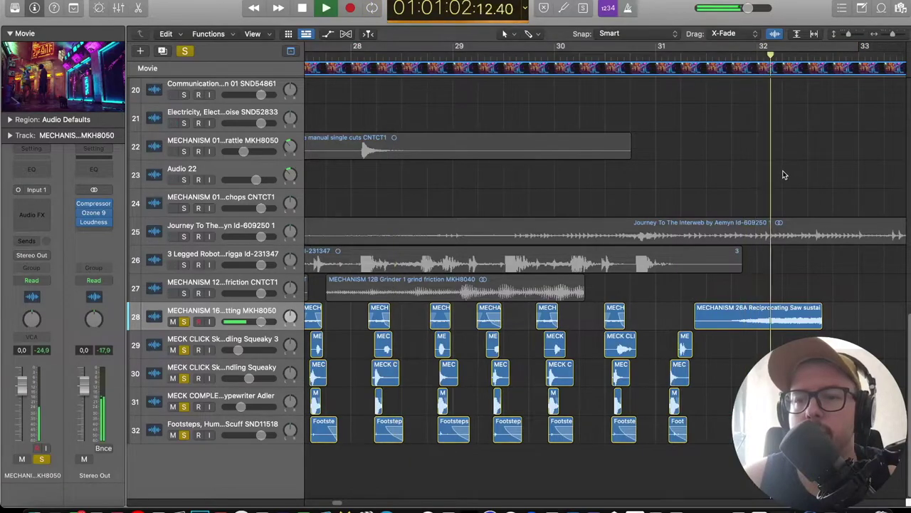
{"action": "key", "text": "super+Left"}
{"action": "key", "text": "super+Left"}
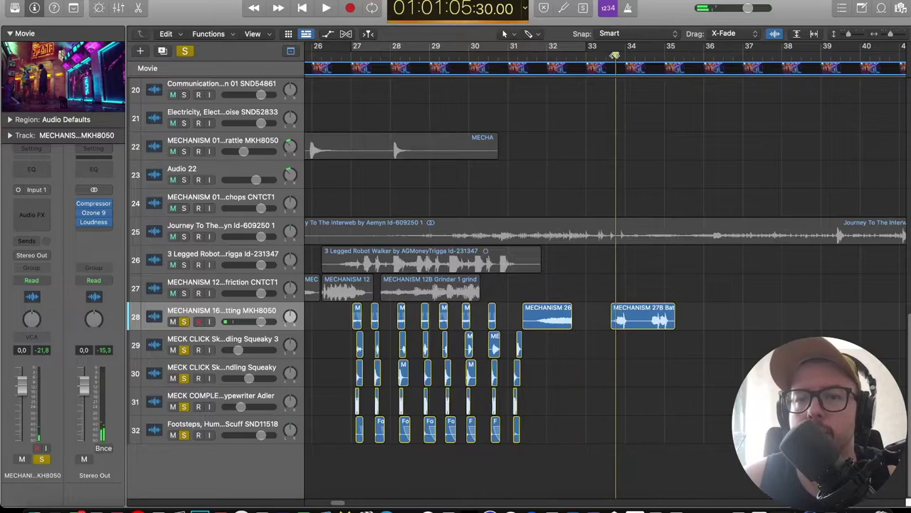
{"action": "key", "text": "space"}
{"action": "left_click_drag", "start_coordinate": [542, 314], "coordinate": [709, 314]}
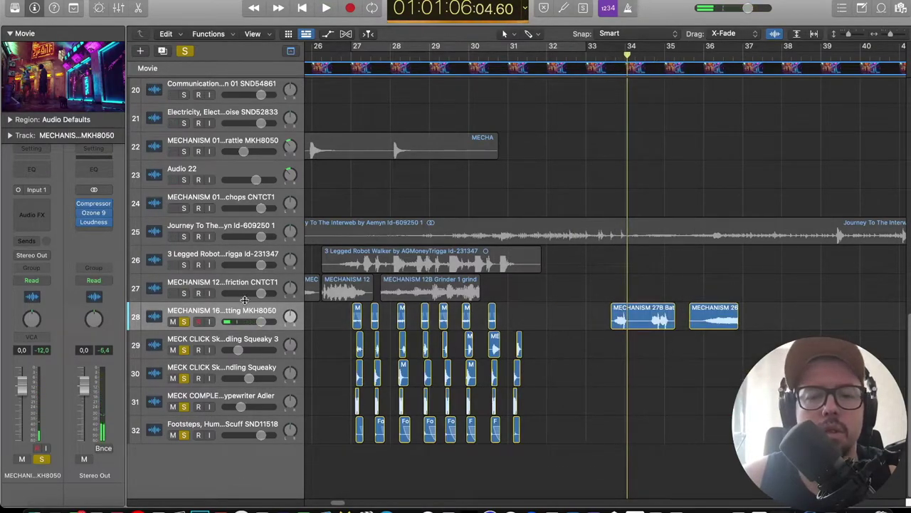
Add an audio track below the CNC router track and move the Battery Drill region onto it near the first footstep.
{"action": "scroll", "coordinate": [569, 220], "scroll_direction": "down", "scroll_amount": 2}
{"action": "left_click_drag", "start_coordinate": [632, 282], "coordinate": [369, 313]}
{"action": "key", "text": "super+Right"}
{"action": "key", "text": "super+Right"}
{"action": "key", "text": "super+Right"}
{"action": "key", "text": "super+Right"}
{"action": "key", "text": "super+Right"}
{"action": "key", "text": "super+Right"}
{"action": "scroll", "coordinate": [369, 313], "scroll_direction": "left", "scroll_amount": 3}
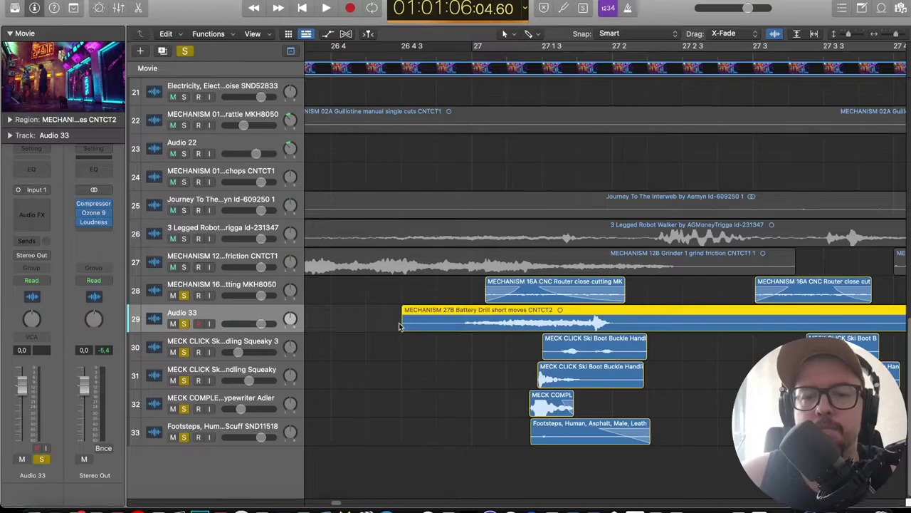
Trim the Battery Drill region's start, lower its track to about -7 dB and the CNC router track to -0.9 dB.
{"action": "left_click_drag", "start_coordinate": [405, 322], "coordinate": [467, 322]}
{"action": "left_click_drag", "start_coordinate": [260, 323], "coordinate": [247, 324]}
{"action": "left_click", "coordinate": [239, 292]}
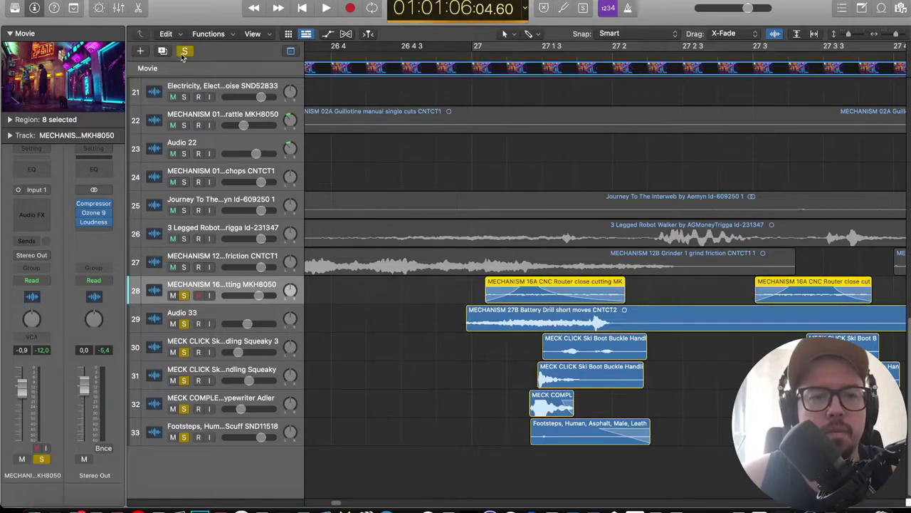
Solo only Audio 33, split the Battery Drill region at its loud peak, move the rest away, and play the first piece with fades.
{"action": "left_click", "coordinate": [183, 51]}
{"action": "left_click", "coordinate": [185, 324]}
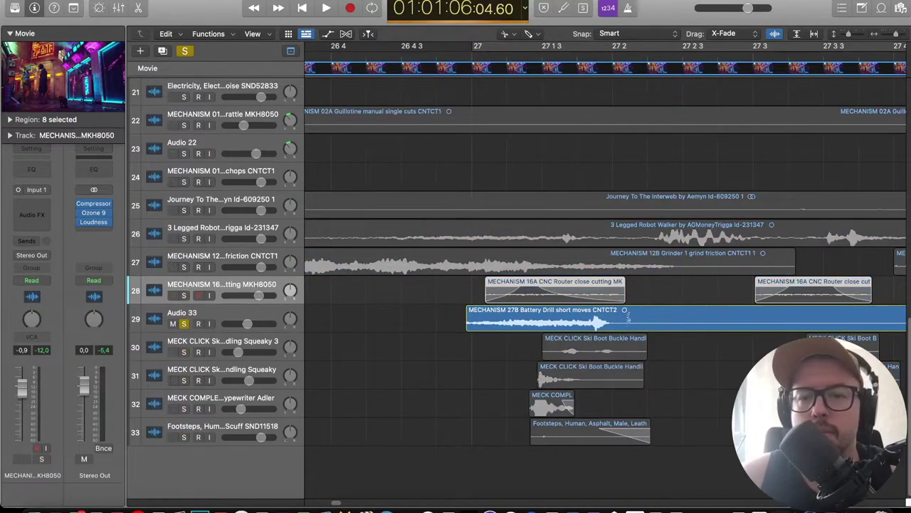
{"action": "left_click", "coordinate": [595, 322]}
{"action": "key", "text": "t"}
{"action": "key", "text": "t"}
{"action": "left_click_drag", "start_coordinate": [598, 325], "coordinate": [663, 326]}
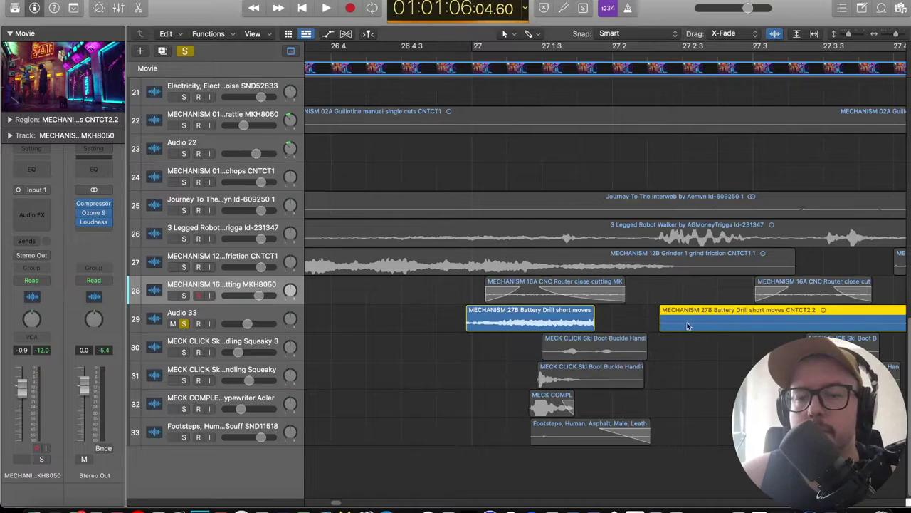
{"action": "left_click", "coordinate": [572, 314]}
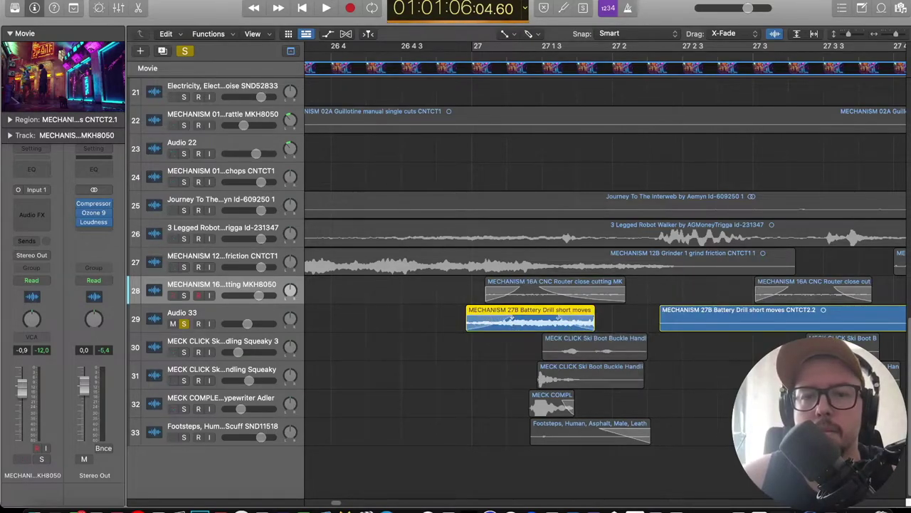
{"action": "key", "text": "space"}
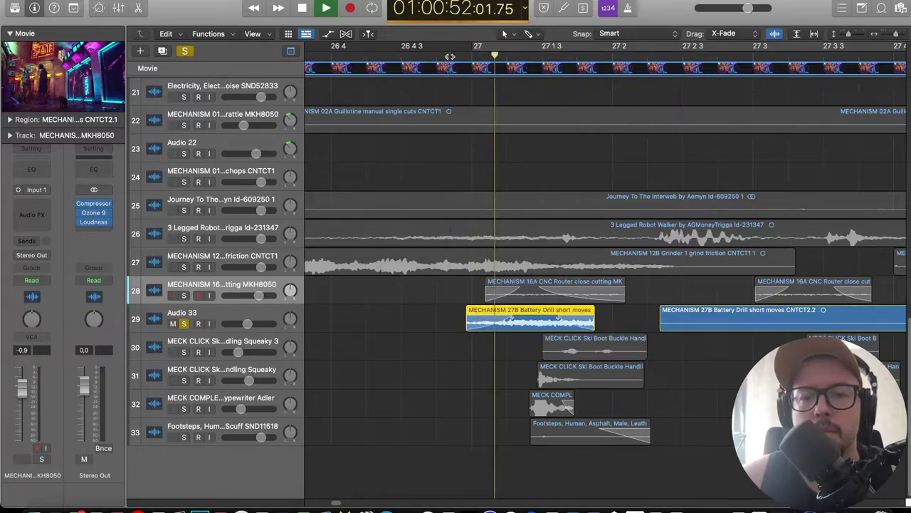
Place Battery Drill pieces at the second and third footsteps, trim the third piece's end and play them.
{"action": "scroll", "coordinate": [435, 322], "scroll_direction": "down", "scroll_amount": 3}
{"action": "scroll", "coordinate": [399, 323], "scroll_direction": "left", "scroll_amount": 1}
{"action": "left_click_drag", "start_coordinate": [379, 325], "coordinate": [644, 321]}
{"action": "left_click", "coordinate": [472, 321], "text": "super"}
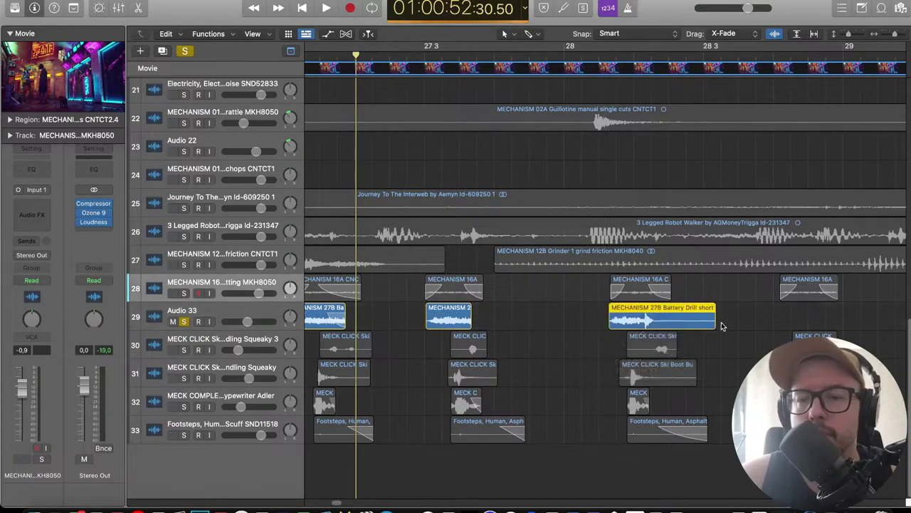
{"action": "left_click_drag", "start_coordinate": [709, 320], "coordinate": [642, 320]}
{"action": "key", "text": "space"}
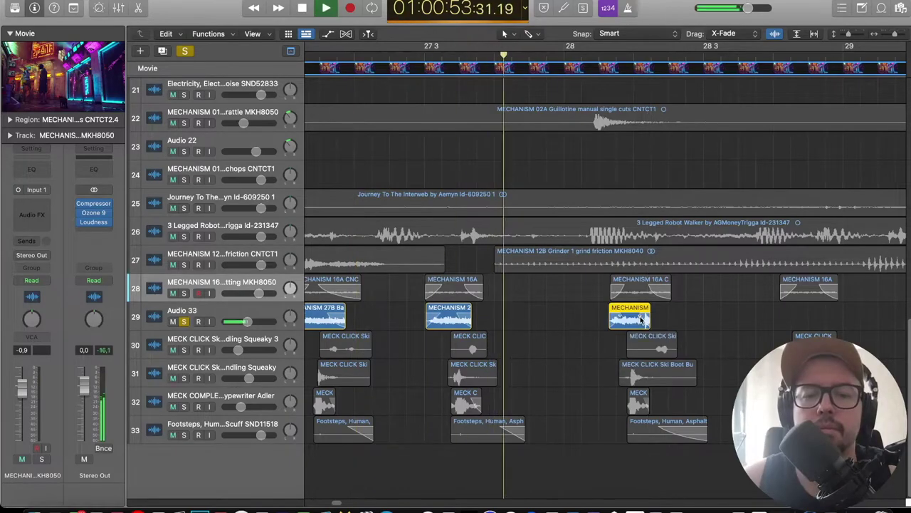
{"action": "key", "text": "space"}
Duplicate the Audio 33 track and move the second footstep's Battery Drill piece down onto the new track.
{"action": "scroll", "coordinate": [196, 310], "scroll_direction": "left", "scroll_amount": 3}
{"action": "left_click", "coordinate": [224, 311]}
{"action": "left_click", "coordinate": [162, 52]}
{"action": "left_click_drag", "start_coordinate": [507, 321], "coordinate": [506, 349]}
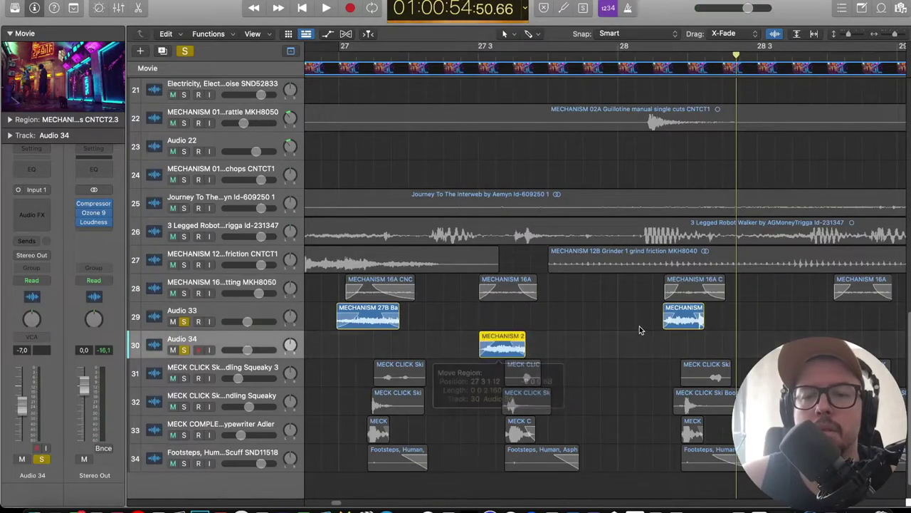
Copy Battery Drill pieces to the fourth through eighth footsteps, alternating between the Audio 34 and Audio 33 tracks.
{"action": "scroll", "coordinate": [579, 333], "scroll_direction": "down", "scroll_amount": 3}
{"action": "left_click_drag", "start_coordinate": [581, 333], "coordinate": [625, 353]}
{"action": "left_click_drag", "start_coordinate": [705, 359], "coordinate": [705, 332]}
{"action": "left_click_drag", "start_coordinate": [802, 329], "coordinate": [792, 357]}
{"action": "left_click_drag", "start_coordinate": [619, 358], "coordinate": [880, 319]}
{"action": "scroll", "coordinate": [663, 347], "scroll_direction": "right", "scroll_amount": 5}
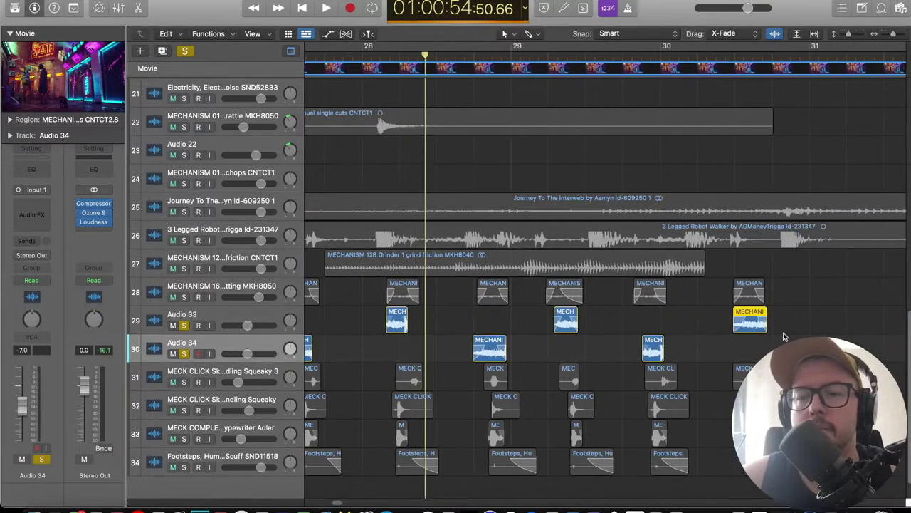
{"action": "left_click_drag", "start_coordinate": [663, 348], "coordinate": [849, 347]}
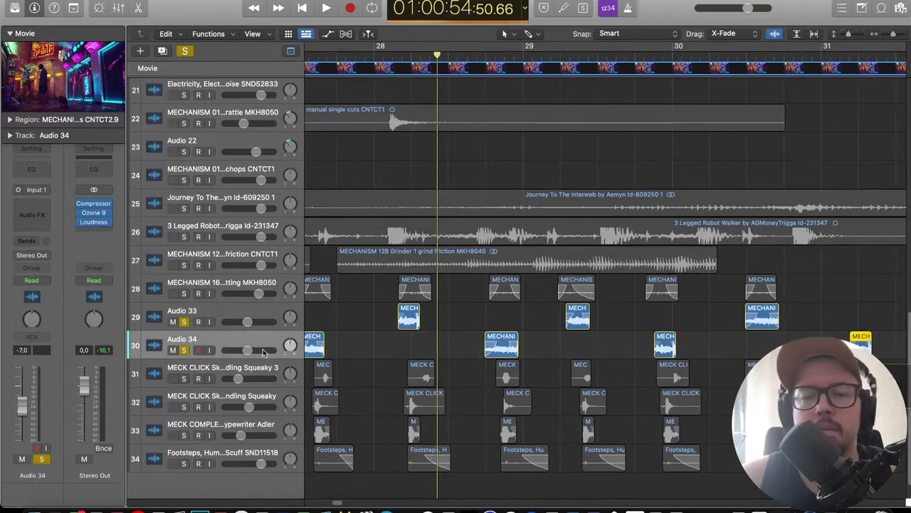
Insert a mono Pitch Shifter on Audio 34 and set it to 7 semitones.
{"action": "left_click", "coordinate": [34, 208]}
{"action": "mouse_move", "coordinate": [42, 390]}
{"action": "mouse_move", "coordinate": [123, 402]}
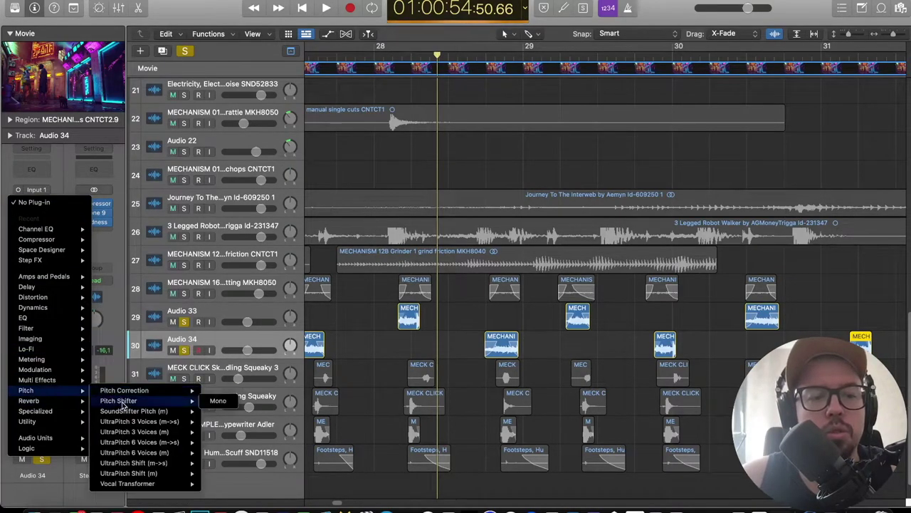
{"action": "left_click", "coordinate": [217, 401]}
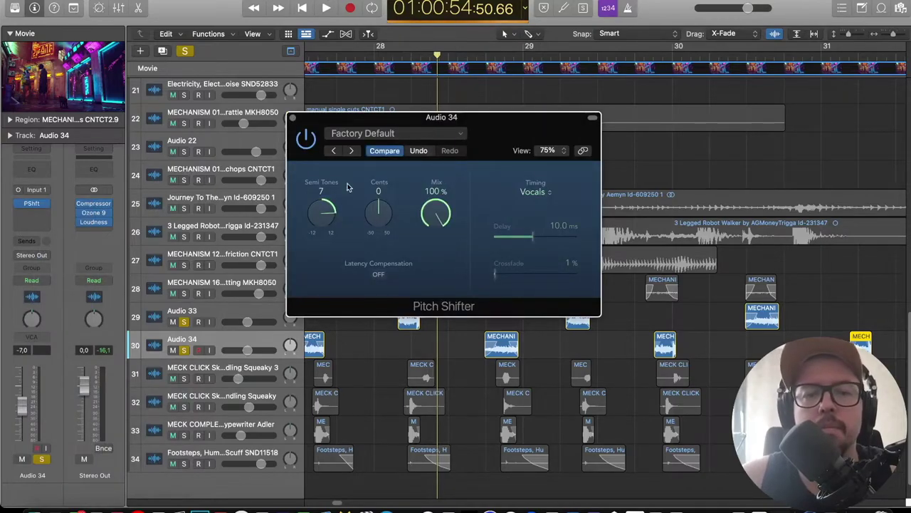
{"action": "left_click", "coordinate": [292, 117]}
Solo the CNC router track together with Audio 33 and Audio 34 and play the three layers.
{"action": "scroll", "coordinate": [389, 145], "scroll_direction": "left", "scroll_amount": 5}
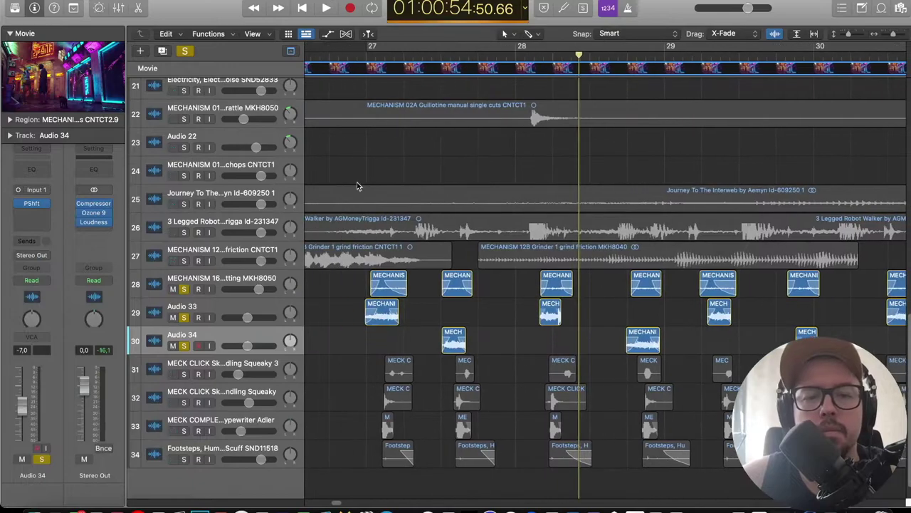
{"action": "key", "text": "space"}
{"action": "scroll", "coordinate": [563, 257], "scroll_direction": "right", "scroll_amount": 4}
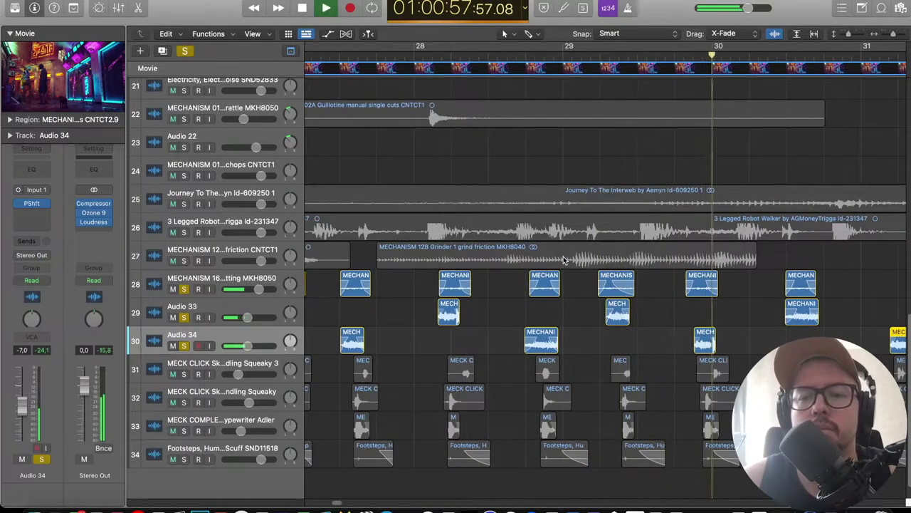
{"action": "scroll", "coordinate": [564, 257], "scroll_direction": "right", "scroll_amount": 3}
{"action": "key", "text": "super+Right"}
{"action": "key", "text": "super+Right"}
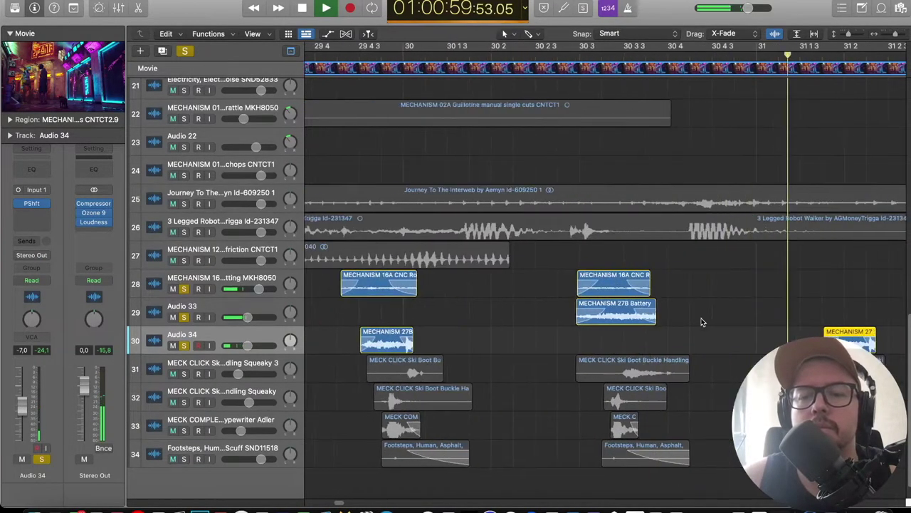
Copy the seventh footstep's CNC router region to the eighth footstep.
{"action": "key", "text": "super+Left"}
{"action": "key", "text": "super+Left"}
{"action": "key", "text": "super+Left"}
{"action": "left_click_drag", "start_coordinate": [705, 288], "coordinate": [825, 284]}
{"action": "key", "text": "super+Right"}
{"action": "key", "text": "super+Right"}
{"action": "key", "text": "super+Right"}
{"action": "scroll", "coordinate": [816, 71], "scroll_direction": "right", "scroll_amount": 2}
Play the eighth footstep's CNC router and Battery Drill regions and examine their alignment with the other layers.
{"action": "left_click", "coordinate": [759, 56]}
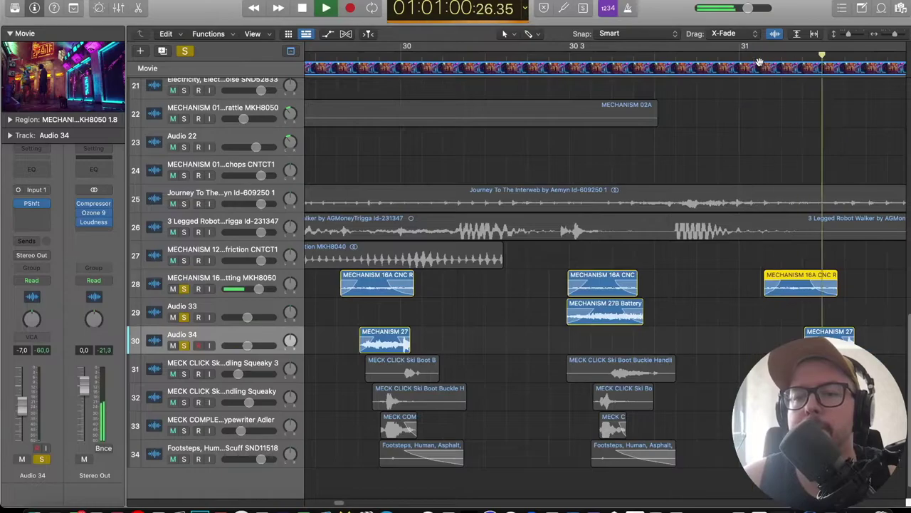
{"action": "key", "text": "super+Left"}
{"action": "key", "text": "super+Left"}
{"action": "key", "text": "super+Left"}
{"action": "key", "text": "super+Left"}
{"action": "key", "text": "space"}
{"action": "key", "text": "super+Right"}
{"action": "key", "text": "super+Right"}
{"action": "key", "text": "super+Right"}
{"action": "key", "text": "super+Right"}
{"action": "scroll", "coordinate": [800, 301], "scroll_direction": "right", "scroll_amount": 3}
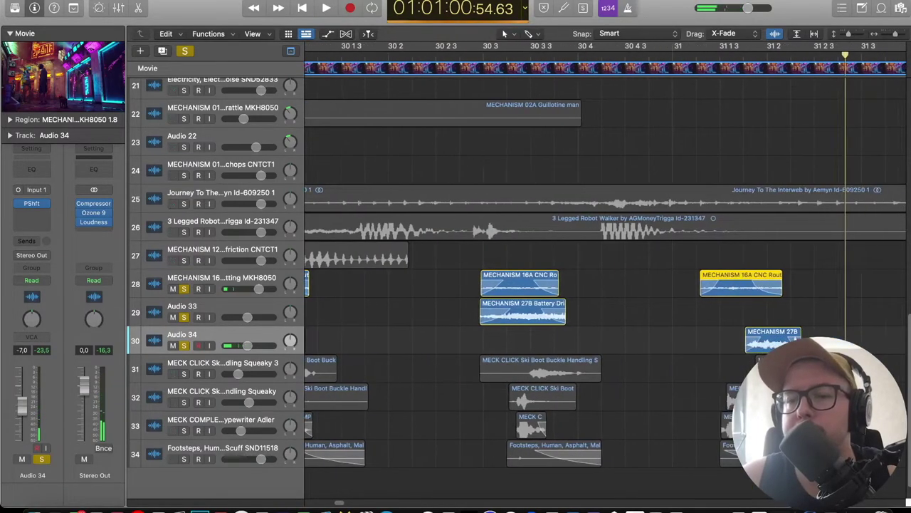
Shift the eighth footstep's CNC router and Battery Drill regions earlier to line up with the footstep sound.
{"action": "left_click_drag", "start_coordinate": [742, 288], "coordinate": [764, 289]}
{"action": "left_click_drag", "start_coordinate": [769, 341], "coordinate": [721, 341]}
{"action": "left_click_drag", "start_coordinate": [769, 286], "coordinate": [729, 287]}
Solo the squeak, typewriter and footsteps tracks as well, play all footstep layers through the eighth footstep, and reduce the track heights.
{"action": "key", "text": "super+Left"}
{"action": "key", "text": "super+Left"}
{"action": "key", "text": "super+Left"}
{"action": "scroll", "coordinate": [474, 190], "scroll_direction": "down", "scroll_amount": 1}
{"action": "scroll", "coordinate": [474, 189], "scroll_direction": "left", "scroll_amount": 4}
{"action": "left_click_drag", "start_coordinate": [182, 323], "coordinate": [183, 435]}
{"action": "scroll", "coordinate": [459, 56], "scroll_direction": "left", "scroll_amount": 5}
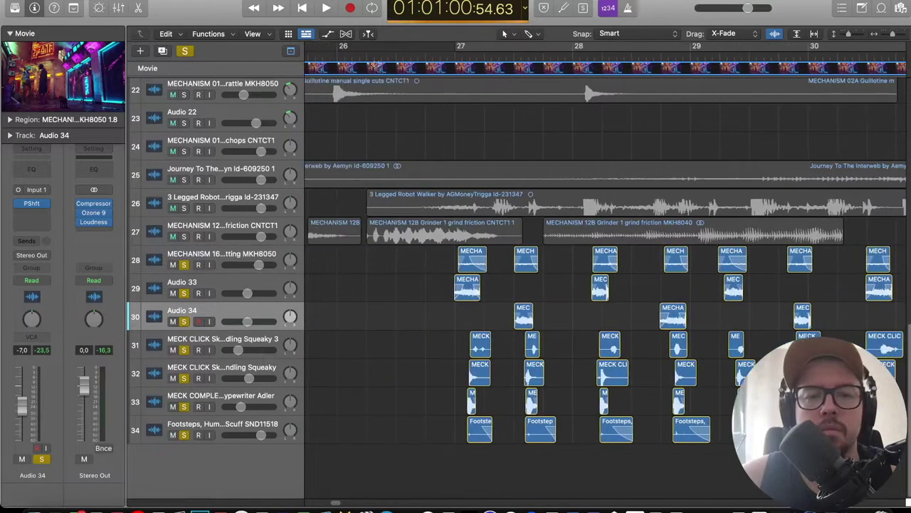
{"action": "key", "text": "space"}
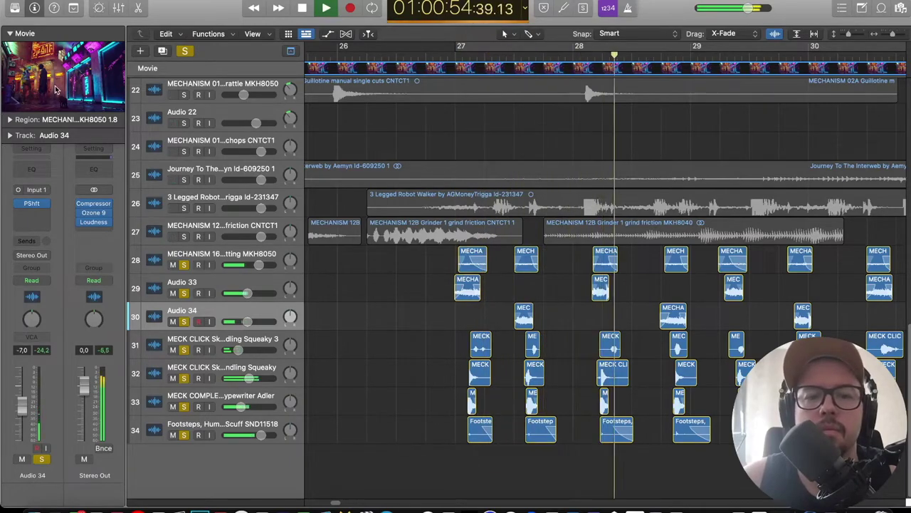
{"action": "left_click_drag", "start_coordinate": [850, 34], "coordinate": [847, 34]}
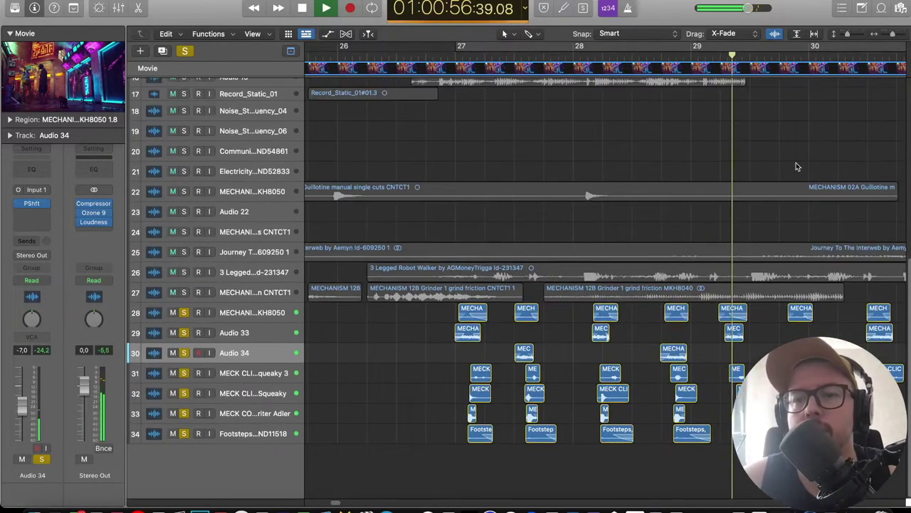
{"action": "scroll", "coordinate": [794, 138], "scroll_direction": "right", "scroll_amount": 3}
{"action": "scroll", "coordinate": [784, 132], "scroll_direction": "down", "scroll_amount": 5}
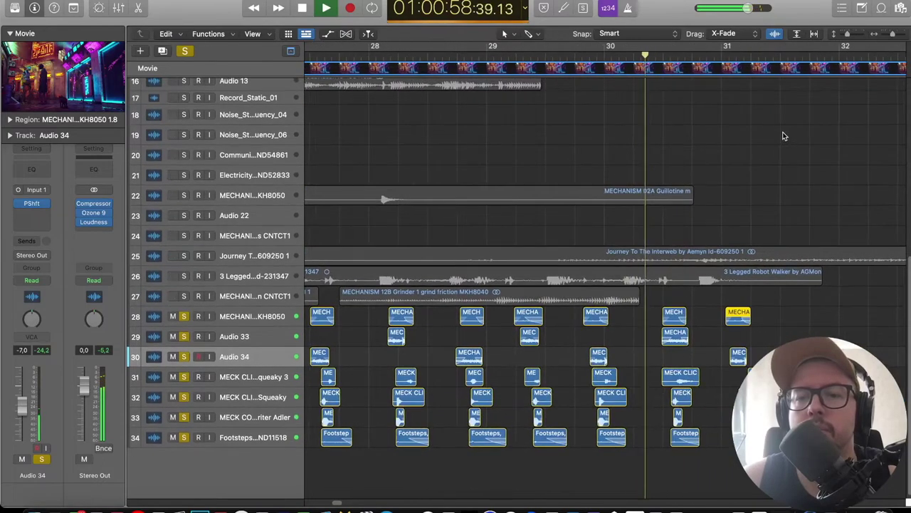
{"action": "scroll", "coordinate": [781, 133], "scroll_direction": "up", "scroll_amount": 5}
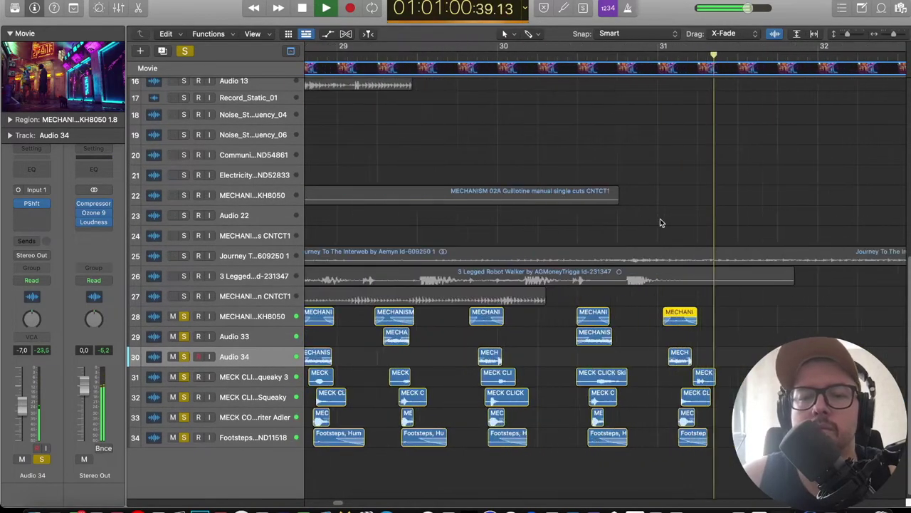
{"action": "scroll", "coordinate": [448, 283], "scroll_direction": "left", "scroll_amount": 3}
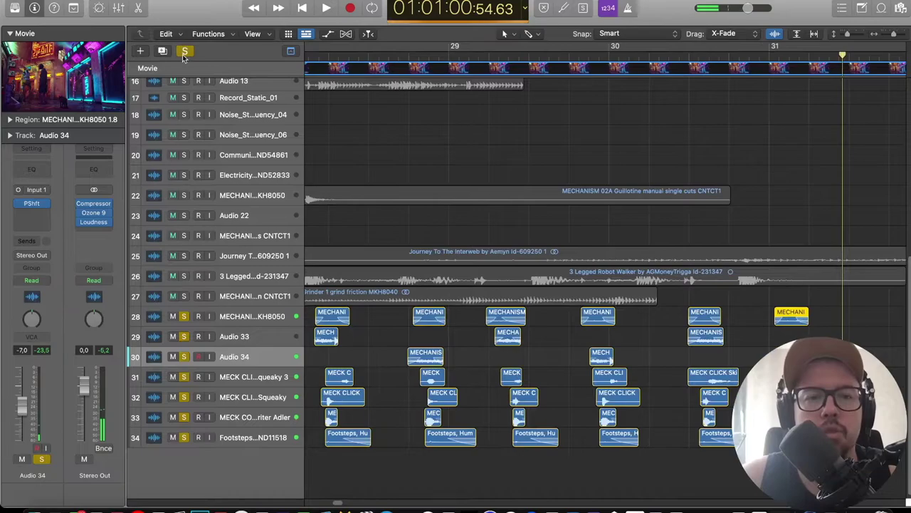
Clear all solos and solo only the MECHANISM 12B grinder friction track.
{"action": "left_click", "coordinate": [185, 50]}
{"action": "left_click", "coordinate": [183, 296]}
{"action": "scroll", "coordinate": [427, 214], "scroll_direction": "left", "scroll_amount": 3}
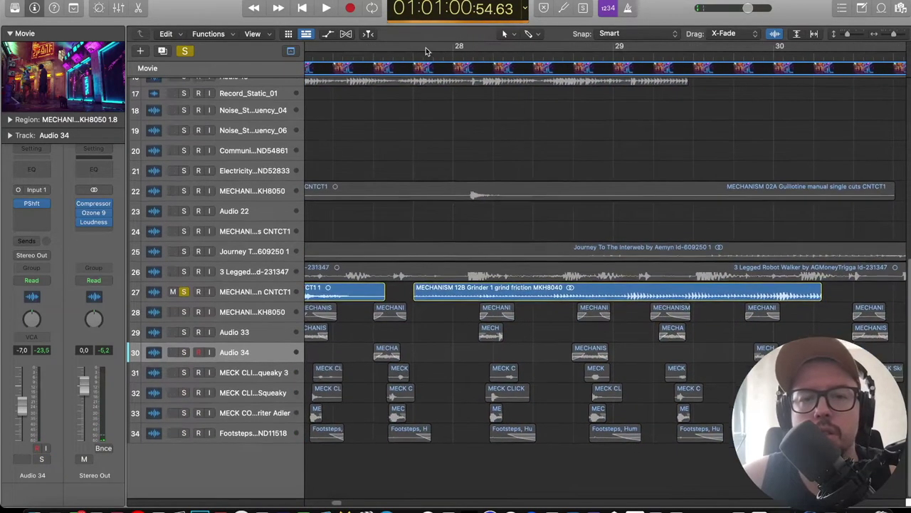
Play the soloed grinder friction track from the MKH8040 region's start, and again from its first region before bar 26.
{"action": "left_click", "coordinate": [423, 42]}
{"action": "left_click", "coordinate": [422, 42]}
{"action": "left_click", "coordinate": [416, 54]}
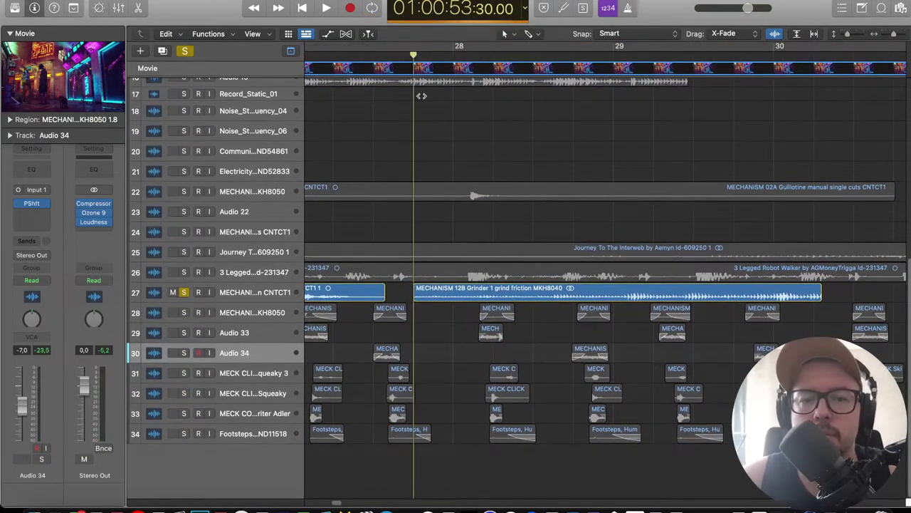
{"action": "key", "text": "space"}
{"action": "key", "text": "space"}
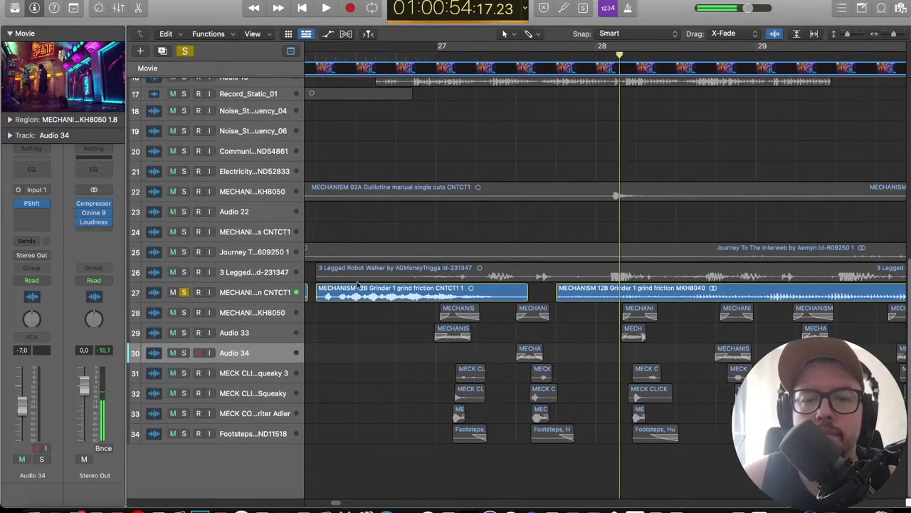
{"action": "scroll", "coordinate": [409, 123], "scroll_direction": "left", "scroll_amount": 3}
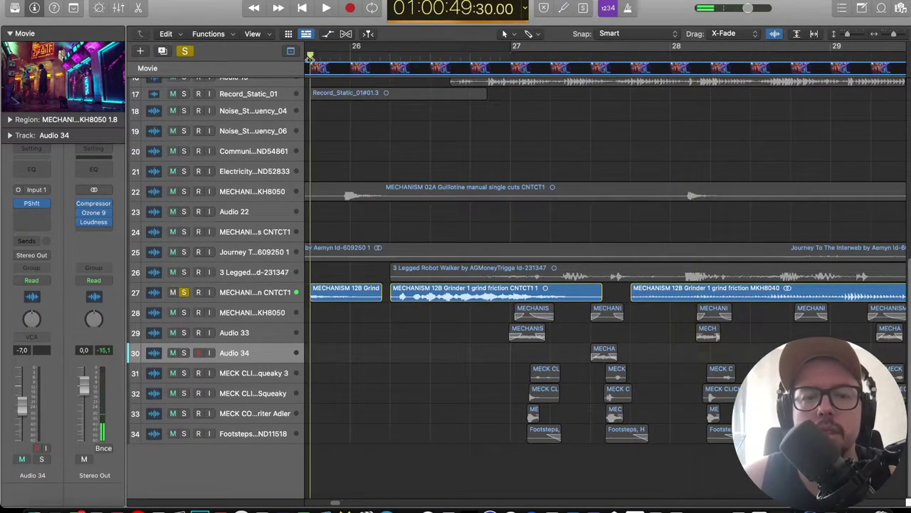
{"action": "key", "text": "space"}
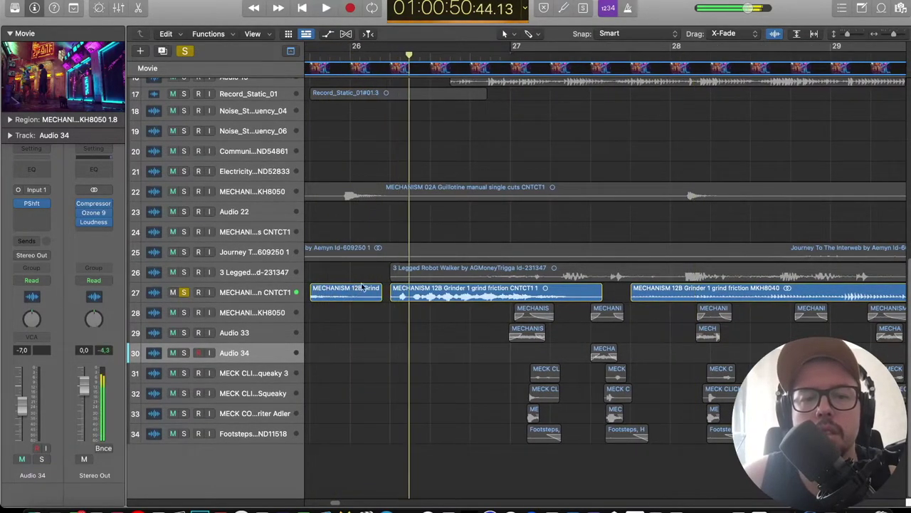
Duplicate the grinder friction track and move its regions onto the copy, with the two CNTCT1 regions from bar 27 and MKH8040 at bar 32.
{"action": "left_click", "coordinate": [255, 292]}
{"action": "key", "text": "super+Left"}
{"action": "key", "text": "super+Left"}
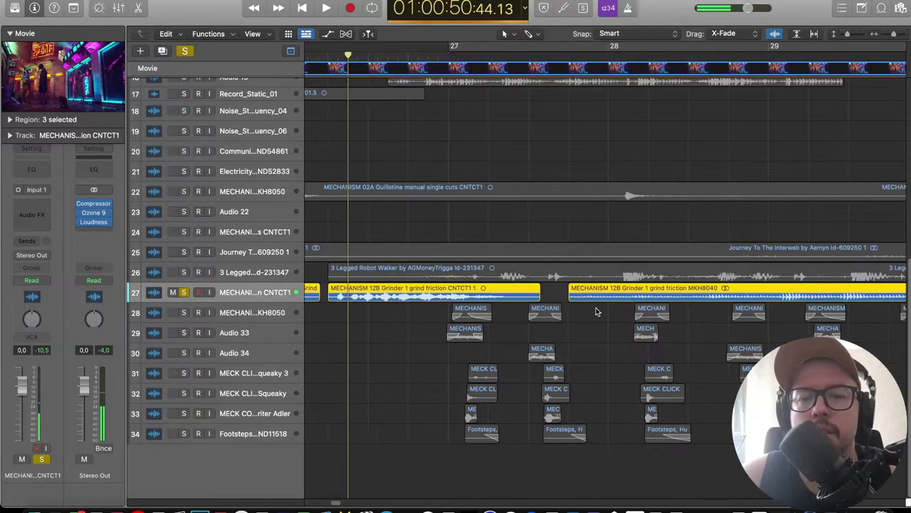
{"action": "left_click", "coordinate": [162, 52]}
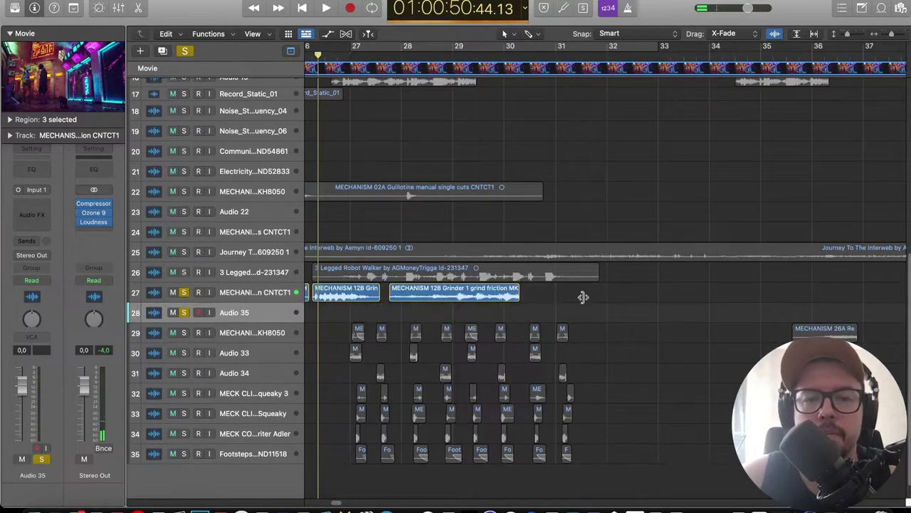
{"action": "scroll", "coordinate": [614, 310], "scroll_direction": "left", "scroll_amount": 3}
{"action": "left_click_drag", "start_coordinate": [529, 290], "coordinate": [758, 308]}
{"action": "mouse_move", "coordinate": [451, 297]}
{"action": "left_mouse_down"}
{"action": "mouse_move", "coordinate": [346, 289]}
{"action": "mouse_move", "coordinate": [460, 282]}
{"action": "mouse_move", "coordinate": [473, 302]}
{"action": "mouse_move", "coordinate": [457, 302]}
{"action": "left_mouse_up"}
{"action": "left_click", "coordinate": [687, 325]}
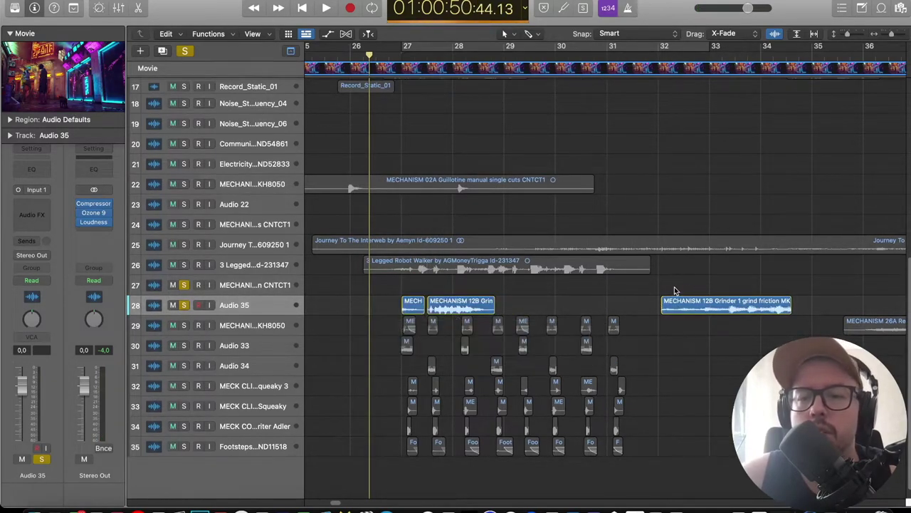
Duplicate the Audio 35 track and place the first two slices cut from the MKH8040 grinder region above the first two footsteps.
{"action": "left_click", "coordinate": [162, 52]}
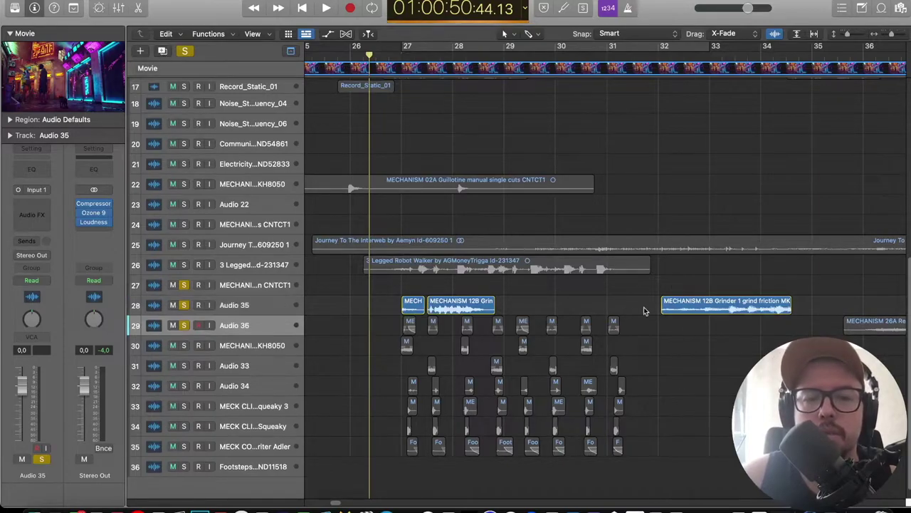
{"action": "left_click", "coordinate": [673, 310]}
{"action": "left_click_drag", "start_coordinate": [667, 307], "coordinate": [413, 326]}
{"action": "left_click", "coordinate": [689, 312]}
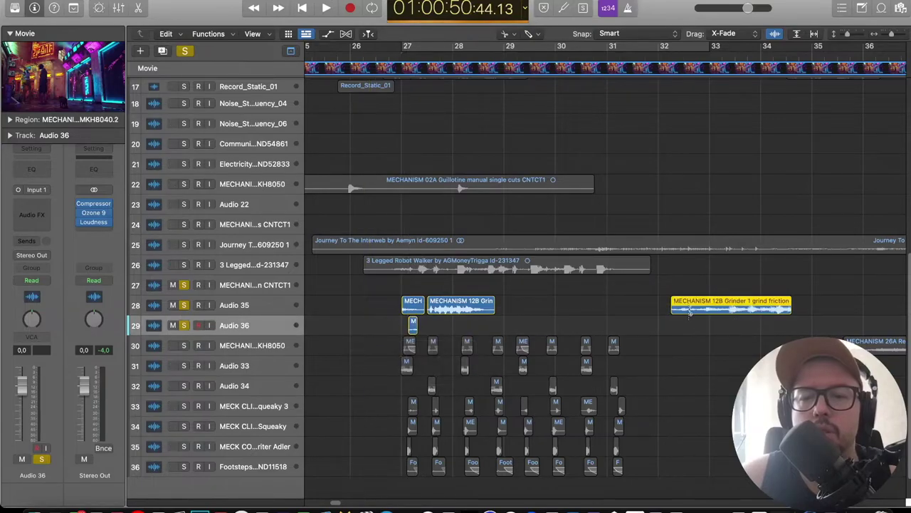
{"action": "left_click_drag", "start_coordinate": [677, 308], "coordinate": [431, 335]}
Split the rest of the MKH8040 grinder region and place the slices on Audio 36 above the remaining footsteps.
{"action": "left_click", "coordinate": [707, 308]}
{"action": "key", "text": "t"}
{"action": "key", "text": "t"}
{"action": "left_click_drag", "start_coordinate": [704, 309], "coordinate": [470, 329]}
{"action": "left_click", "coordinate": [729, 308]}
{"action": "left_click", "coordinate": [720, 309]}
{"action": "left_click_drag", "start_coordinate": [720, 309], "coordinate": [496, 325]}
{"action": "left_click", "coordinate": [751, 309]}
{"action": "left_click_drag", "start_coordinate": [734, 308], "coordinate": [520, 335]}
Play the soloed Audio 36 grinder slices through the cycle range from bar 27 and examine their alignment with the footsteps.
{"action": "key", "text": "space"}
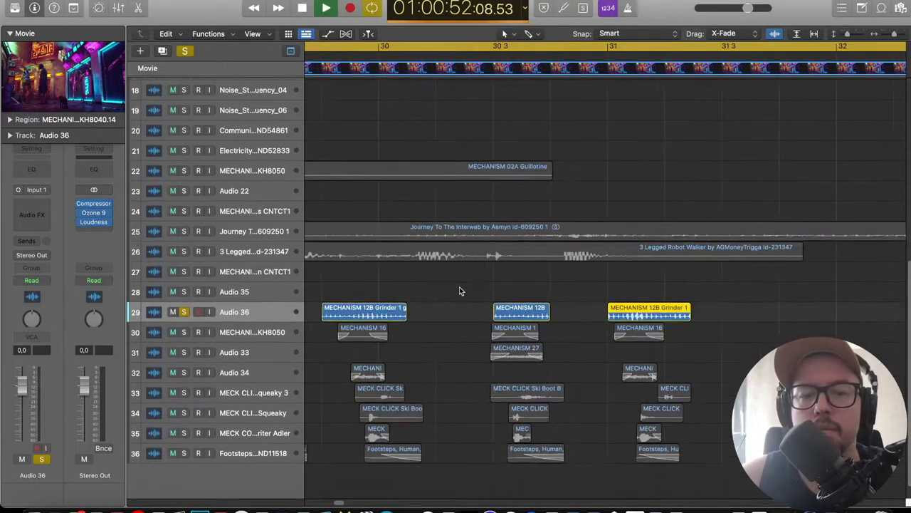
{"action": "scroll", "coordinate": [460, 291], "scroll_direction": "down", "scroll_amount": 1}
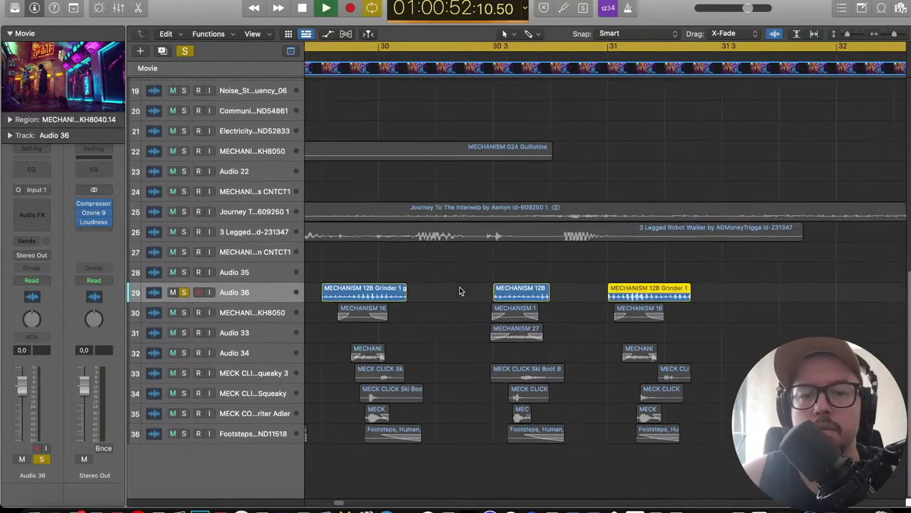
{"action": "scroll", "coordinate": [605, 270], "scroll_direction": "left", "scroll_amount": 2}
{"action": "scroll", "coordinate": [647, 196], "scroll_direction": "left", "scroll_amount": 3}
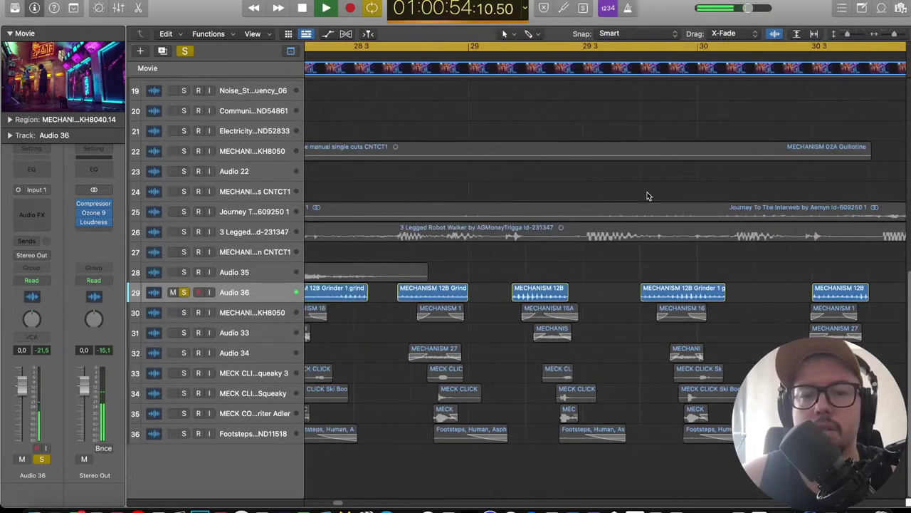
{"action": "scroll", "coordinate": [633, 206], "scroll_direction": "down", "scroll_amount": 5}
{"action": "scroll", "coordinate": [621, 212], "scroll_direction": "right", "scroll_amount": 2}
{"action": "scroll", "coordinate": [620, 211], "scroll_direction": "up", "scroll_amount": 2}
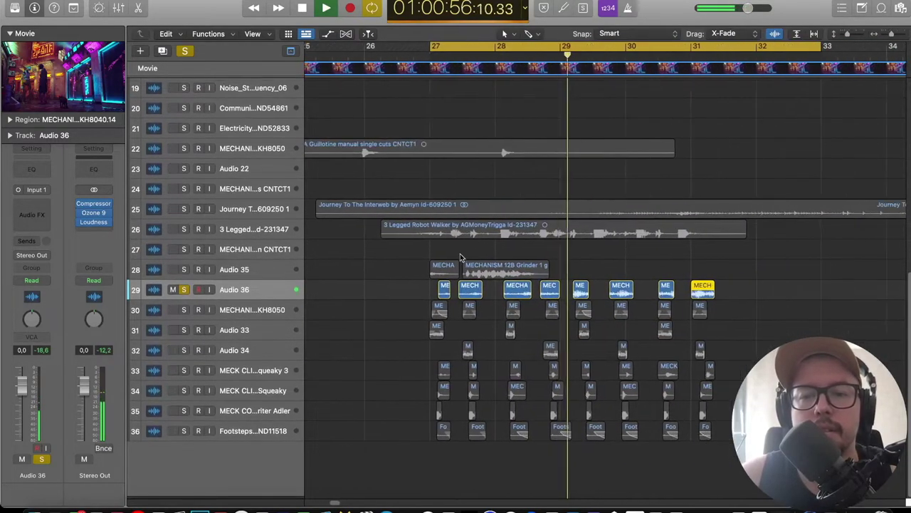
{"action": "key", "text": "space"}
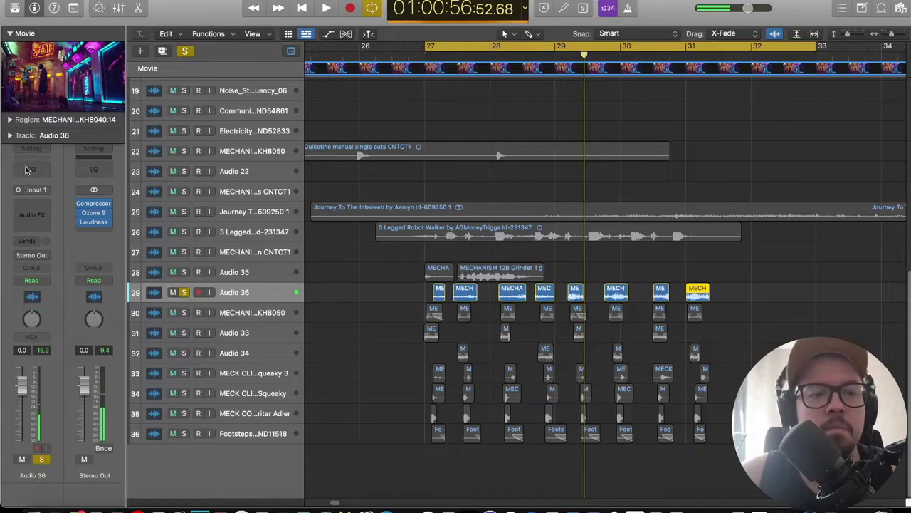
Add a Channel EQ to Audio 36 with a low cut at 1820 Hz and a high shelf of -6.3 dB at 5460 Hz.
{"action": "left_click", "coordinate": [25, 170]}
{"action": "left_click_drag", "start_coordinate": [324, 207], "coordinate": [638, 233]}
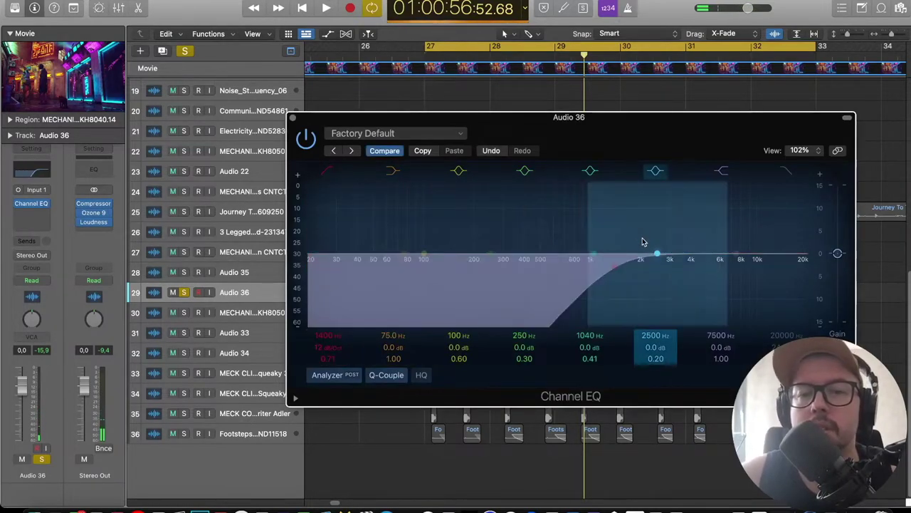
{"action": "key", "text": "space"}
{"action": "key", "text": "space"}
{"action": "left_click_drag", "start_coordinate": [710, 251], "coordinate": [685, 285]}
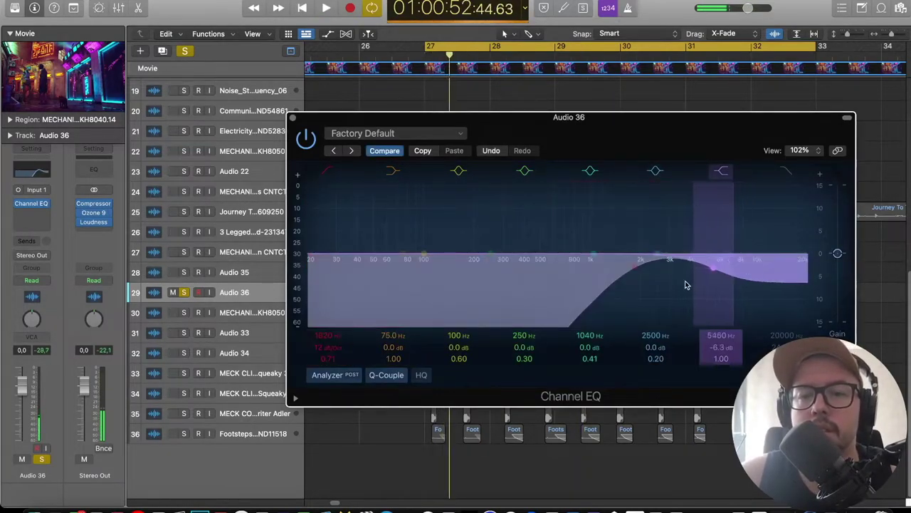
{"action": "left_click", "coordinate": [293, 119]}
Fade the edges of the eight grinder slices on the Audio 36 track.
{"action": "scroll", "coordinate": [598, 267], "scroll_direction": "up", "scroll_amount": 5}
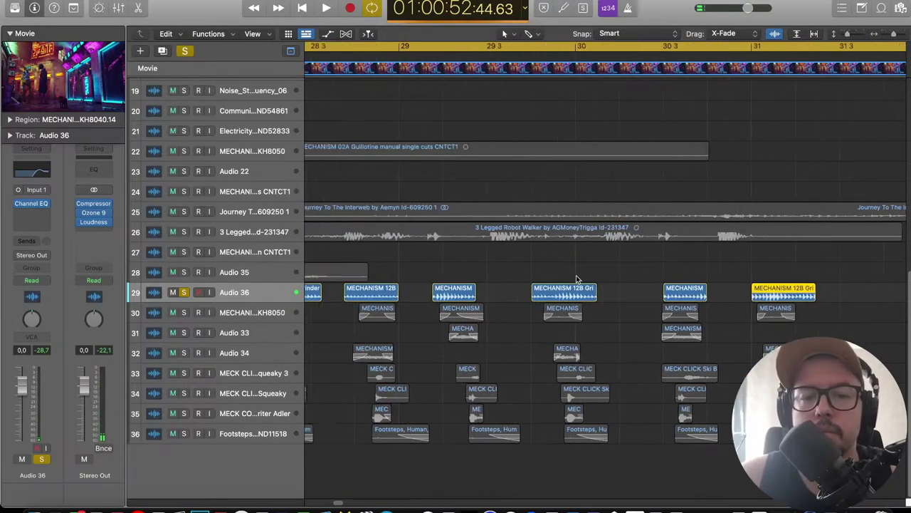
{"action": "scroll", "coordinate": [575, 277], "scroll_direction": "left", "scroll_amount": 4}
{"action": "scroll", "coordinate": [575, 280], "scroll_direction": "right", "scroll_amount": 2}
{"action": "scroll", "coordinate": [683, 292], "scroll_direction": "down", "scroll_amount": 5}
{"action": "left_click_drag", "start_coordinate": [742, 295], "coordinate": [589, 294]}
{"action": "scroll", "coordinate": [618, 297], "scroll_direction": "up", "scroll_amount": 5}
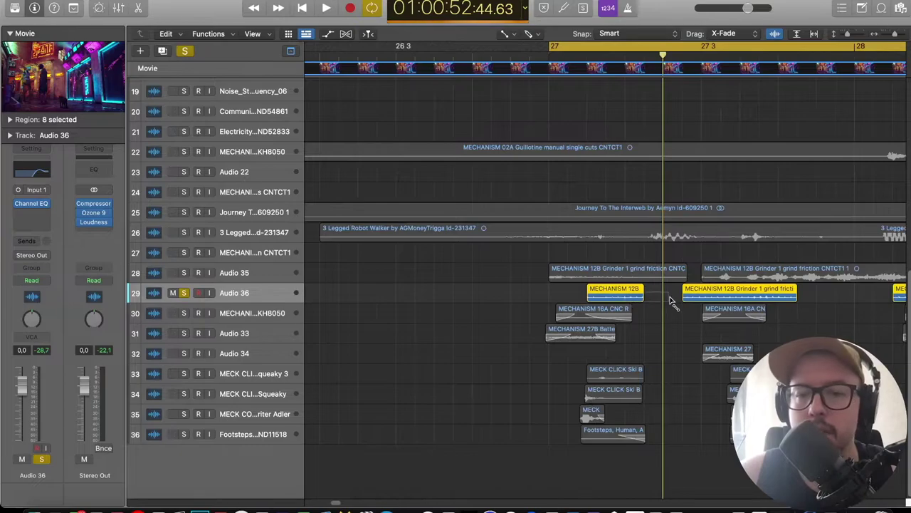
{"action": "scroll", "coordinate": [595, 299], "scroll_direction": "down", "scroll_amount": 3}
{"action": "left_click", "coordinate": [783, 291]}
{"action": "scroll", "coordinate": [399, 270], "scroll_direction": "down", "scroll_amount": 3}
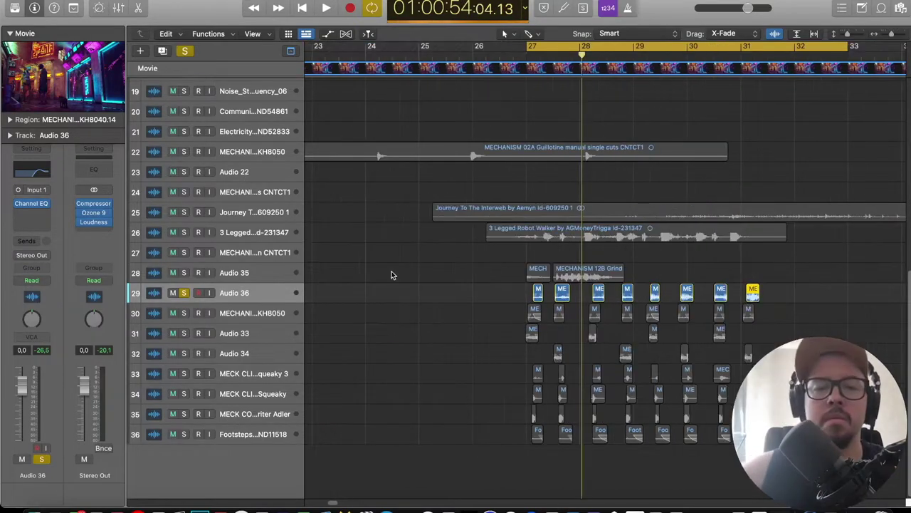
Solo Audio 35 instead of Audio 36 and copy the OVox plug-in from the Audio 17 channel onto it.
{"action": "left_click", "coordinate": [182, 292]}
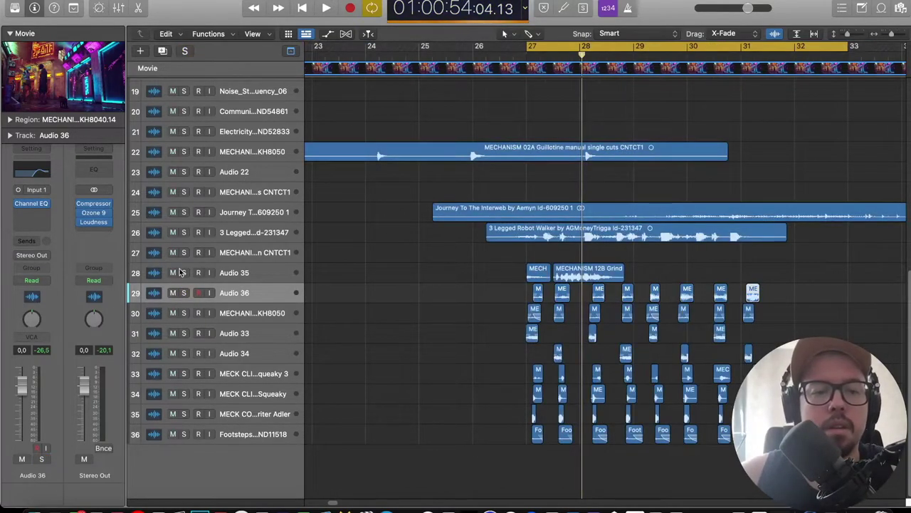
{"action": "left_click", "coordinate": [182, 273]}
{"action": "left_click", "coordinate": [240, 275]}
{"action": "key", "text": "x"}
{"action": "left_click_drag", "start_coordinate": [270, 217], "coordinate": [846, 219]}
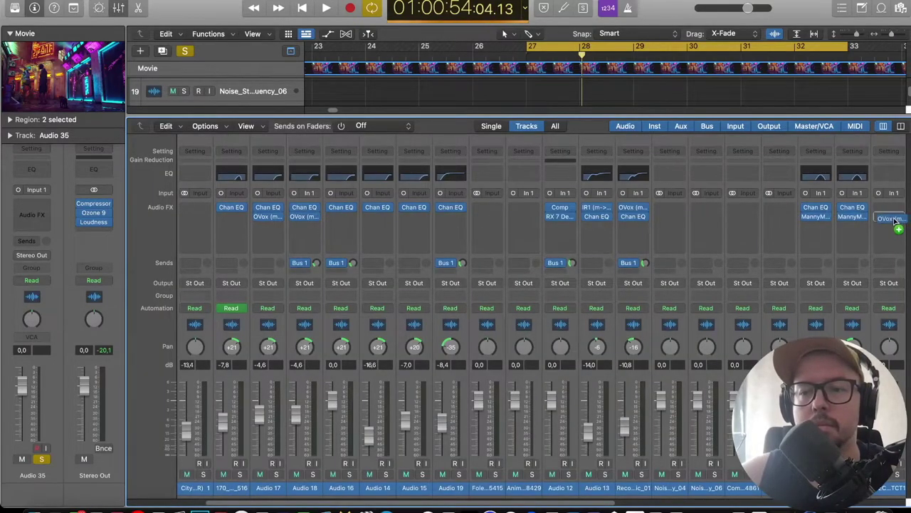
{"action": "scroll", "coordinate": [883, 237], "scroll_direction": "right", "scroll_amount": 6}
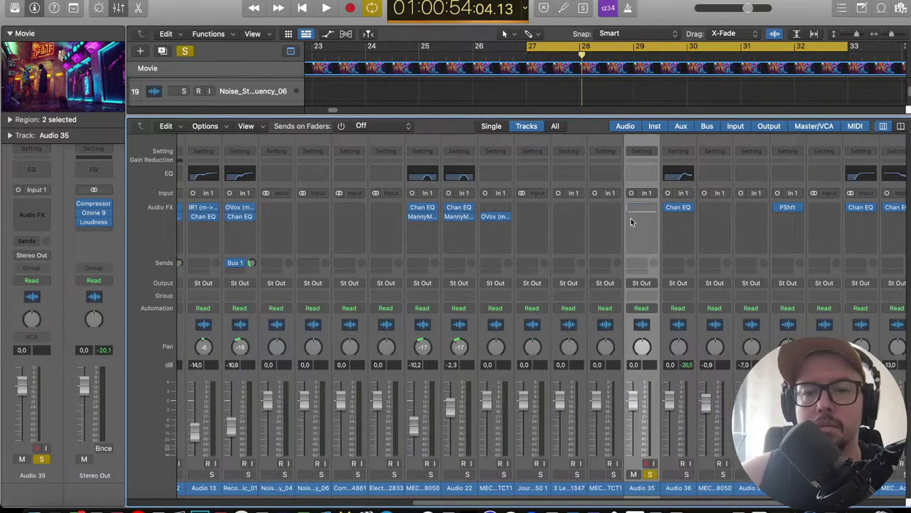
{"action": "left_click_drag", "start_coordinate": [625, 217], "coordinate": [627, 215]}
{"action": "key", "text": "e"}
{"action": "key", "text": "e"}
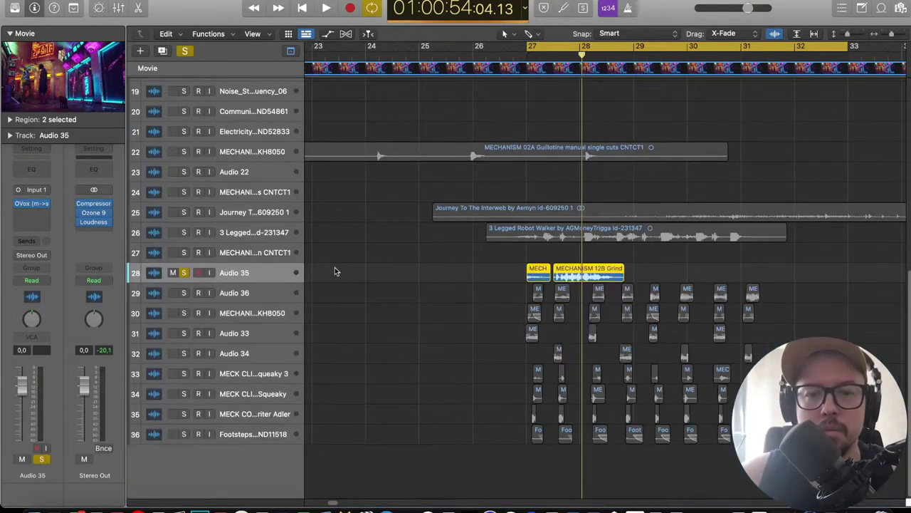
Play the OVox-processed grinder regions on Audio 35, and rearrange them into three short regions near bars 27, 28 and 30.
{"action": "key", "text": "space"}
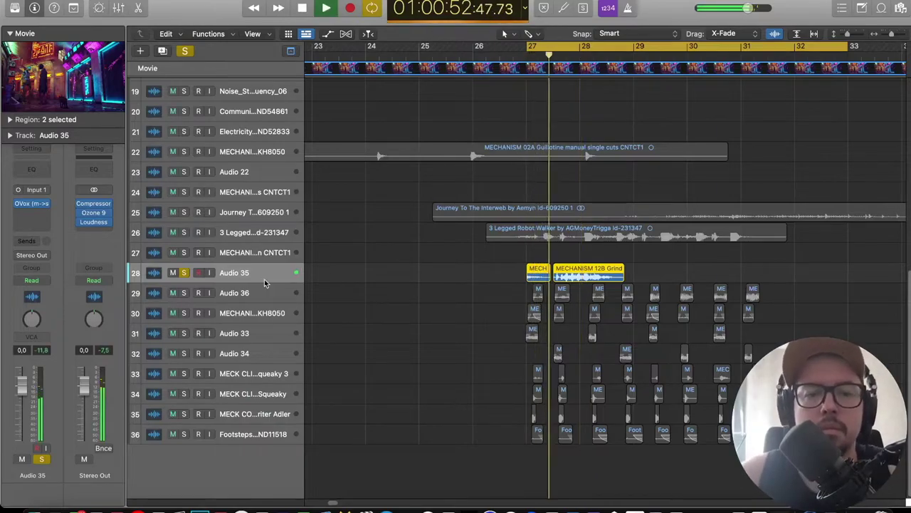
{"action": "left_click", "coordinate": [536, 276]}
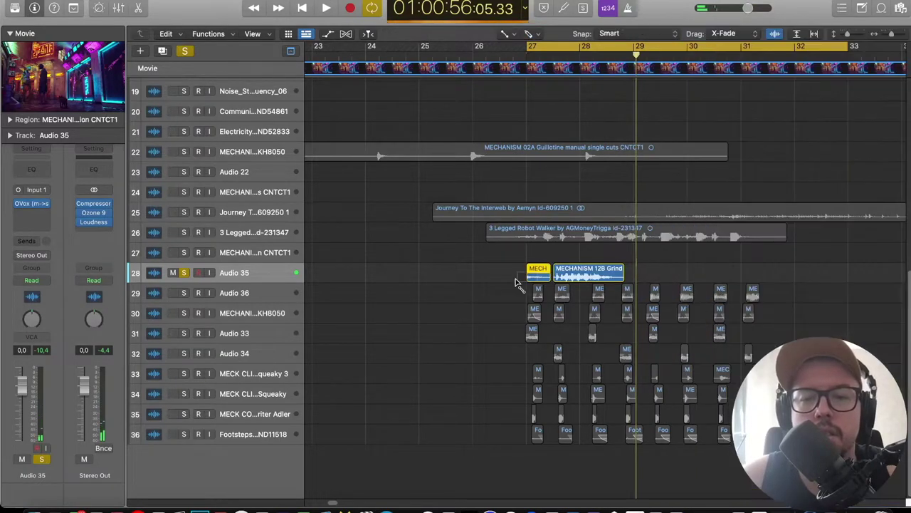
{"action": "left_click_drag", "start_coordinate": [684, 272], "coordinate": [812, 273]}
{"action": "key", "text": "space"}
{"action": "double_click", "coordinate": [583, 278]}
{"action": "left_click_drag", "start_coordinate": [574, 278], "coordinate": [718, 277]}
{"action": "left_click_drag", "start_coordinate": [663, 277], "coordinate": [617, 277]}
{"action": "left_click_drag", "start_coordinate": [721, 279], "coordinate": [701, 284]}
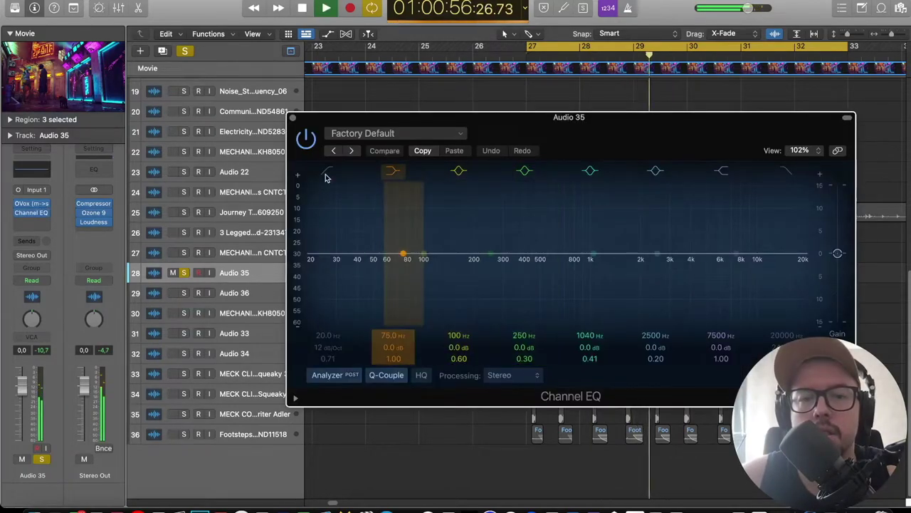
Set the Audio 35 Channel EQ to a 12 dB/Oct low cut at 96 Hz.
{"action": "left_click", "coordinate": [326, 174]}
{"action": "left_click_drag", "start_coordinate": [338, 254], "coordinate": [440, 271]}
{"action": "left_click", "coordinate": [335, 377]}
{"action": "left_click", "coordinate": [334, 378]}
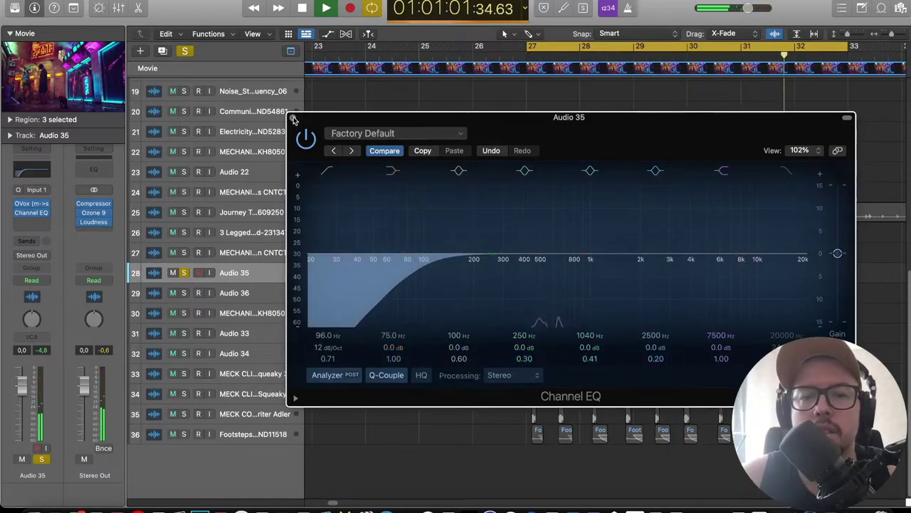
{"action": "left_click", "coordinate": [292, 117]}
Solo all footstep layers, play them together and lower the Audio 35 volume to -6.2 dB.
{"action": "left_click_drag", "start_coordinate": [184, 313], "coordinate": [183, 439]}
{"action": "key", "text": "space"}
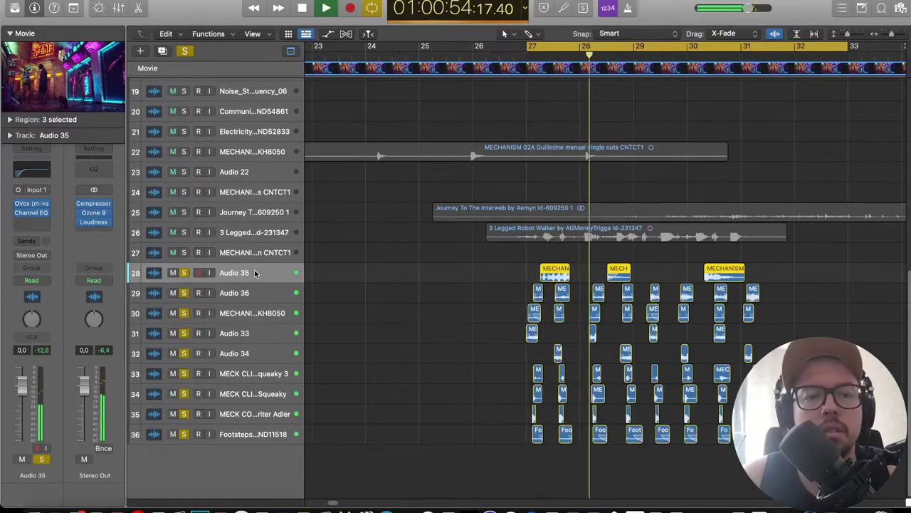
{"action": "mouse_move", "coordinate": [23, 385]}
{"action": "left_mouse_down"}
{"action": "mouse_move", "coordinate": [25, 427]}
{"action": "mouse_move", "coordinate": [6, 377]}
{"action": "left_mouse_up"}
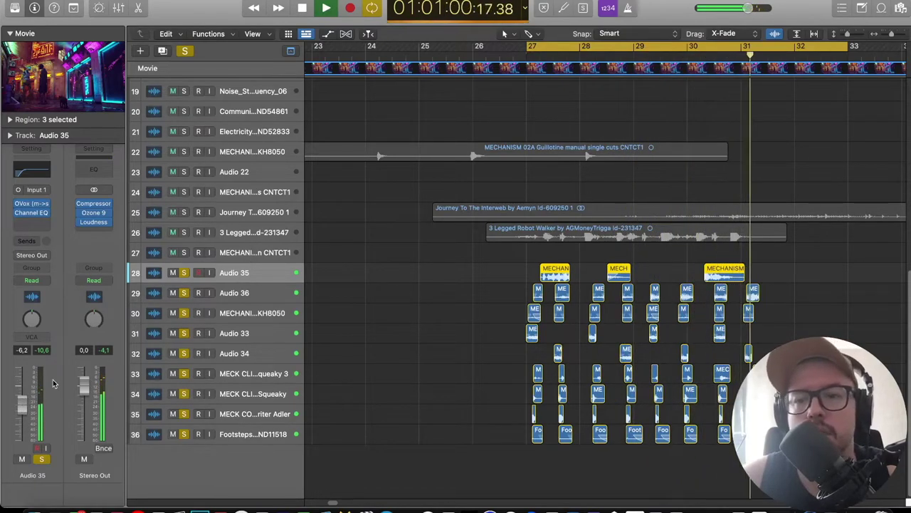
{"action": "scroll", "coordinate": [584, 220], "scroll_direction": "right", "scroll_amount": 2}
{"action": "key", "text": "space"}
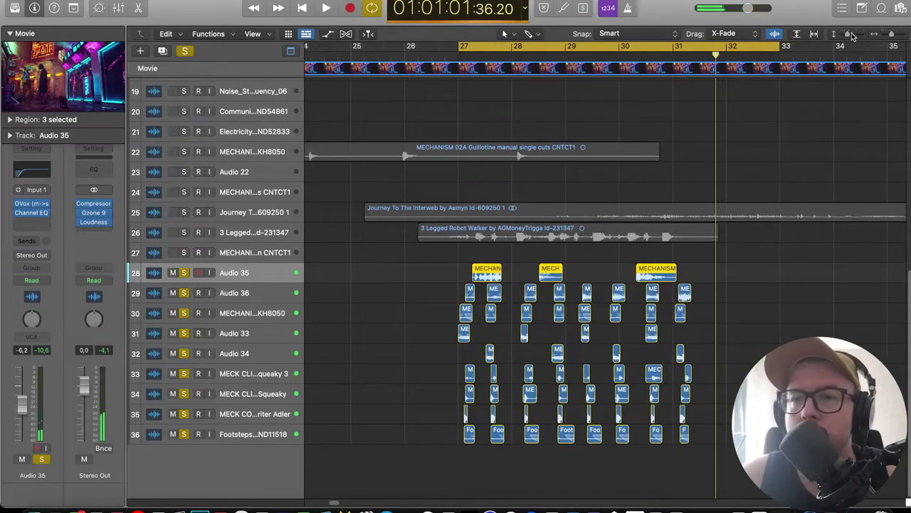
Enlarge the track heights and listen to the MECHANISM 16A CNC router track on its own.
{"action": "left_click_drag", "start_coordinate": [860, 36], "coordinate": [853, 36]}
{"action": "scroll", "coordinate": [756, 137], "scroll_direction": "down", "scroll_amount": 3}
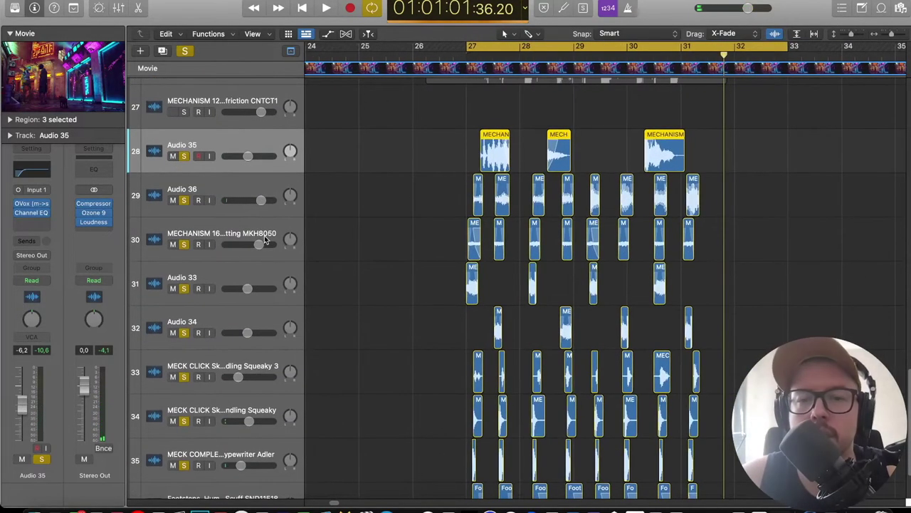
{"action": "left_click", "coordinate": [191, 53]}
{"action": "left_click", "coordinate": [183, 244]}
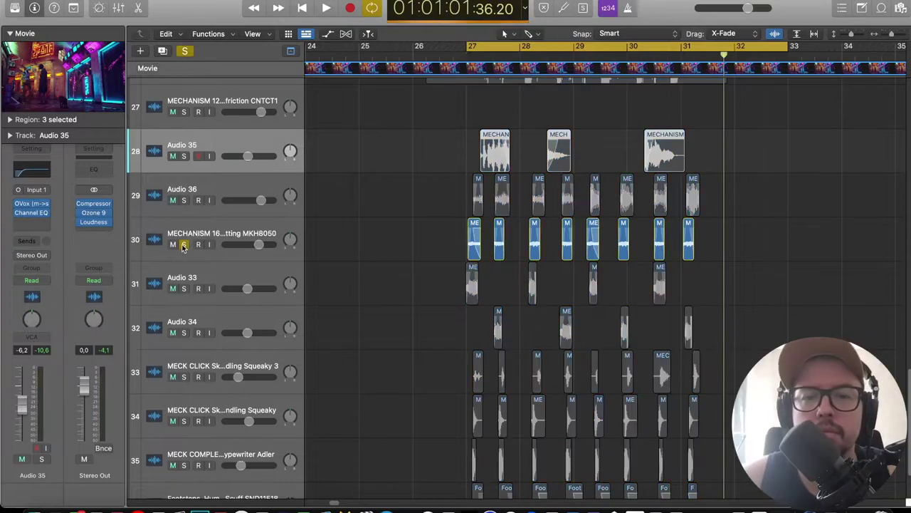
{"action": "key", "text": "space"}
{"action": "left_click", "coordinate": [184, 245]}
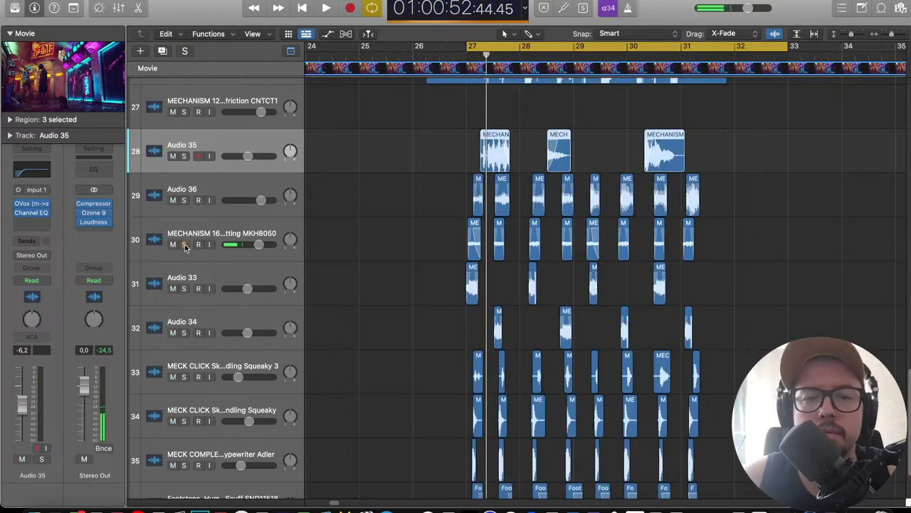
Solo Audio 36, lower its volume to -5.3 dB, and play it with the footstep layers below it soloed too.
{"action": "left_click", "coordinate": [183, 200]}
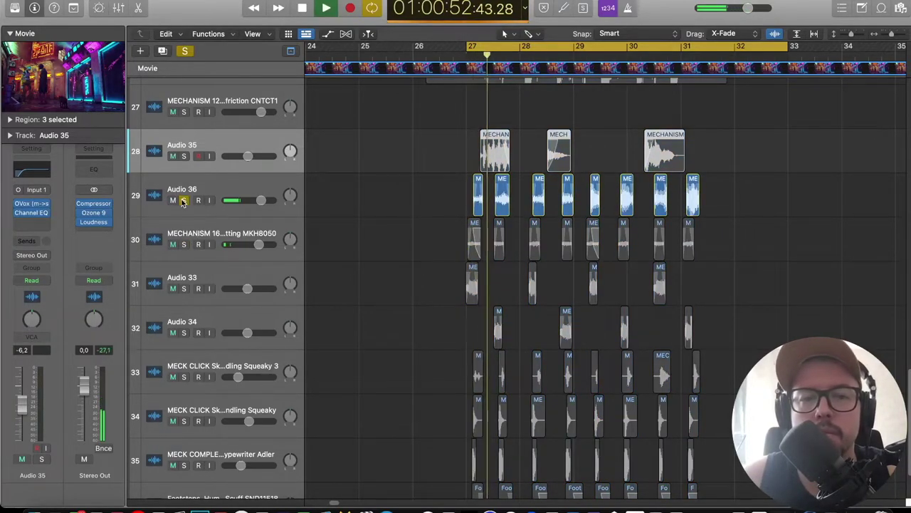
{"action": "left_click", "coordinate": [235, 183]}
{"action": "left_click_drag", "start_coordinate": [265, 206], "coordinate": [253, 203]}
{"action": "scroll", "coordinate": [175, 249], "scroll_direction": "down", "scroll_amount": 3}
{"action": "left_click_drag", "start_coordinate": [184, 163], "coordinate": [193, 415]}
{"action": "key", "text": "space"}
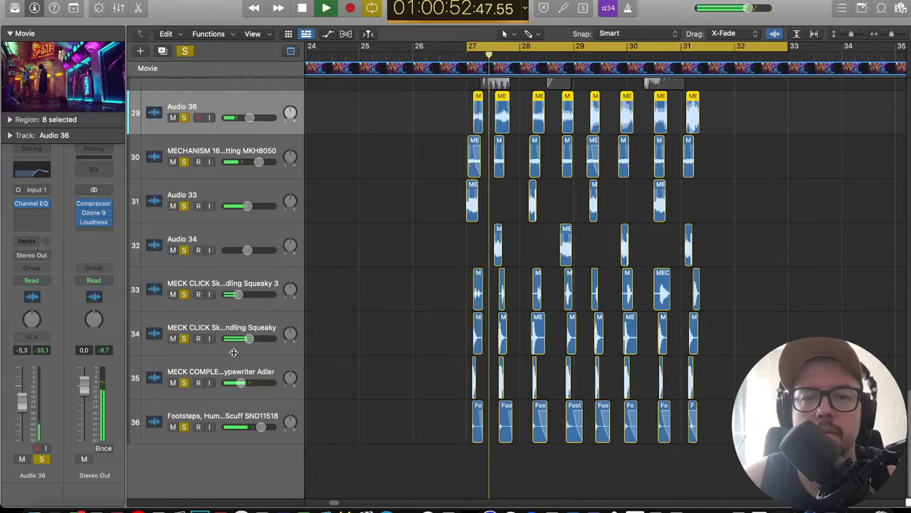
Shift the third grinder region on Audio 36 slightly earlier, before the CNC router region below it, and play the layers.
{"action": "scroll", "coordinate": [234, 352], "scroll_direction": "up", "scroll_amount": 3}
{"action": "scroll", "coordinate": [666, 284], "scroll_direction": "up", "scroll_amount": 5}
{"action": "key", "text": "space"}
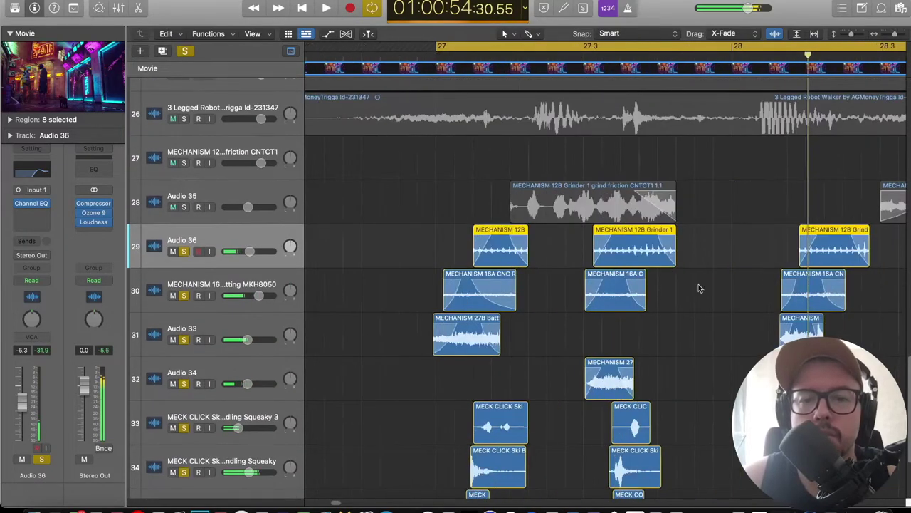
{"action": "scroll", "coordinate": [668, 286], "scroll_direction": "right", "scroll_amount": 2}
{"action": "left_click", "coordinate": [676, 292]}
{"action": "left_click_drag", "start_coordinate": [783, 250], "coordinate": [752, 250]}
{"action": "scroll", "coordinate": [776, 252], "scroll_direction": "right", "scroll_amount": 5}
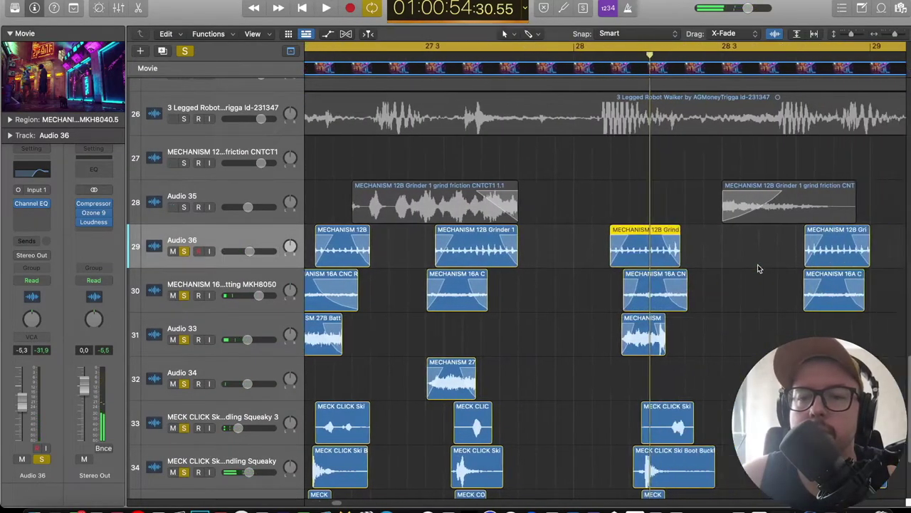
{"action": "key", "text": "space"}
{"action": "scroll", "coordinate": [812, 265], "scroll_direction": "right", "scroll_amount": 3}
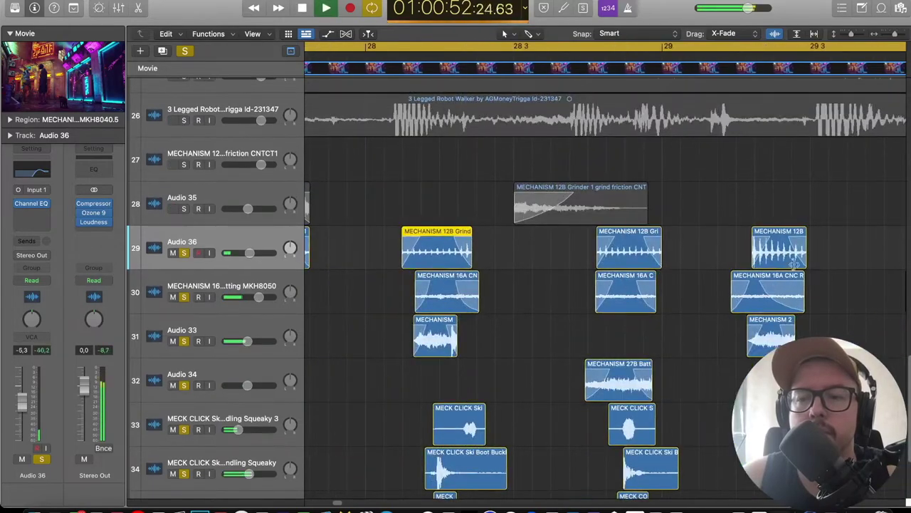
{"action": "scroll", "coordinate": [776, 253], "scroll_direction": "down", "scroll_amount": 7}
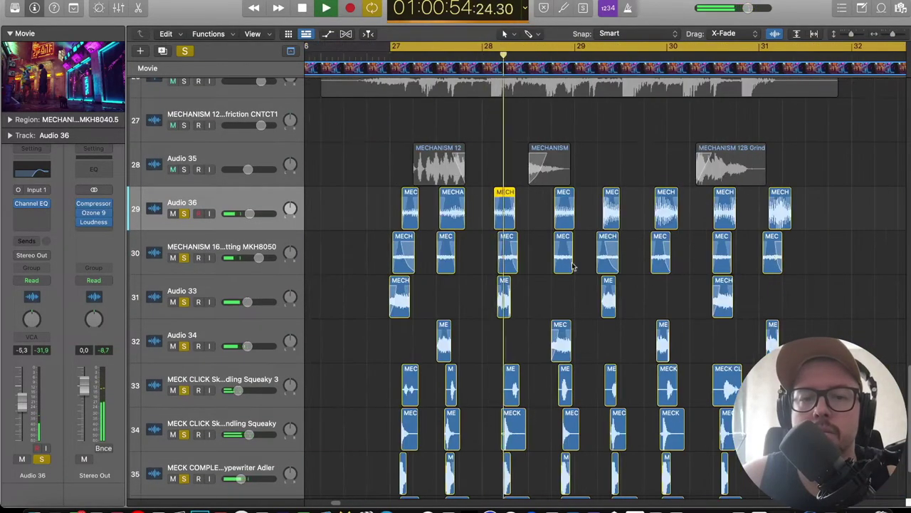
{"action": "key", "text": "space"}
Move the second Audio 36 grinder region slightly earlier, extend the first one's start back to bar 27, and play the result.
{"action": "scroll", "coordinate": [485, 249], "scroll_direction": "up", "scroll_amount": 6}
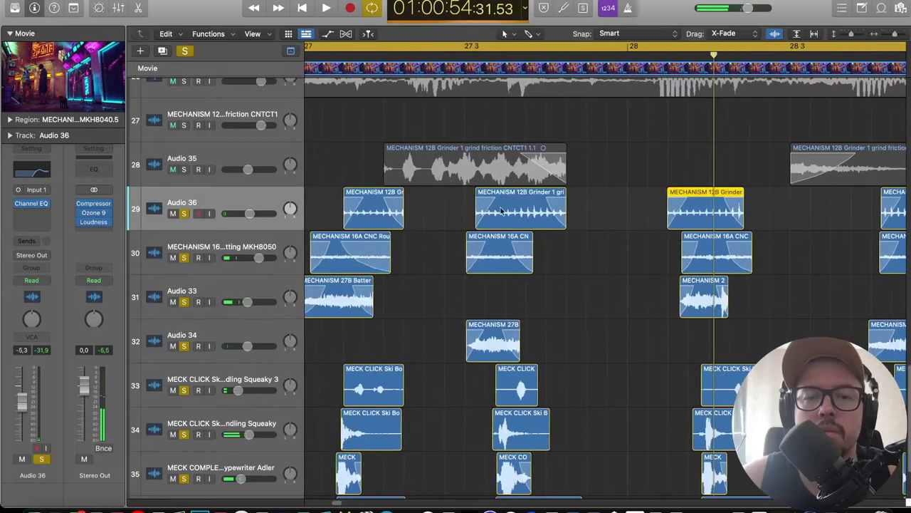
{"action": "left_click_drag", "start_coordinate": [487, 210], "coordinate": [450, 210]}
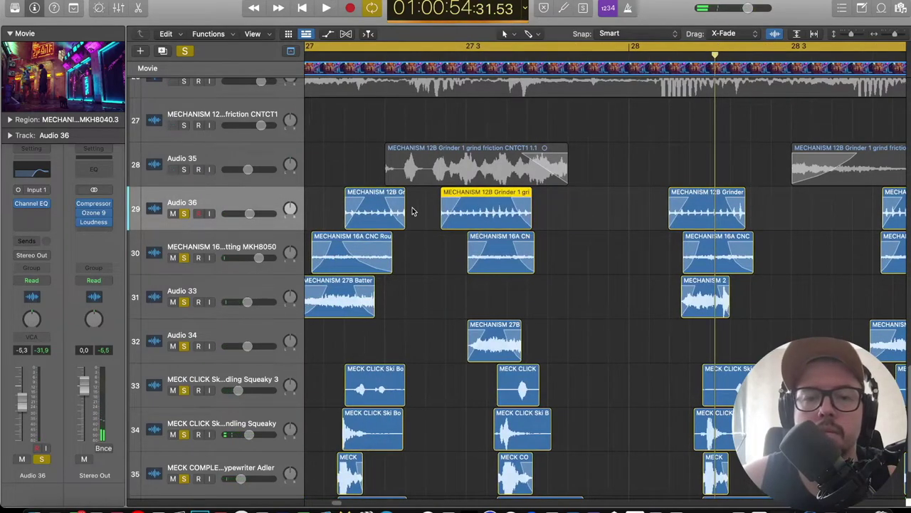
{"action": "left_click_drag", "start_coordinate": [377, 216], "coordinate": [401, 218]}
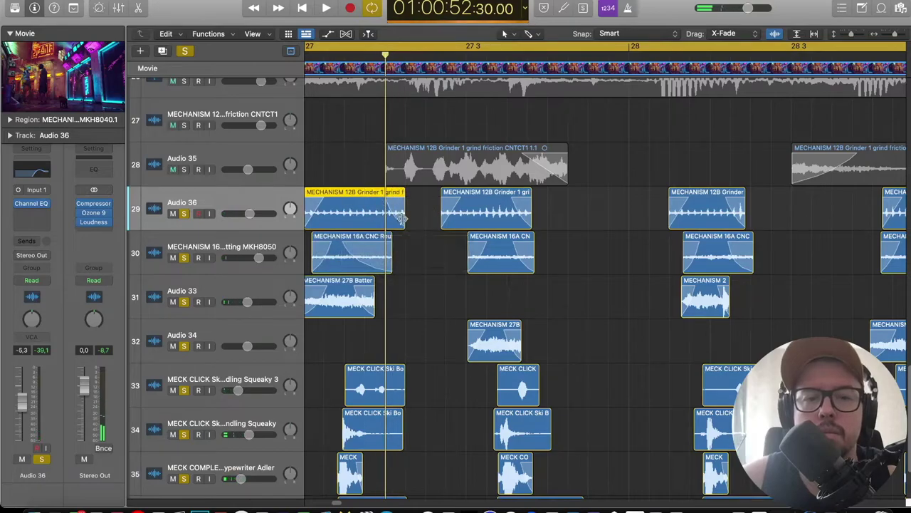
{"action": "key", "text": "space"}
{"action": "key", "text": "space"}
Trim the second grinder region's start to match the CNC router region below, extend its end, and play the layers.
{"action": "left_click_drag", "start_coordinate": [410, 217], "coordinate": [433, 220]}
{"action": "key", "text": "space"}
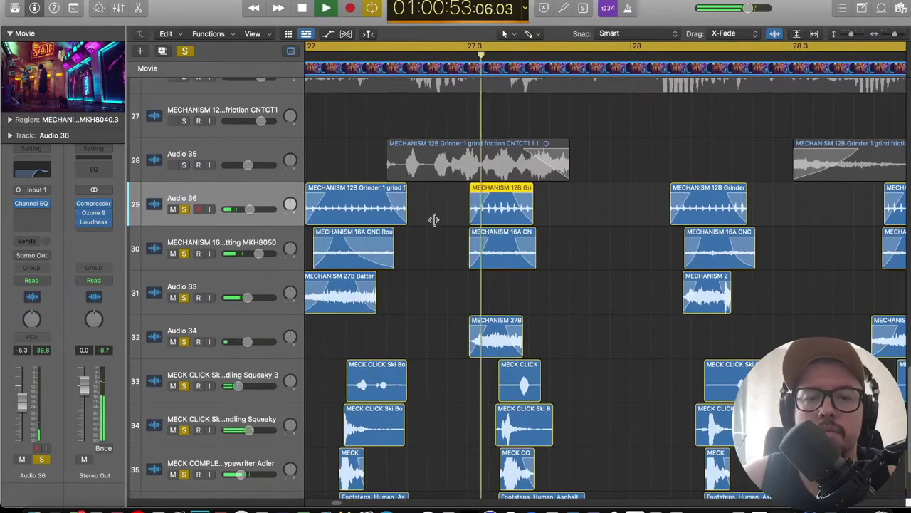
{"action": "key", "text": "space"}
{"action": "left_click_drag", "start_coordinate": [533, 207], "coordinate": [565, 213]}
{"action": "key", "text": "space"}
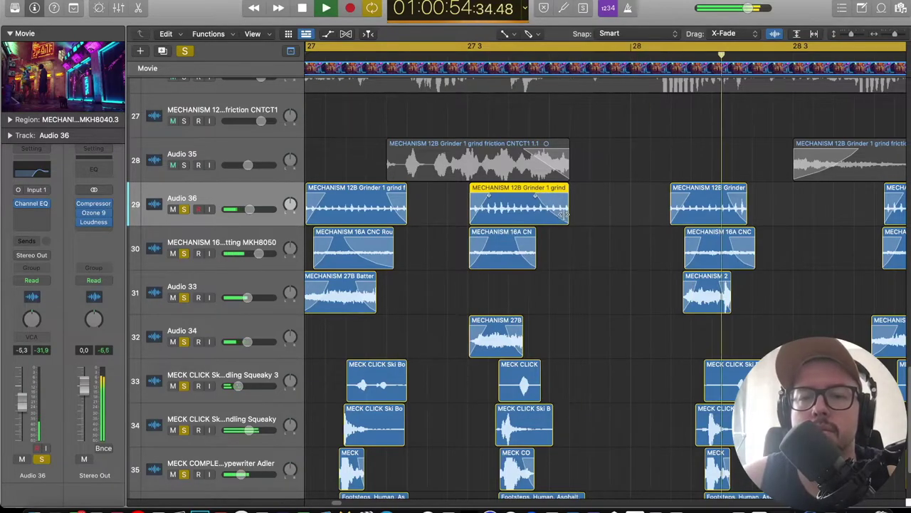
{"action": "scroll", "coordinate": [543, 215], "scroll_direction": "down", "scroll_amount": 10}
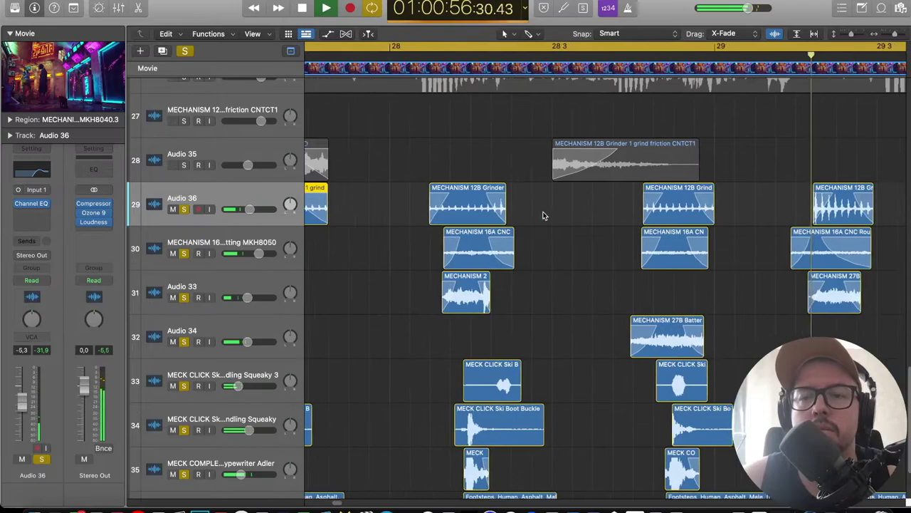
{"action": "key", "text": "space"}
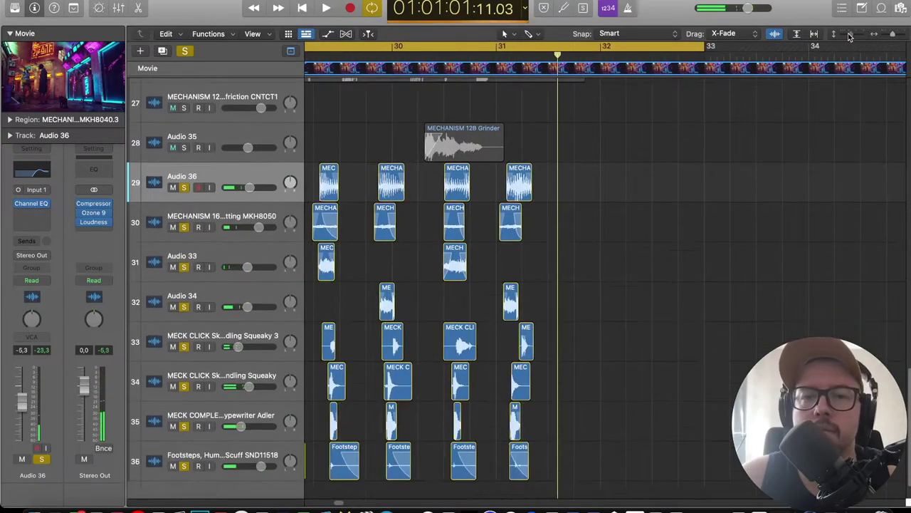
Clear all solos and listen to the 3 Legged Robot Walker track on its own.
{"action": "scroll", "coordinate": [279, 192], "scroll_direction": "down", "scroll_amount": 8}
{"action": "scroll", "coordinate": [279, 193], "scroll_direction": "left", "scroll_amount": 3}
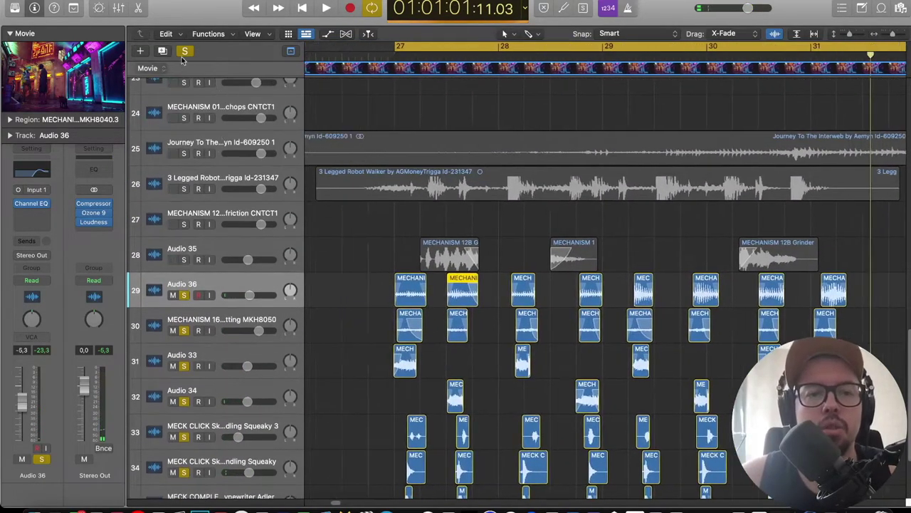
{"action": "left_click", "coordinate": [185, 51]}
{"action": "left_click", "coordinate": [184, 183]}
{"action": "left_click", "coordinate": [183, 189]}
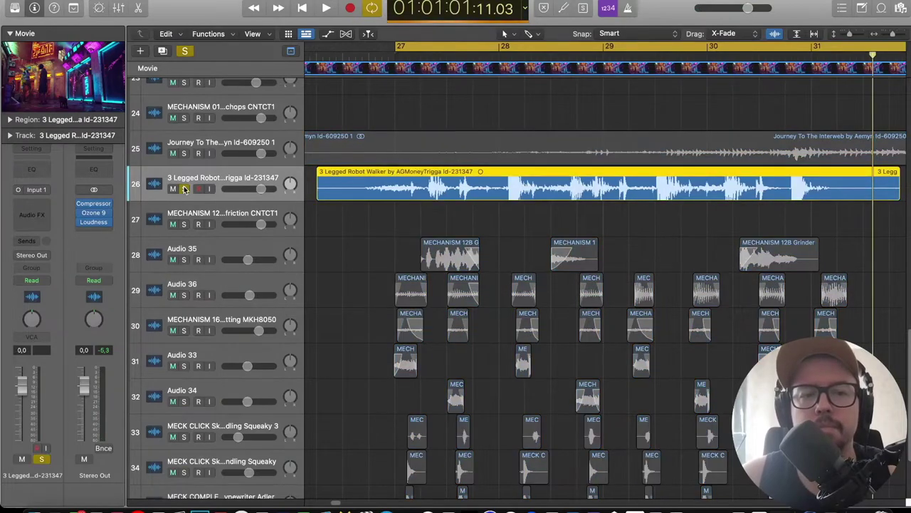
{"action": "key", "text": "space"}
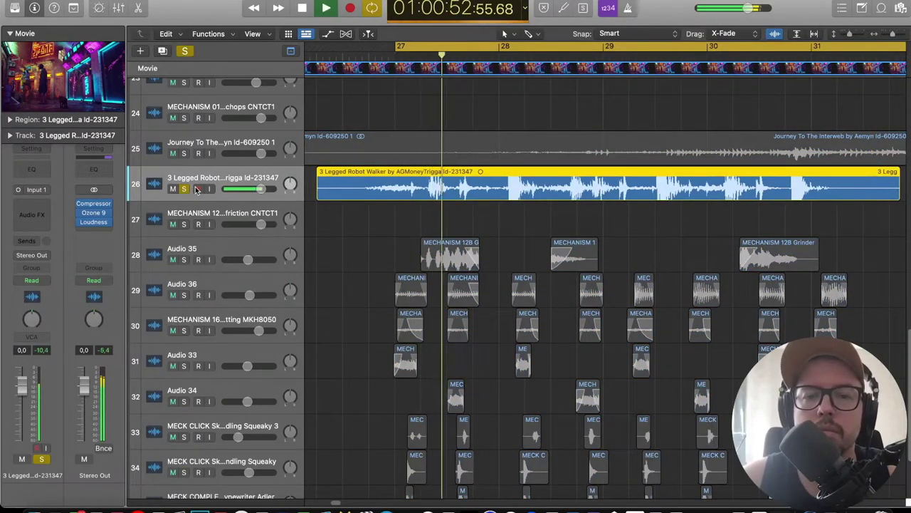
{"action": "scroll", "coordinate": [393, 206], "scroll_direction": "down", "scroll_amount": 3}
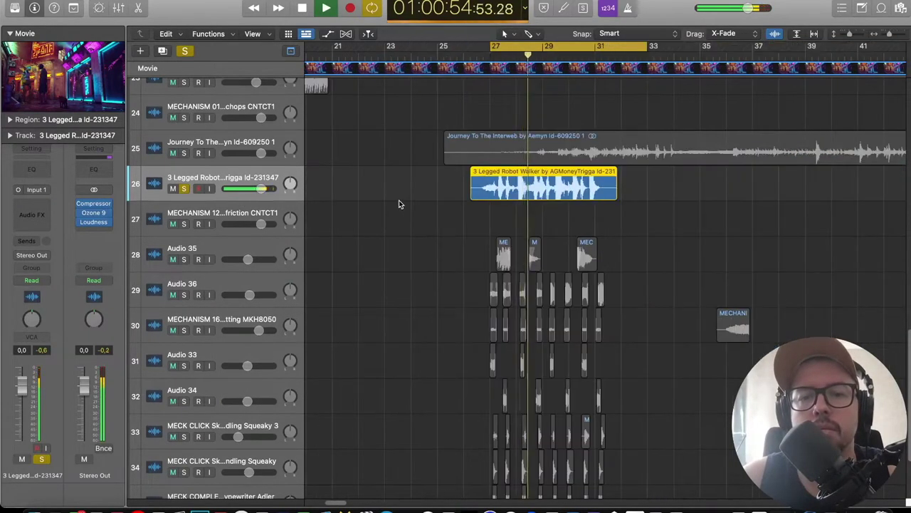
{"action": "scroll", "coordinate": [420, 203], "scroll_direction": "up", "scroll_amount": 2}
{"action": "scroll", "coordinate": [444, 204], "scroll_direction": "up", "scroll_amount": 2}
{"action": "key", "text": "space"}
Unsolo the robot walker track and listen to the Journey To The Interweb track on its own.
{"action": "left_click", "coordinate": [185, 189]}
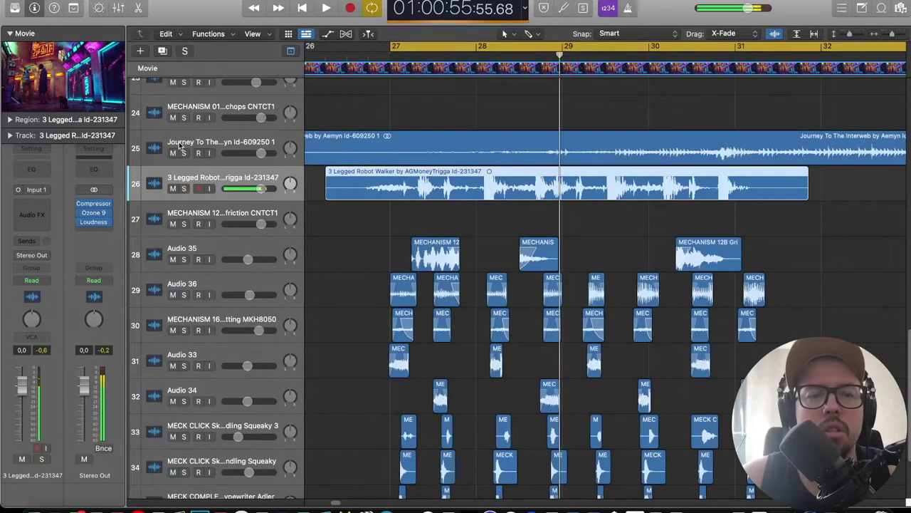
{"action": "left_click", "coordinate": [184, 152]}
{"action": "key", "text": "space"}
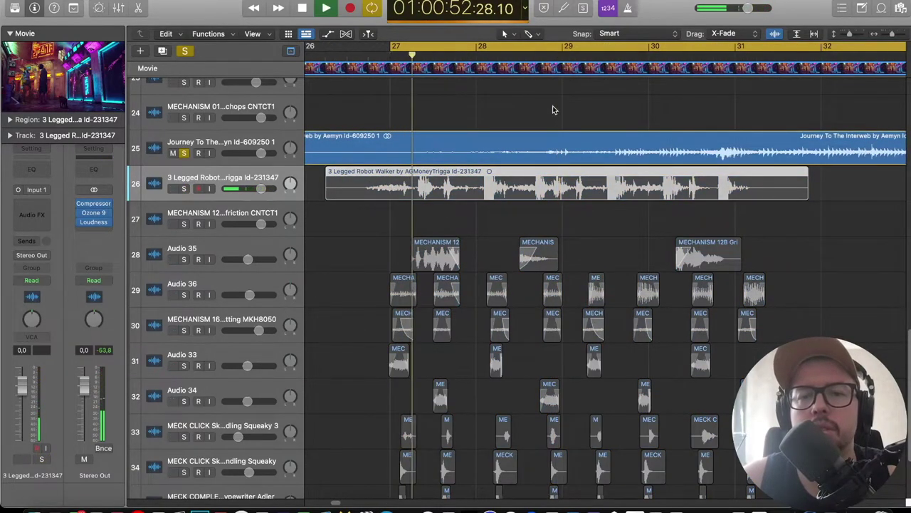
{"action": "scroll", "coordinate": [523, 134], "scroll_direction": "down", "scroll_amount": 3}
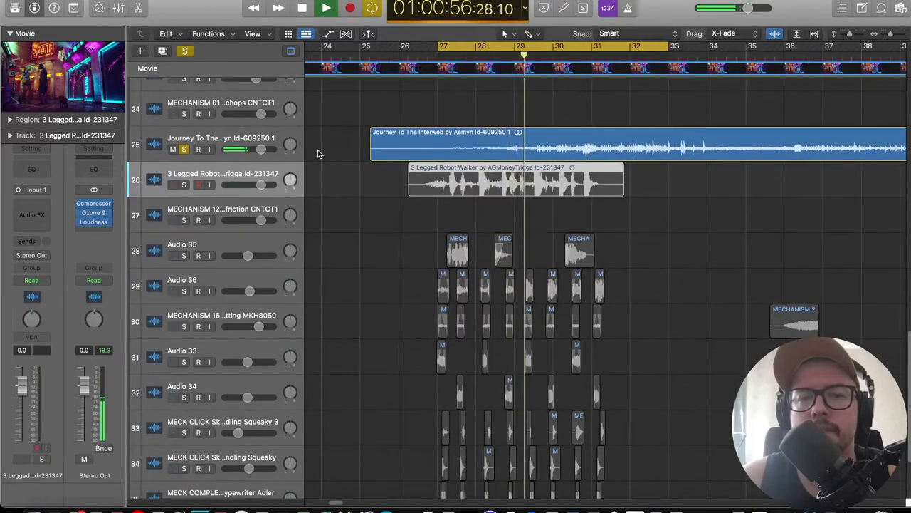
Move the Journey To The Interweb track directly above Audio 35 and trim its region's start to just after bar 27.
{"action": "left_click_drag", "start_coordinate": [226, 140], "coordinate": [214, 243]}
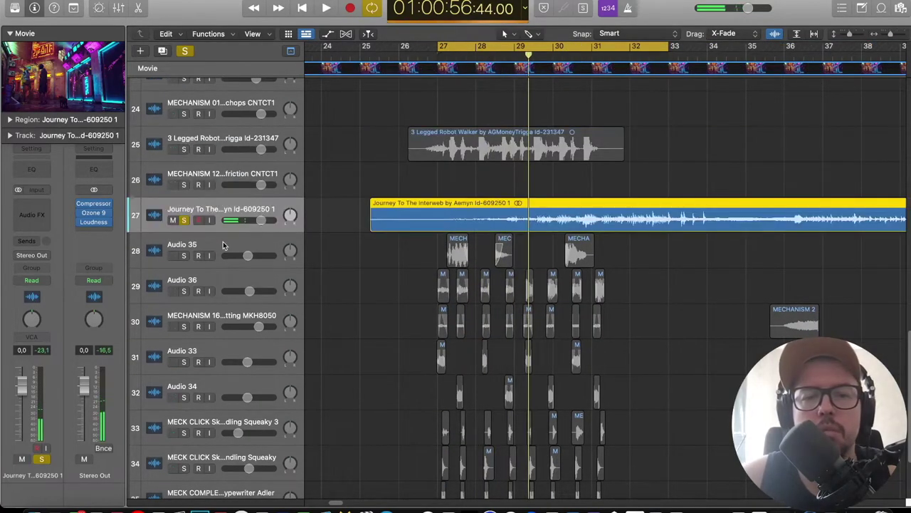
{"action": "left_click_drag", "start_coordinate": [374, 223], "coordinate": [450, 222]}
{"action": "key", "text": "t"}
{"action": "key", "text": "i"}
{"action": "left_click", "coordinate": [476, 222]}
{"action": "scroll", "coordinate": [469, 235], "scroll_direction": "up", "scroll_amount": 5}
{"action": "scroll", "coordinate": [468, 234], "scroll_direction": "left", "scroll_amount": 3}
{"action": "left_click", "coordinate": [510, 222]}
{"action": "key", "text": "super+z"}
{"action": "key", "text": "super+z"}
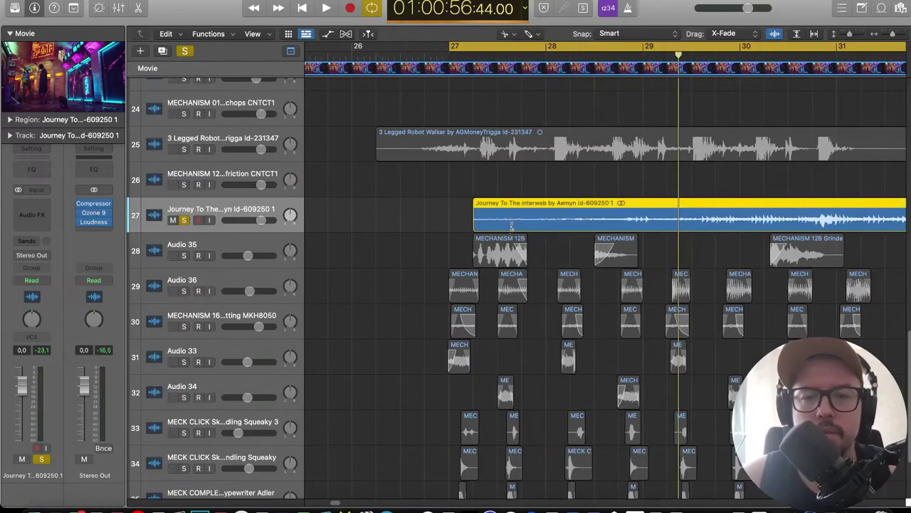
Cut a short first piece from the Journey region near bar 27, fade out its end, and separate the remainder before bar 28.
{"action": "left_click_drag", "start_coordinate": [519, 222], "coordinate": [585, 216]}
{"action": "key", "text": "space"}
{"action": "key", "text": "space"}
{"action": "key", "text": "t"}
{"action": "key", "text": "i"}
{"action": "left_click", "coordinate": [500, 218]}
{"action": "key", "text": "t"}
{"action": "key", "text": "t"}
{"action": "left_click_drag", "start_coordinate": [491, 217], "coordinate": [511, 216]}
{"action": "left_click_drag", "start_coordinate": [580, 220], "coordinate": [569, 219]}
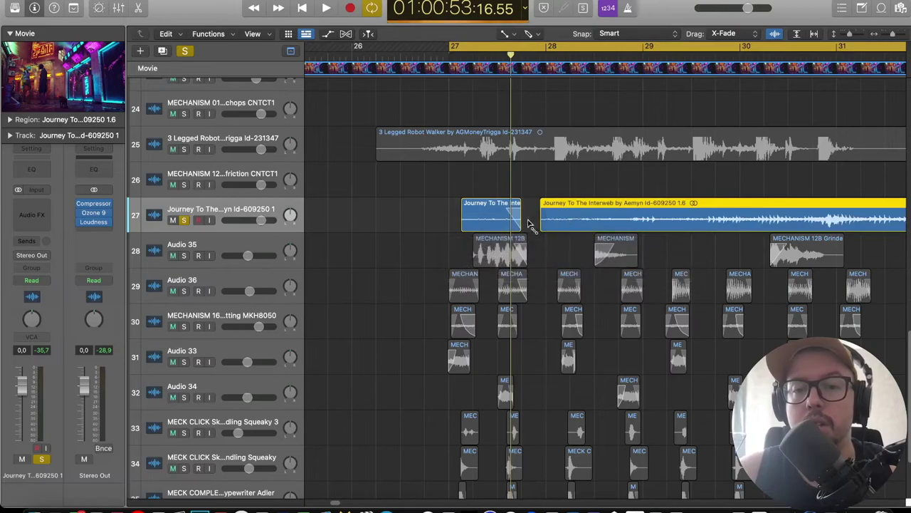
Split the remaining Journey region into faded pieces spaced across the footsteps between bars 28 and 31, listening to the placement.
{"action": "left_click", "coordinate": [624, 217]}
{"action": "left_click_drag", "start_coordinate": [638, 217], "coordinate": [688, 211]}
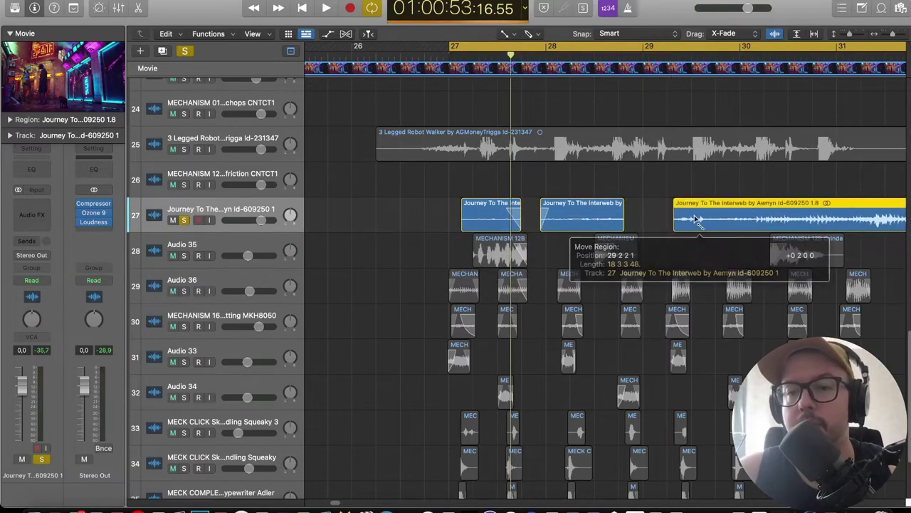
{"action": "left_click", "coordinate": [759, 211]}
{"action": "left_click_drag", "start_coordinate": [772, 214], "coordinate": [821, 214]}
{"action": "key", "text": "space"}
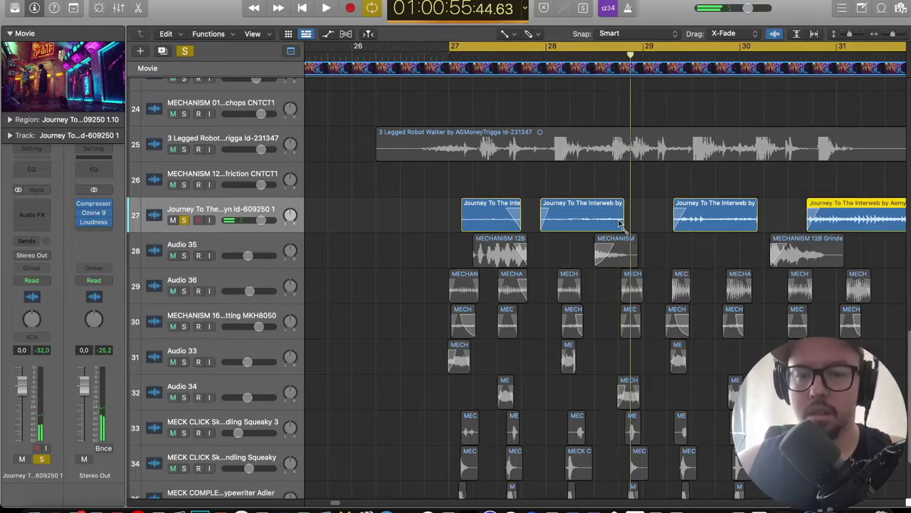
{"action": "left_click_drag", "start_coordinate": [600, 213], "coordinate": [643, 217]}
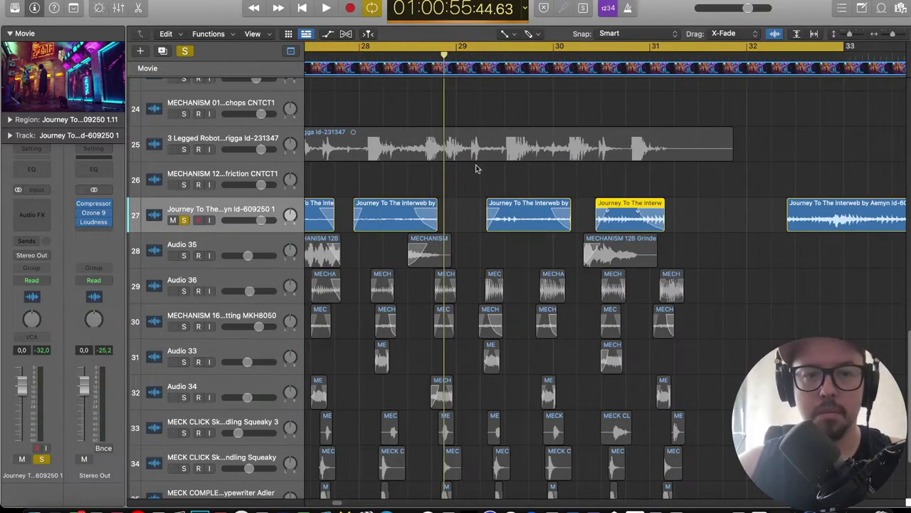
Solo the MECHANISM 02A Guillotine track, listen to its cuts at several positions, and clear the solo.
{"action": "scroll", "coordinate": [476, 164], "scroll_direction": "left", "scroll_amount": 1}
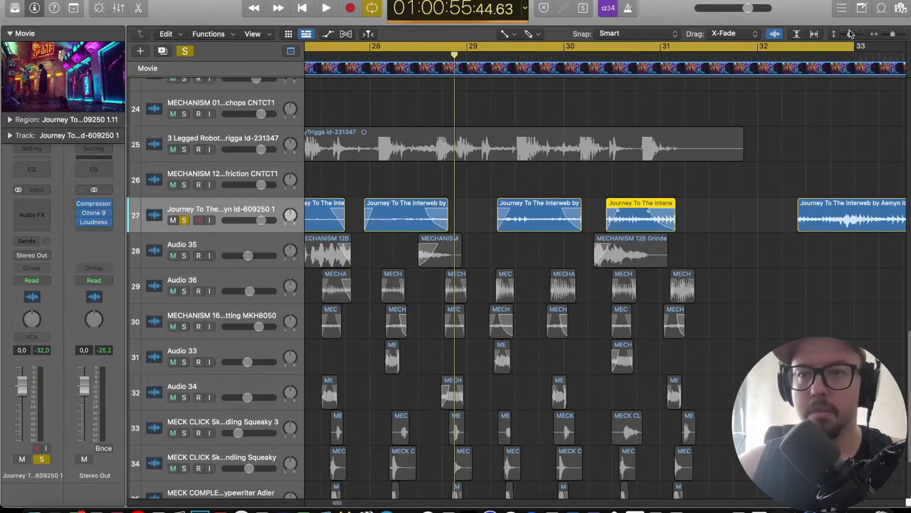
{"action": "key", "text": "z"}
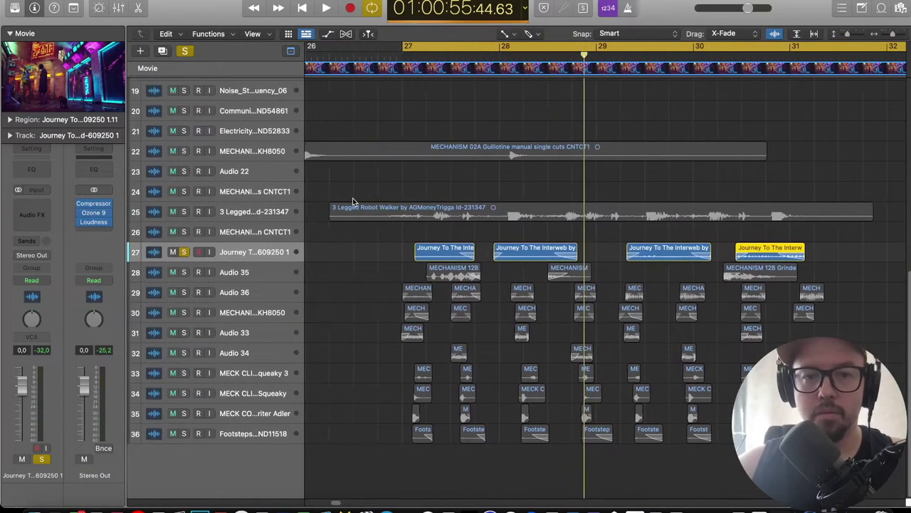
{"action": "left_click", "coordinate": [184, 51]}
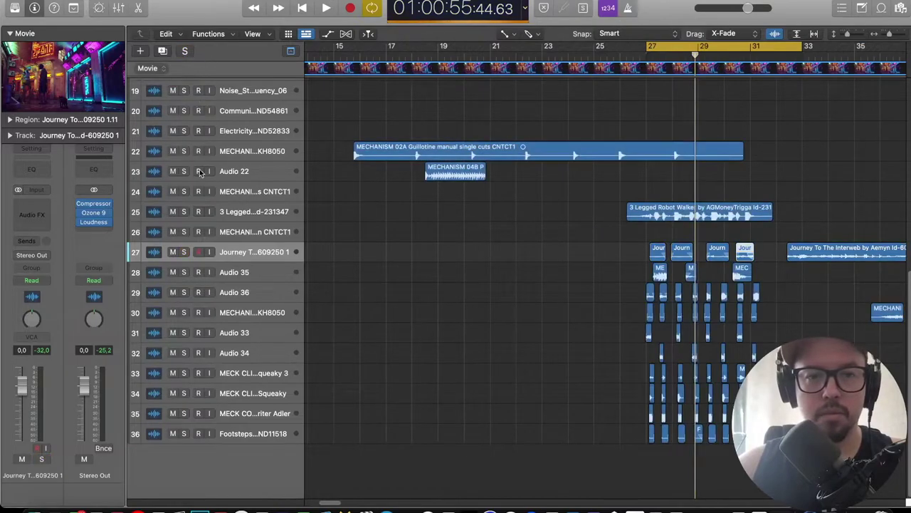
{"action": "left_click", "coordinate": [184, 151]}
{"action": "left_click", "coordinate": [412, 85]}
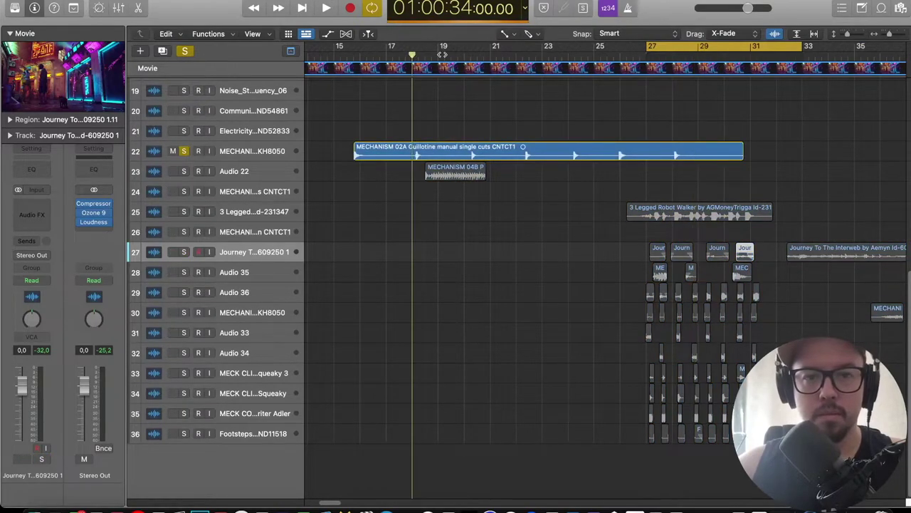
{"action": "key", "text": "space"}
{"action": "left_click", "coordinate": [678, 48]}
{"action": "scroll", "coordinate": [624, 77], "scroll_direction": "down", "scroll_amount": 10}
{"action": "scroll", "coordinate": [263, 168], "scroll_direction": "up", "scroll_amount": 8}
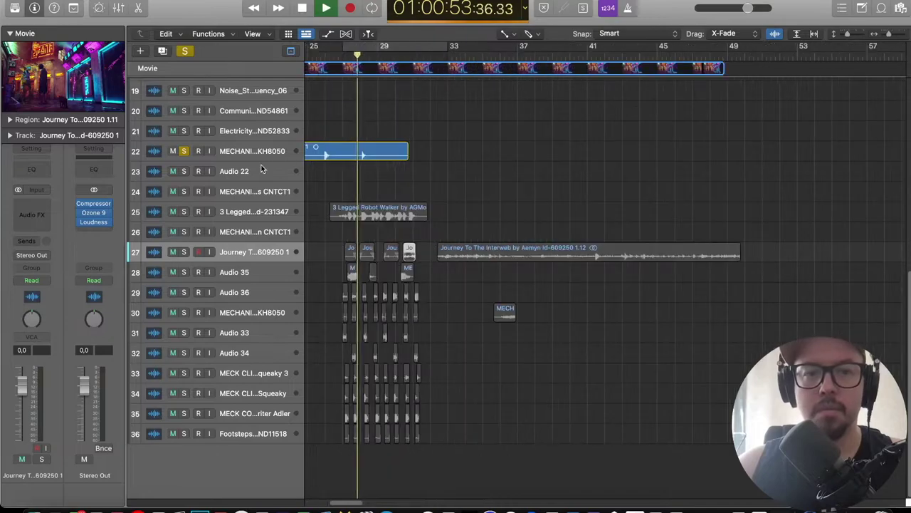
{"action": "scroll", "coordinate": [262, 168], "scroll_direction": "left", "scroll_amount": 4}
{"action": "scroll", "coordinate": [263, 170], "scroll_direction": "up", "scroll_amount": 2}
{"action": "scroll", "coordinate": [266, 196], "scroll_direction": "down", "scroll_amount": 2}
{"action": "key", "text": "space"}
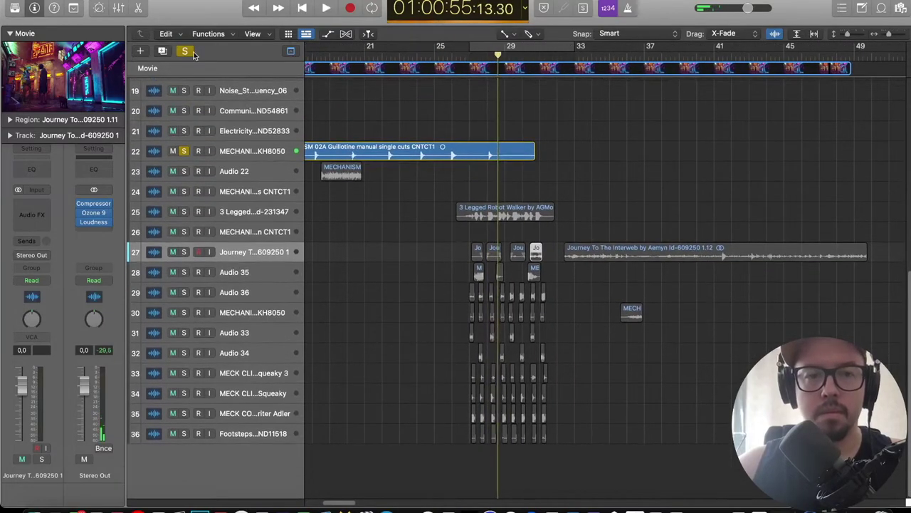
{"action": "left_click", "coordinate": [185, 51]}
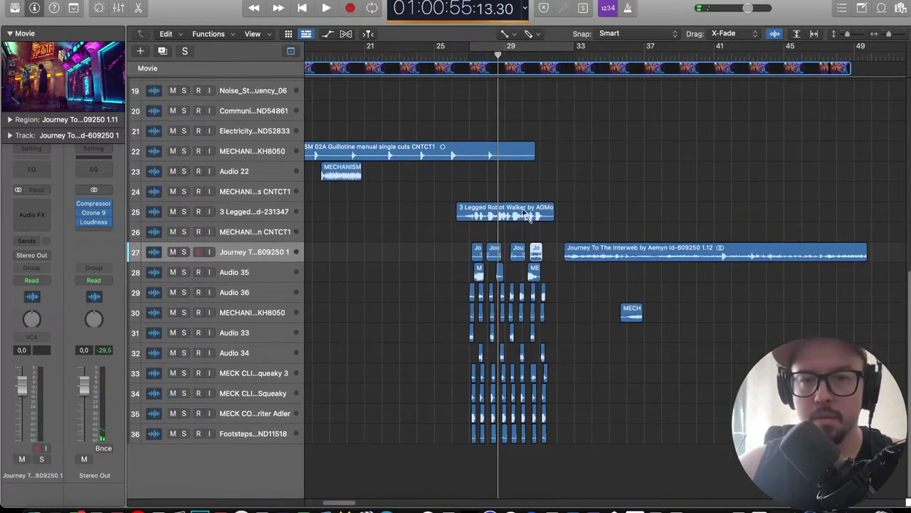
Move the robot walker, leftover Journey and stray MECHANISM regions together well past the end of the movie, to about bar 80.
{"action": "left_click_drag", "start_coordinate": [541, 219], "coordinate": [627, 211]}
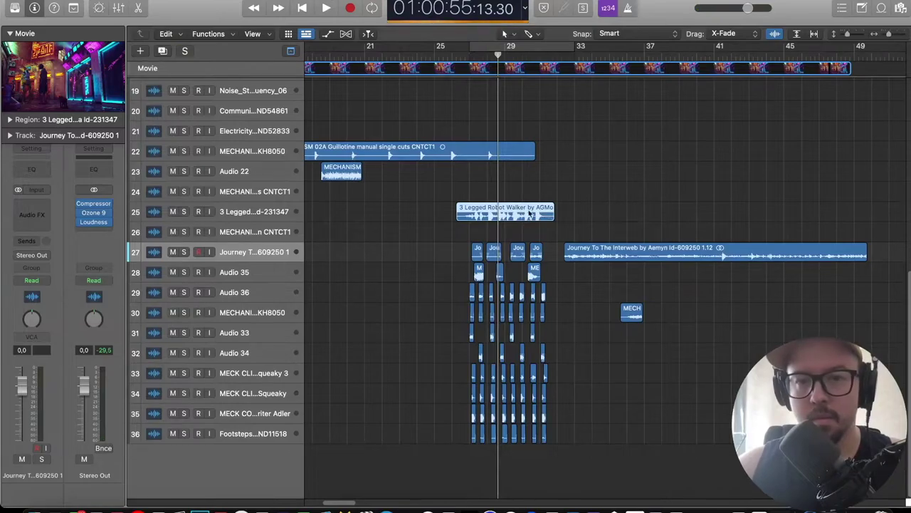
{"action": "left_click_drag", "start_coordinate": [524, 215], "coordinate": [637, 215]}
{"action": "left_click_drag", "start_coordinate": [698, 366], "coordinate": [618, 214]}
{"action": "scroll", "coordinate": [606, 192], "scroll_direction": "down", "scroll_amount": 8}
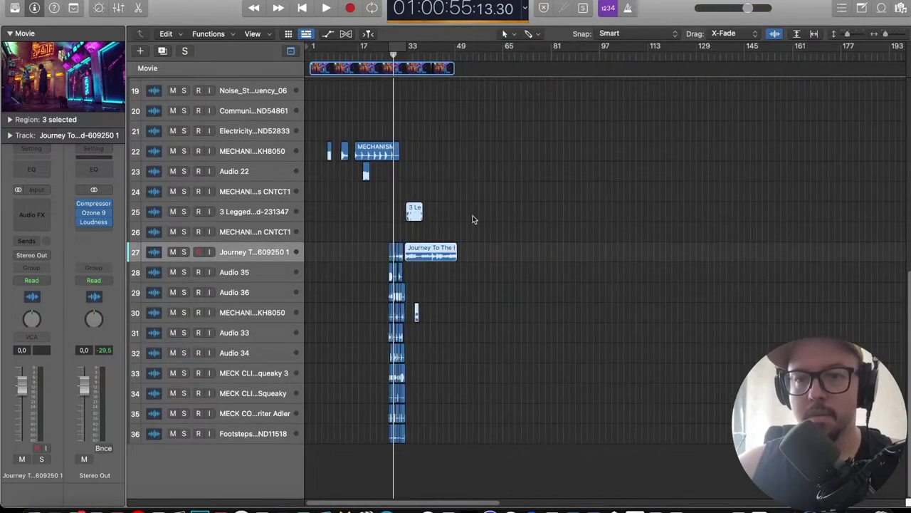
{"action": "left_click_drag", "start_coordinate": [417, 218], "coordinate": [559, 219]}
{"action": "left_click_drag", "start_coordinate": [886, 34], "coordinate": [899, 68]}
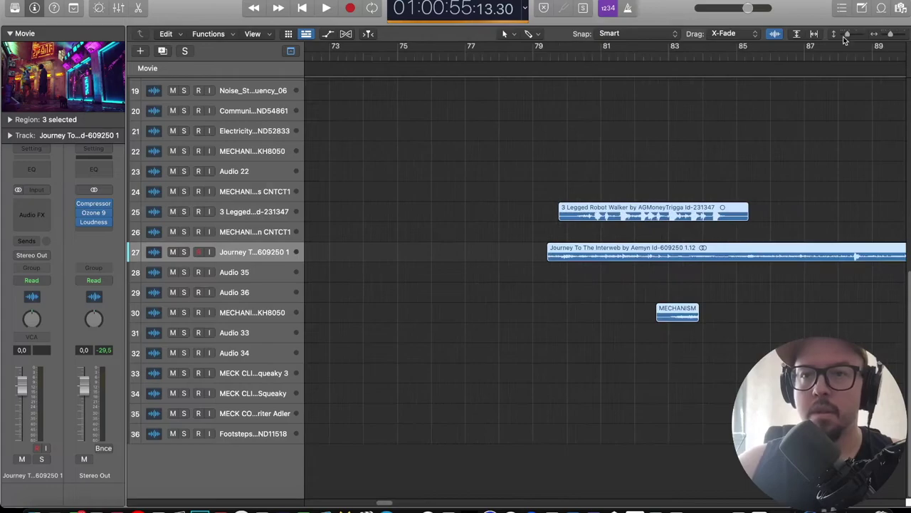
{"action": "left_click_drag", "start_coordinate": [847, 35], "coordinate": [843, 36]}
{"action": "scroll", "coordinate": [510, 211], "scroll_direction": "left", "scroll_amount": 10}
{"action": "scroll", "coordinate": [512, 210], "scroll_direction": "down", "scroll_amount": 8}
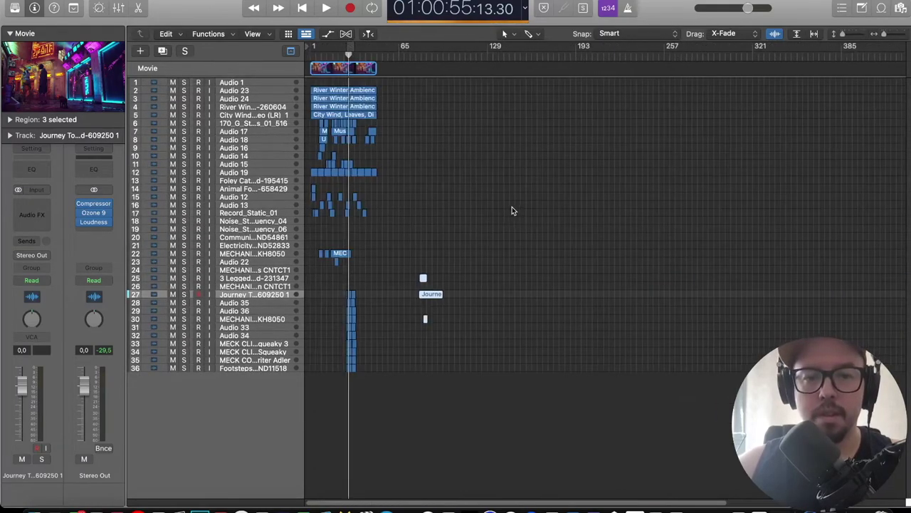
Solo the ten footstep layer tracks, from Journey To The Interweb down to Footsteps, and play them from about bar 28.
{"action": "left_click_drag", "start_coordinate": [842, 34], "coordinate": [845, 34]}
{"action": "scroll", "coordinate": [479, 252], "scroll_direction": "up", "scroll_amount": 8}
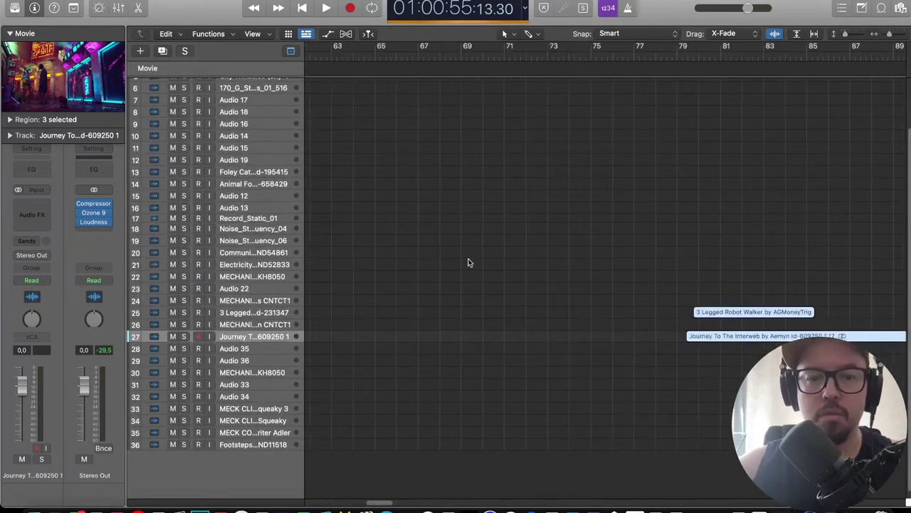
{"action": "scroll", "coordinate": [448, 299], "scroll_direction": "left", "scroll_amount": 20}
{"action": "scroll", "coordinate": [274, 318], "scroll_direction": "right", "scroll_amount": 3}
{"action": "left_click_drag", "start_coordinate": [185, 329], "coordinate": [189, 430]}
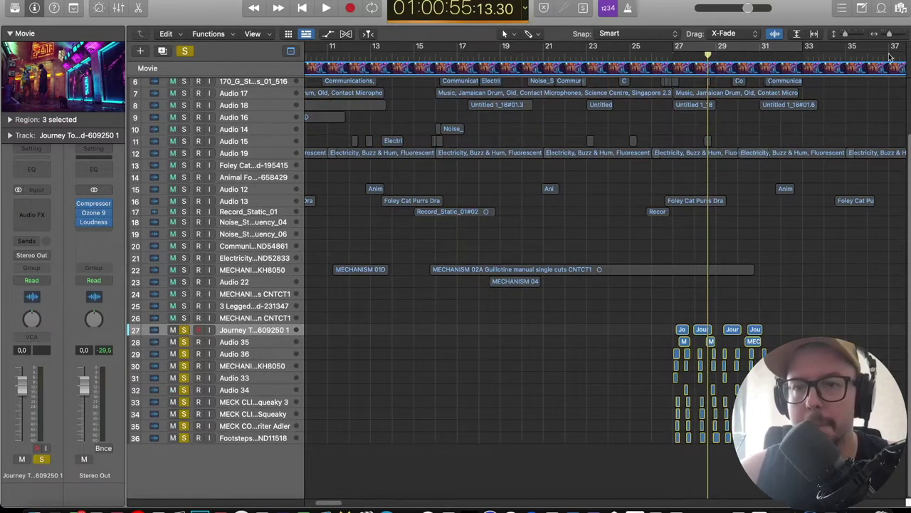
{"action": "key", "text": "space"}
{"action": "scroll", "coordinate": [836, 94], "scroll_direction": "up", "scroll_amount": 6}
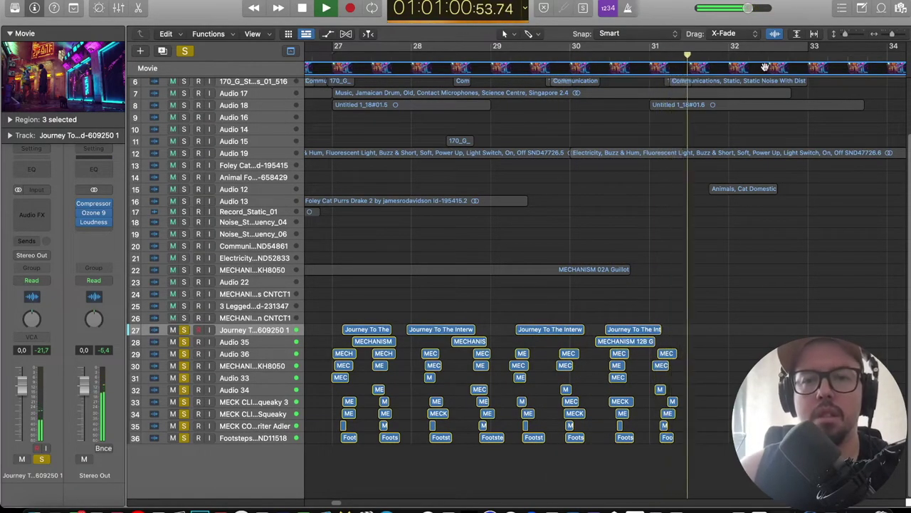
{"action": "key", "text": "space"}
Turn on cycling for bars 27 to 33, group the ten footstep tracks into a Summing Stack, and collapse it.
{"action": "key", "text": "c"}
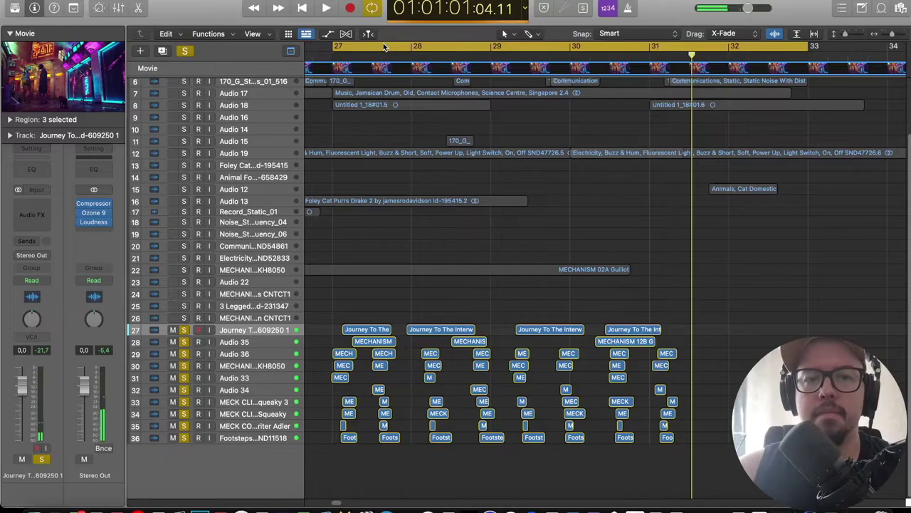
{"action": "left_click", "coordinate": [255, 438], "text": "shift"}
{"action": "key", "text": "super+shift+d"}
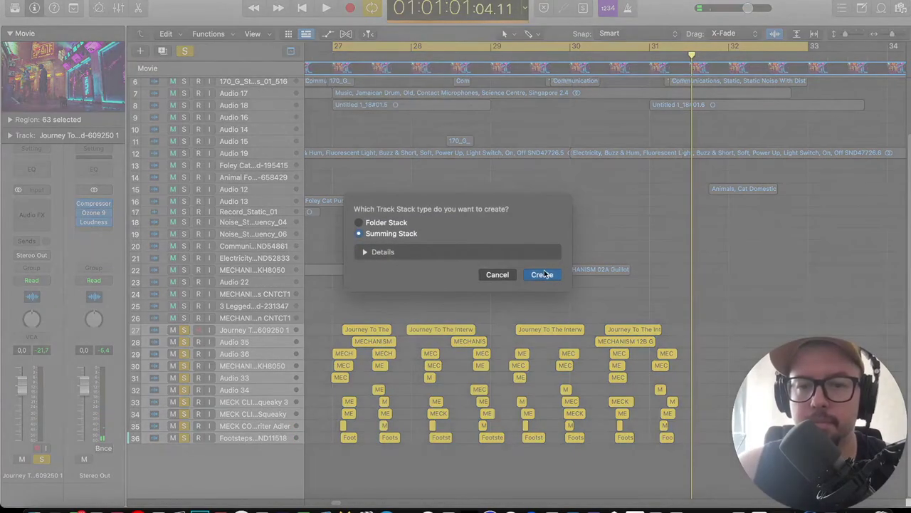
{"action": "left_click", "coordinate": [543, 274]}
{"action": "left_click_drag", "start_coordinate": [844, 35], "coordinate": [850, 34]}
{"action": "scroll", "coordinate": [769, 95], "scroll_direction": "up", "scroll_amount": 2}
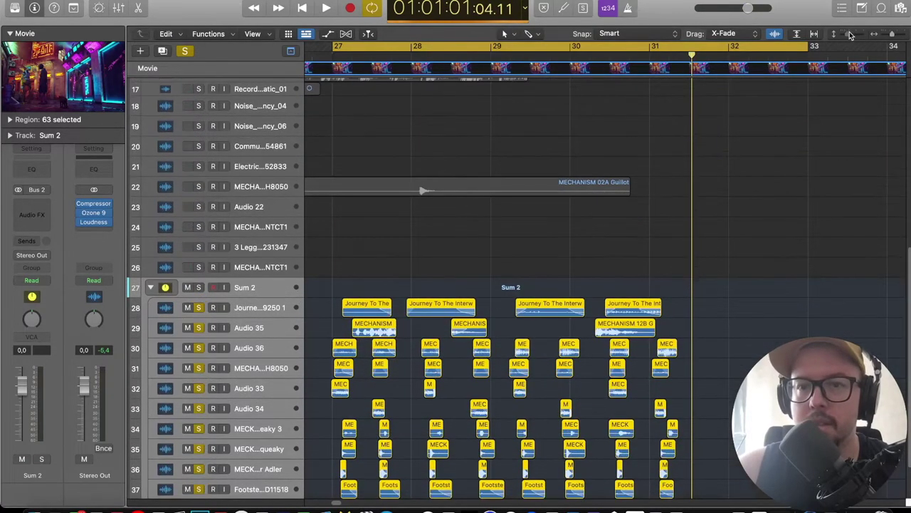
{"action": "scroll", "coordinate": [449, 224], "scroll_direction": "down", "scroll_amount": 3}
{"action": "scroll", "coordinate": [449, 224], "scroll_direction": "up", "scroll_amount": 5}
{"action": "left_click", "coordinate": [150, 231]}
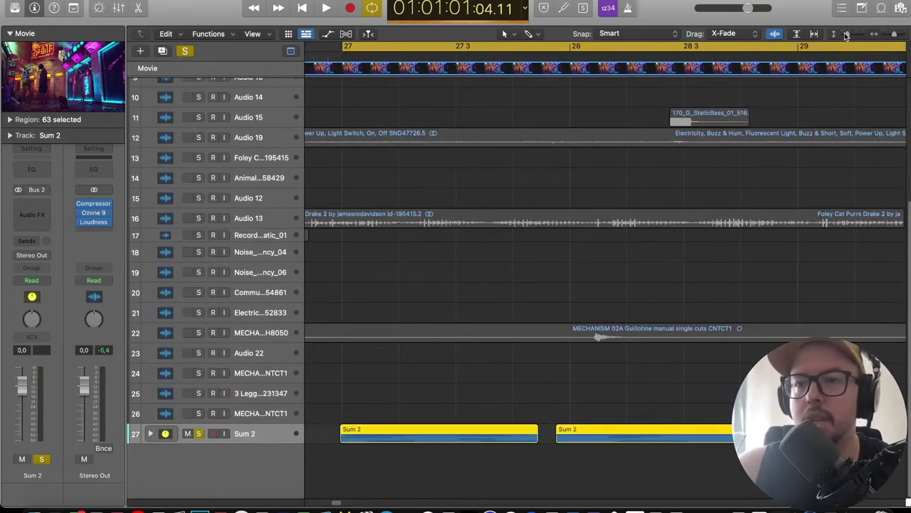
{"action": "left_click_drag", "start_coordinate": [847, 35], "coordinate": [850, 34]}
{"action": "scroll", "coordinate": [533, 201], "scroll_direction": "down", "scroll_amount": 2}
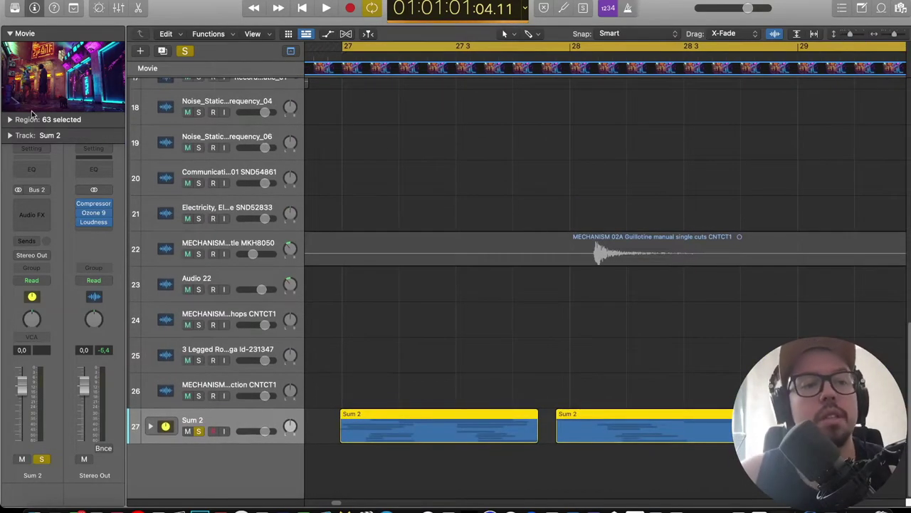
Collapse the movie preview and route the new footstep stack's output to Surround.
{"action": "left_click", "coordinate": [10, 34]}
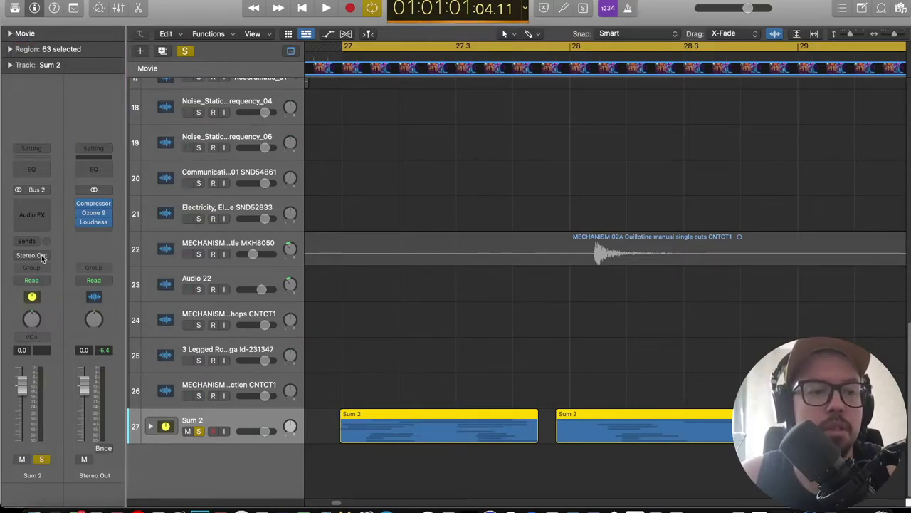
{"action": "left_click", "coordinate": [42, 258]}
{"action": "mouse_move", "coordinate": [54, 288]}
{"action": "left_click", "coordinate": [101, 297]}
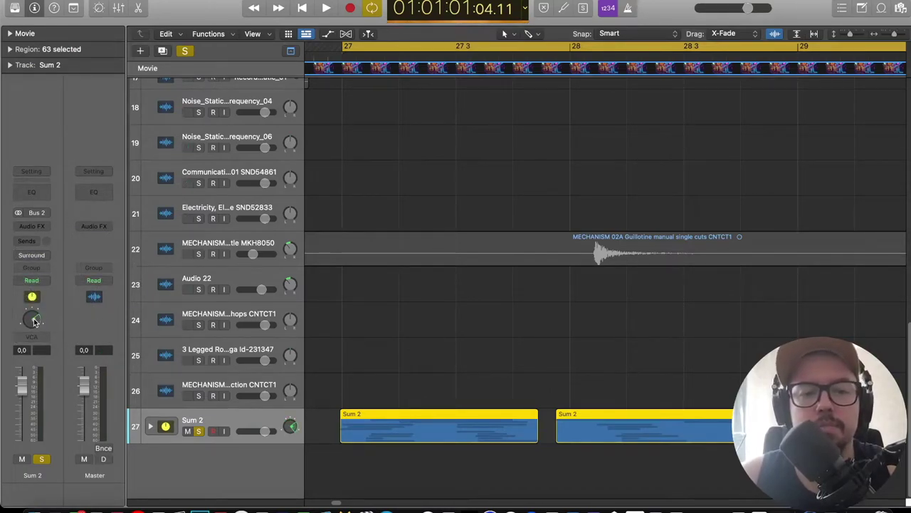
In Touch mode, record surround pan automation for the footstep stack with the Surround Panner, starting from the rear left at about -122°.
{"action": "double_click", "coordinate": [33, 319]}
{"action": "left_click_drag", "start_coordinate": [447, 308], "coordinate": [424, 306]}
{"action": "left_click_drag", "start_coordinate": [420, 130], "coordinate": [600, 91]}
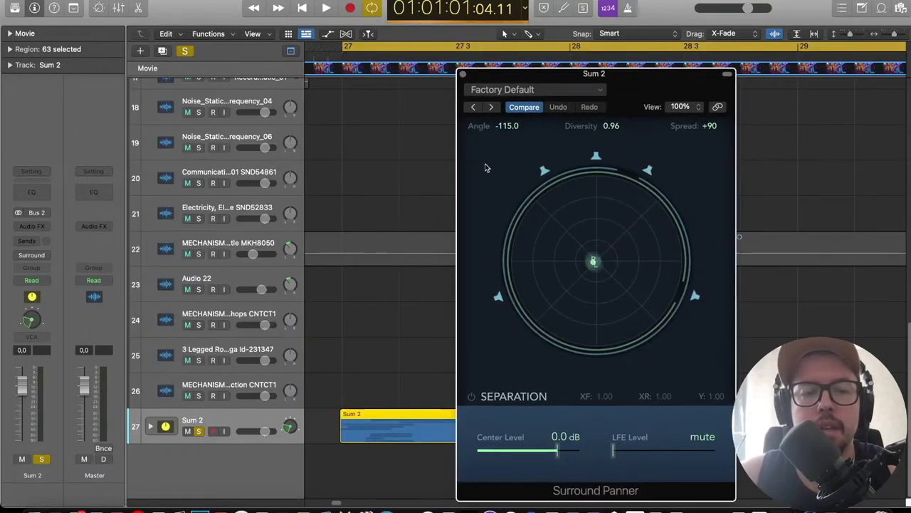
{"action": "left_click", "coordinate": [43, 282]}
{"action": "left_click", "coordinate": [36, 292]}
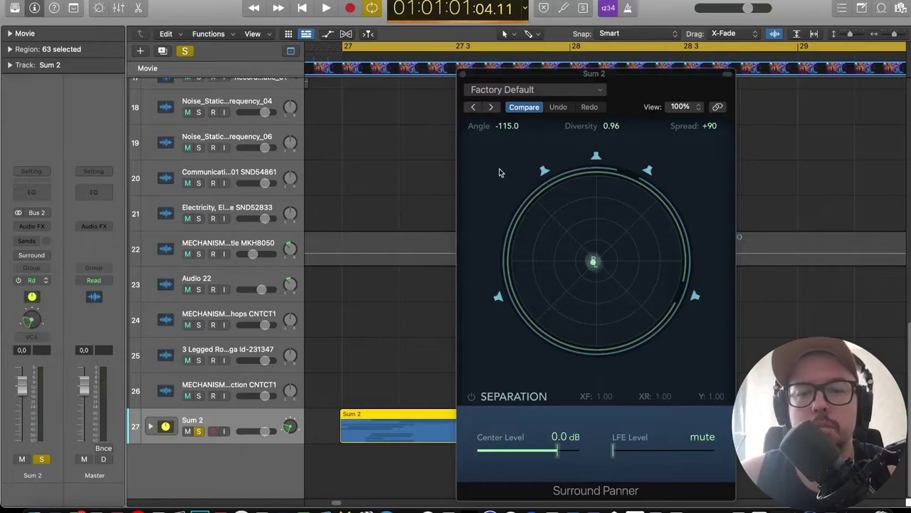
{"action": "left_click_drag", "start_coordinate": [591, 259], "coordinate": [531, 302]}
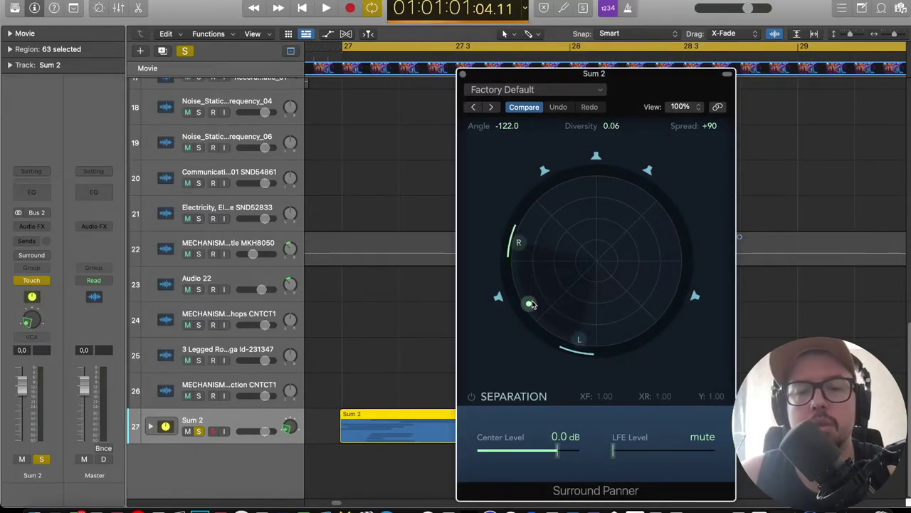
{"action": "left_click_drag", "start_coordinate": [530, 304], "coordinate": [545, 292]}
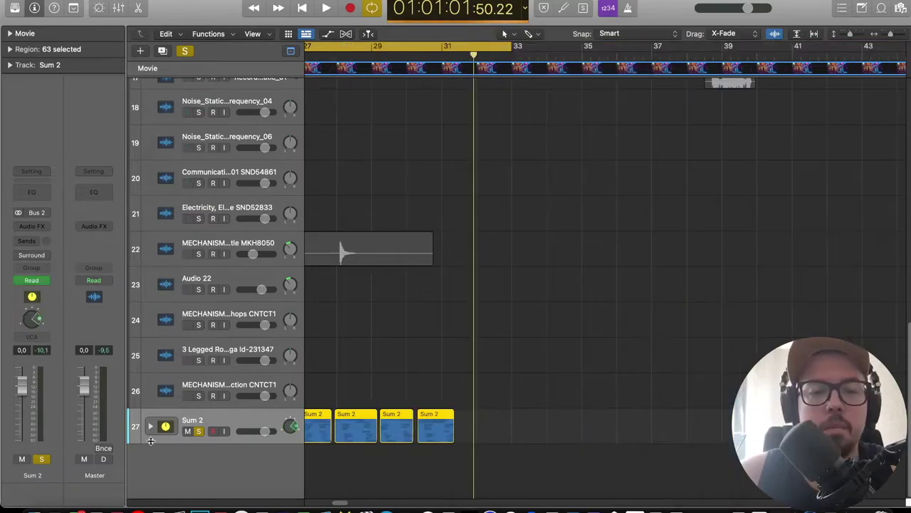
Automate the footstep stack's volume to fall from 0 dB around bar 29 to -23.1 dB just past bar 31, and listen.
{"action": "left_click", "coordinate": [329, 34]}
{"action": "scroll", "coordinate": [354, 360], "scroll_direction": "down", "scroll_amount": 2}
{"action": "scroll", "coordinate": [311, 415], "scroll_direction": "left", "scroll_amount": 3}
{"action": "left_click", "coordinate": [504, 416]}
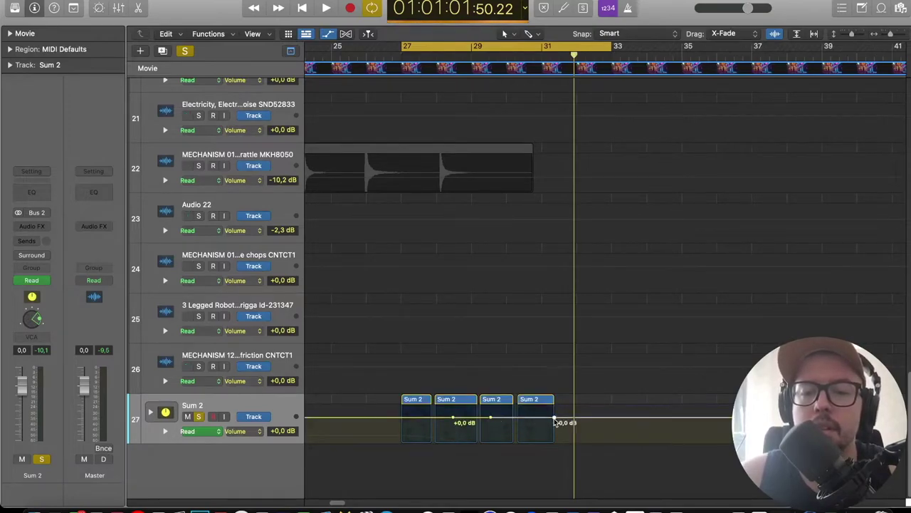
{"action": "left_click_drag", "start_coordinate": [555, 422], "coordinate": [555, 435]}
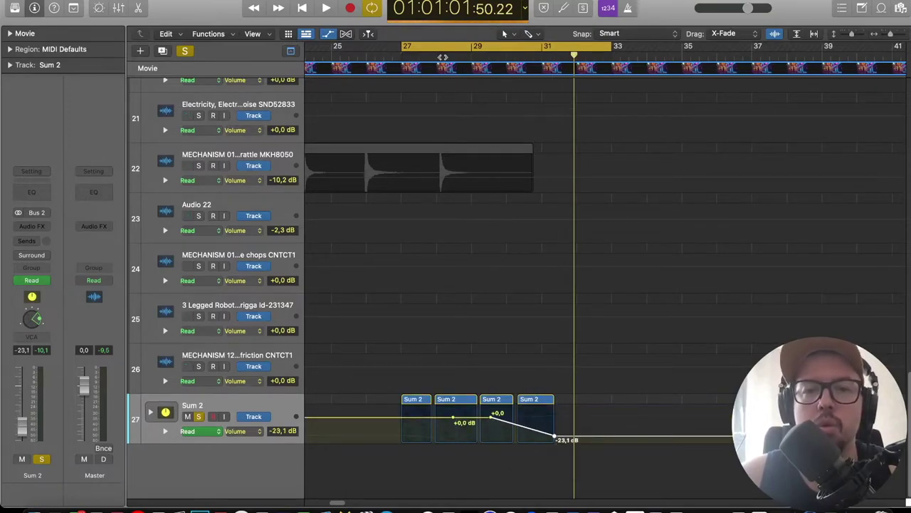
{"action": "key", "text": "space"}
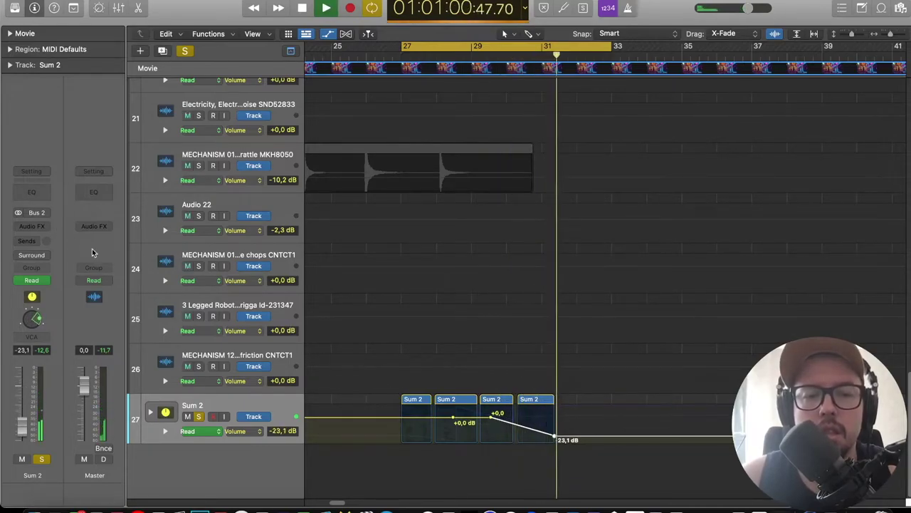
{"action": "key", "text": "space"}
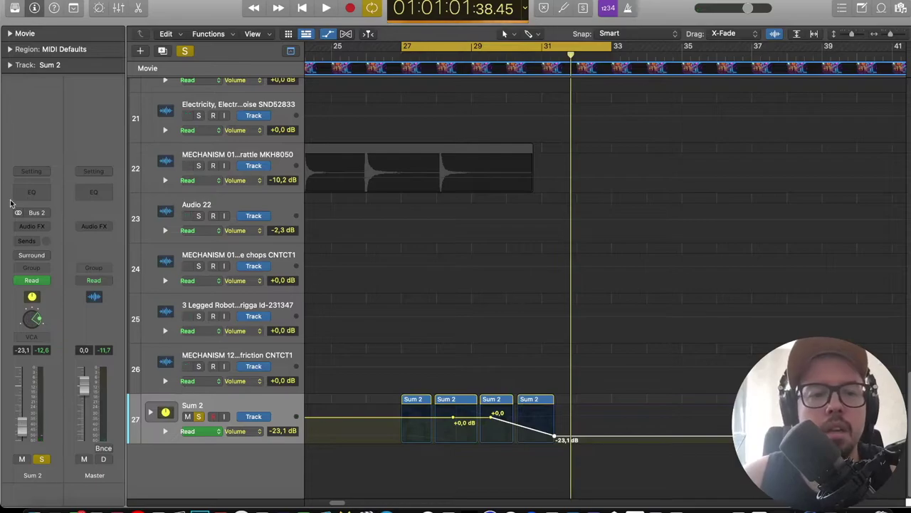
Insert a Compressor on the footstep stack with the Classic Drums preset and a -0.3 dB limiter threshold during playback.
{"action": "left_click", "coordinate": [37, 226]}
{"action": "left_click", "coordinate": [118, 290]}
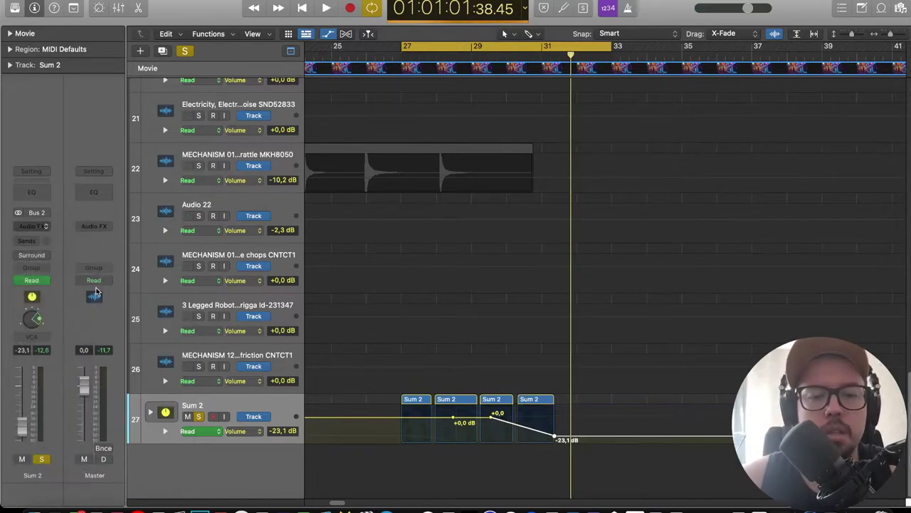
{"action": "key", "text": "space"}
{"action": "left_click", "coordinate": [351, 150]}
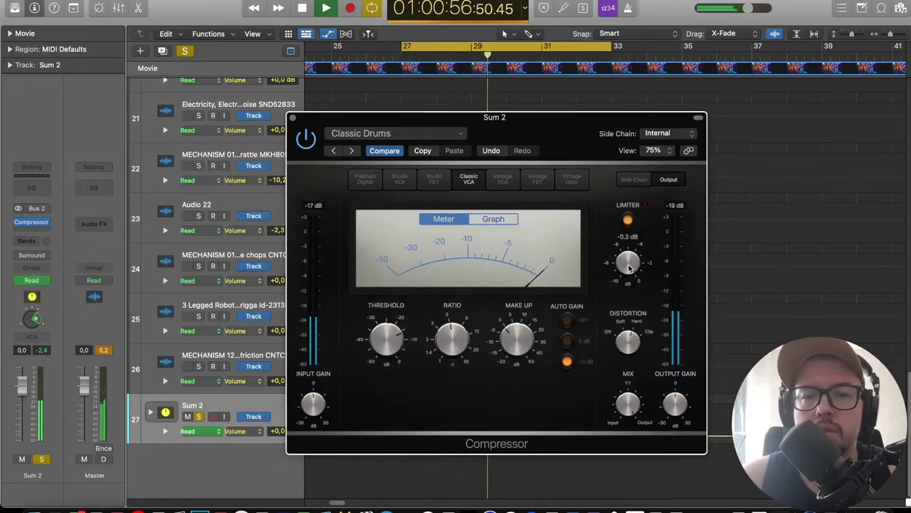
{"action": "left_click", "coordinate": [292, 118]}
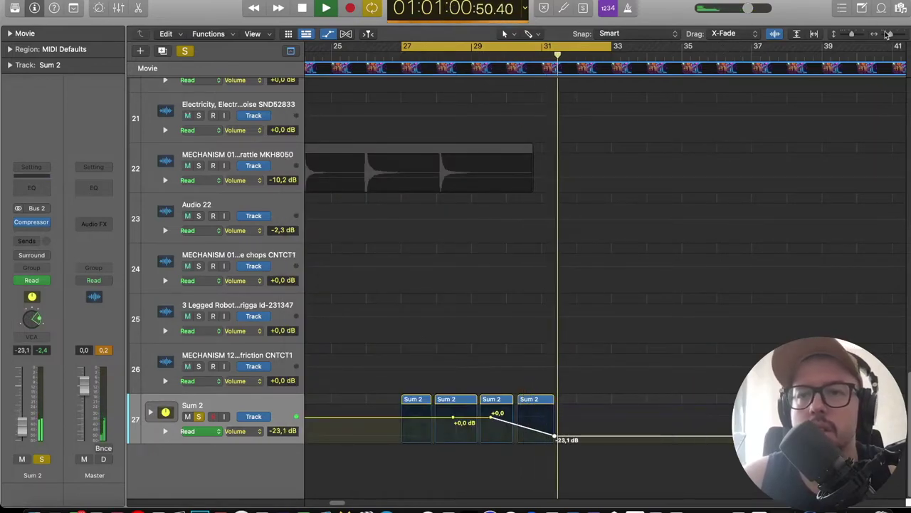
Clear the solo on all tracks to return to the full movie mix.
{"action": "left_click_drag", "start_coordinate": [853, 36], "coordinate": [847, 35]}
{"action": "scroll", "coordinate": [296, 141], "scroll_direction": "left", "scroll_amount": 8}
{"action": "left_click", "coordinate": [186, 51]}
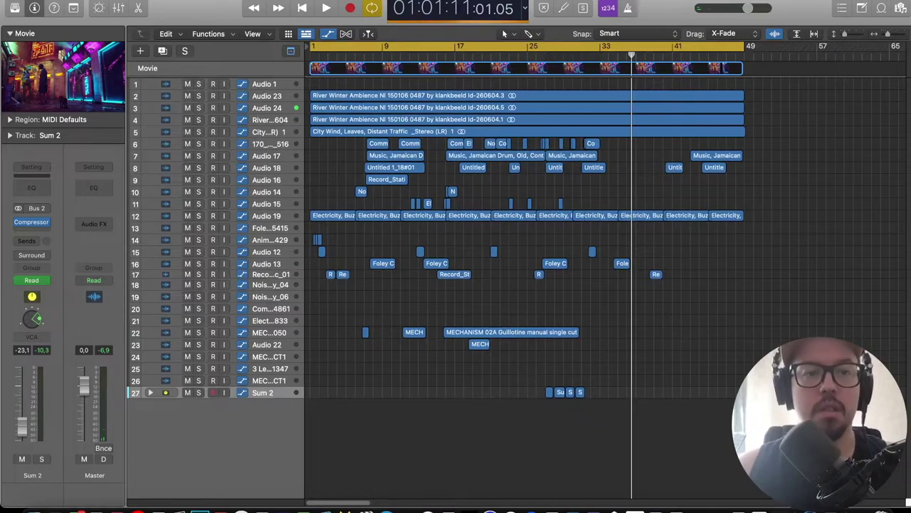
{"action": "left_click", "coordinate": [84, 0]}
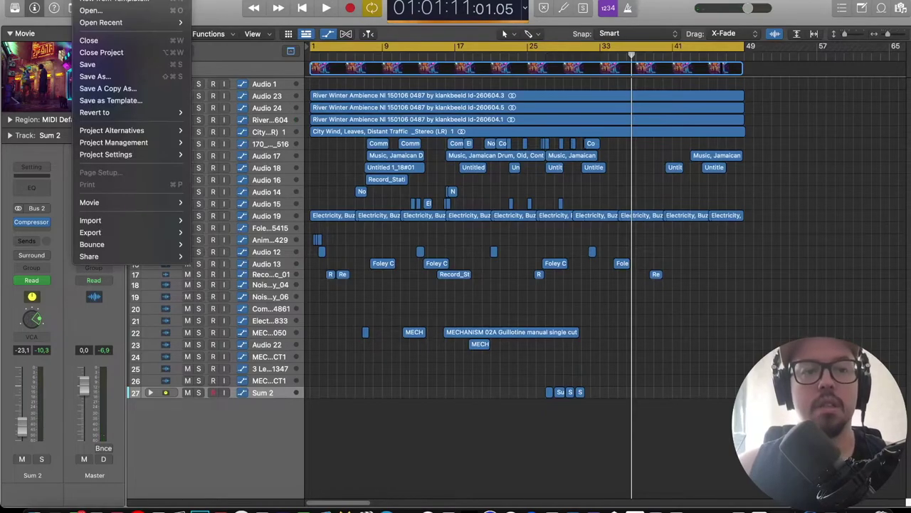
{"action": "key", "text": "Escape"}
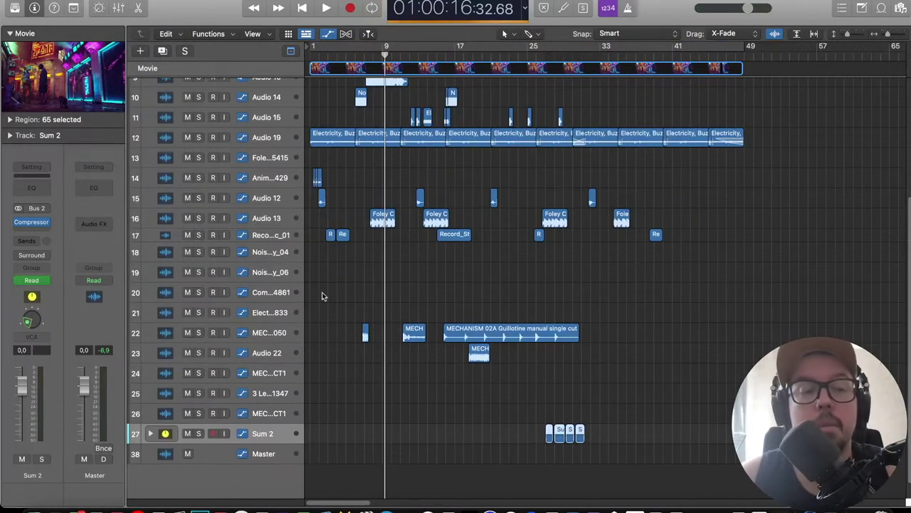
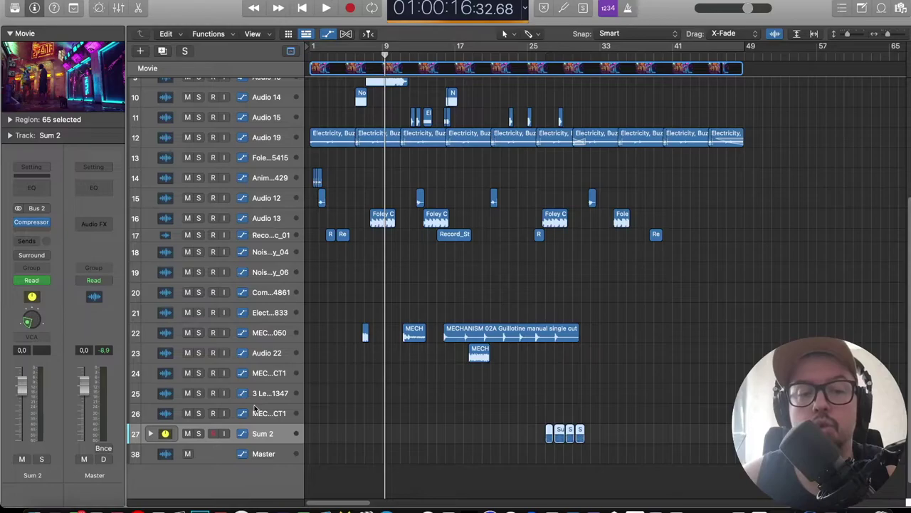
Play the full mix from about bar 27 to hear the footsteps in context.
{"action": "left_click", "coordinate": [98, 223]}
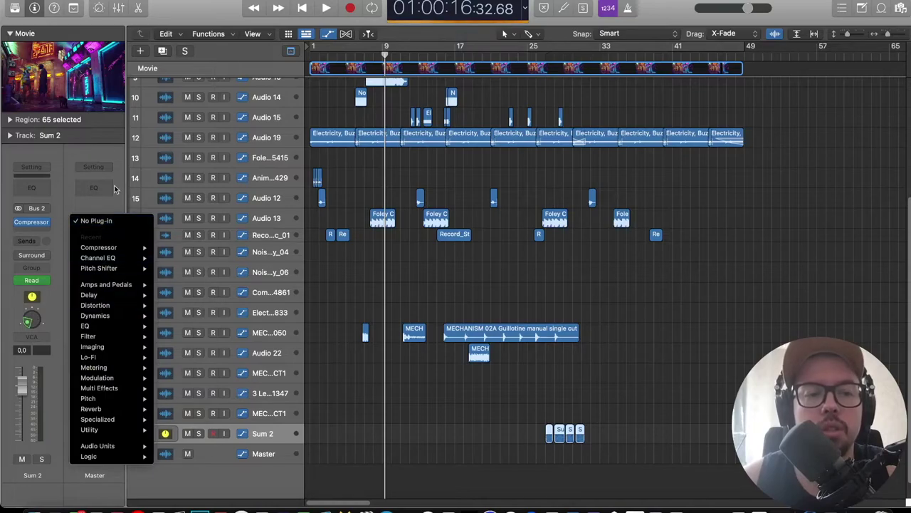
{"action": "left_click", "coordinate": [104, 208]}
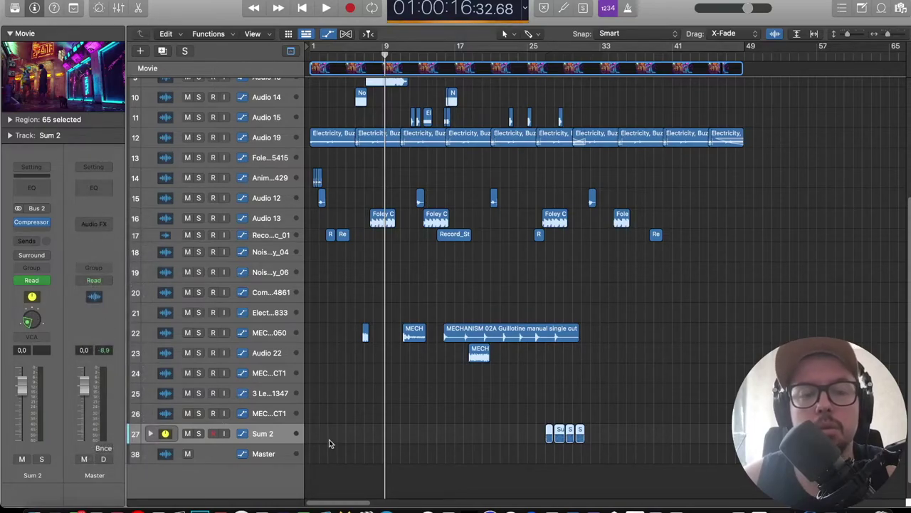
{"action": "left_click", "coordinate": [548, 48]}
{"action": "left_click", "coordinate": [548, 48]}
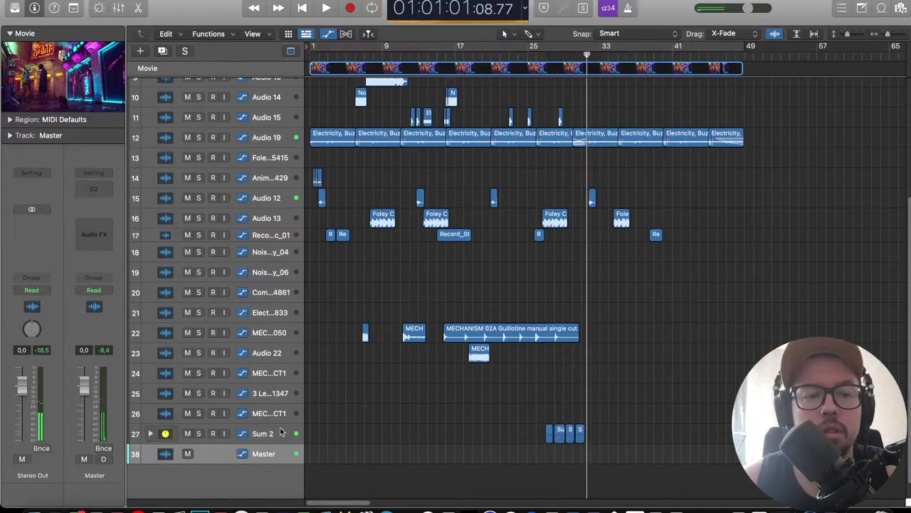
Insert a Compressor with its factory default settings on the Master channel and close its window.
{"action": "left_click", "coordinate": [281, 432]}
{"action": "left_click", "coordinate": [31, 231]}
{"action": "mouse_move", "coordinate": [105, 429]}
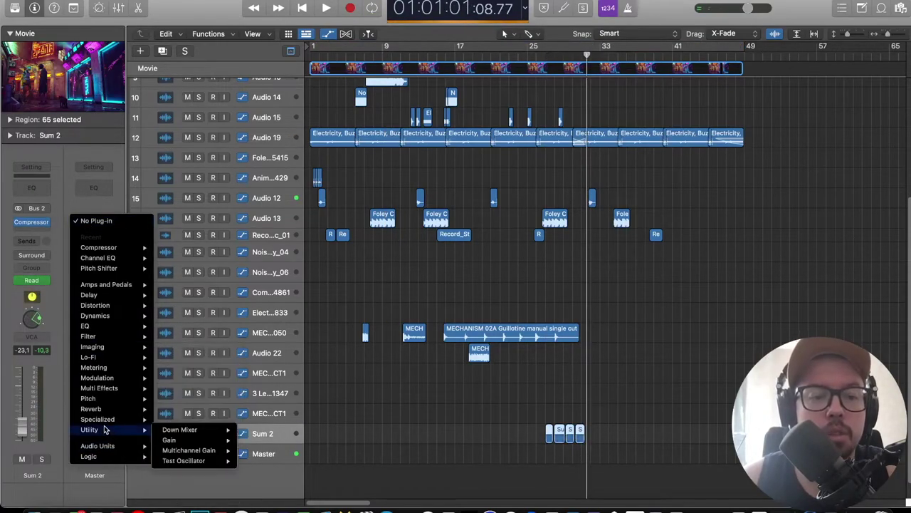
{"action": "mouse_move", "coordinate": [102, 315]}
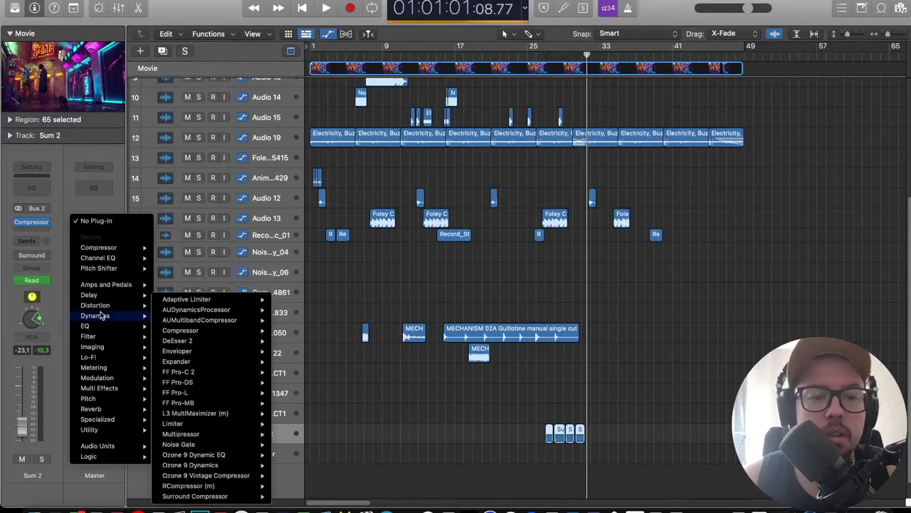
{"action": "left_click", "coordinate": [171, 331]}
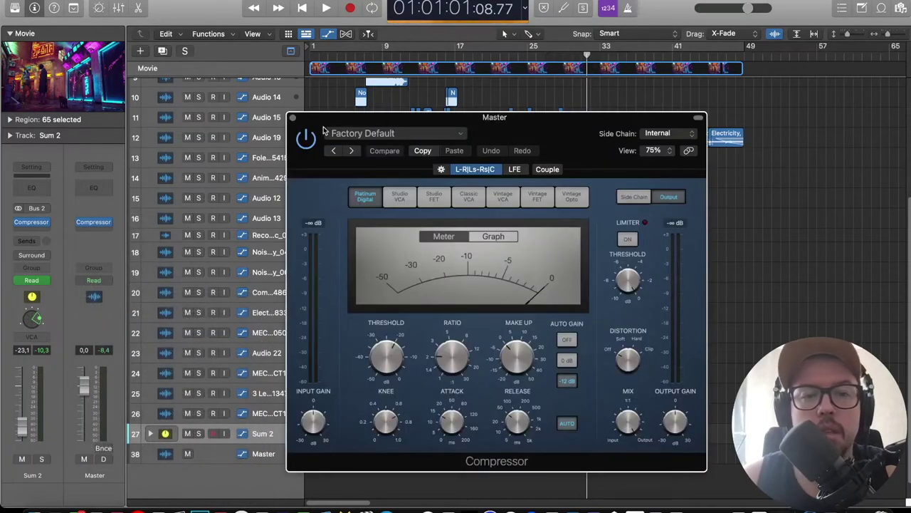
{"action": "left_click", "coordinate": [292, 118]}
Add iZotope Ozone 9 after the Master compressor and load the High Detail Wide mastering preset.
{"action": "left_click", "coordinate": [31, 231]}
{"action": "mouse_move", "coordinate": [97, 452]}
{"action": "mouse_move", "coordinate": [176, 426]}
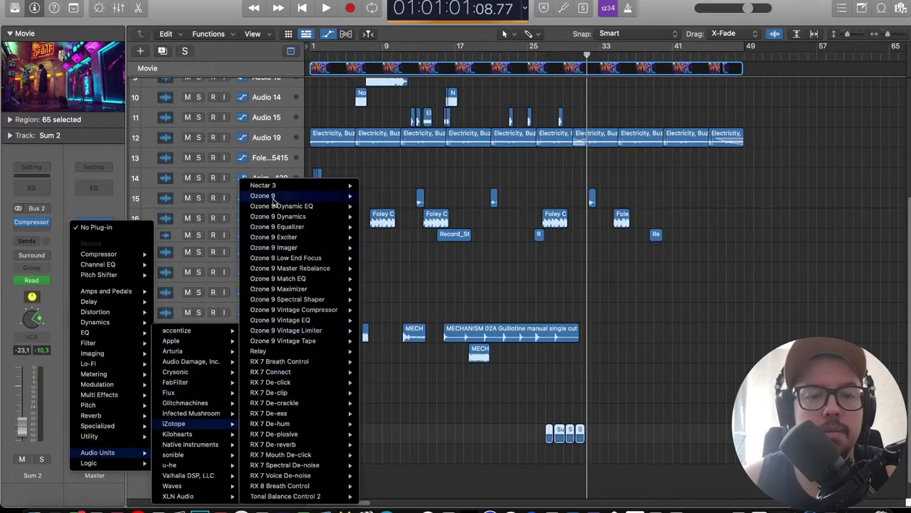
{"action": "left_click", "coordinate": [262, 195]}
{"action": "left_click", "coordinate": [481, 83]}
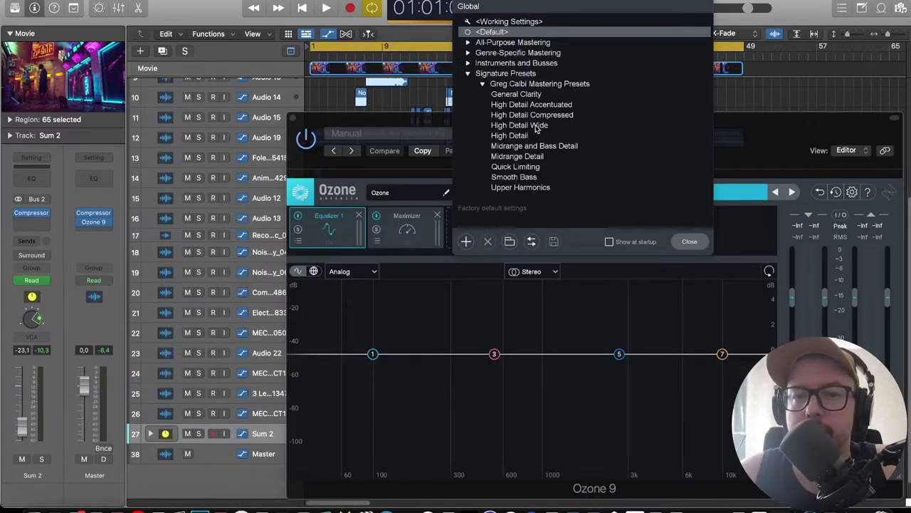
{"action": "left_click", "coordinate": [548, 126]}
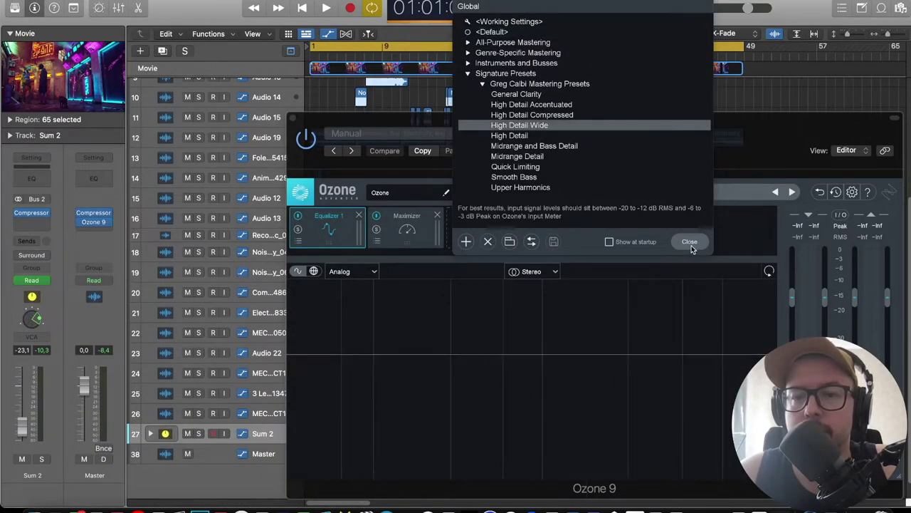
{"action": "left_click", "coordinate": [689, 242]}
{"action": "left_click_drag", "start_coordinate": [711, 139], "coordinate": [630, 94]}
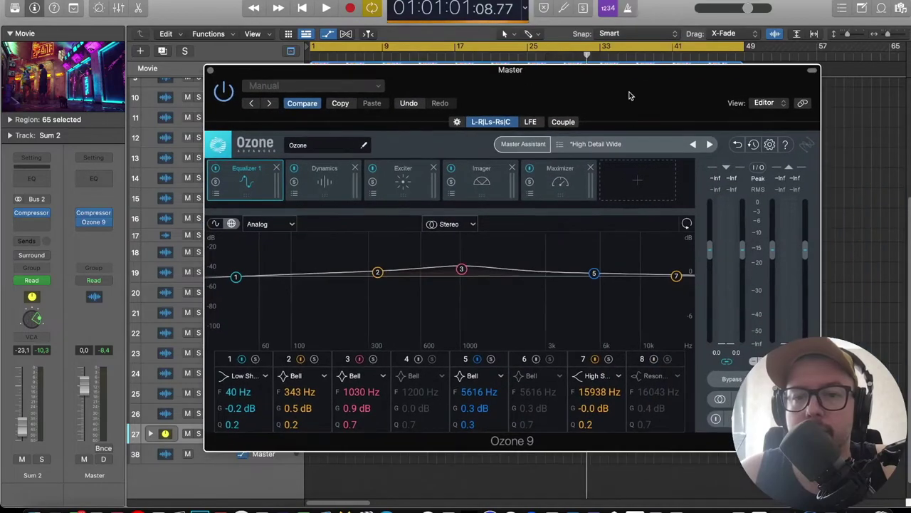
Bypass Ozone's Exciter and play the movie from the start while checking the Maximizer and the Master's Compressor.
{"action": "left_click", "coordinate": [558, 183]}
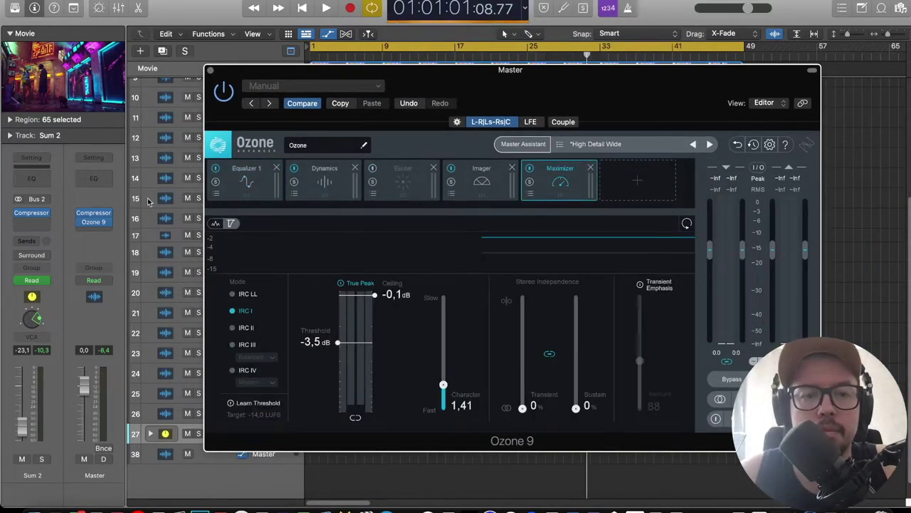
{"action": "key", "text": "space"}
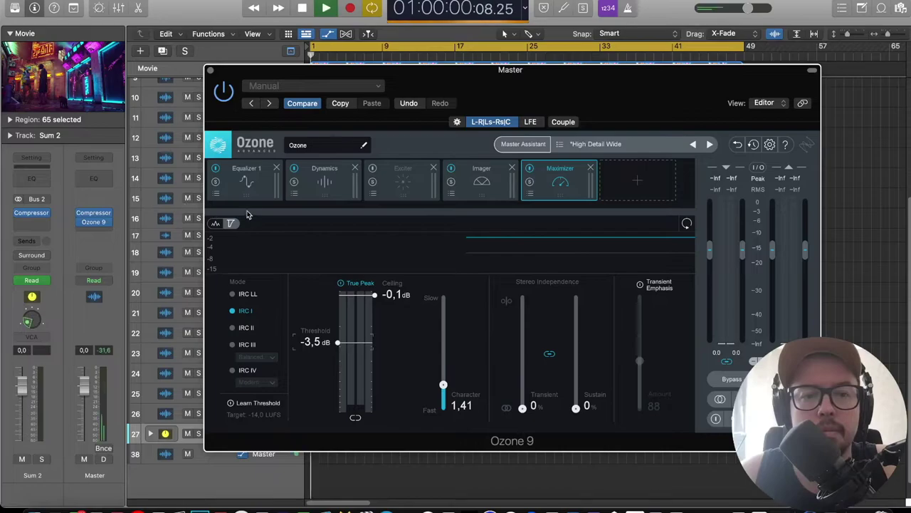
{"action": "left_click", "coordinate": [93, 217]}
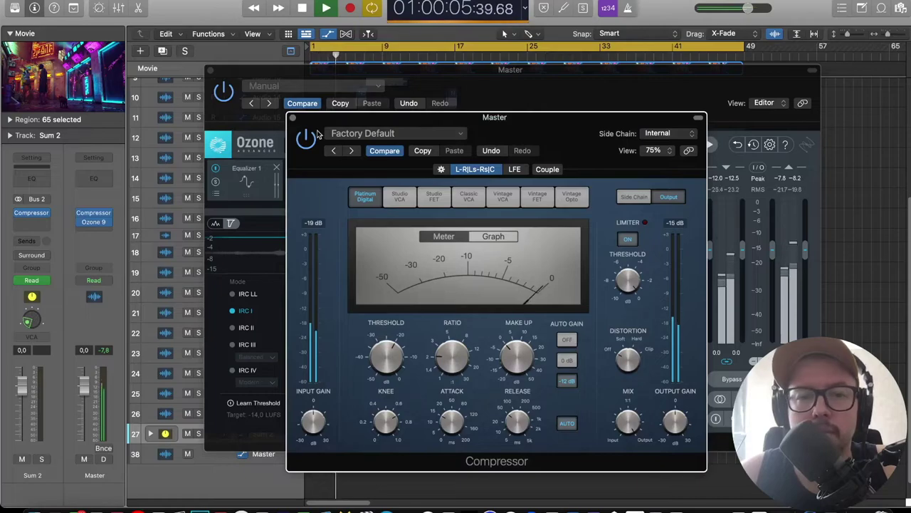
{"action": "left_click", "coordinate": [293, 119]}
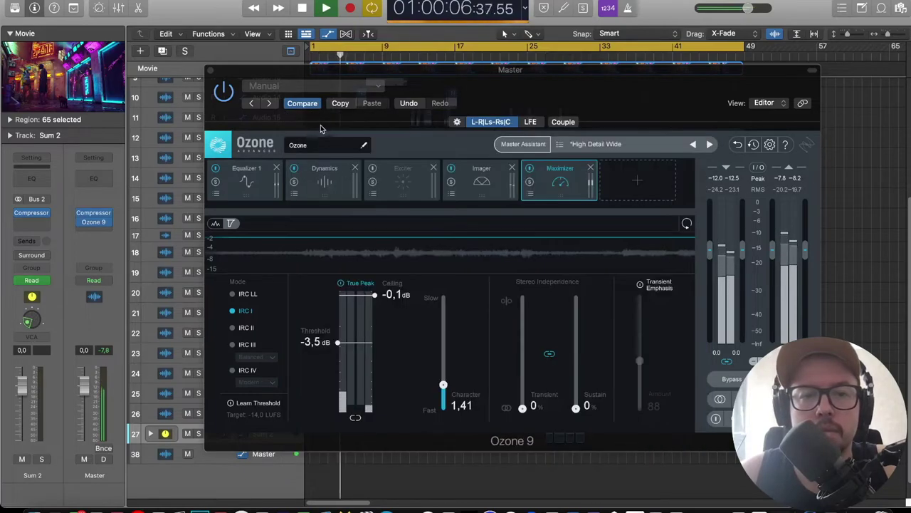
{"action": "left_click", "coordinate": [212, 71]}
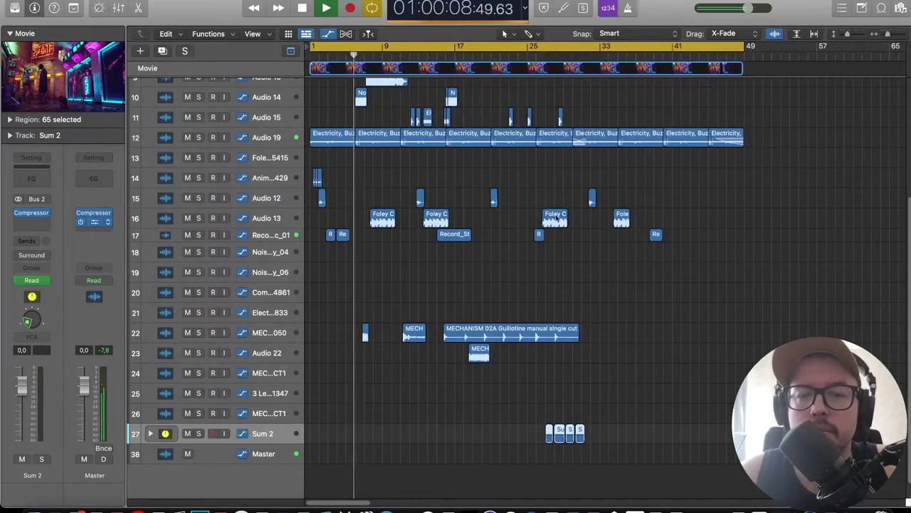
Enable Stereoize at 11.7 ms in Ozone's Imager and set the stereo width to 36.7 on Band 3 and 54.4 on Band 4.
{"action": "key", "text": "v"}
{"action": "left_click", "coordinate": [453, 181]}
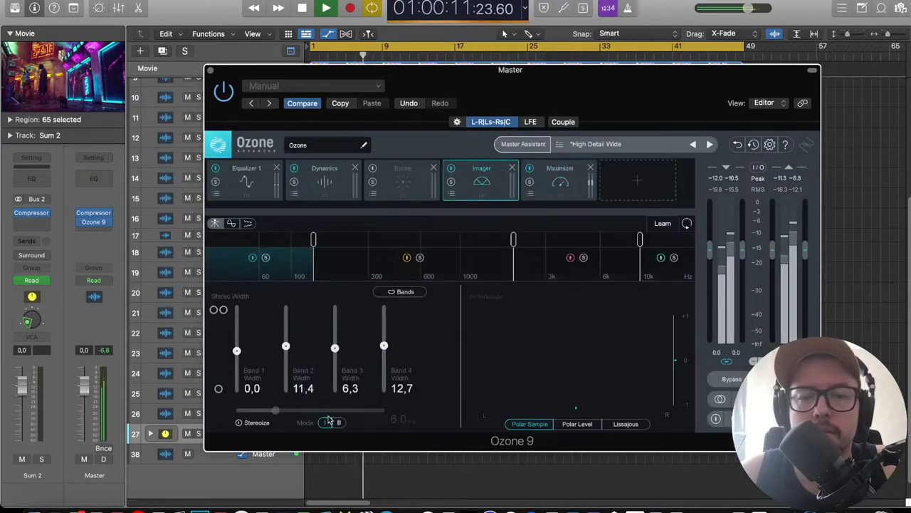
{"action": "left_click", "coordinate": [239, 422]}
{"action": "left_click_drag", "start_coordinate": [282, 411], "coordinate": [319, 410]}
{"action": "left_click_drag", "start_coordinate": [335, 347], "coordinate": [386, 327]}
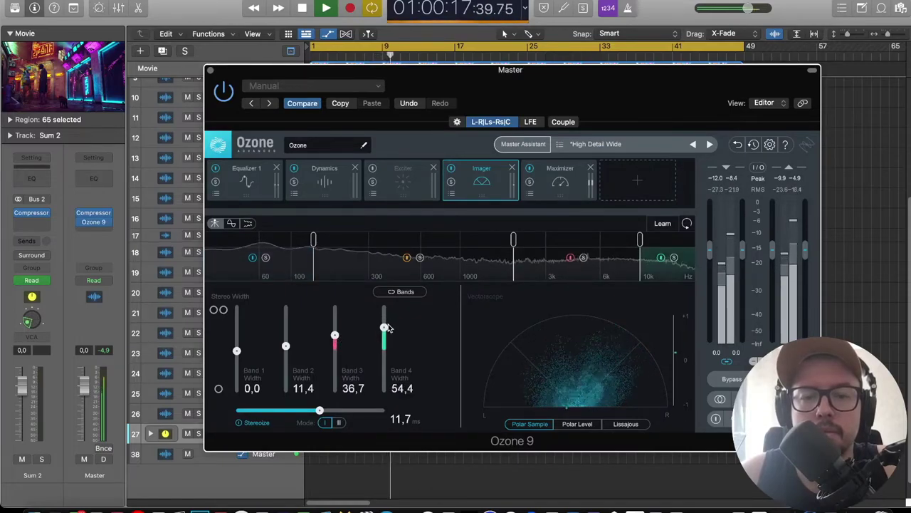
Review Ozone's Dynamics and Imager settings and set the gain of Equalizer 1's 1030 Hz bell to 0.5 dB.
{"action": "left_click", "coordinate": [323, 177]}
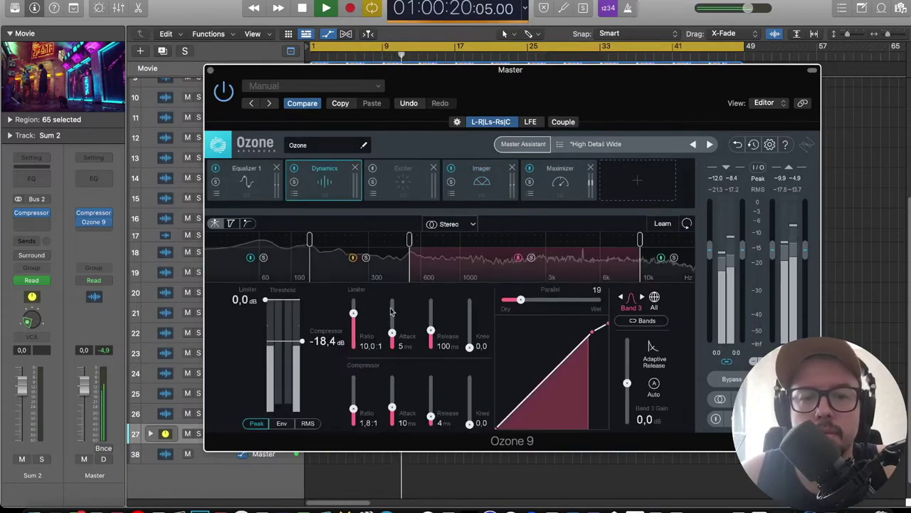
{"action": "left_click", "coordinate": [262, 185]}
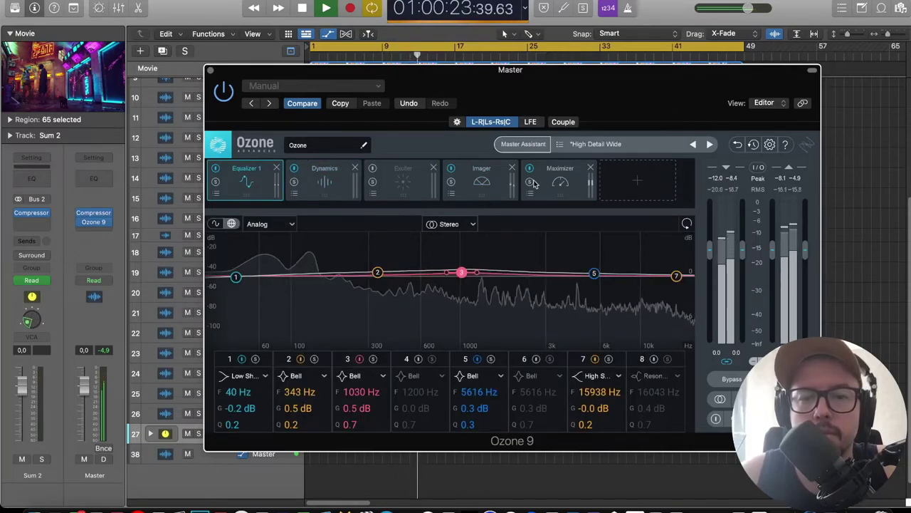
{"action": "left_click", "coordinate": [480, 182]}
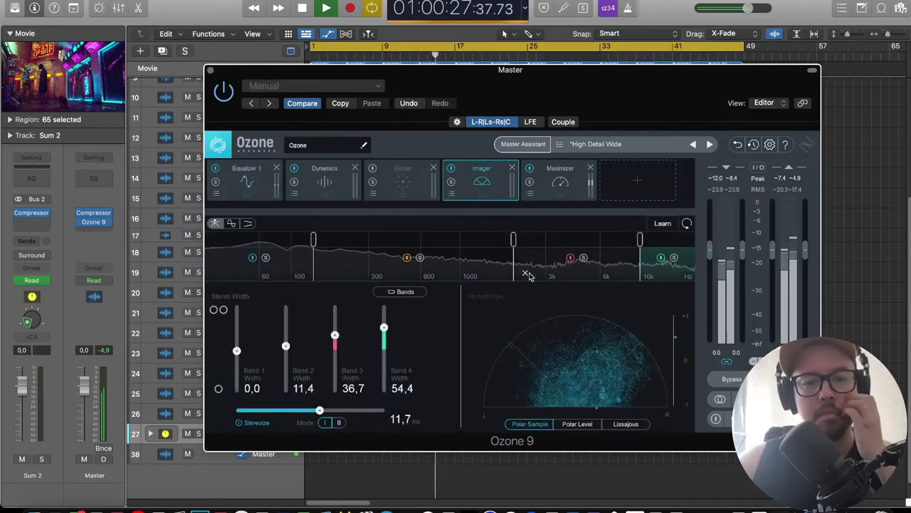
Turn Ozone's Exciter back on, set its third band's mix to 66.7%, and slightly lower the second band's mix.
{"action": "left_click", "coordinate": [371, 168]}
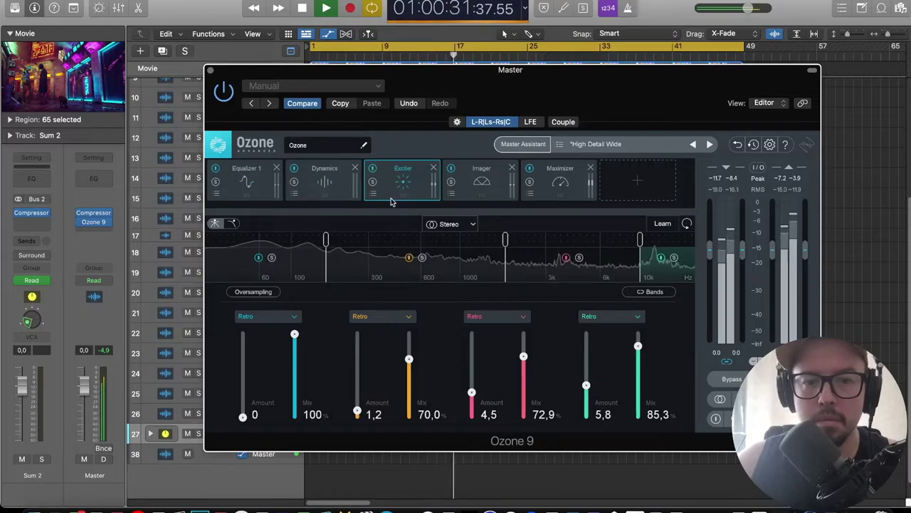
{"action": "left_click_drag", "start_coordinate": [523, 357], "coordinate": [524, 363]}
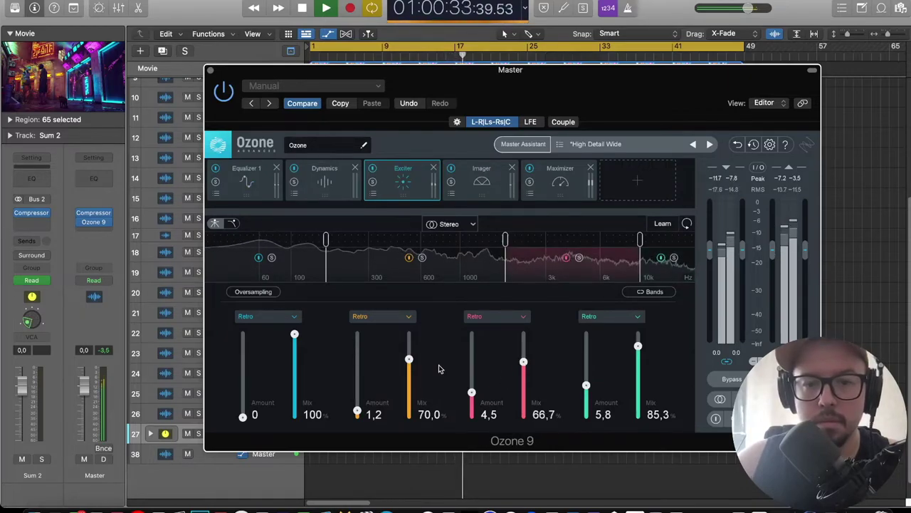
{"action": "left_click_drag", "start_coordinate": [409, 360], "coordinate": [410, 365]}
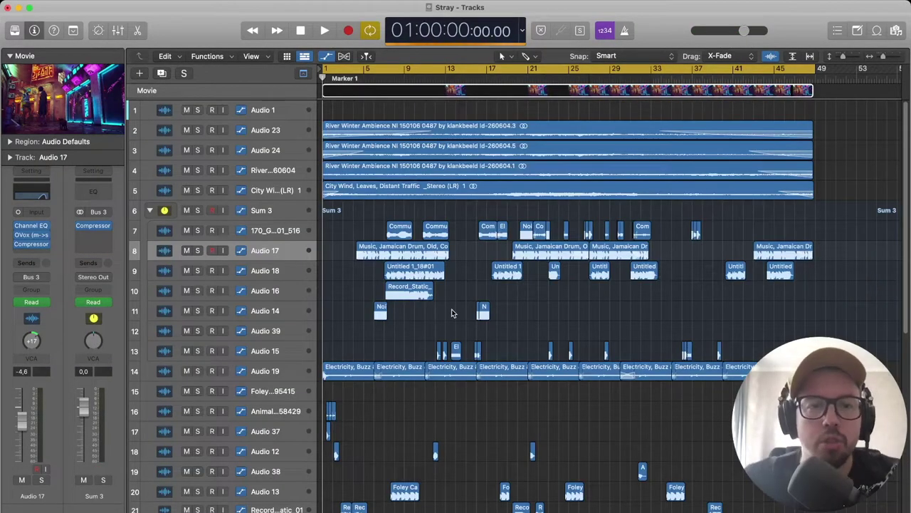
Examine the finished Stray project's track list and arrangement from the ambience tracks down to the Master.
{"action": "left_click_drag", "start_coordinate": [843, 58], "coordinate": [841, 59]}
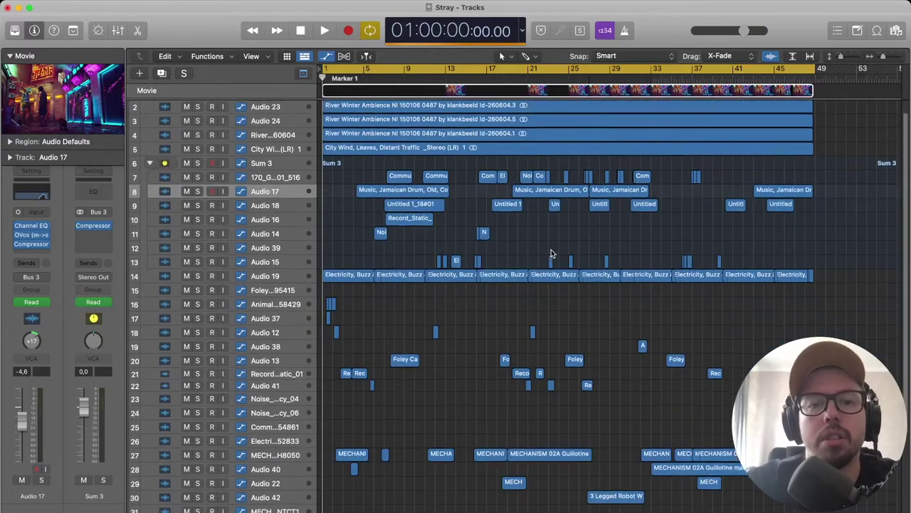
{"action": "scroll", "coordinate": [547, 249], "scroll_direction": "down", "scroll_amount": 5}
{"action": "scroll", "coordinate": [545, 248], "scroll_direction": "down", "scroll_amount": 5}
{"action": "scroll", "coordinate": [515, 251], "scroll_direction": "up", "scroll_amount": 1}
{"action": "scroll", "coordinate": [463, 255], "scroll_direction": "up", "scroll_amount": 5}
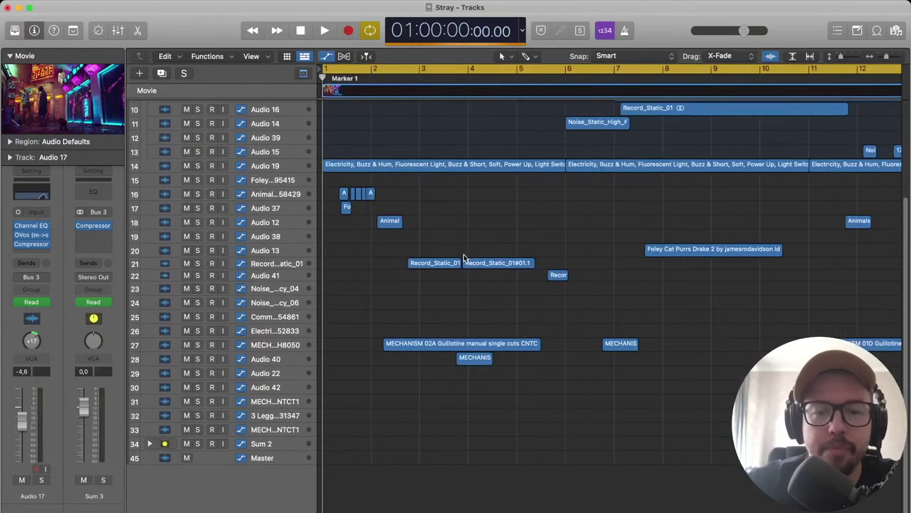
{"action": "scroll", "coordinate": [463, 254], "scroll_direction": "down", "scroll_amount": 3}
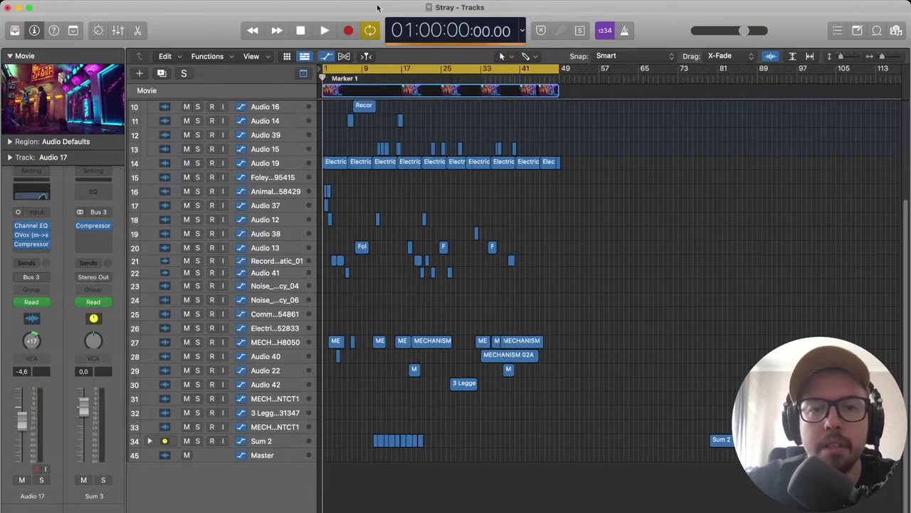
{"action": "scroll", "coordinate": [312, 279], "scroll_direction": "up", "scroll_amount": 3}
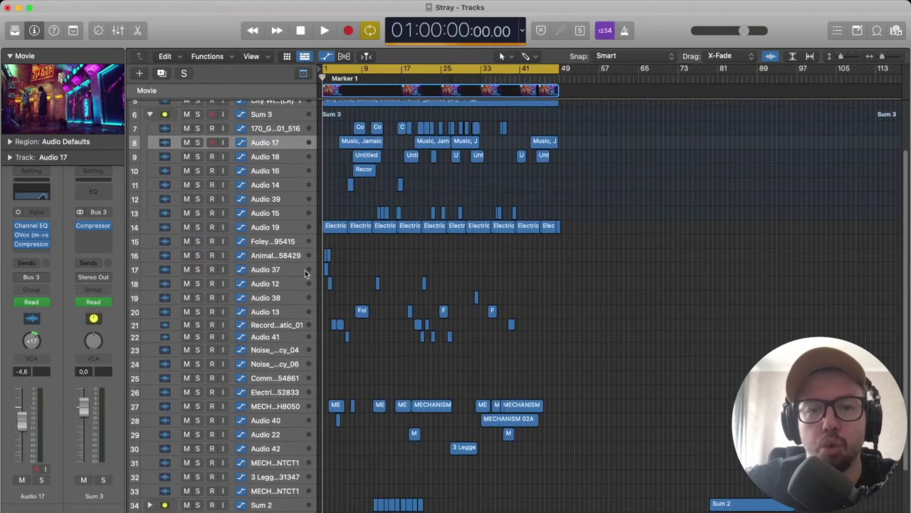
{"action": "scroll", "coordinate": [372, 361], "scroll_direction": "down", "scroll_amount": 3}
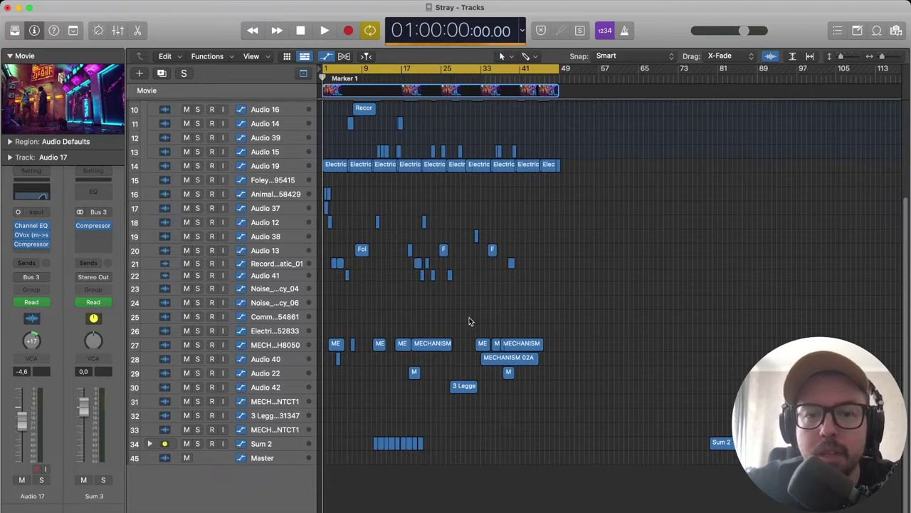
{"action": "left_click_drag", "start_coordinate": [843, 58], "coordinate": [845, 59]}
{"action": "scroll", "coordinate": [477, 331], "scroll_direction": "down", "scroll_amount": 5}
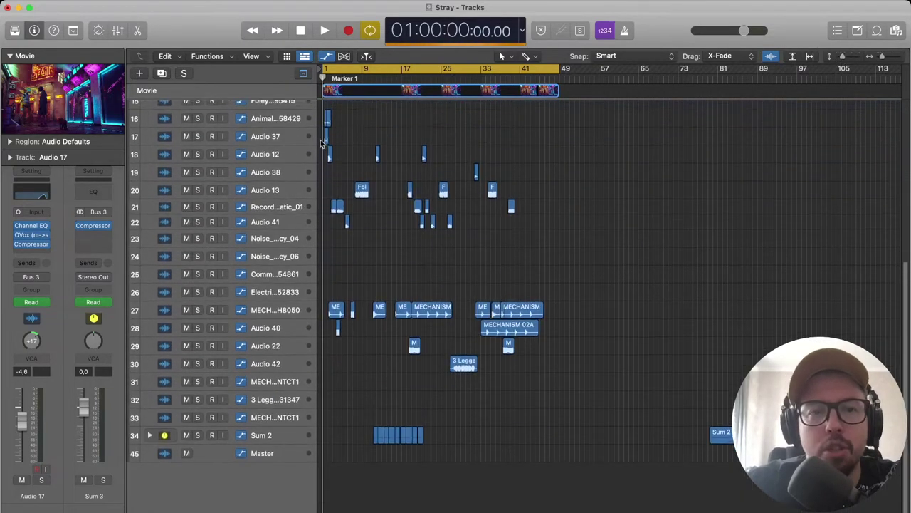
Move the playhead to 01:00:18, expand the Sum 2 track stack, and solo it.
{"action": "left_click", "coordinate": [361, 81]}
{"action": "left_click_drag", "start_coordinate": [364, 77], "coordinate": [368, 77]}
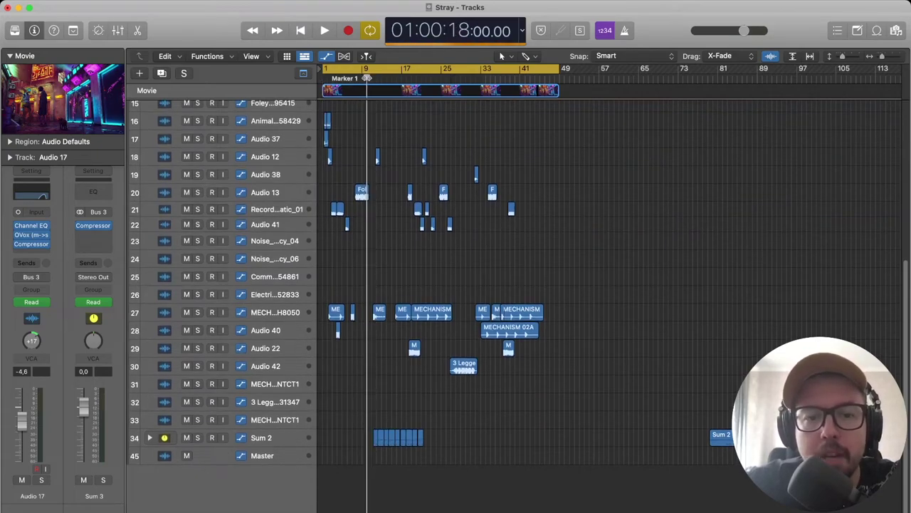
{"action": "left_click", "coordinate": [148, 438]}
{"action": "left_click", "coordinate": [197, 437]}
{"action": "scroll", "coordinate": [213, 423], "scroll_direction": "down", "scroll_amount": 5}
{"action": "key", "text": "super+Right"}
{"action": "key", "text": "super+Right"}
{"action": "key", "text": "super+Right"}
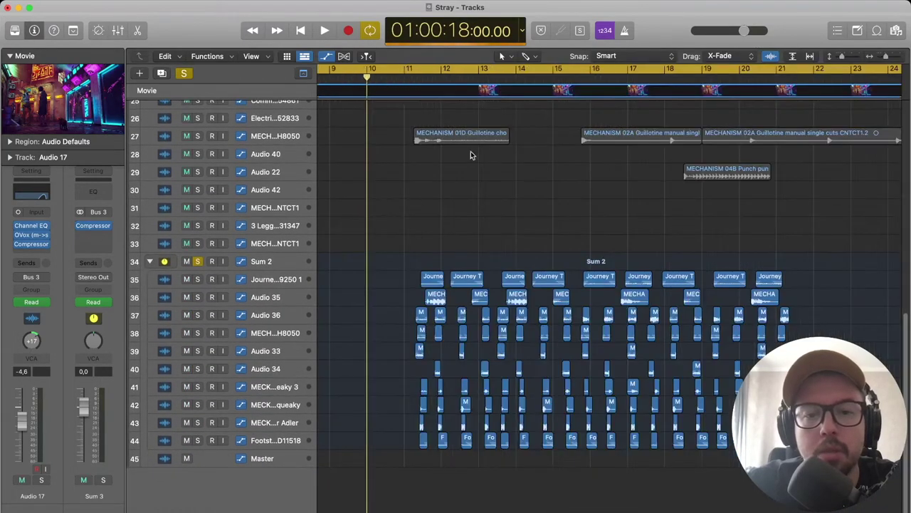
Turn off cycle mode and play the soloed footsteps from 01:00:20.
{"action": "left_click", "coordinate": [405, 70]}
{"action": "left_click", "coordinate": [403, 79]}
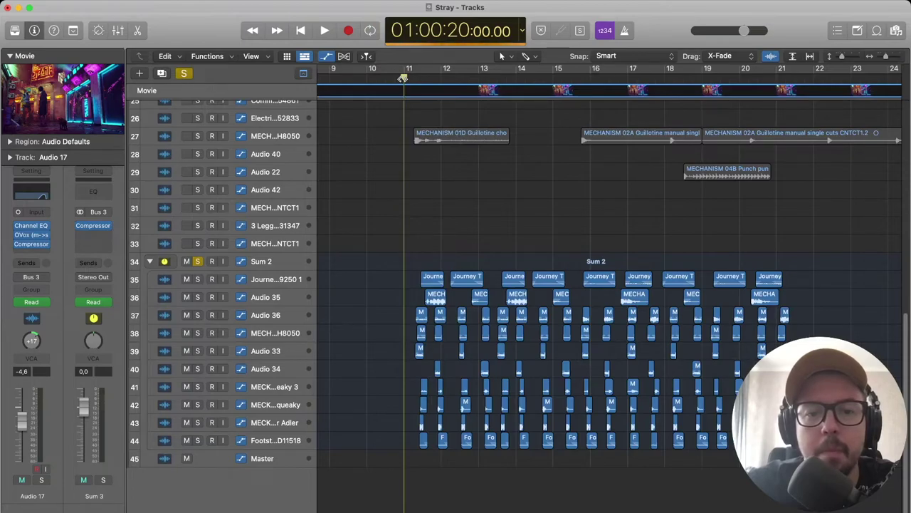
{"action": "key", "text": "space"}
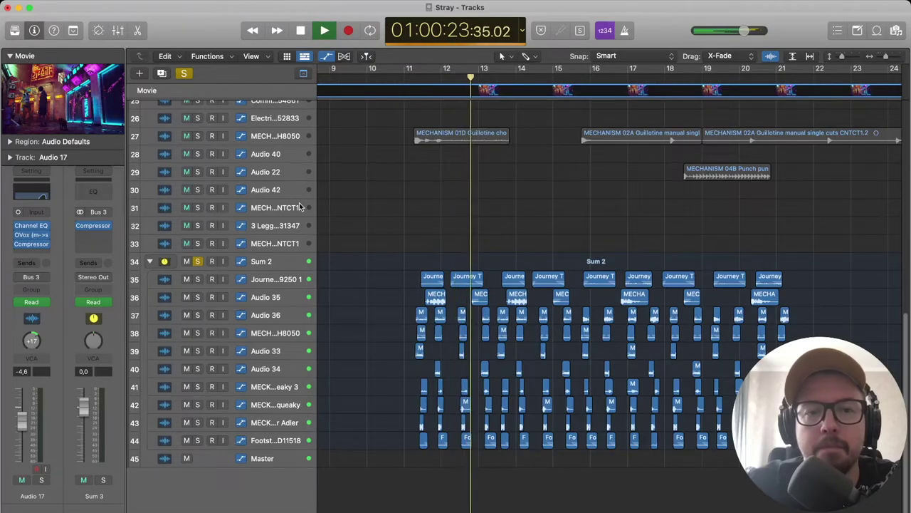
Show the track automation during playback and switch the Sum 2 lane from Surr. Angle to Volume.
{"action": "left_click", "coordinate": [325, 56]}
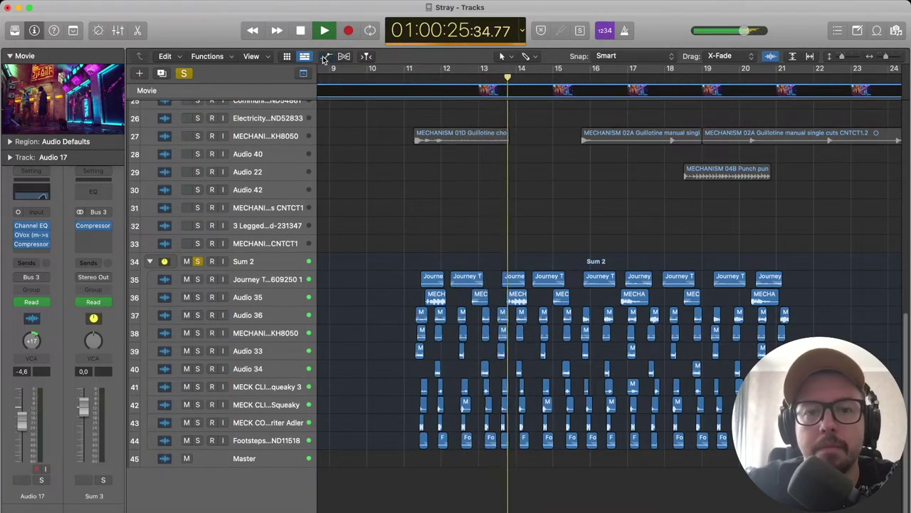
{"action": "left_click", "coordinate": [325, 57]}
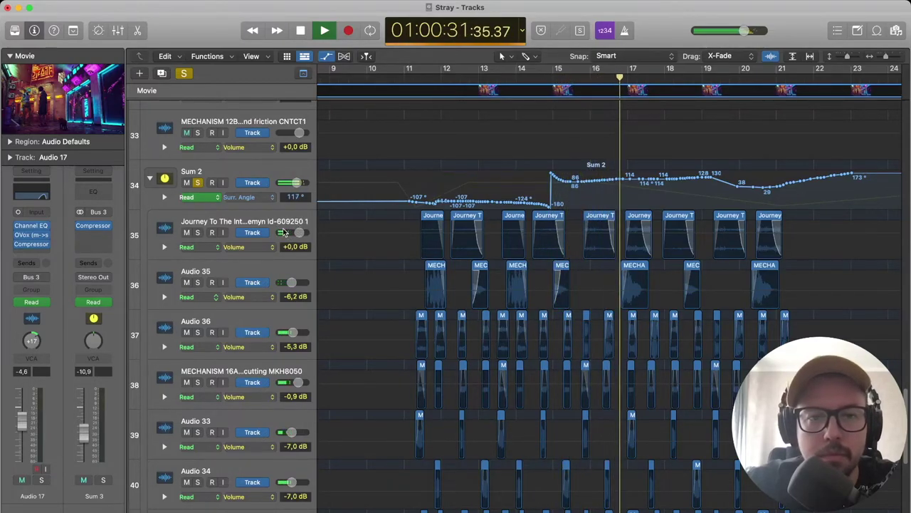
{"action": "left_click", "coordinate": [271, 197]}
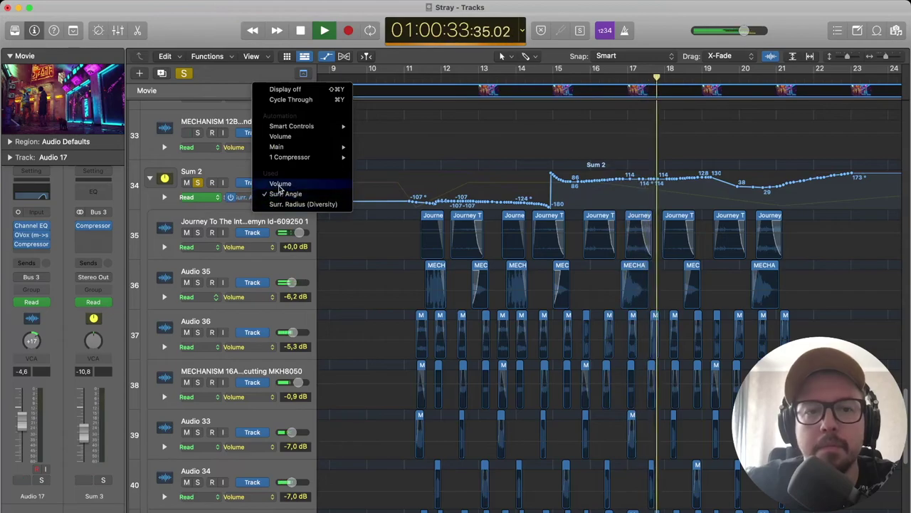
{"action": "left_click", "coordinate": [280, 183]}
{"action": "left_click", "coordinate": [486, 184]}
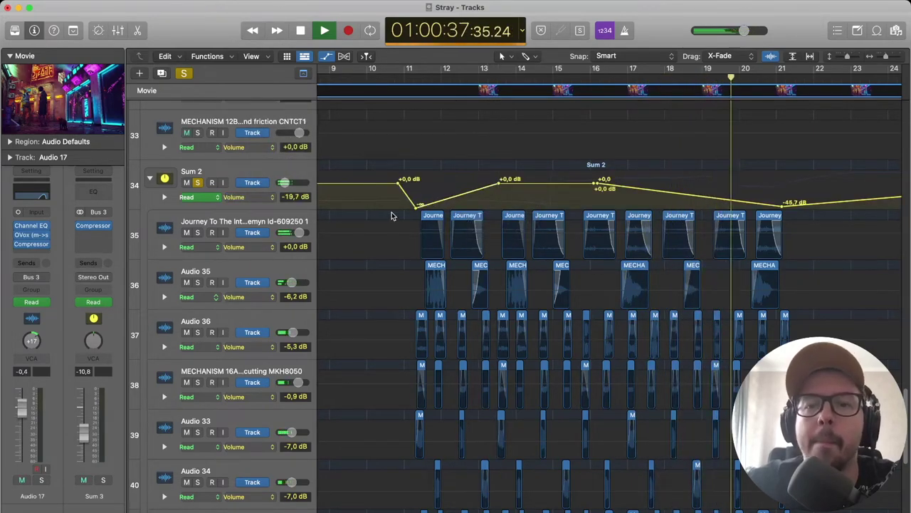
Hide the automation, stop playback, clear the solo on Sum 2, and select that track.
{"action": "left_click", "coordinate": [844, 57]}
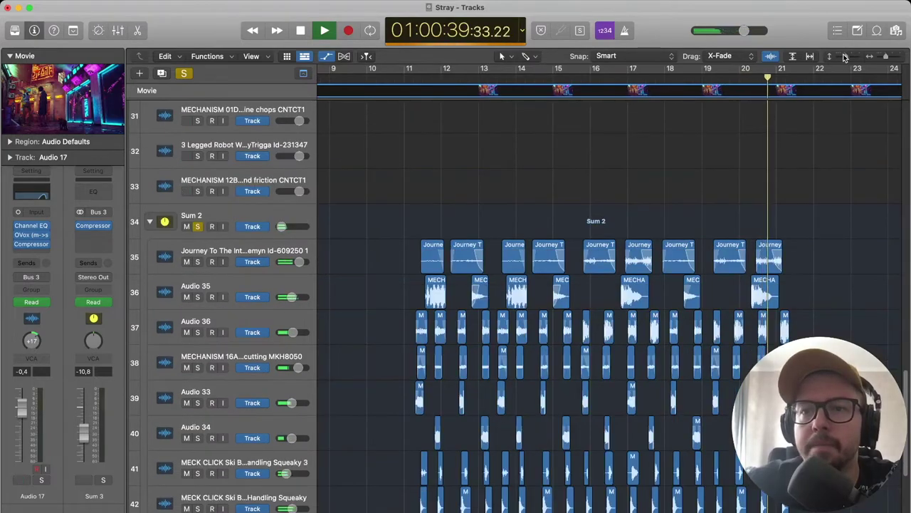
{"action": "key", "text": "space"}
{"action": "left_click", "coordinate": [844, 57]}
{"action": "left_click", "coordinate": [844, 57]}
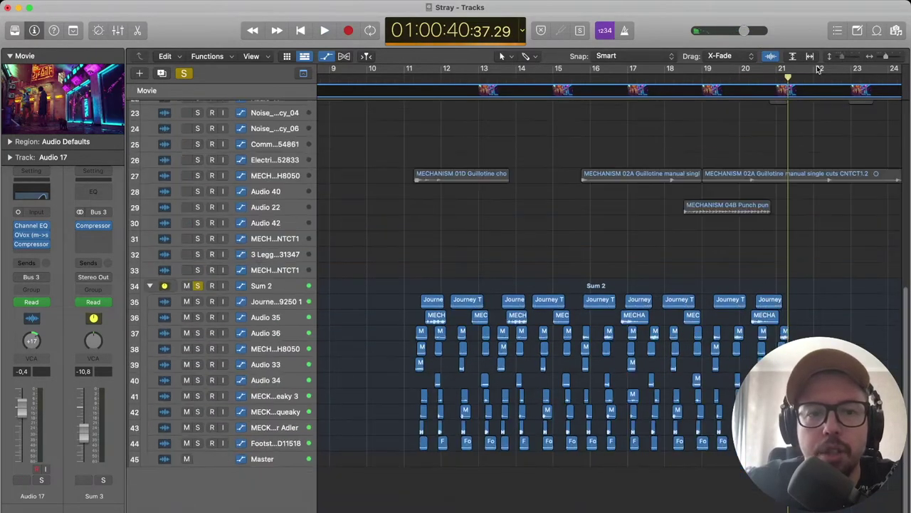
{"action": "left_click", "coordinate": [202, 286]}
{"action": "left_click", "coordinate": [270, 285]}
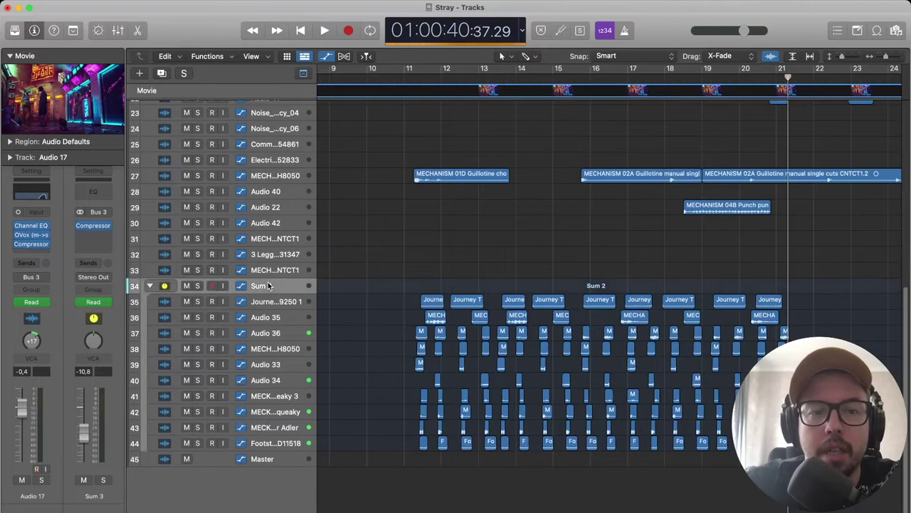
Look over the whole arrangement from the footstep layers in Sum 2 back up to the ambience tracks.
{"action": "scroll", "coordinate": [411, 242], "scroll_direction": "down", "scroll_amount": 10}
{"action": "scroll", "coordinate": [418, 242], "scroll_direction": "up", "scroll_amount": 5}
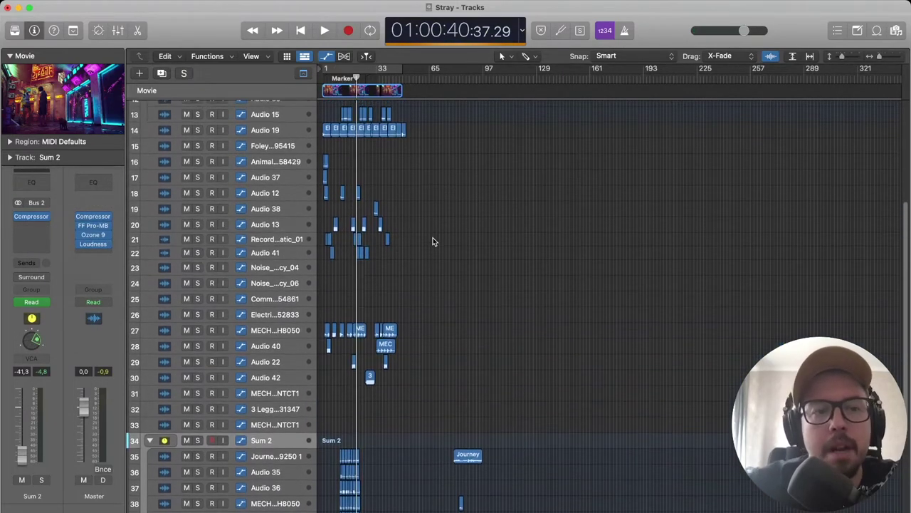
{"action": "scroll", "coordinate": [433, 242], "scroll_direction": "up", "scroll_amount": 10}
{"action": "scroll", "coordinate": [427, 242], "scroll_direction": "left", "scroll_amount": 6}
{"action": "scroll", "coordinate": [420, 240], "scroll_direction": "left", "scroll_amount": 2}
{"action": "scroll", "coordinate": [370, 207], "scroll_direction": "down", "scroll_amount": 10}
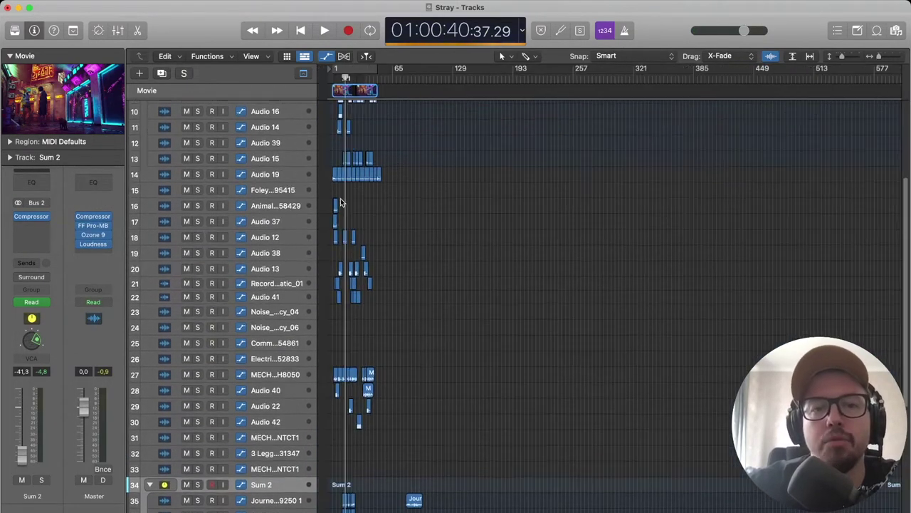
{"action": "scroll", "coordinate": [274, 153], "scroll_direction": "up", "scroll_amount": 10}
{"action": "scroll", "coordinate": [288, 153], "scroll_direction": "up", "scroll_amount": 2}
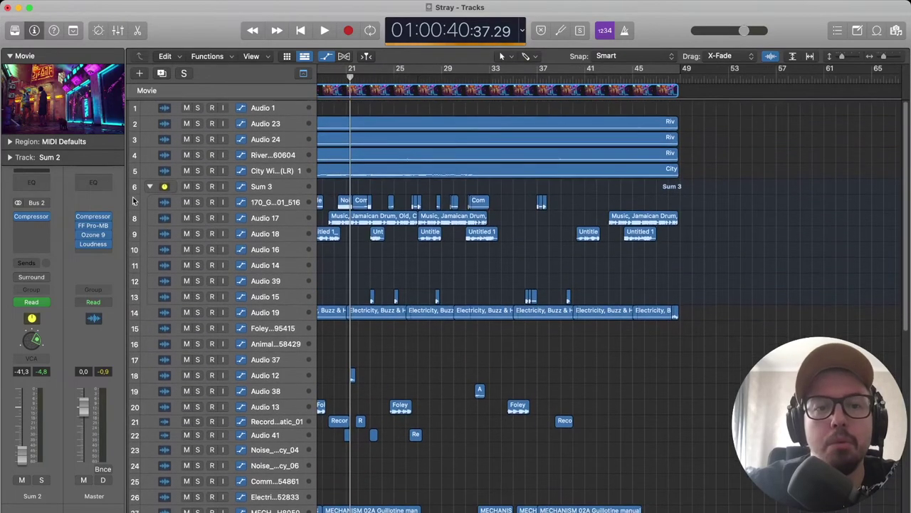
{"action": "scroll", "coordinate": [312, 226], "scroll_direction": "left", "scroll_amount": 5}
{"action": "scroll", "coordinate": [327, 219], "scroll_direction": "up", "scroll_amount": 8}
{"action": "scroll", "coordinate": [346, 206], "scroll_direction": "left", "scroll_amount": 10}
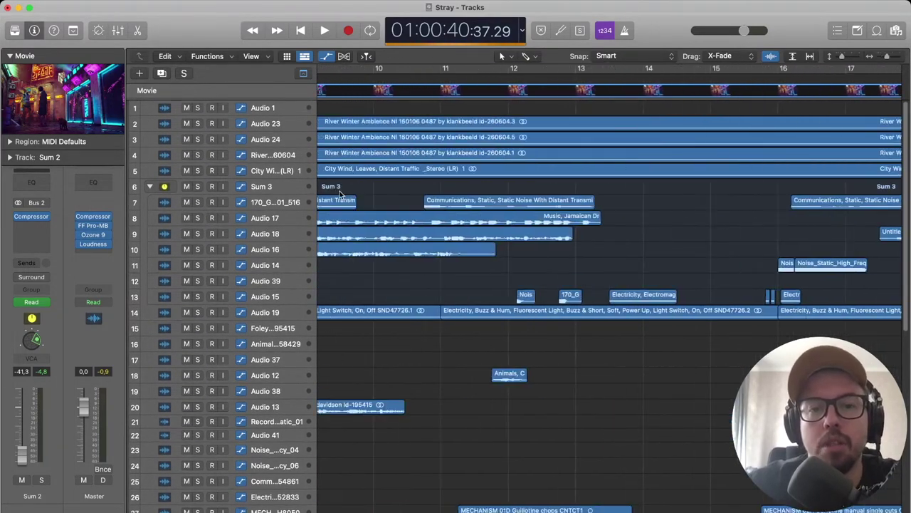
{"action": "scroll", "coordinate": [427, 188], "scroll_direction": "down", "scroll_amount": 10}
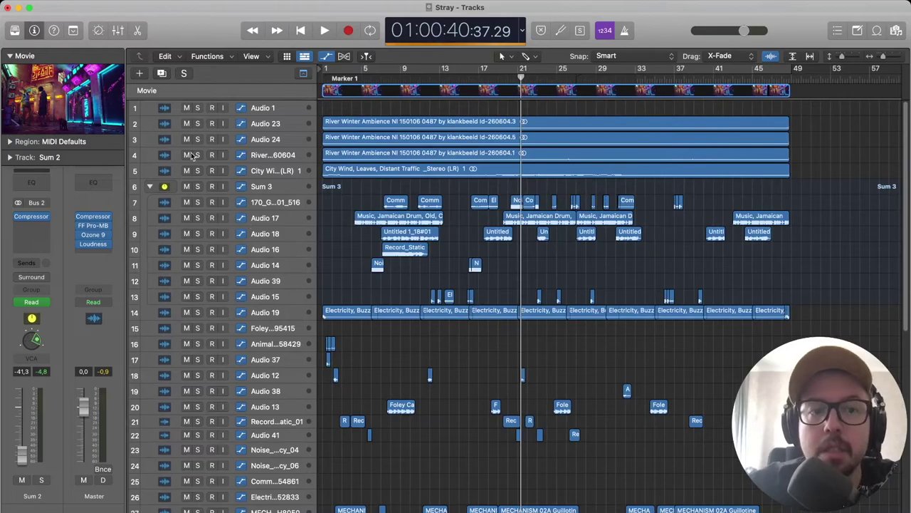
Collapse the Sum 3 track stack, solo it, and play it from 01:00:06.
{"action": "left_click", "coordinate": [264, 187]}
{"action": "left_click", "coordinate": [151, 187]}
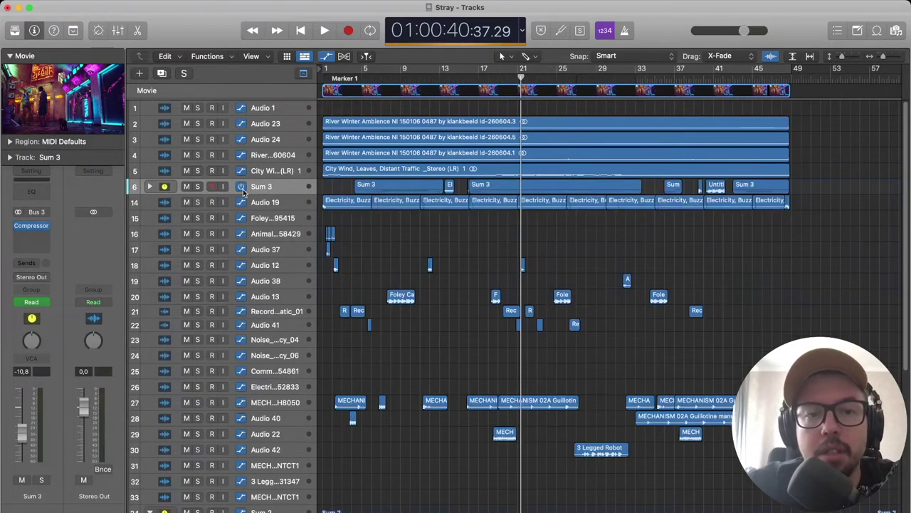
{"action": "left_click", "coordinate": [197, 186]}
{"action": "left_click", "coordinate": [352, 78]}
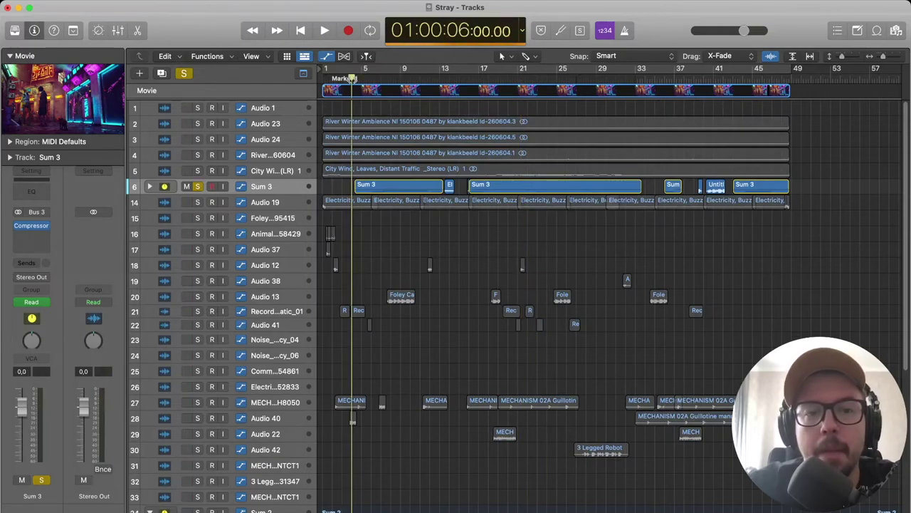
{"action": "key", "text": "space"}
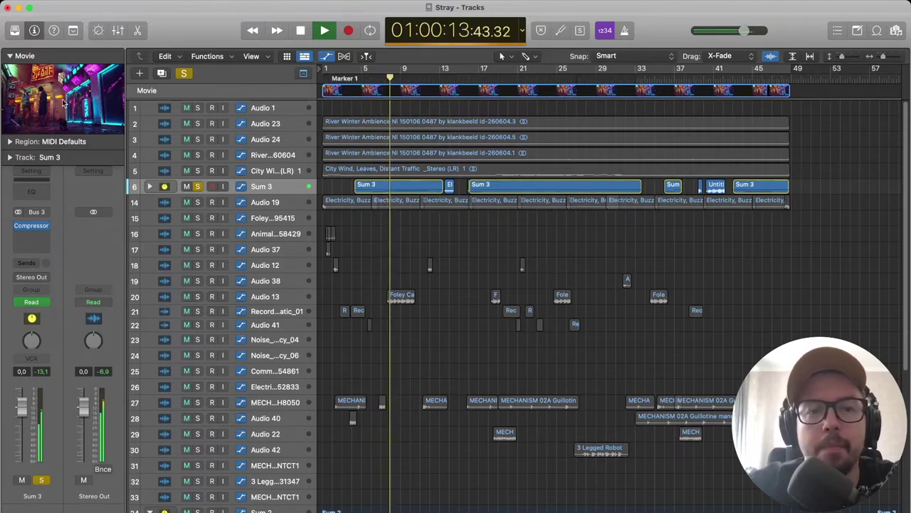
Watch the movie in its large floating window during playback, stop playback, and close the window.
{"action": "left_click", "coordinate": [62, 99]}
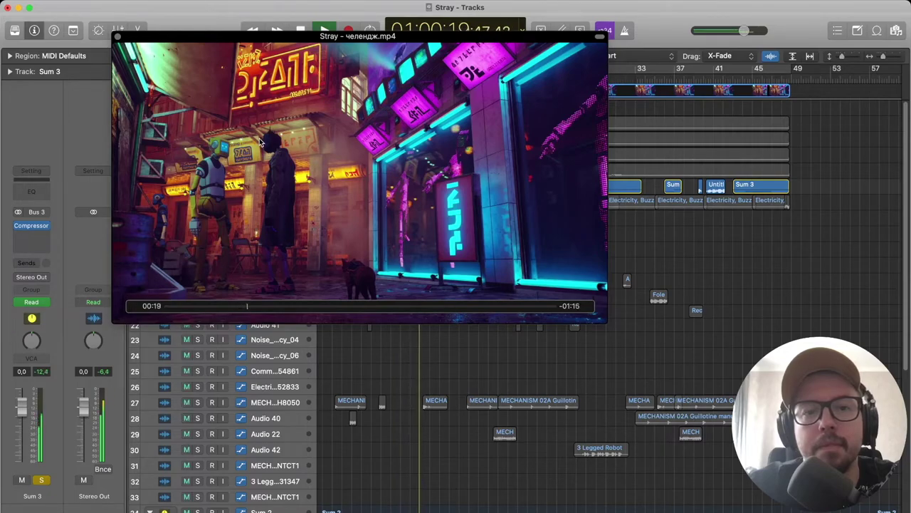
{"action": "key", "text": "space"}
{"action": "left_click", "coordinate": [118, 37]}
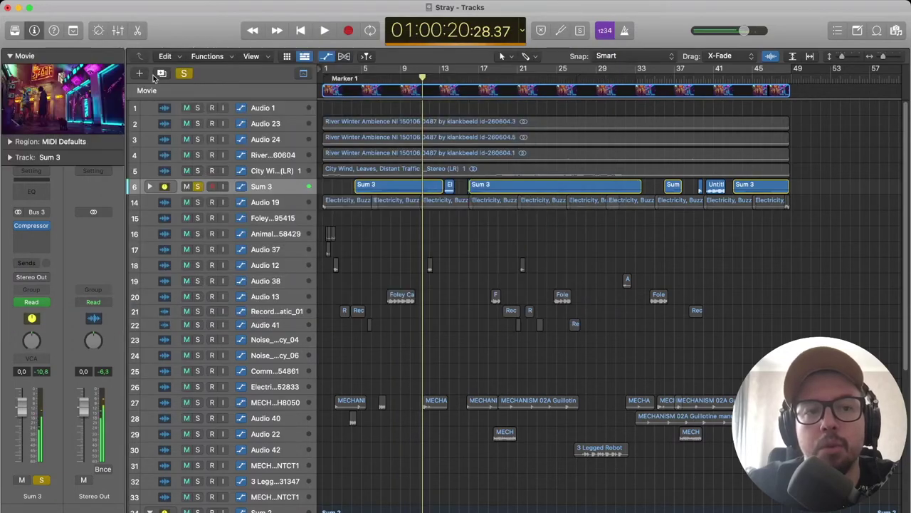
Select the River Winter ambience on track 4 and open its FF Pro-MB plug-in to examine the Bus 3 side chain.
{"action": "left_click", "coordinate": [291, 124]}
{"action": "left_click", "coordinate": [282, 152]}
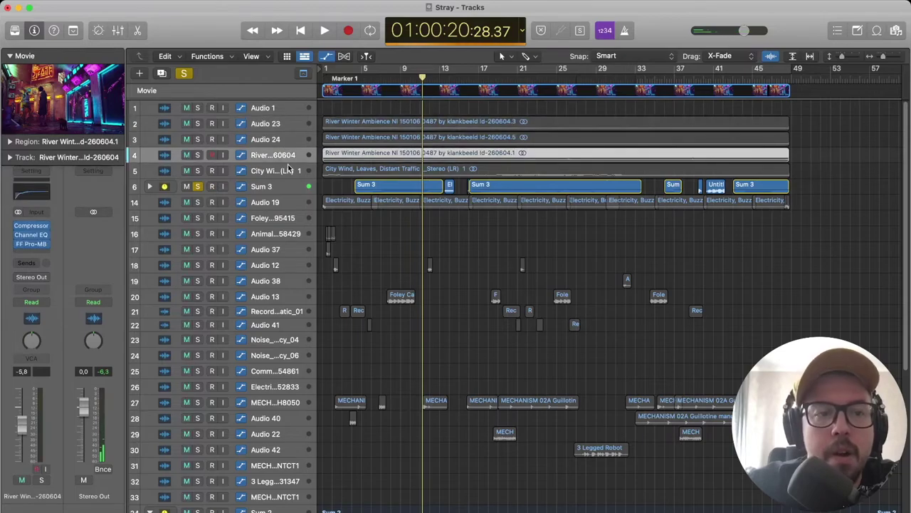
{"action": "left_click", "coordinate": [287, 170]}
{"action": "left_click", "coordinate": [297, 155]}
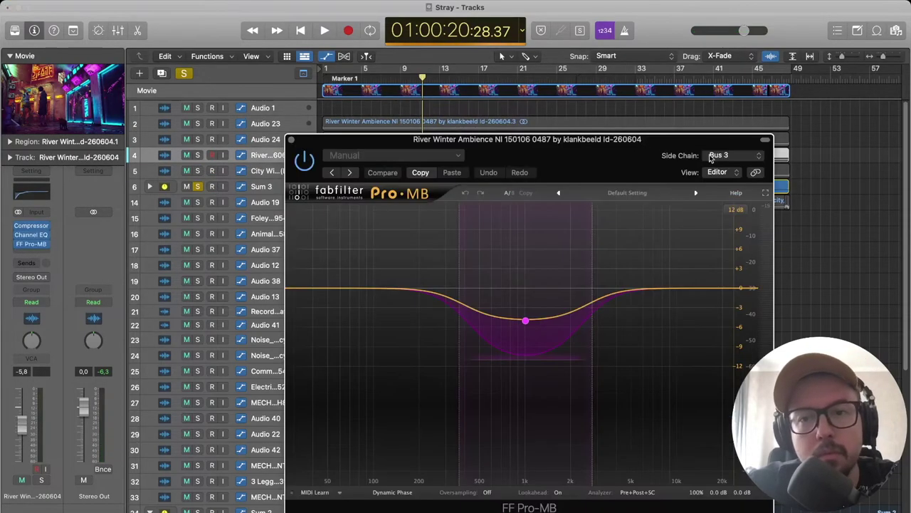
{"action": "left_click_drag", "start_coordinate": [318, 145], "coordinate": [359, 215]}
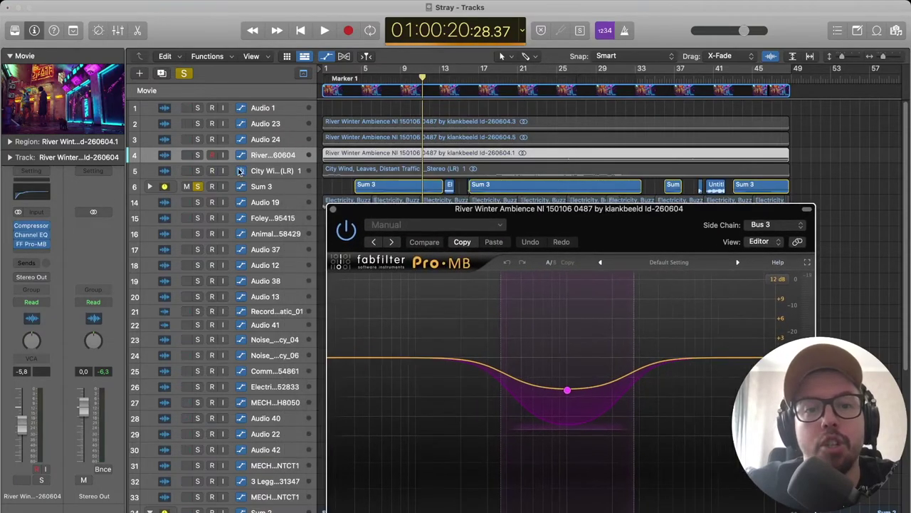
Solo the River ambience on track 4 instead of Sum 3 and play it, briefly soloing the City Wind track too.
{"action": "left_click", "coordinate": [197, 155]}
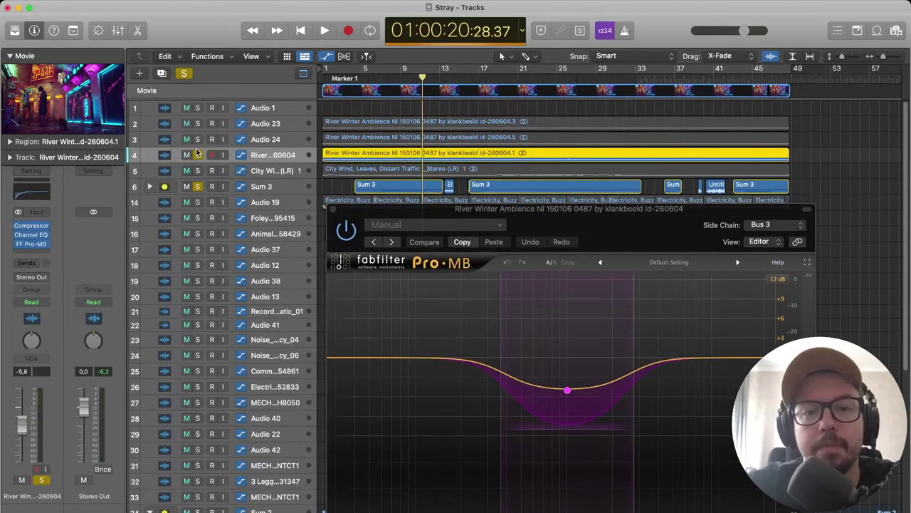
{"action": "key", "text": "space"}
{"action": "left_click", "coordinate": [197, 185]}
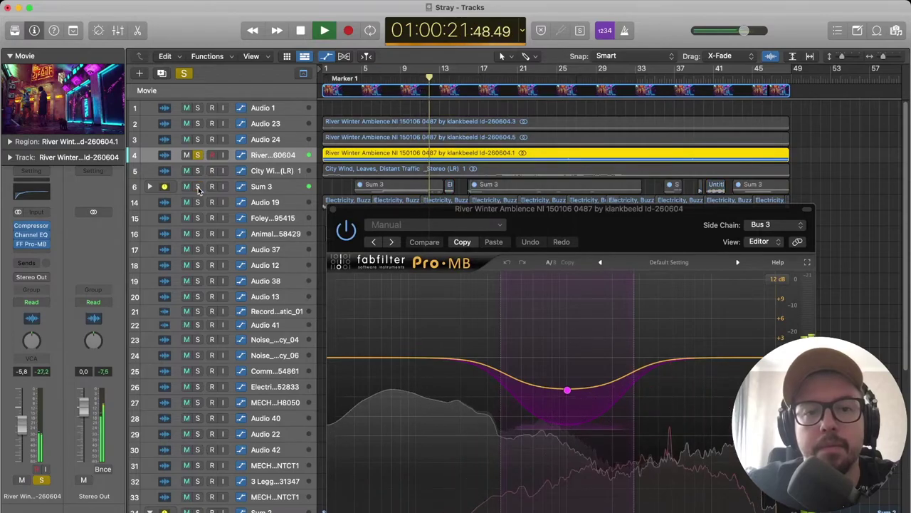
{"action": "left_click", "coordinate": [198, 171]}
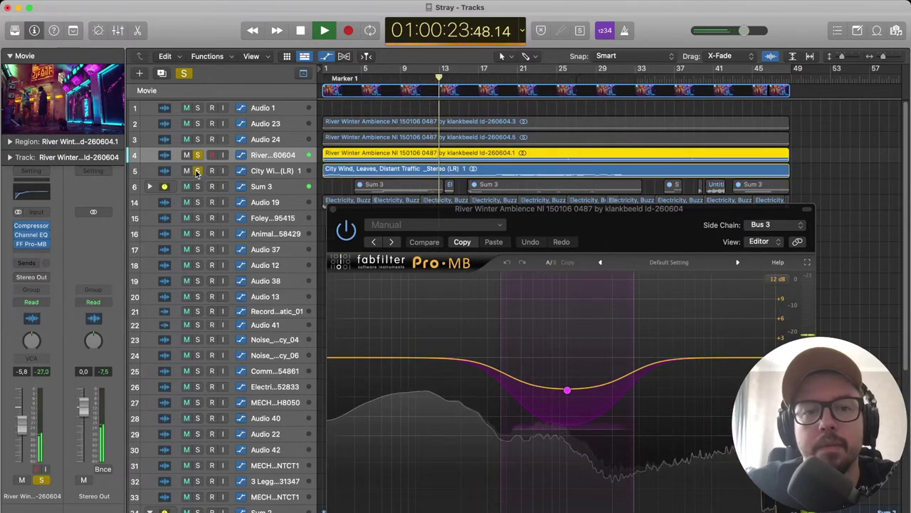
{"action": "left_click", "coordinate": [197, 171]}
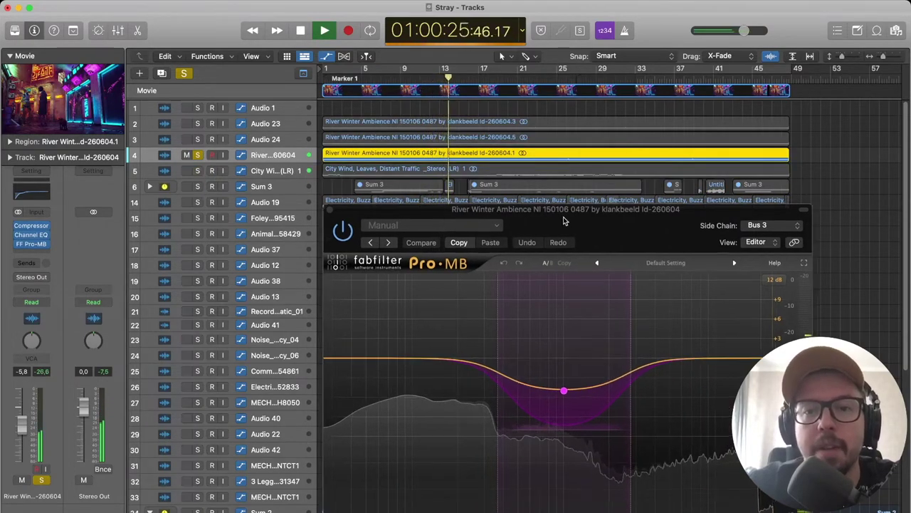
Examine the River track's Pro-MB side-chain setting during playback, stop, and check its Channel EQ before closing the plug-in windows.
{"action": "left_click_drag", "start_coordinate": [566, 215], "coordinate": [427, 142]}
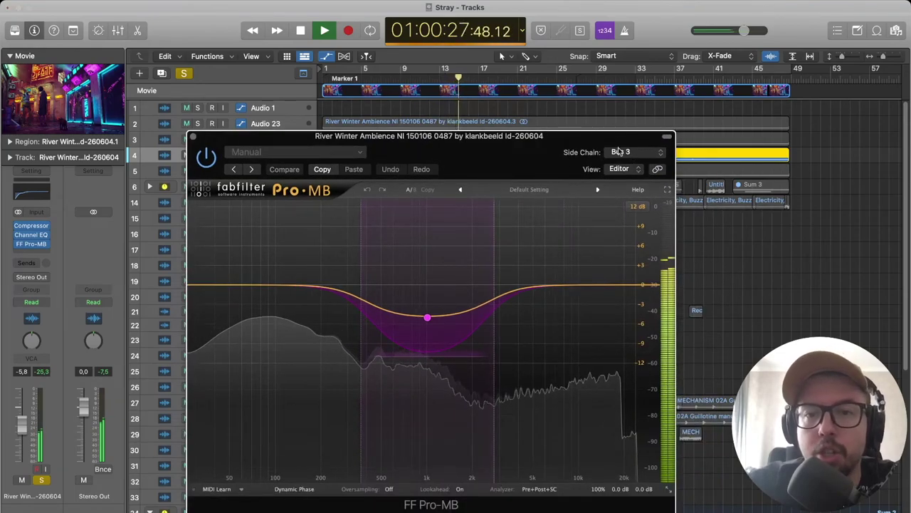
{"action": "left_click_drag", "start_coordinate": [527, 149], "coordinate": [669, 135]}
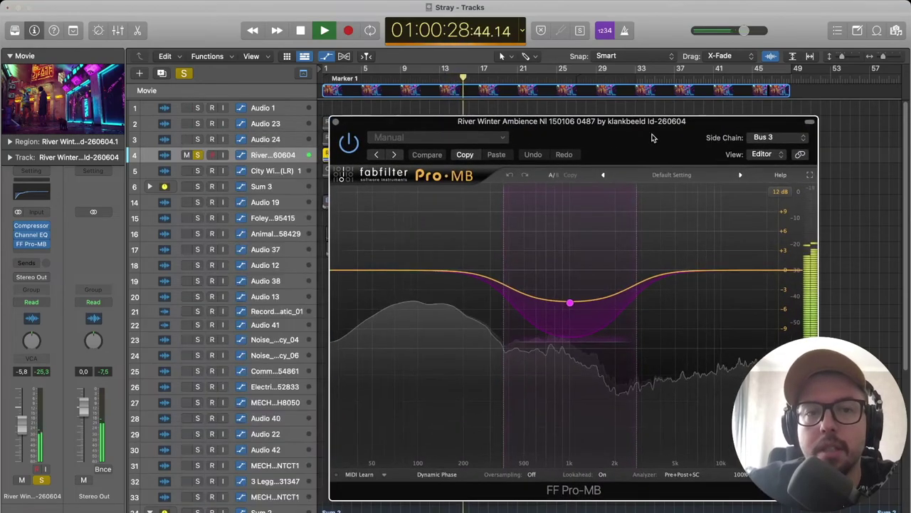
{"action": "left_click", "coordinate": [336, 125]}
{"action": "key", "text": "space"}
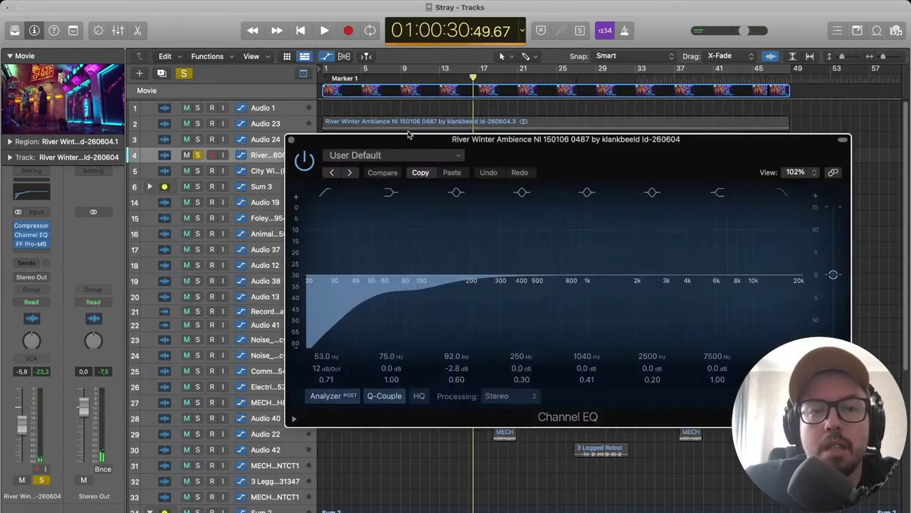
{"action": "left_click", "coordinate": [290, 141]}
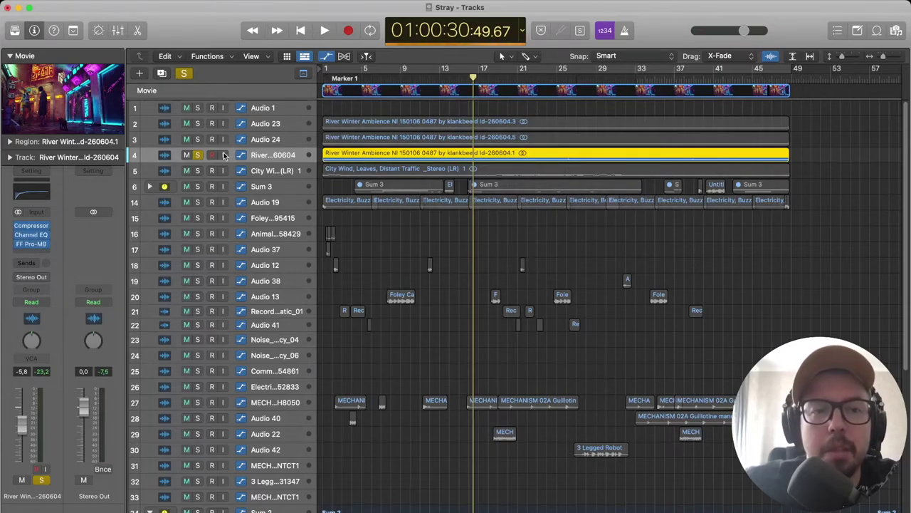
Solo Audio 24 and Audio 23 alongside the River ambience, and clear the solos on all three tracks.
{"action": "left_click", "coordinate": [198, 139]}
{"action": "left_click", "coordinate": [197, 124]}
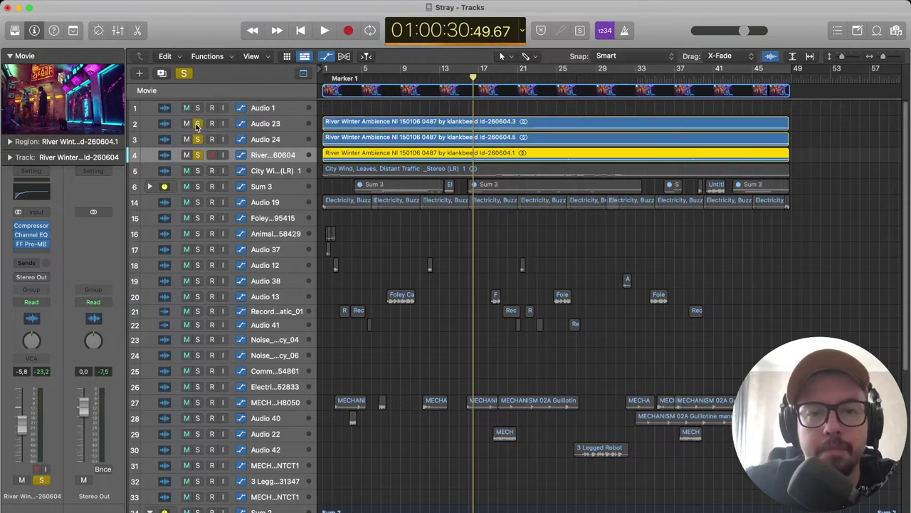
{"action": "left_click", "coordinate": [198, 155]}
{"action": "left_click", "coordinate": [197, 124]}
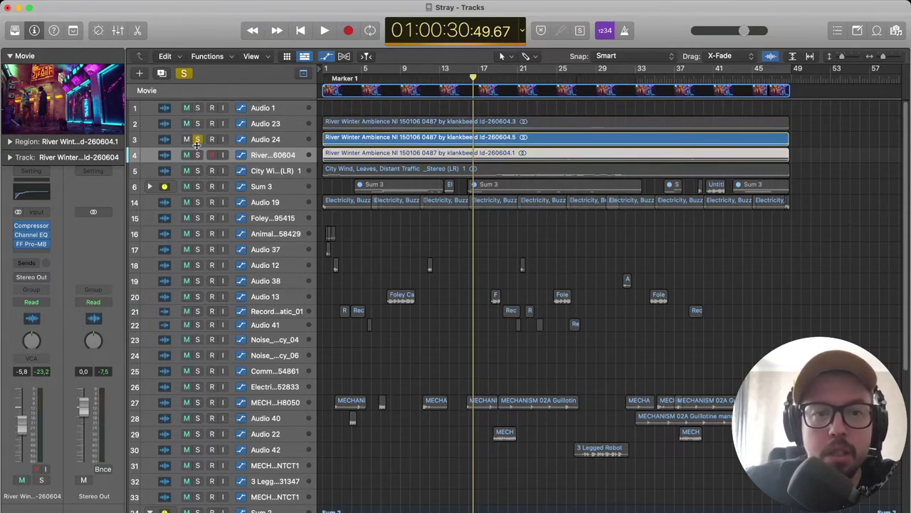
{"action": "left_click", "coordinate": [197, 140]}
Look through the arrangement between the ambience tracks and the footstep layers in Sum 2.
{"action": "scroll", "coordinate": [403, 214], "scroll_direction": "down", "scroll_amount": 5}
{"action": "scroll", "coordinate": [403, 214], "scroll_direction": "down", "scroll_amount": 3}
{"action": "scroll", "coordinate": [393, 203], "scroll_direction": "up", "scroll_amount": 6}
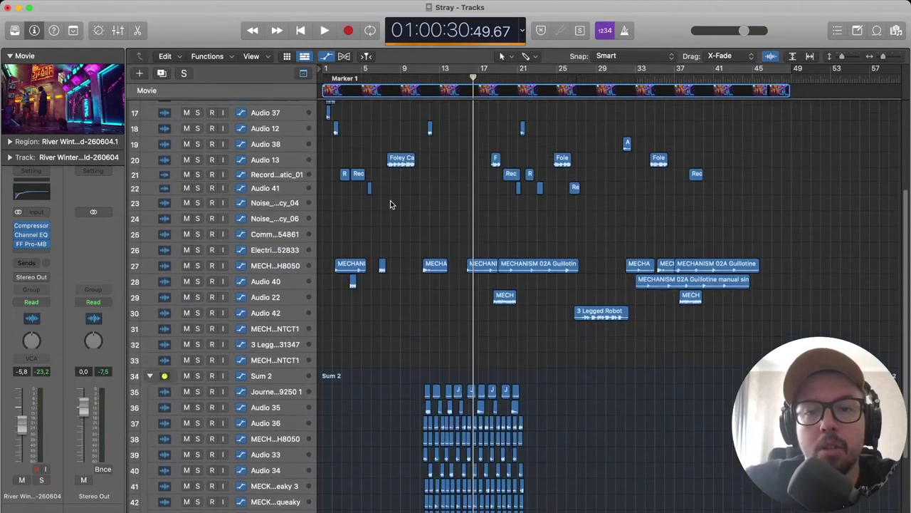
{"action": "scroll", "coordinate": [282, 205], "scroll_direction": "up", "scroll_amount": 4}
{"action": "scroll", "coordinate": [283, 203], "scroll_direction": "up", "scroll_amount": 5}
{"action": "scroll", "coordinate": [283, 202], "scroll_direction": "left", "scroll_amount": 10}
{"action": "scroll", "coordinate": [283, 206], "scroll_direction": "down", "scroll_amount": 5}
{"action": "scroll", "coordinate": [287, 228], "scroll_direction": "down", "scroll_amount": 8}
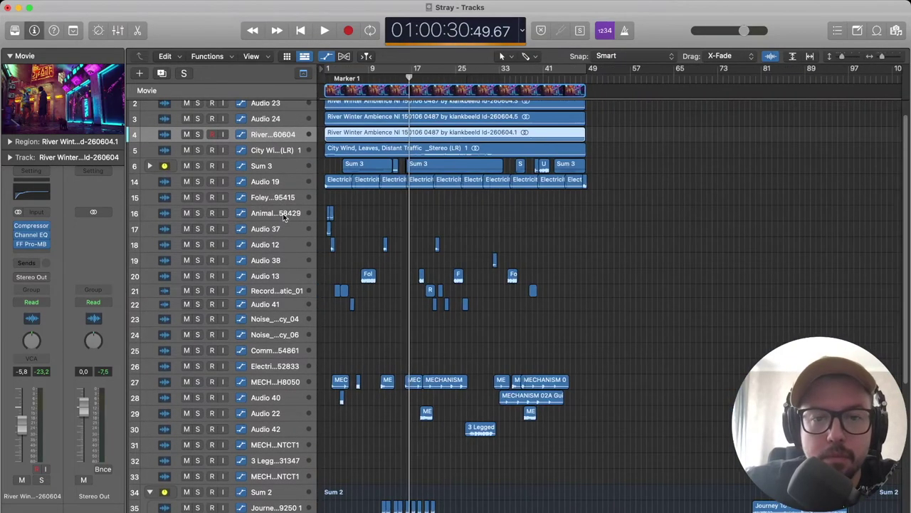
Enlarge the view of Audio 12's animal clips, solo the track, and play its first clip from 01:00:02.
{"action": "left_click", "coordinate": [193, 246]}
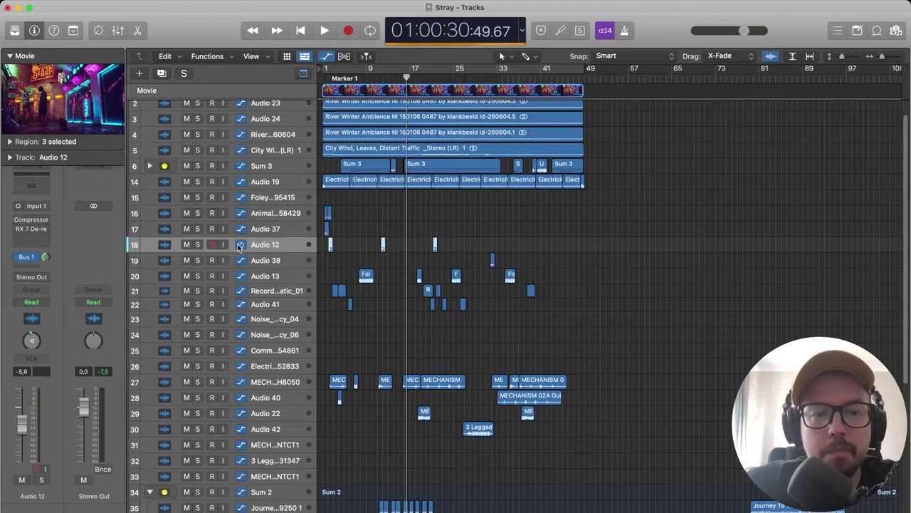
{"action": "scroll", "coordinate": [238, 246], "scroll_direction": "up", "scroll_amount": 8}
{"action": "scroll", "coordinate": [240, 246], "scroll_direction": "left", "scroll_amount": 3}
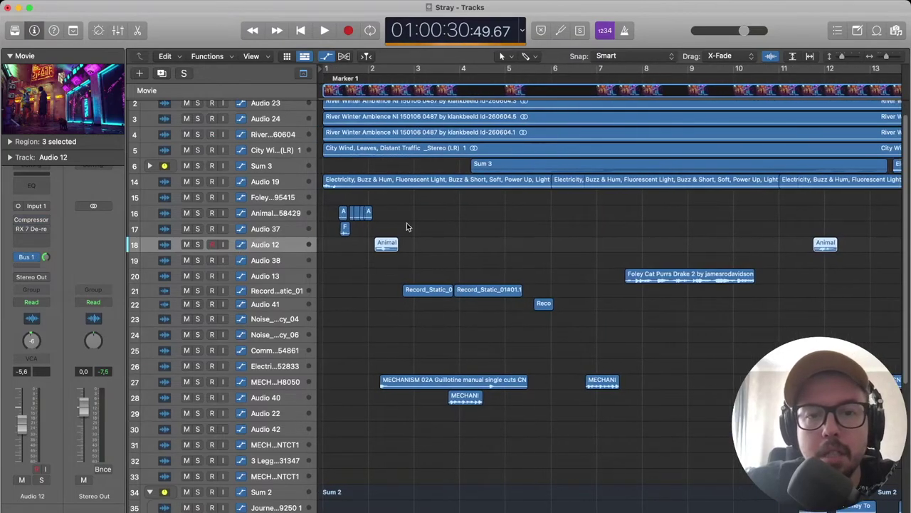
{"action": "left_click", "coordinate": [845, 57]}
{"action": "left_click", "coordinate": [197, 260]}
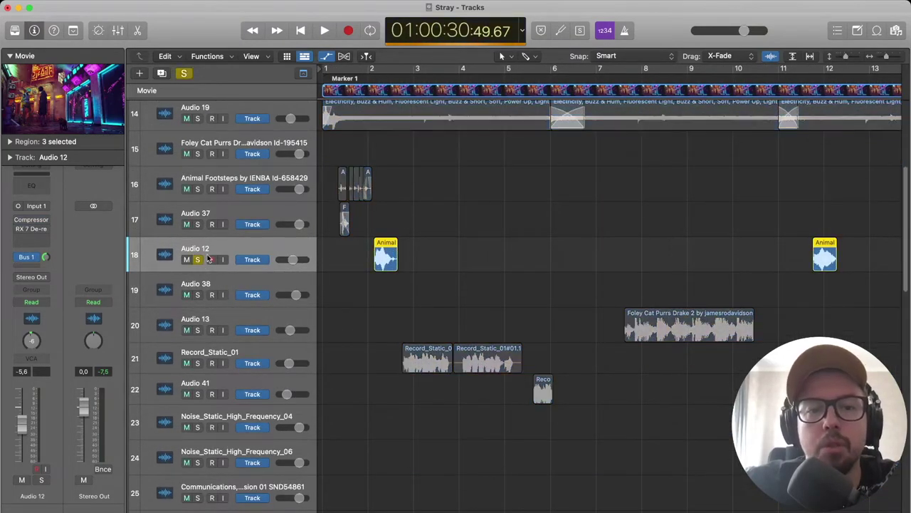
{"action": "left_click", "coordinate": [368, 79]}
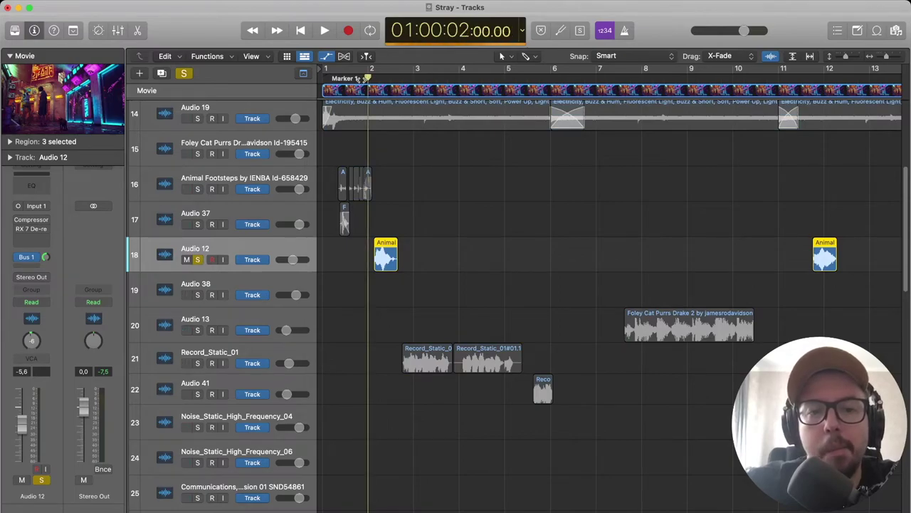
{"action": "key", "text": "space"}
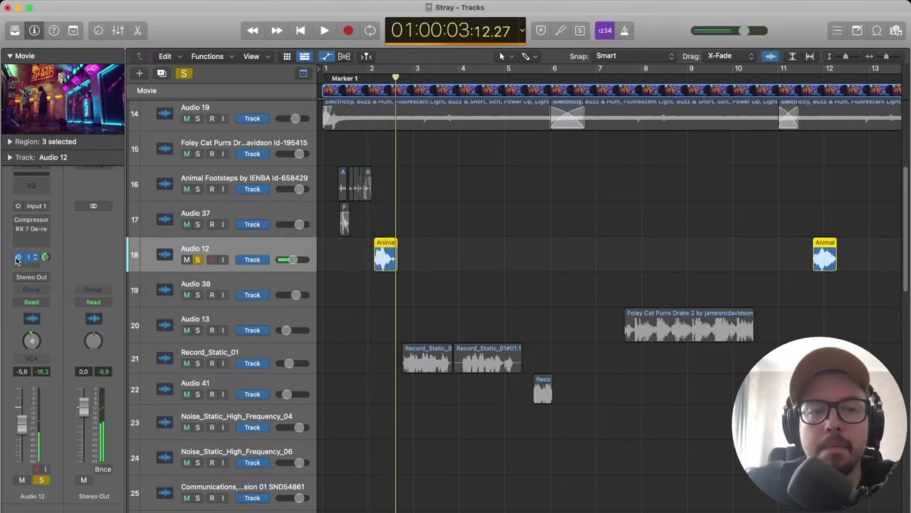
Audition Audio 12's first clip with its Bus 1 send bypassed, and re-enable the send.
{"action": "left_click", "coordinate": [365, 79]}
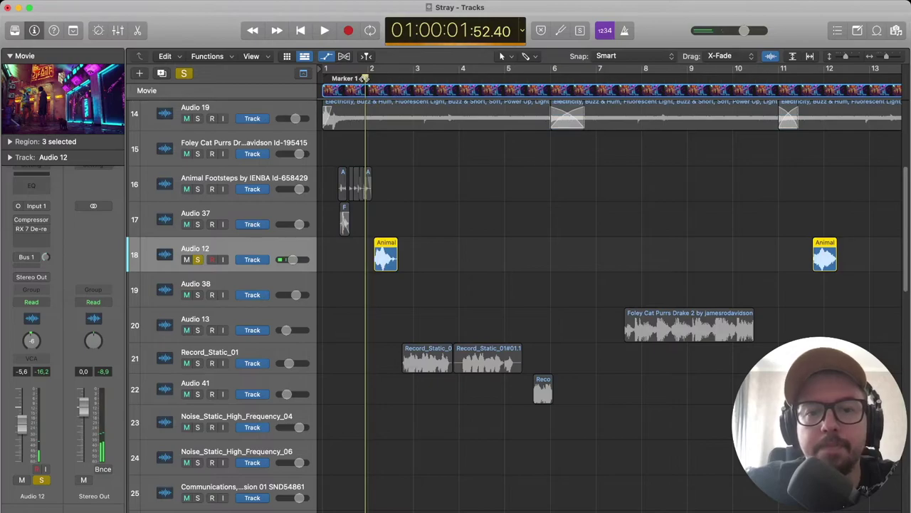
{"action": "key", "text": "space"}
{"action": "key", "text": "space"}
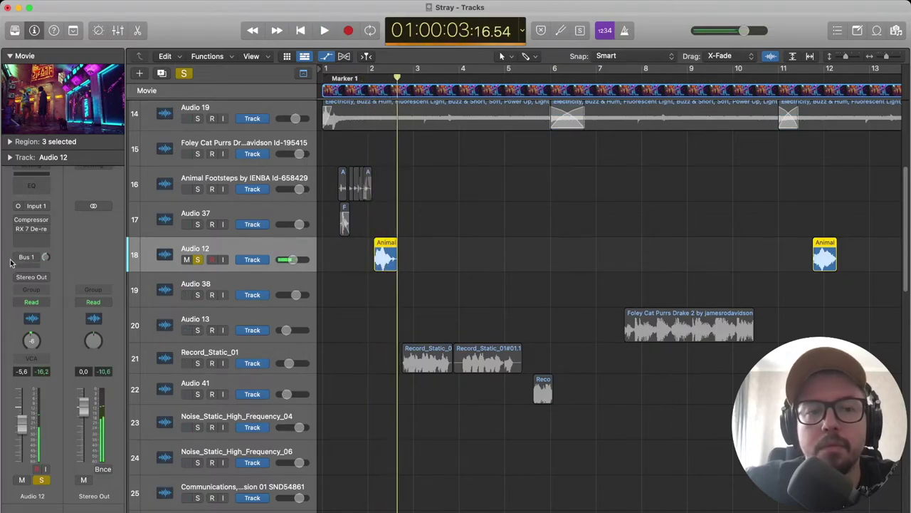
{"action": "left_click", "coordinate": [18, 258]}
Show more of the timeline, reduce the track height to compact rows, and clear all active solos.
{"action": "key", "text": "super+Left"}
{"action": "key", "text": "super+Left"}
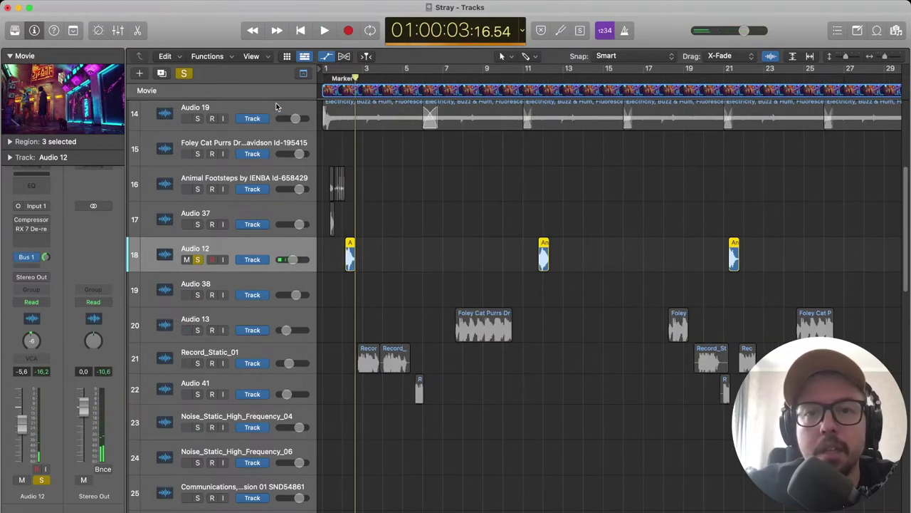
{"action": "left_click_drag", "start_coordinate": [846, 56], "coordinate": [843, 56]}
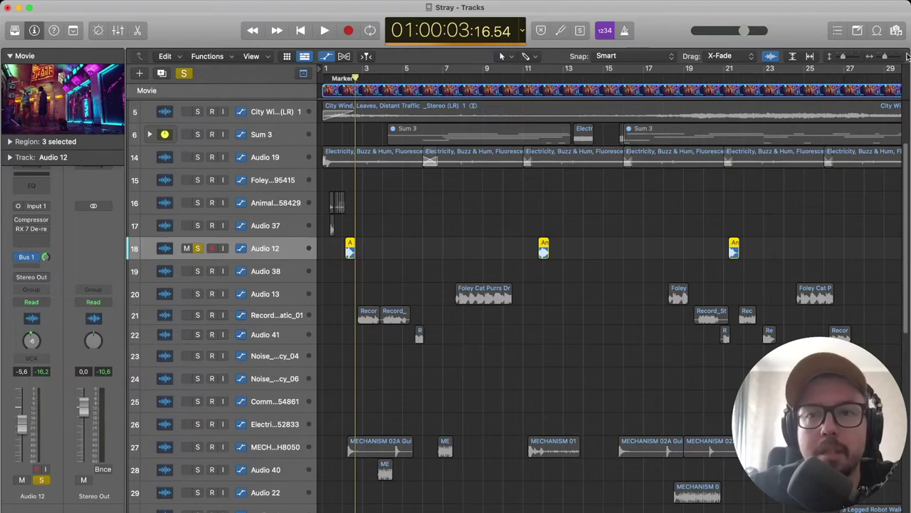
{"action": "left_click_drag", "start_coordinate": [844, 56], "coordinate": [838, 57]}
{"action": "left_click", "coordinate": [184, 73]}
Look over the complete project at compact track height, from the first ambience tracks down to the Master track.
{"action": "scroll", "coordinate": [449, 135], "scroll_direction": "down", "scroll_amount": 5}
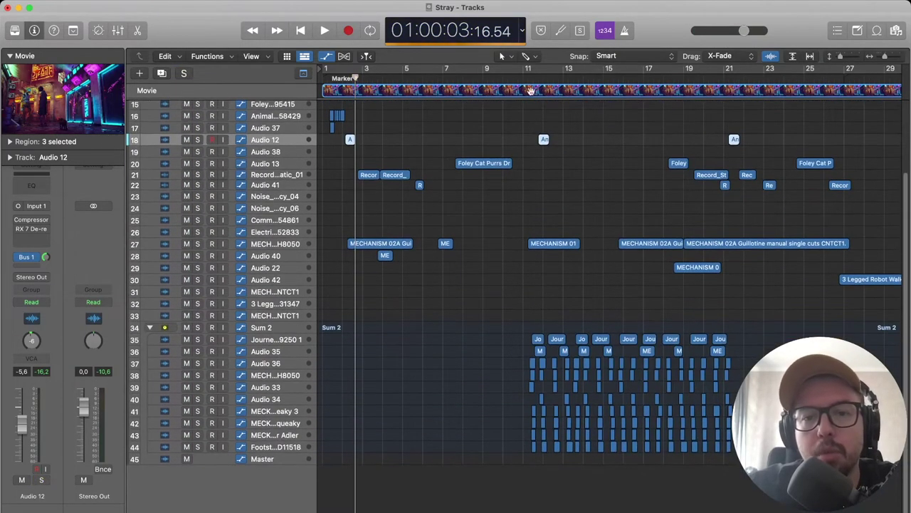
{"action": "scroll", "coordinate": [497, 126], "scroll_direction": "down", "scroll_amount": 5}
{"action": "scroll", "coordinate": [496, 126], "scroll_direction": "up", "scroll_amount": 5}
{"action": "scroll", "coordinate": [359, 190], "scroll_direction": "up", "scroll_amount": 5}
{"action": "scroll", "coordinate": [420, 302], "scroll_direction": "down", "scroll_amount": 5}
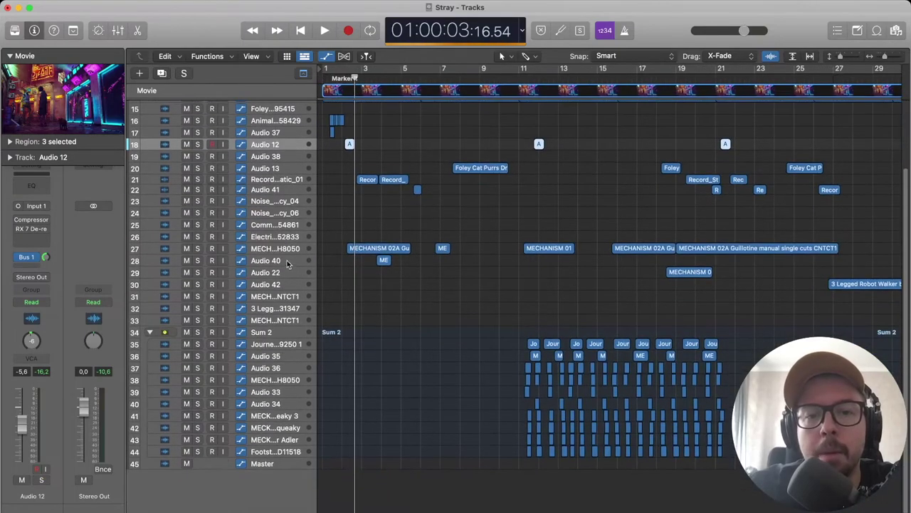
{"action": "scroll", "coordinate": [550, 136], "scroll_direction": "down", "scroll_amount": 5}
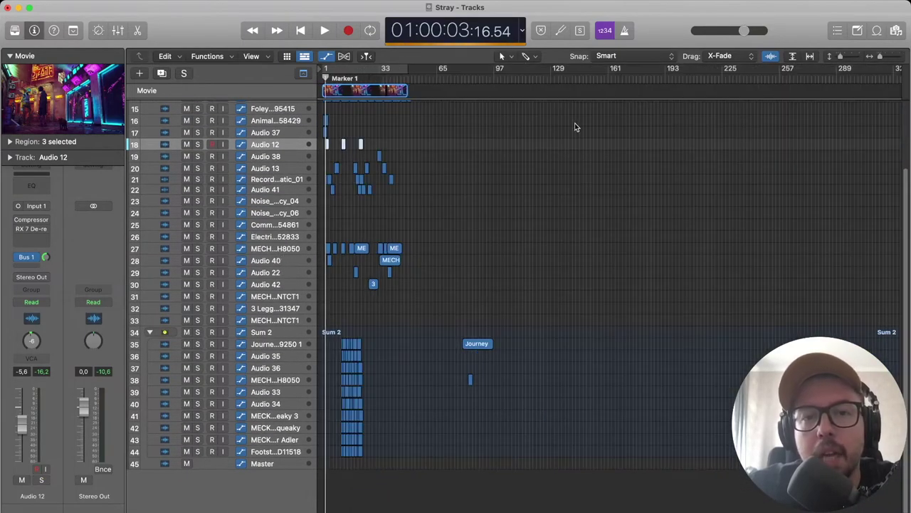
{"action": "scroll", "coordinate": [597, 137], "scroll_direction": "up", "scroll_amount": 5}
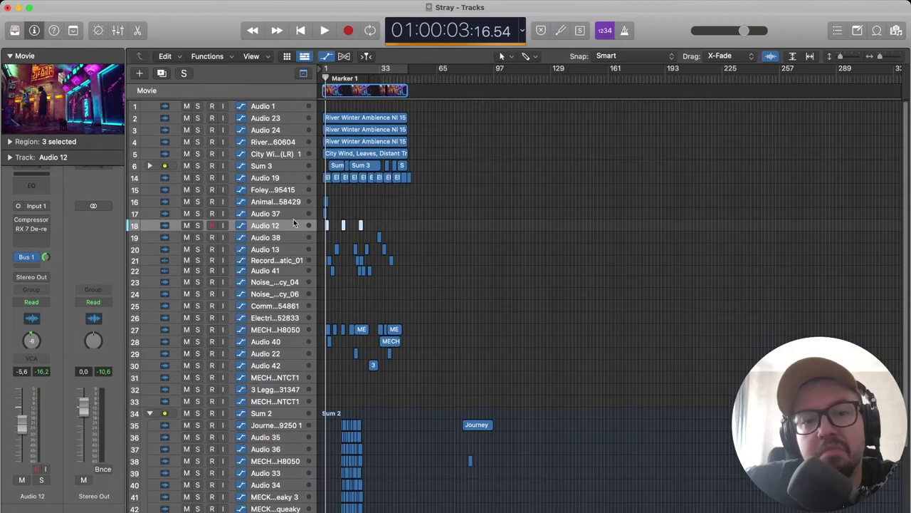
{"action": "scroll", "coordinate": [301, 363], "scroll_direction": "down", "scroll_amount": 5}
{"action": "scroll", "coordinate": [301, 363], "scroll_direction": "up", "scroll_amount": 1}
Select the Sum 2 track stack and open the Compressor on the Master channel.
{"action": "left_click", "coordinate": [284, 327]}
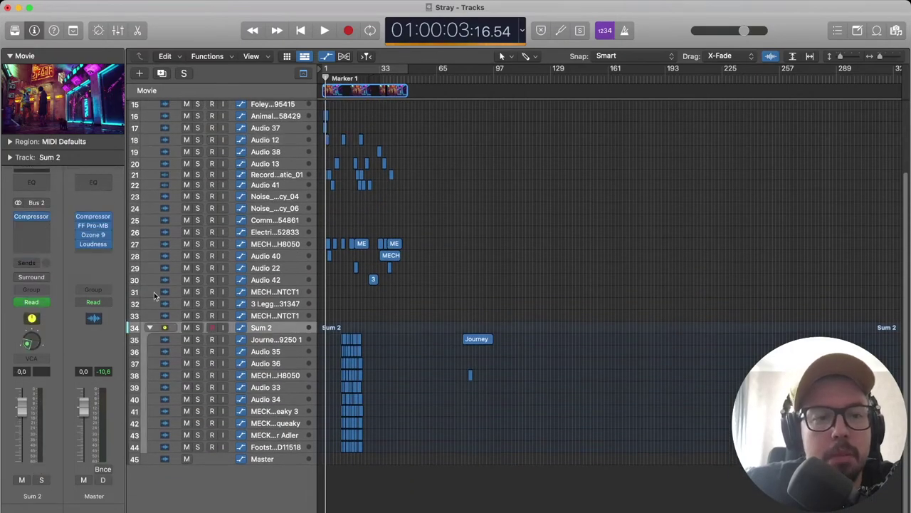
{"action": "left_click", "coordinate": [93, 217]}
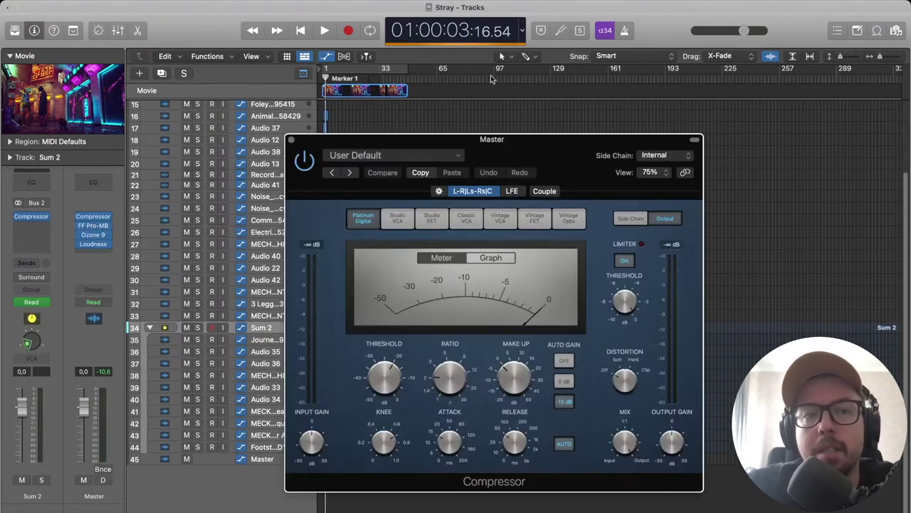
Turn on the cycle range over the movie's length and return the playhead to the project start.
{"action": "left_click_drag", "start_coordinate": [513, 142], "coordinate": [605, 106]}
{"action": "left_click", "coordinate": [391, 69]}
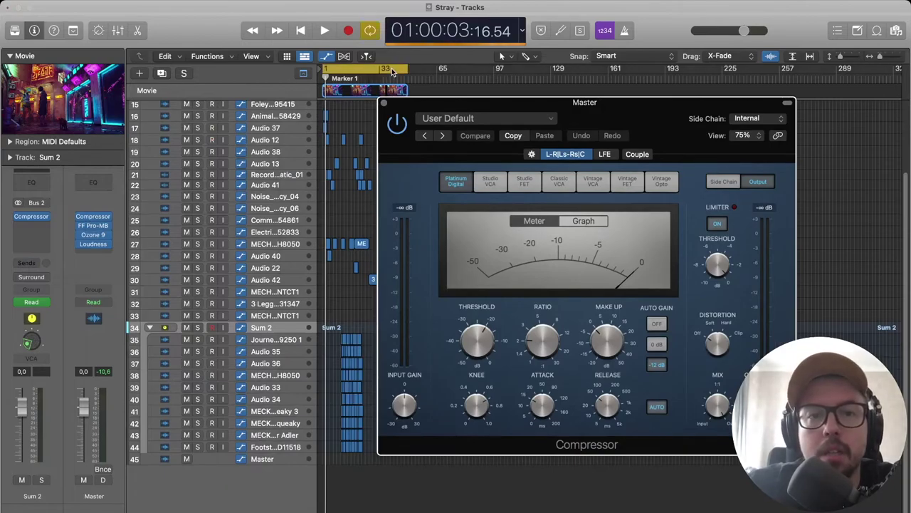
{"action": "key", "text": "Return"}
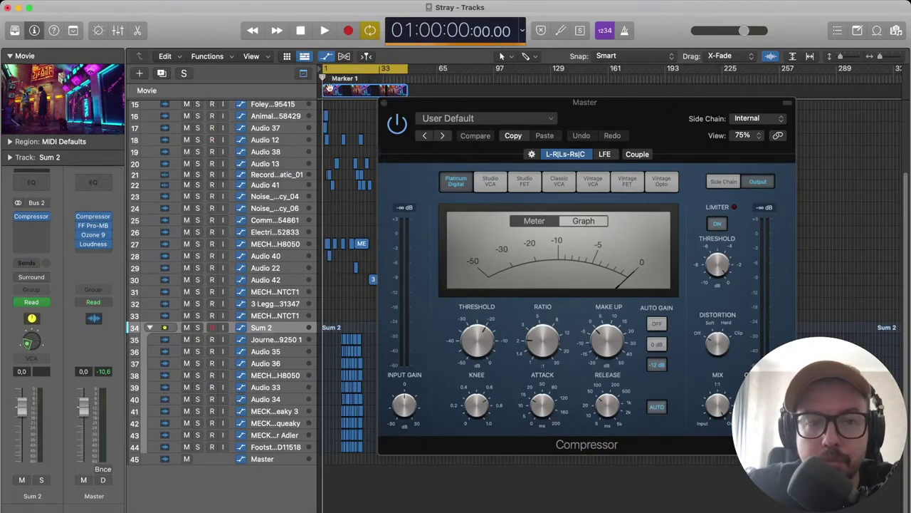
Open FF Pro-MB and Ozone 9 on the Master channel and review Ozone's Exciter, Dynamics and Equalizer modules.
{"action": "left_click", "coordinate": [94, 225]}
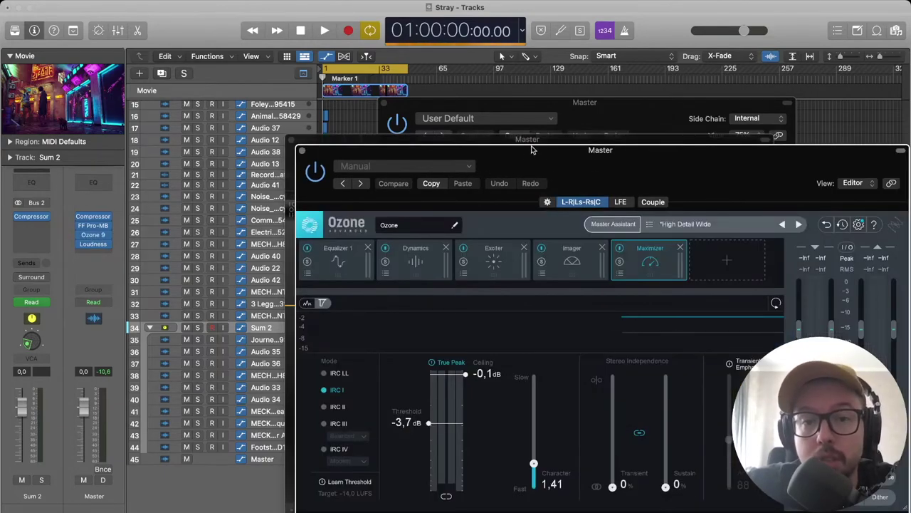
{"action": "left_click_drag", "start_coordinate": [531, 149], "coordinate": [448, 78]}
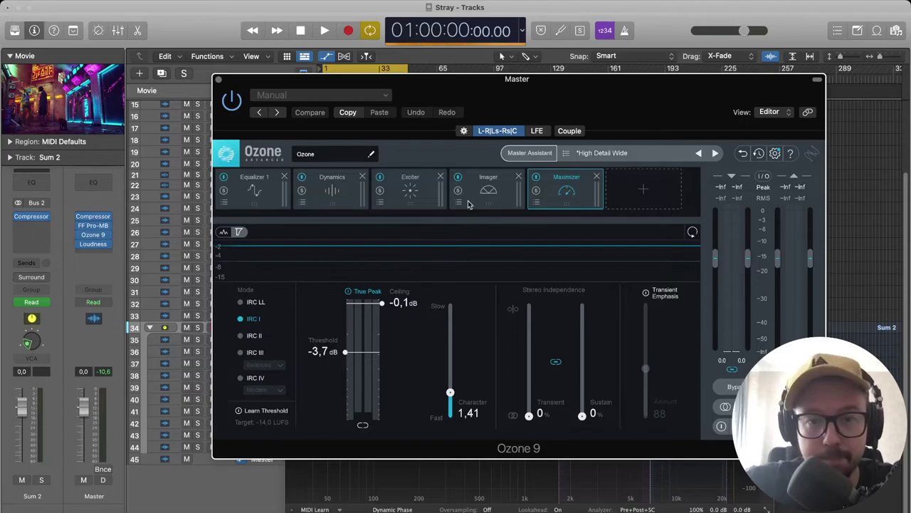
{"action": "left_click", "coordinate": [410, 186]}
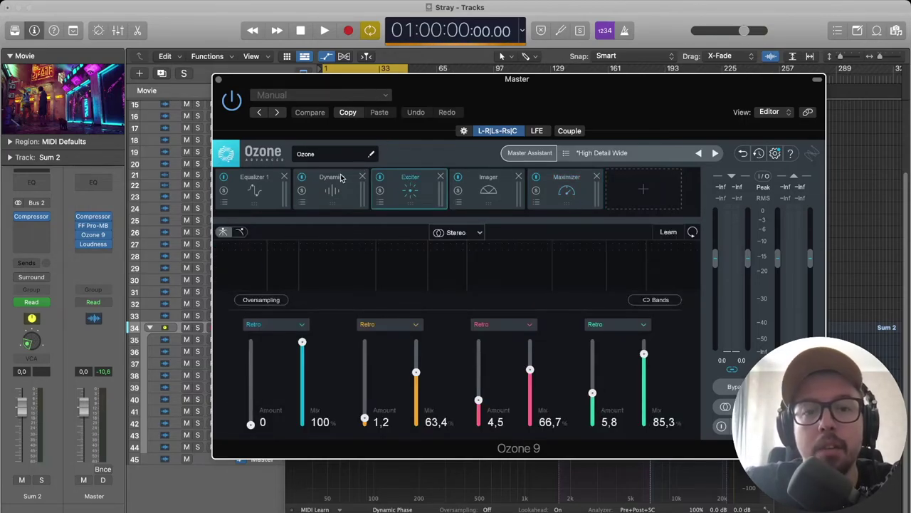
{"action": "left_click", "coordinate": [307, 184]}
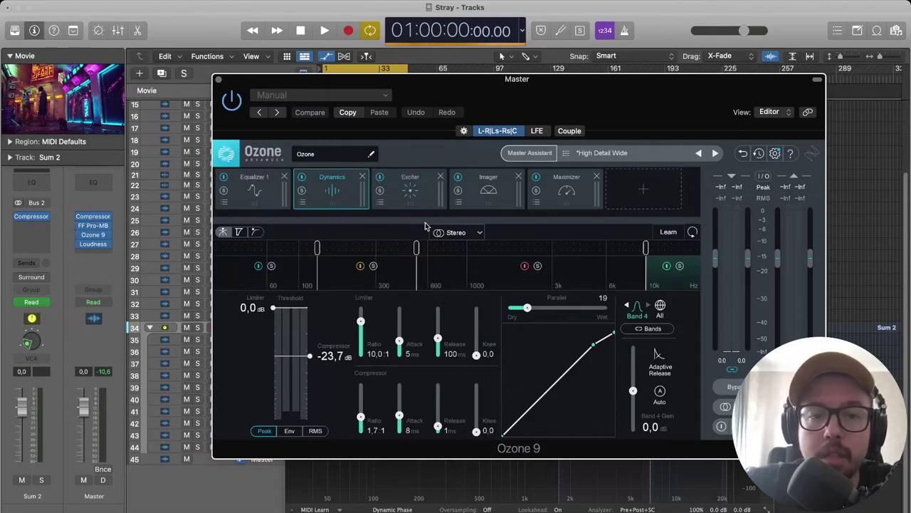
{"action": "left_click", "coordinate": [254, 189]}
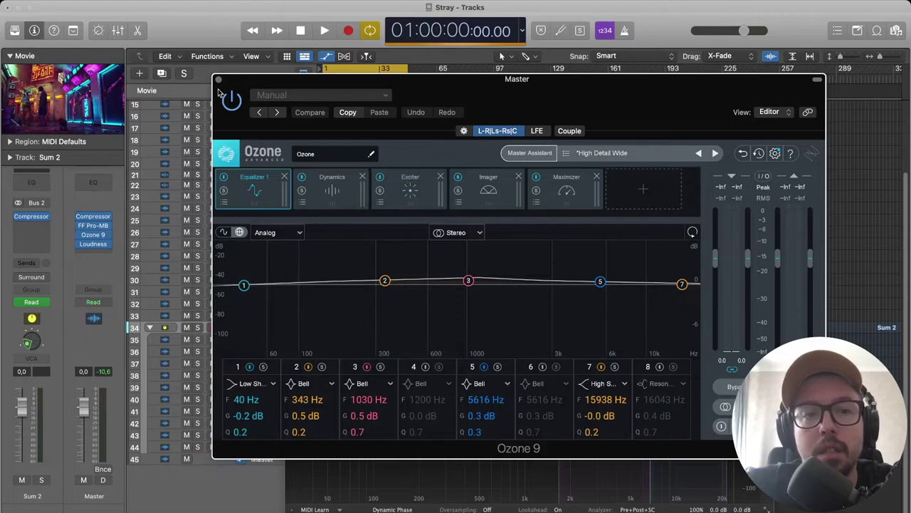
{"action": "left_click", "coordinate": [394, 199]}
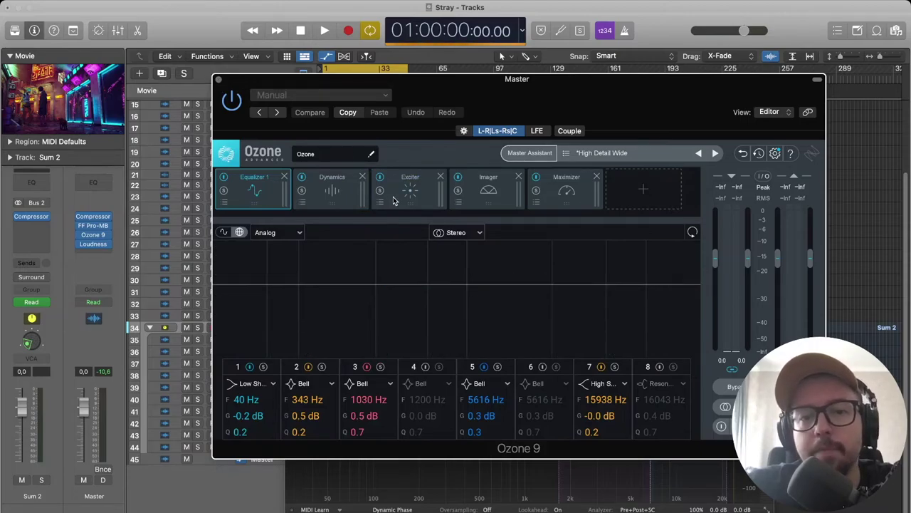
Review Ozone's Maximizer, Imager and Exciter settings, and close the Ozone 9 and Pro-MB windows.
{"action": "left_click", "coordinate": [587, 192]}
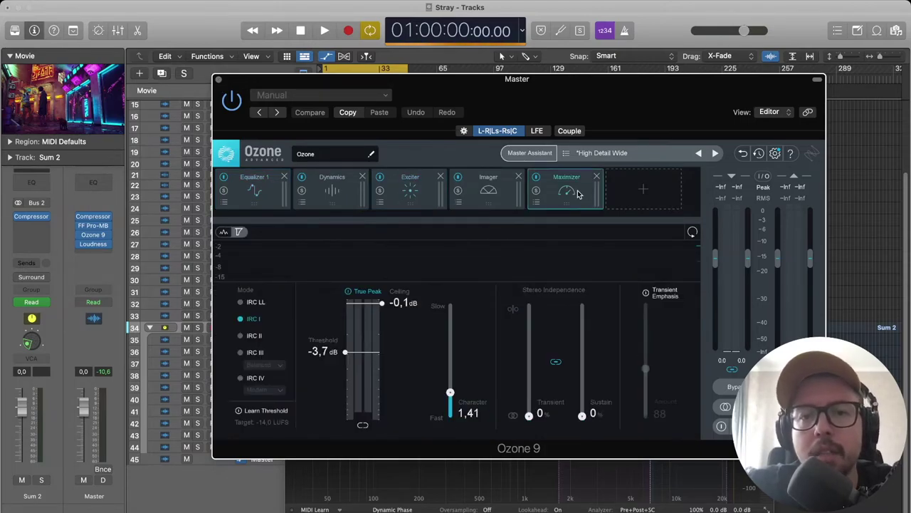
{"action": "left_click", "coordinate": [489, 189]}
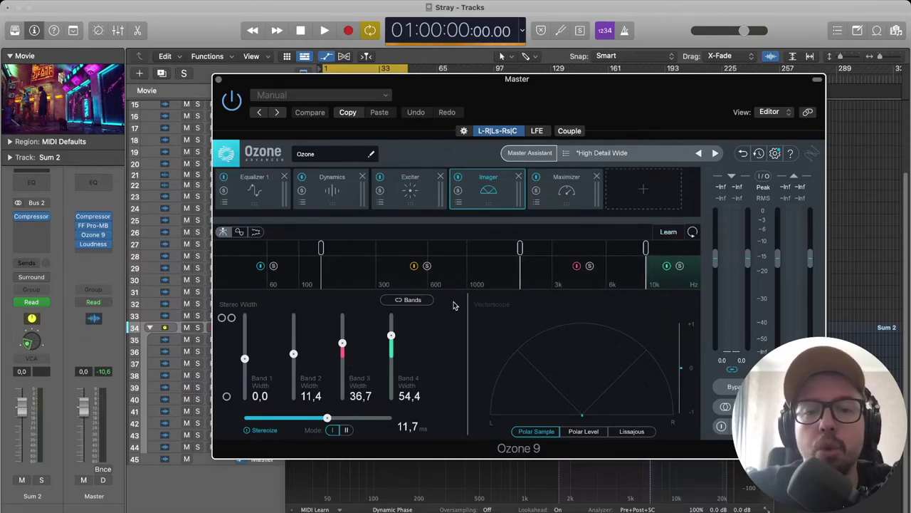
{"action": "left_click", "coordinate": [545, 176]}
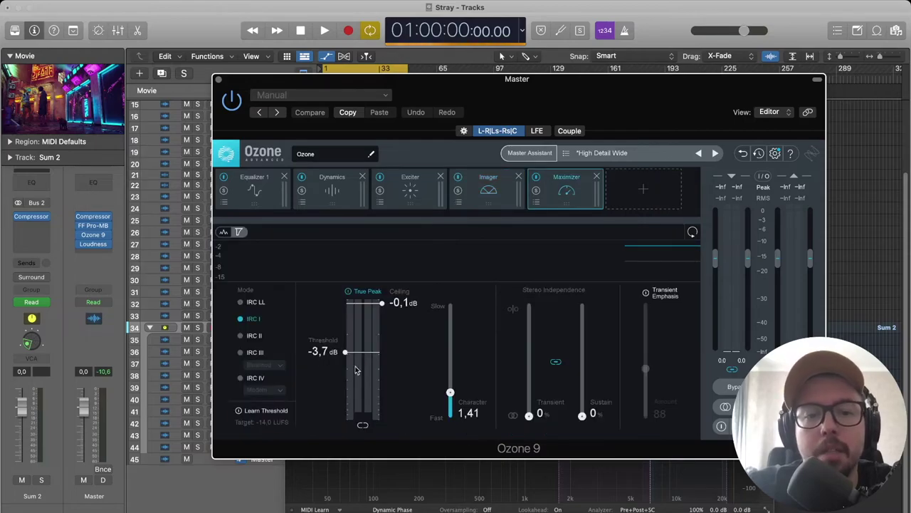
{"action": "left_click", "coordinate": [413, 181]}
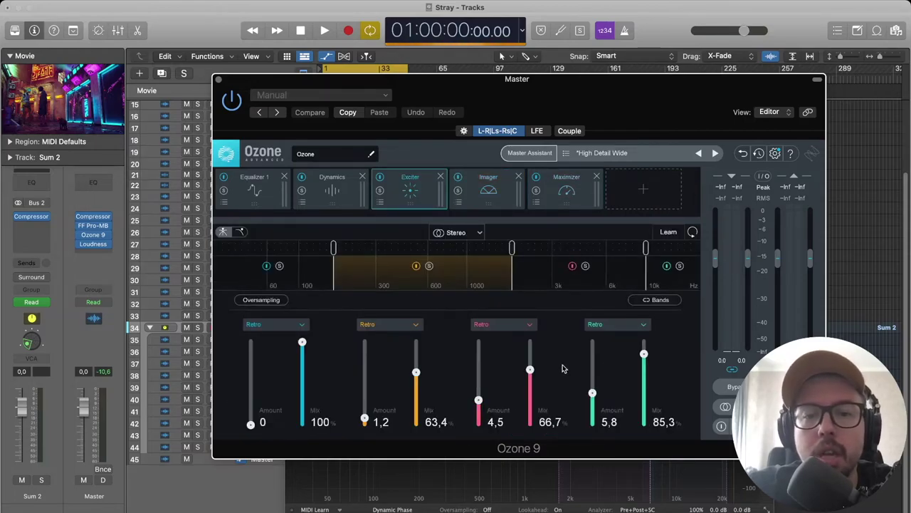
{"action": "left_click", "coordinate": [217, 79]}
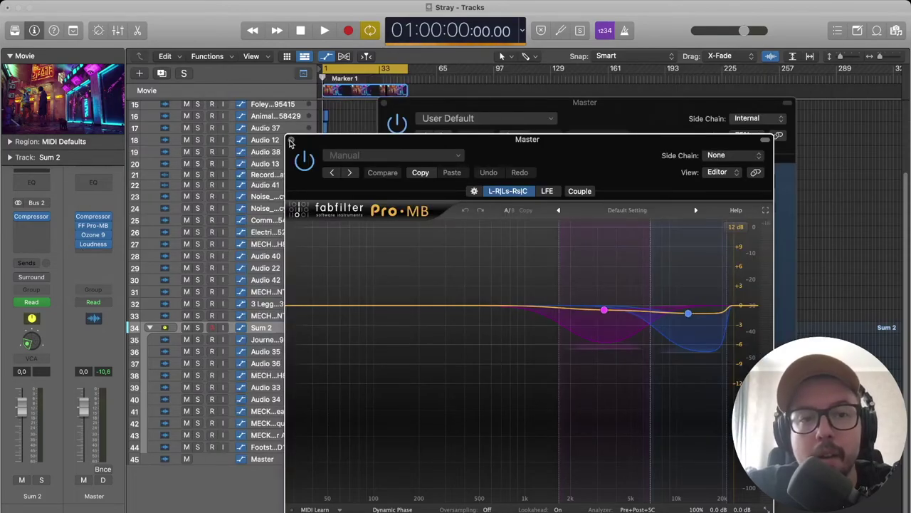
{"action": "left_click", "coordinate": [291, 140]}
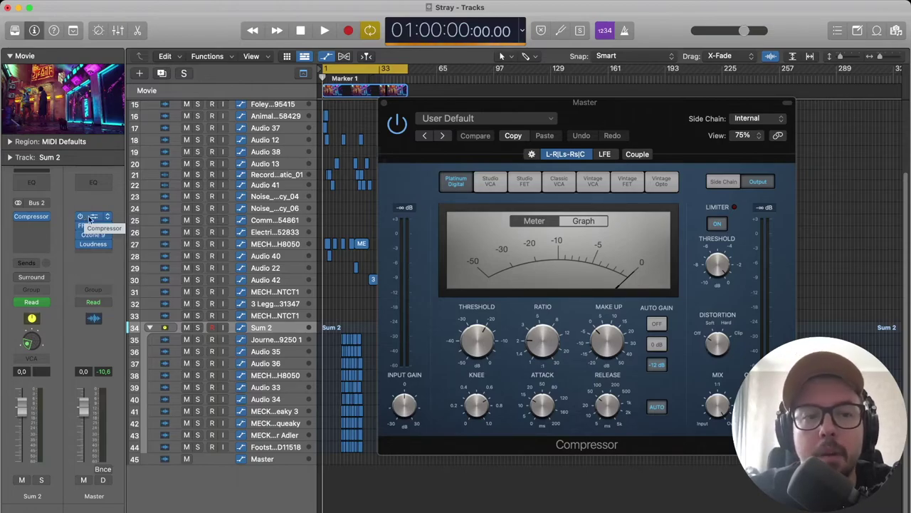
Open the Loudness Meter on the Master channel beside the regions and close the Compressor window.
{"action": "left_click", "coordinate": [100, 244]}
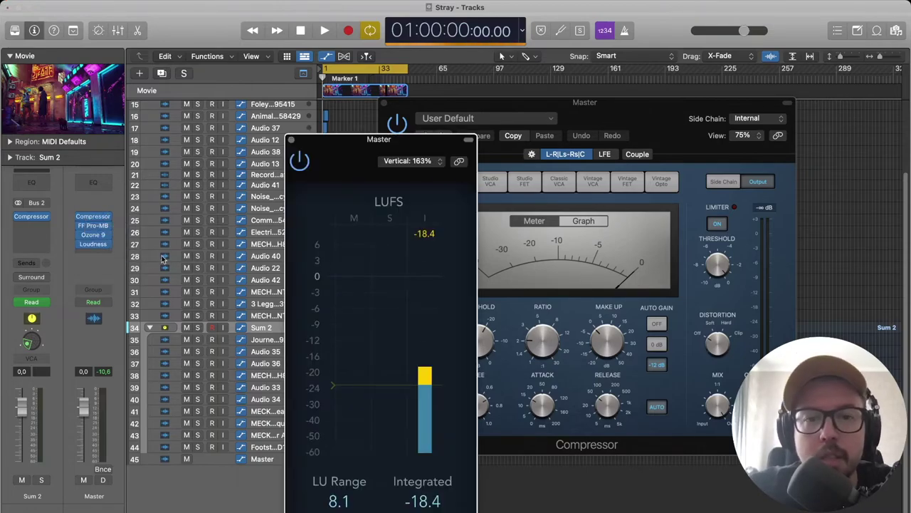
{"action": "left_click_drag", "start_coordinate": [399, 140], "coordinate": [575, 7]}
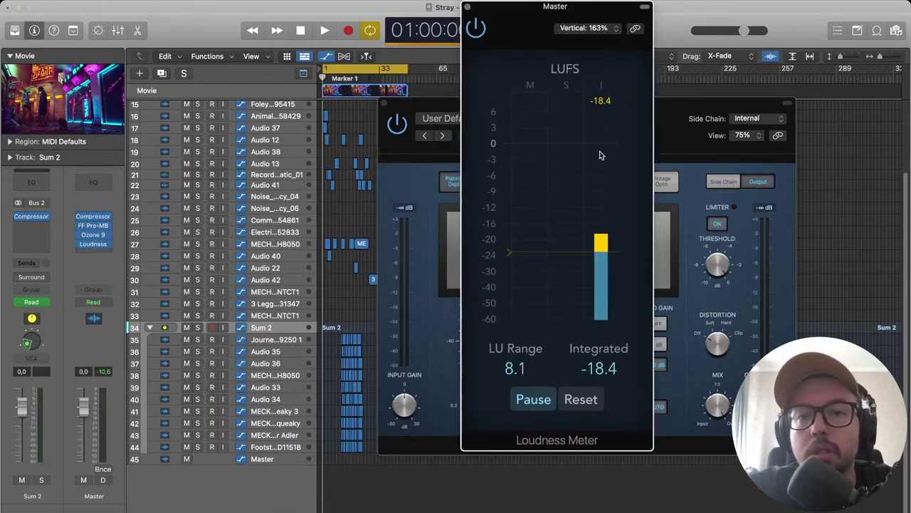
{"action": "left_click_drag", "start_coordinate": [612, 181], "coordinate": [676, 206]}
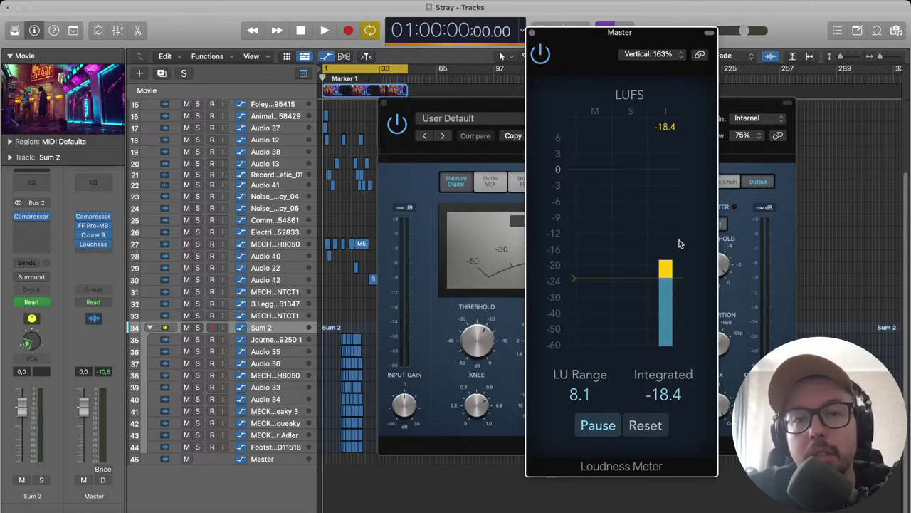
{"action": "left_click", "coordinate": [388, 105]}
{"action": "left_click", "coordinate": [385, 104]}
{"action": "left_click_drag", "start_coordinate": [631, 36], "coordinate": [679, 43]}
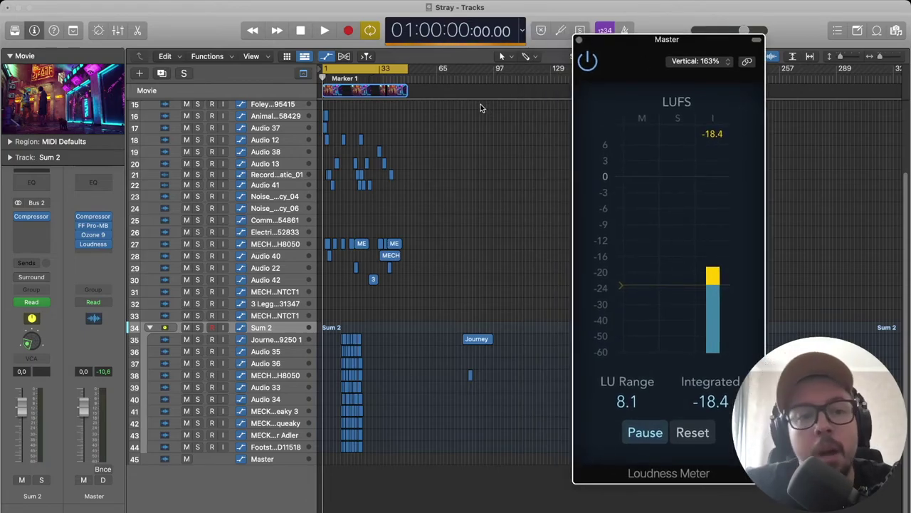
Fit the whole movie length in the timeline with the tracks shown from the first one down.
{"action": "left_click", "coordinate": [432, 112]}
{"action": "key", "text": "super+Right"}
{"action": "key", "text": "super+Right"}
{"action": "key", "text": "super+Right"}
{"action": "key", "text": "super+Right"}
{"action": "key", "text": "super+Right"}
{"action": "key", "text": "super+Right"}
{"action": "key", "text": "super+Right"}
{"action": "key", "text": "super+Right"}
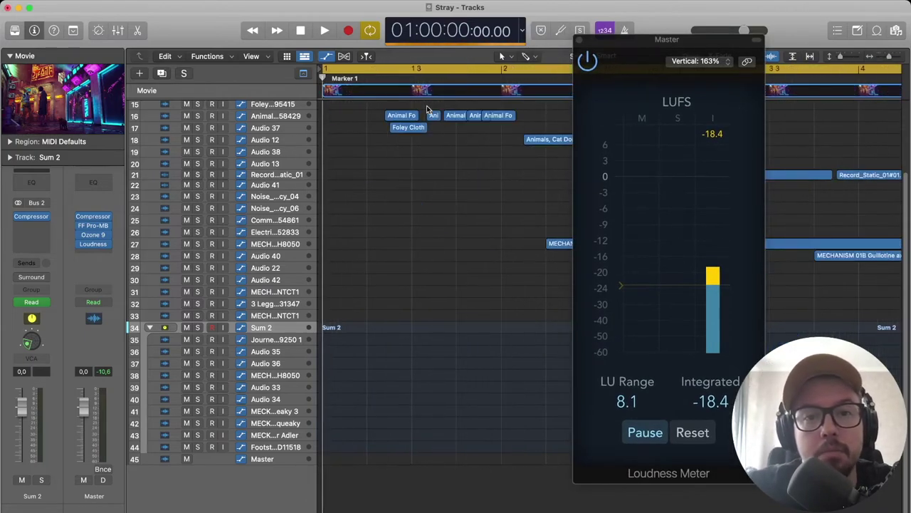
{"action": "key", "text": "super+Left"}
{"action": "key", "text": "super+Left"}
{"action": "key", "text": "super+Left"}
{"action": "key", "text": "super+Left"}
{"action": "key", "text": "super+Left"}
{"action": "key", "text": "super+Left"}
{"action": "key", "text": "super+Left"}
{"action": "key", "text": "super+Left"}
{"action": "scroll", "coordinate": [426, 107], "scroll_direction": "up", "scroll_amount": 5}
{"action": "key", "text": "super+Left"}
{"action": "key", "text": "super+Left"}
{"action": "key", "text": "super+Left"}
{"action": "key", "text": "super+Left"}
{"action": "key", "text": "super+Left"}
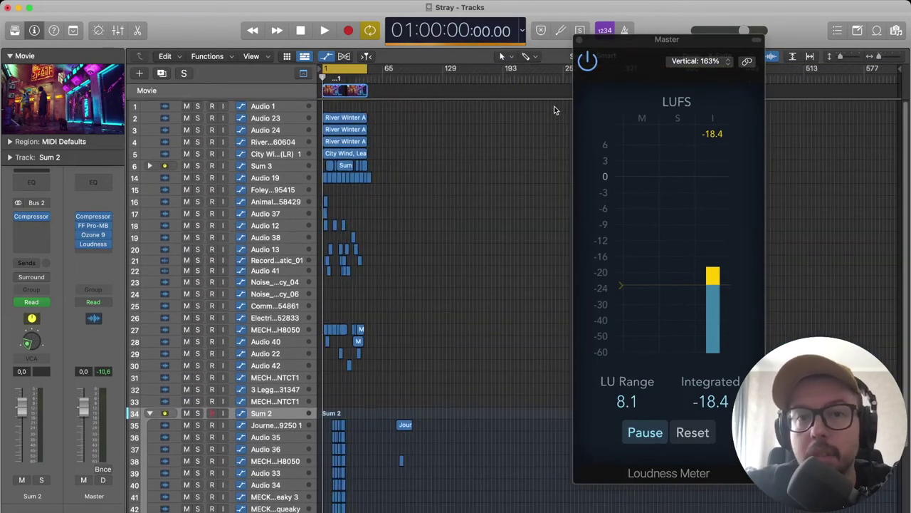
{"action": "key", "text": "super+Right"}
{"action": "key", "text": "super+Right"}
{"action": "key", "text": "super+Right"}
{"action": "key", "text": "super+Right"}
Play the finished mix from the project start, and collapse the Sum 2 track stack.
{"action": "key", "text": "space"}
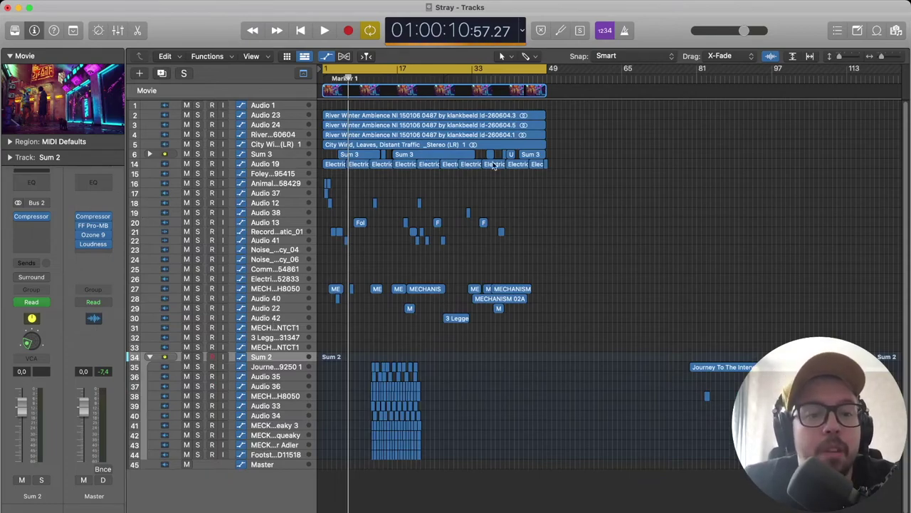
{"action": "left_click", "coordinate": [148, 357]}
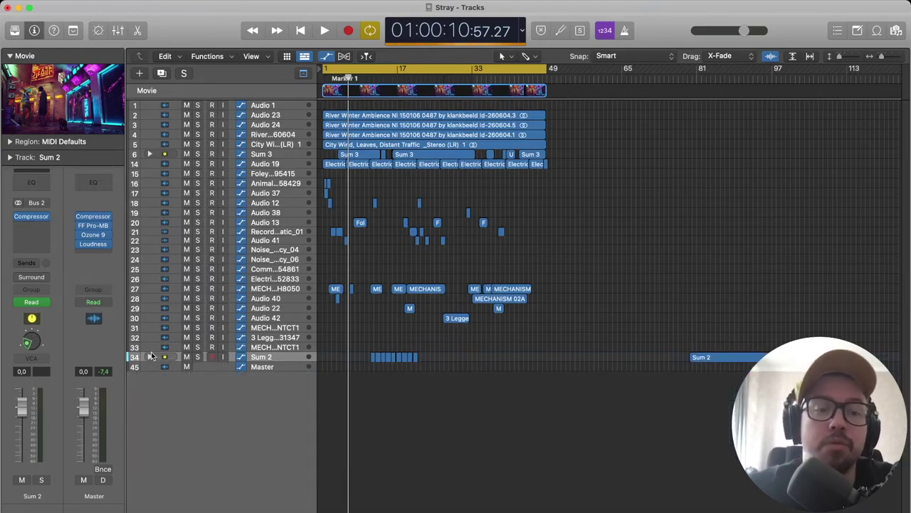